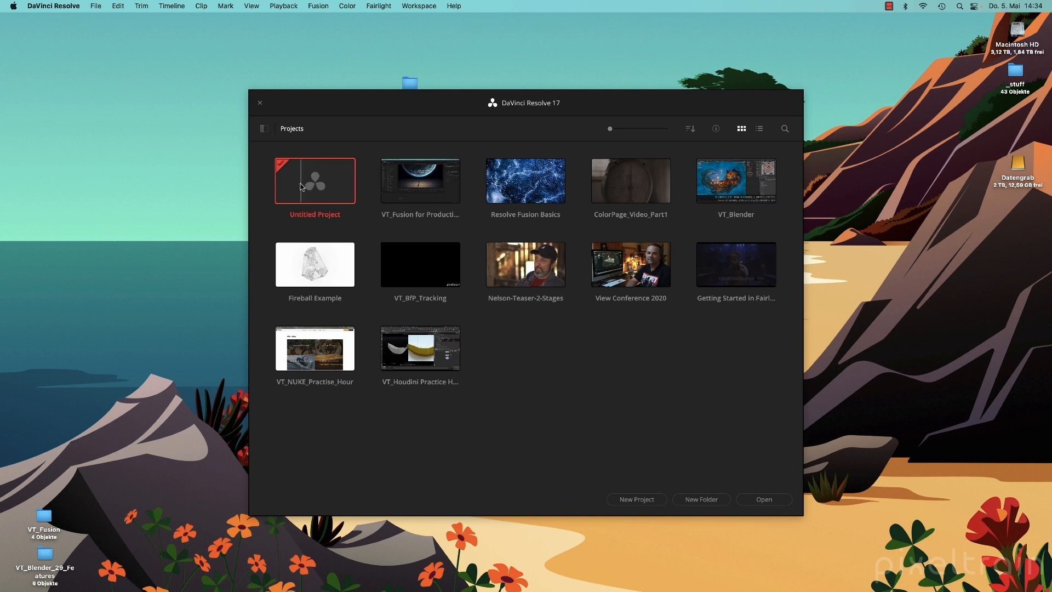
Create a new project named Tutorial from the Project Manager.
left_click(641, 500)
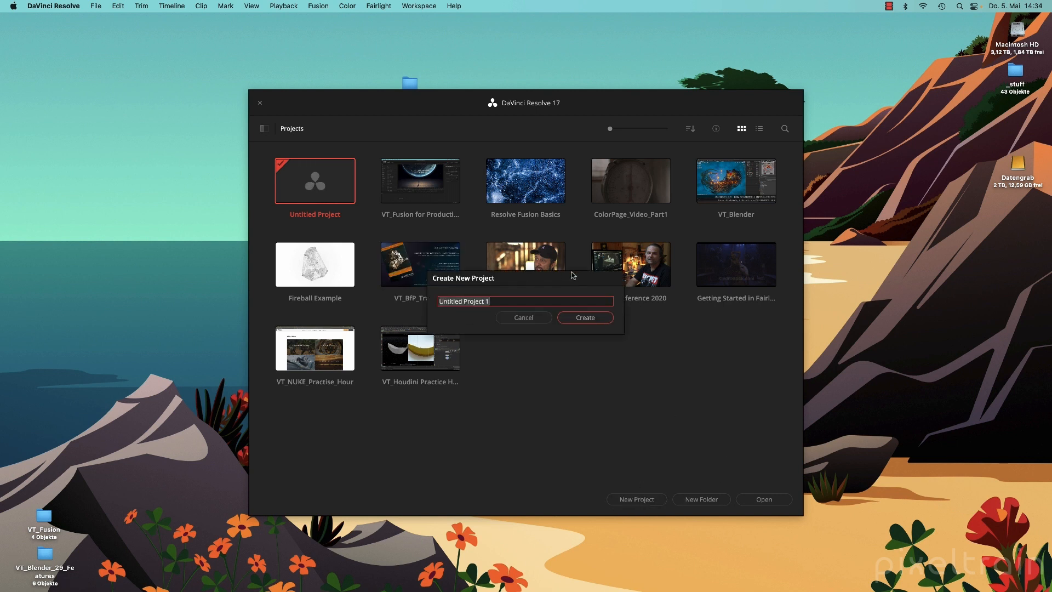
type("Tutorial")
left_click(595, 317)
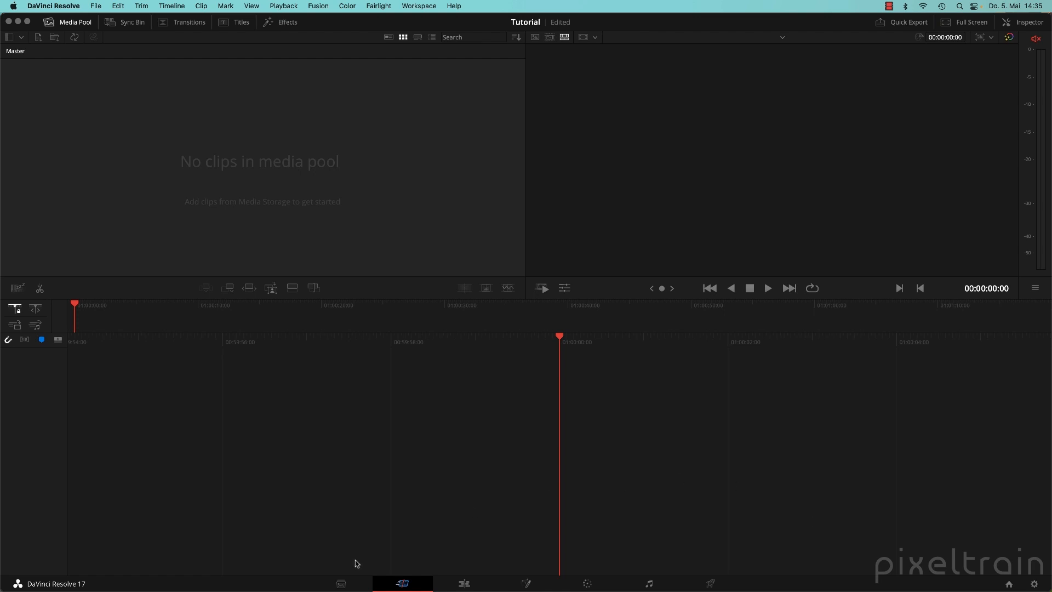
Go to the Media page and keep the page bar set to Show Icons Only.
left_click(340, 584)
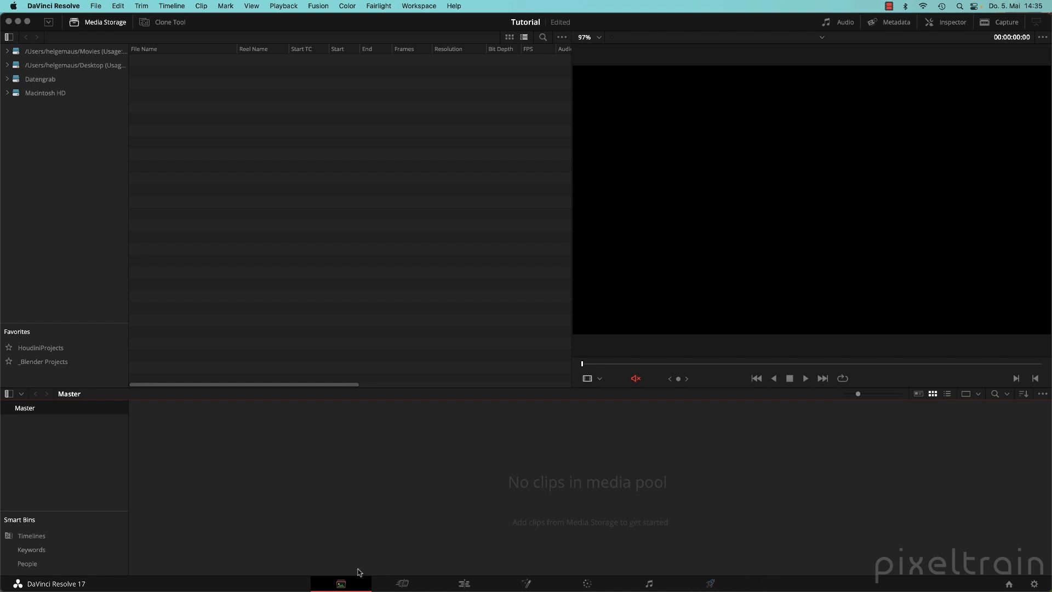
right_click(751, 582)
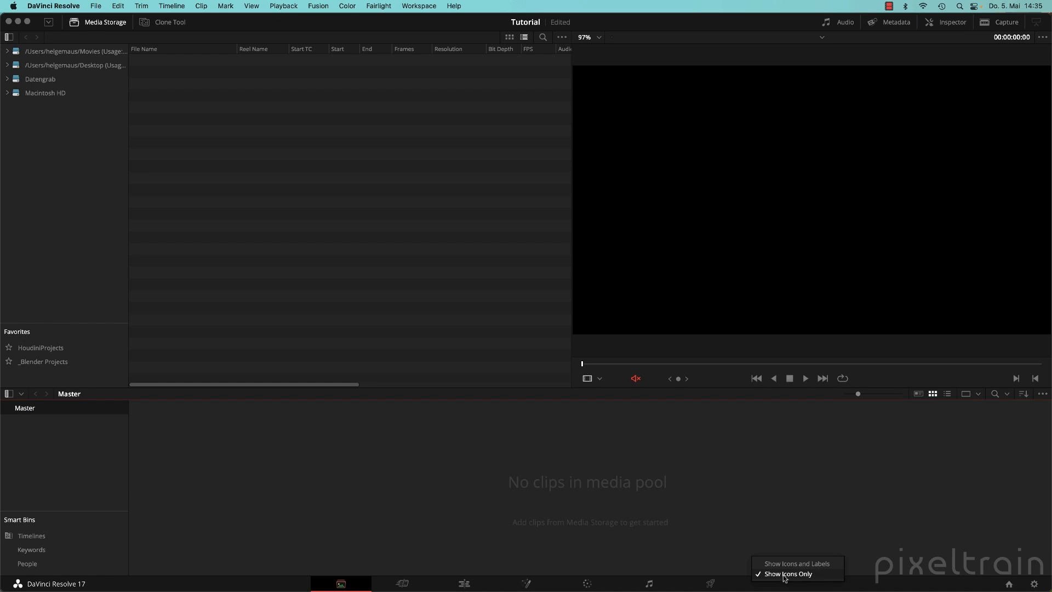
left_click(803, 576)
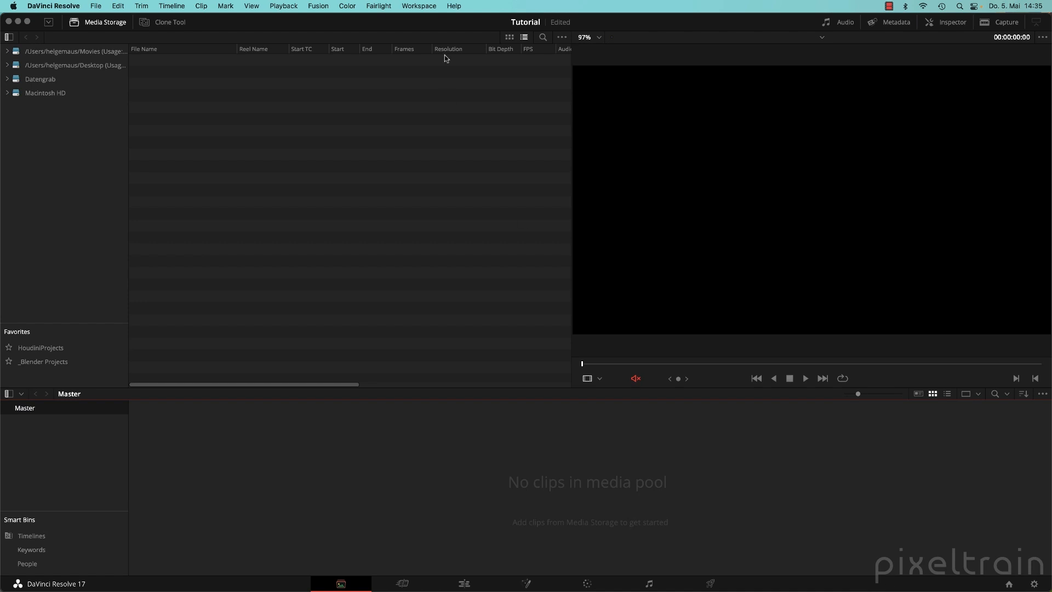
left_click(419, 6)
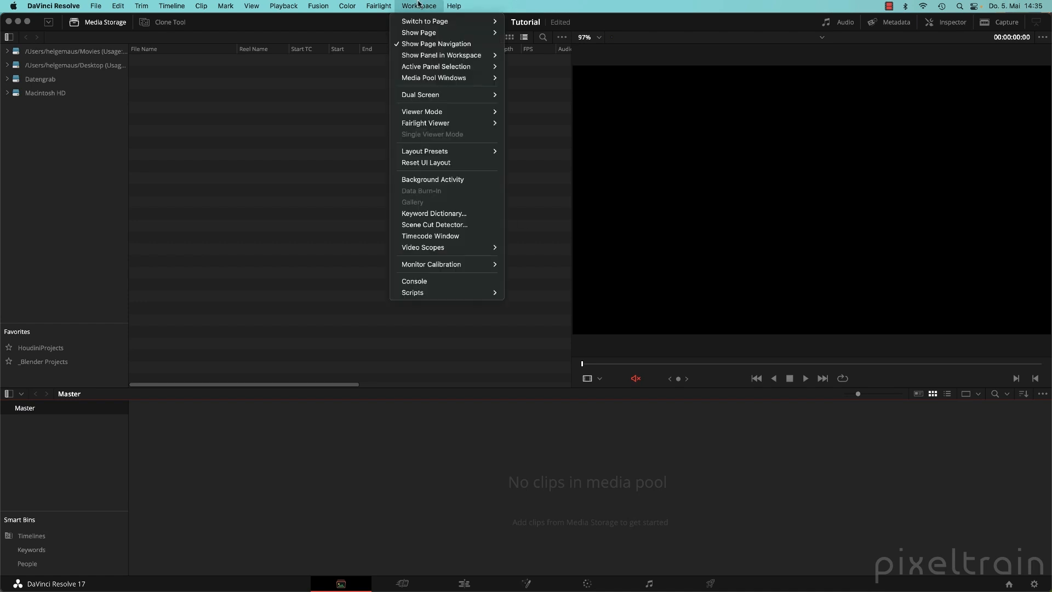
Toggle Show Page Navigation off and back on, then browse the Desktop location.
left_click(470, 47)
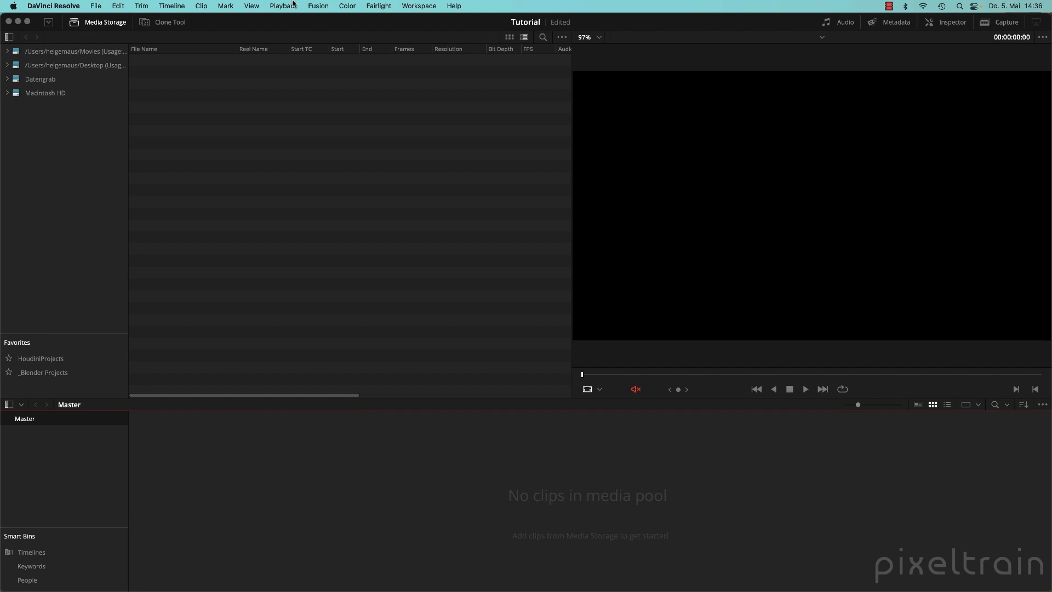
left_click(418, 5)
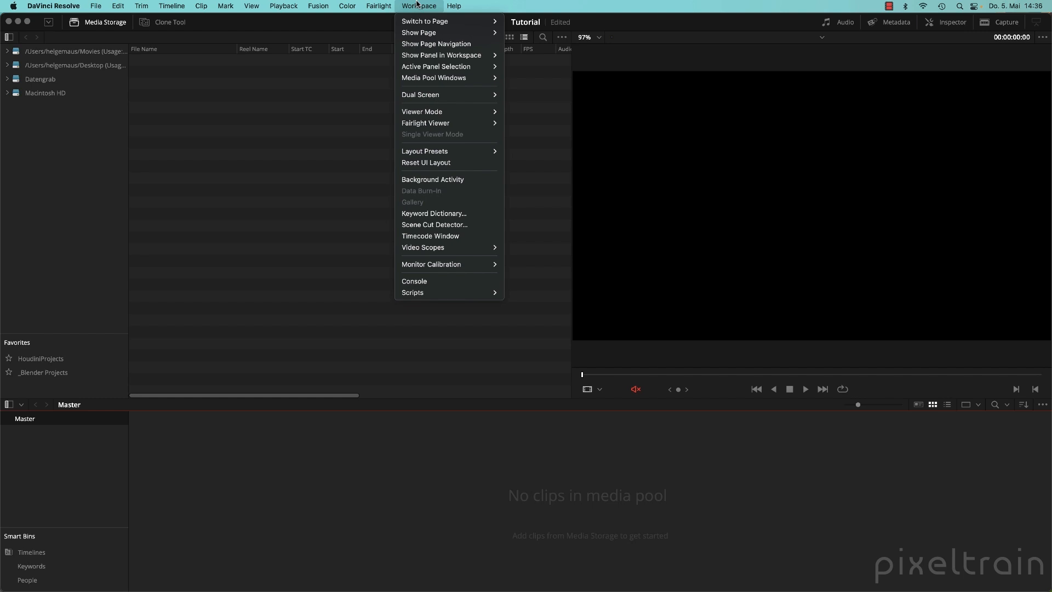
mouse_move(429, 56)
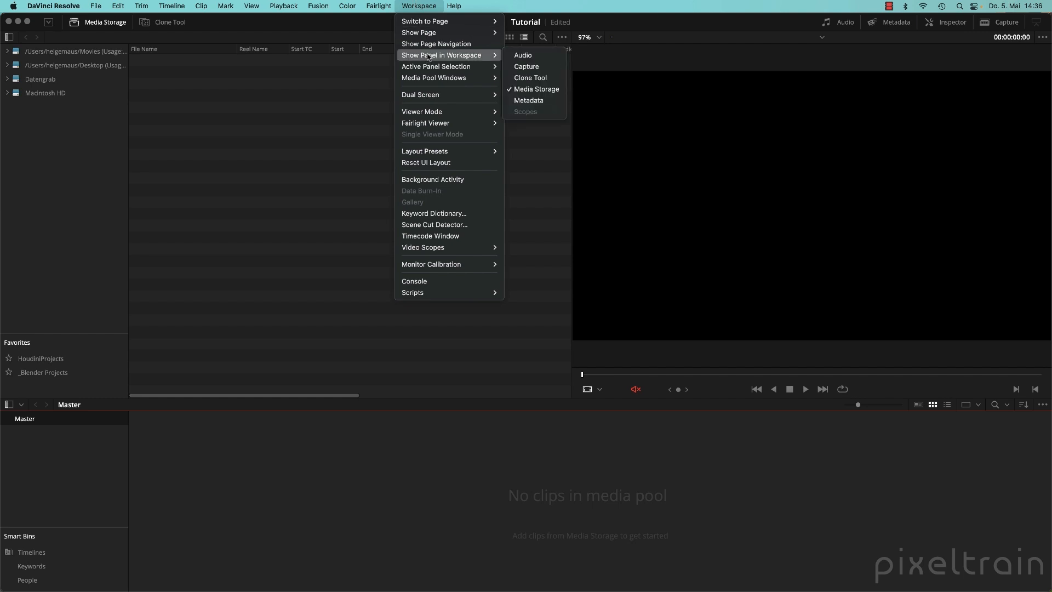
mouse_move(440, 36)
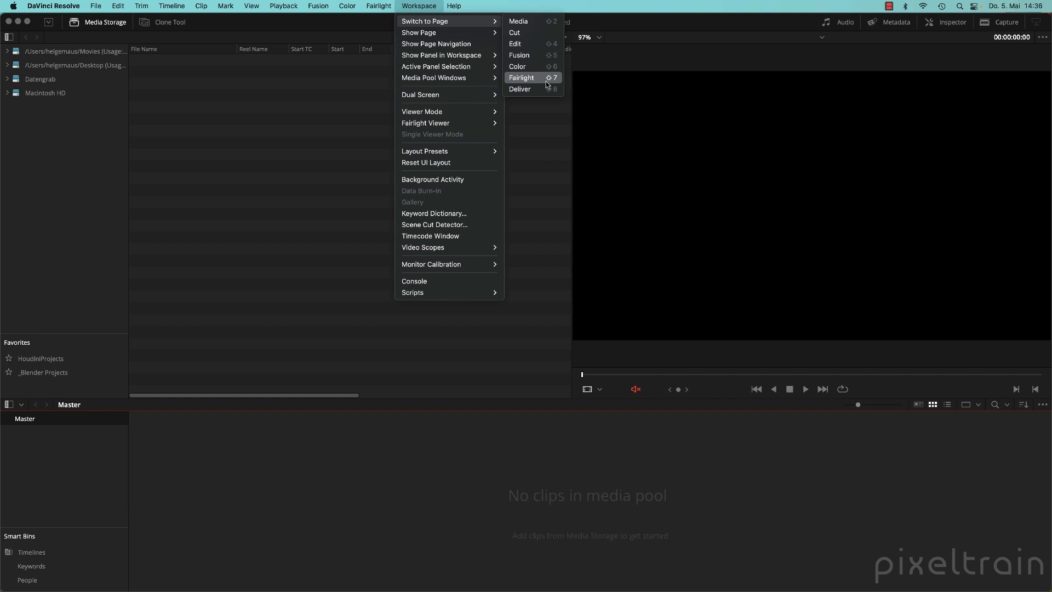
left_click(434, 44)
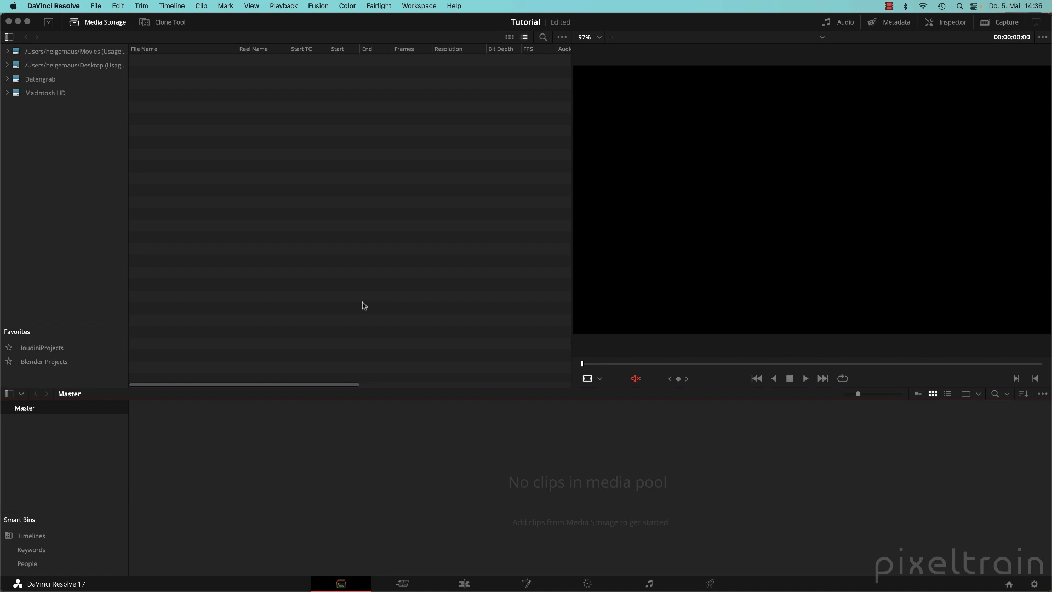
left_click(28, 67)
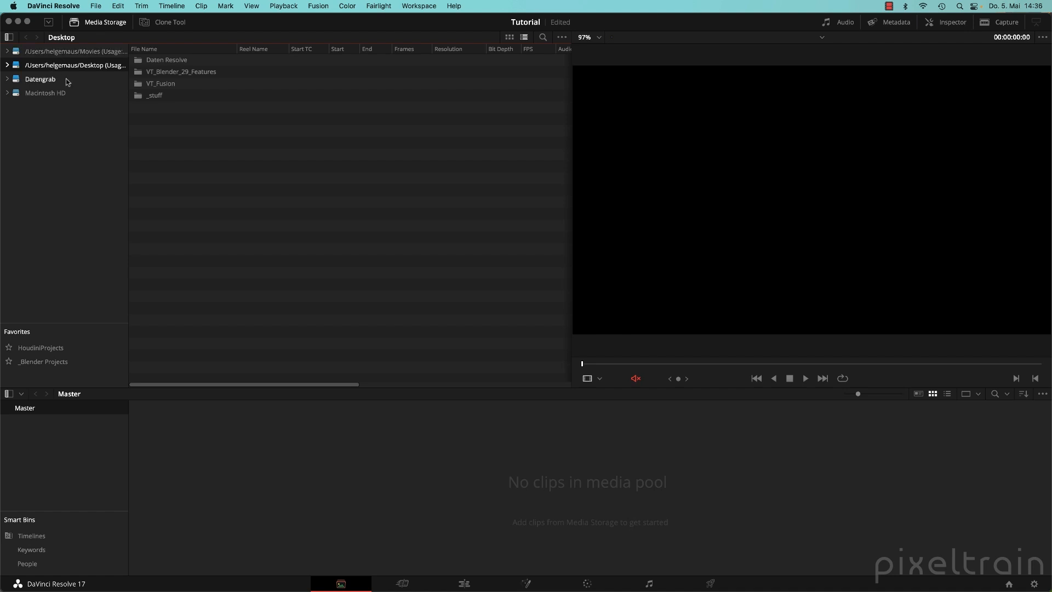
Open the Daten Resolve folder in Media Storage.
right_click(43, 136)
left_click(298, 195)
left_click(140, 63)
double_click(141, 62)
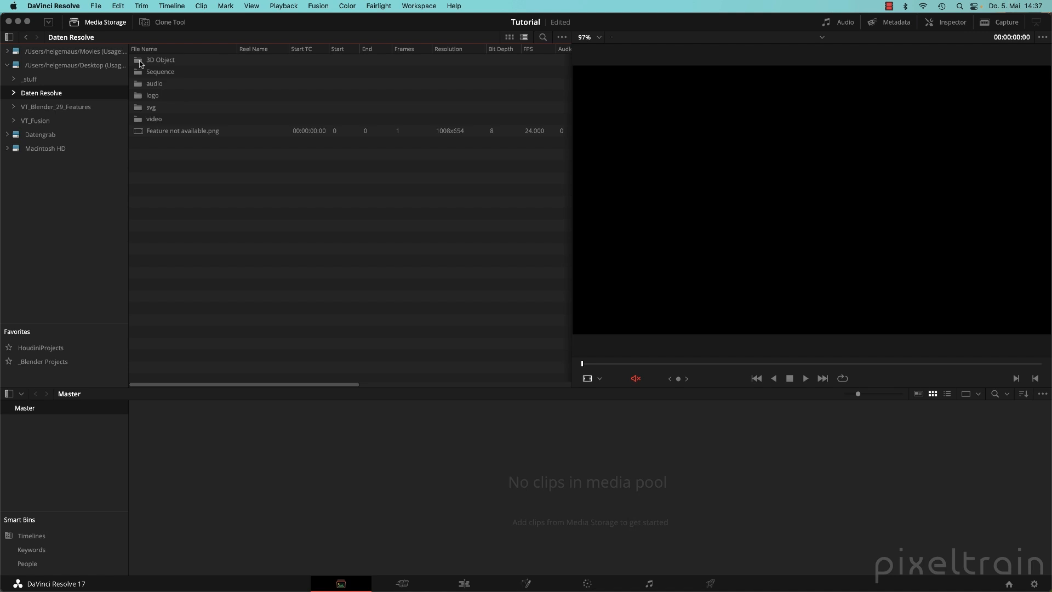
Widen the file list beside the viewer and toggle between thumbnail and list views.
left_click_drag(571, 226, 603, 223)
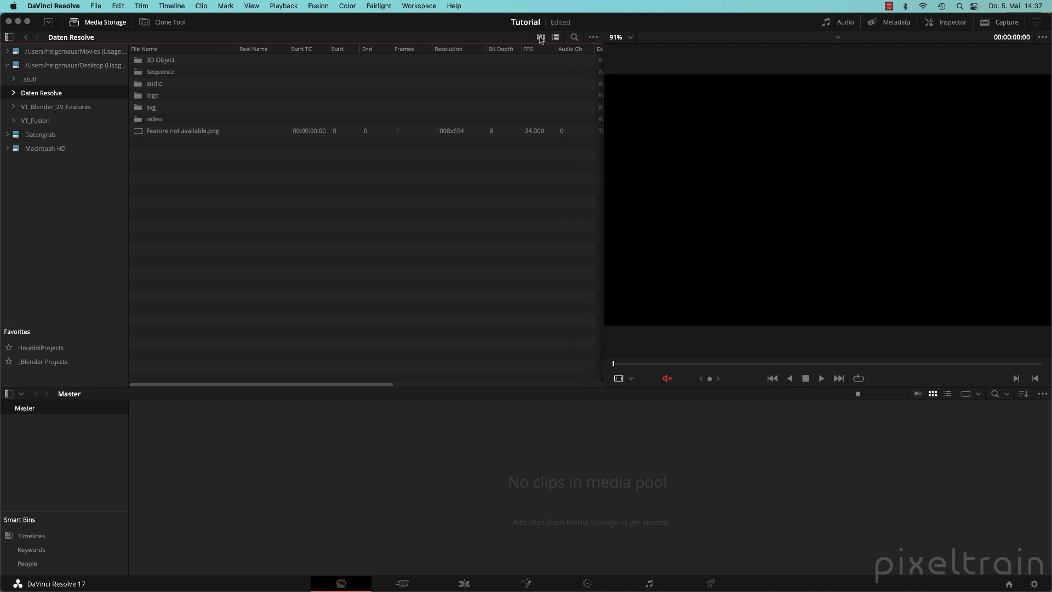
left_click(540, 37)
left_click(555, 37)
left_click(541, 37)
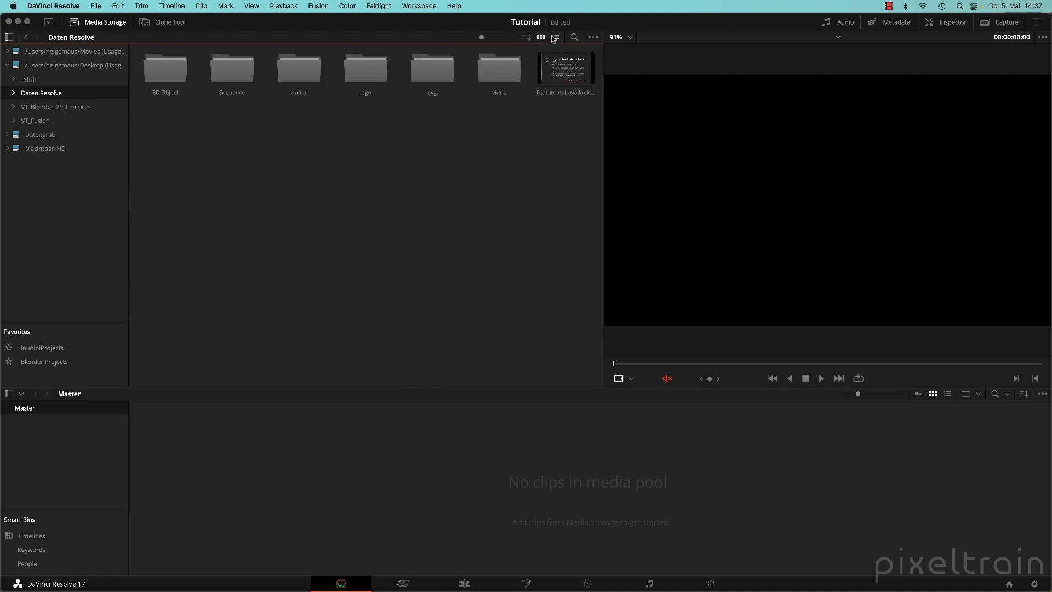
left_click(554, 37)
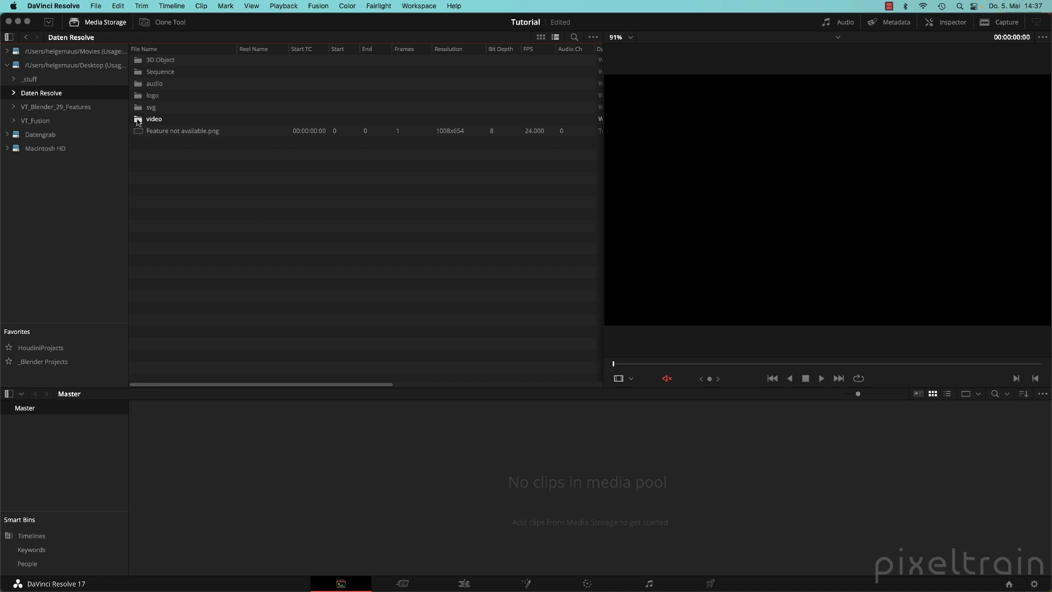
left_click_drag(138, 121, 297, 480)
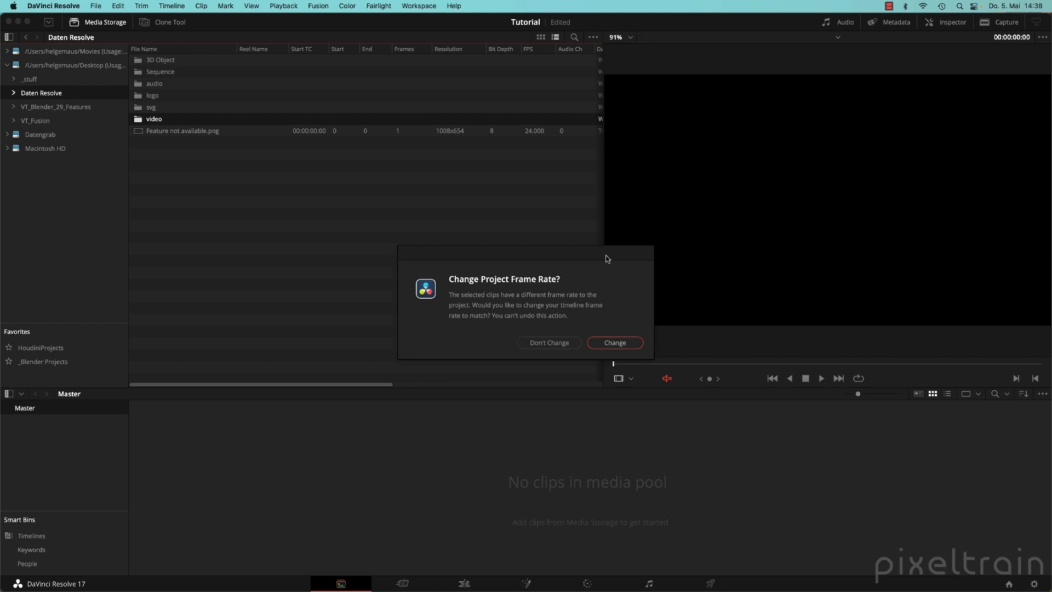
key("Return")
left_click(152, 434)
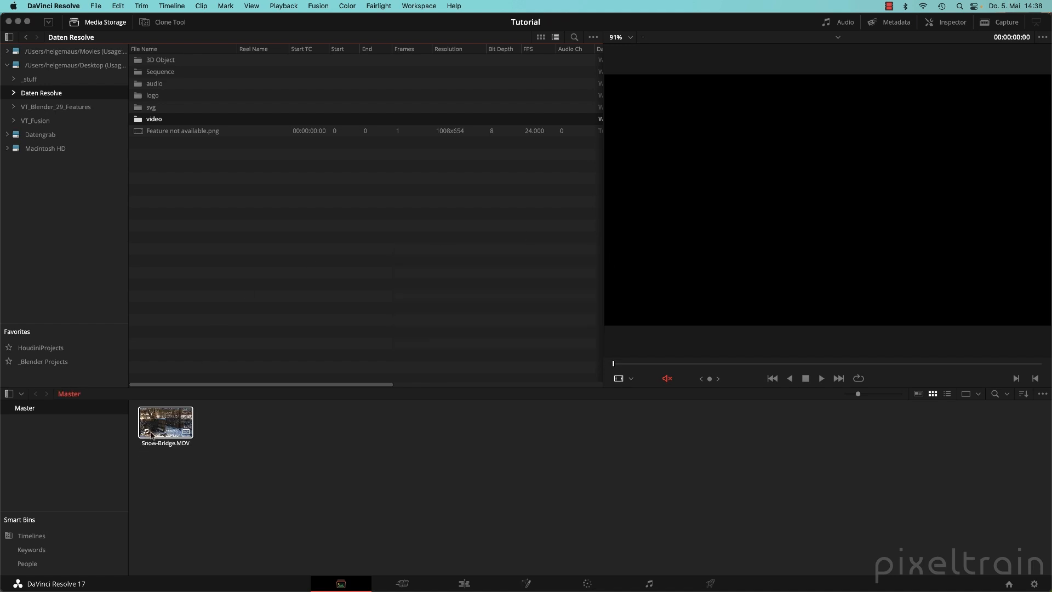
key("BackSpace")
left_click(270, 287)
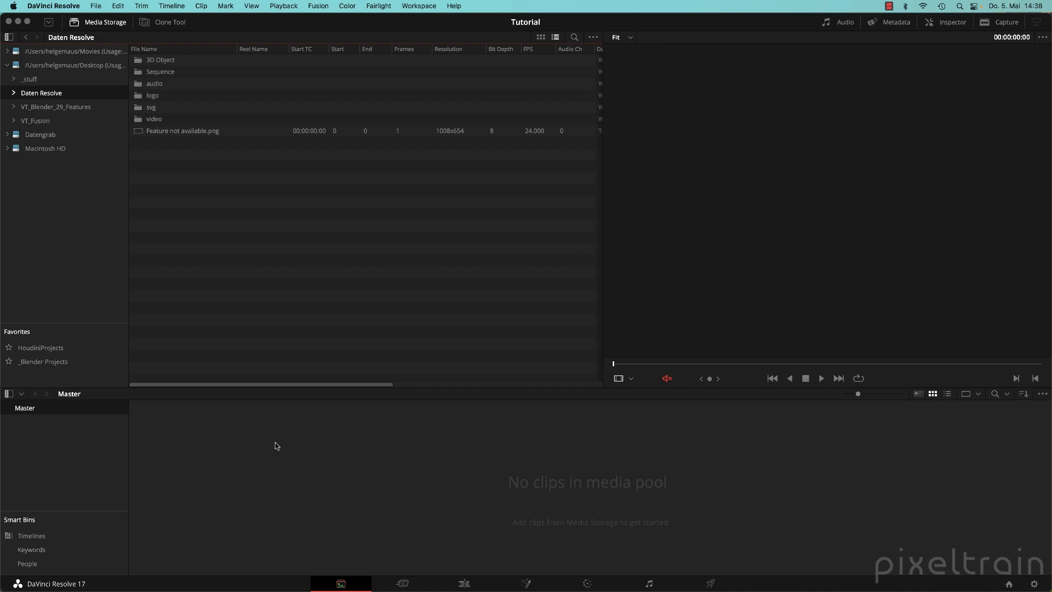
Import the video folder into the media pool and change the project frame rate to match it.
left_click(1035, 585)
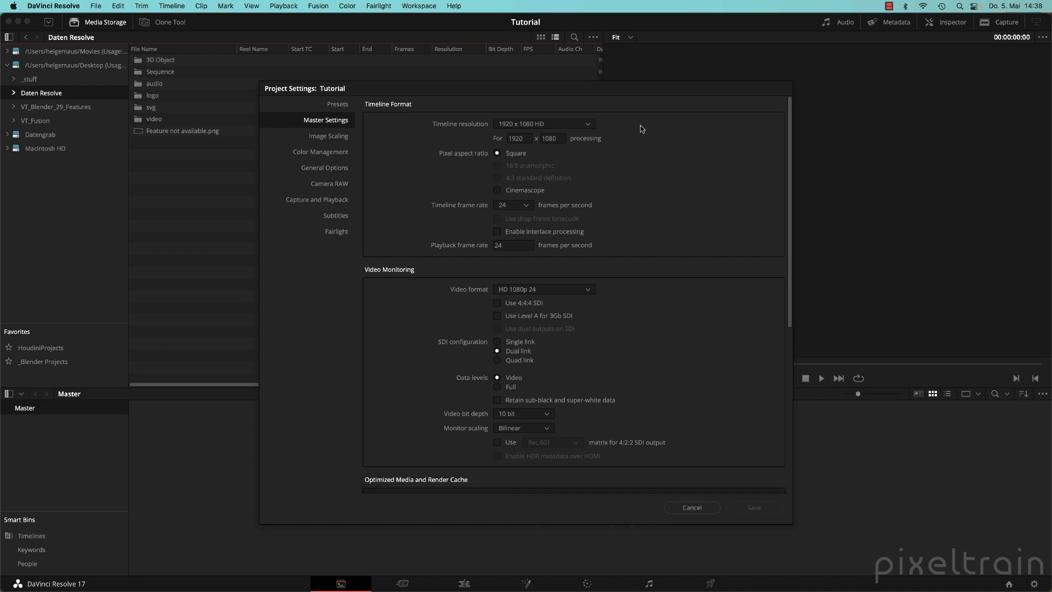
left_click(699, 508)
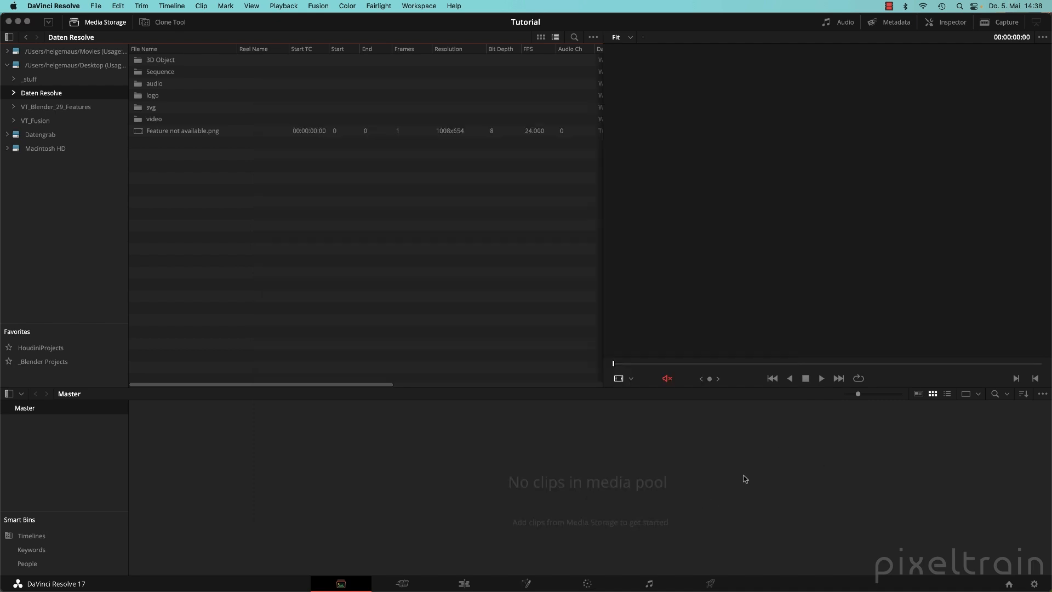
left_click_drag(138, 119, 206, 492)
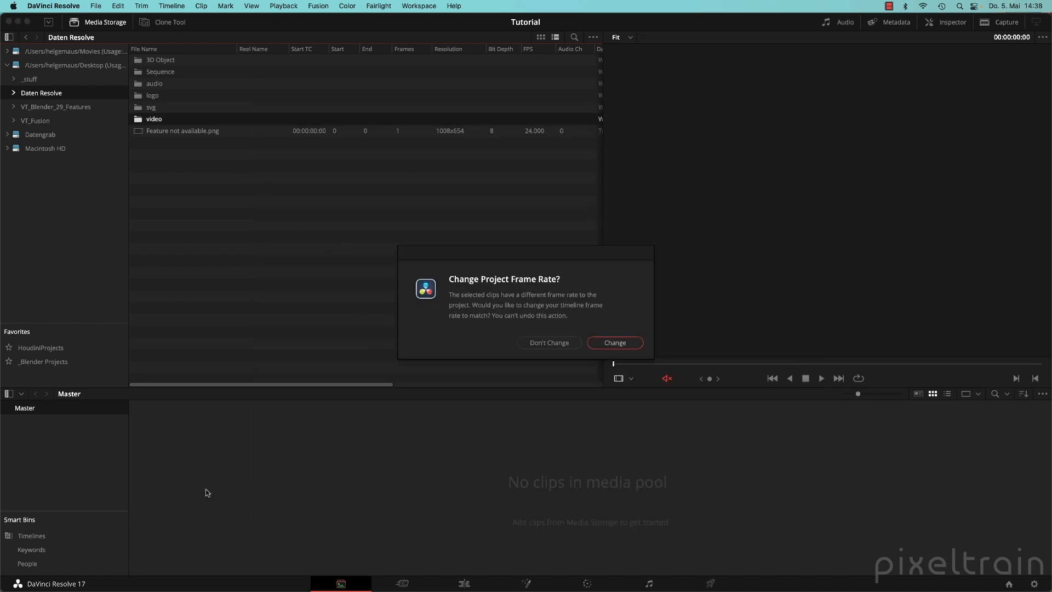
left_click(615, 343)
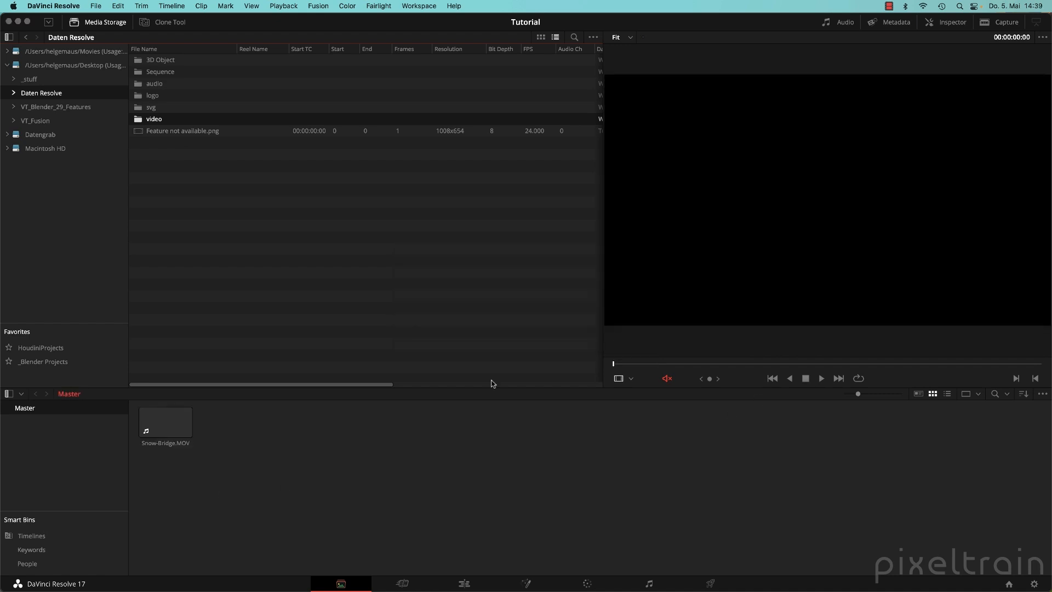
Confirm the project is 1920x1080 at 30 fps and select Snow-Bridge.MOV.
left_click(1034, 584)
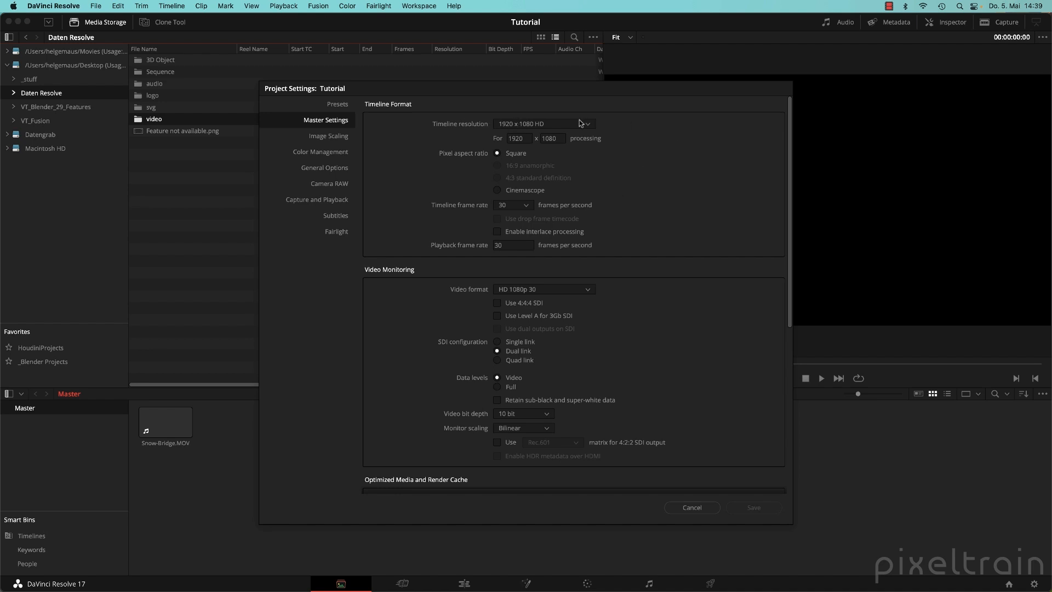
left_click(698, 507)
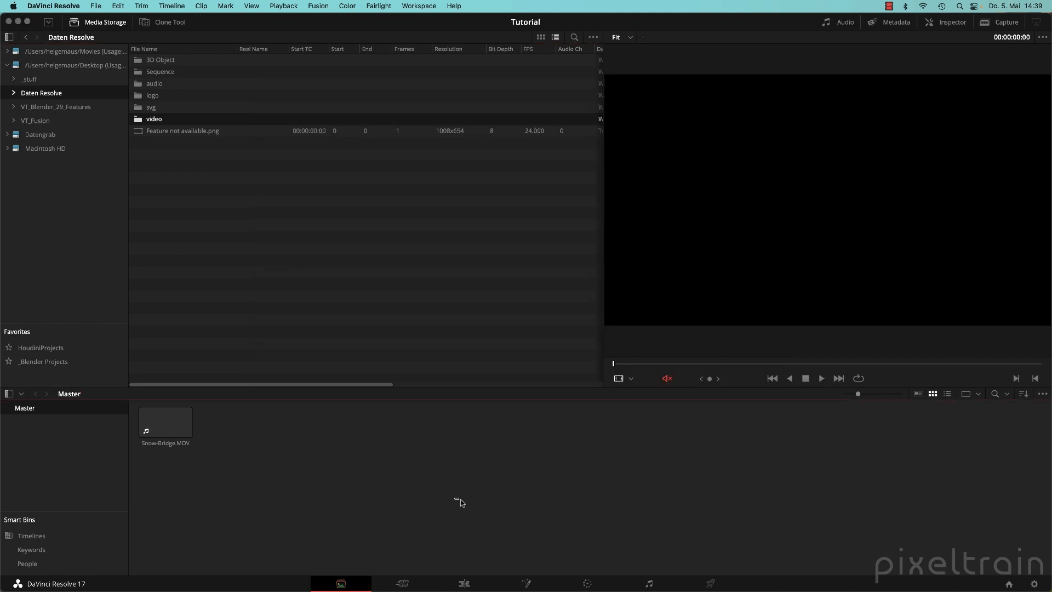
left_click(164, 422)
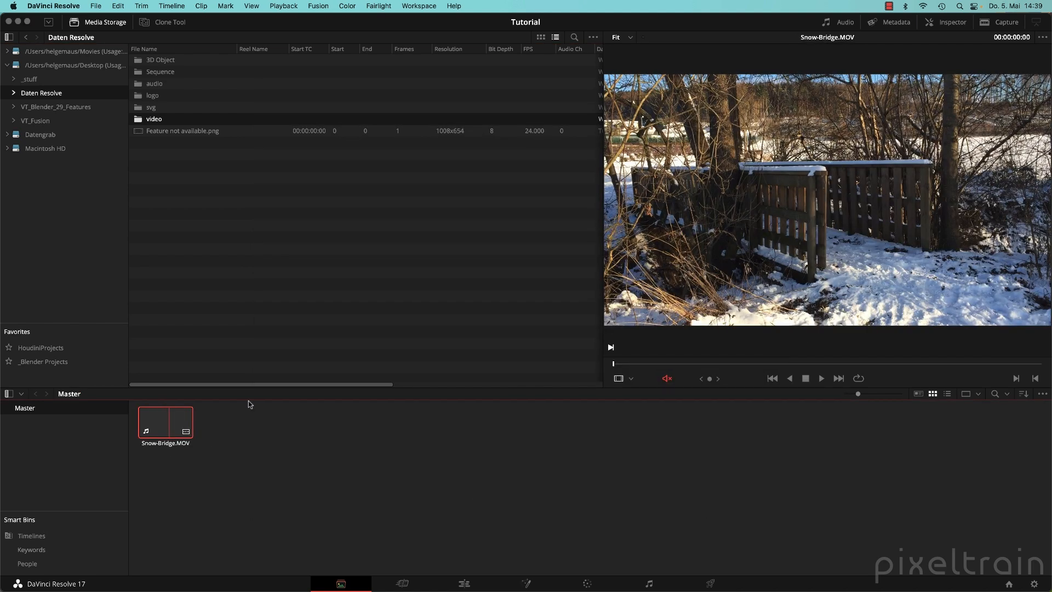
Enlarge the viewer and check Snow-Bridge.MOV's metadata: 30 fps, 1920 x 1080.
left_click_drag(599, 263, 466, 263)
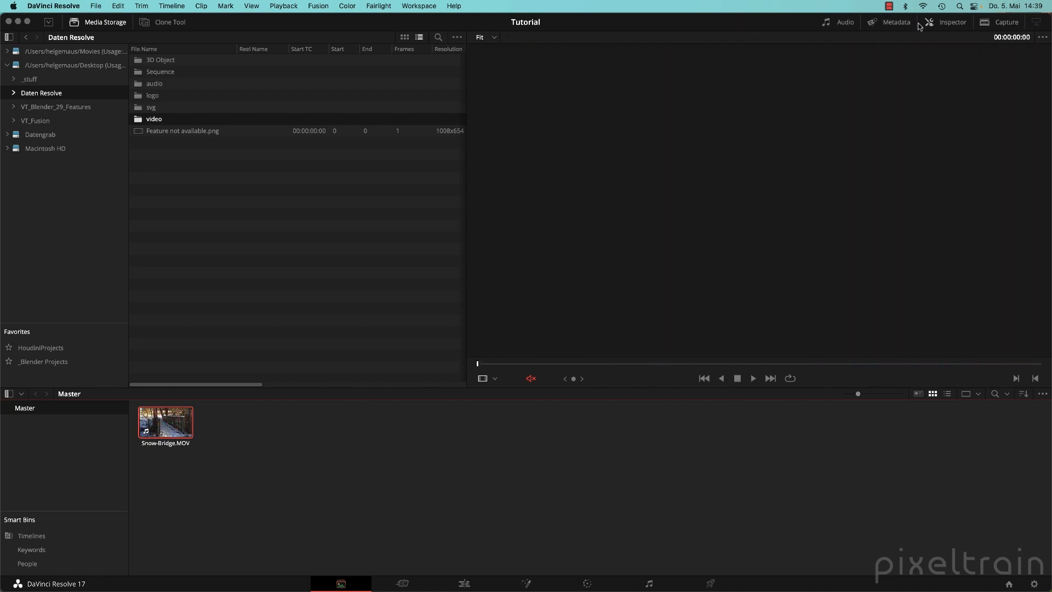
left_click(899, 23)
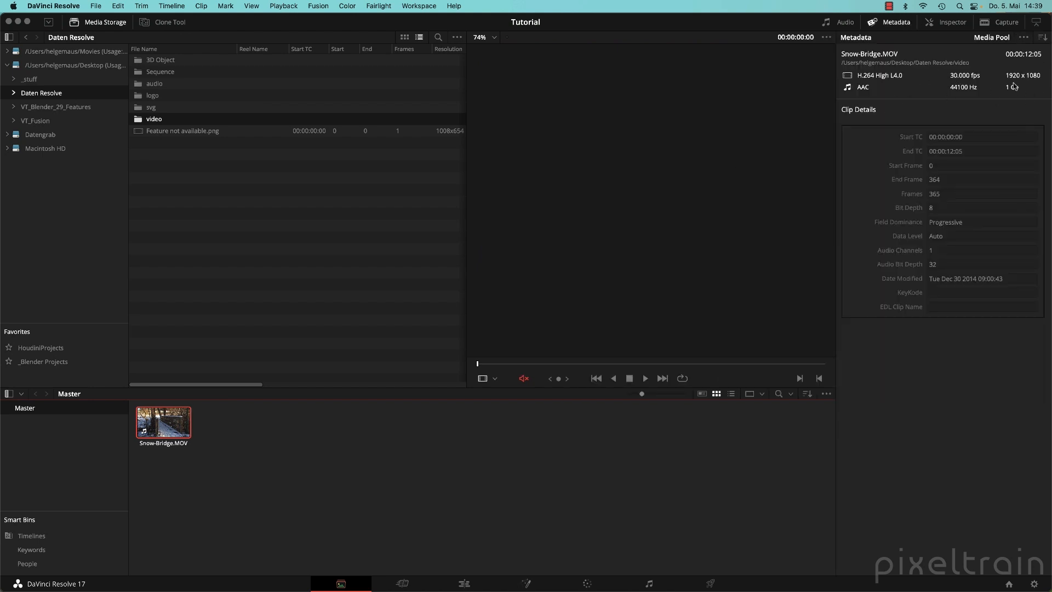
left_click(954, 23)
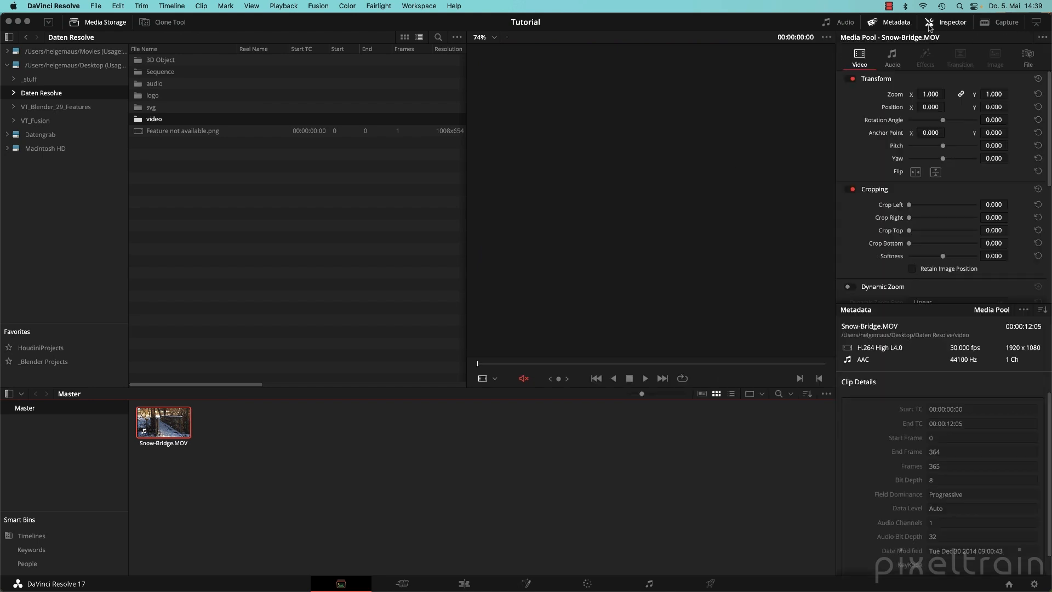
left_click(891, 24)
left_click(931, 26)
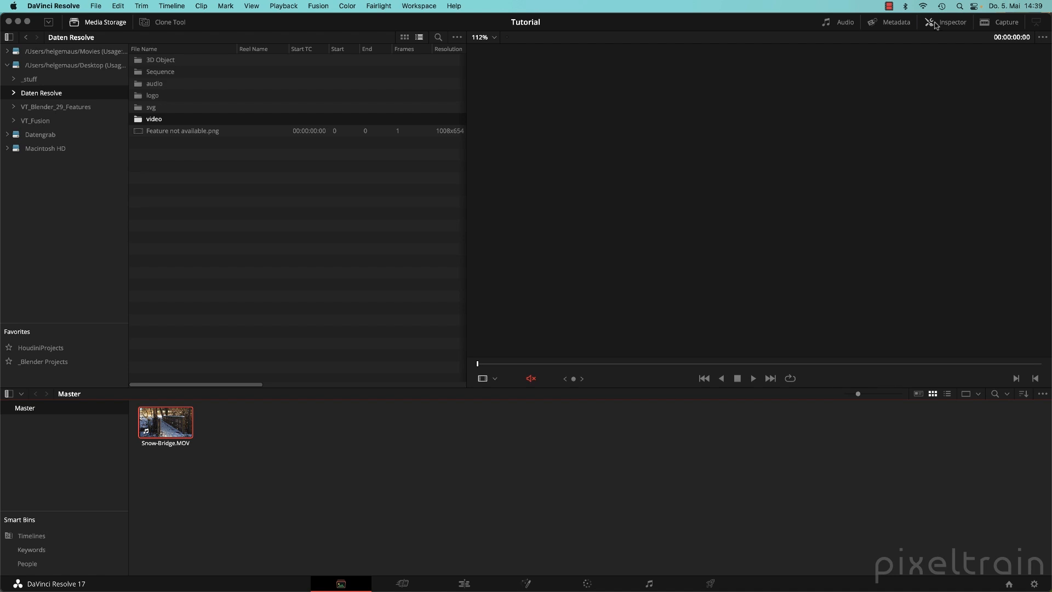
Create a 'video' bin in Master and move Snow-Bridge.MOV into it.
right_click(24, 411)
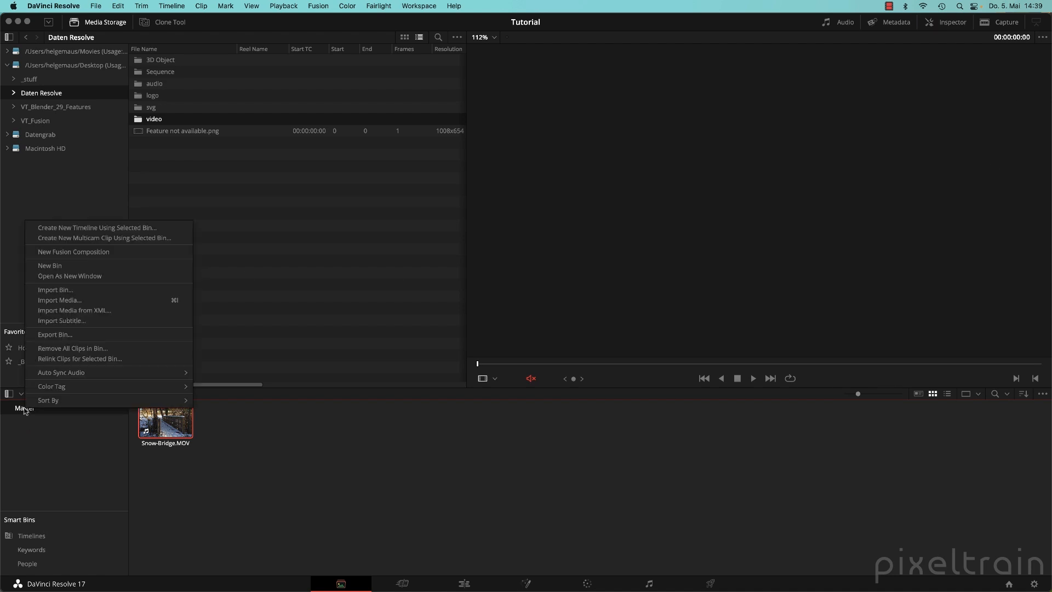
left_click(69, 265)
type("video")
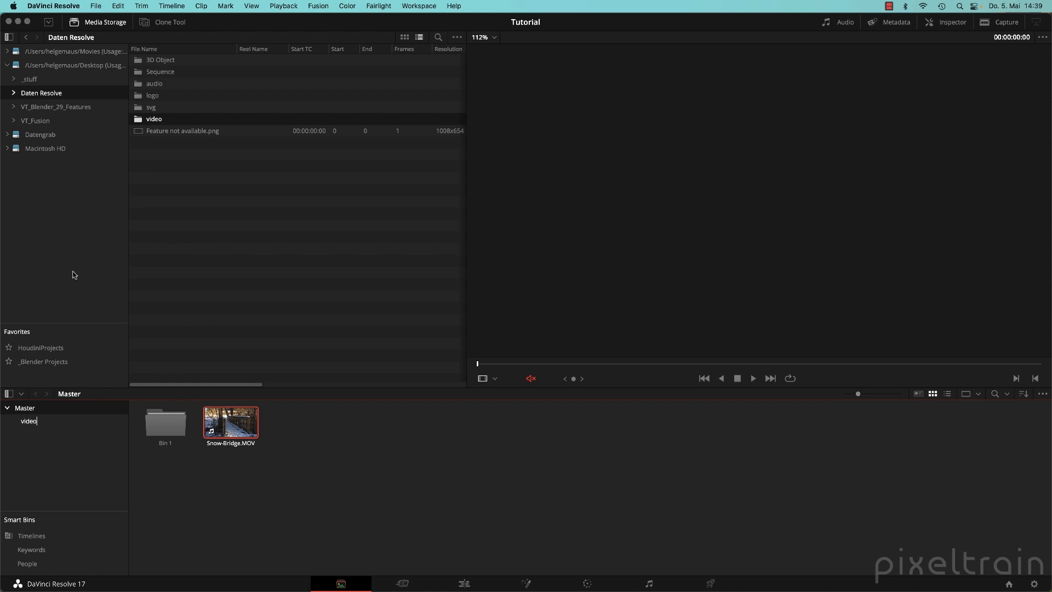
key("Return")
left_click_drag(231, 423, 172, 436)
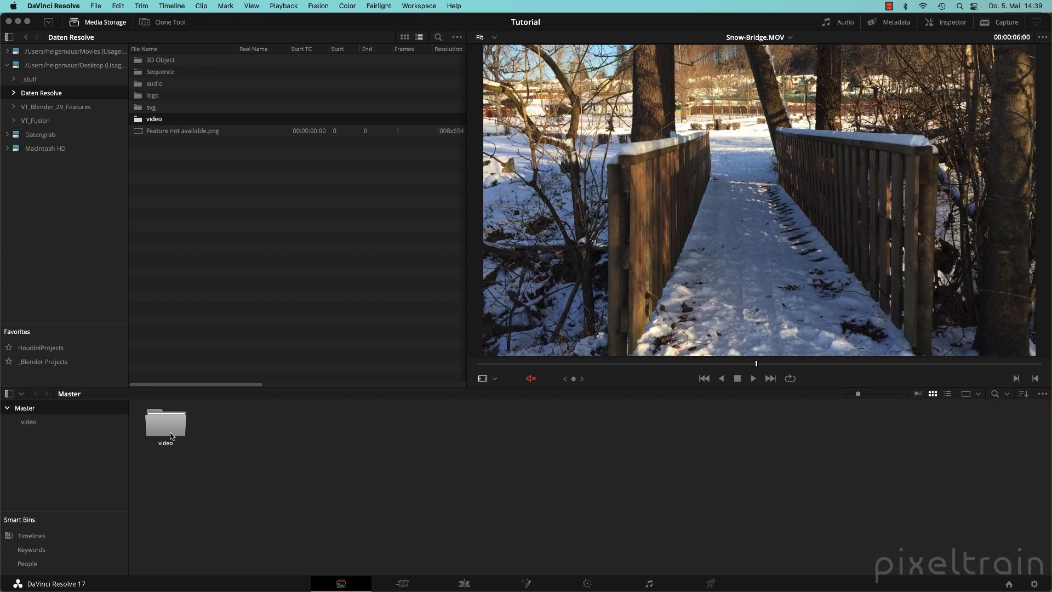
Import the logo folder and move both logo images into a new 'Logo' bin.
left_click_drag(144, 98, 229, 462)
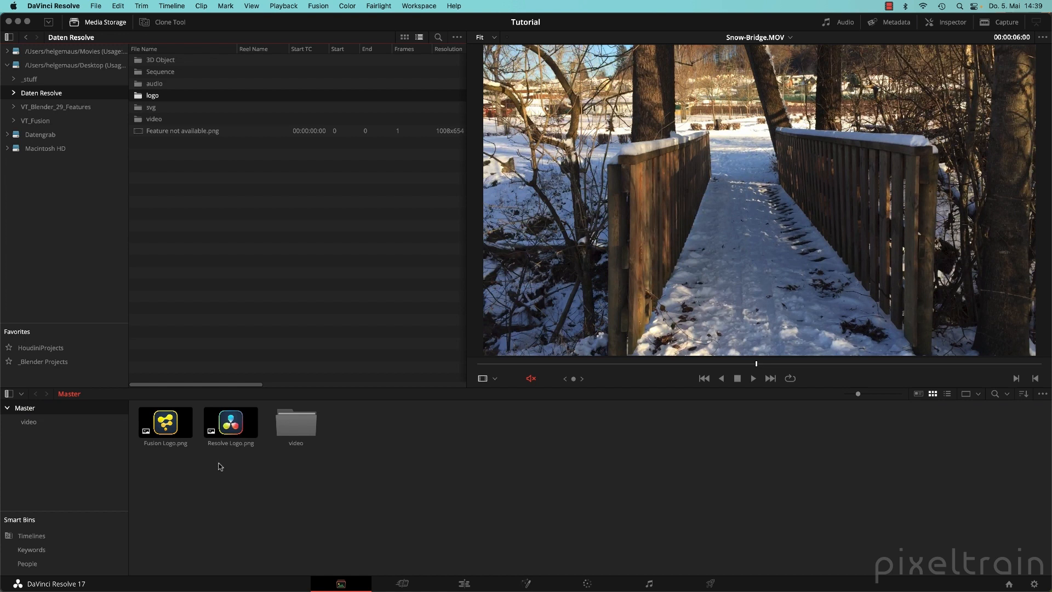
right_click(32, 413)
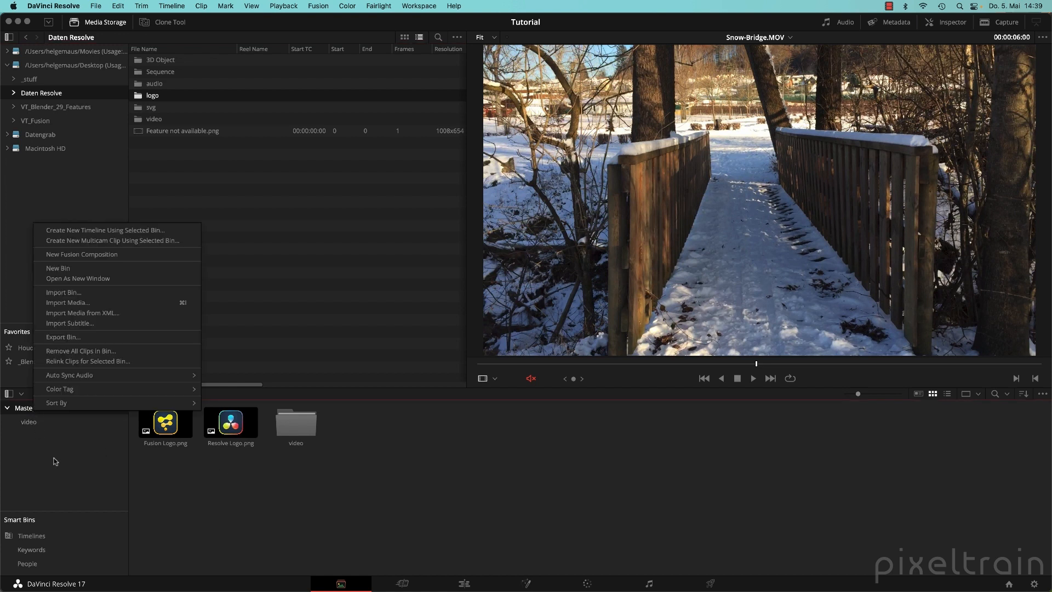
left_click(125, 272)
type("Lgo")
key("BackSpace")
key("BackSpace")
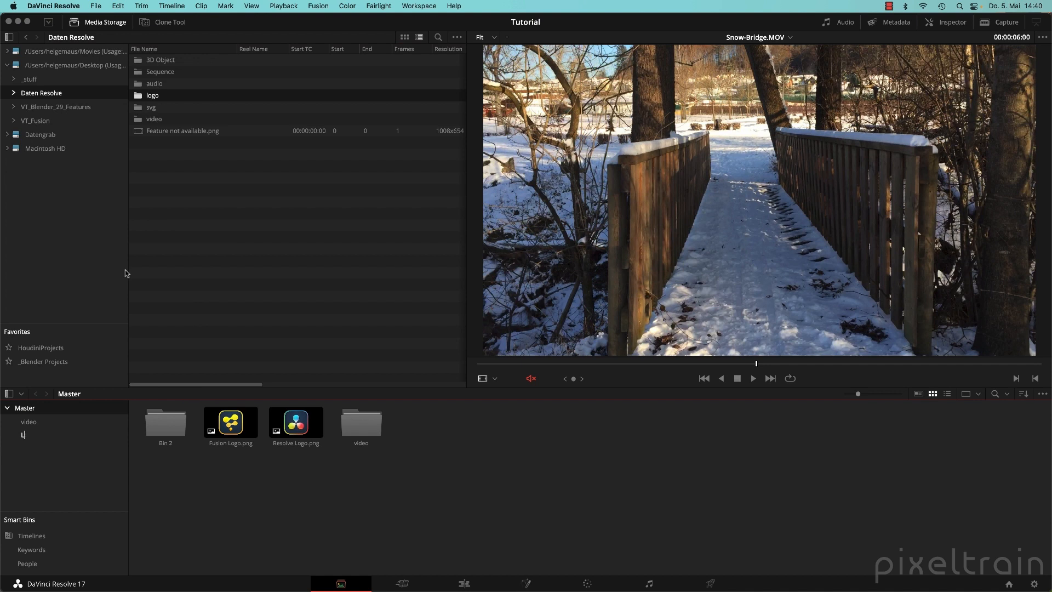
type("ogo")
key("Return")
left_click_drag(310, 474, 174, 428)
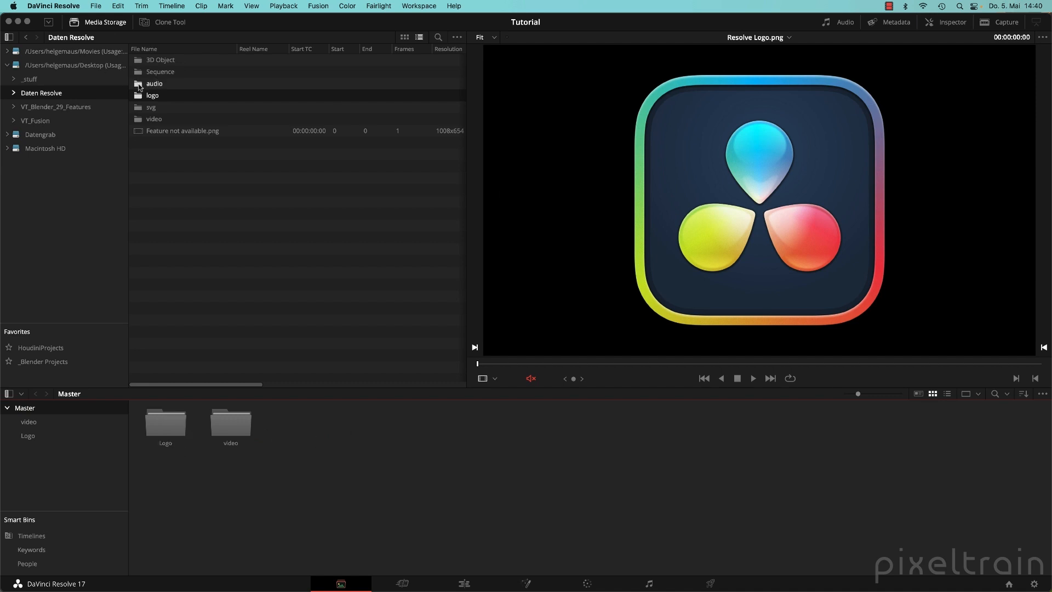
Import Type_with_return.wav from the audio folder into Master and play a preview.
left_click_drag(139, 86, 383, 499)
left_click(175, 437)
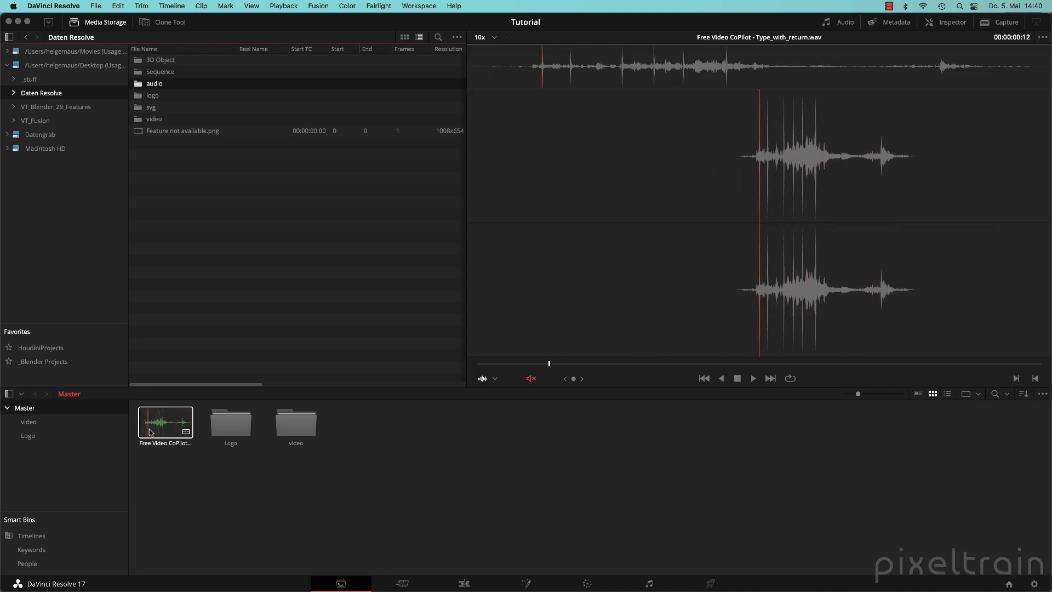
left_click(651, 423)
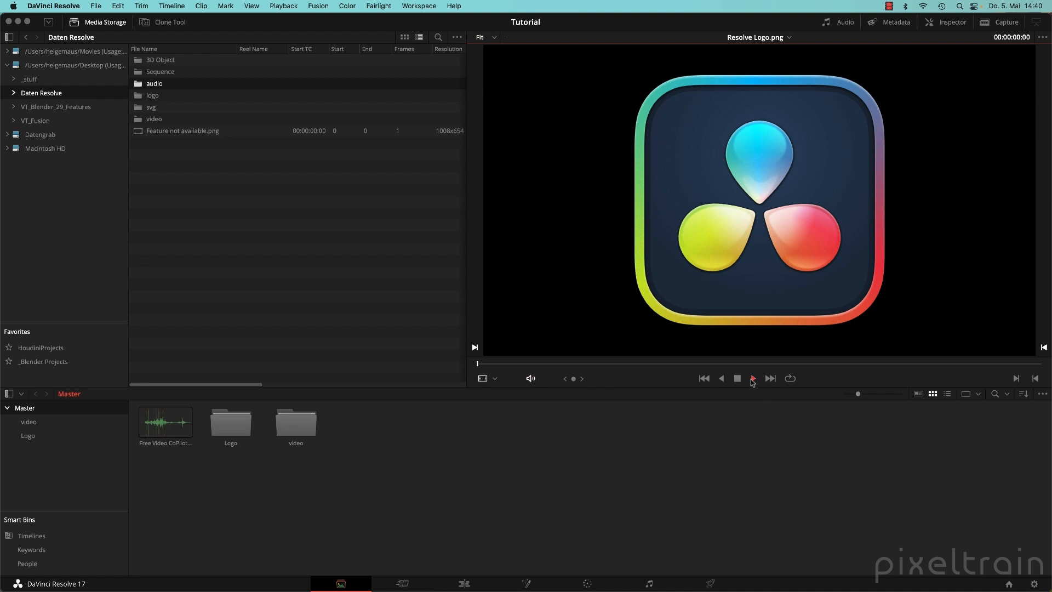
left_click(165, 422)
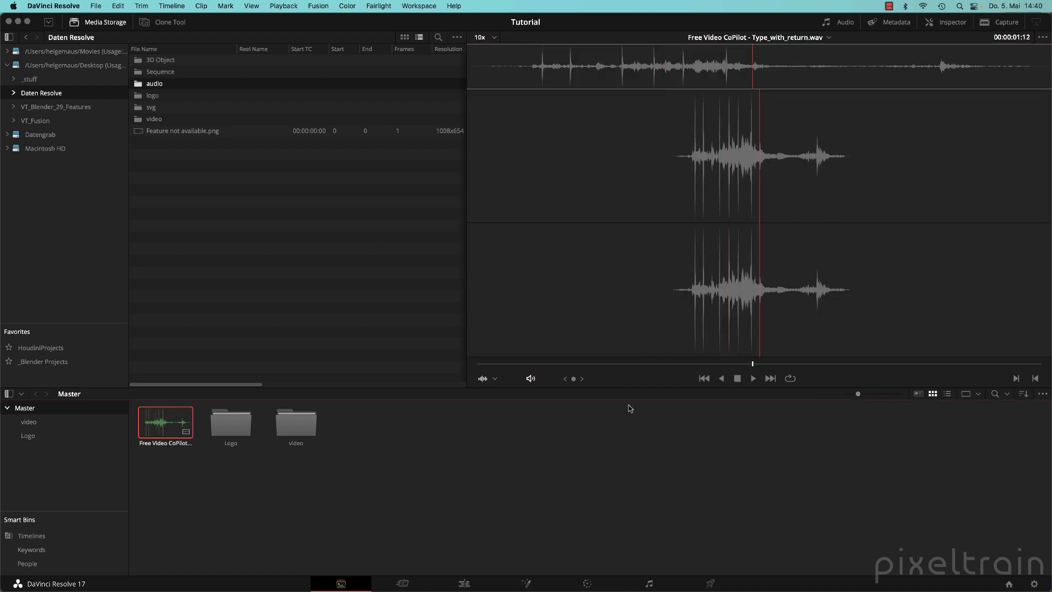
left_click(705, 378)
left_click(753, 379)
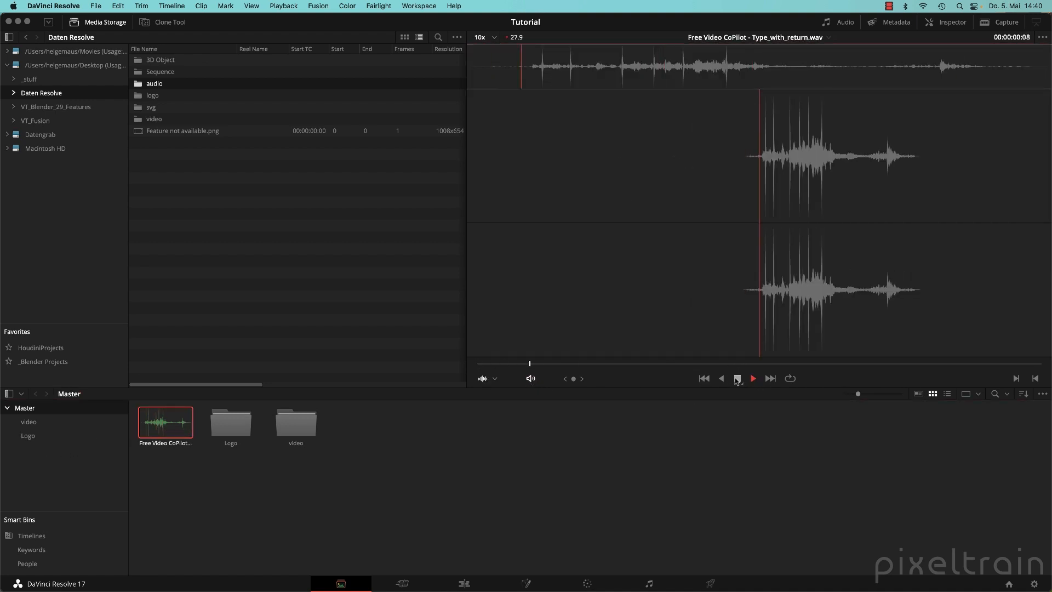
left_click(737, 379)
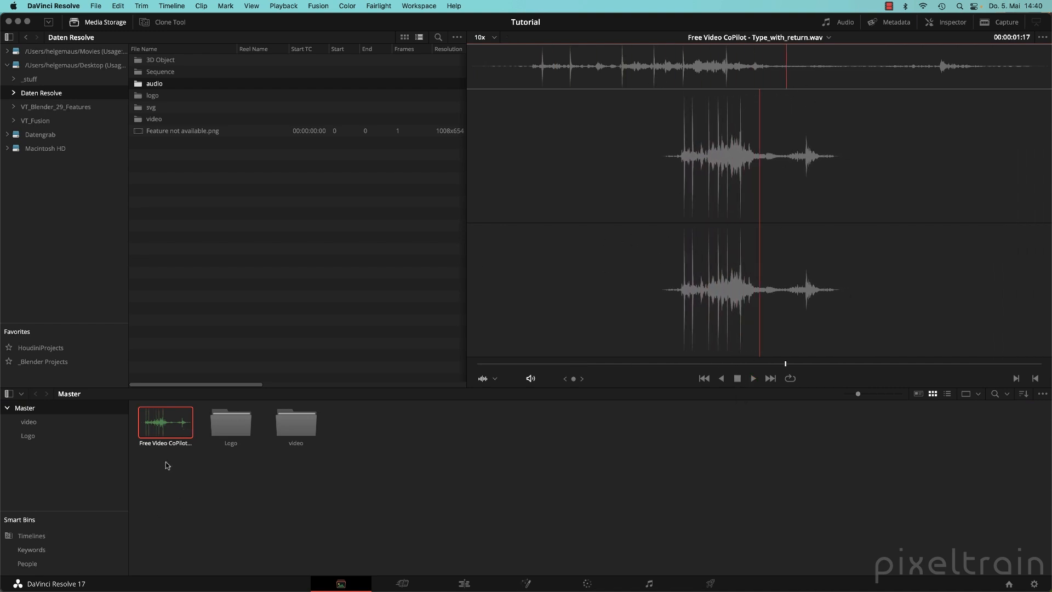
right_click(30, 410)
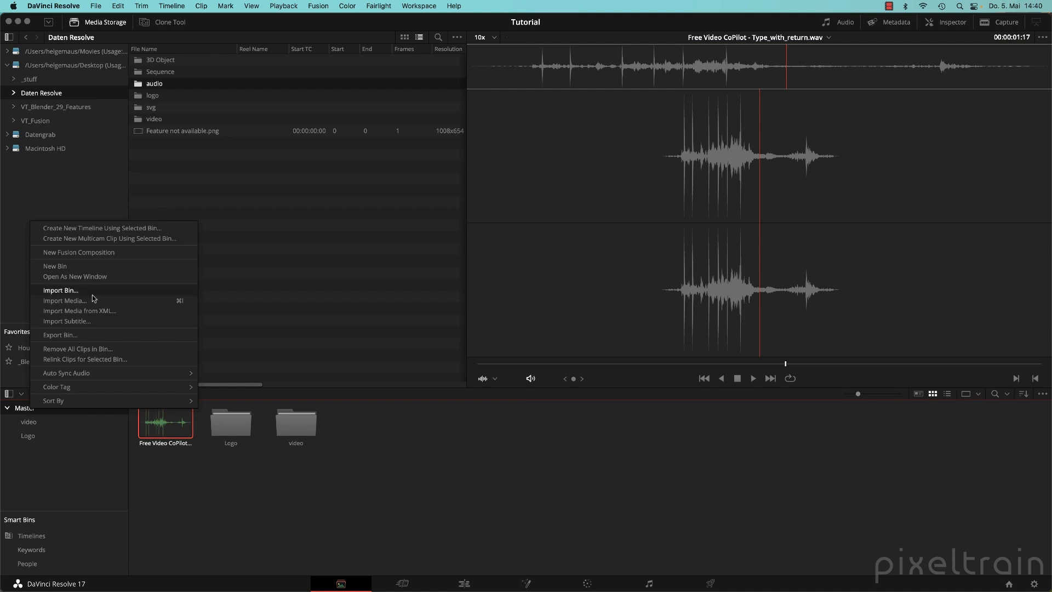
Create an 'audio' bin, move Type_with_return.wav into it, and go to the Edit page.
left_click(57, 268)
type("audio")
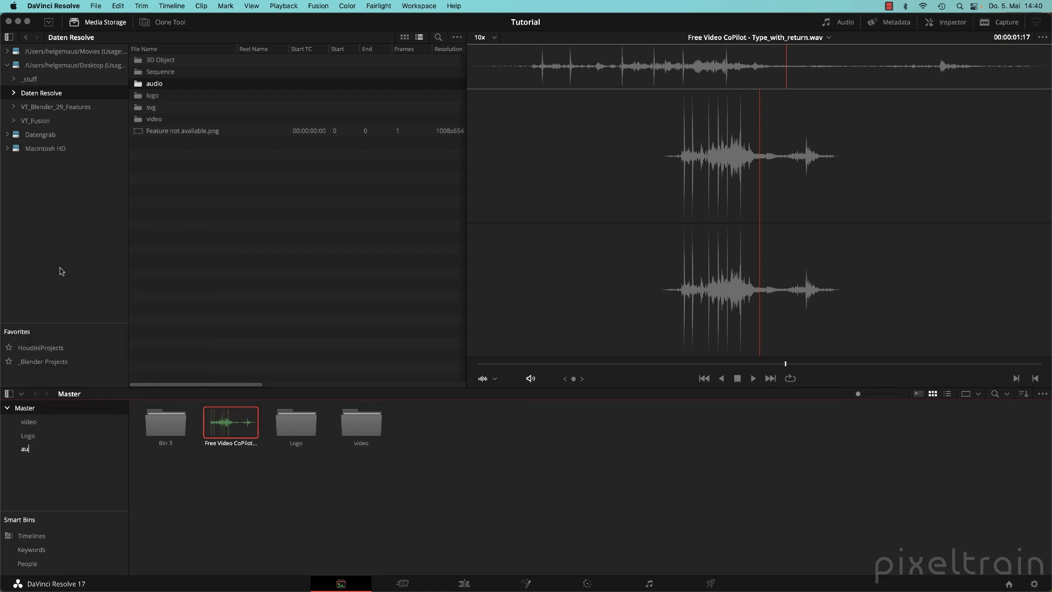
key("Return")
left_click_drag(233, 419, 29, 450)
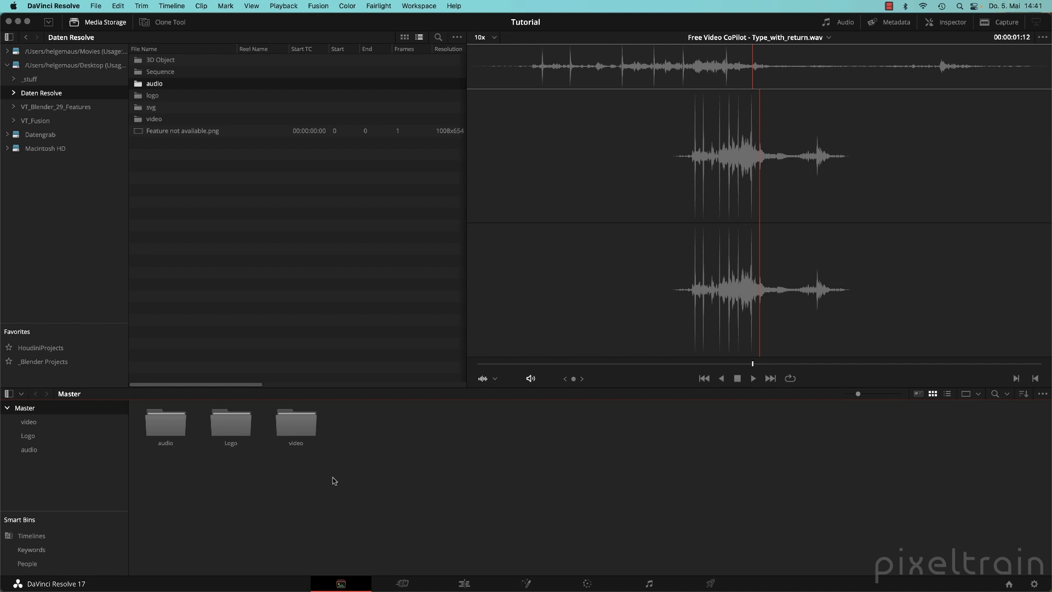
left_click(467, 583)
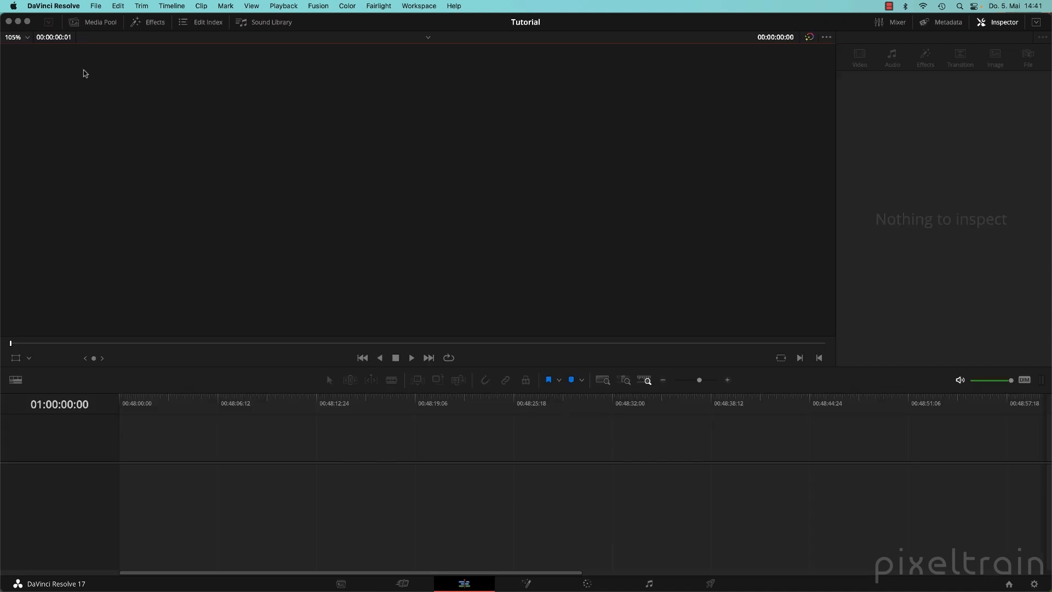
Drag Snow-Bridge.MOV from the video bin into the timeline to create Timeline 1, then scrub it.
left_click(86, 28)
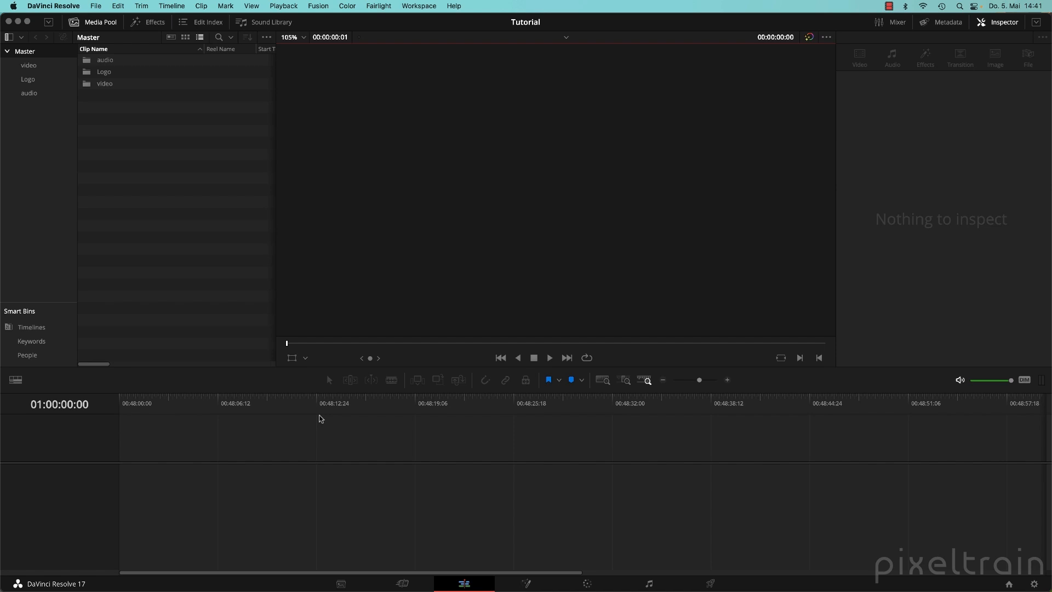
double_click(85, 85)
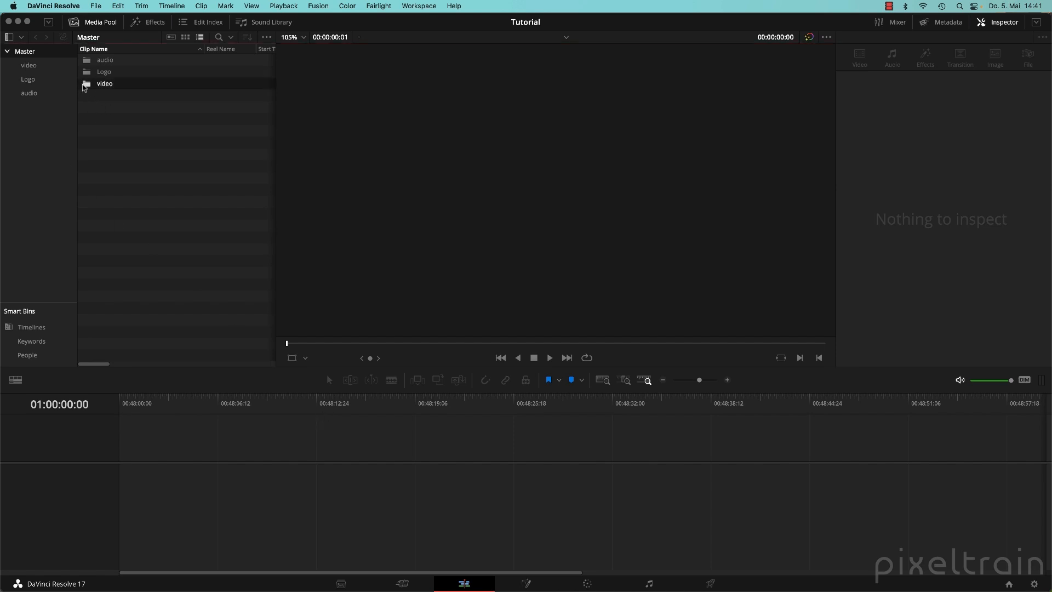
left_click(87, 62)
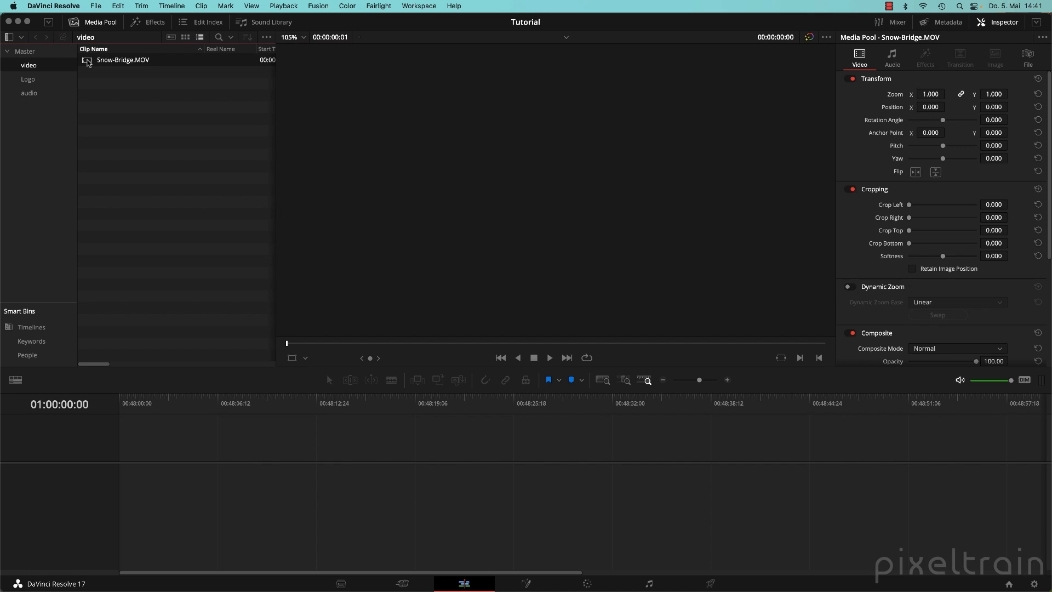
left_click_drag(87, 62, 121, 490)
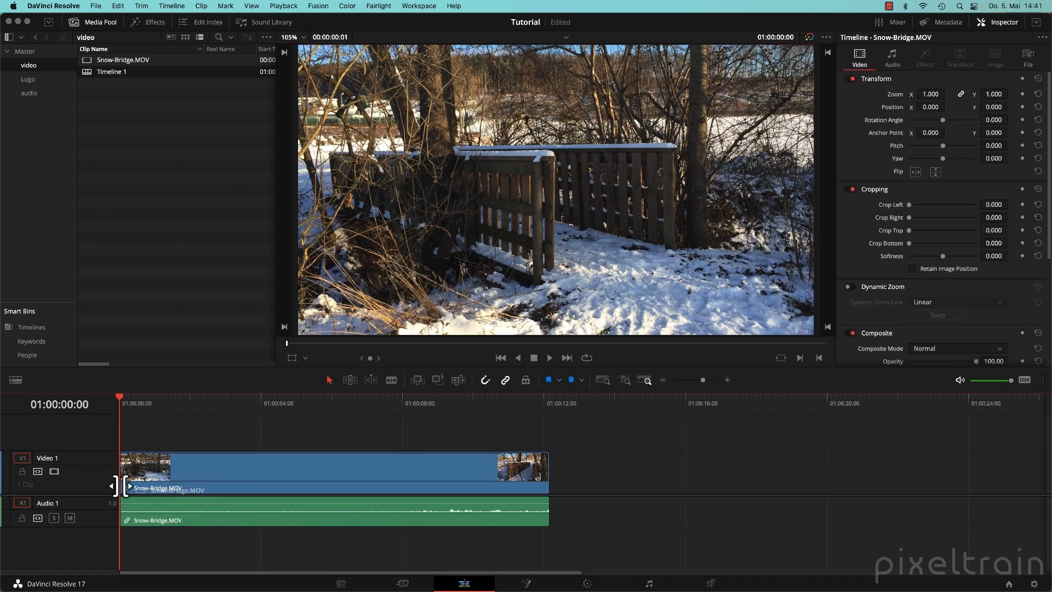
left_click_drag(159, 408, 101, 401)
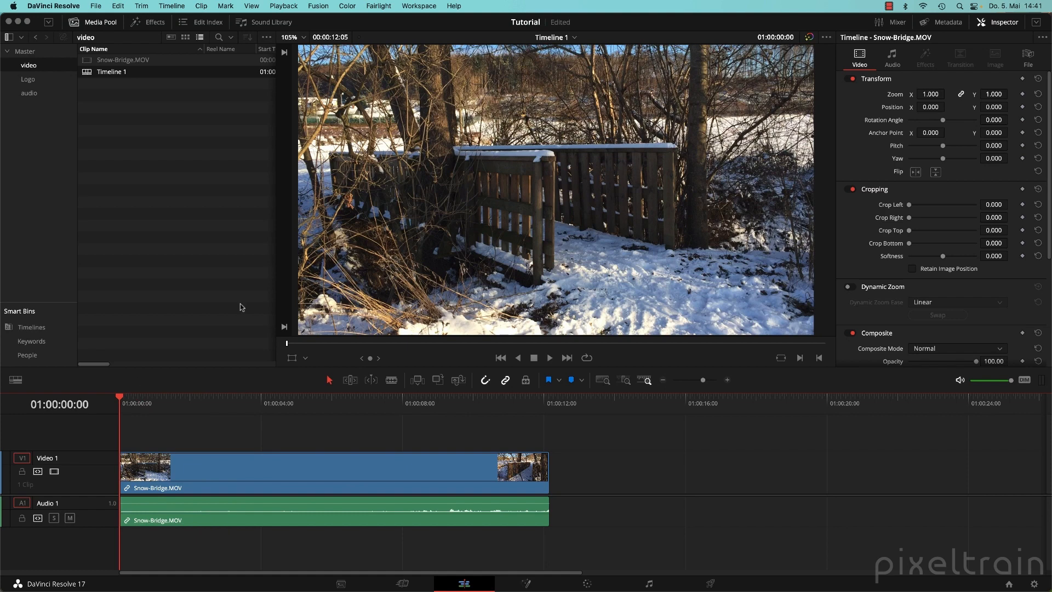
Rename Timeline 1 to 'Example 01'.
left_click(114, 73)
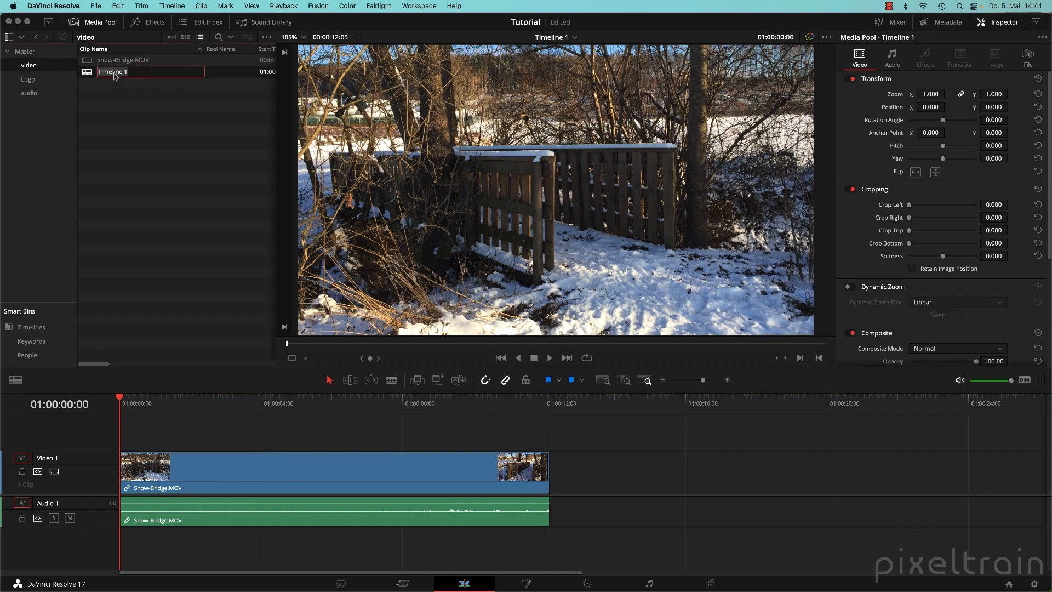
type("Example 01")
key("Return")
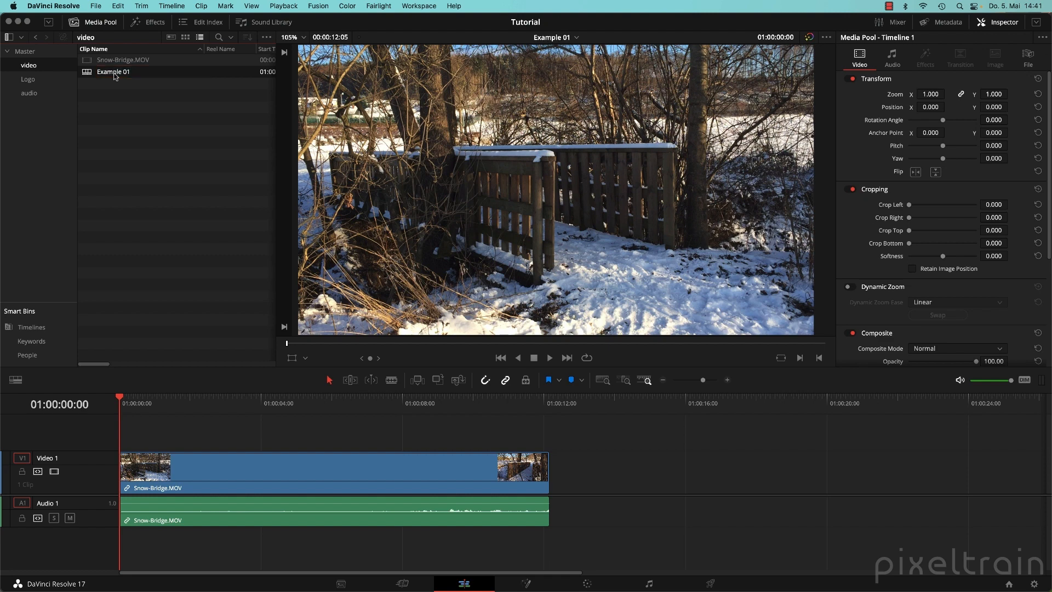
Move Example 01 into the Master bin, open it, and scrub partway into the clip.
left_click_drag(87, 75, 25, 52)
left_click(26, 53)
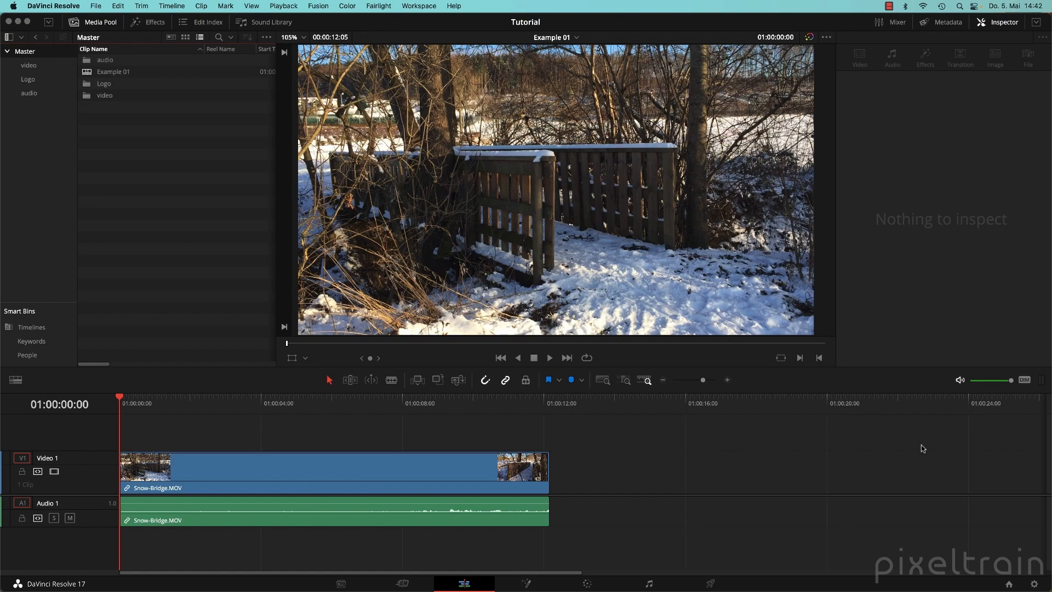
left_click_drag(256, 405, 310, 414)
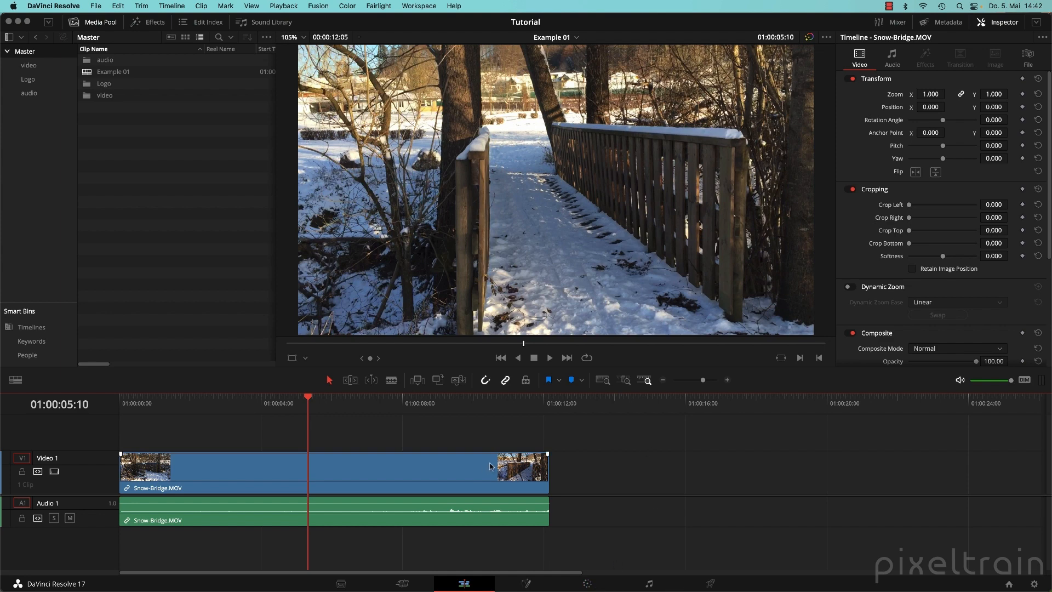
left_click(587, 583)
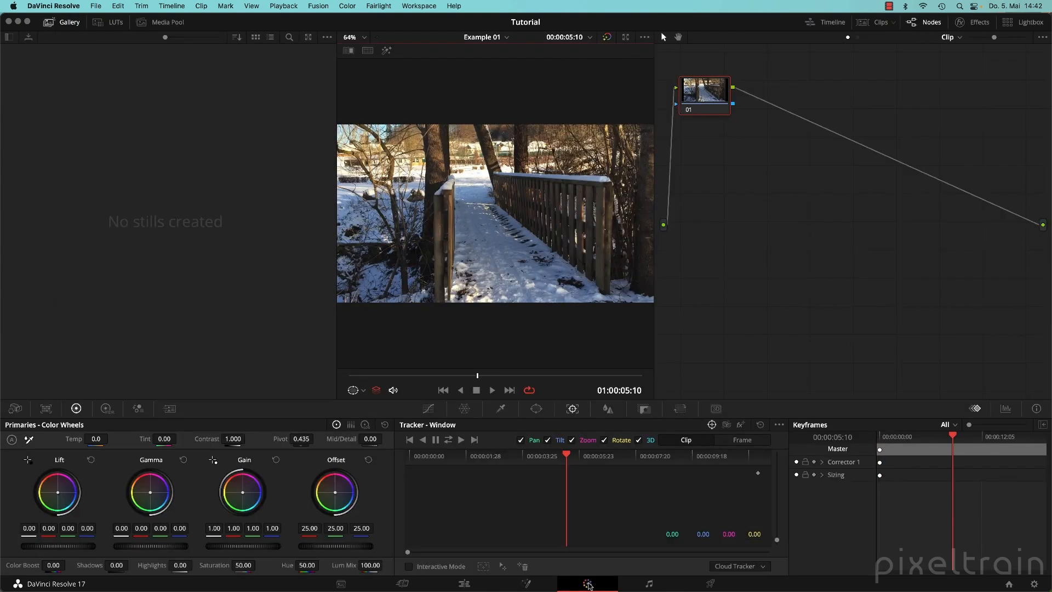
left_click(866, 23)
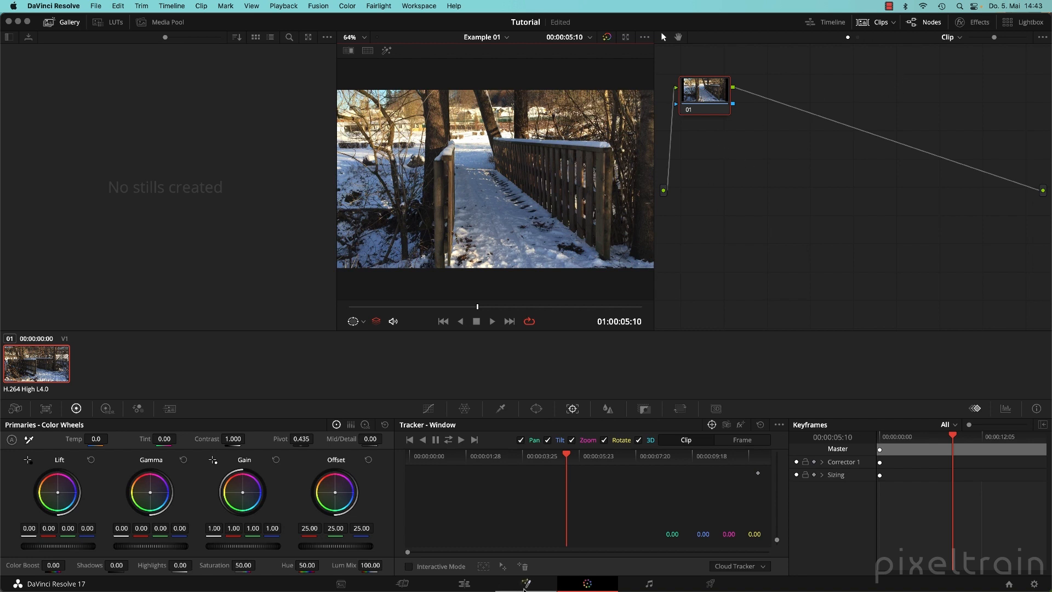
left_click(463, 583)
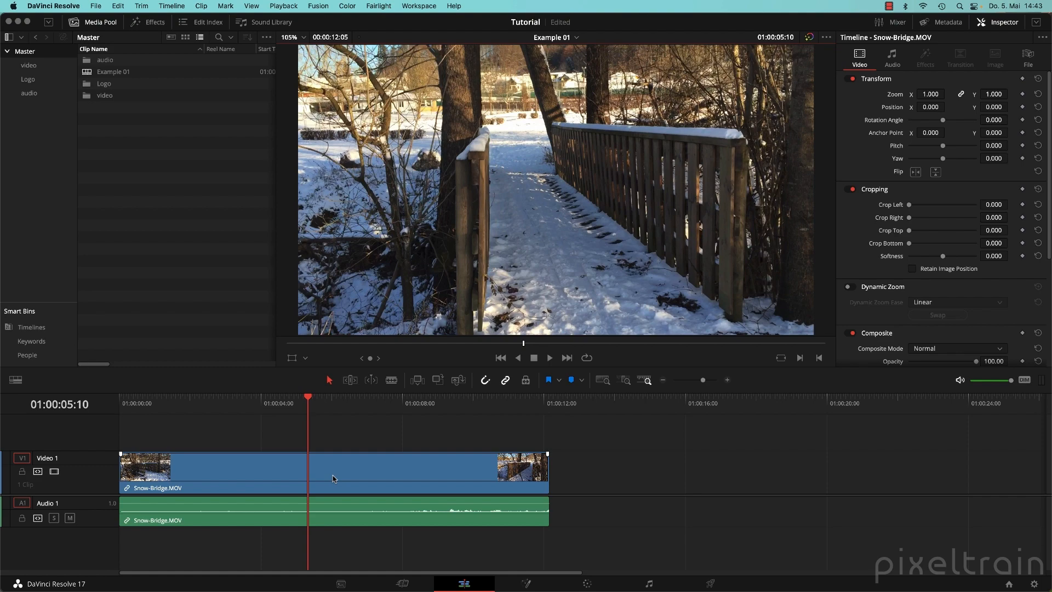
mouse_move(312, 418)
left_mouse_down()
mouse_move(263, 417)
mouse_move(313, 411)
left_mouse_up()
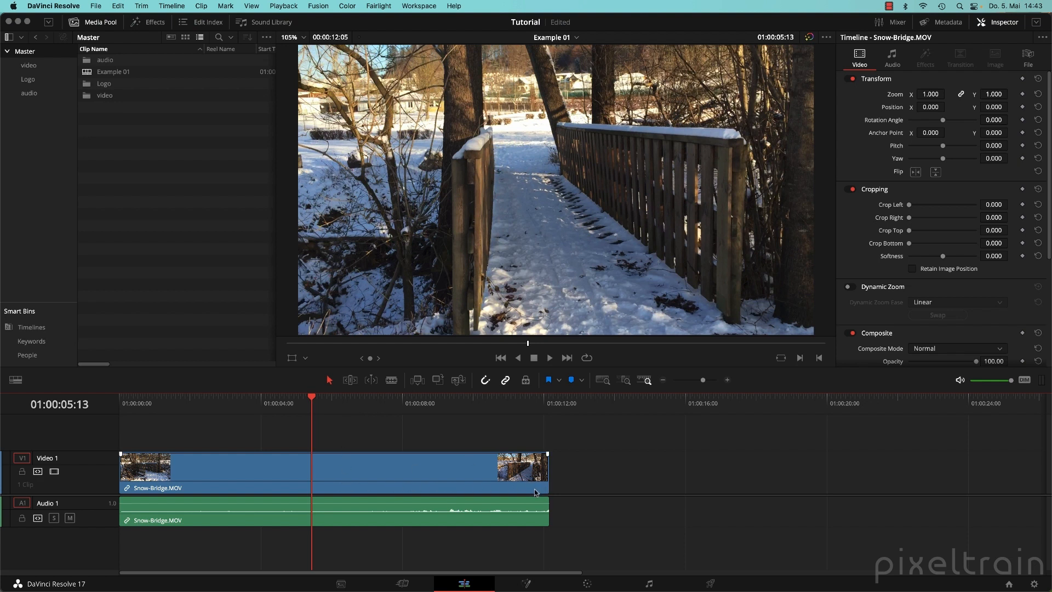
Switch the timeline's video clips to Thumbnail View after trying Filmstrip and head/tail options.
left_click(16, 380)
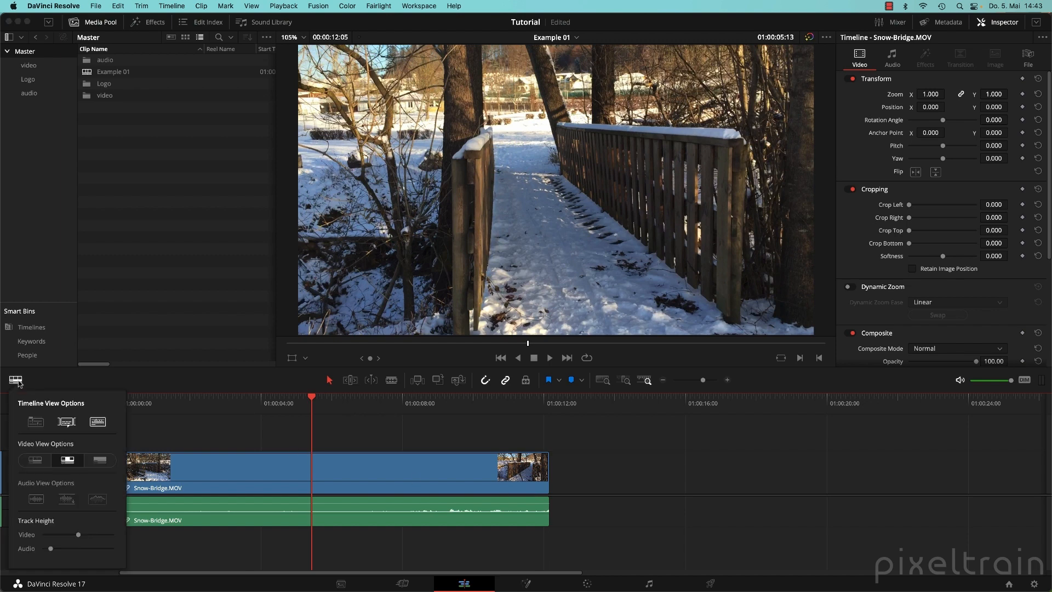
left_click(36, 460)
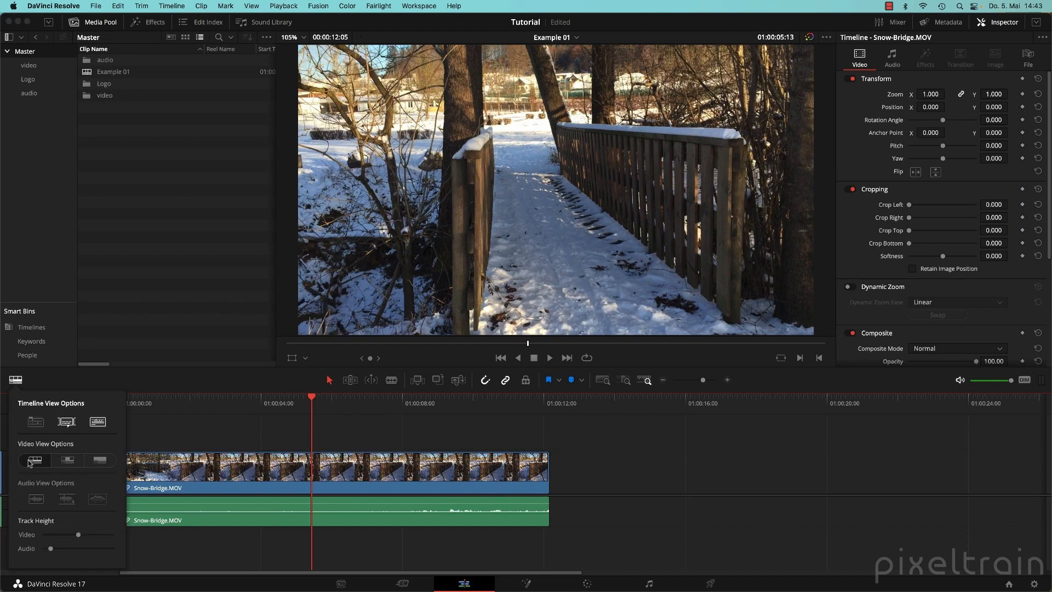
left_click(68, 462)
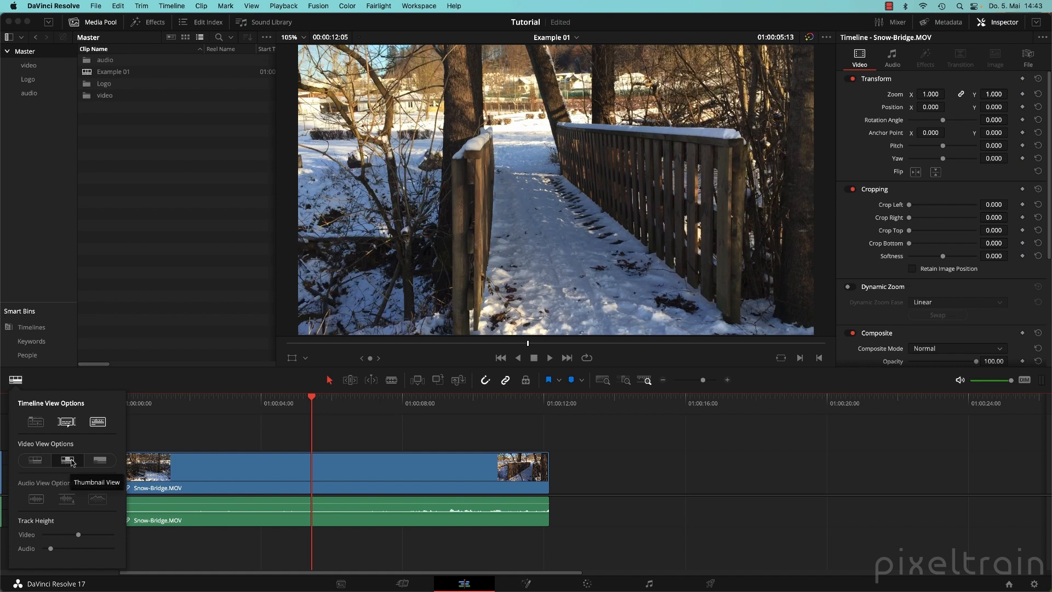
left_click(72, 462)
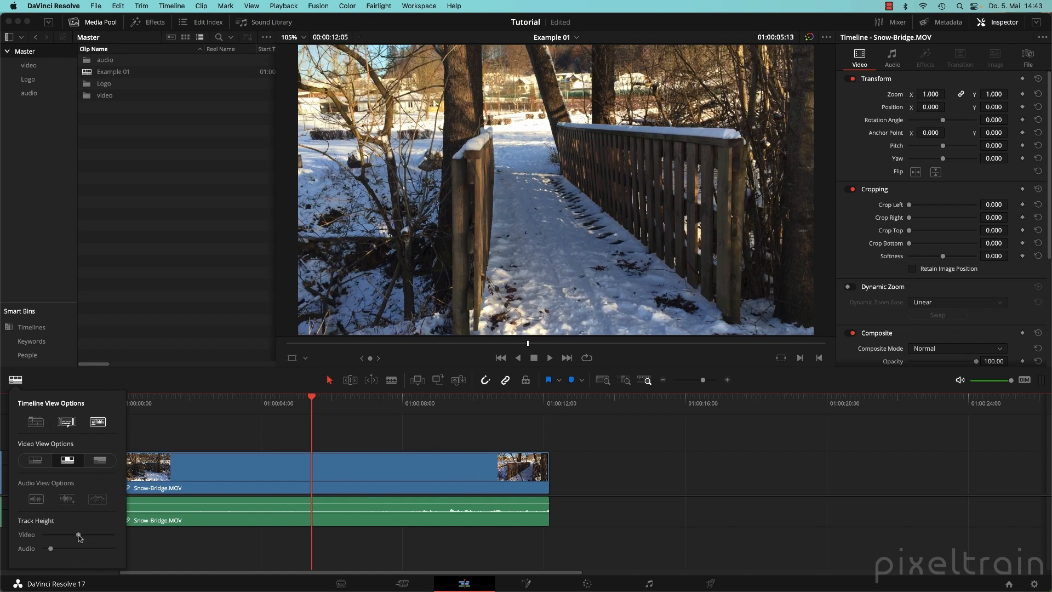
Try the audio waveform styles, then resize tracks so Video 1 is taller and Audio 1 shorter.
left_click_drag(78, 534, 52, 549)
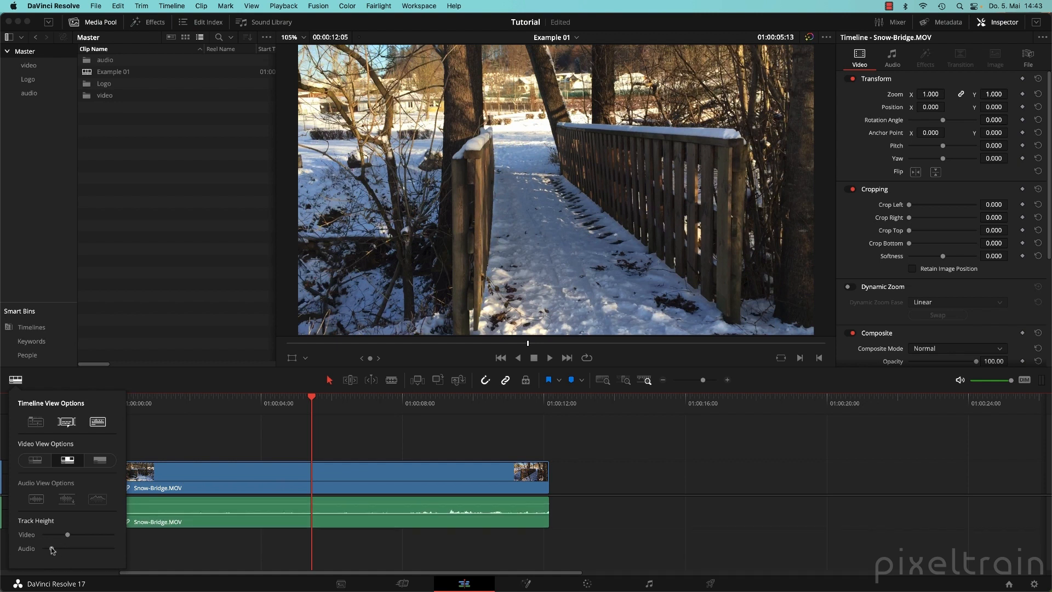
left_click(39, 503)
left_click(39, 503)
left_click(69, 500)
left_click(69, 501)
left_click(98, 500)
left_click(98, 501)
mouse_move(83, 527)
left_mouse_down()
mouse_move(90, 564)
mouse_move(102, 517)
left_mouse_up()
mouse_move(93, 462)
left_mouse_down()
mouse_move(93, 445)
mouse_move(94, 454)
left_mouse_up()
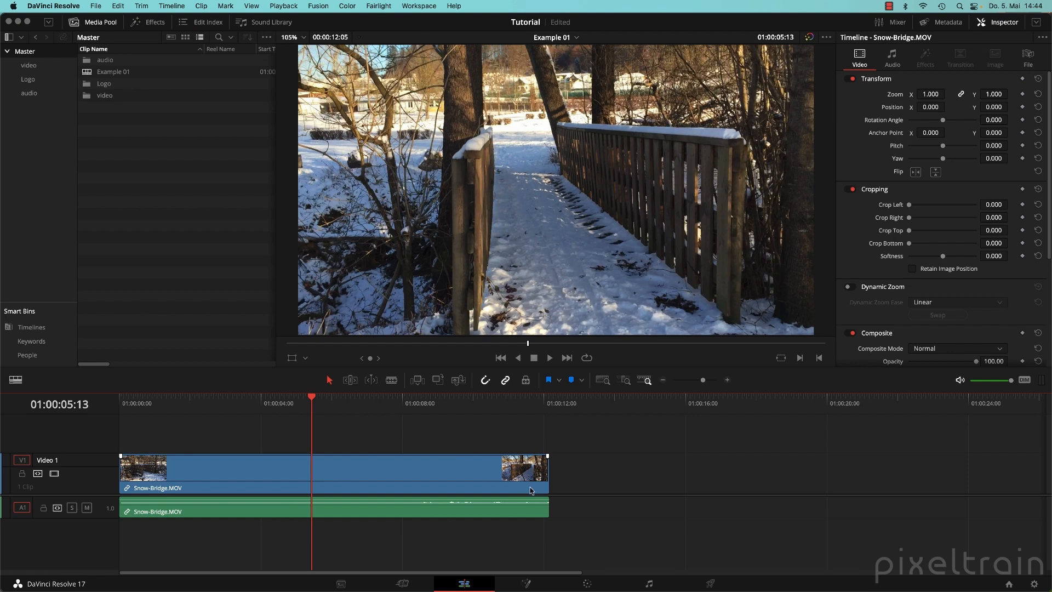
Open Snow-Bridge.MOV on the Fusion page, hide the Effects library, and widen the viewer.
left_click(528, 584)
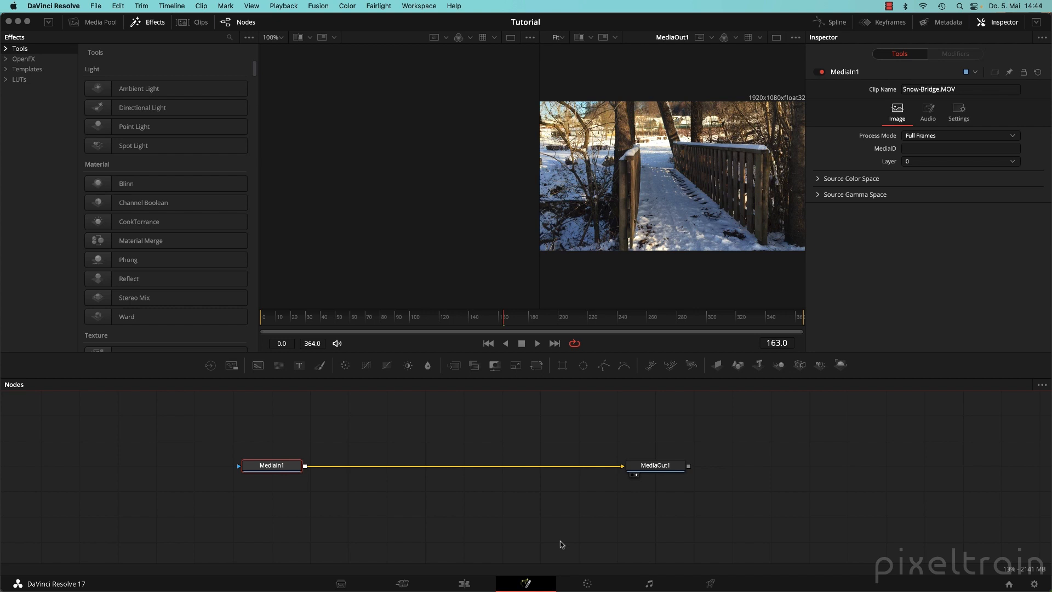
left_click(153, 23)
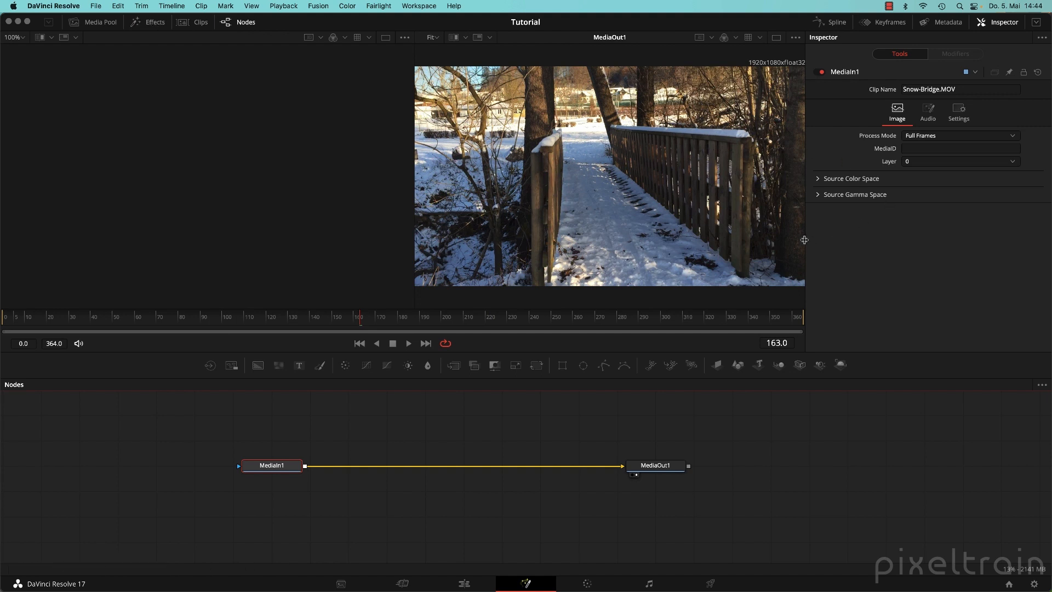
left_click_drag(806, 241, 880, 240)
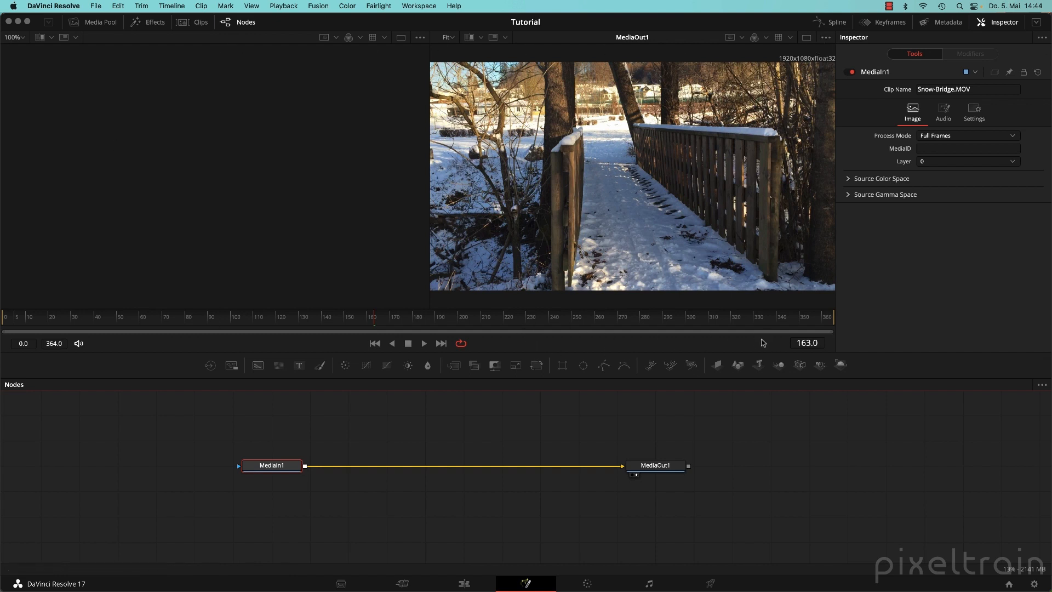
right_click(616, 343)
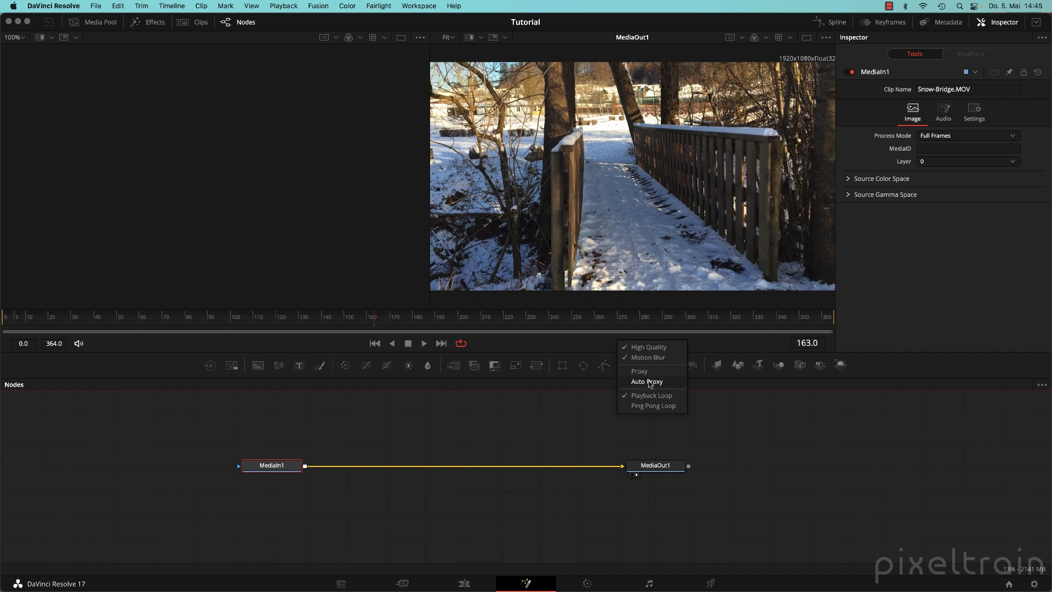
left_click(743, 350)
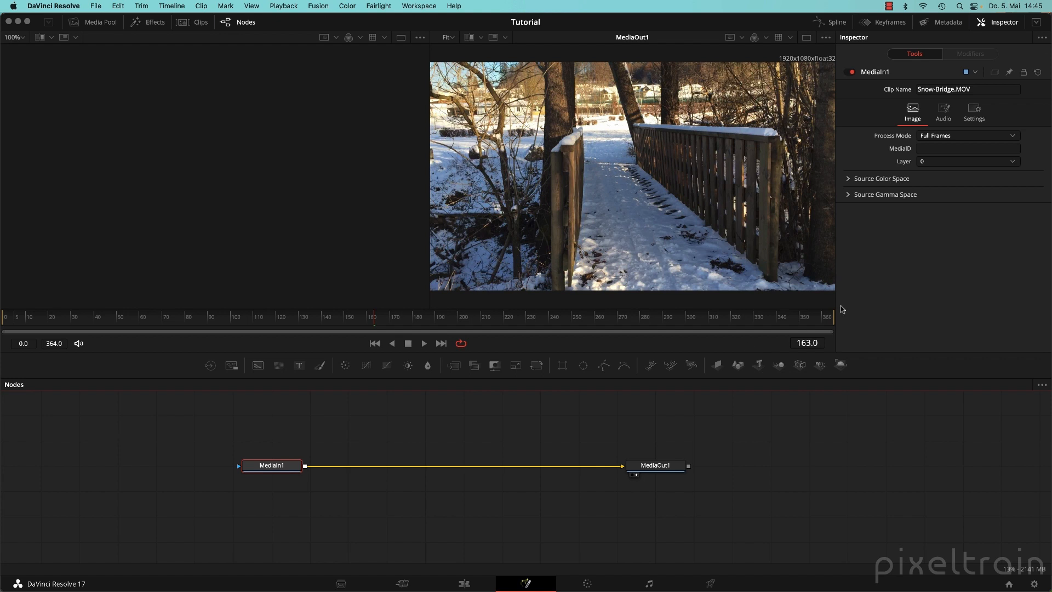
left_click(827, 38)
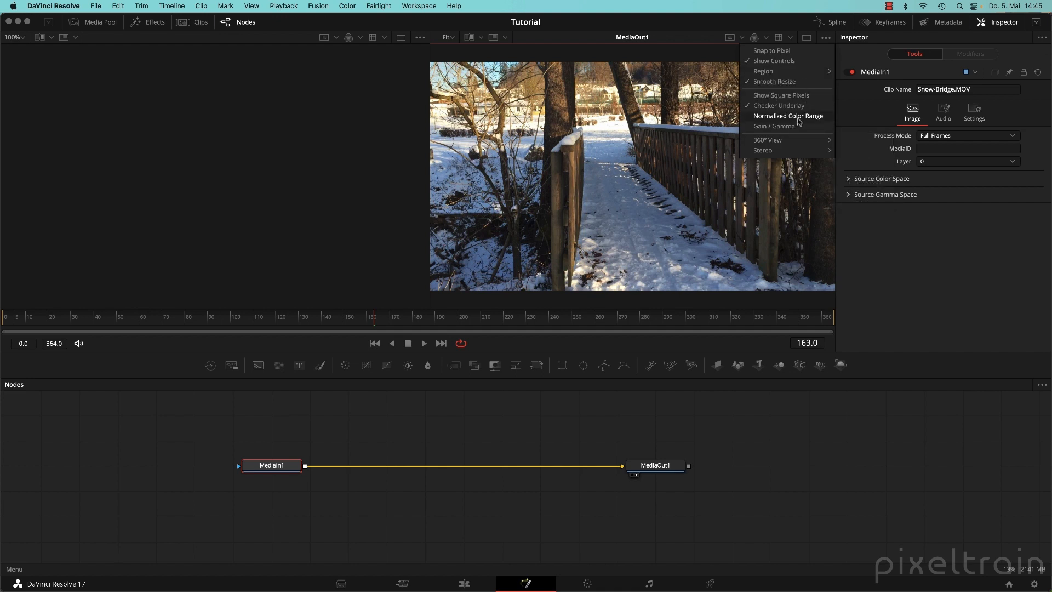
left_click(529, 53)
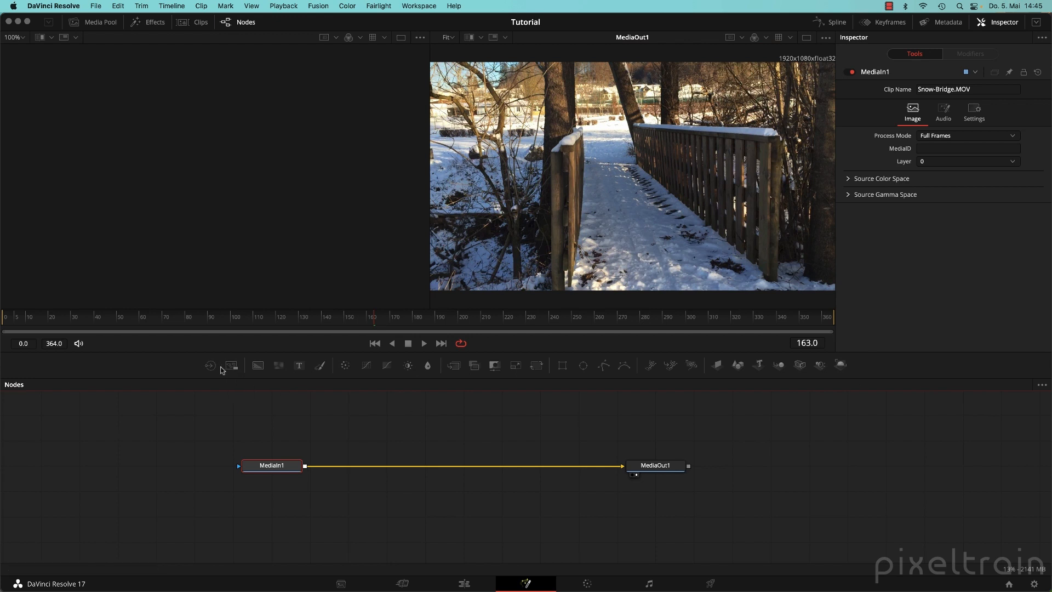
Switch the Fusion toolbar layout to Default, then to the pixeltrain preset.
right_click(176, 365)
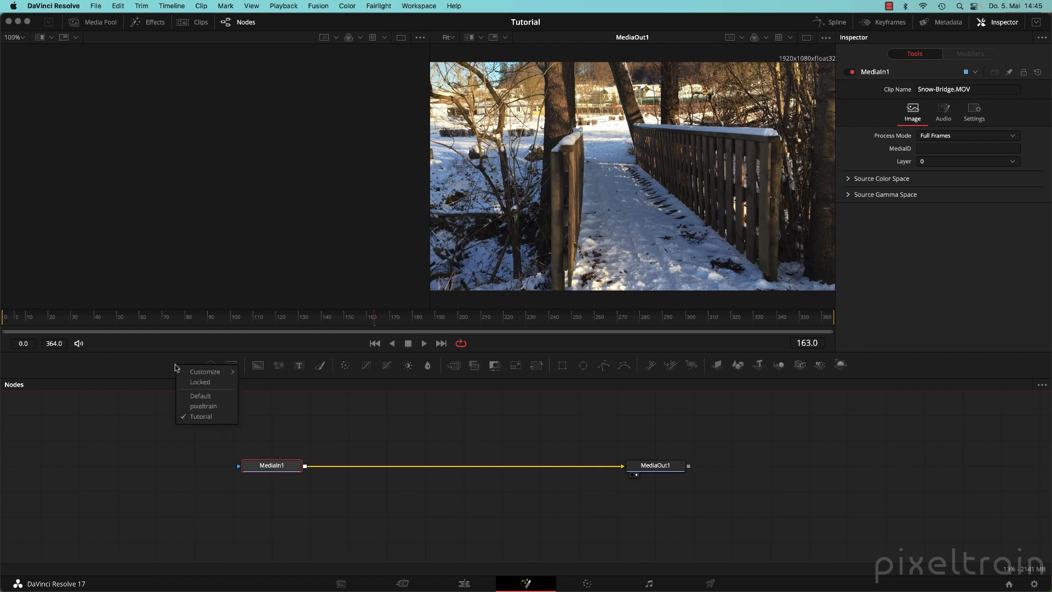
left_click(225, 401)
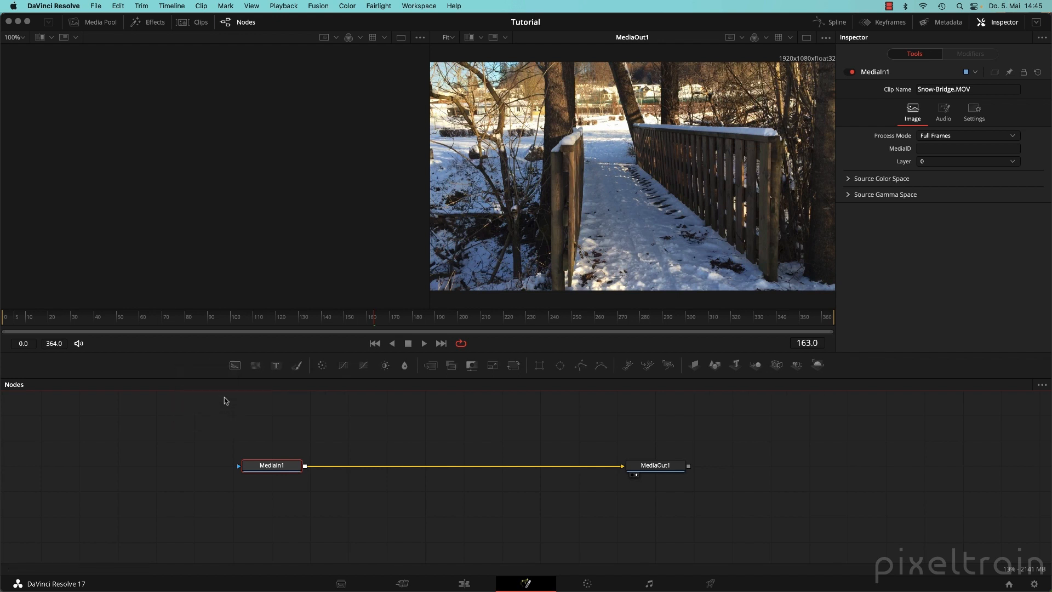
right_click(166, 368)
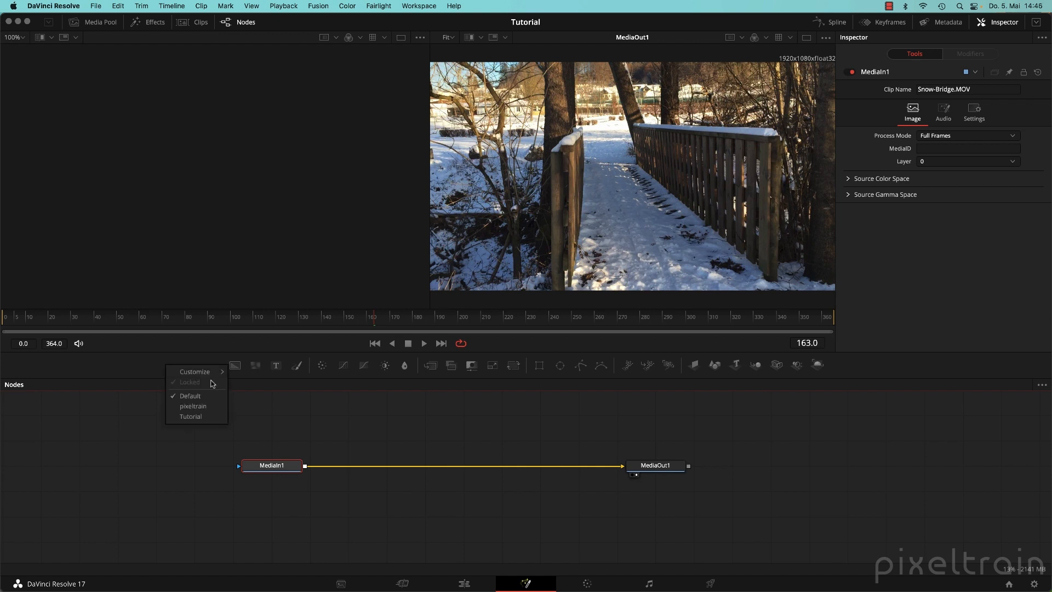
mouse_move(214, 376)
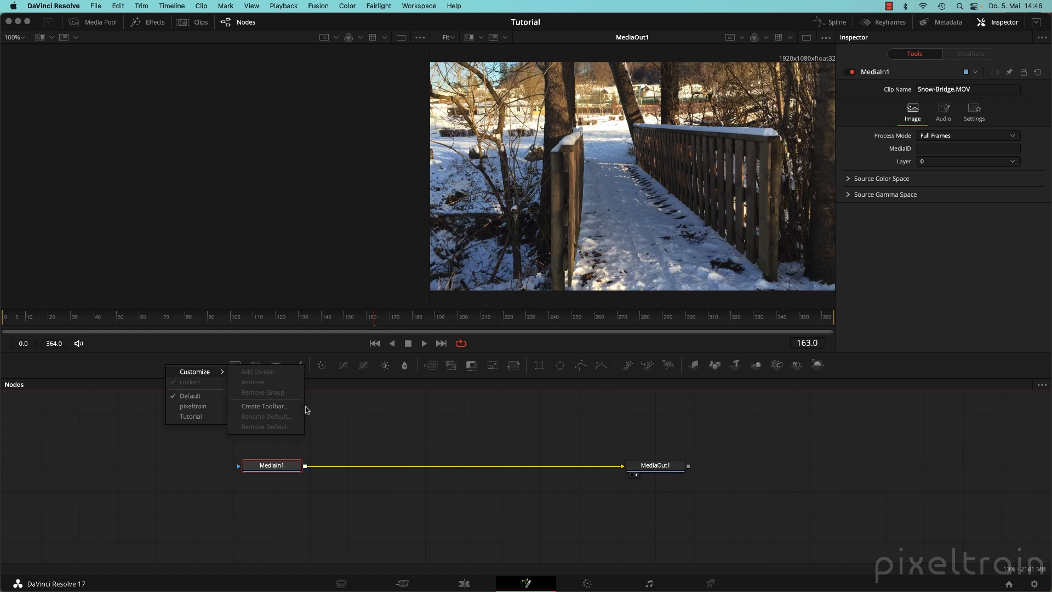
left_click(366, 418)
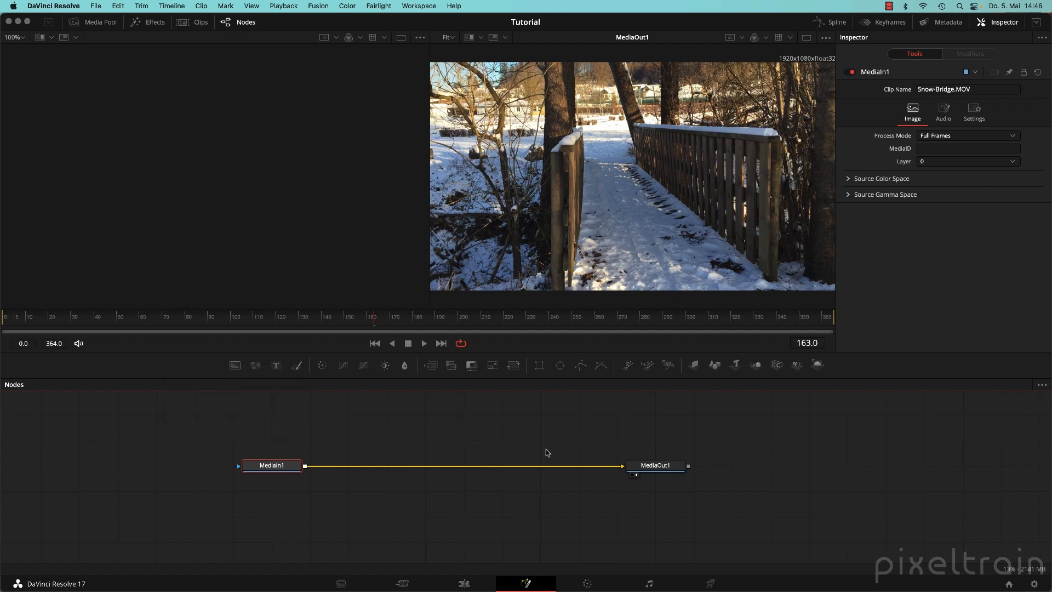
right_click(205, 368)
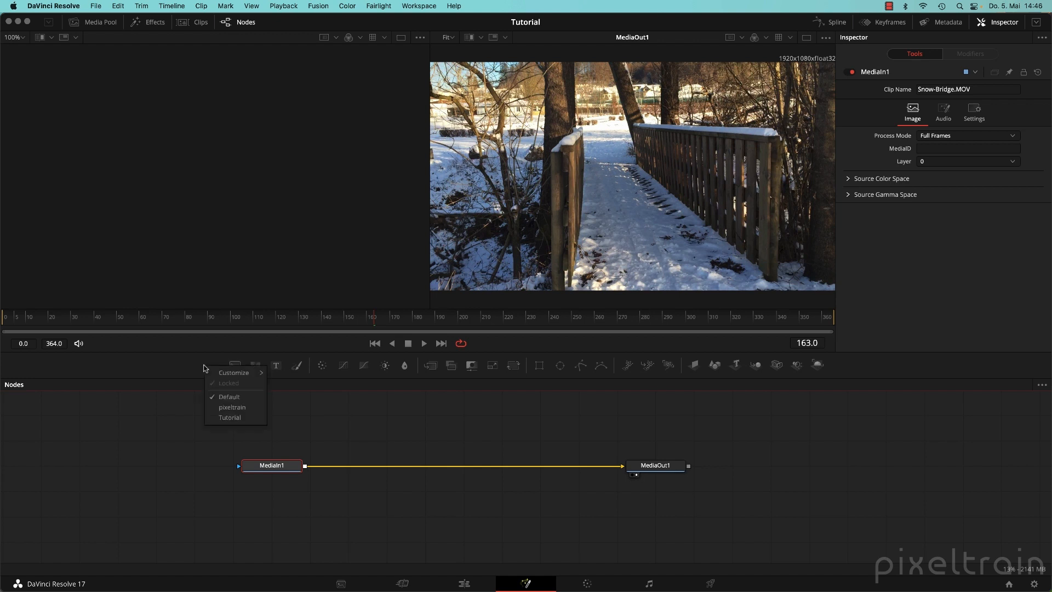
left_click(247, 408)
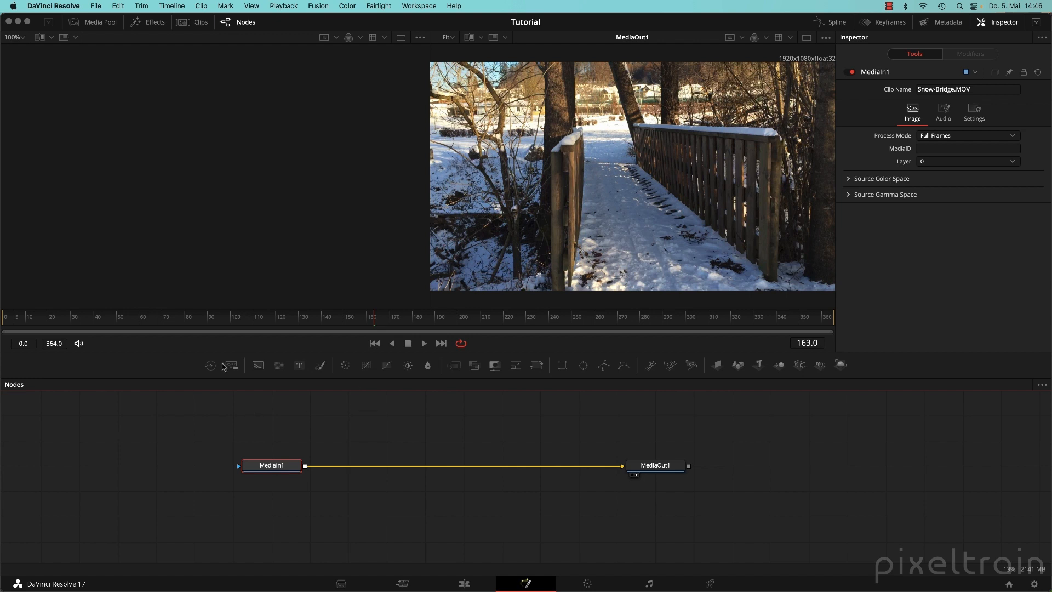
Drag MediaOut1 further right so it sits farther from MediaIn1 on the node canvas.
left_click(199, 419)
left_click(668, 470)
left_click_drag(668, 471, 773, 470)
mouse_move(278, 466)
left_mouse_down()
mouse_move(369, 459)
mouse_move(268, 467)
left_mouse_up()
left_click(447, 433)
mouse_move(145, 418)
left_mouse_down()
mouse_move(207, 455)
mouse_move(853, 498)
mouse_move(356, 447)
left_mouse_up()
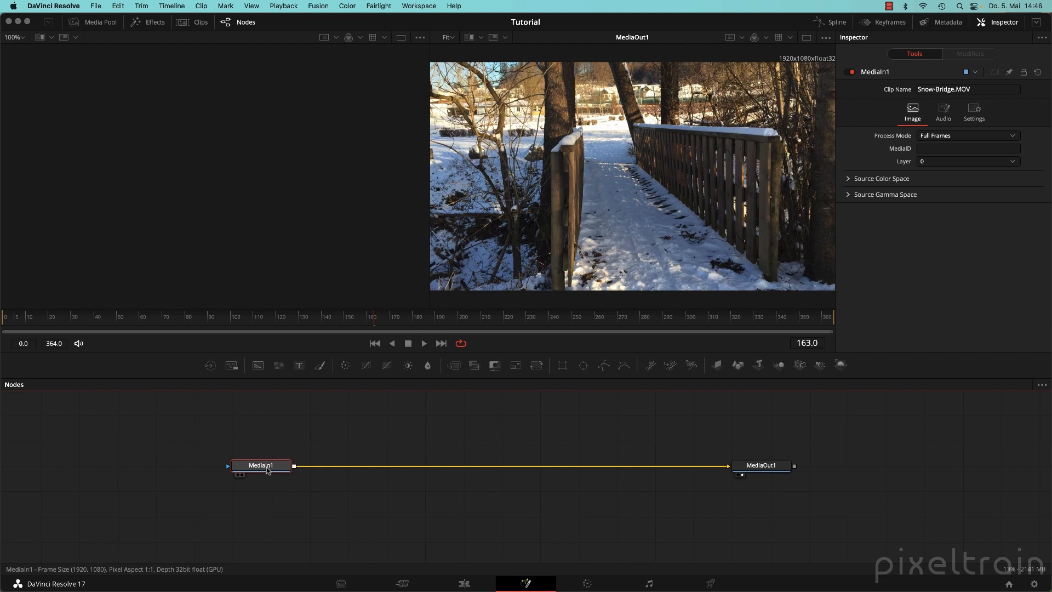
Select MediaOut1, then go back to the Edit page showing the Example 01 timeline.
left_click(766, 469)
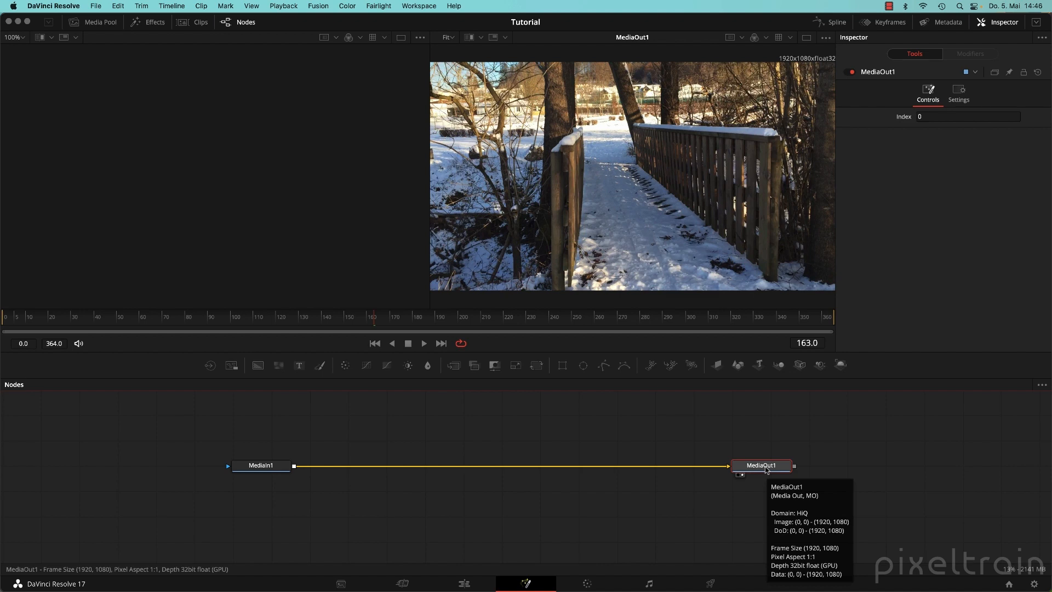
left_click(465, 584)
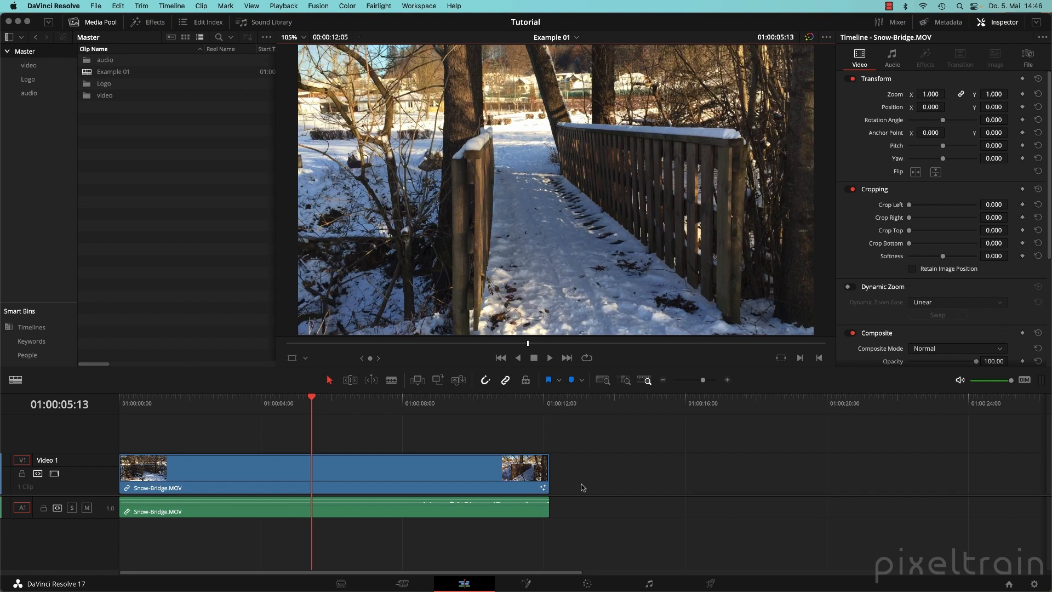
Add a second Snow-Bridge.MOV after the first clip, then delete it again.
double_click(88, 95)
left_click_drag(88, 62, 714, 468)
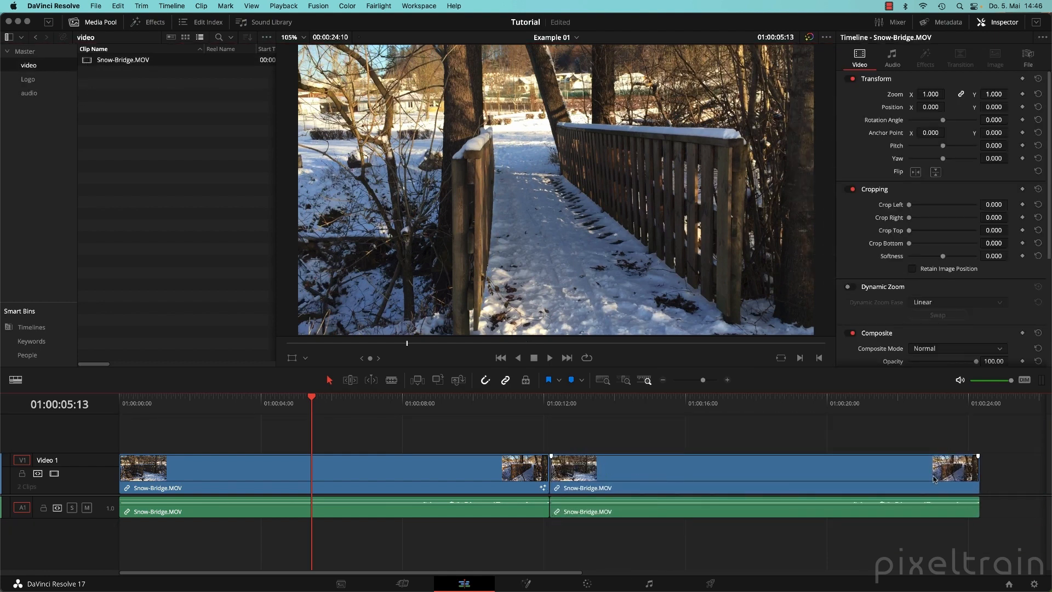
left_click_drag(706, 406, 773, 410)
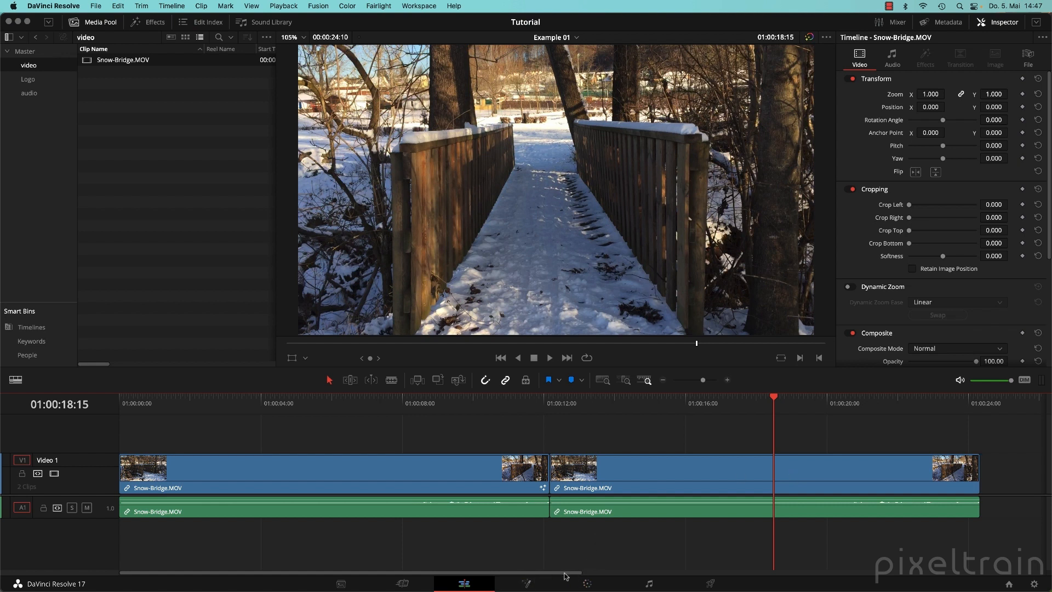
left_click(697, 475)
key("BackSpace")
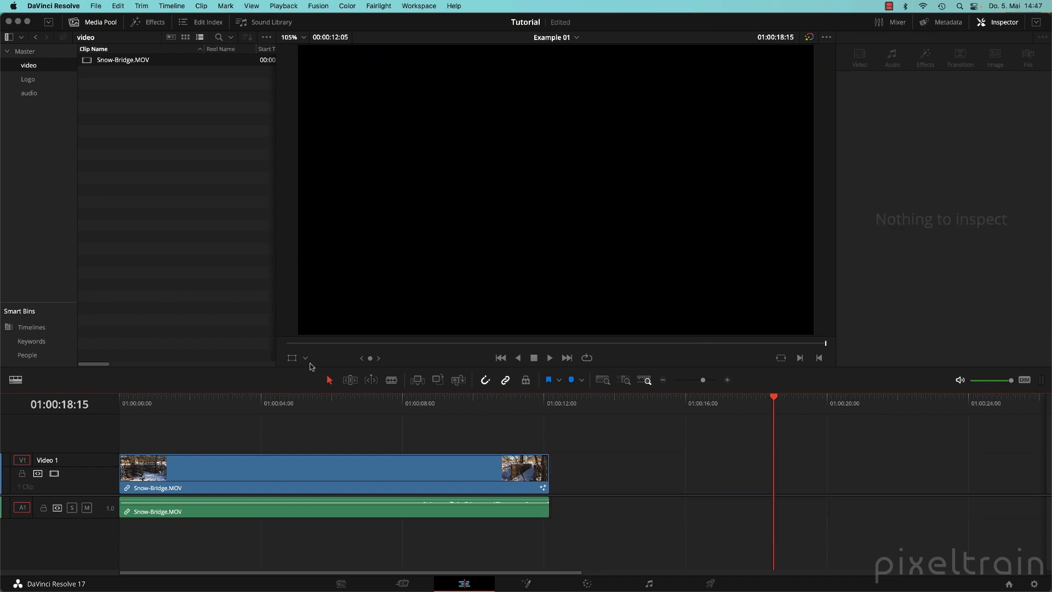
Set the playhead to 01:00:06:08 and open the clip on the Fusion page.
left_click_drag(231, 403, 289, 402)
left_click(341, 402)
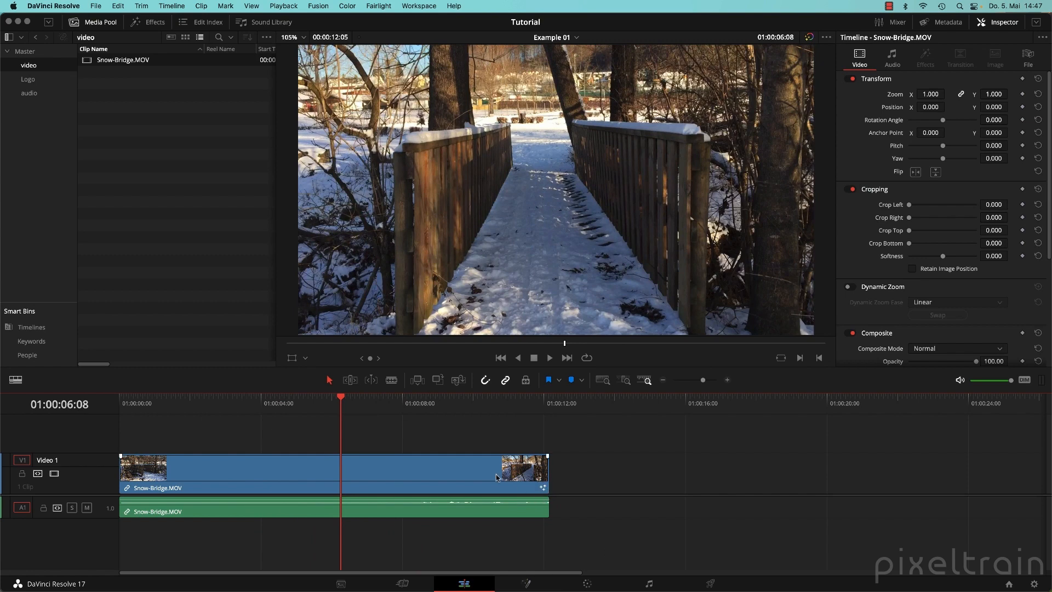
left_click(529, 583)
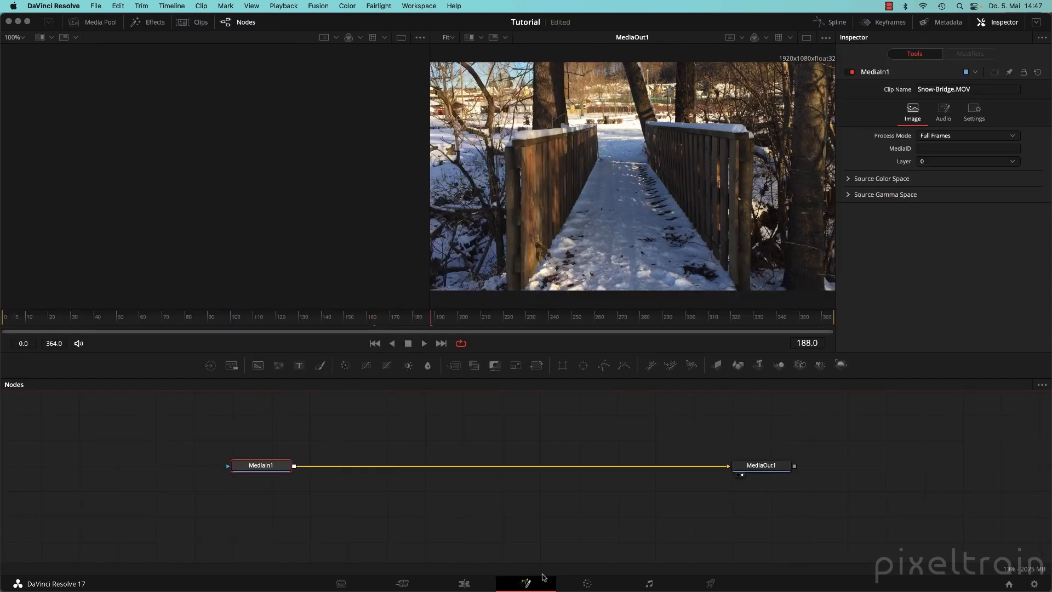
left_click(405, 420)
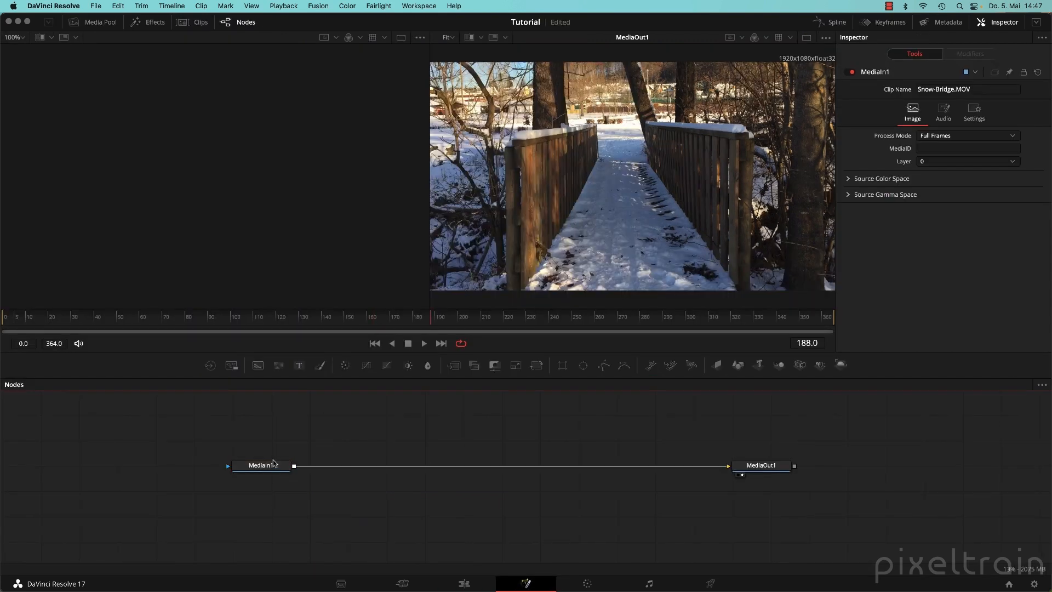
Move MediaIn1 further left on the node canvas and select it.
left_click_drag(274, 465, 178, 466)
left_click(781, 467)
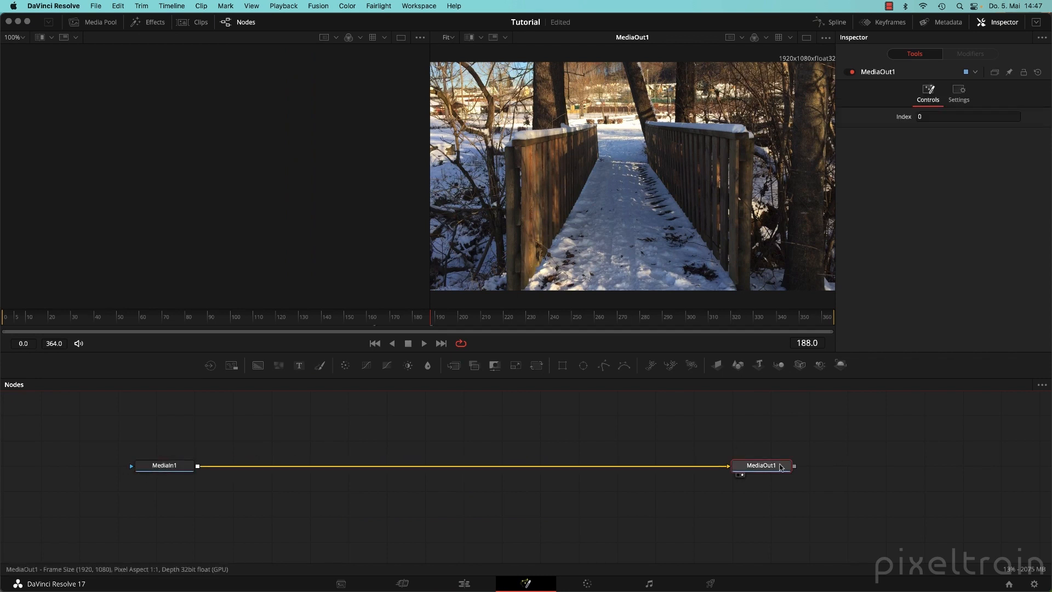
left_click(177, 469)
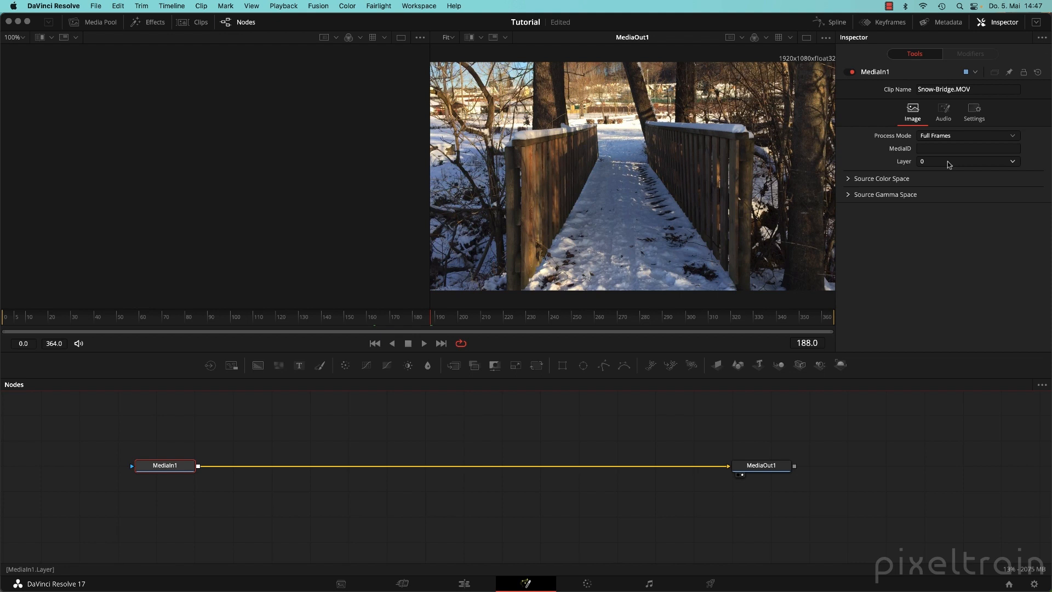
Review MediaIn1's AudioTrack source in the Inspector's Audio tab unchanged, and open the Keyframes panel.
left_click(945, 112)
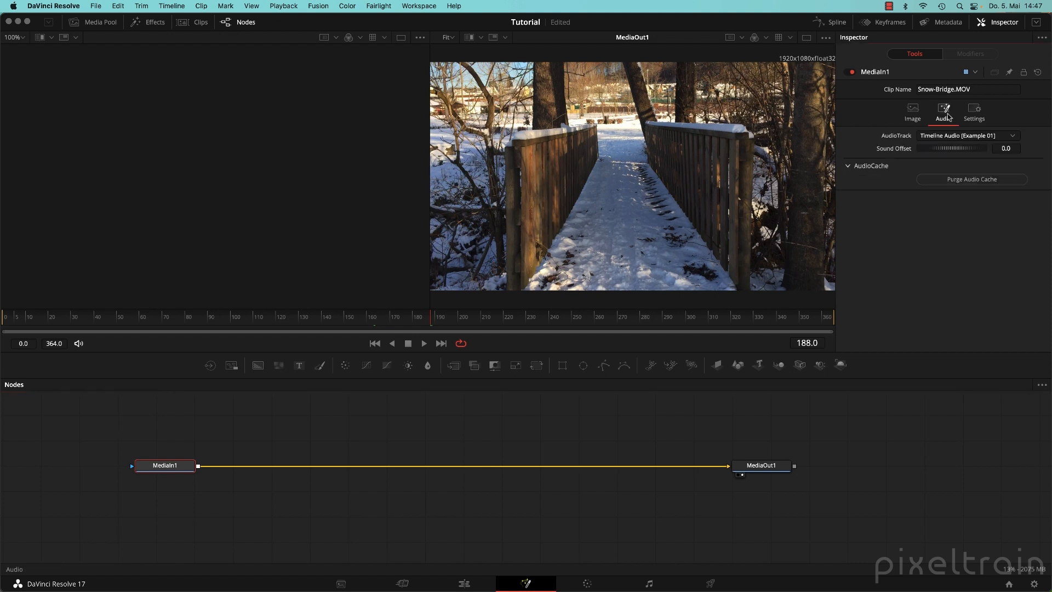
left_click(1016, 138)
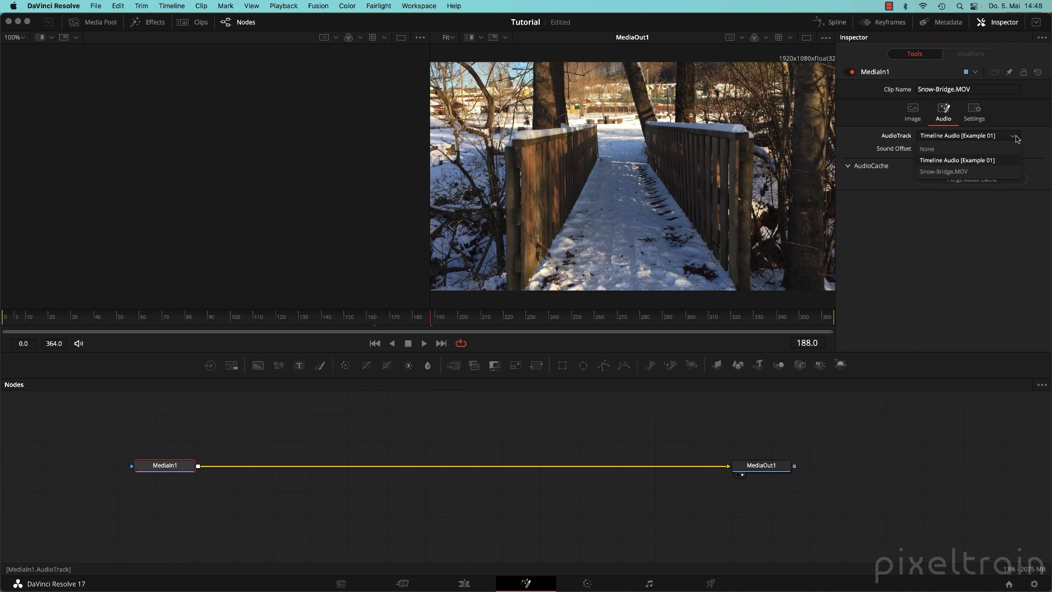
left_click(1017, 139)
left_click(883, 21)
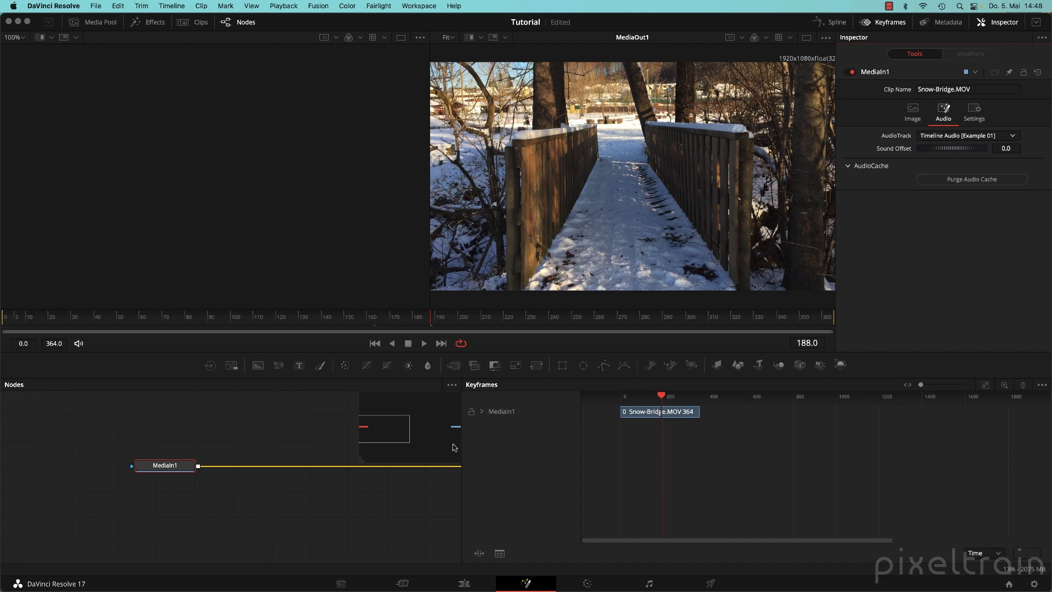
Expand and collapse MediaIn1's audio channels, then close the Keyframes panel.
left_click(482, 411)
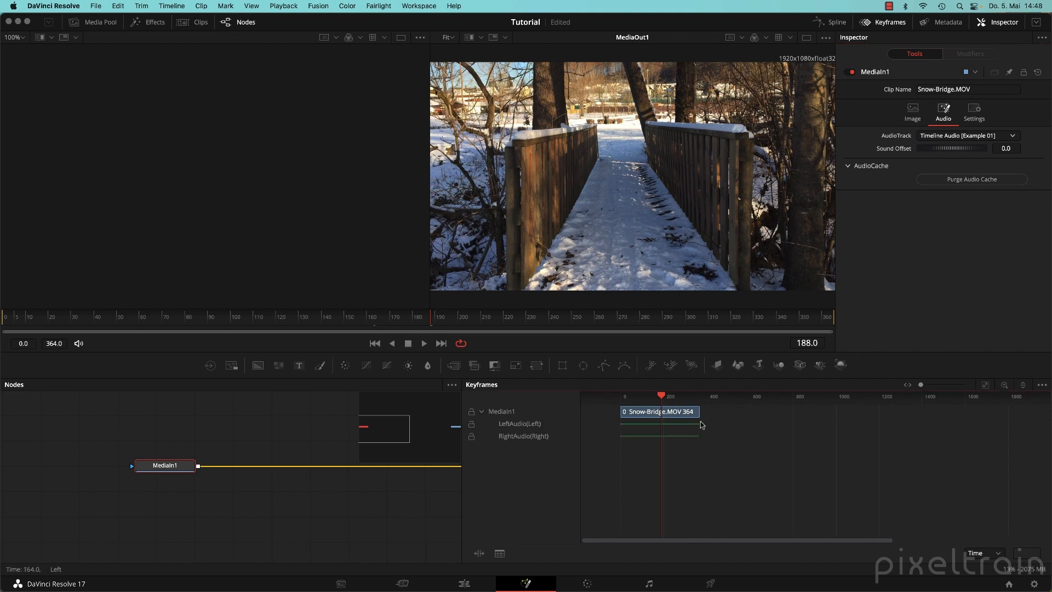
left_click(482, 412)
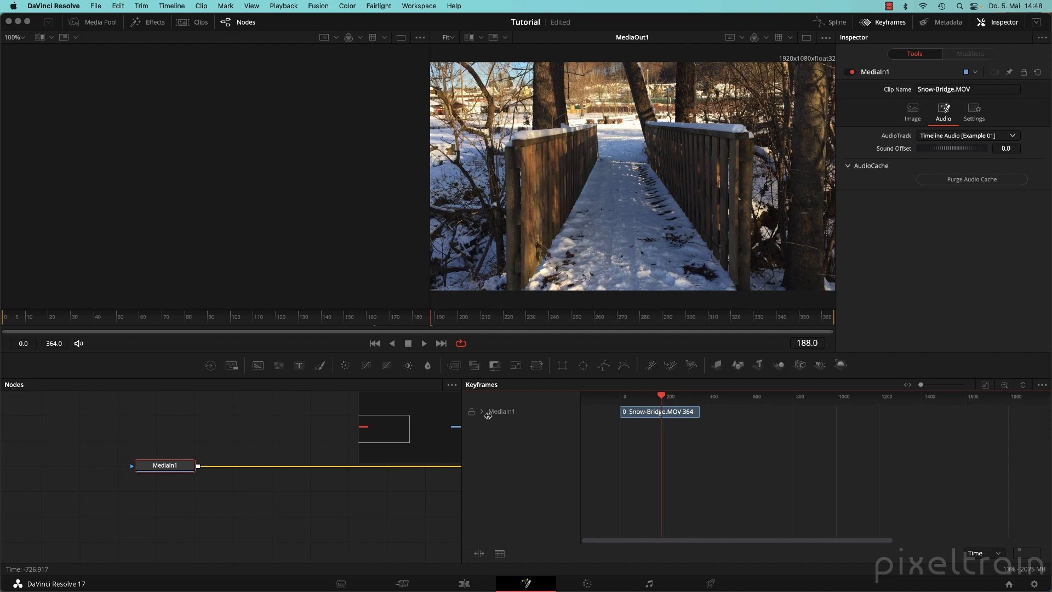
left_click(889, 22)
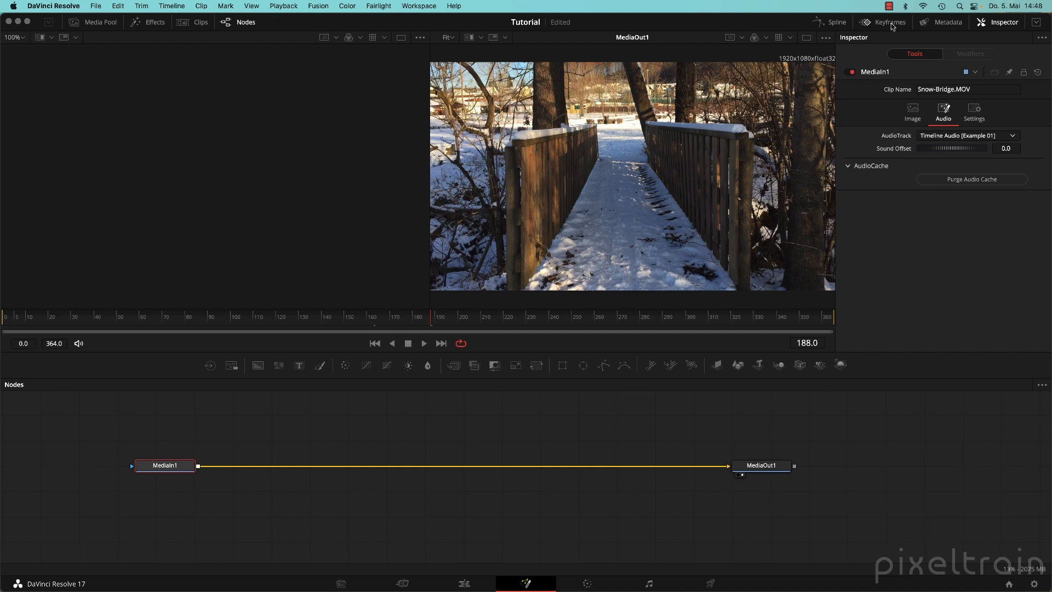
Reposition the node graph view and disconnect MediaIn1 from MediaOut1.
left_click(766, 466)
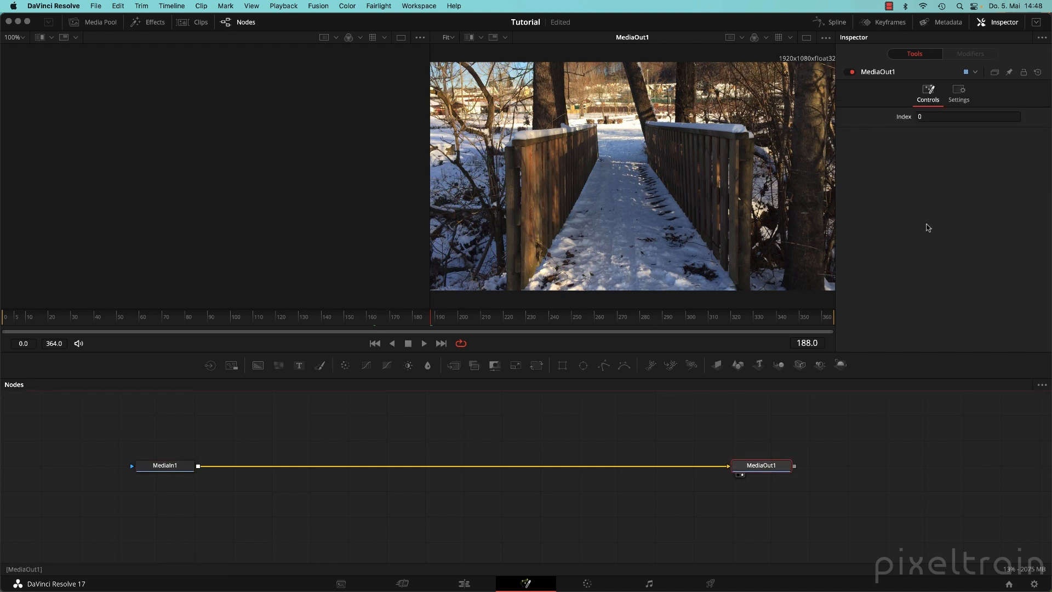
left_click(429, 427)
left_click_drag(428, 426, 459, 423)
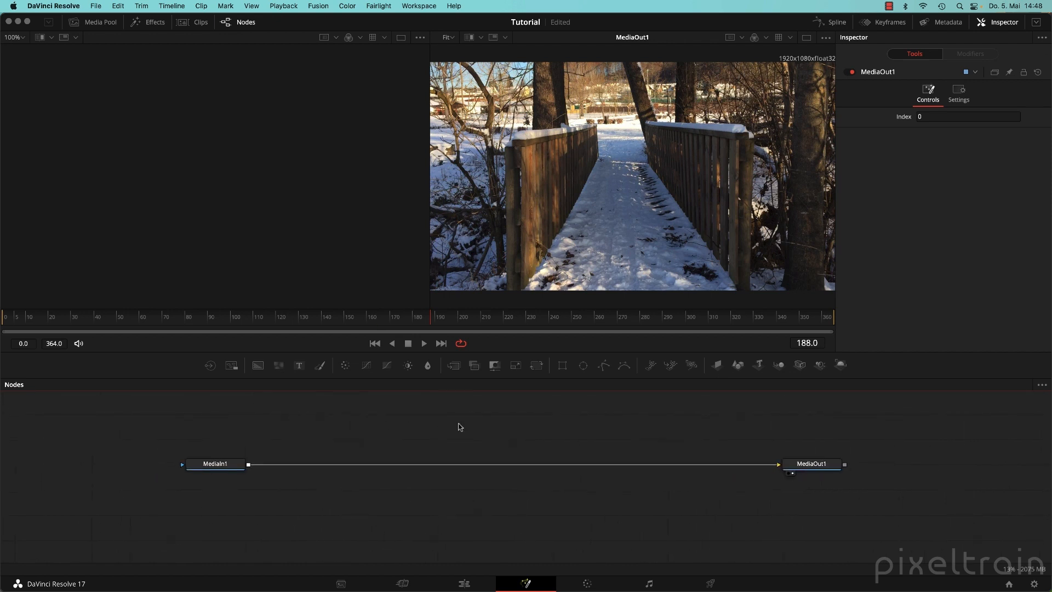
left_click_drag(756, 424, 913, 444)
left_click_drag(907, 516, 845, 513)
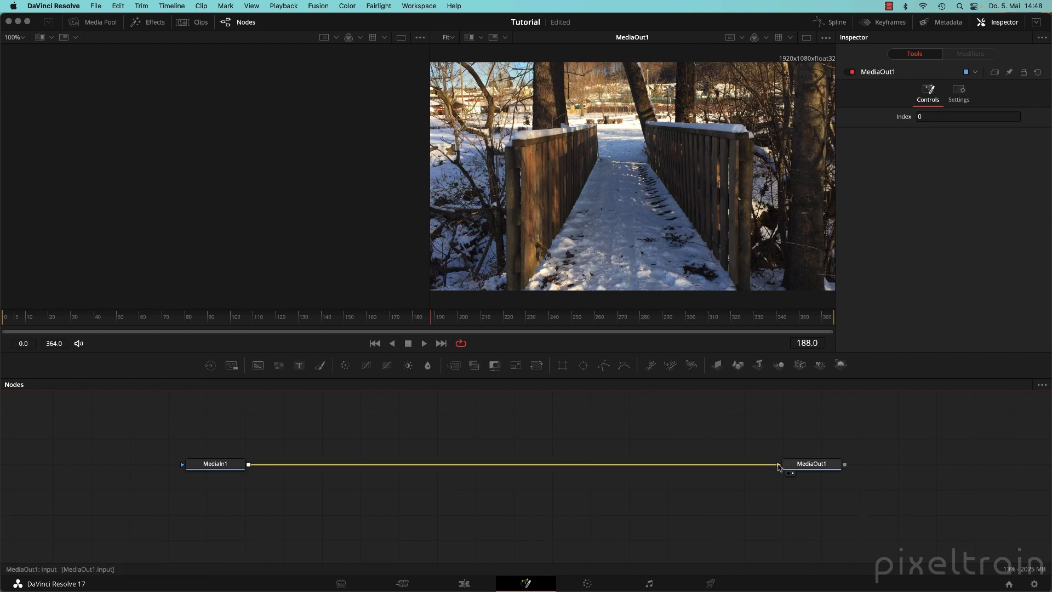
left_click_drag(779, 465, 791, 440)
Delete the stray Saver1 node, reconnect MediaIn1 to MediaOut1, and switch to one large viewer.
left_click(232, 365)
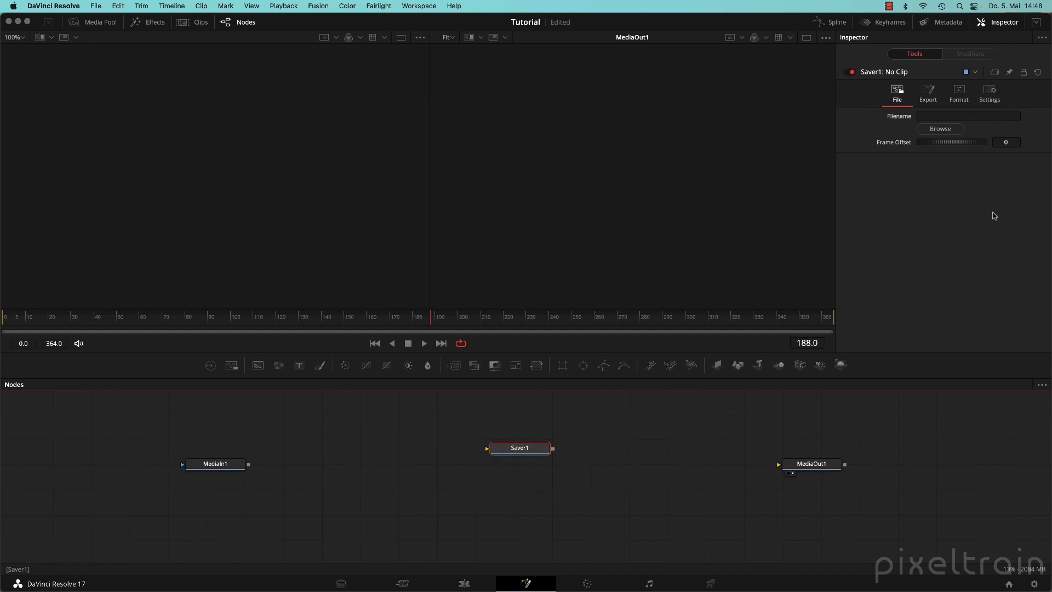
key("Delete")
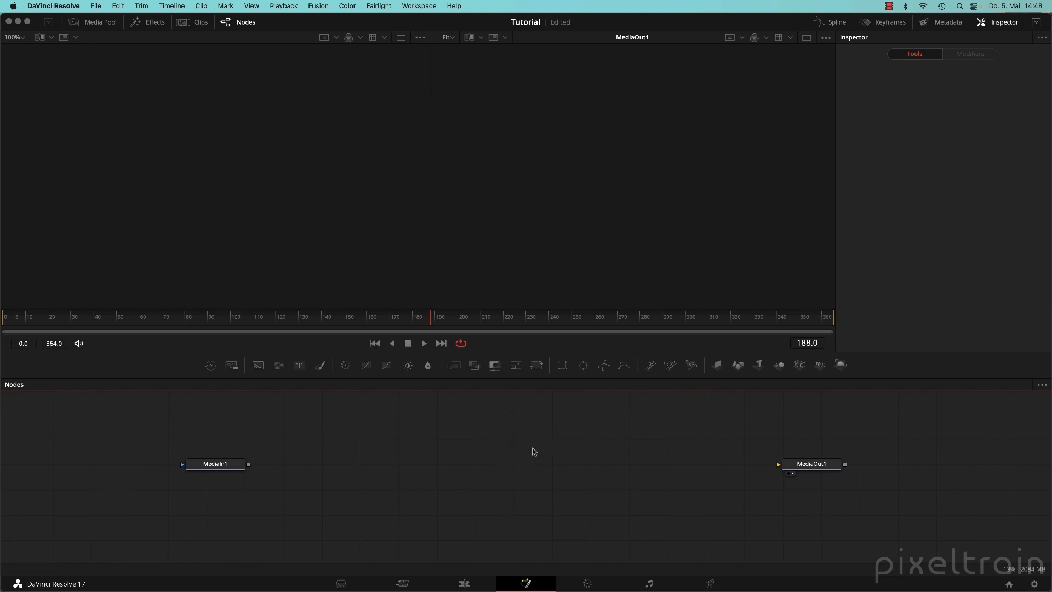
left_click_drag(254, 463, 807, 466)
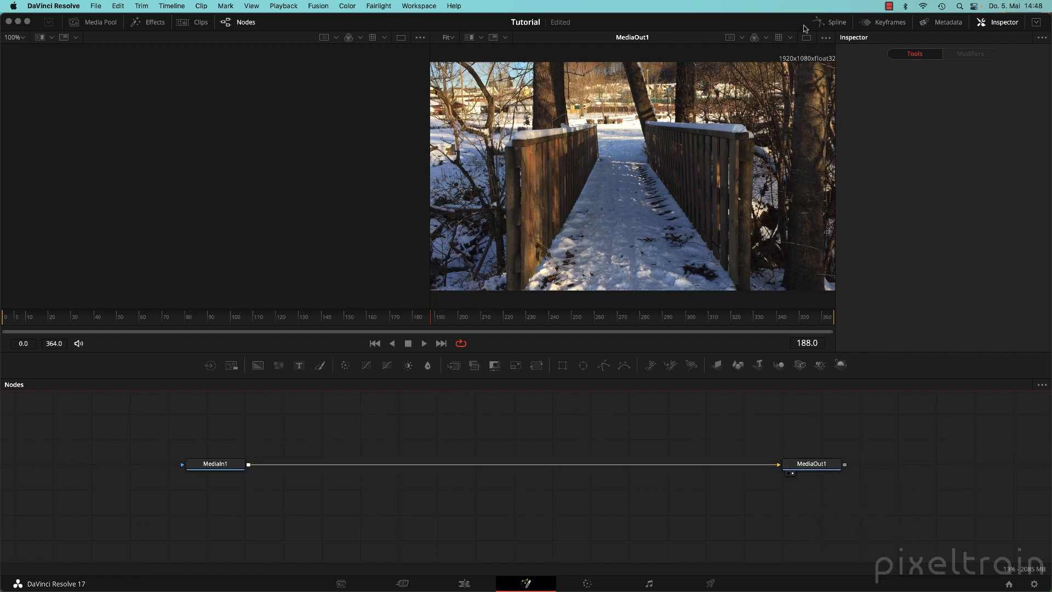
left_click(807, 38)
Jump to the first frame, save the project with Cmd+S, and revisit the Edit page.
scroll(624, 186, "down", 3)
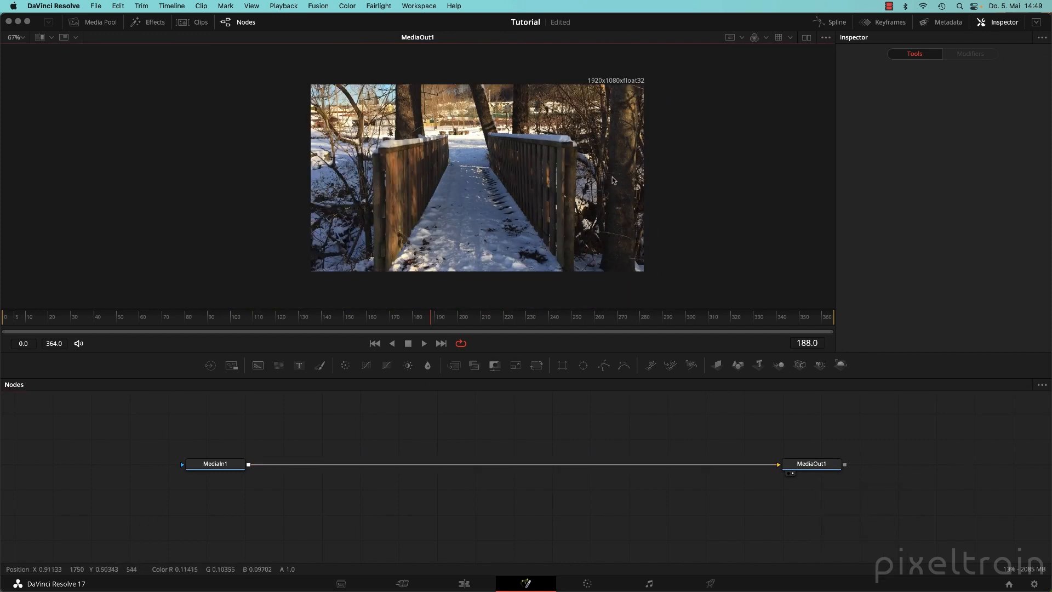
left_click(375, 343)
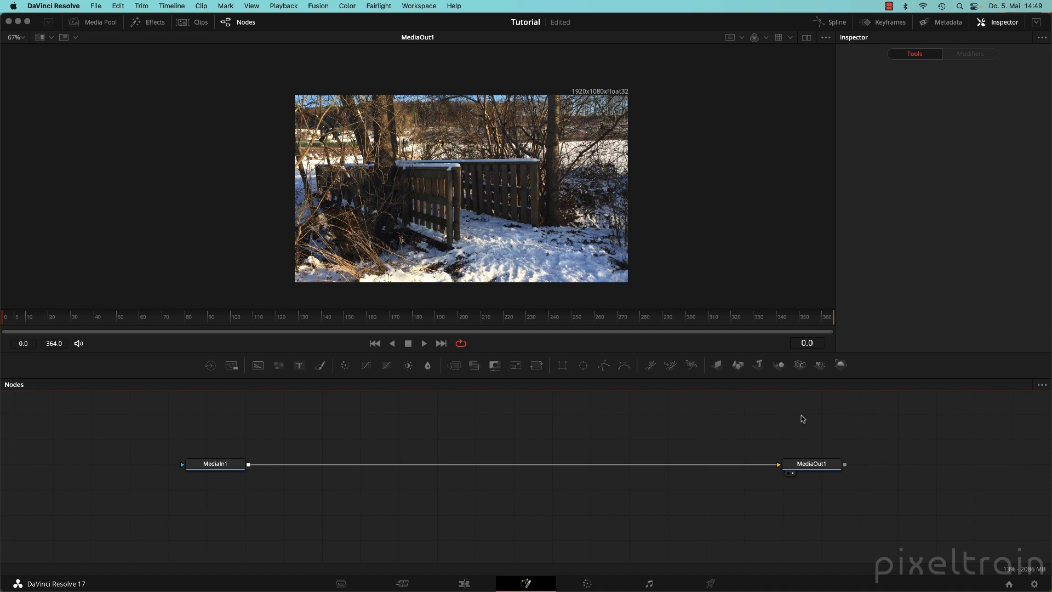
key("super+s")
left_click(464, 583)
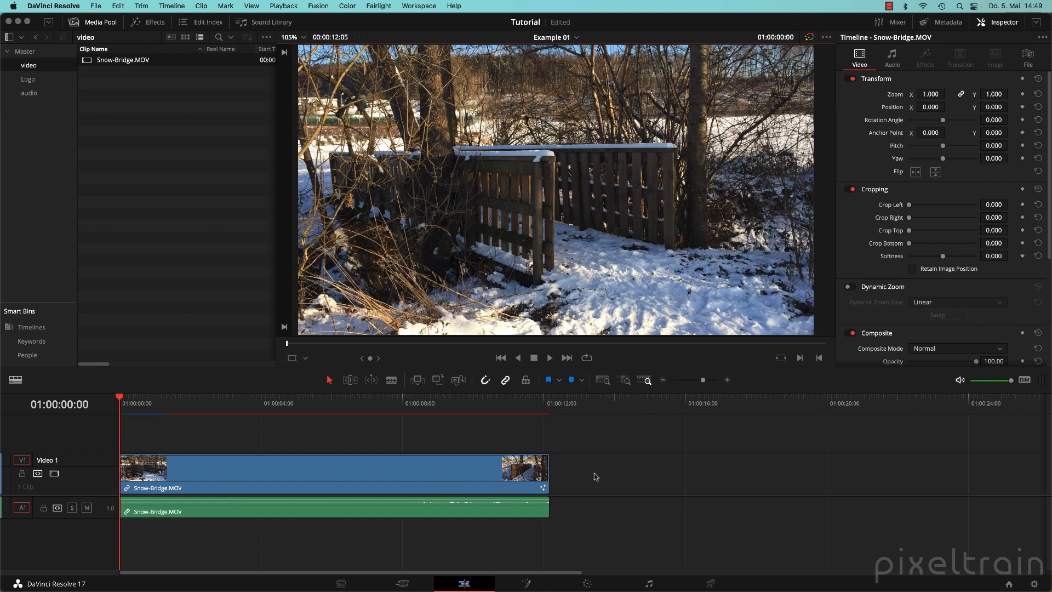
left_click(527, 584)
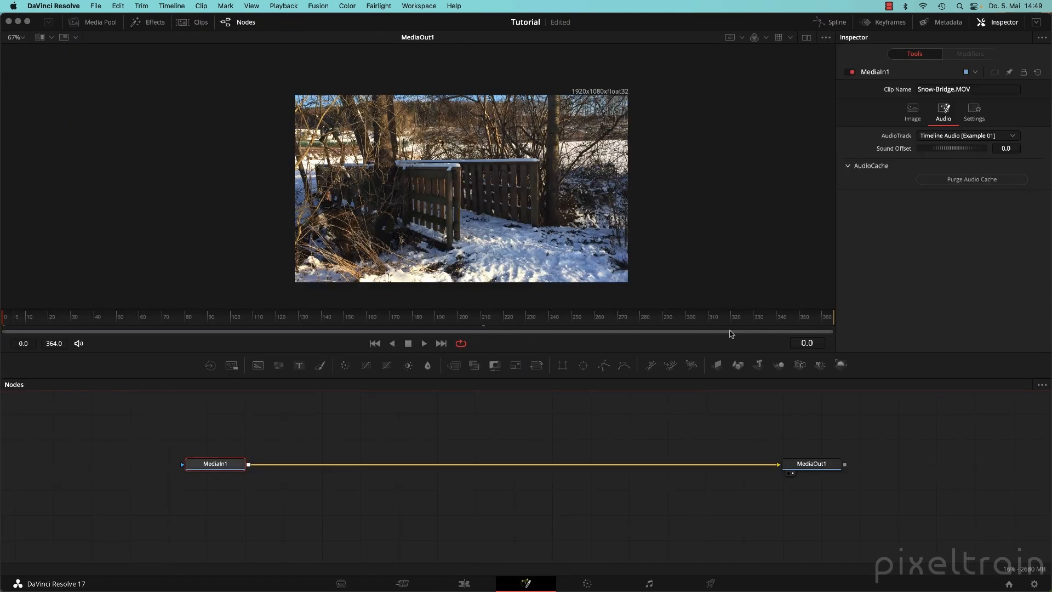
Shorten the render range to frame 111, then restore 0–364 with Auto Render Range.
left_click_drag(830, 321, 253, 327)
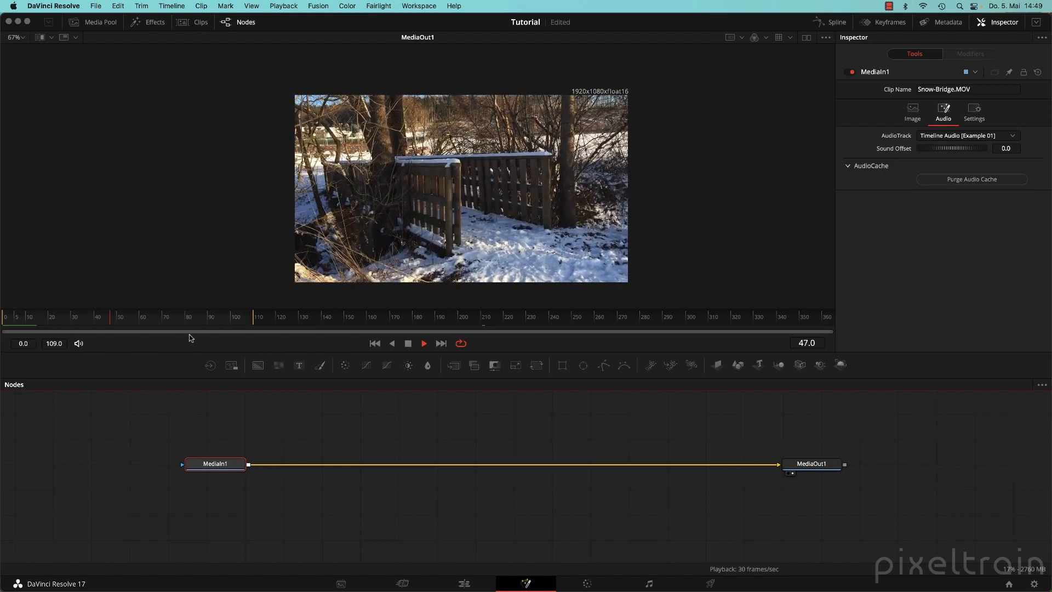
key("space")
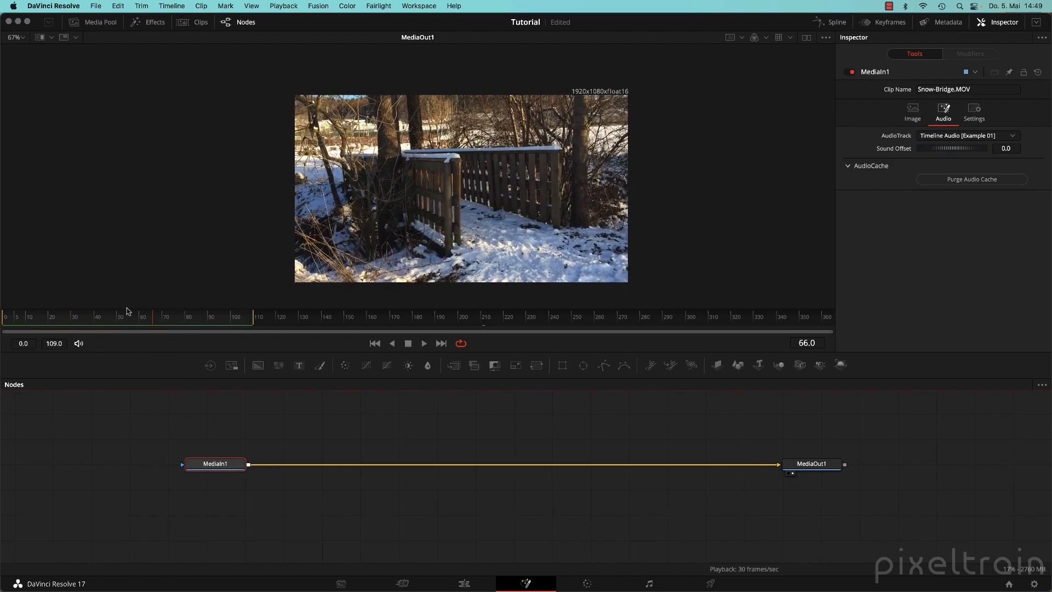
right_click(239, 320)
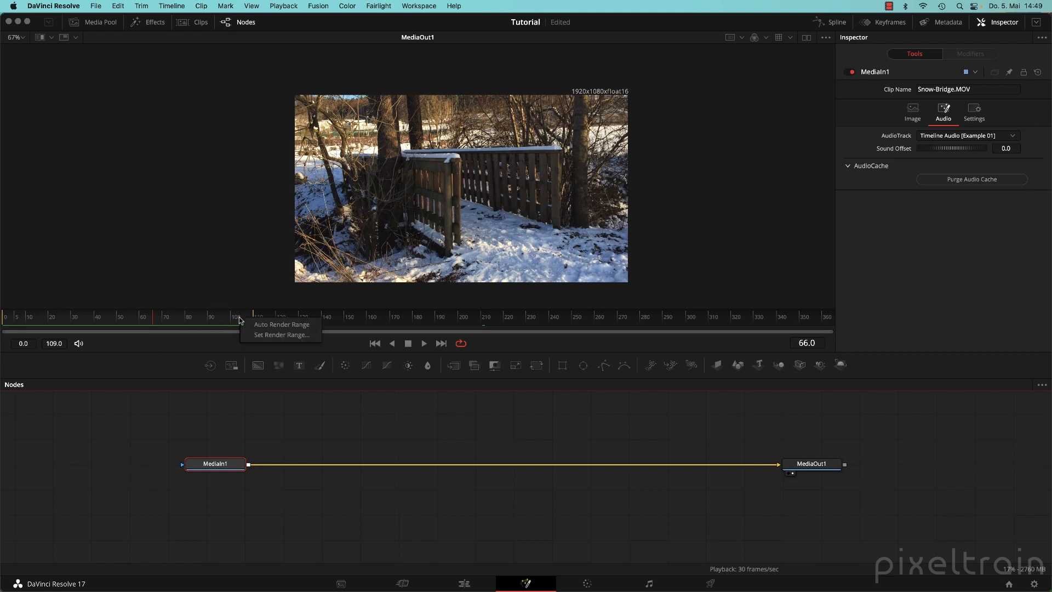
left_click(268, 325)
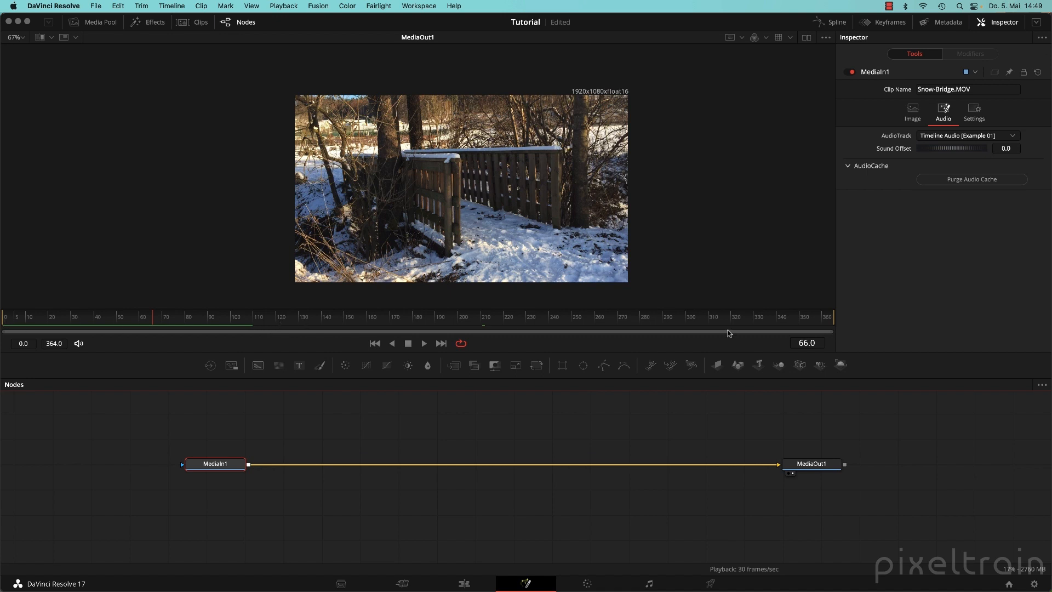
left_click_drag(589, 421, 604, 437)
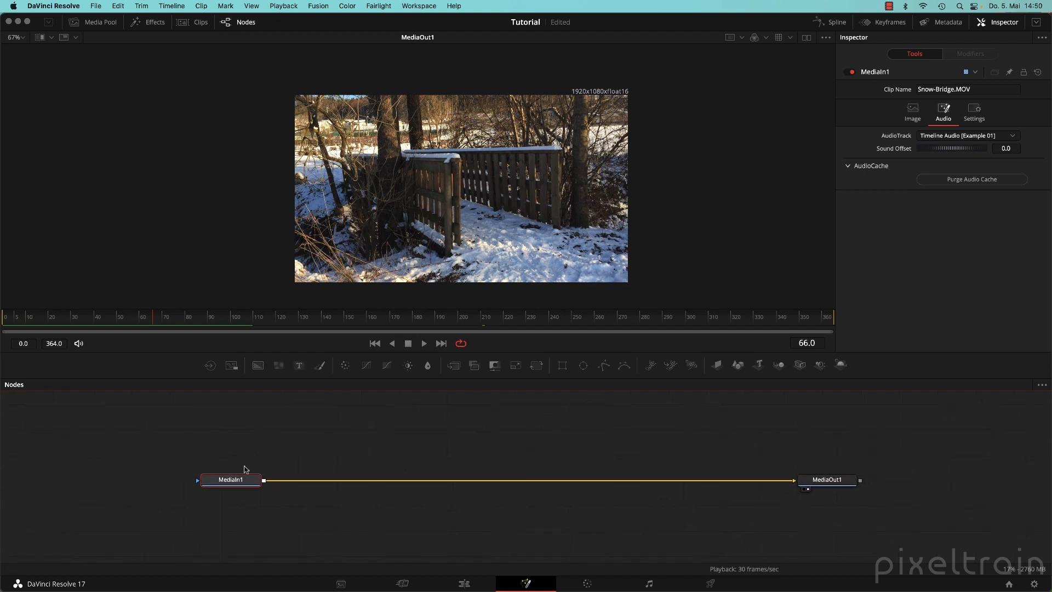
Add a Text+ title merged over MediaIn1 and line up the Text1, Merge1 and MediaOut1 nodes.
key("1")
left_click_drag(491, 190, 492, 189)
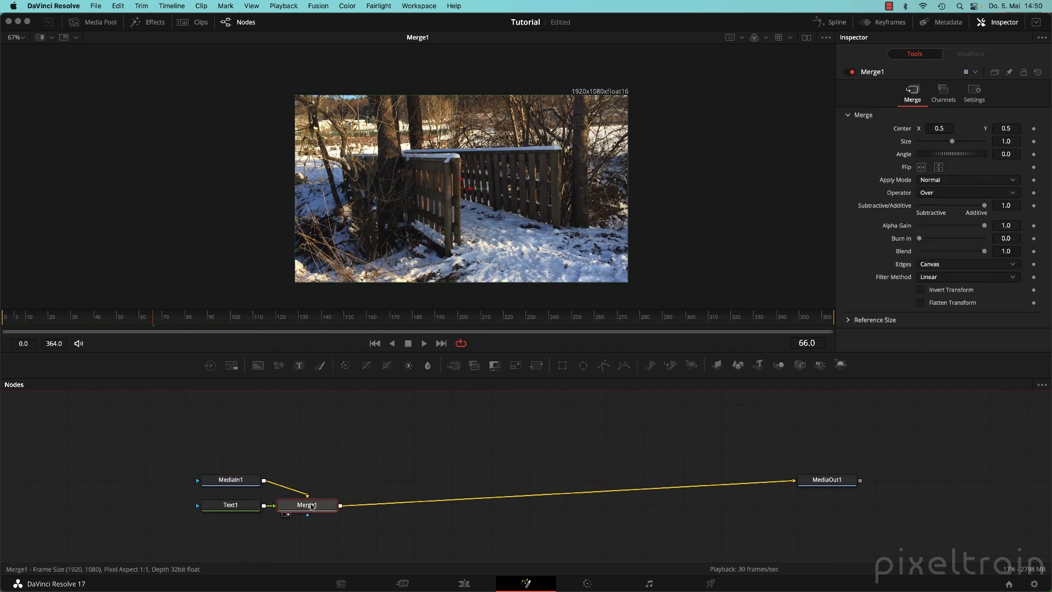
left_click_drag(310, 507, 336, 451)
left_click_drag(245, 475, 339, 414)
left_click_drag(233, 458, 209, 483)
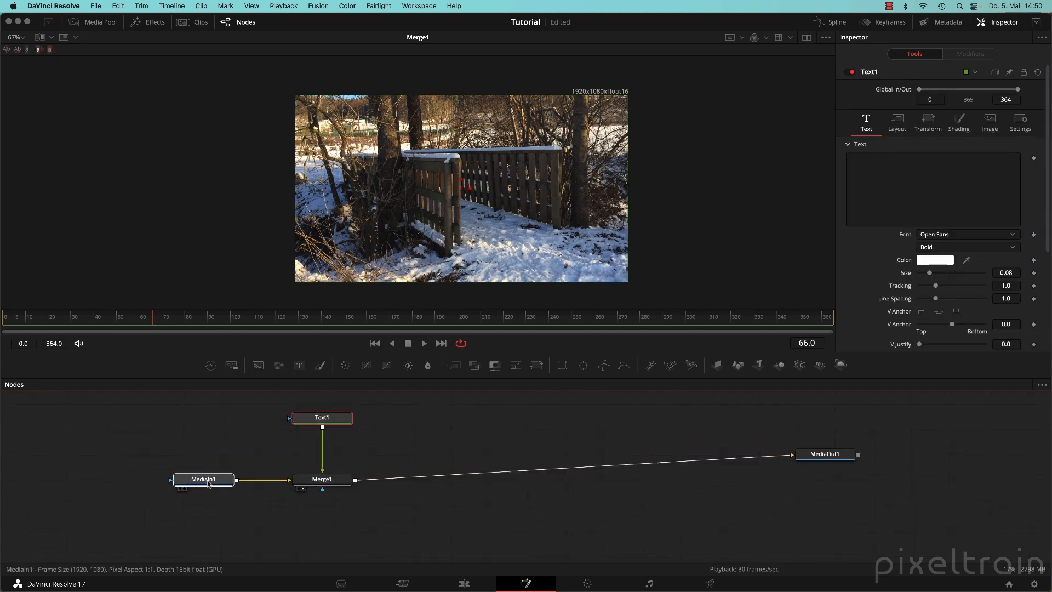
left_click(208, 483)
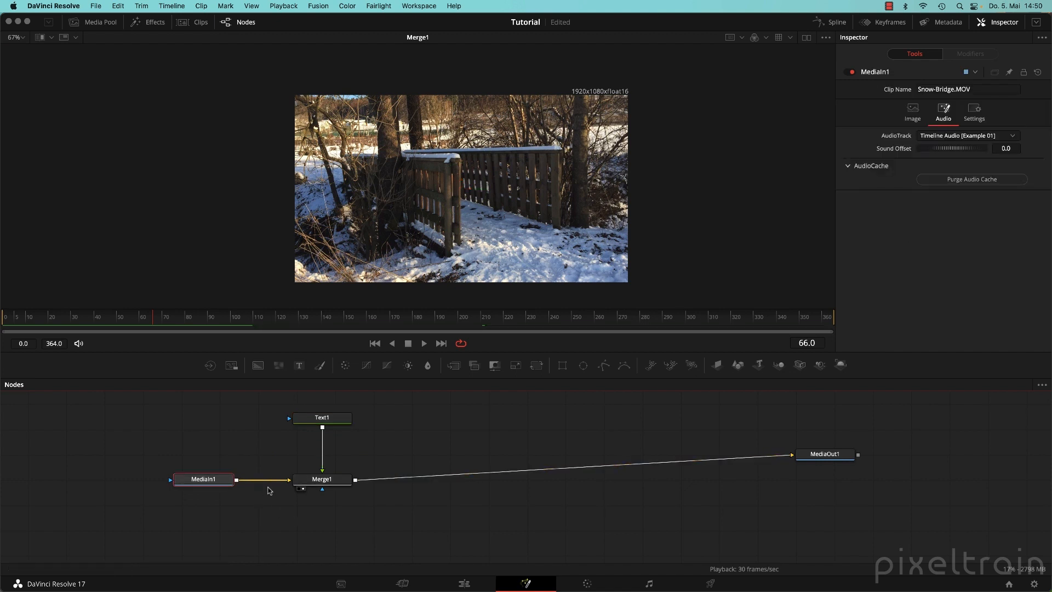
left_click(338, 421)
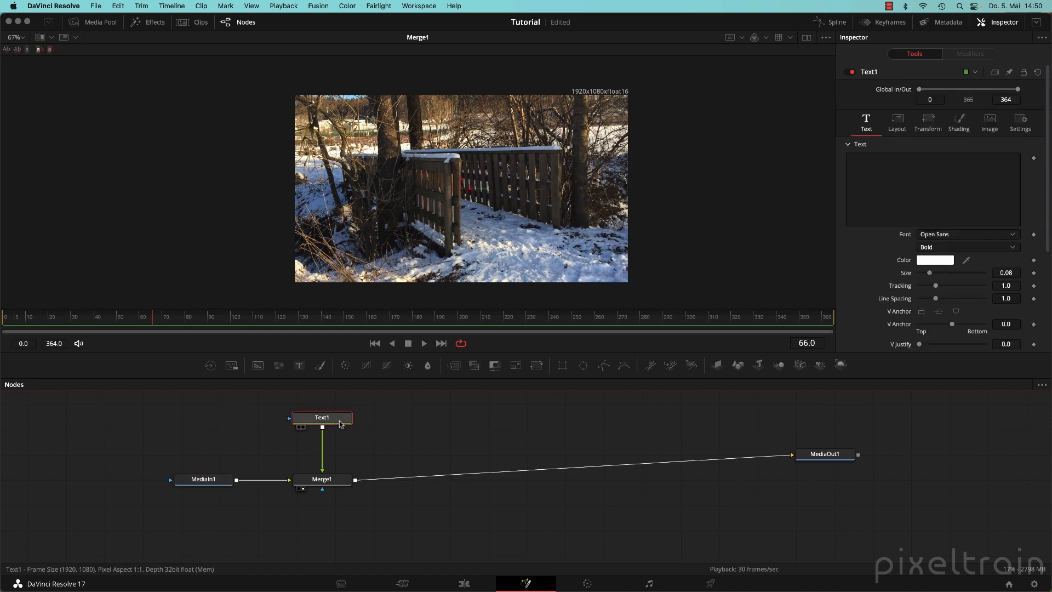
left_click(331, 481)
left_click_drag(825, 454, 839, 470)
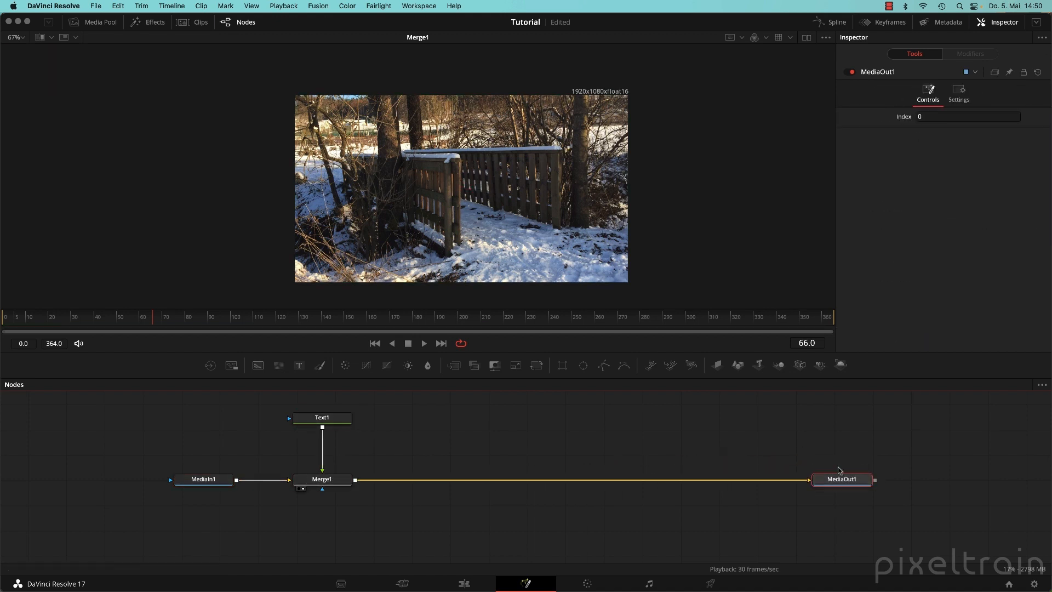
Enter 'Fusion in Resolve' as the Text1 title and nudge it slightly below centre through Merge1.
left_click(331, 417)
left_click(971, 197)
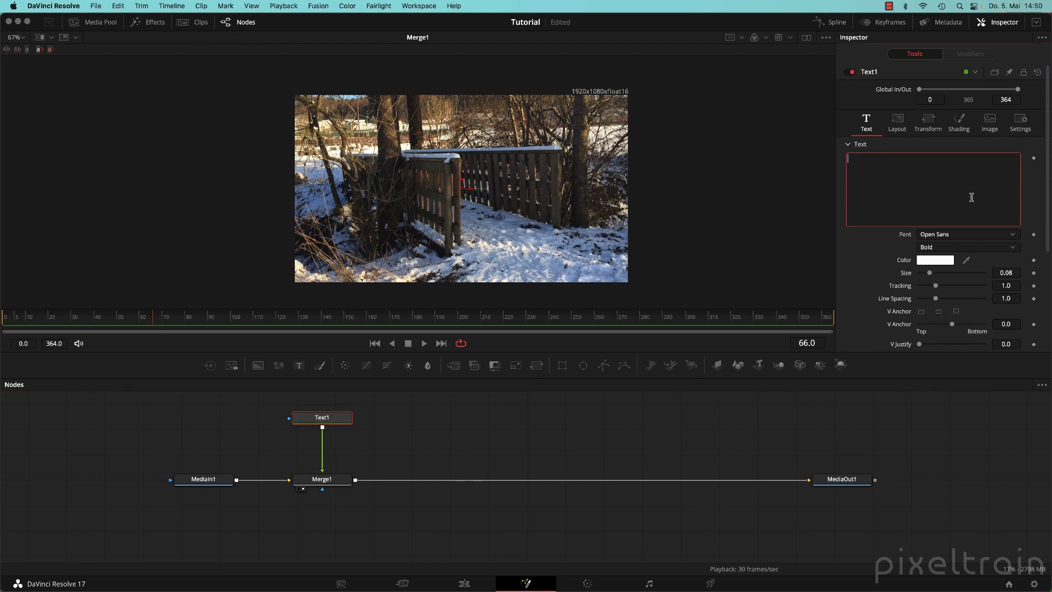
type("Resolve")
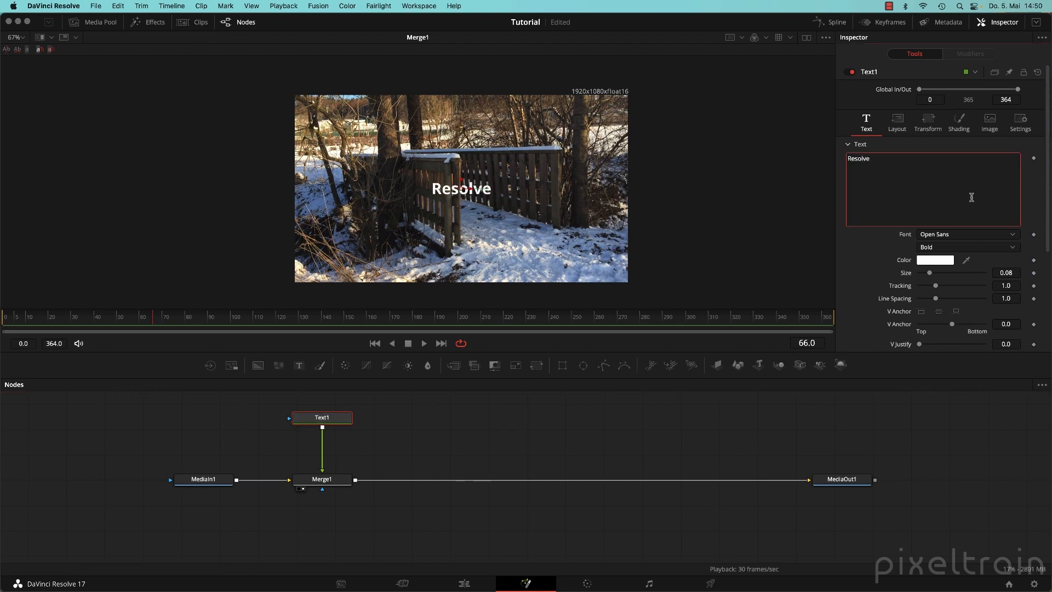
type("Fusion i")
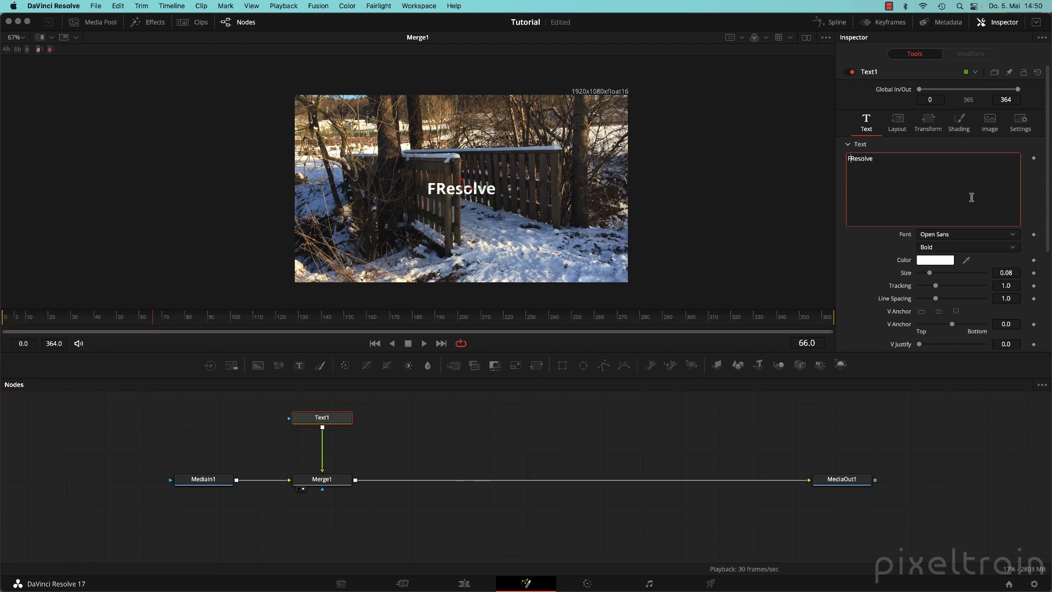
type("n")
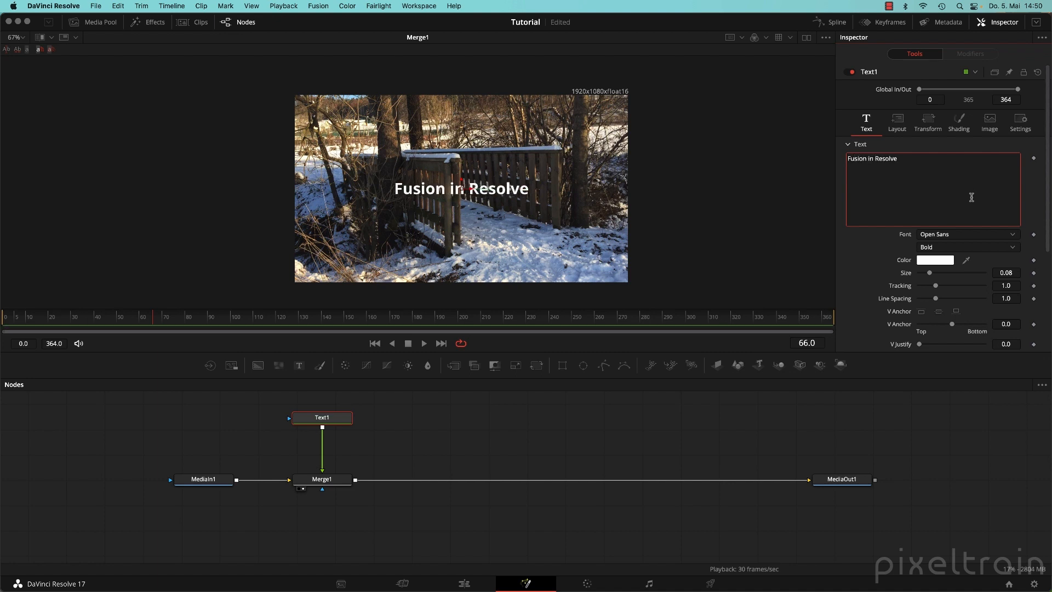
left_click(339, 487)
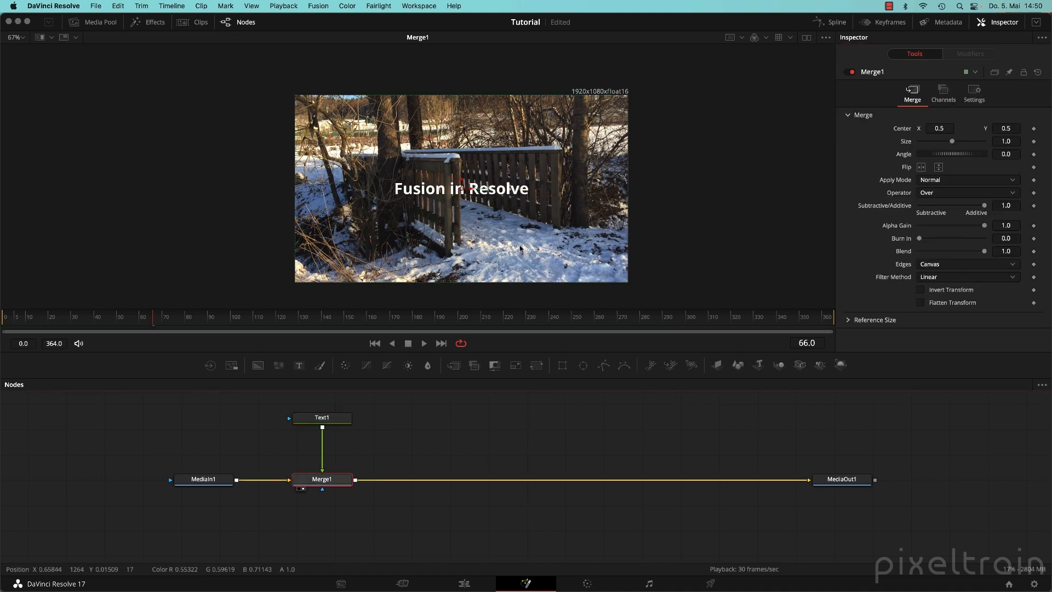
left_click_drag(463, 187, 508, 191)
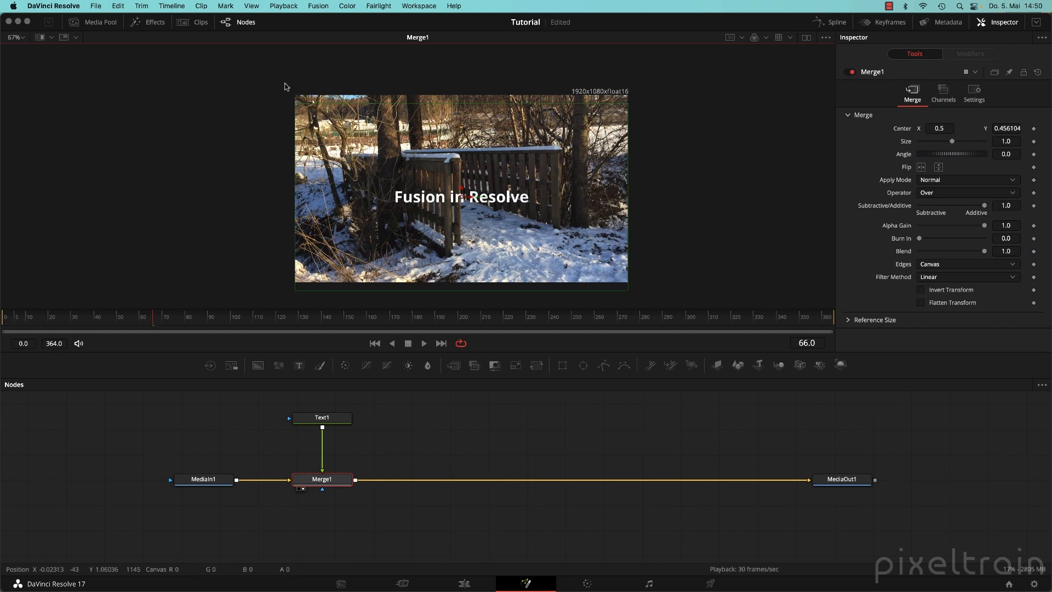
left_click(96, 25)
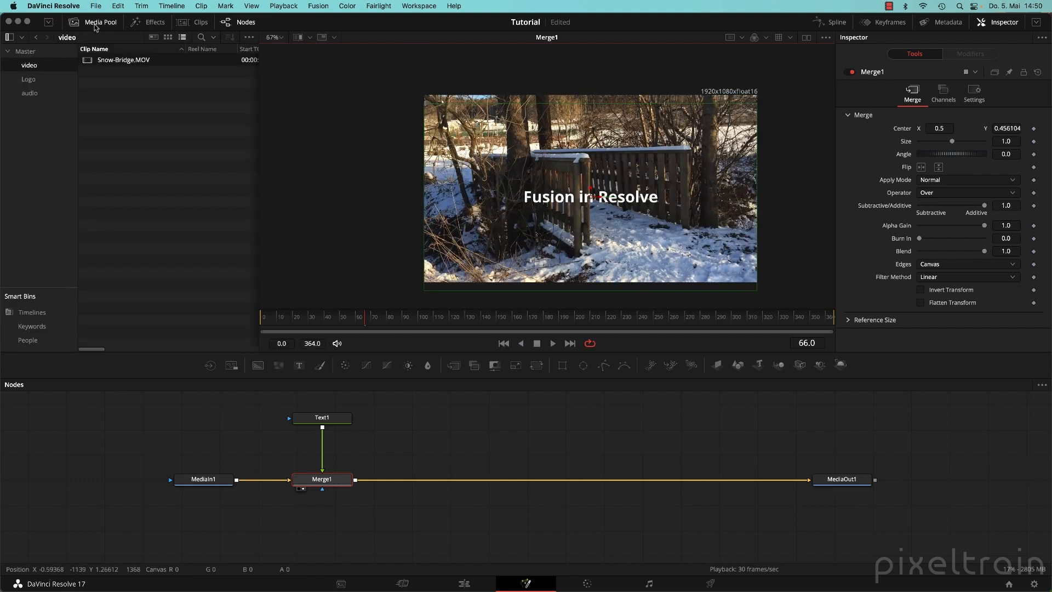
left_click(29, 80)
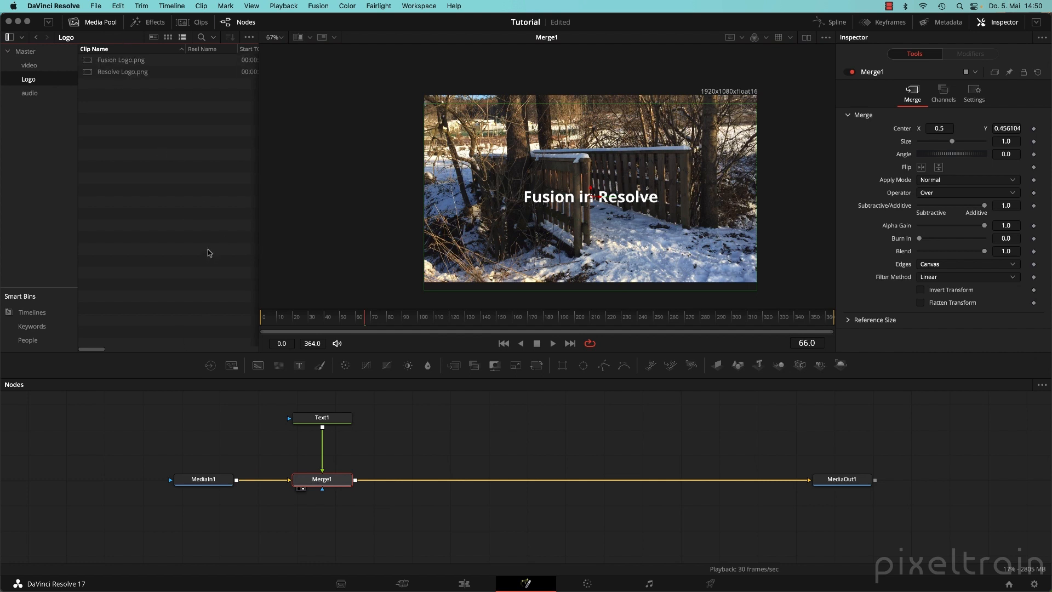
right_click(125, 143)
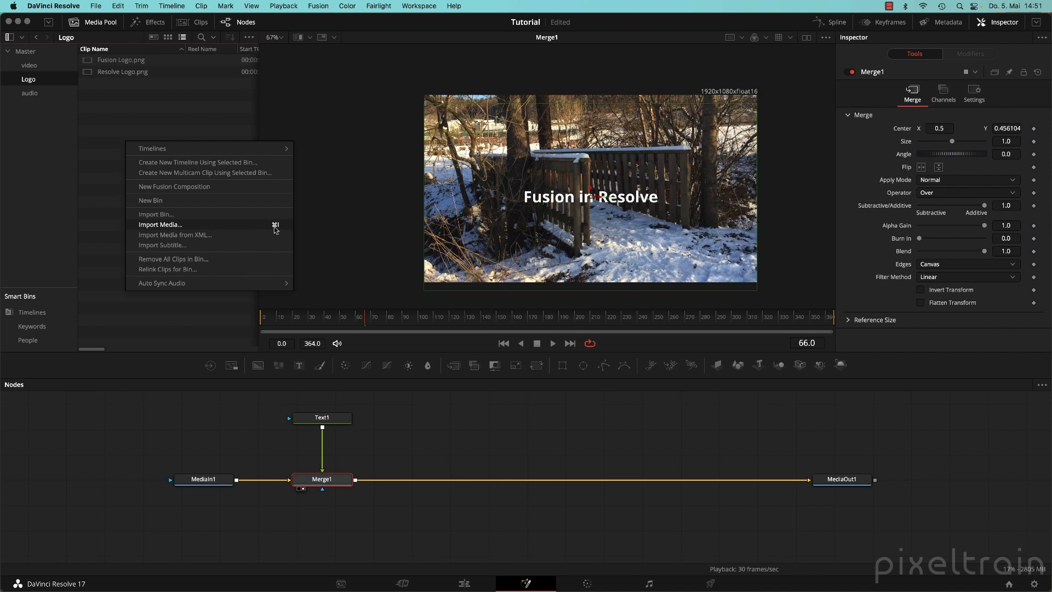
left_click(129, 108)
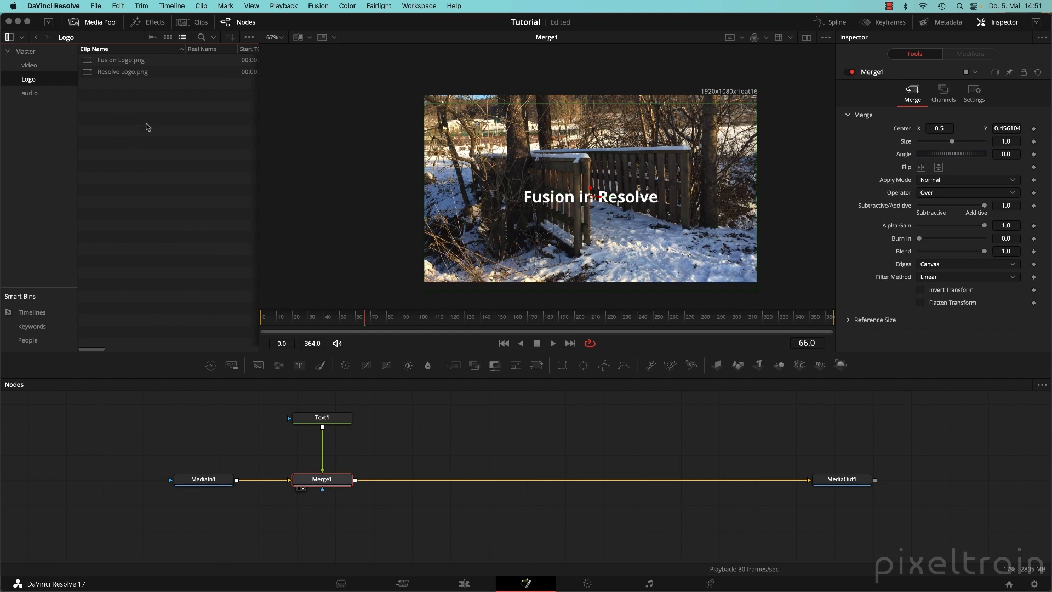
Add Resolve Logo.png and Fusion Logo.png to the node graph as media inputs and save.
left_click_drag(89, 71, 469, 416)
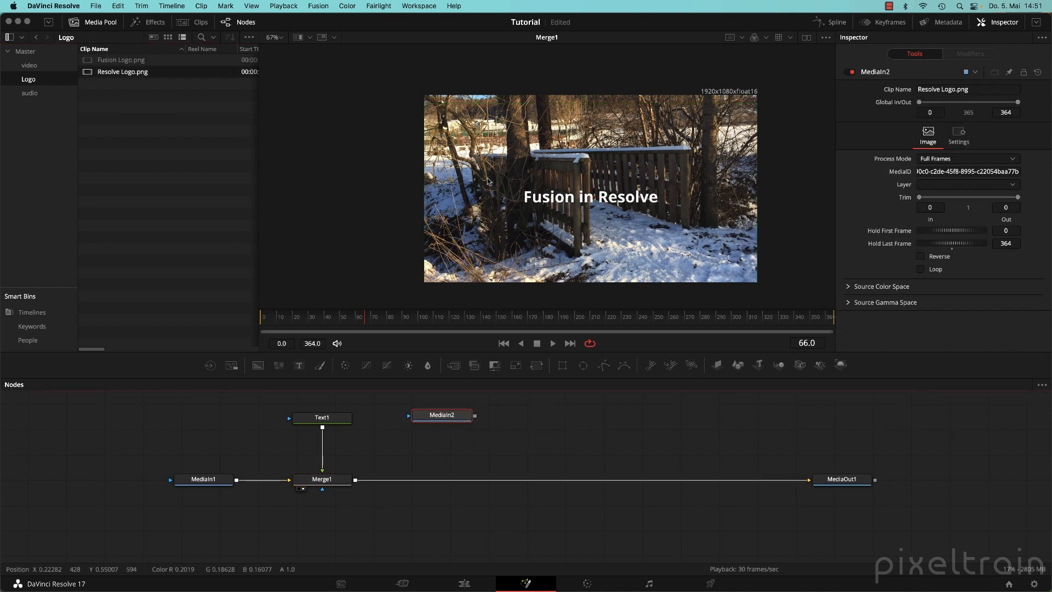
left_click_drag(87, 60, 567, 419)
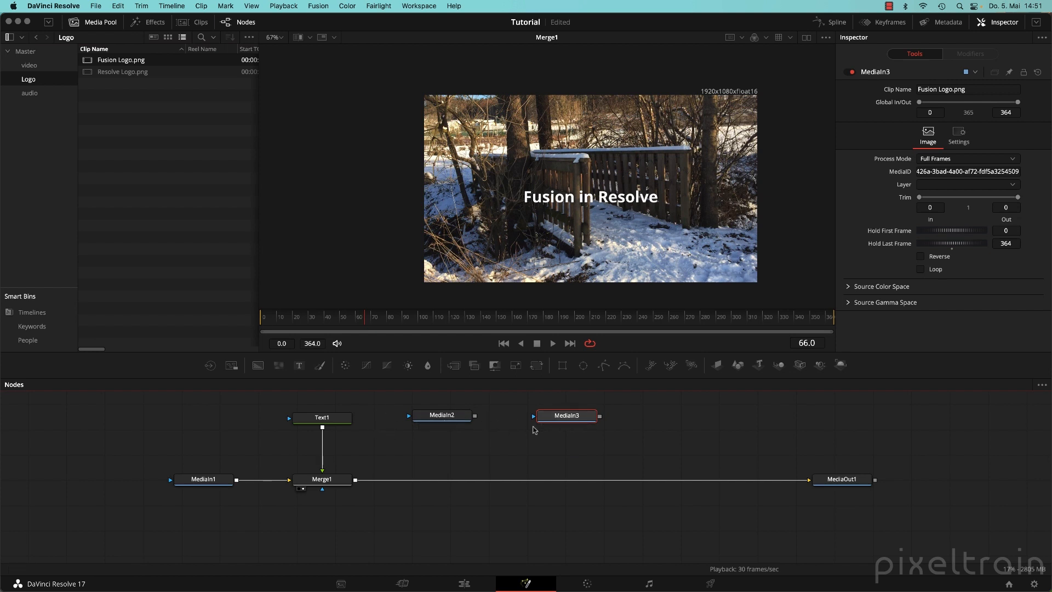
key("super+s")
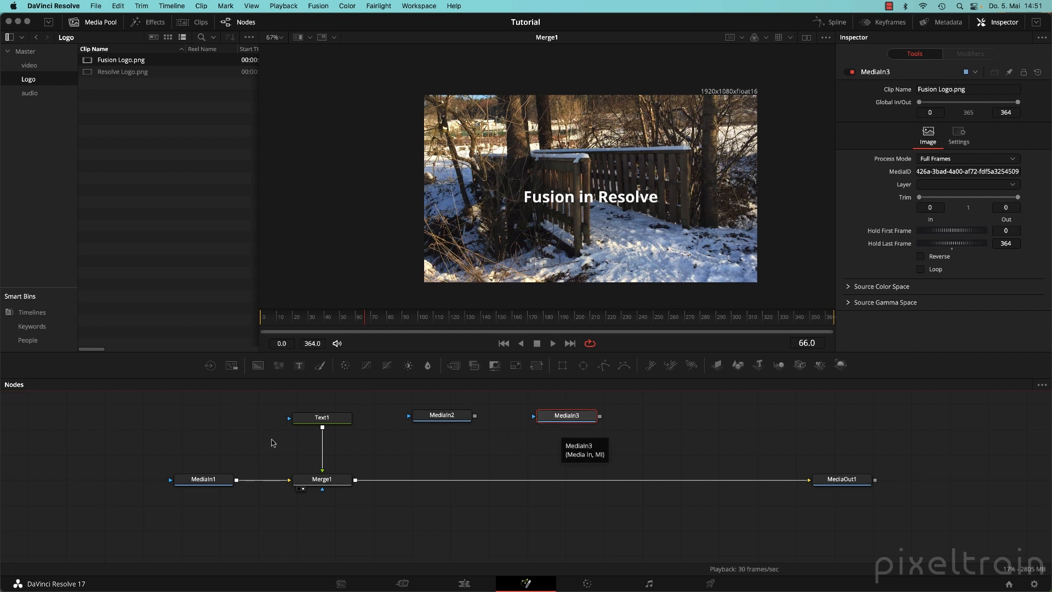
Inspect the image settings of the snow-bridge MediaIn1 and the Resolve logo MediaIn2 nodes.
left_click(202, 481)
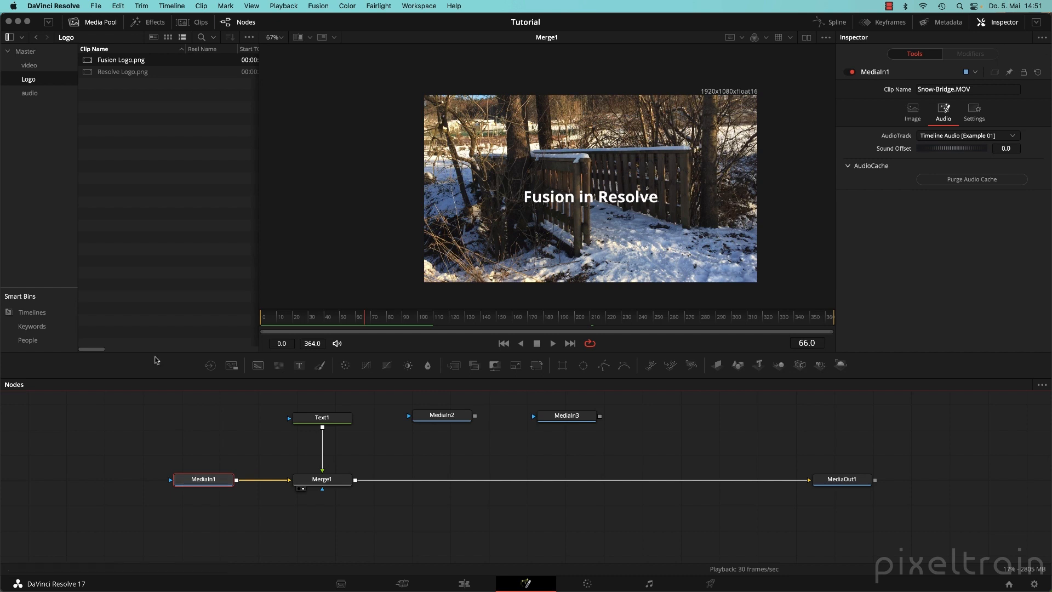
left_click(913, 112)
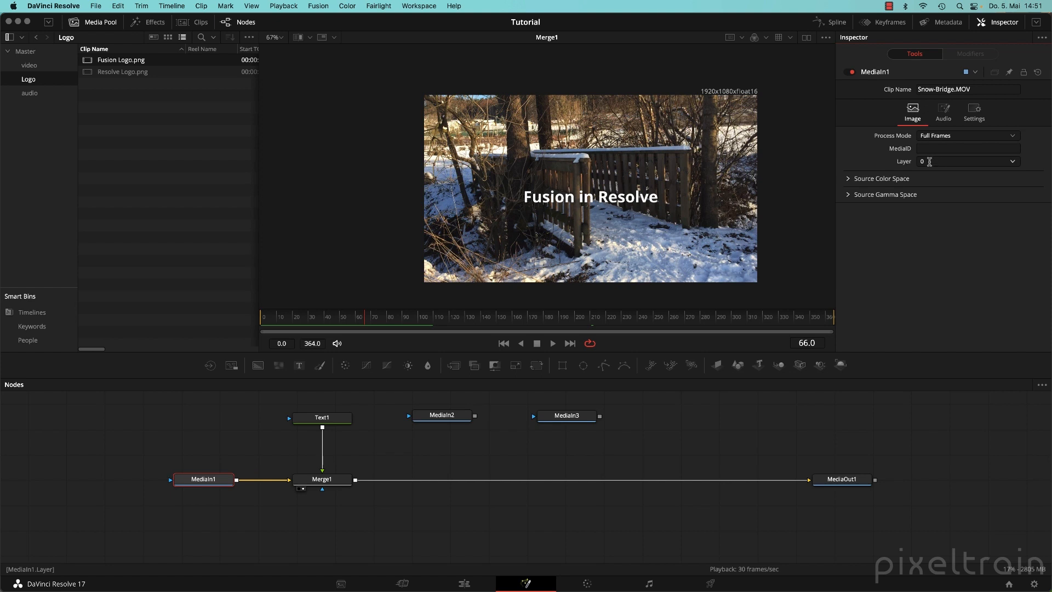
left_click(445, 416)
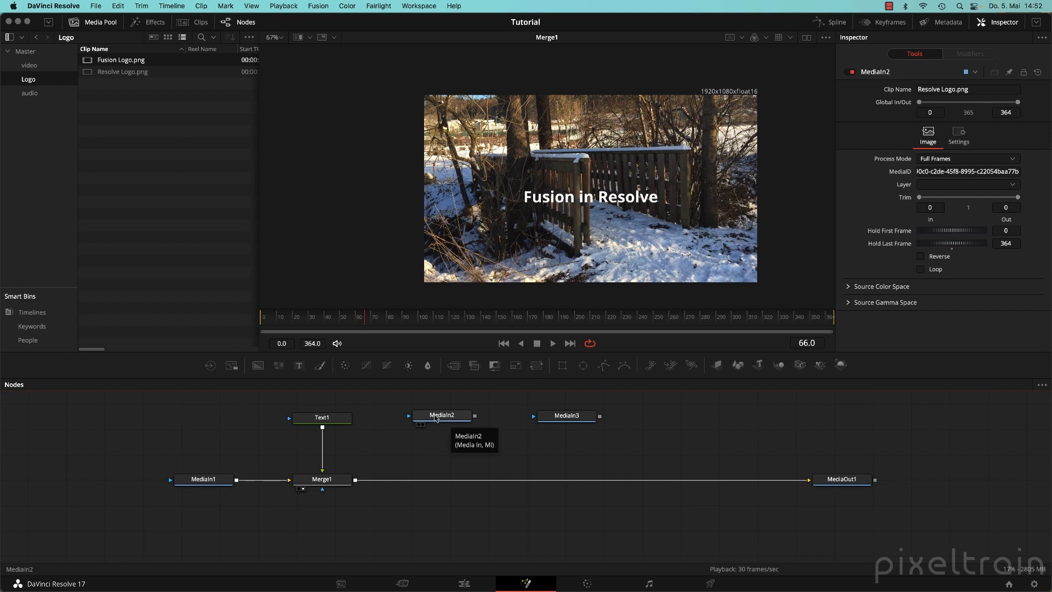
left_click(436, 418)
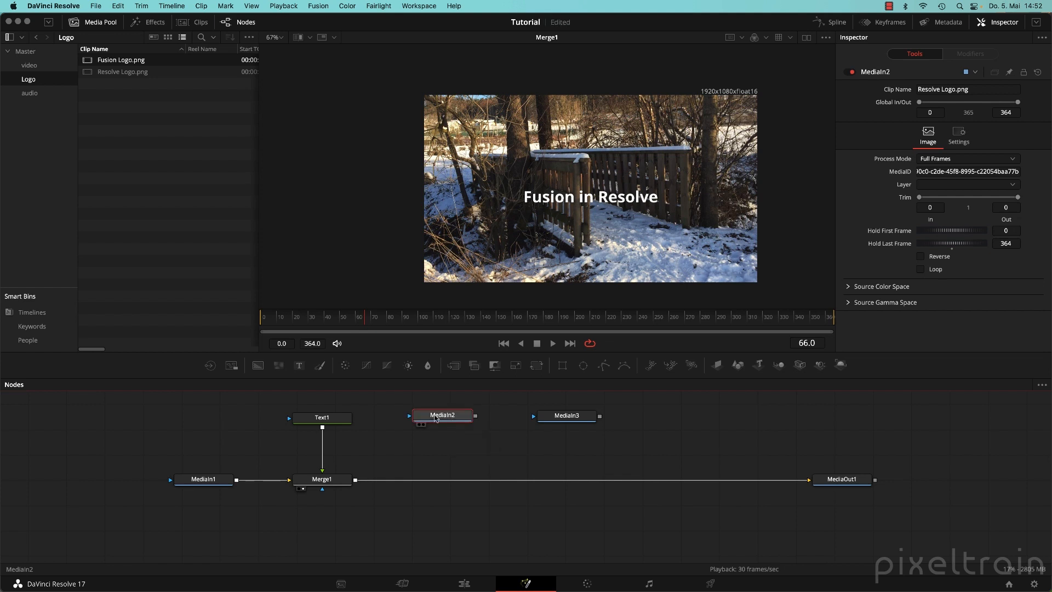
Rename the MediaIn2 node to Resolve_Logo using the Inspector header's Rename option.
right_click(436, 420)
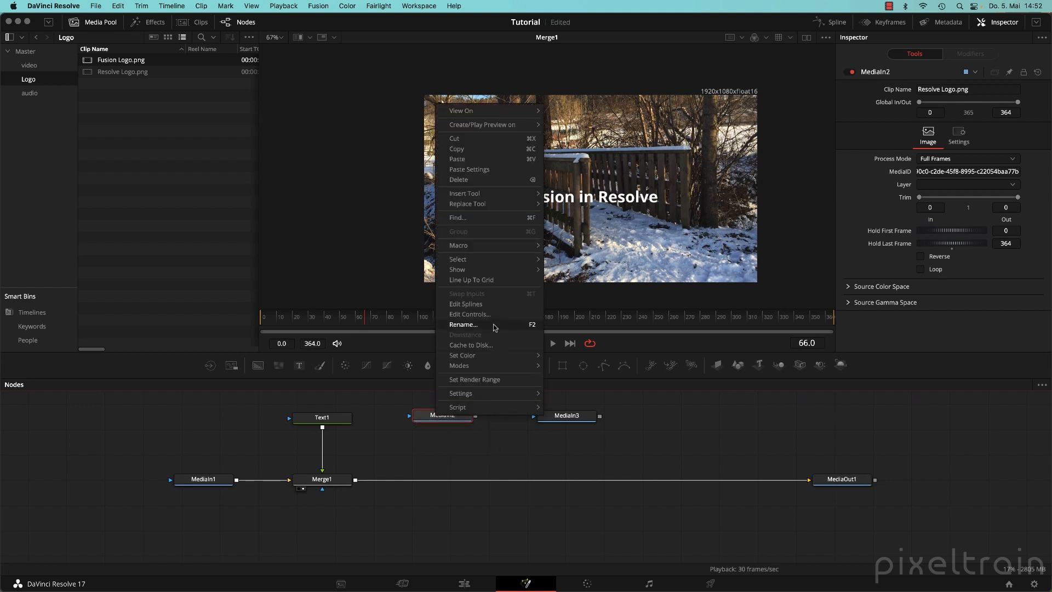
left_click(718, 412)
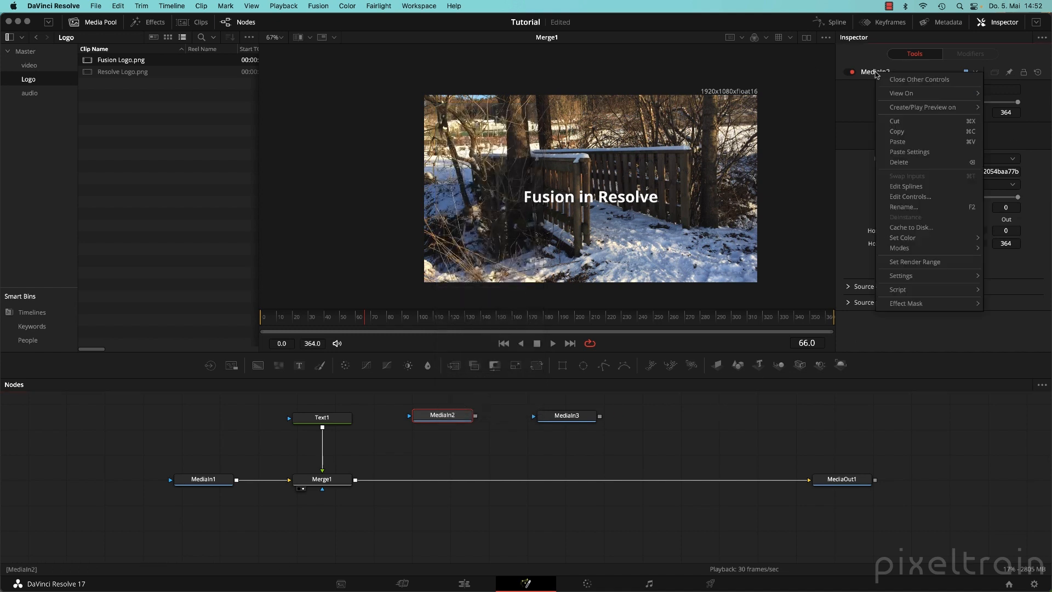
right_click(875, 77)
left_click(919, 208)
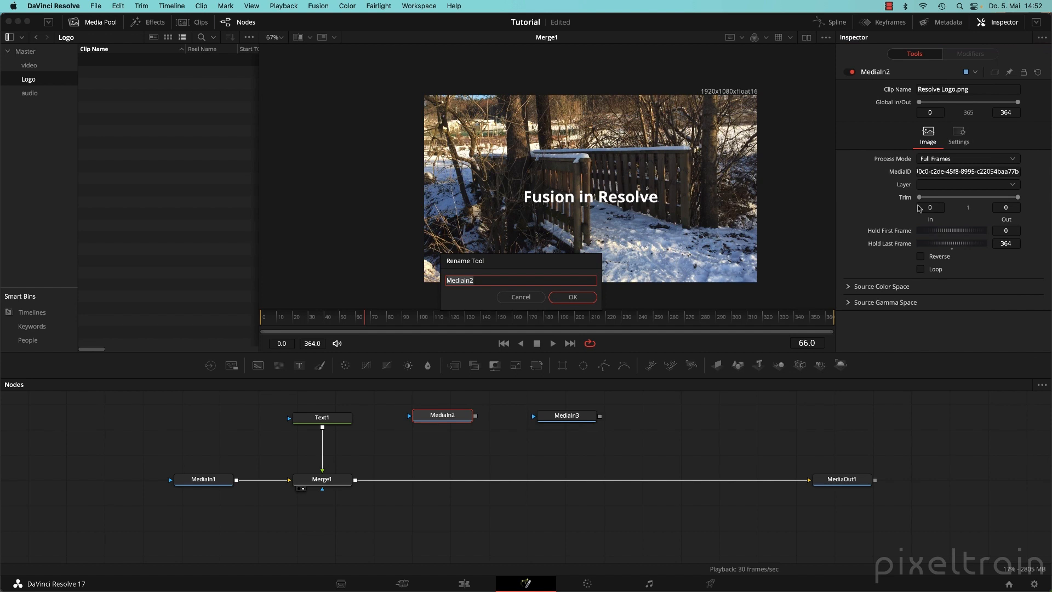
type("Resolve Logo")
key("BackSpace")
type("_")
left_click(584, 300)
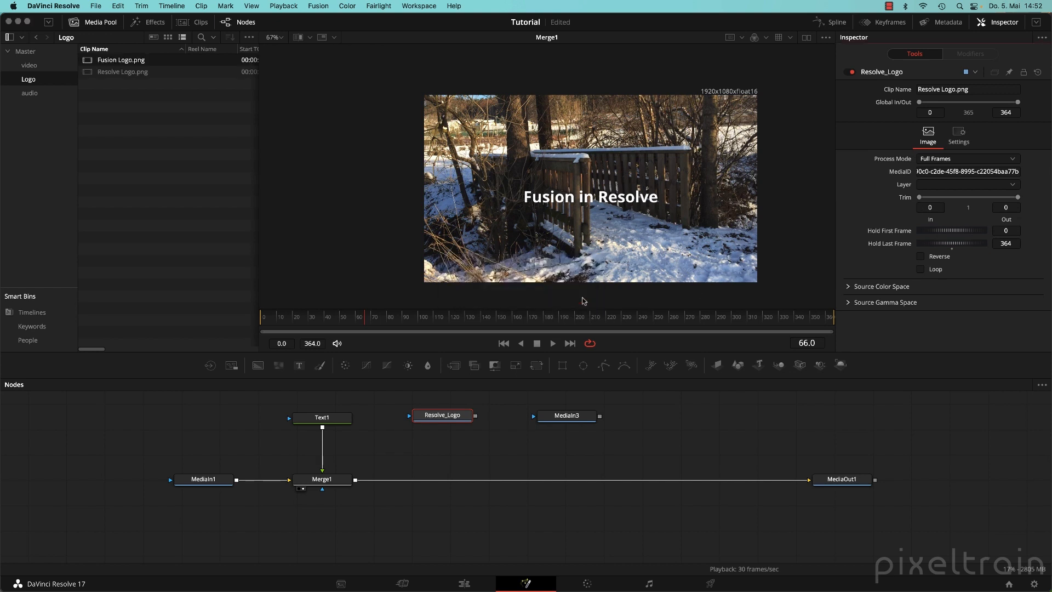
Rename the MediaIn3 node to Fusion_Logo with F2.
left_click(578, 420)
key("F2")
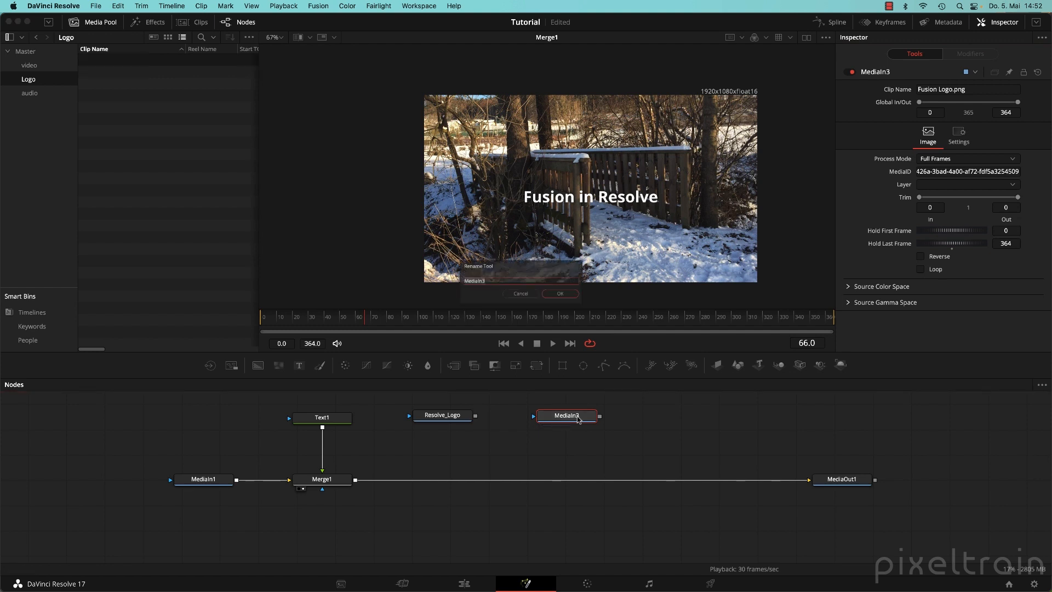
type("Fus")
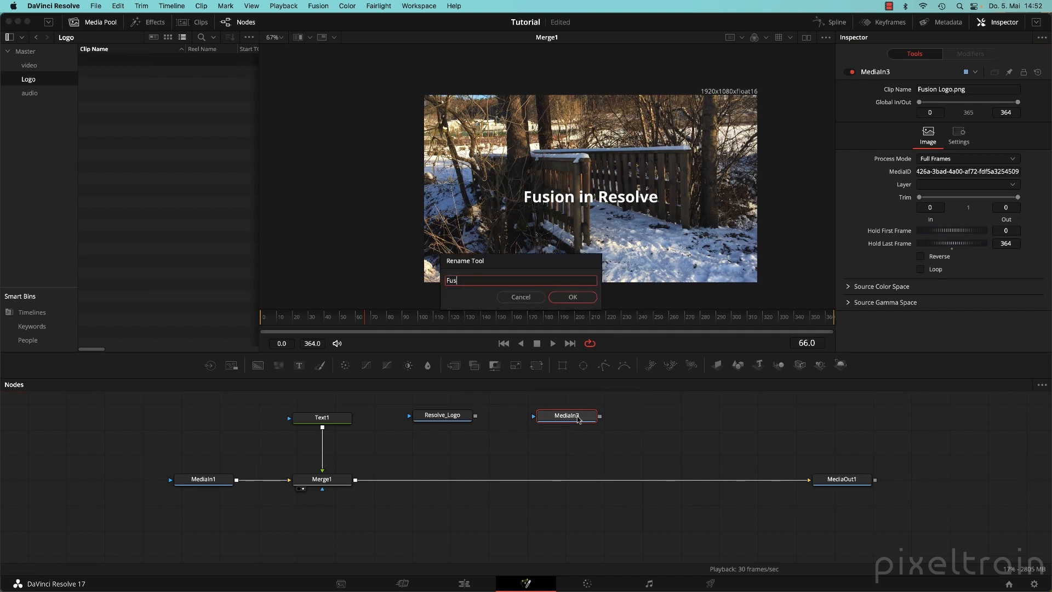
type("ion_Logo")
key("Return")
left_click(466, 440)
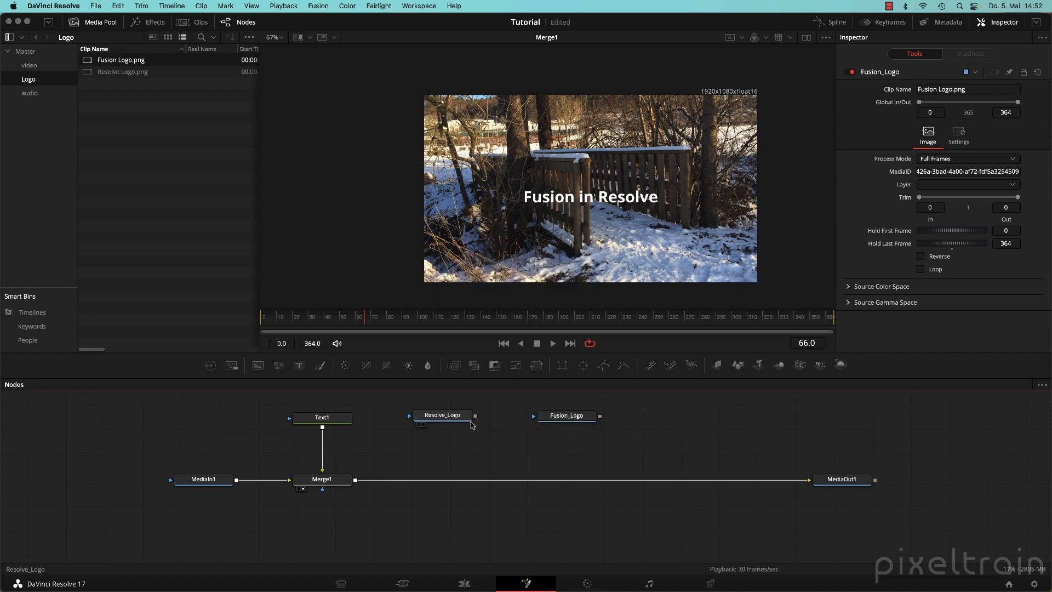
Merge Resolve_Logo and Fusion_Logo into the main chain as Merge2 and Merge3, viewing Merge3.
left_click_drag(475, 416, 357, 484)
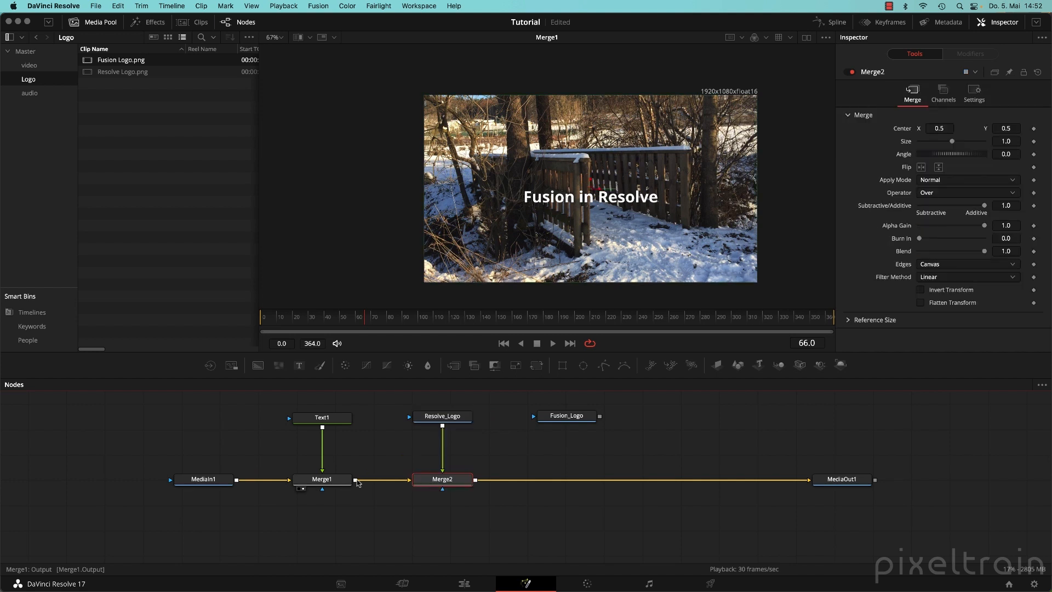
left_click_drag(600, 418, 475, 480)
left_click_drag(580, 477, 693, 175)
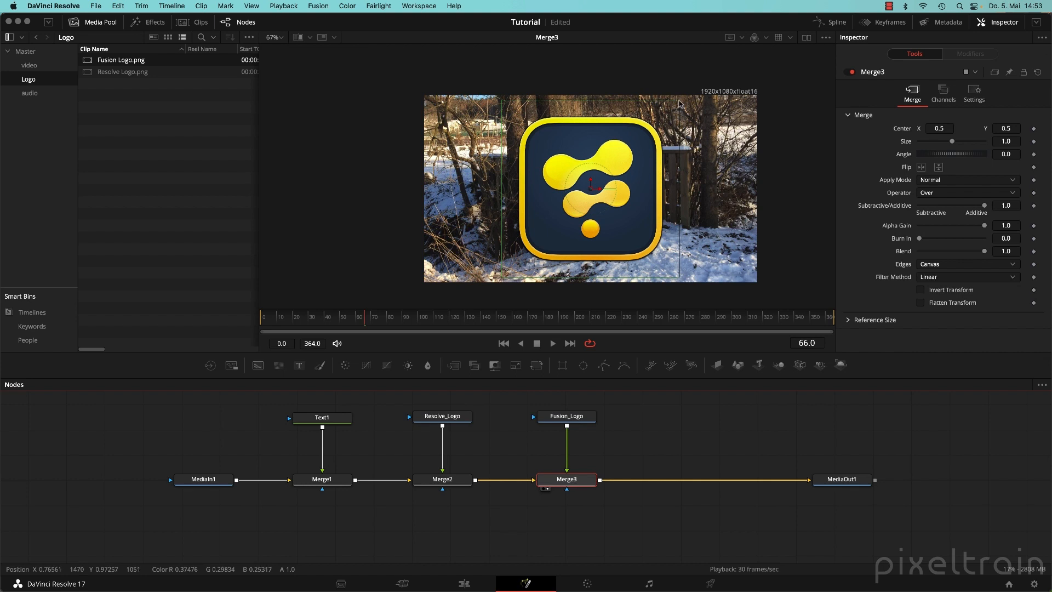
Shrink both logos to about 0.32, place them side by side below the title, and save.
left_click_drag(674, 100, 618, 160)
left_click(442, 479)
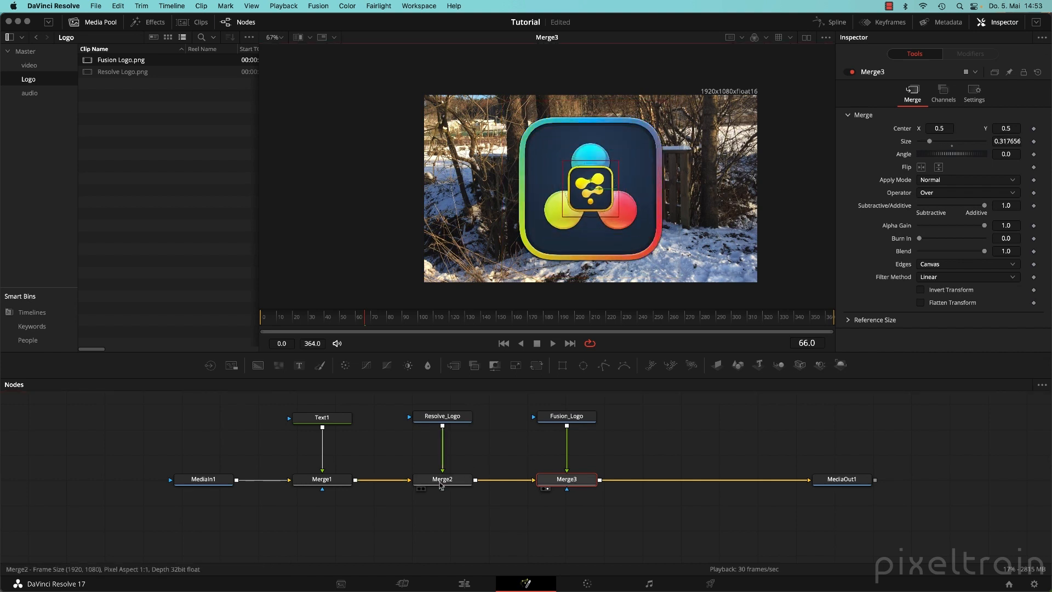
left_click_drag(678, 103, 543, 244)
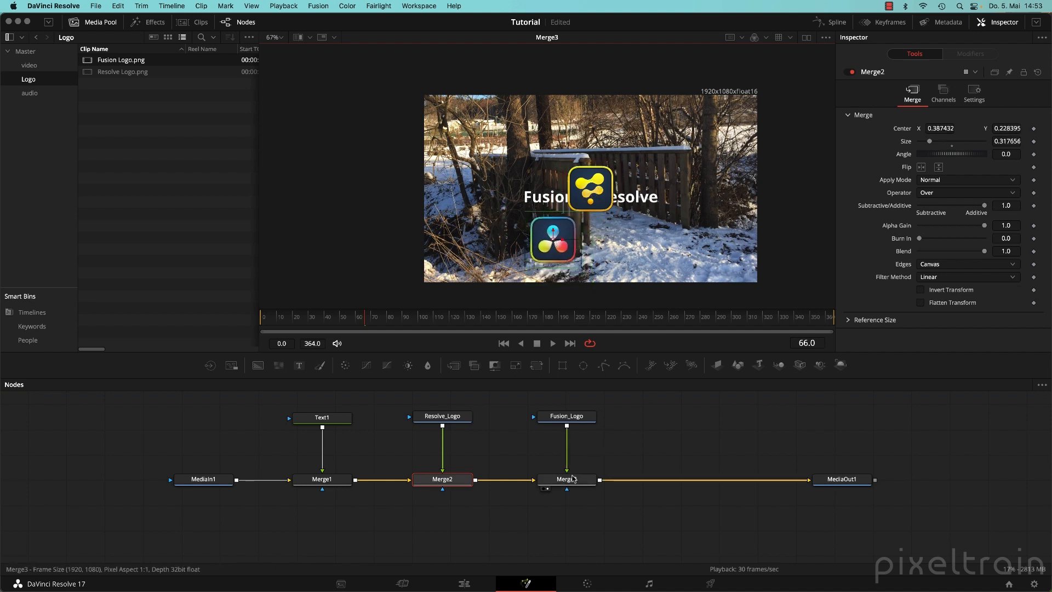
left_click(566, 479)
left_click_drag(592, 191, 634, 241)
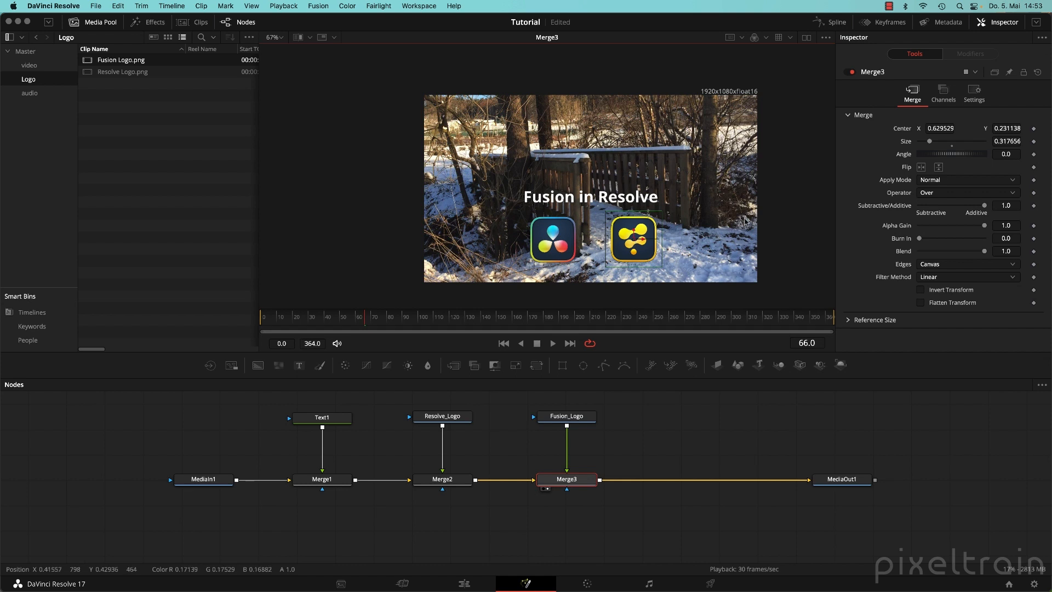
left_click_drag(756, 229, 723, 239)
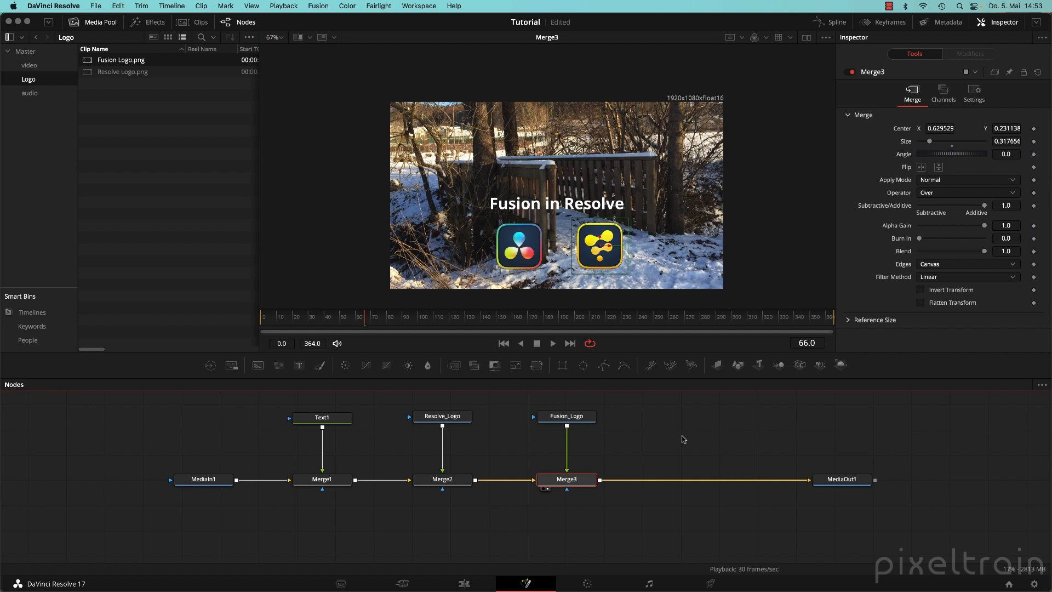
key("super+s")
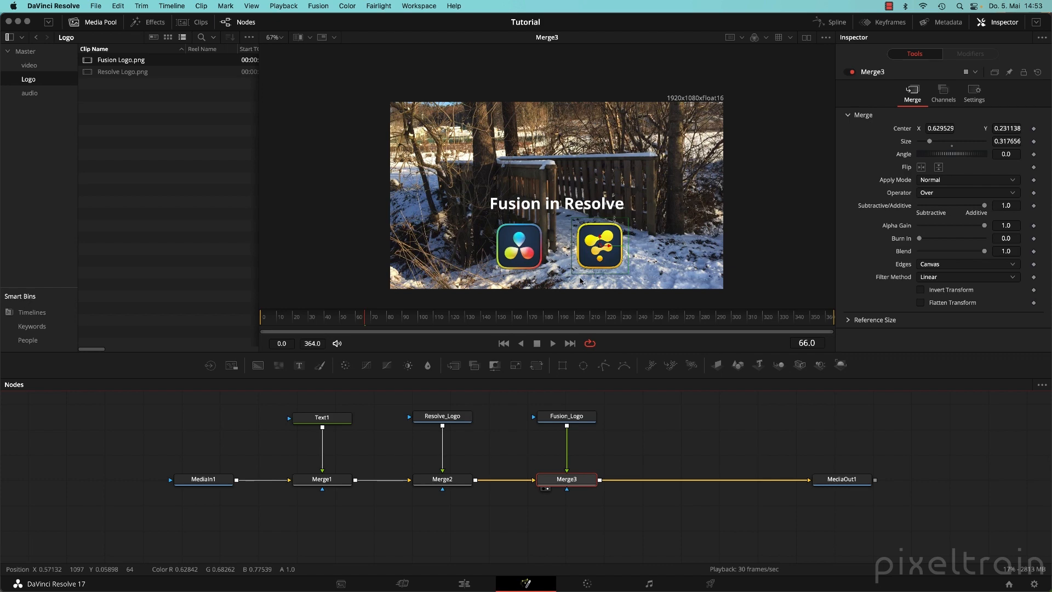
Scrub the Example 01 clip on the Edit page to preview the composite, stopping at 01:00:03:21.
left_click(464, 583)
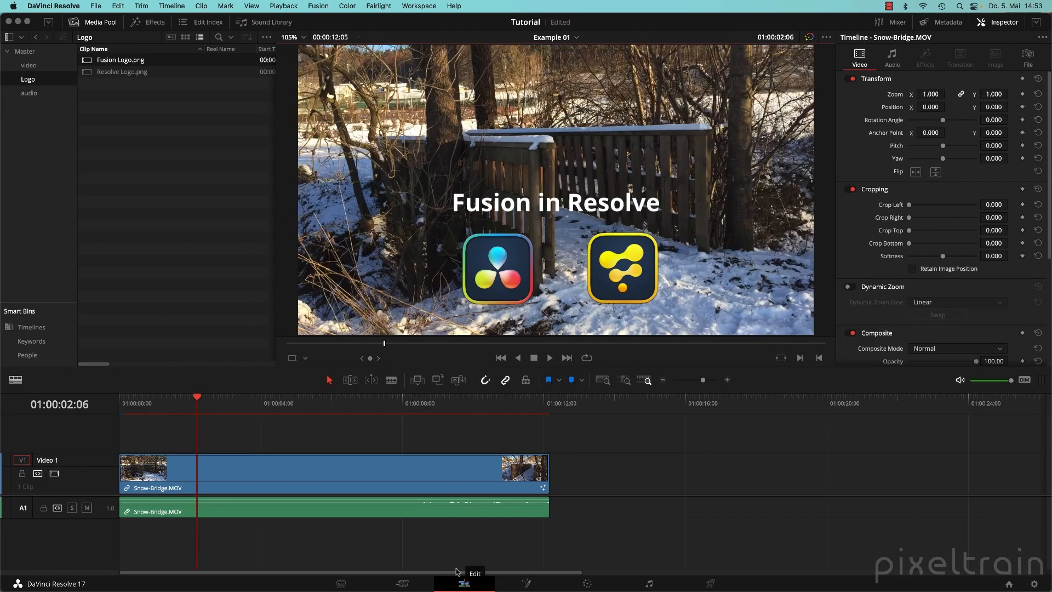
scroll(485, 189, "down", 2)
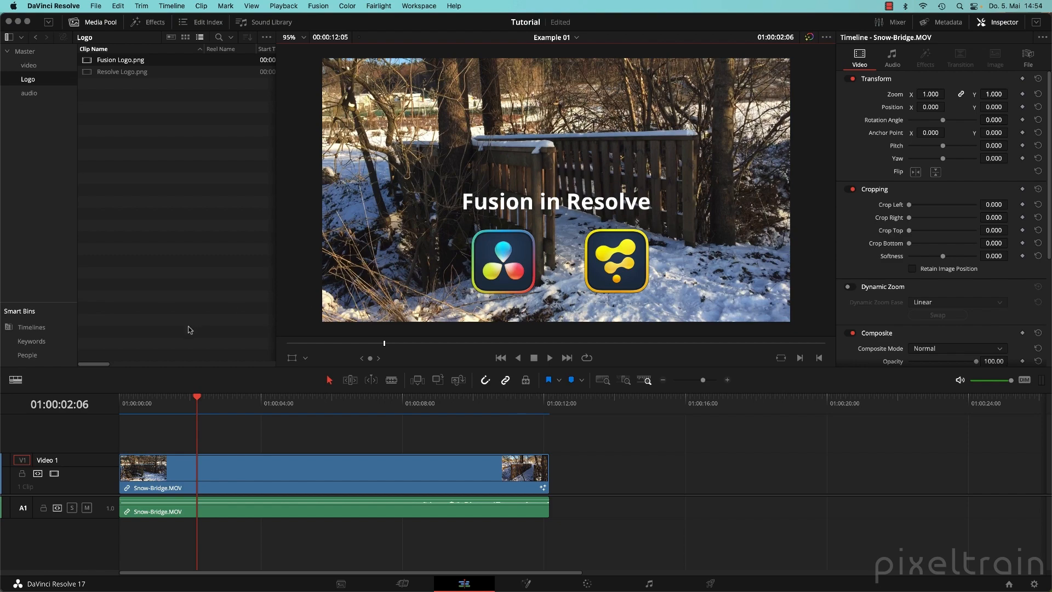
left_click_drag(252, 407, 295, 408)
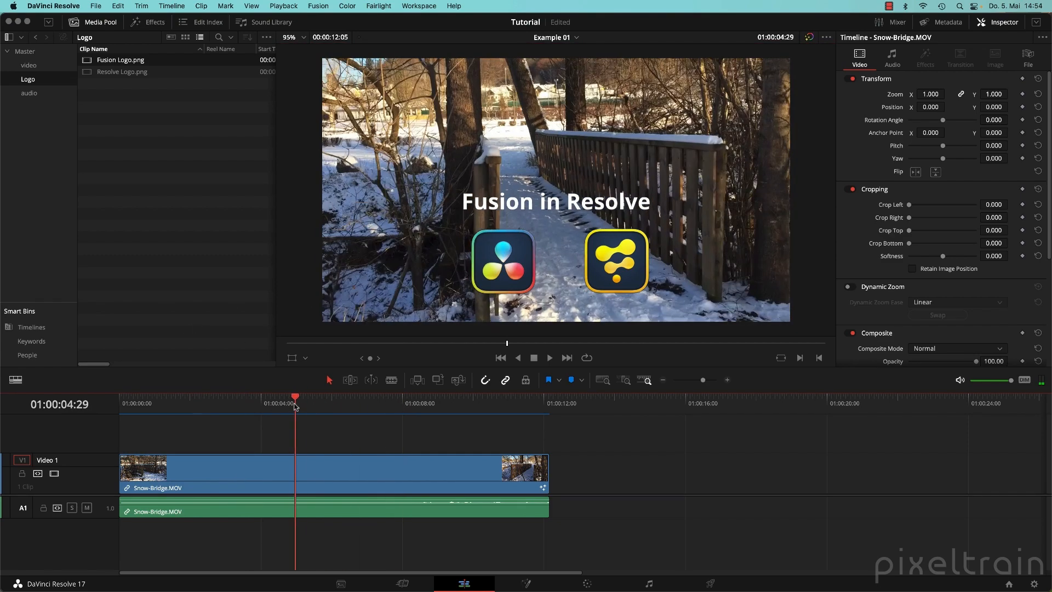
left_click_drag(412, 412, 296, 406)
mouse_move(280, 403)
left_mouse_down()
mouse_move(260, 404)
mouse_move(426, 404)
mouse_move(251, 404)
mouse_move(281, 403)
left_mouse_up()
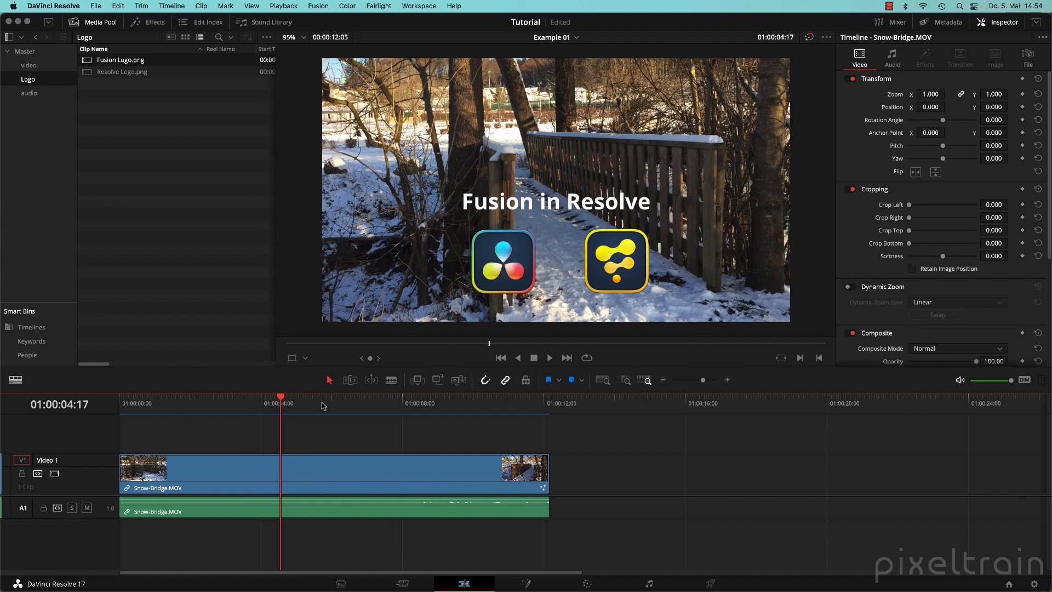
left_click_drag(321, 404, 251, 406)
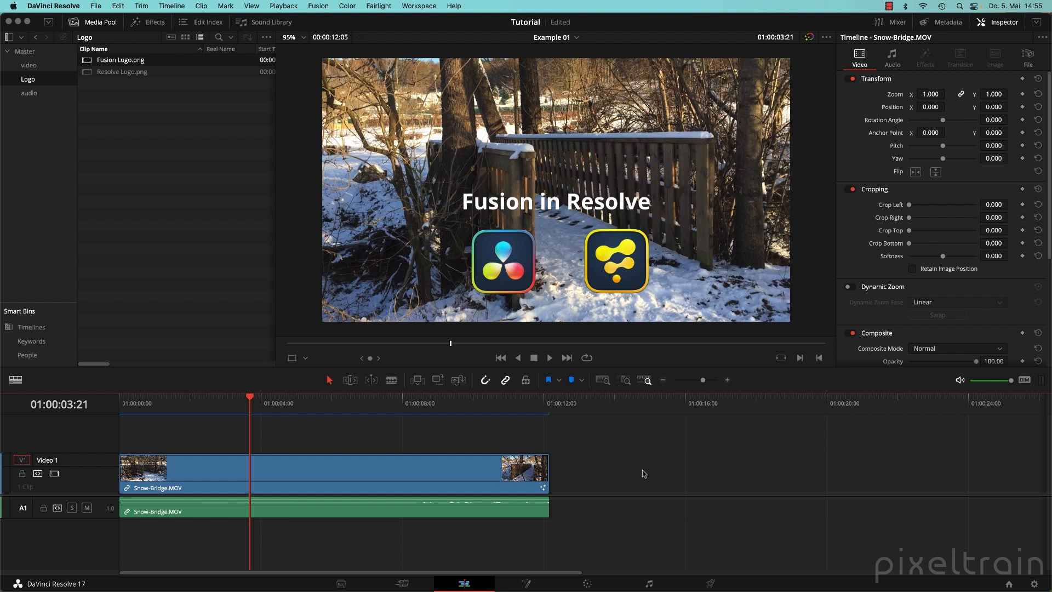
Save, open the video bin, and bring up the context menu for Snow-Bridge.MOV.
key("super+s")
left_click(28, 52)
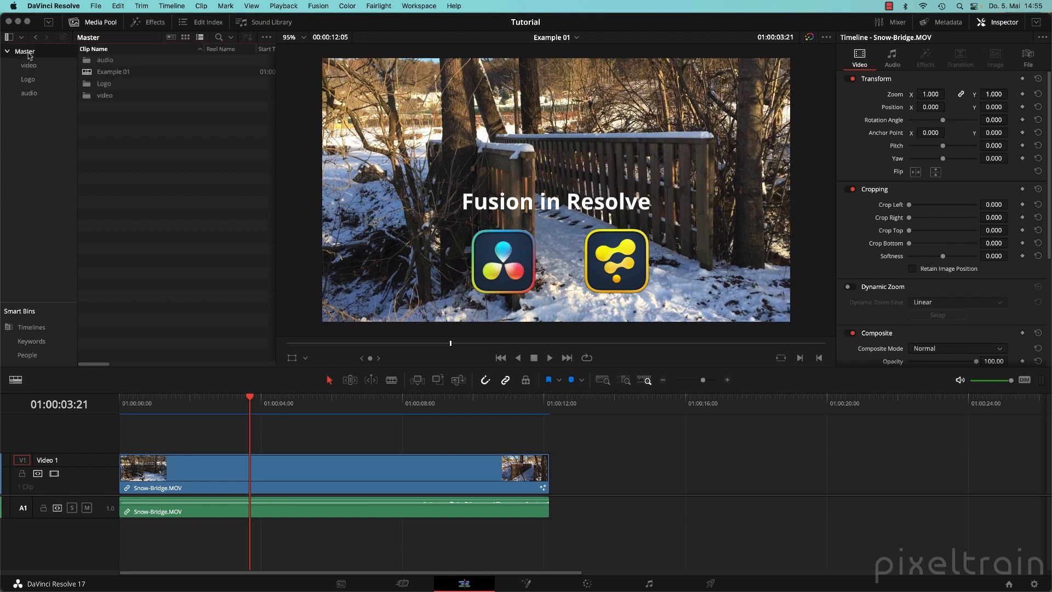
right_click(121, 179)
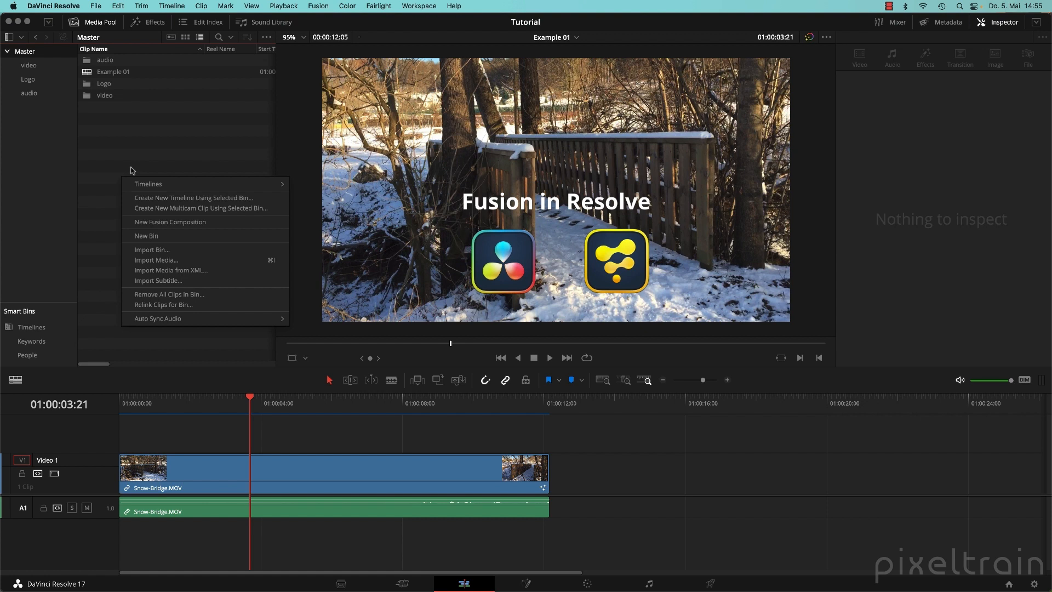
left_click(158, 133)
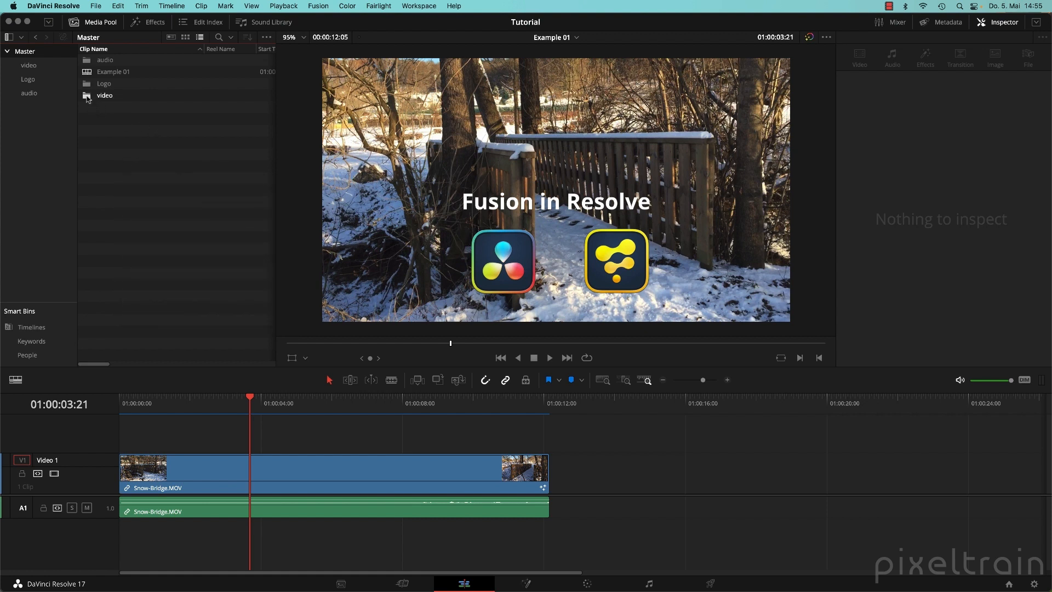
double_click(94, 96)
right_click(89, 60)
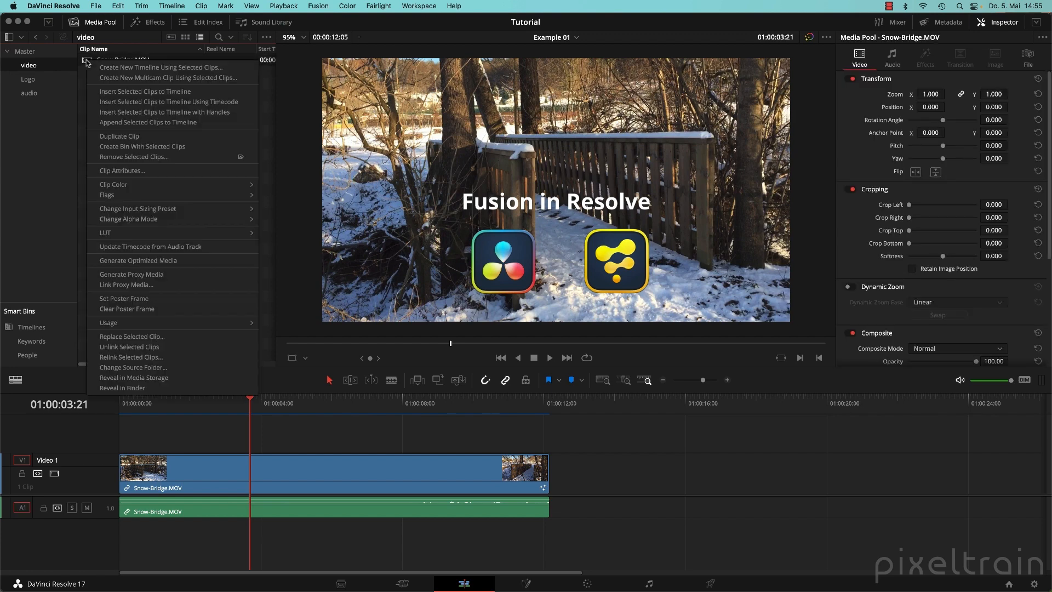
Start a new timeline from Snow-Bridge.MOV named Example 02 with Mono audio tracks.
left_click(211, 67)
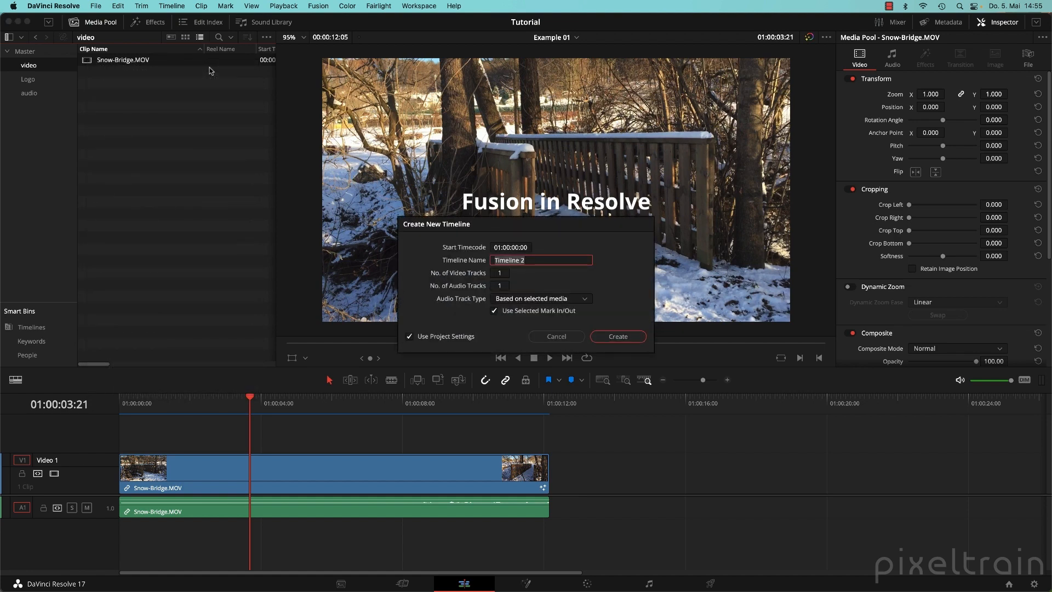
type("Example")
type("2")
left_click(567, 301)
left_click(548, 314)
Look over the custom resolution settings, revert to project settings, and create the Example 02 timeline.
left_click(409, 337)
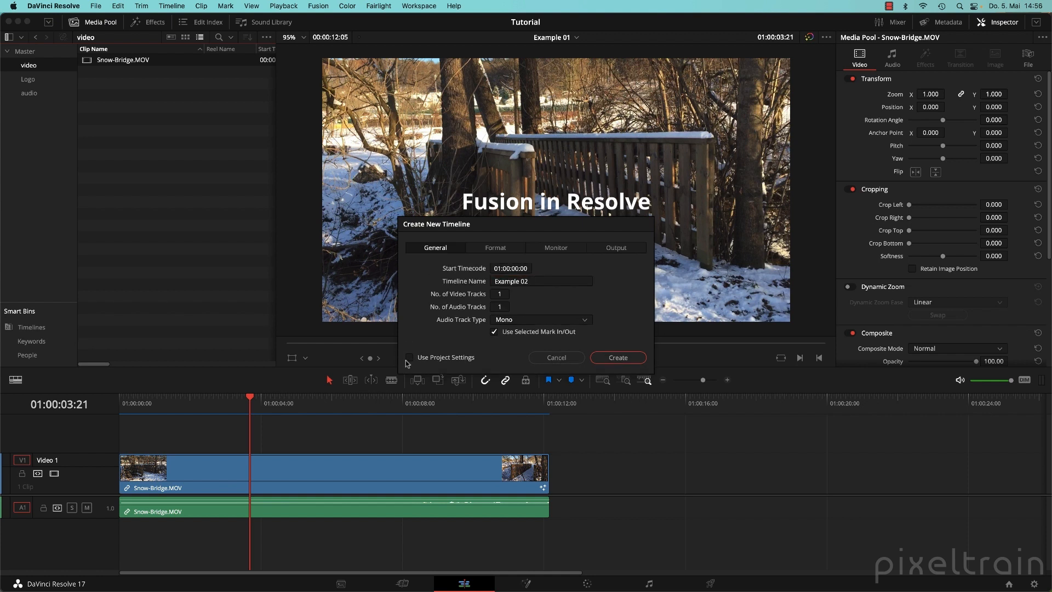
left_click(505, 251)
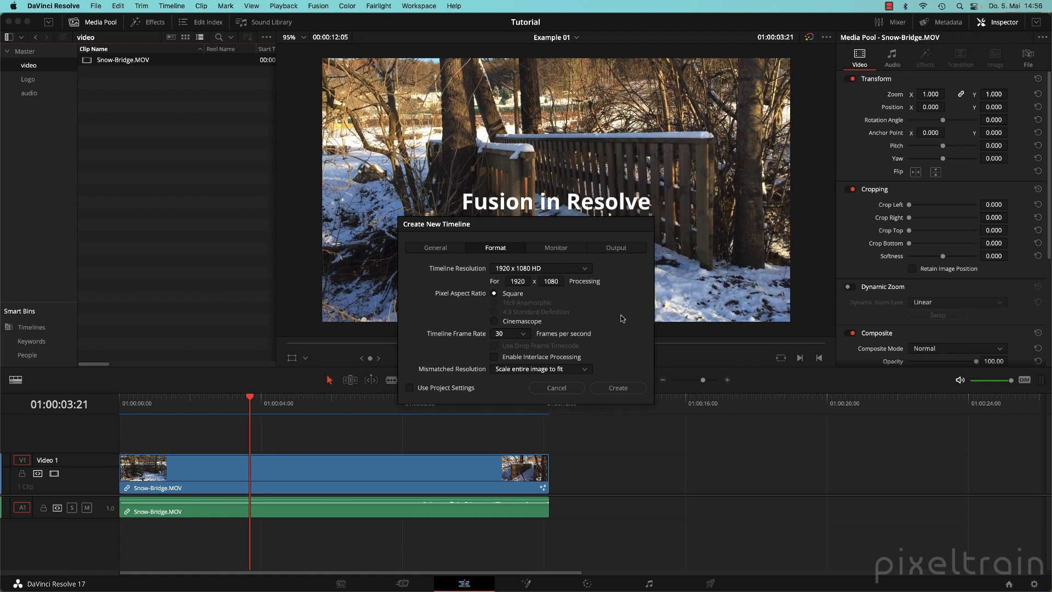
left_click(585, 269)
scroll(578, 276, "up", 2)
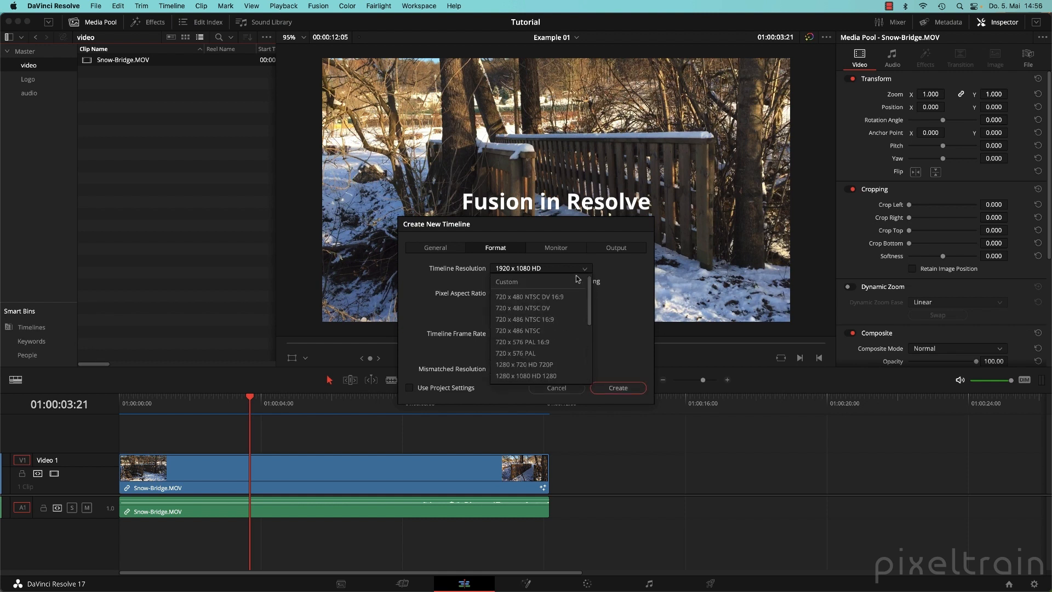
left_click(506, 282)
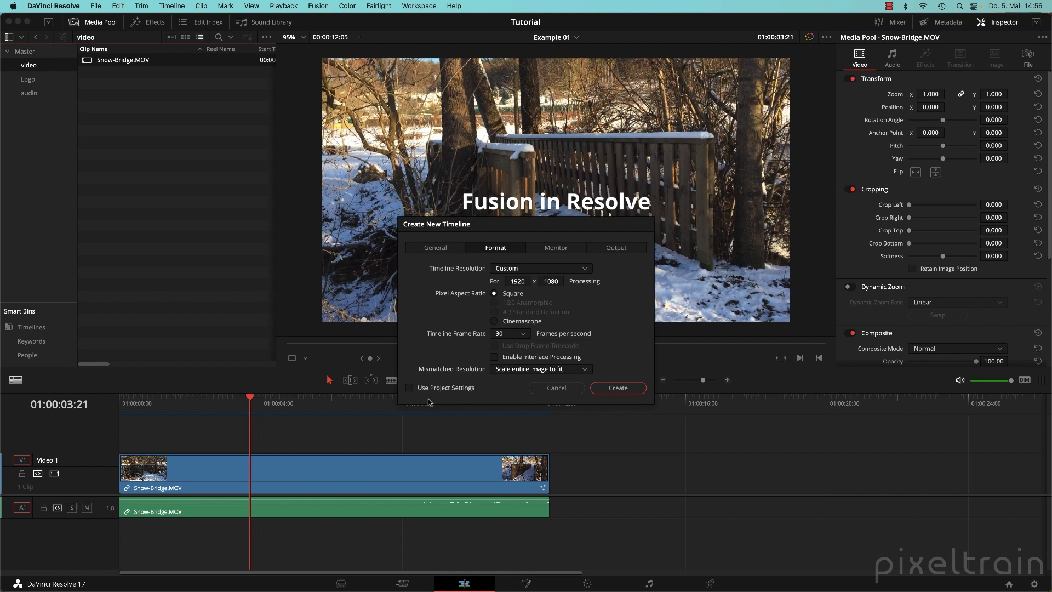
left_click(410, 388)
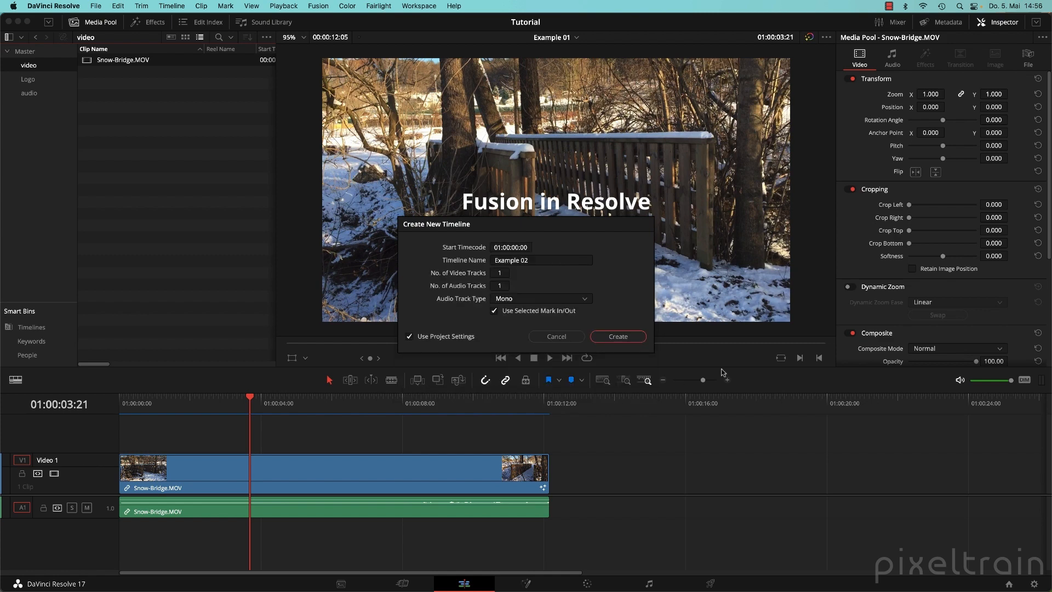
left_click(627, 337)
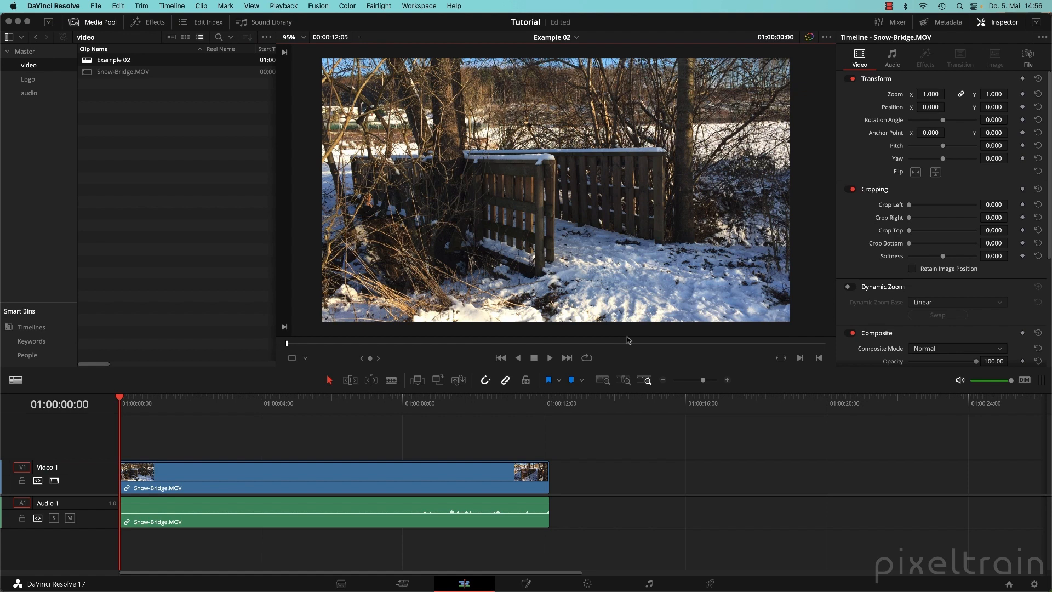
Move Example 02 into the Master bin and place Resolve Logo.png on Video 2 above the bridge clip.
left_click_drag(95, 60, 36, 54)
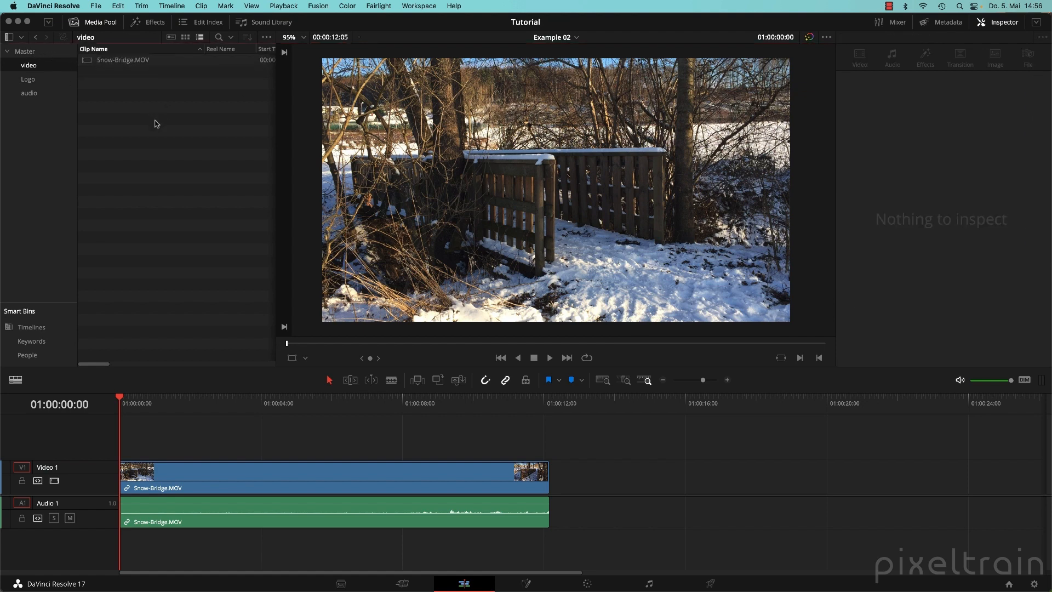
left_click(28, 79)
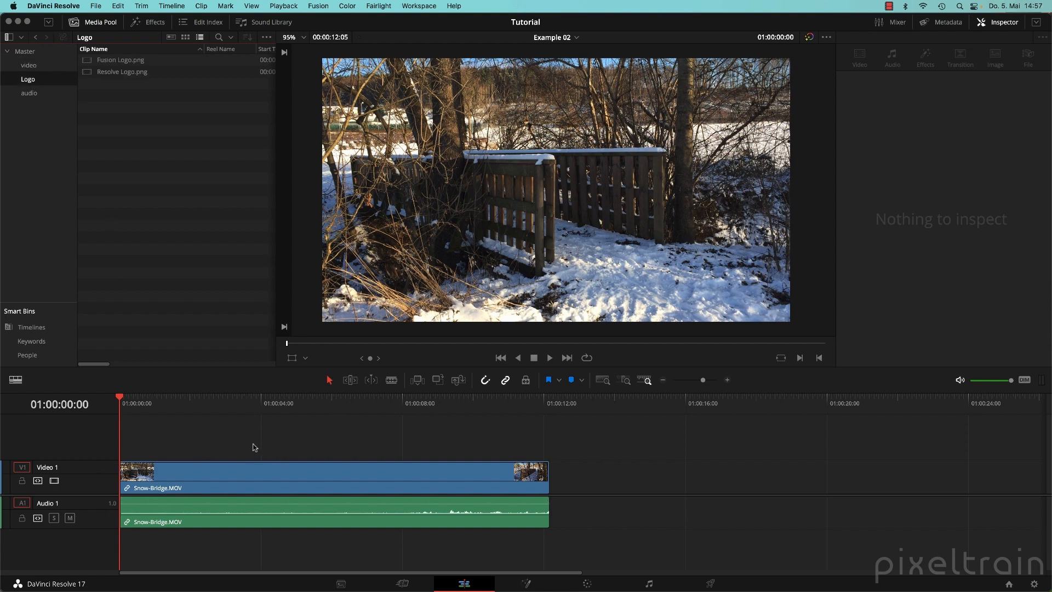
left_click_drag(93, 73, 261, 444)
left_click_drag(201, 410, 305, 408)
left_click(311, 434)
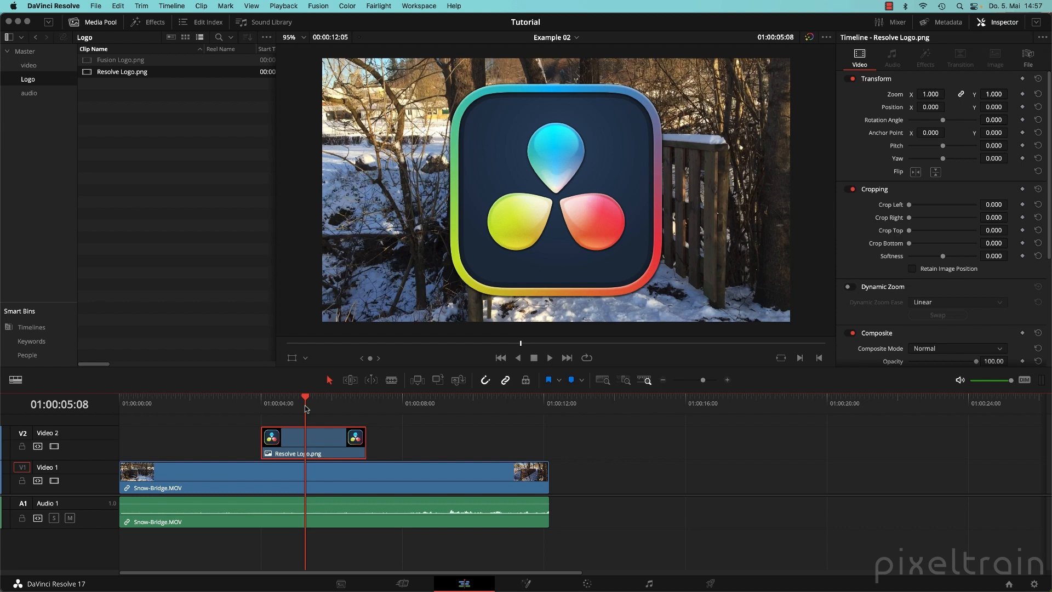
Enlarge the viewer and timeline, then set a full-size Zoom keyframe at 01:00:04:00.
left_click(101, 23)
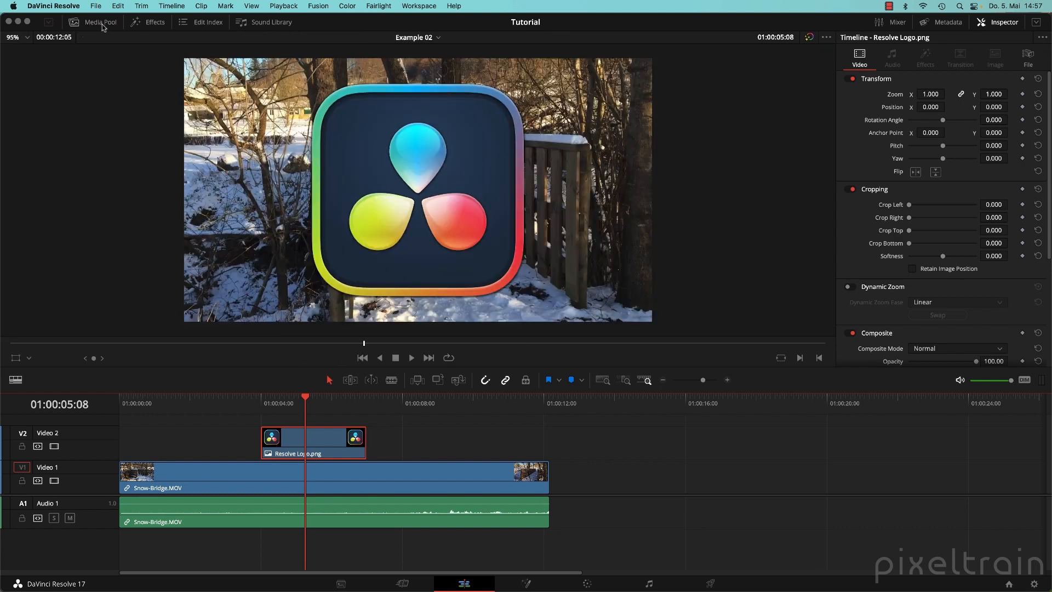
left_click_drag(702, 370, 709, 406)
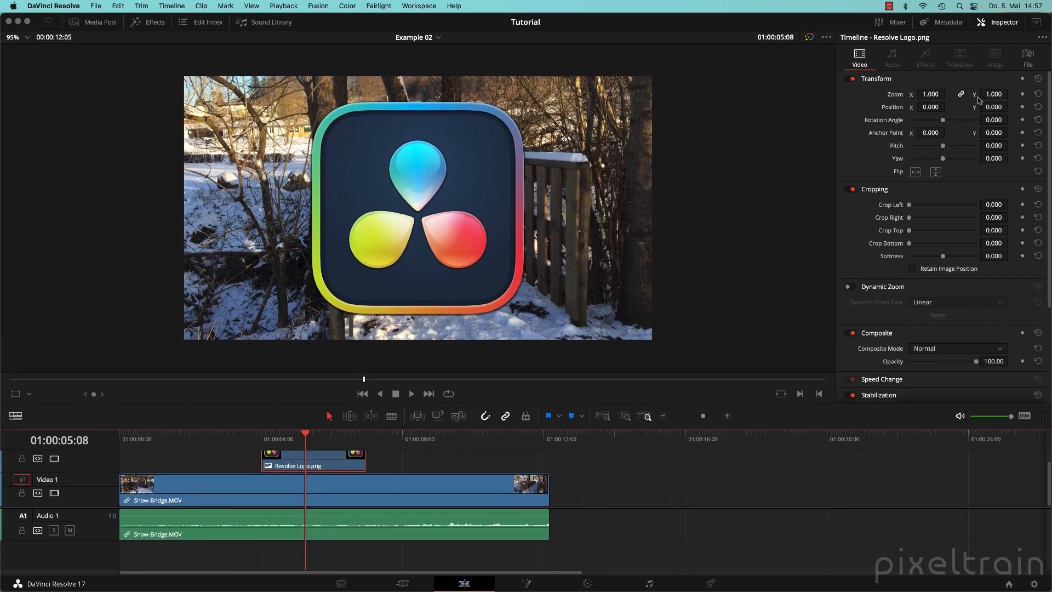
scroll(893, 199, "down", 5)
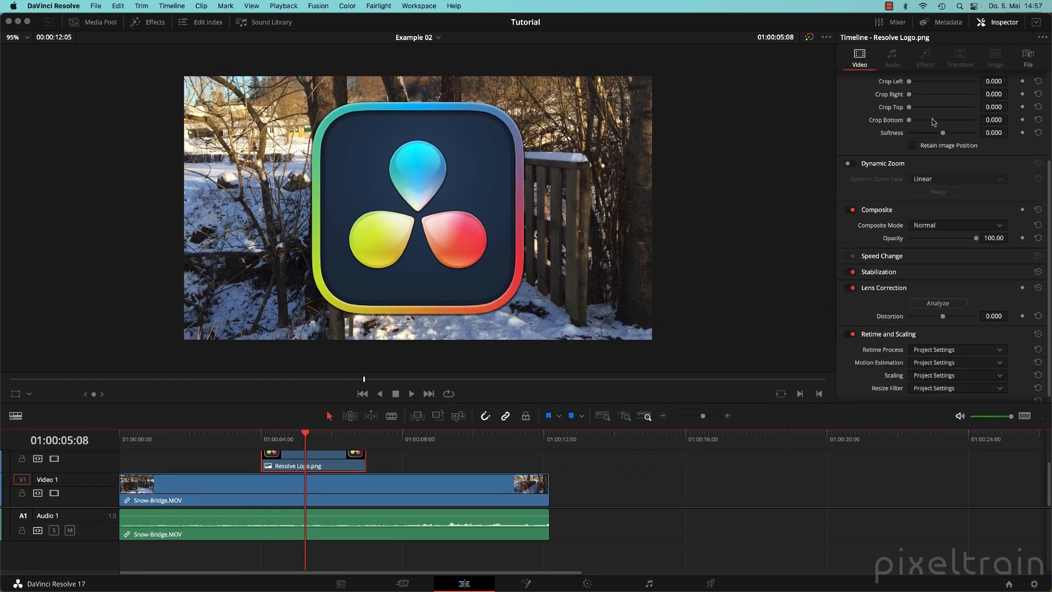
scroll(989, 284, "up", 5)
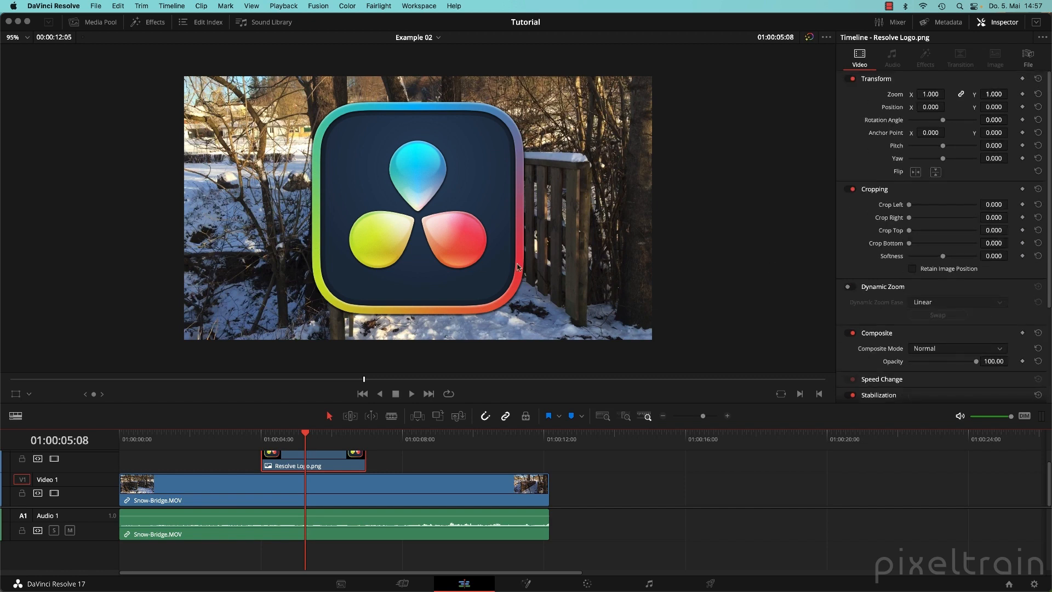
left_click_drag(537, 430, 543, 387)
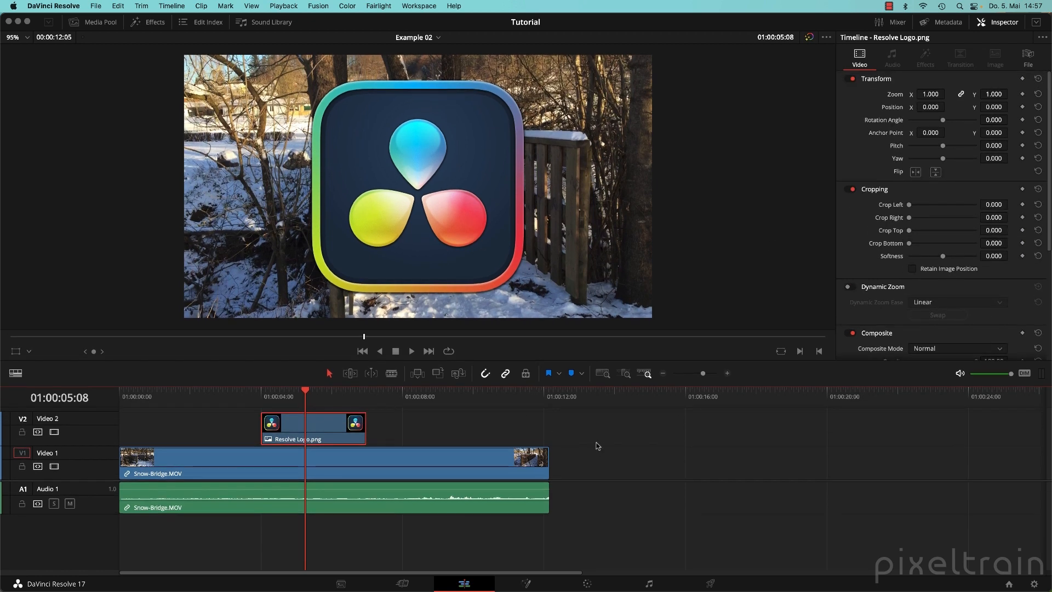
left_click_drag(310, 396, 267, 398)
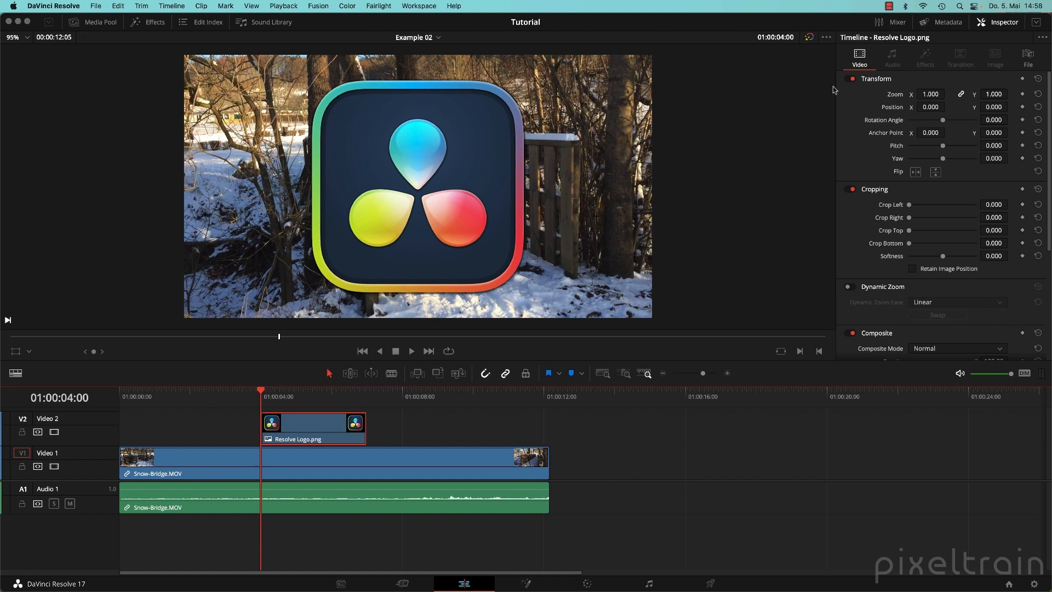
left_click(1022, 94)
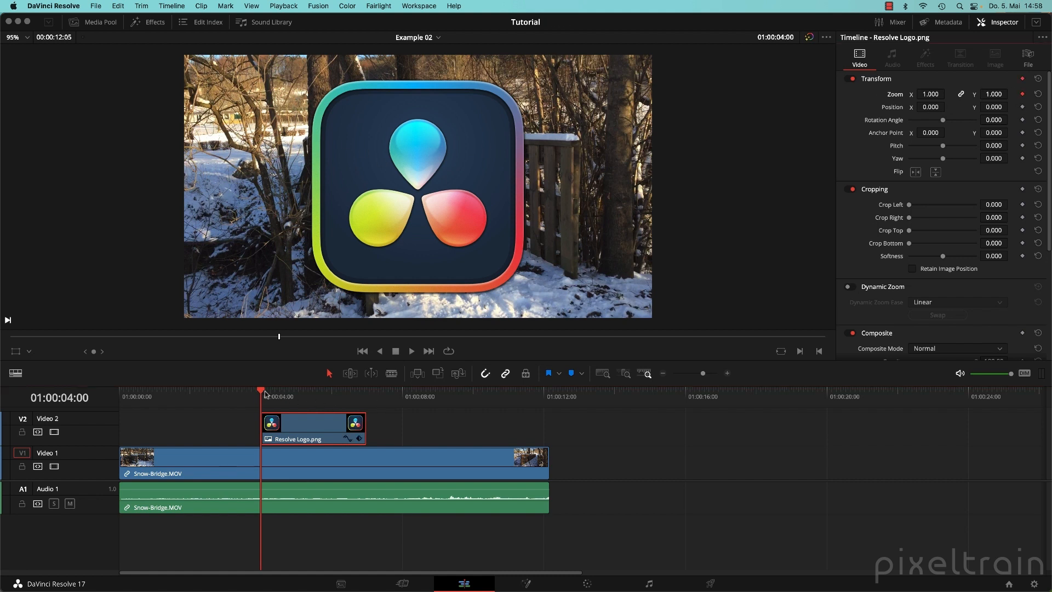
At 01:00:06:29 scale the logo down to zoom 0.333 with the Transform overlay.
left_click_drag(267, 394, 375, 395)
key("Left")
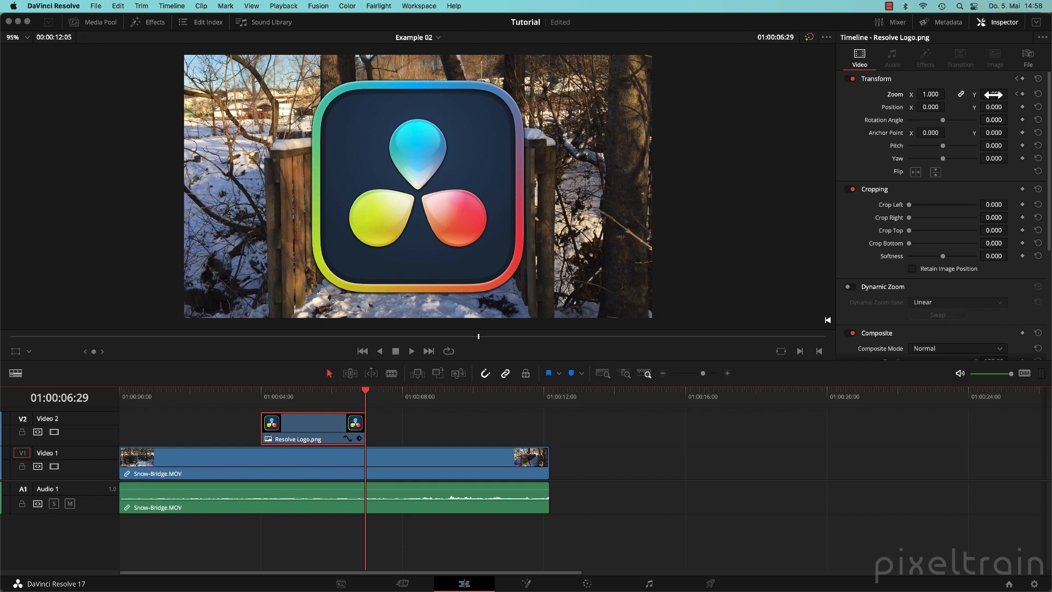
left_click(17, 352)
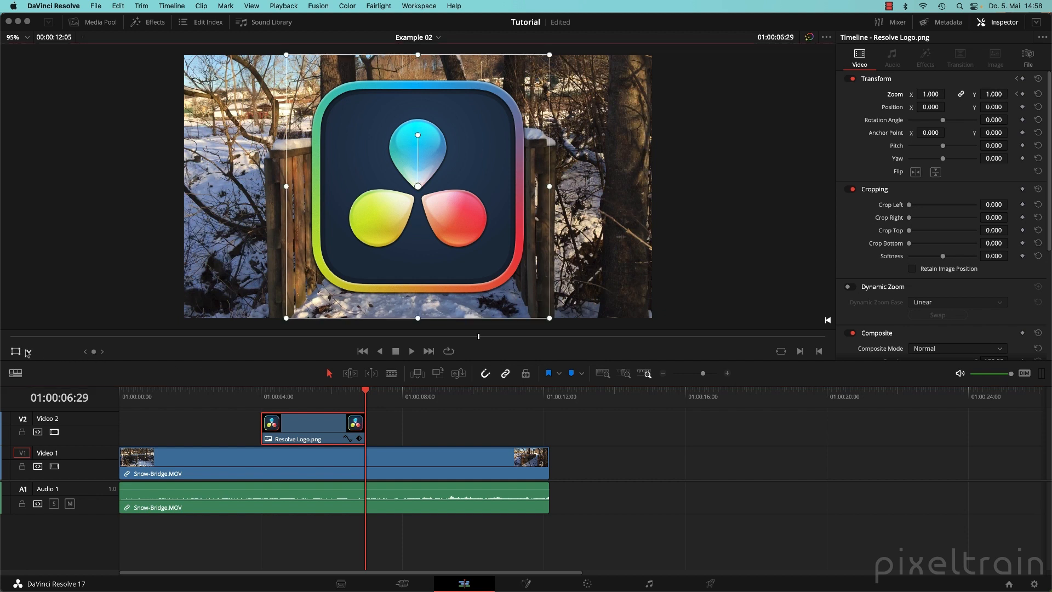
left_click(28, 352)
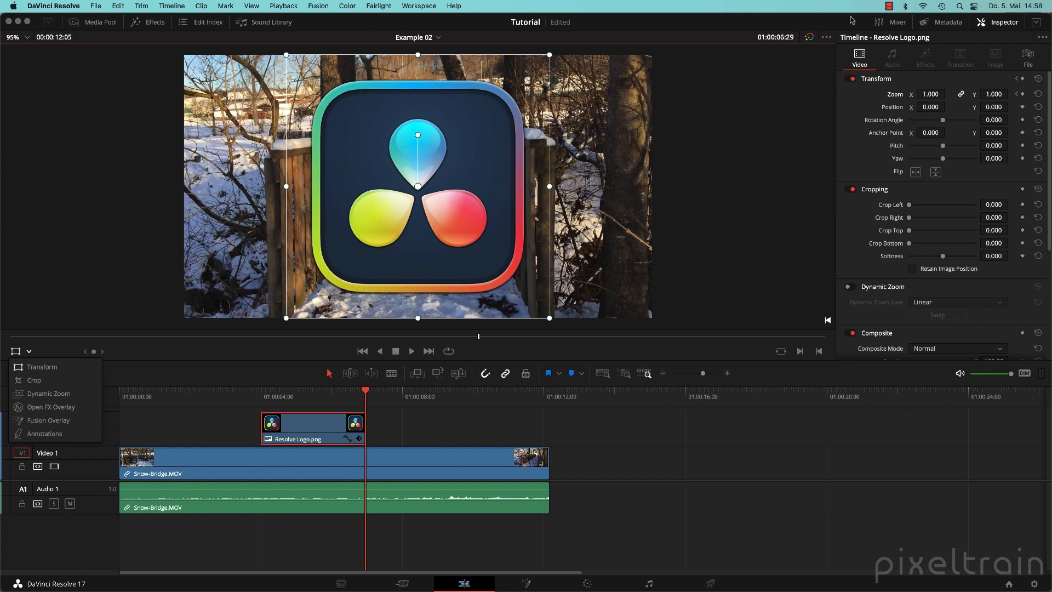
left_click(65, 367)
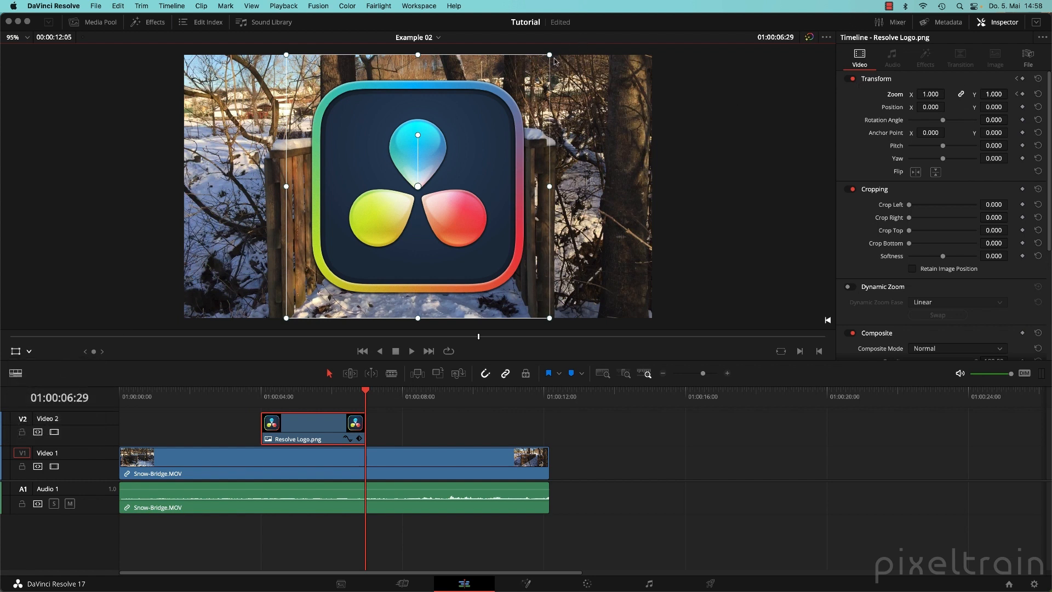
left_click_drag(550, 54, 467, 146)
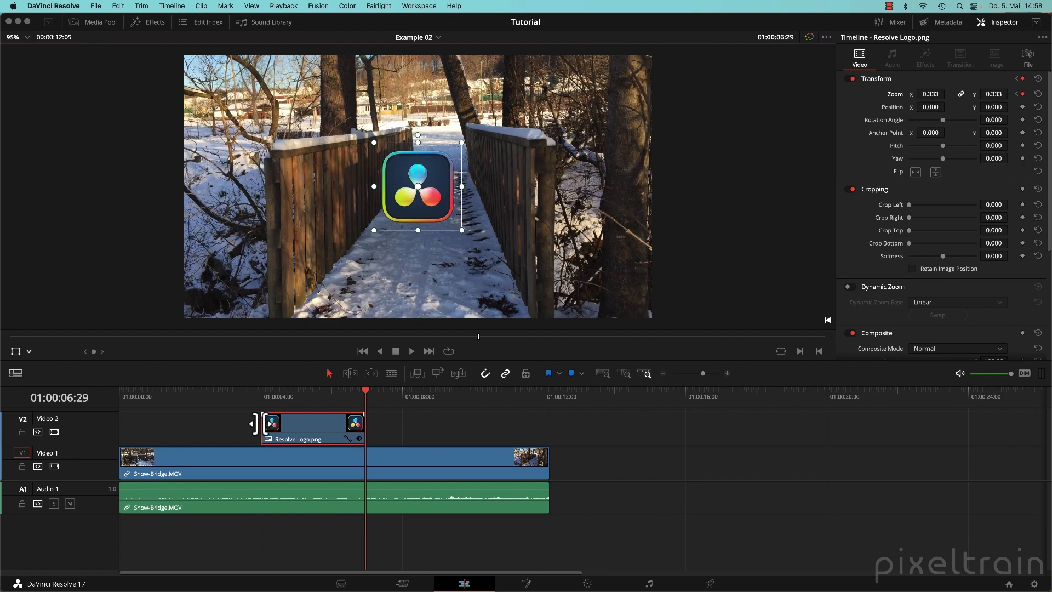
Scrub through the timeline to check the logo shrinking animation.
mouse_move(261, 396)
left_mouse_down()
mouse_move(359, 403)
mouse_move(260, 404)
left_mouse_up()
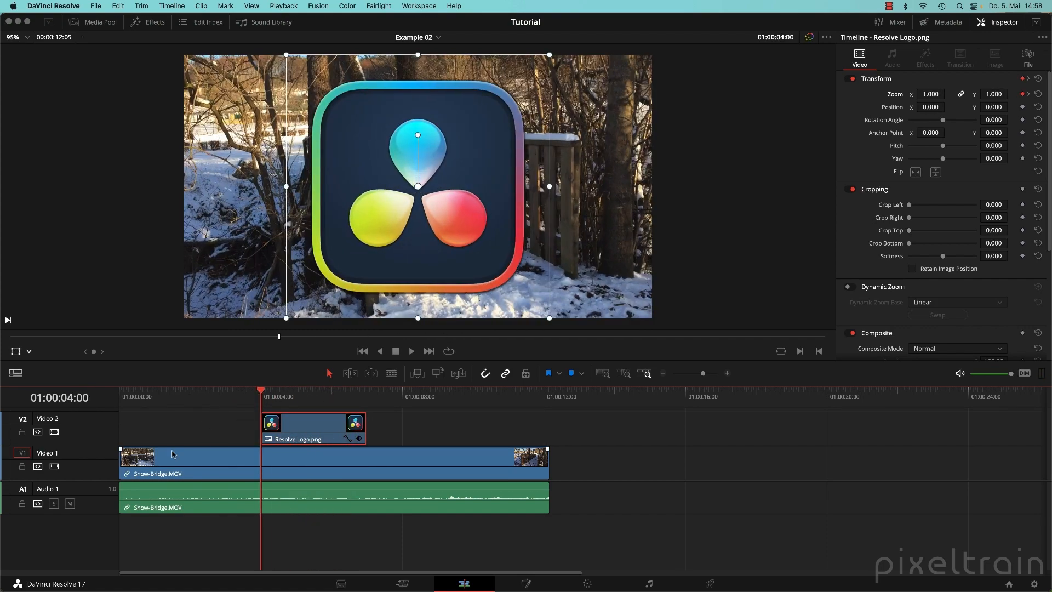
scroll(88, 482, "up", 1)
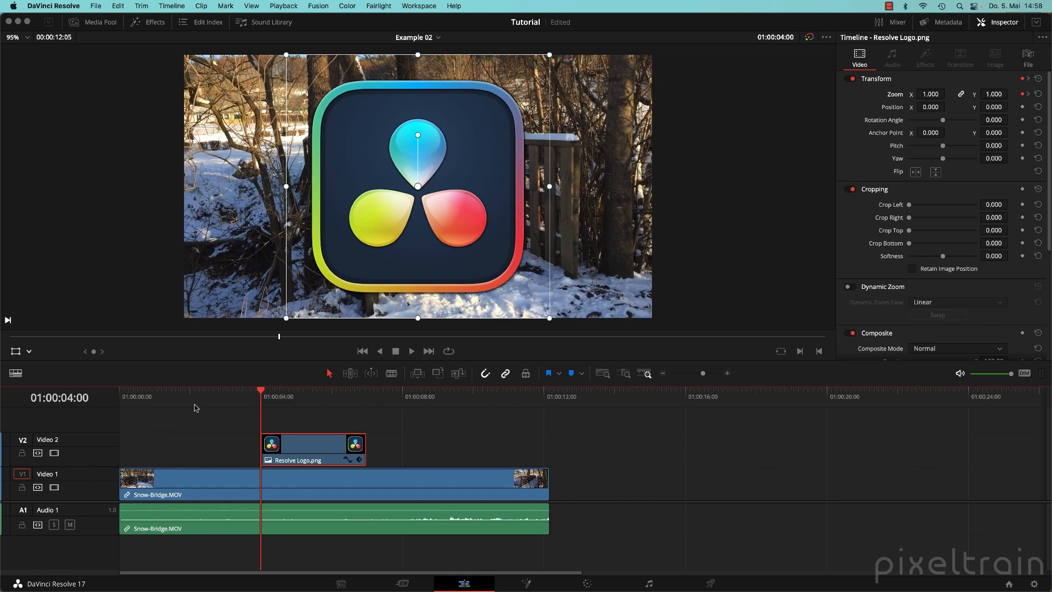
left_click_drag(286, 404, 415, 407)
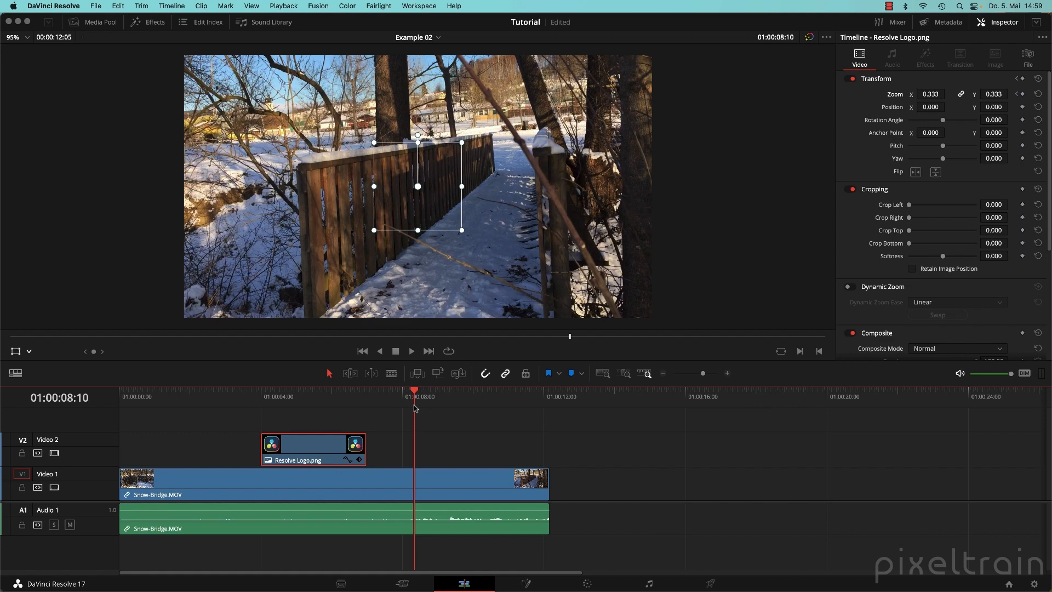
left_click(520, 445)
left_click(183, 405)
left_click(487, 396)
left_click_drag(497, 395, 227, 393)
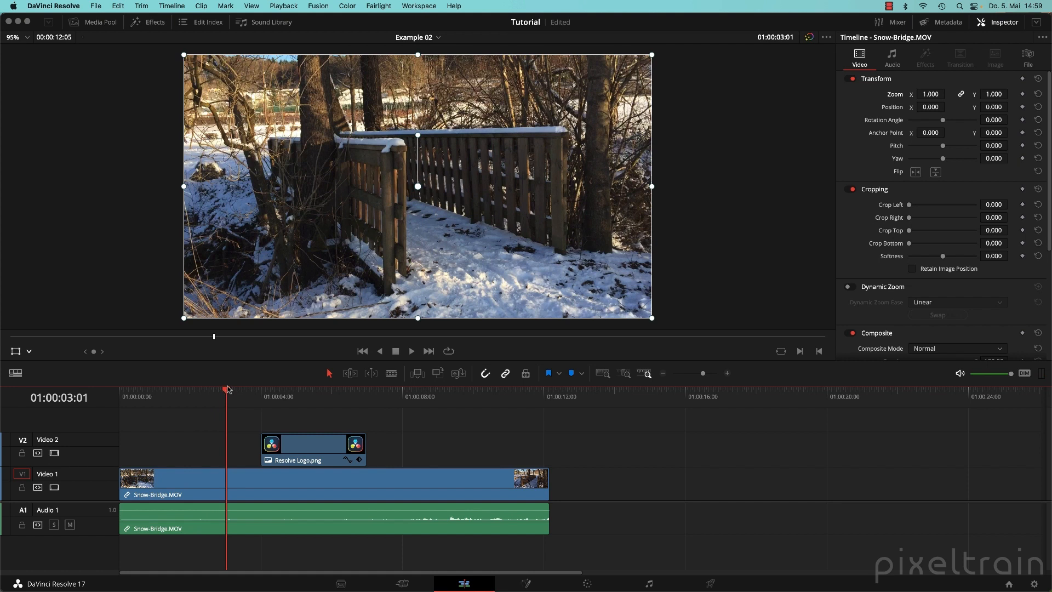
Check the logo's zoom at 01:00:06:09, glancing at the Fusion page and back.
left_click(525, 585)
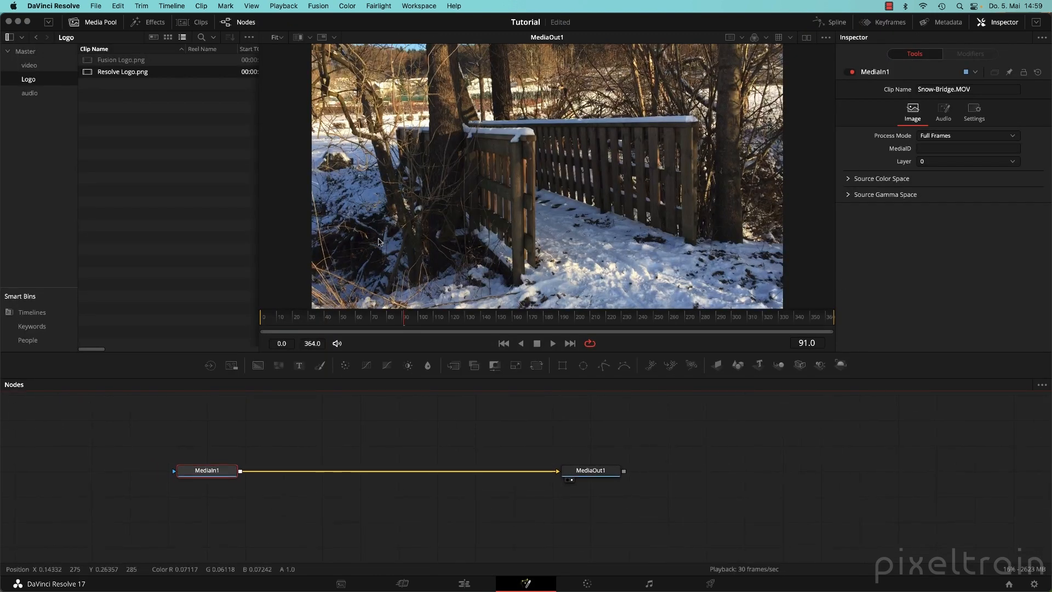
left_click(466, 584)
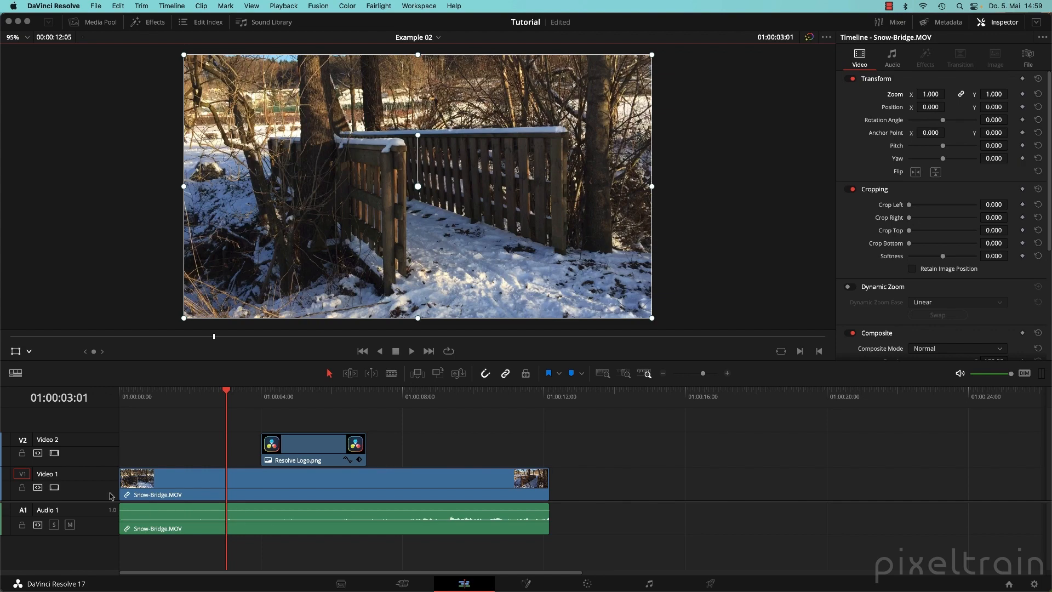
left_click(342, 398)
left_click_drag(342, 399, 309, 398)
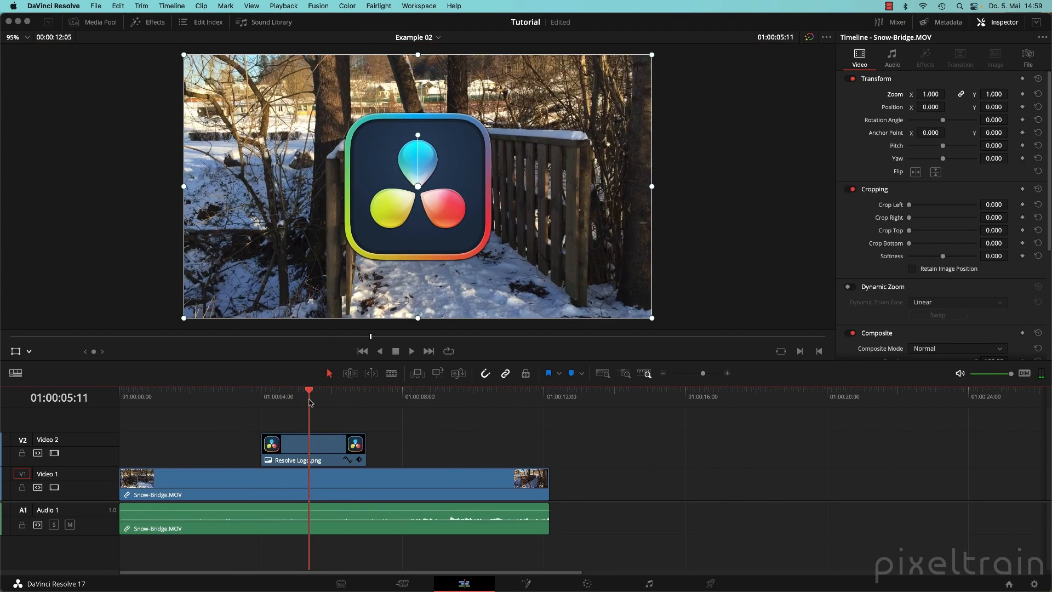
left_click(475, 117)
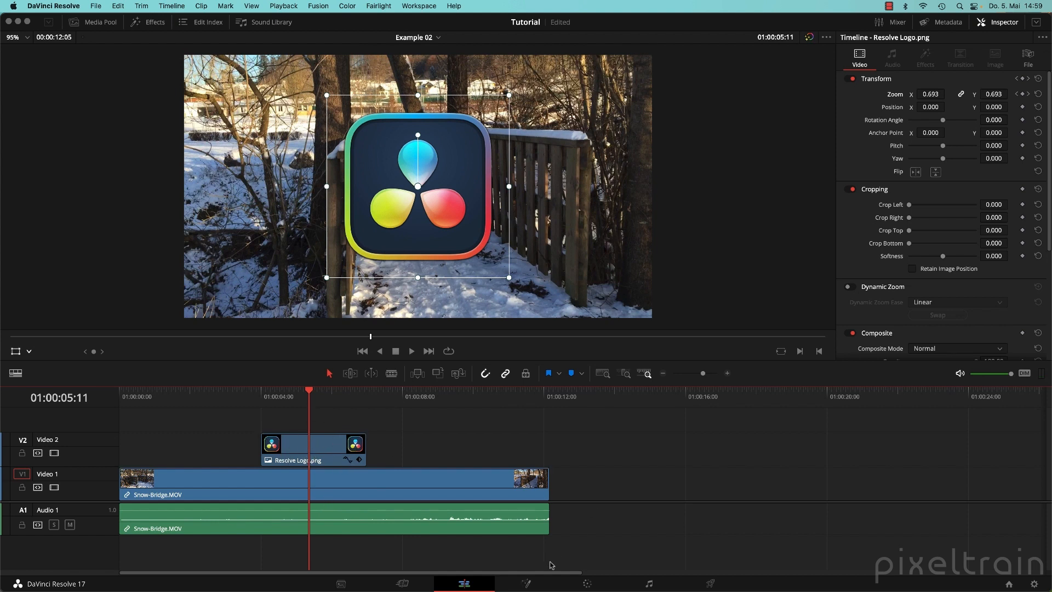
left_click(526, 583)
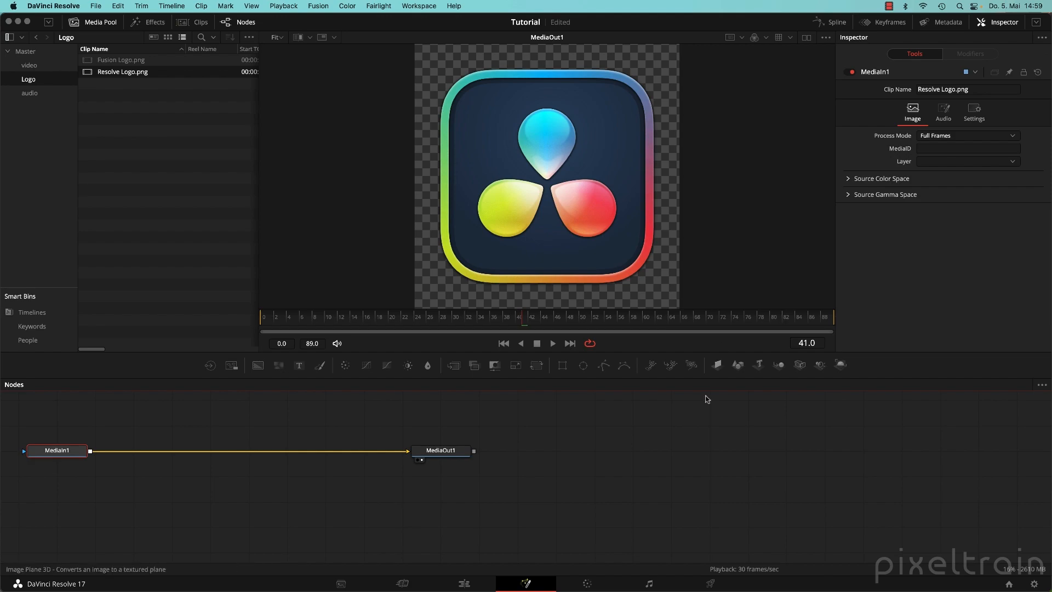
left_click(464, 583)
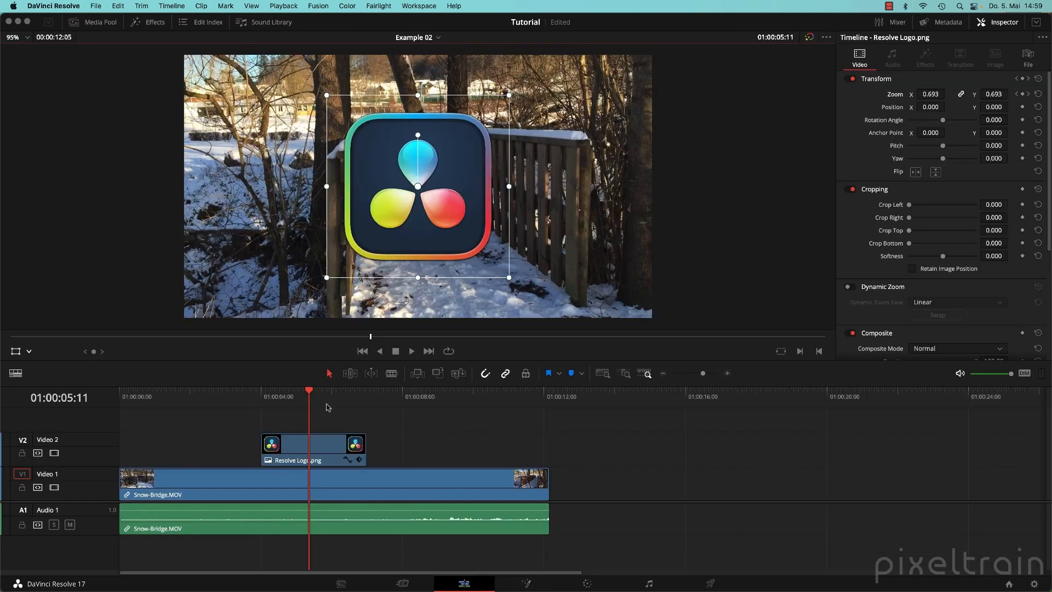
Turn off the transform overlay, scrub to the zoomed logo, and show the Media Pool bins.
left_click_drag(343, 394, 229, 391)
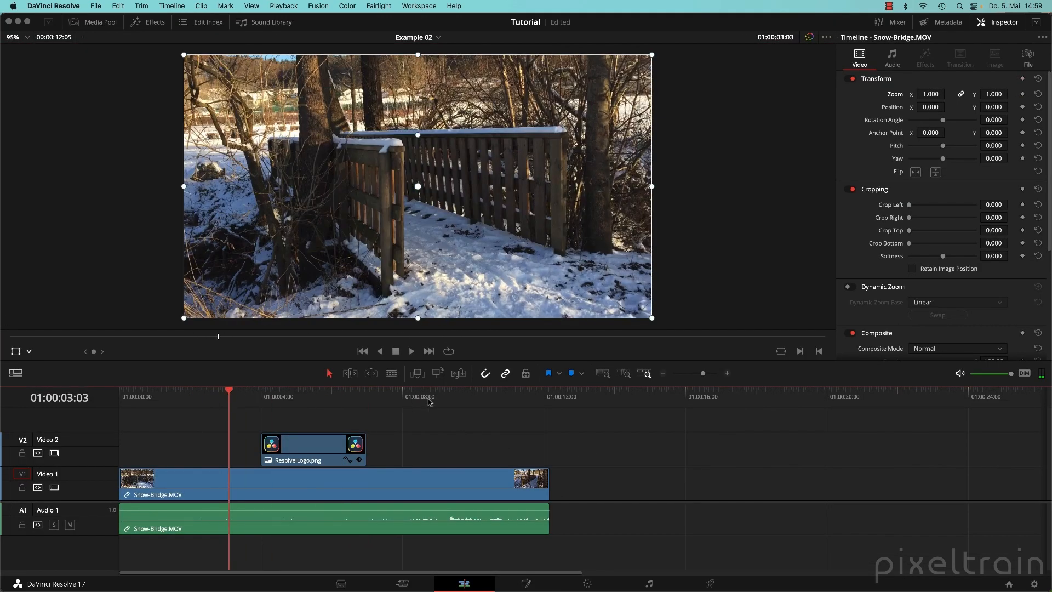
left_click(19, 355)
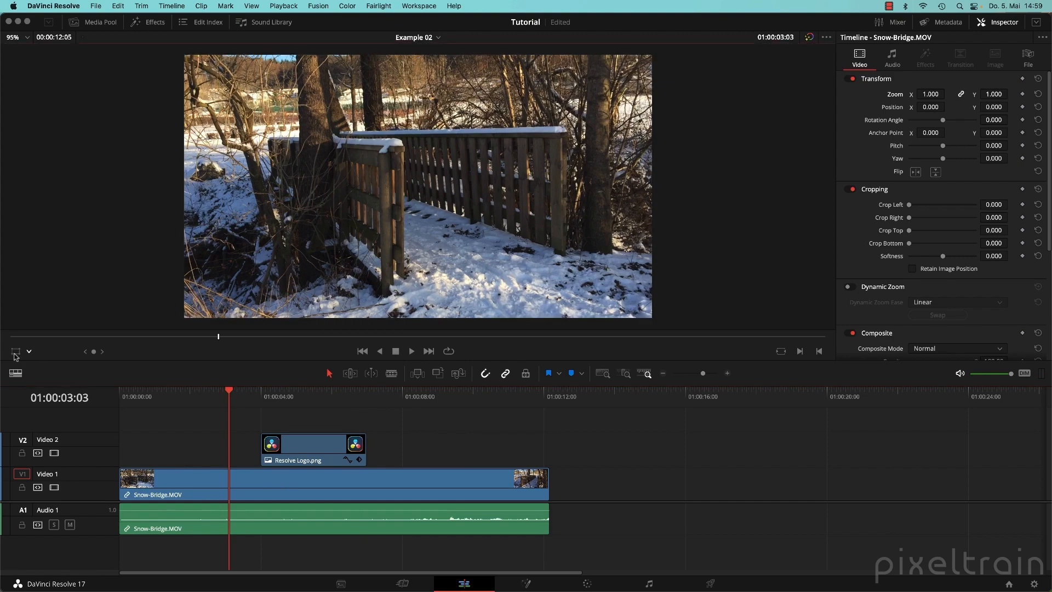
left_click_drag(217, 394, 317, 396)
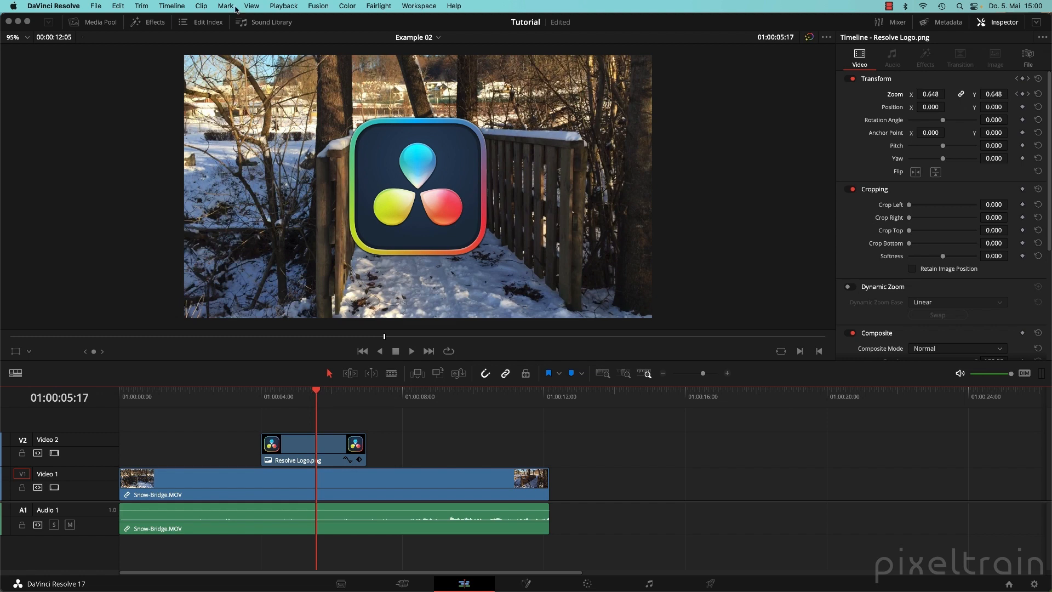
left_click(92, 25)
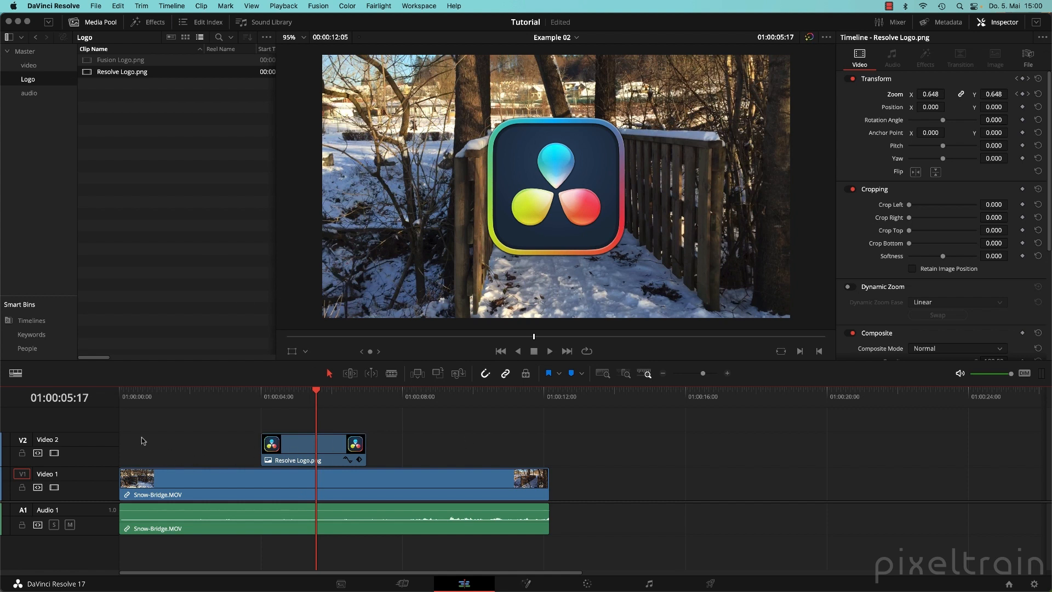
Merge the logo clip on V2 and the snow-bridge clip on V1 into a new Fusion Clip 1.
left_click_drag(140, 434, 463, 491)
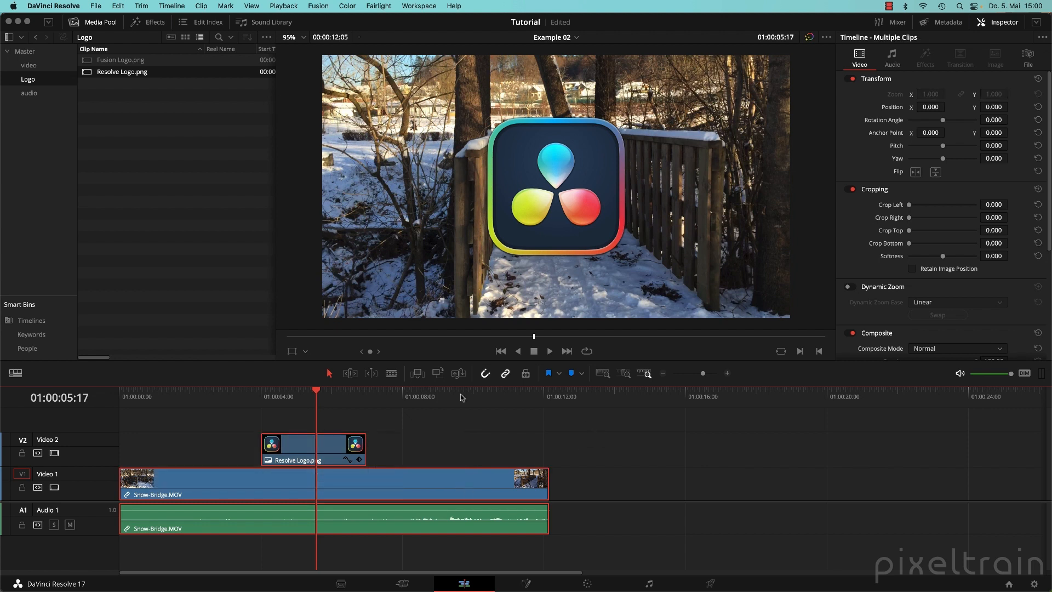
right_click(339, 449)
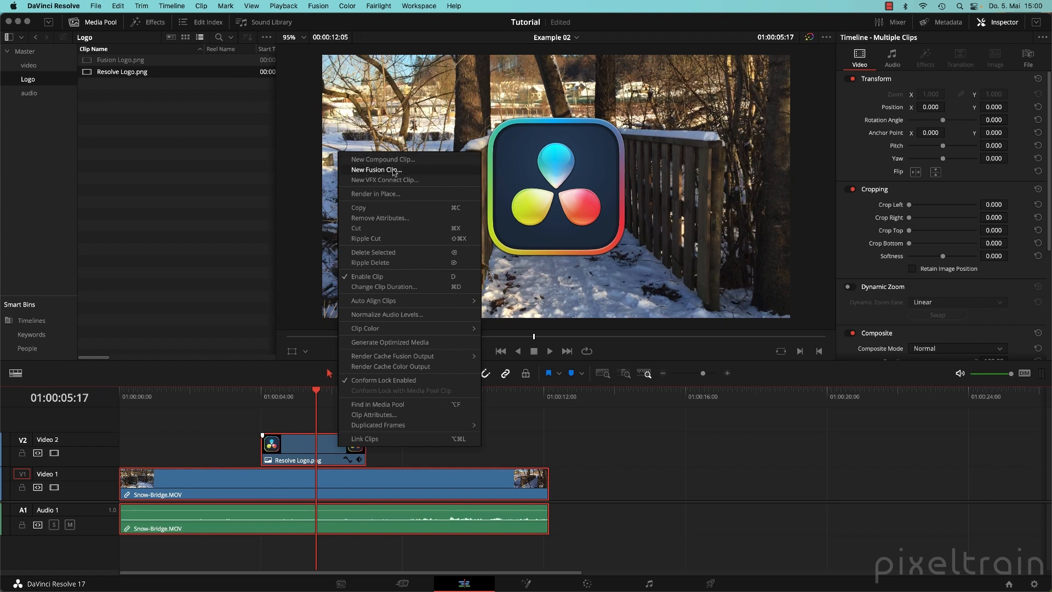
left_click(425, 171)
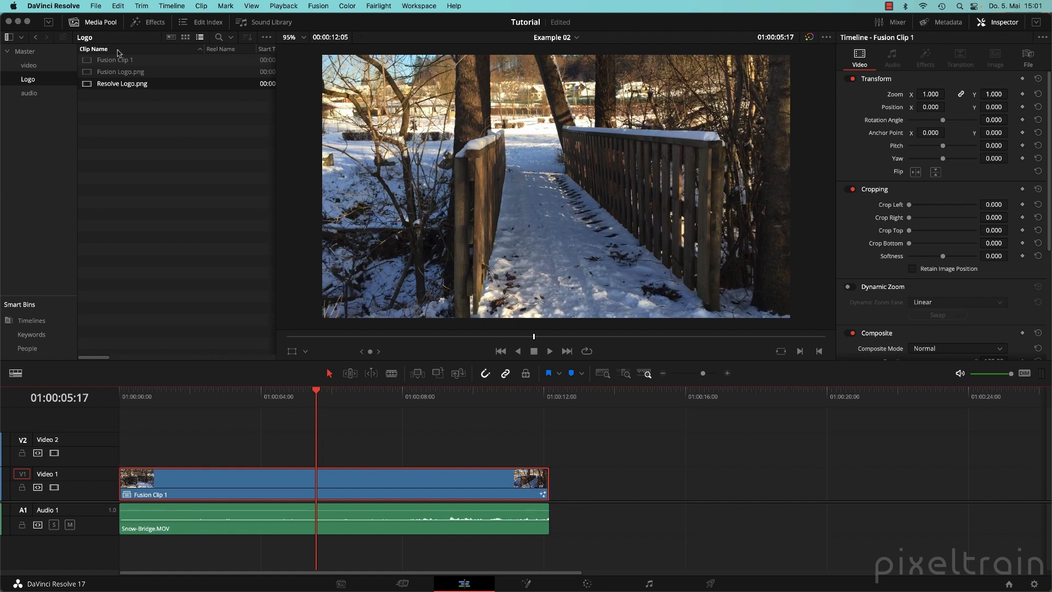
Rename Fusion Clip 1 in the Media Pool to 'Fusion Clip'.
left_click(102, 62)
left_click(113, 63)
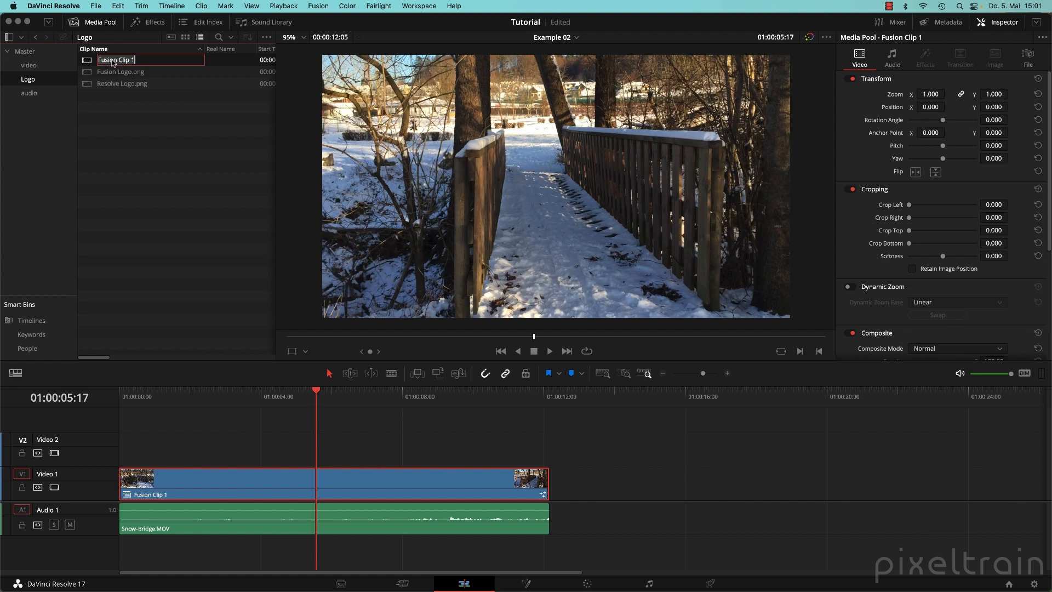
type("Fusion Clip")
key("Return")
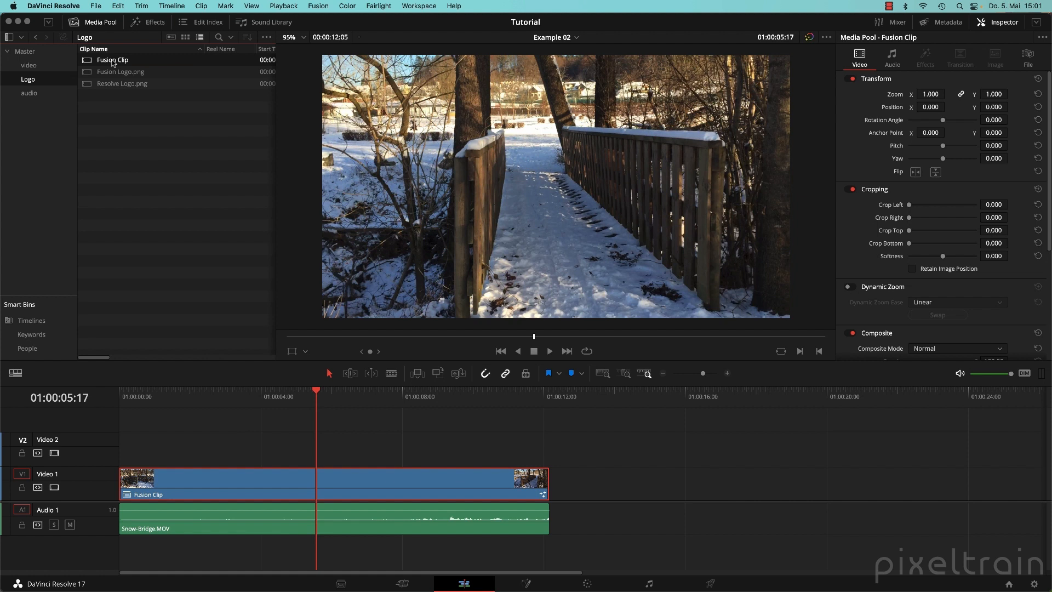
Create a new bin under Master named 'Fusion Stuff'.
right_click(31, 51)
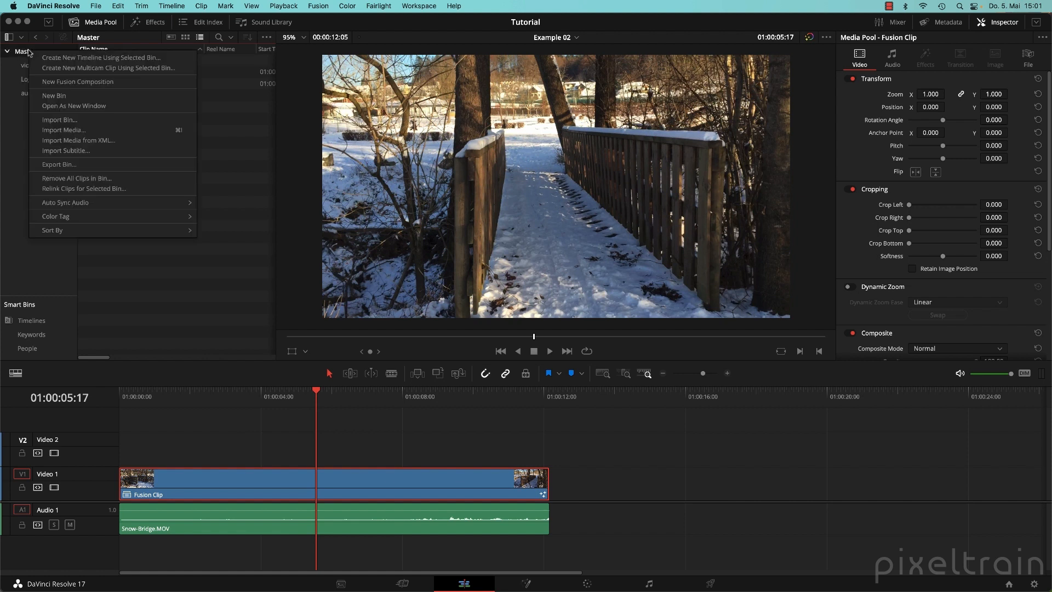
left_click(85, 96)
type("Fus")
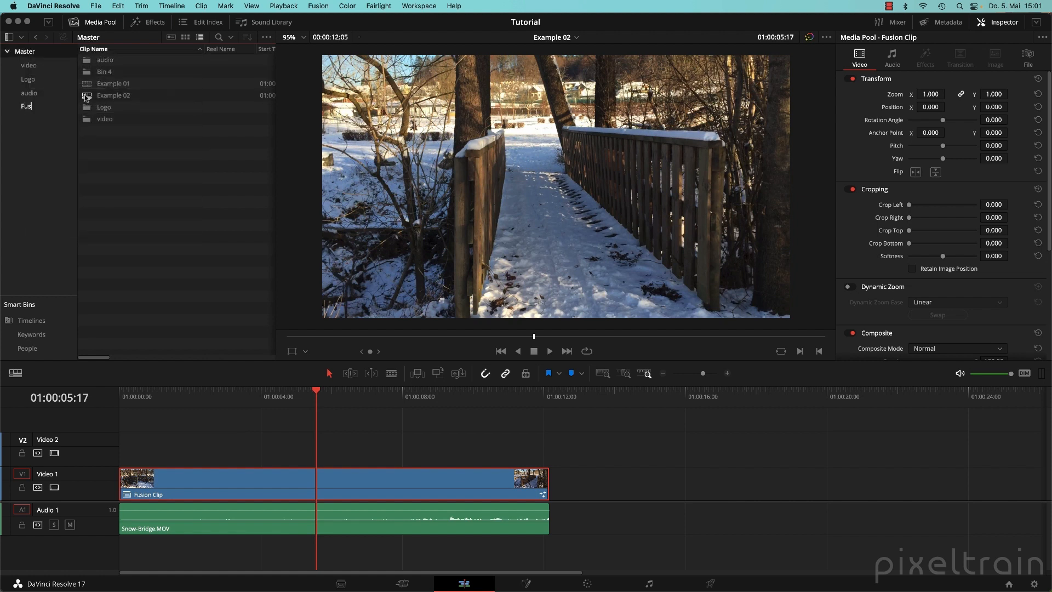
type("ion Stuff")
key("Return")
Move Fusion Clip from the Logo bin into the Fusion Stuff bin and check it there.
left_click(30, 80)
left_click_drag(92, 60, 67, 109)
left_click(41, 107)
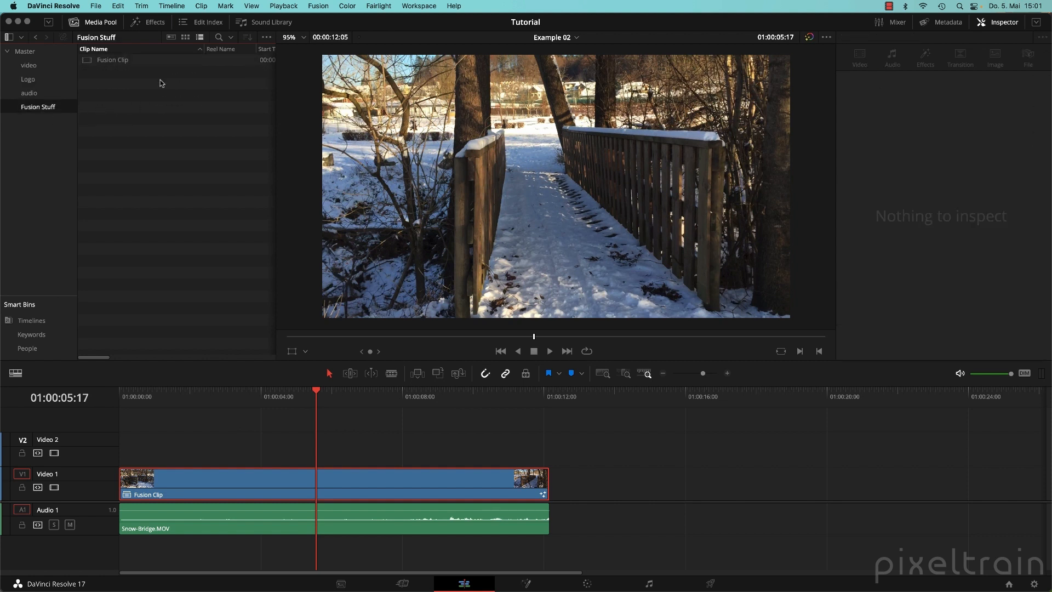
left_click(104, 61)
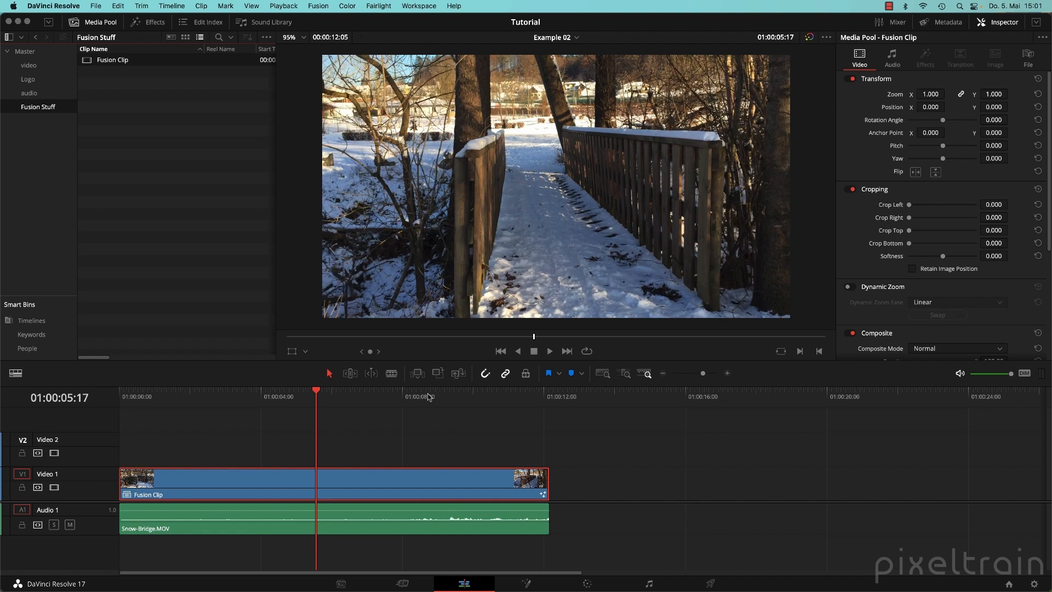
In the Fusion page with the Media Pool hidden, arrange MediaIn2 above Merge1 and MediaIn1 level with it.
left_click(526, 583)
left_click_drag(540, 439, 691, 468)
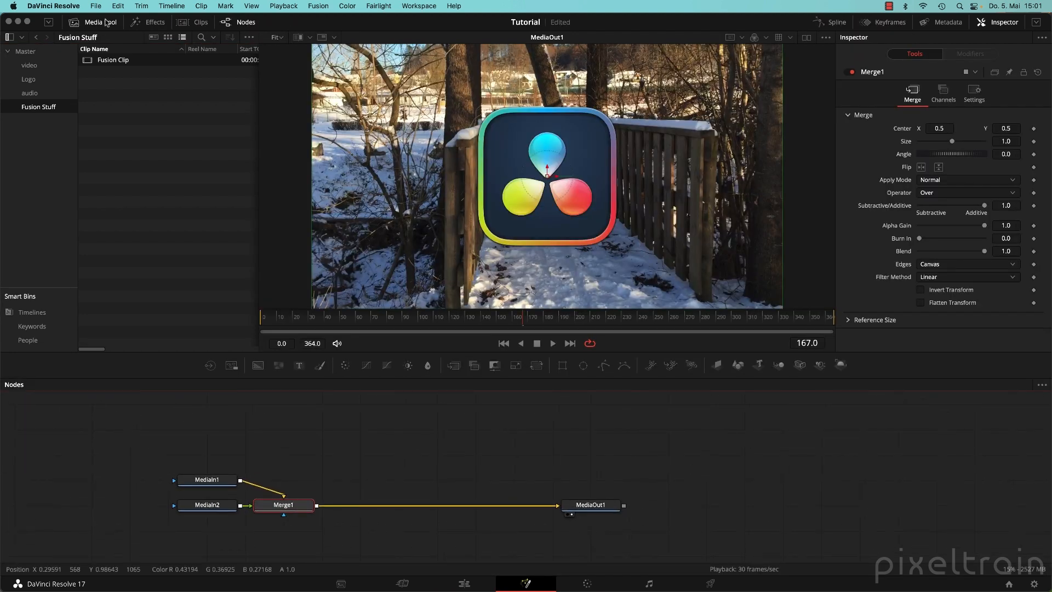
left_click(76, 22)
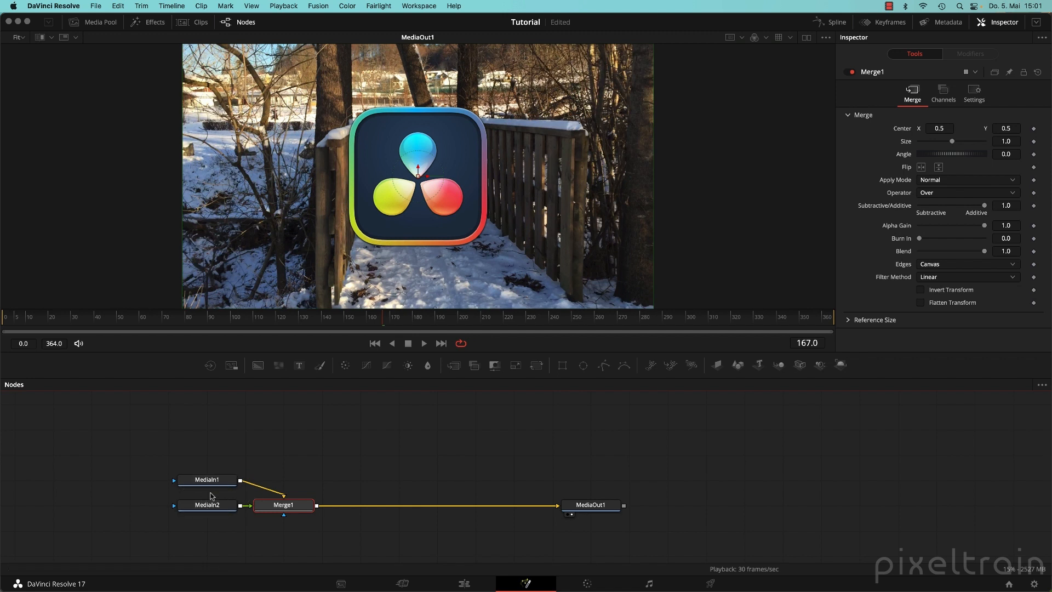
left_click_drag(220, 505, 296, 443)
left_click_drag(216, 484, 188, 507)
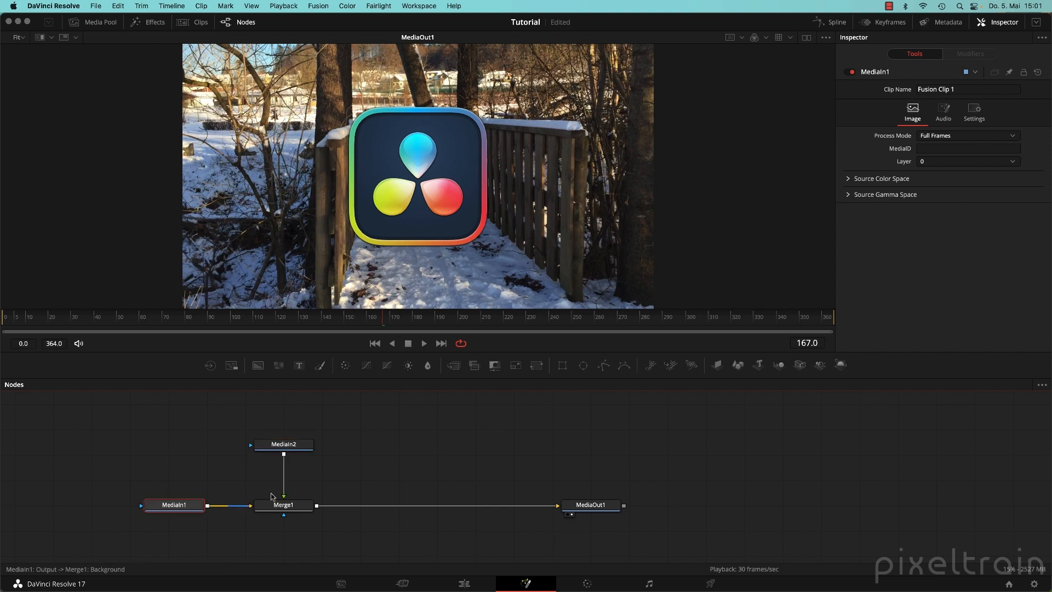
mouse_move(294, 451)
left_mouse_down()
mouse_move(299, 439)
mouse_move(299, 451)
left_mouse_up()
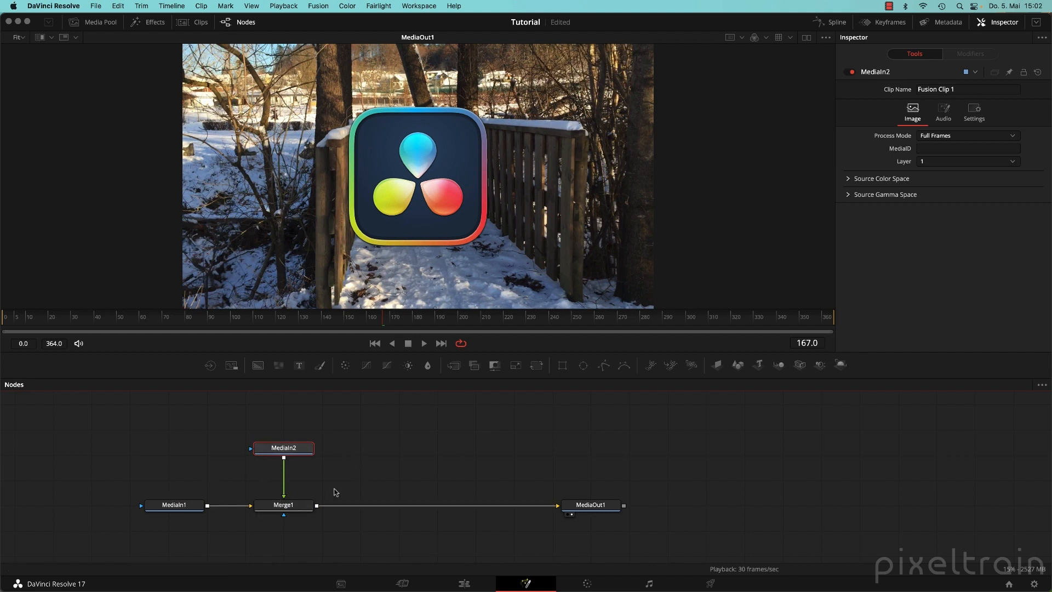
Preview MediaIn1 and rename it to 'Bridge'.
key("1")
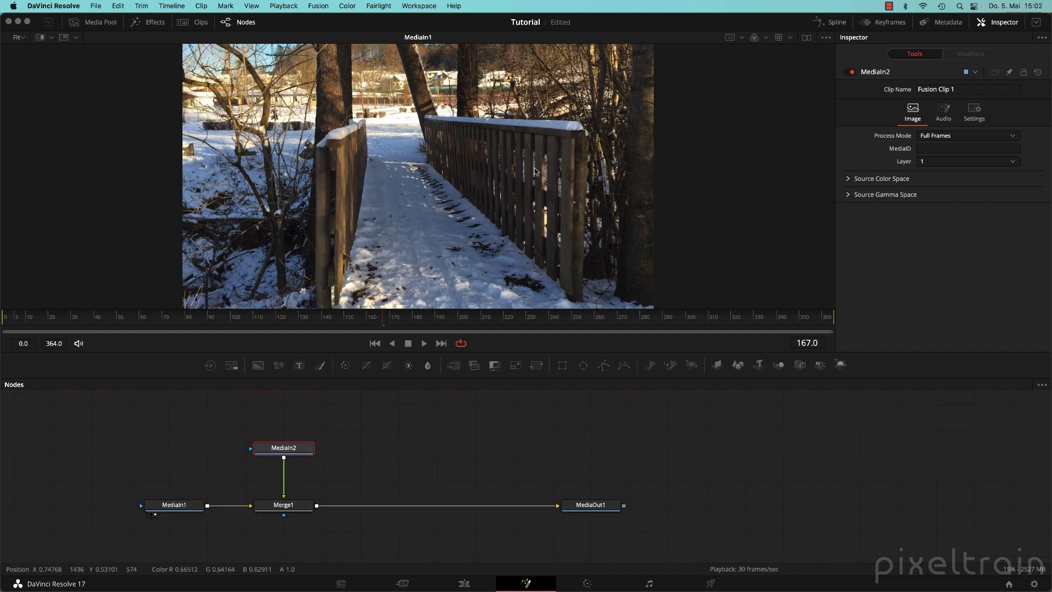
left_click(178, 511)
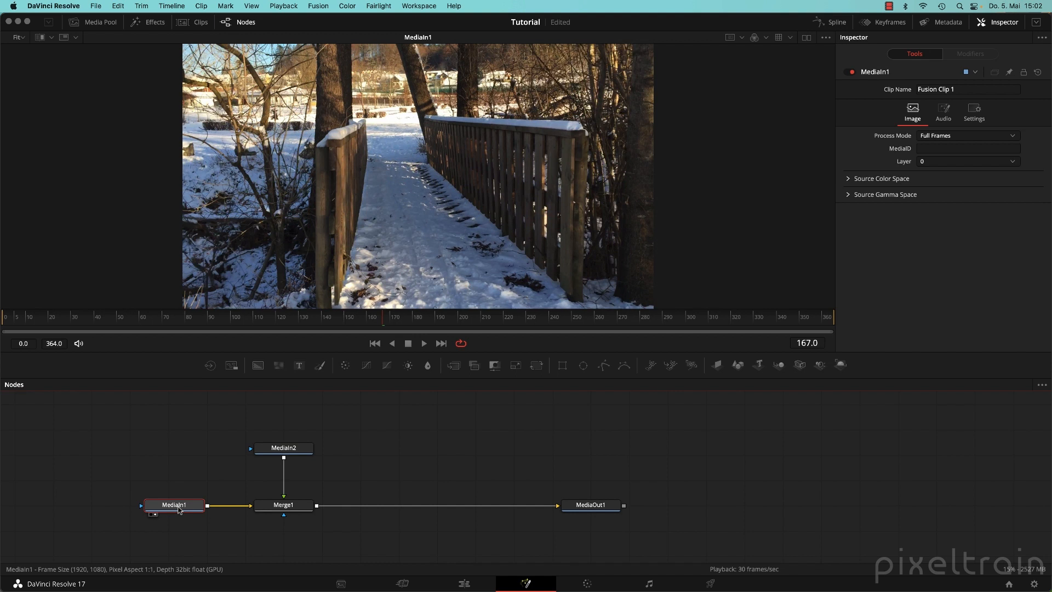
right_click(179, 510)
left_click(218, 417)
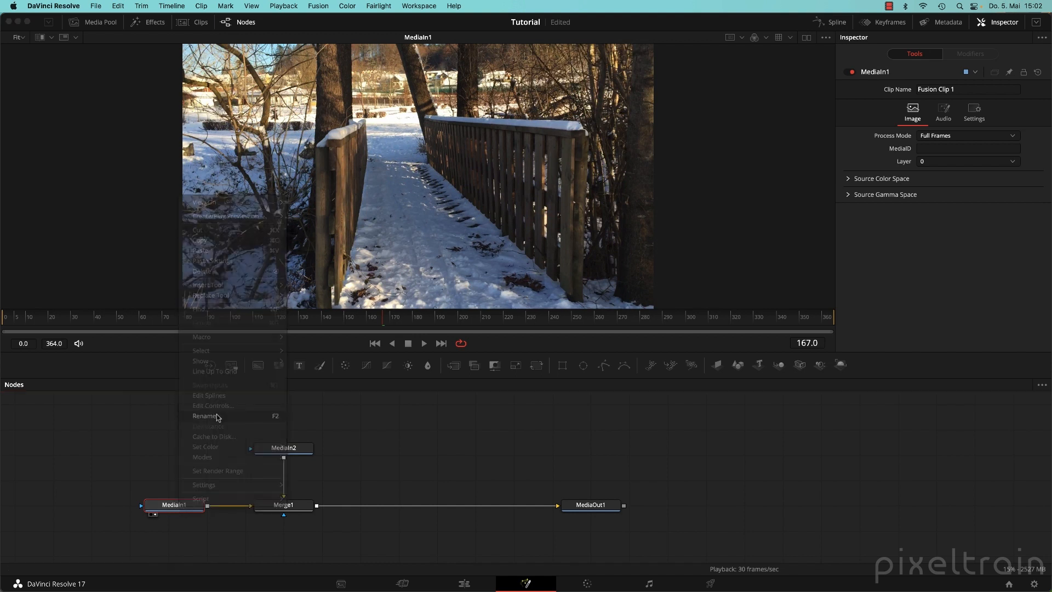
type("Bridge")
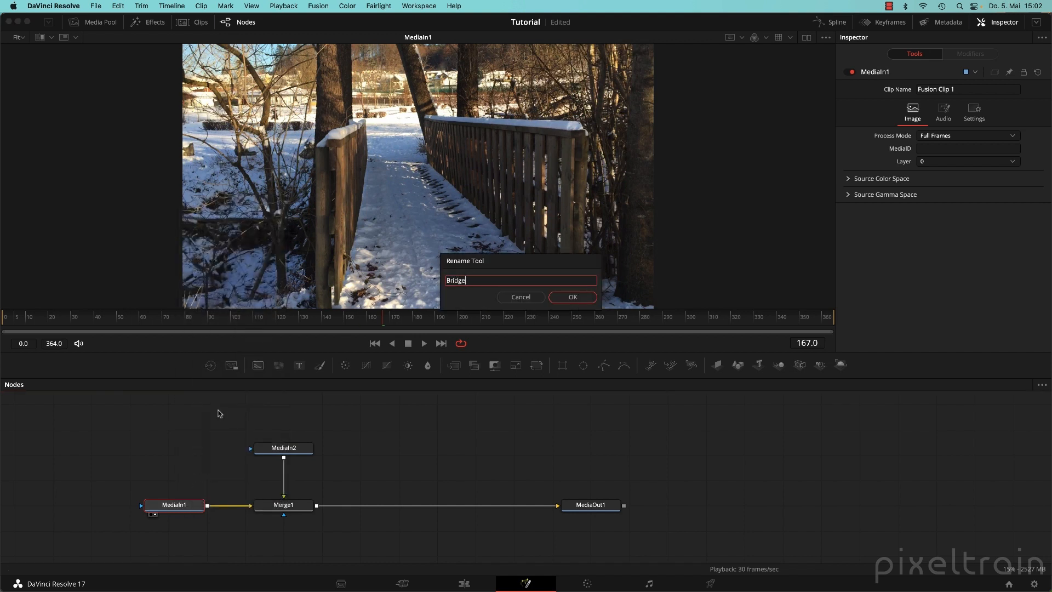
key("Return")
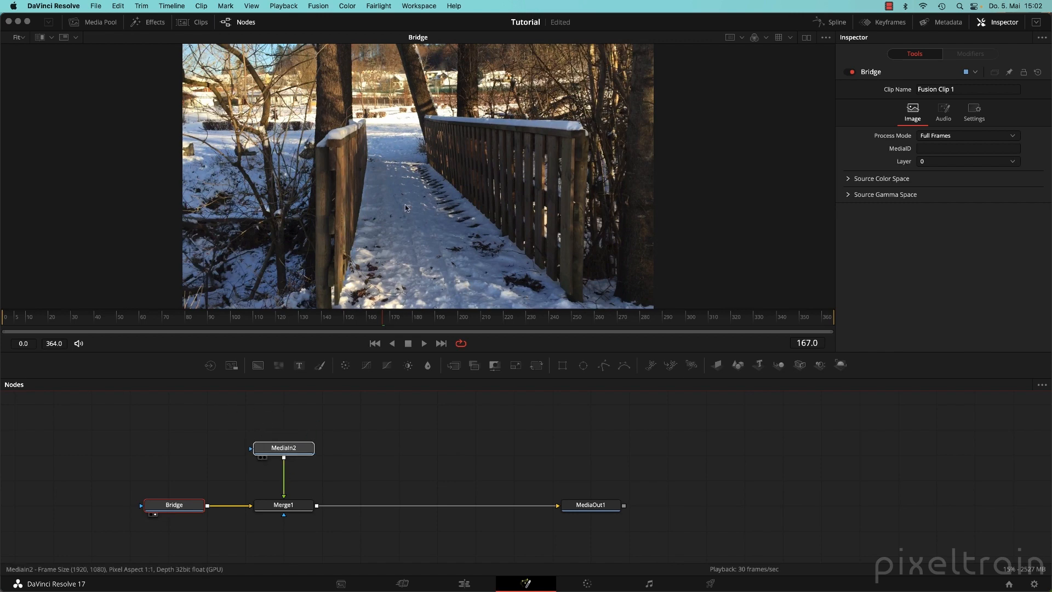
Rename the MediaIn2 logo node to 'Logo' and show the Merge1 result in the viewer.
key("1")
left_click(279, 448)
right_click(283, 452)
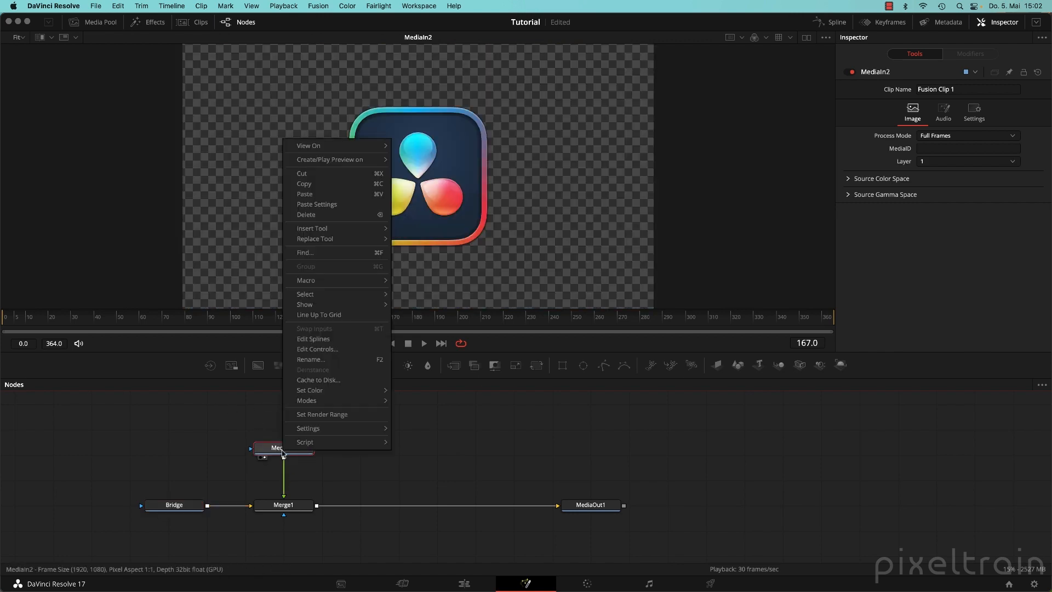
left_click(322, 361)
type("Logo")
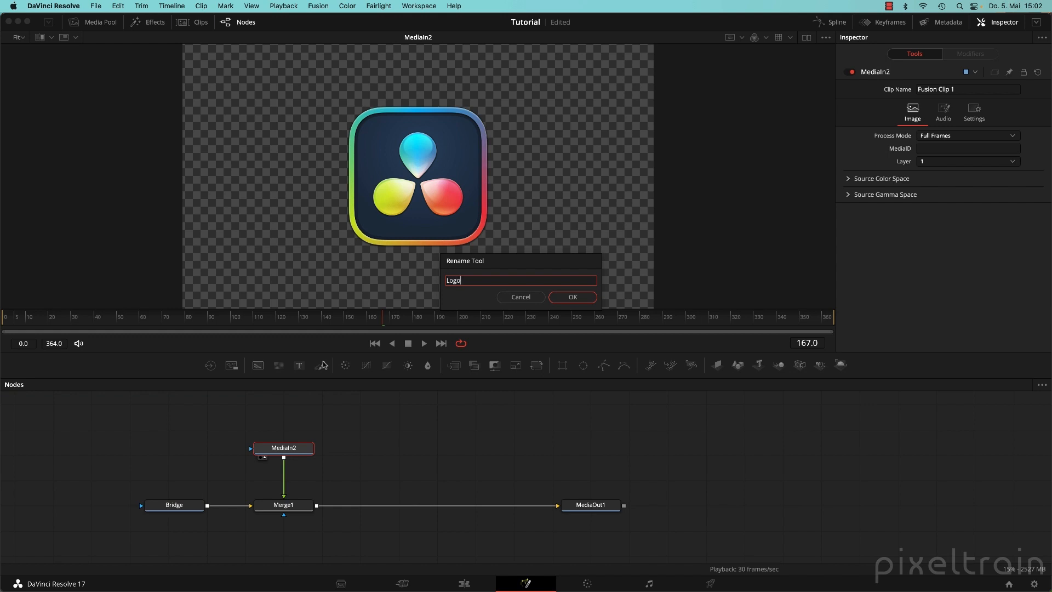
key("Return")
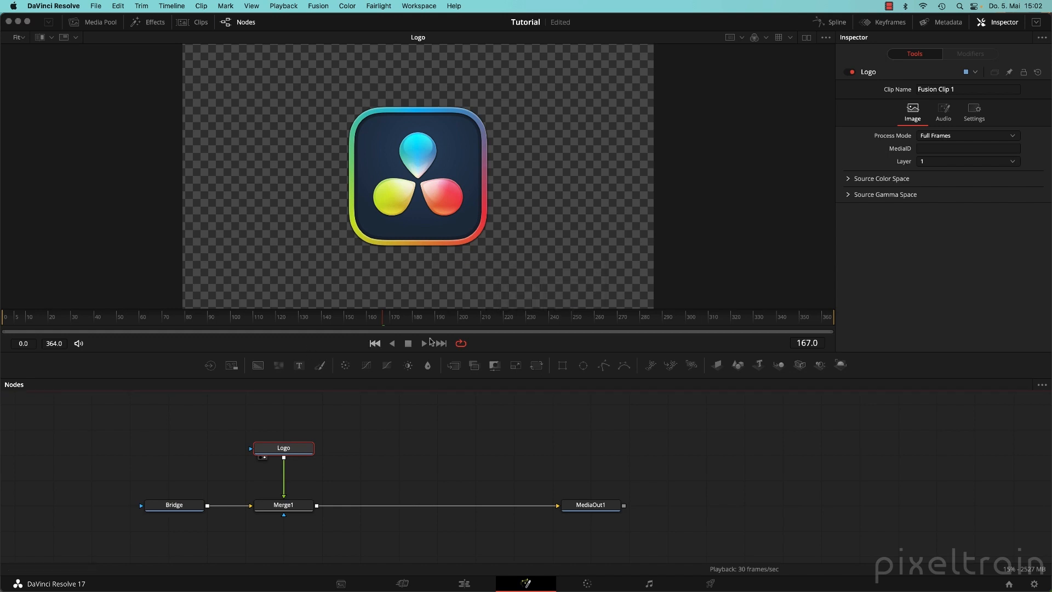
left_click_drag(284, 505, 507, 230)
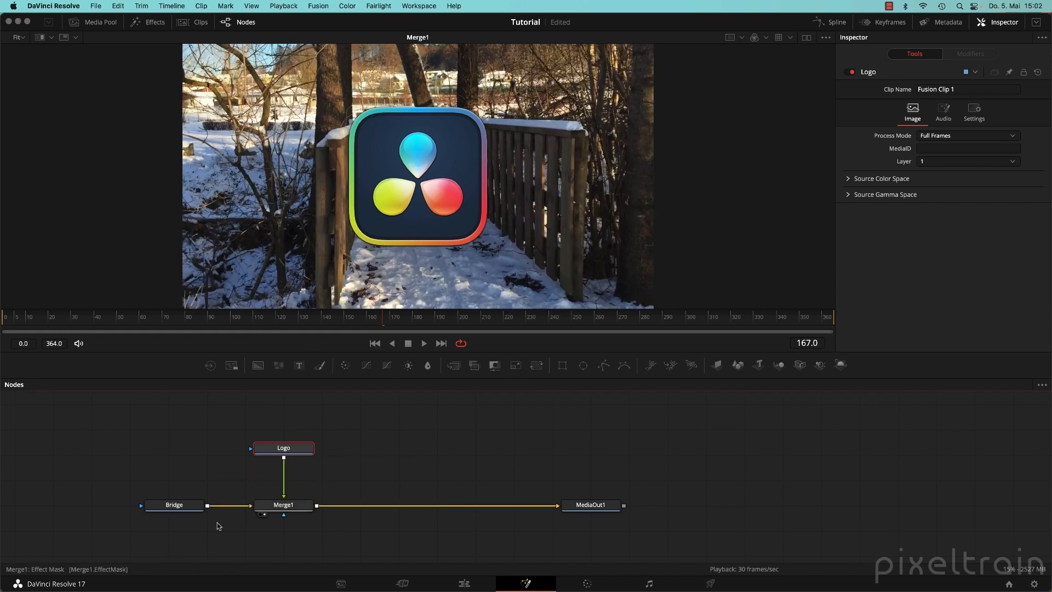
left_click_drag(78, 431, 371, 527)
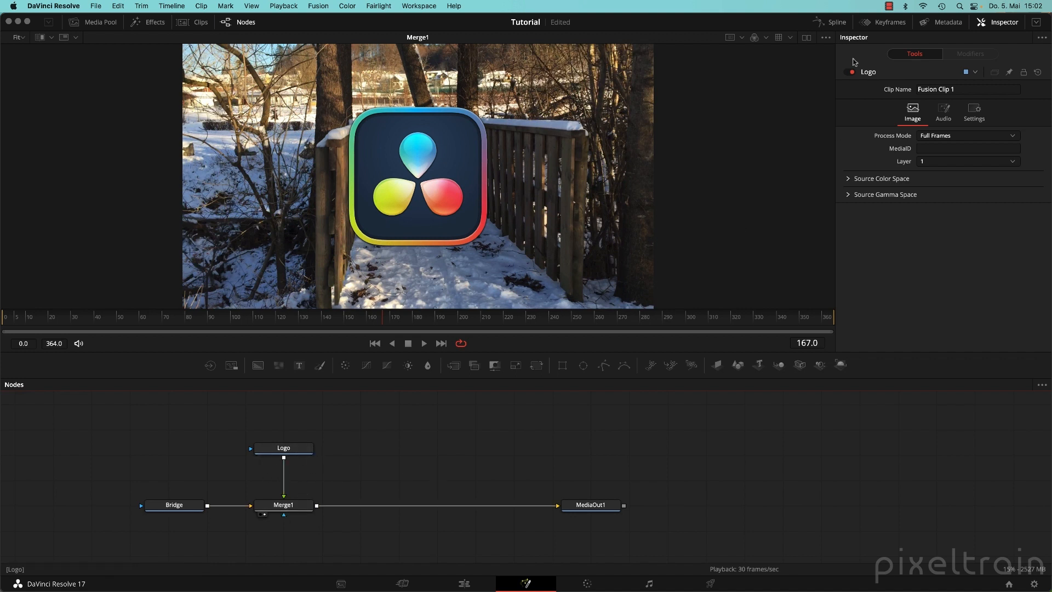
Compare the Bridge, Logo and Merge1 ranges in the keyframes timing view.
left_click(884, 22)
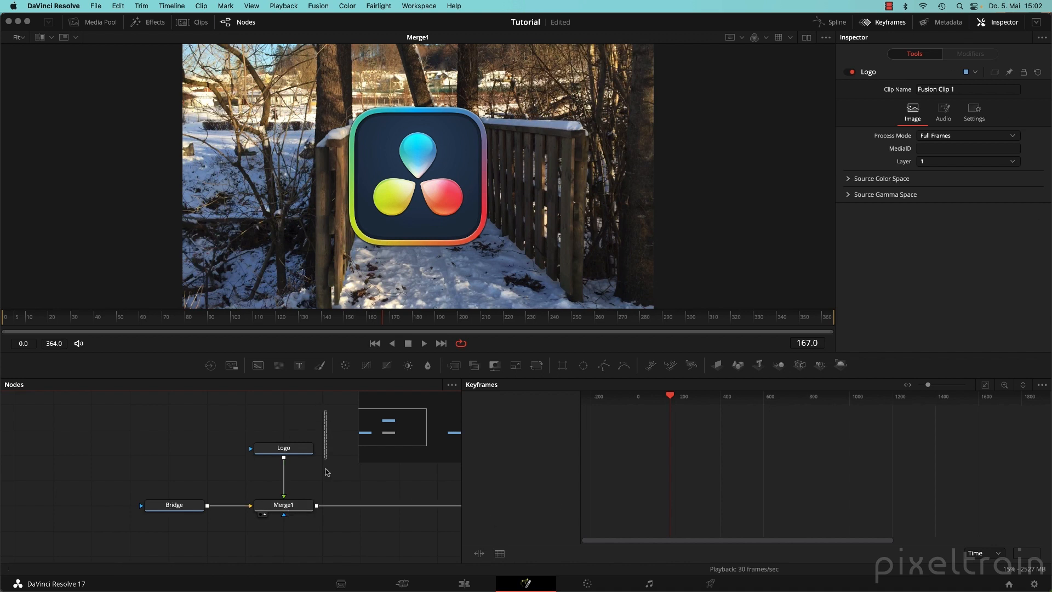
left_click_drag(329, 411, 131, 549)
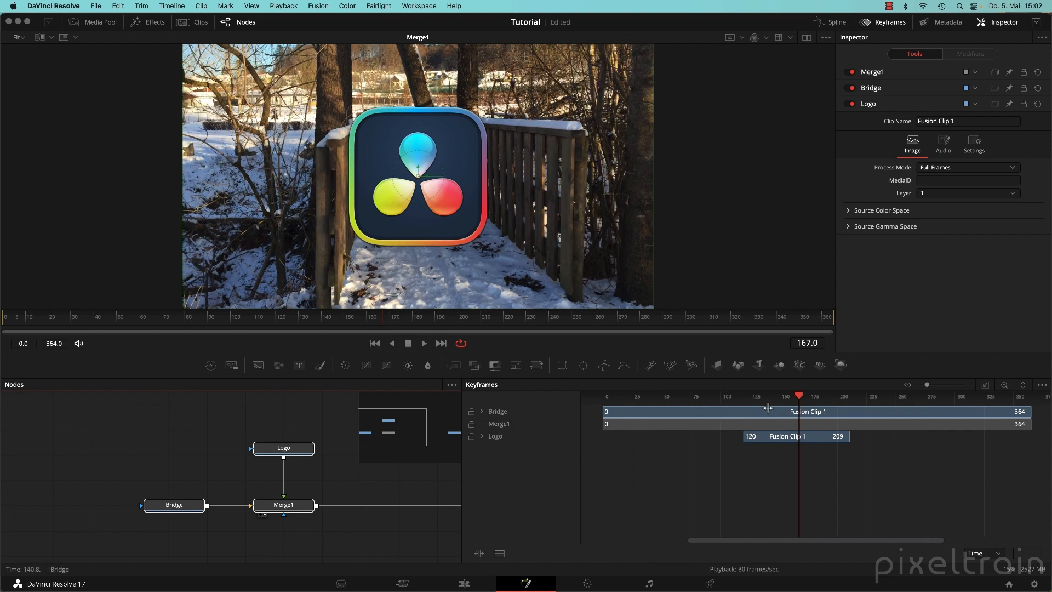
left_click(872, 23)
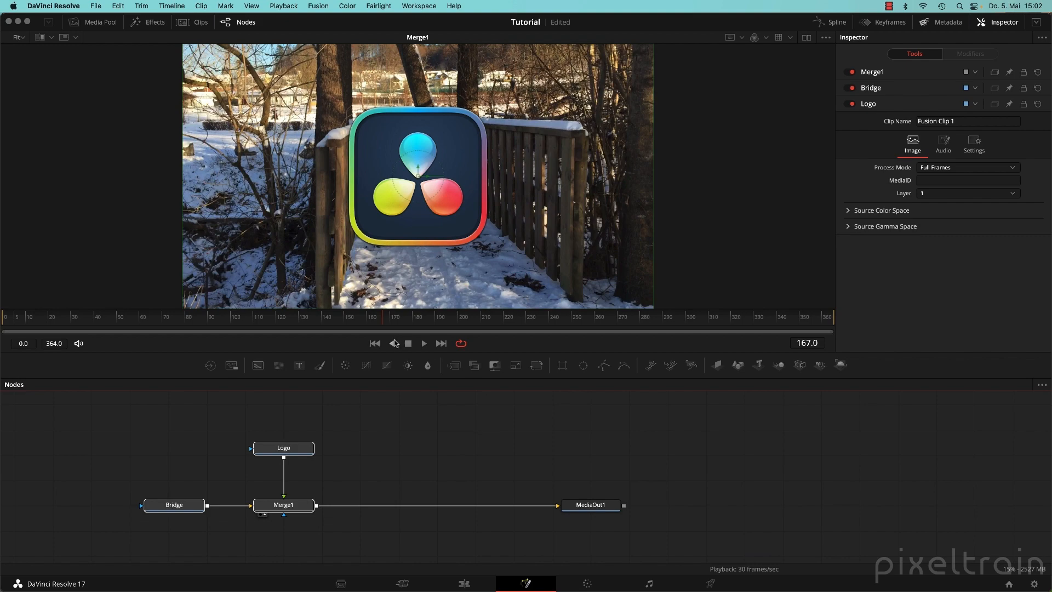
Play the composition from the first frame and stop at frame 237.
left_click(375, 343)
left_click(424, 343)
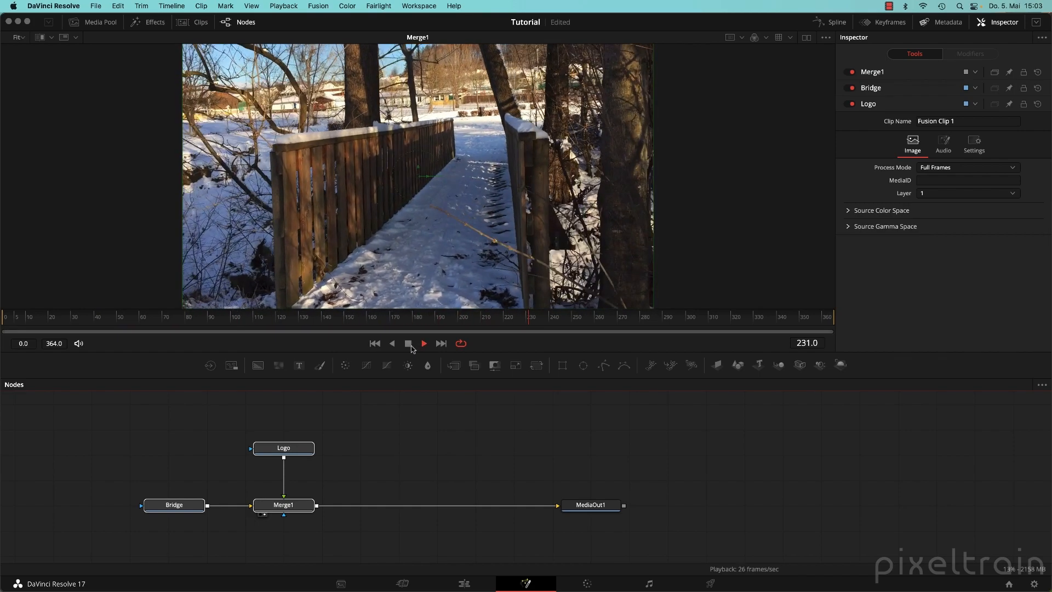
left_click(409, 344)
Compare the Logo and Bridge layer settings, save the project and return to the Edit page.
left_click(583, 531)
left_click(294, 450)
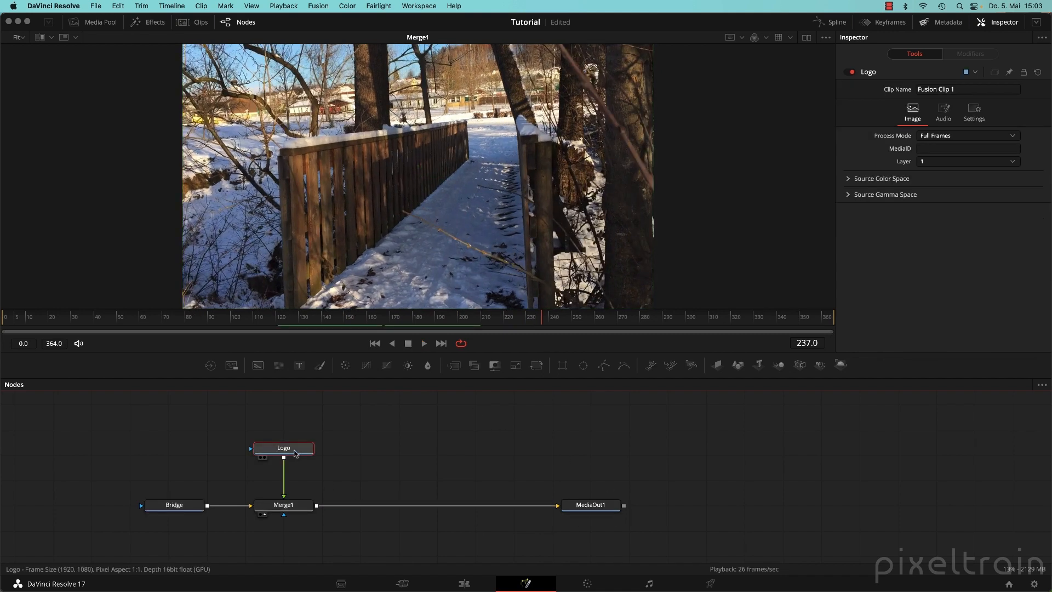
left_click(165, 507)
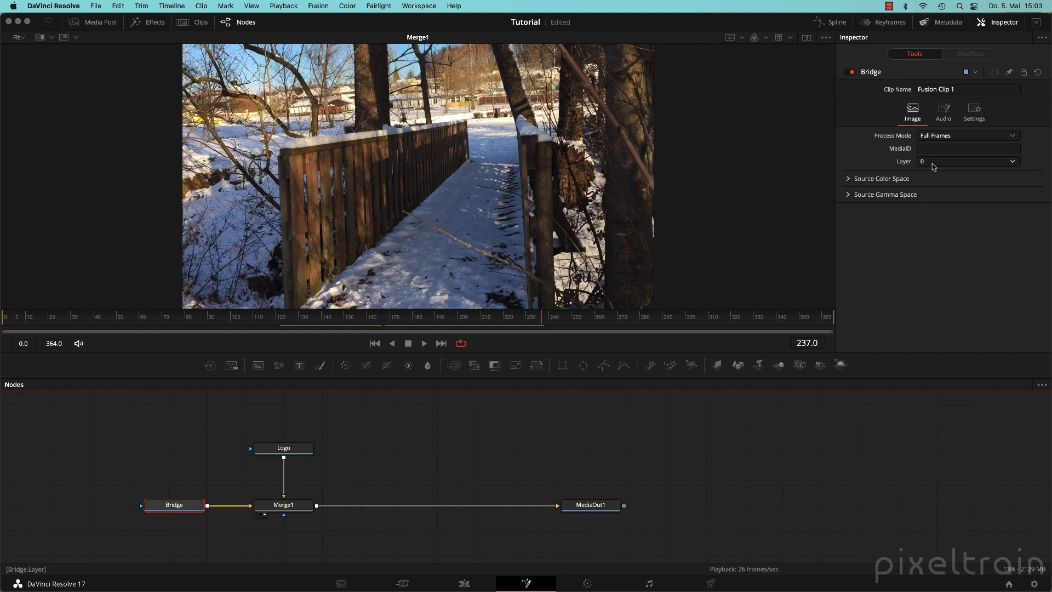
left_click(283, 449)
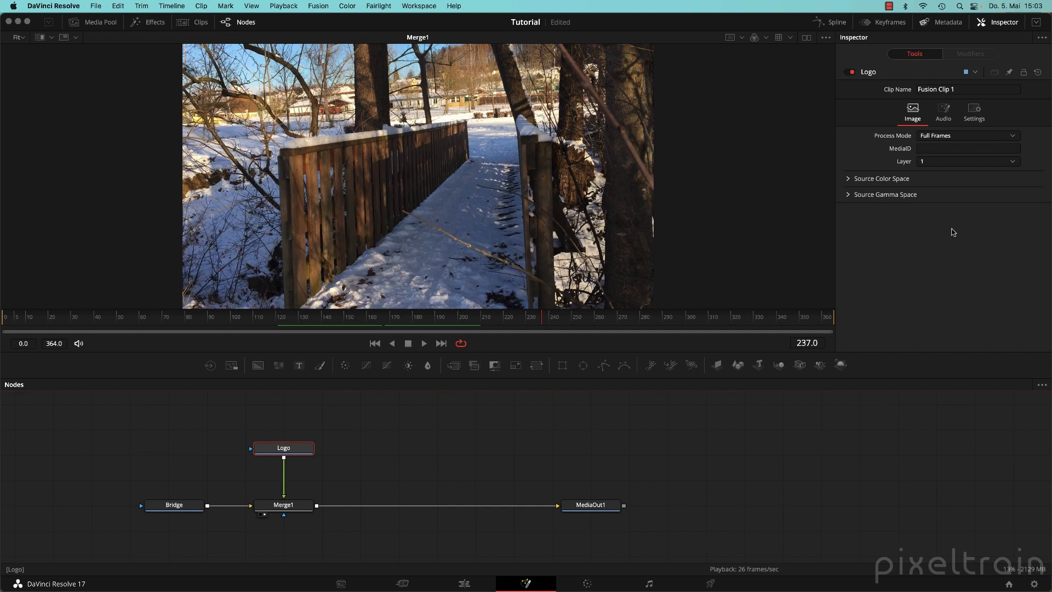
key("super+s")
left_click(464, 584)
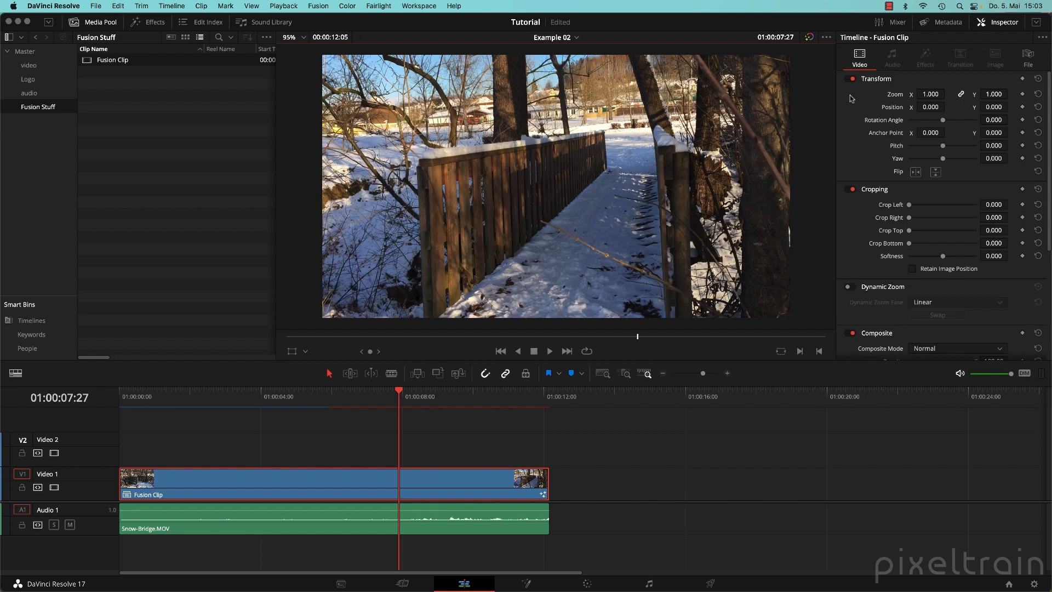
Recheck the Logo and Bridge node settings on the Fusion page.
left_click(526, 583)
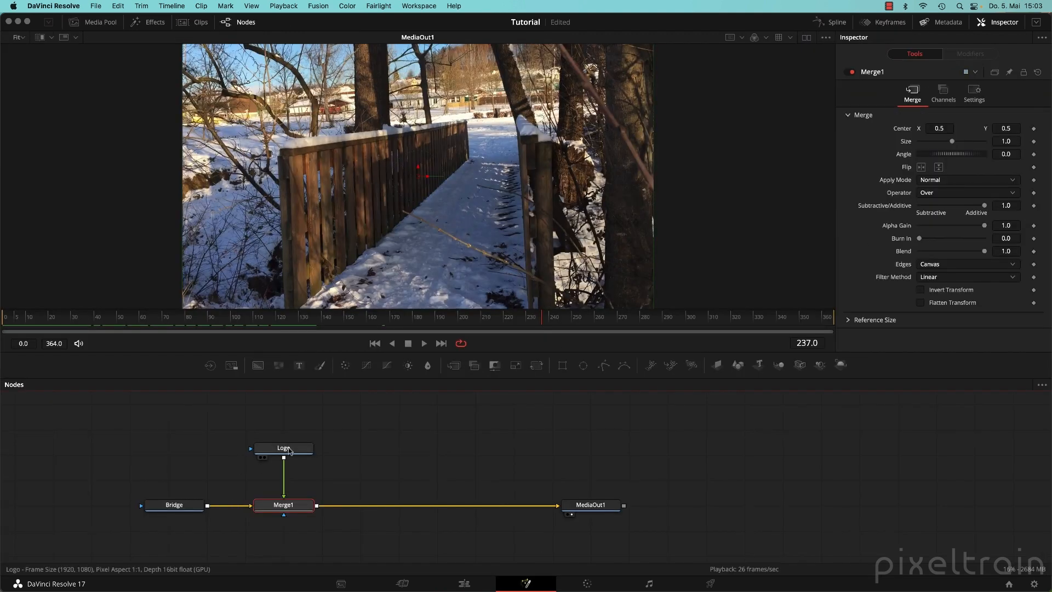
left_click(290, 449)
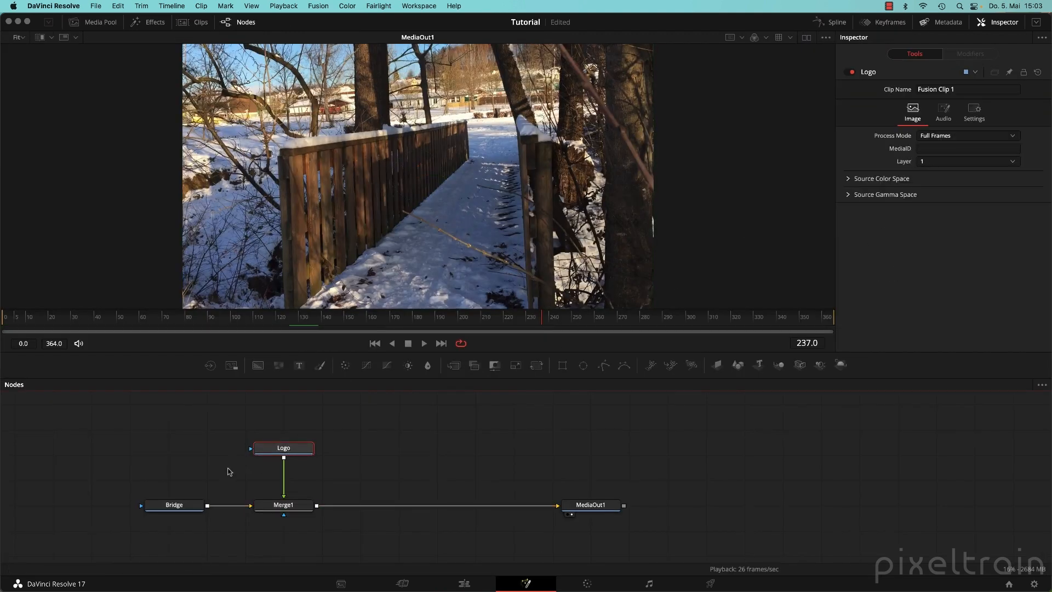
left_click(171, 509)
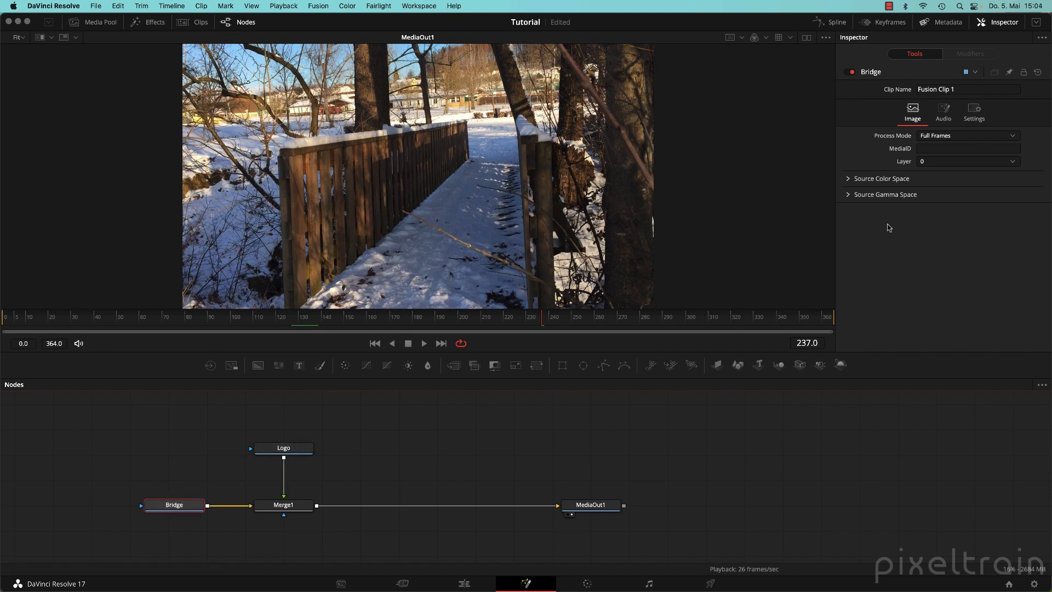
left_click(283, 450)
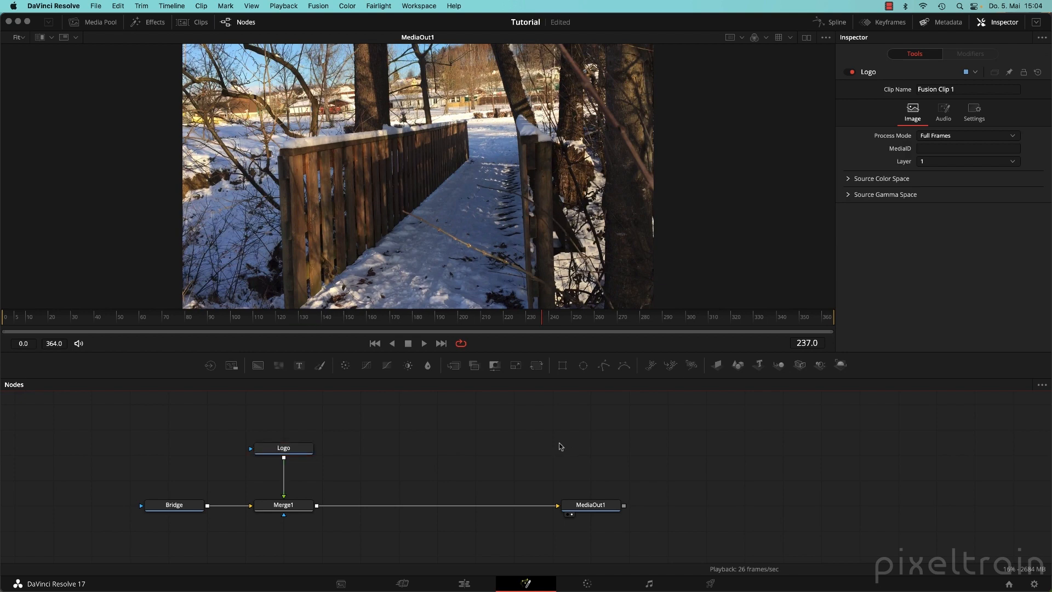
On the Edit page, open the Fusion Clip on Video 1 as its own timeline.
left_click(462, 584)
left_click(205, 422)
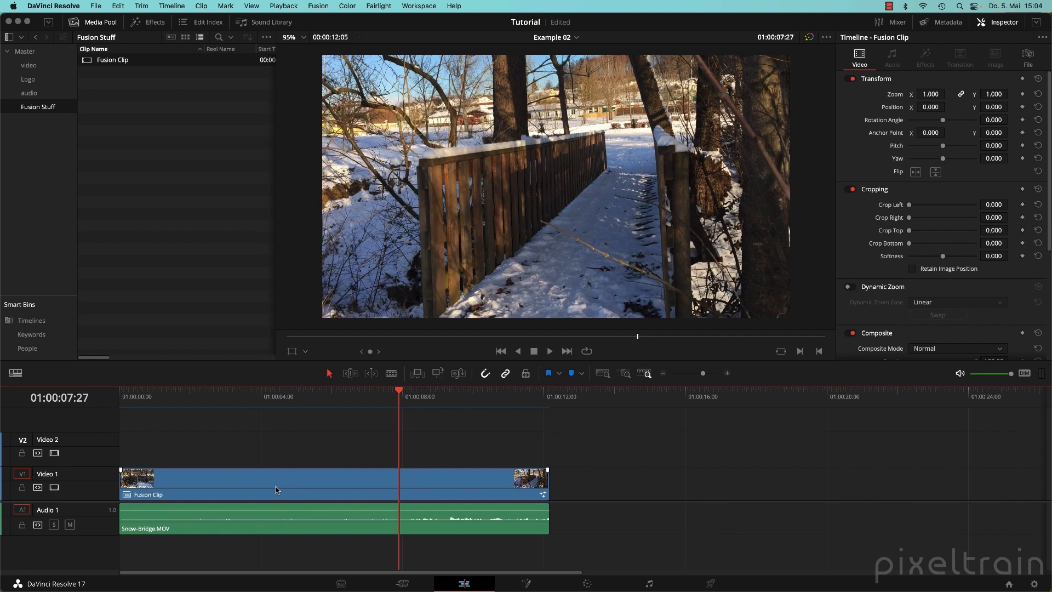
left_click(337, 400)
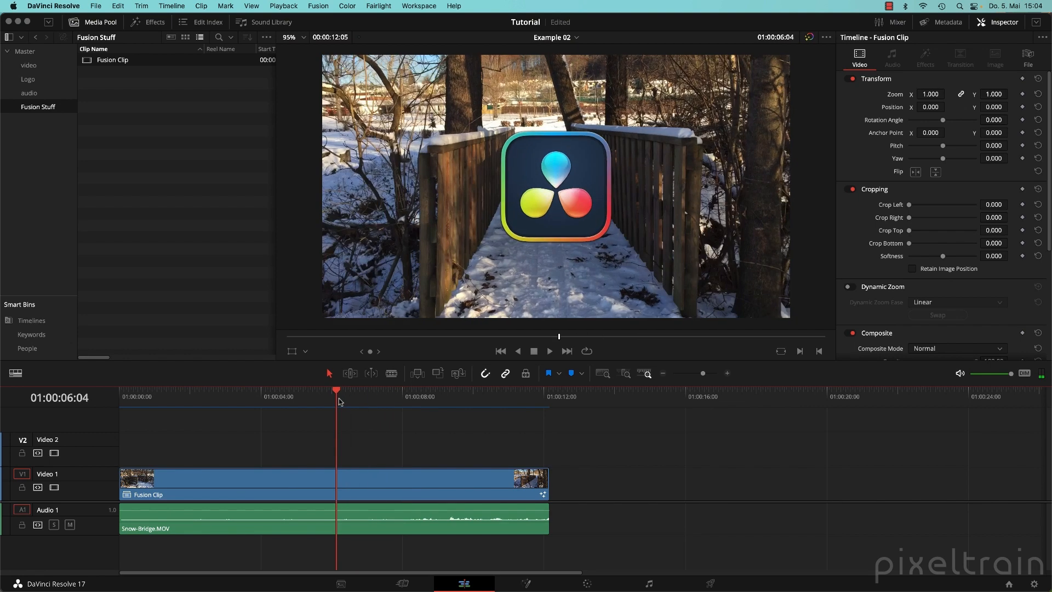
left_click(194, 485)
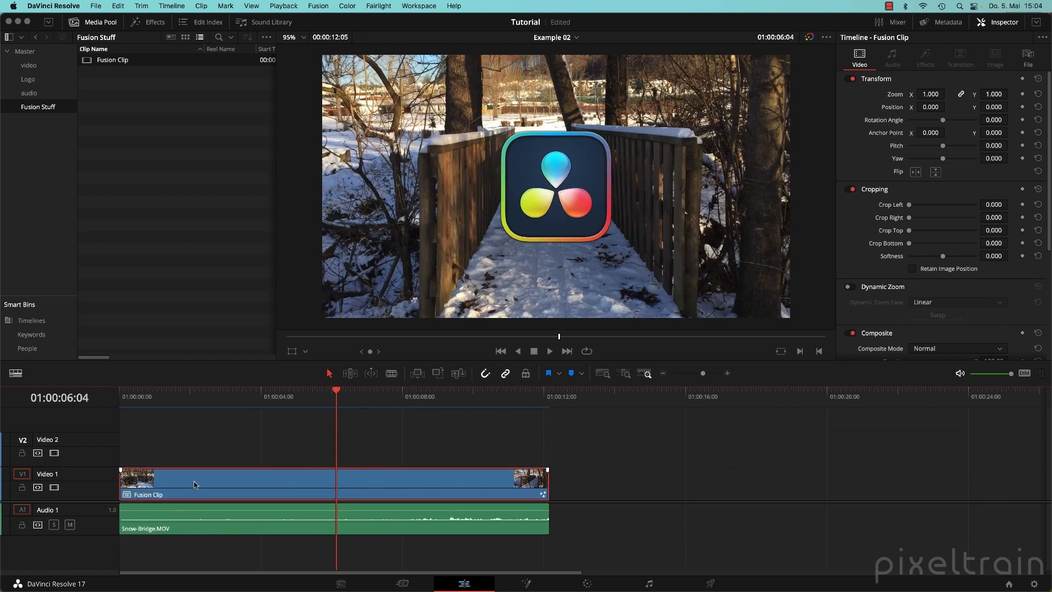
right_click(196, 485)
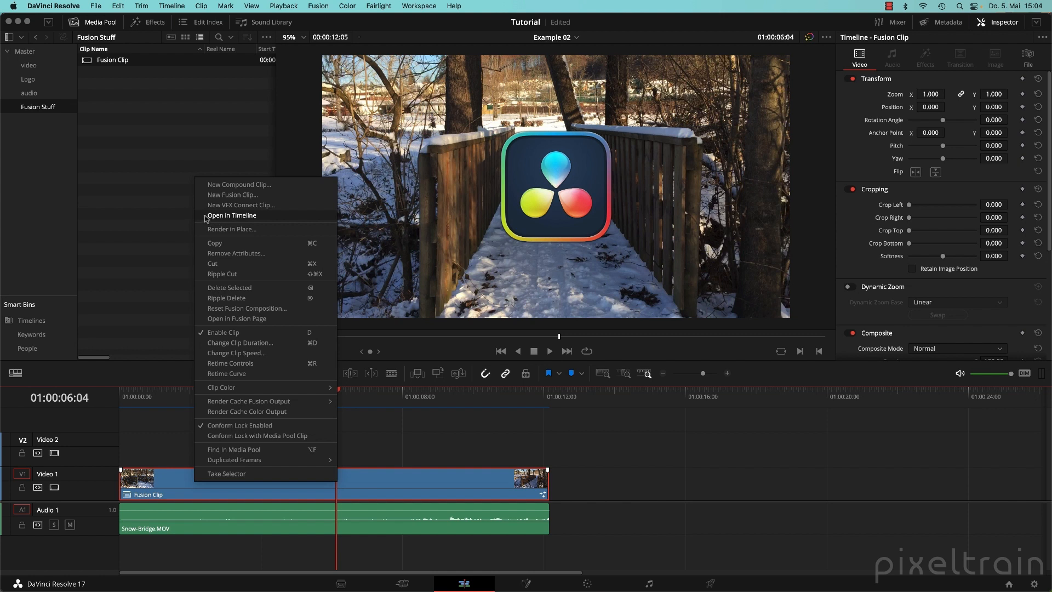
left_click(265, 217)
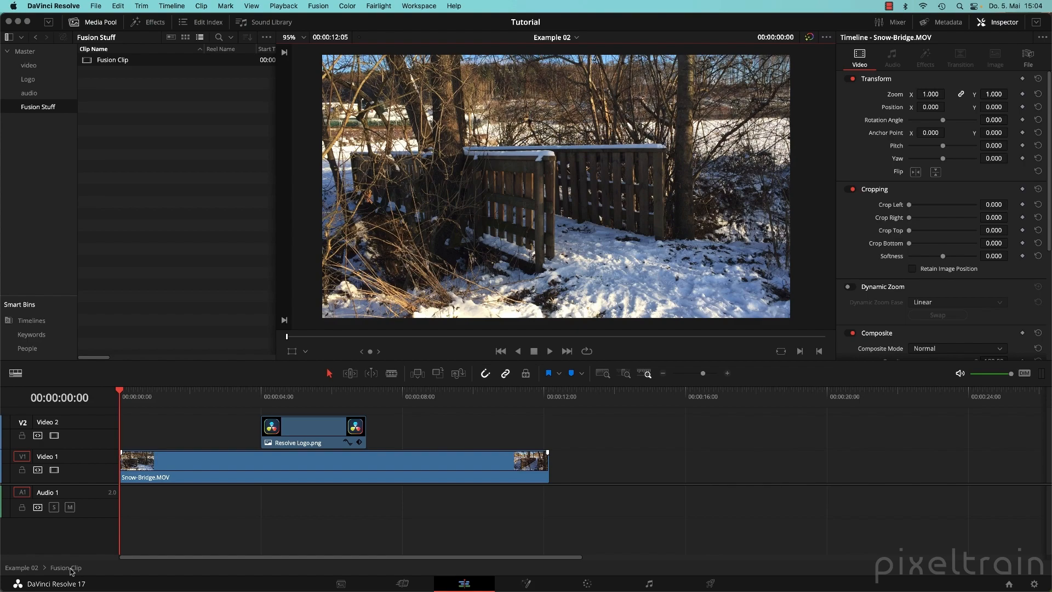
Scrub the nested timeline and enlarge the tracks to preview Resolve Logo.png over the bridge.
scroll(80, 483, "up", 2)
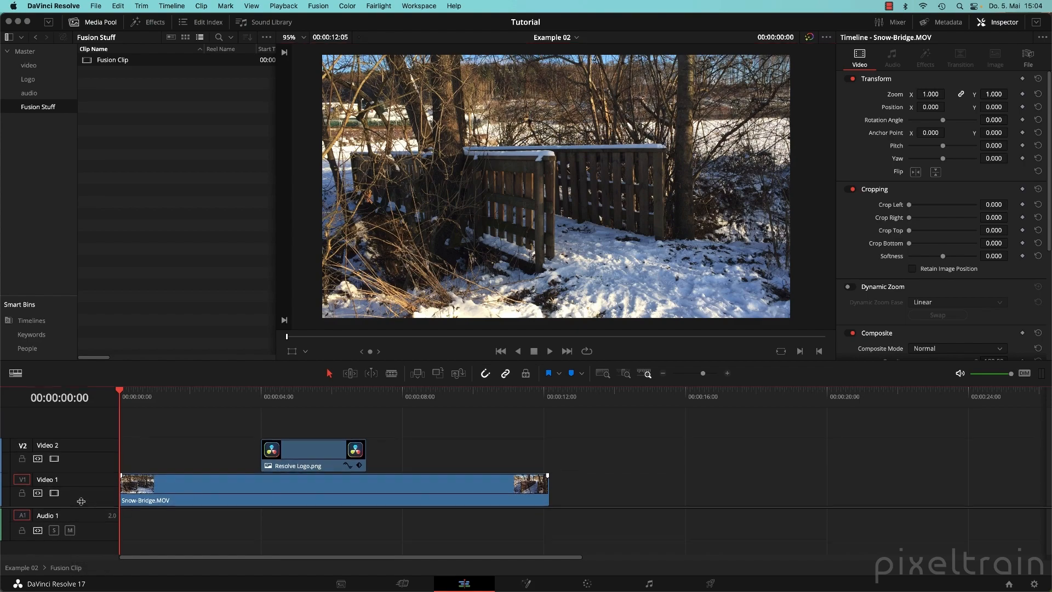
left_click_drag(146, 391, 260, 391)
left_click(312, 449)
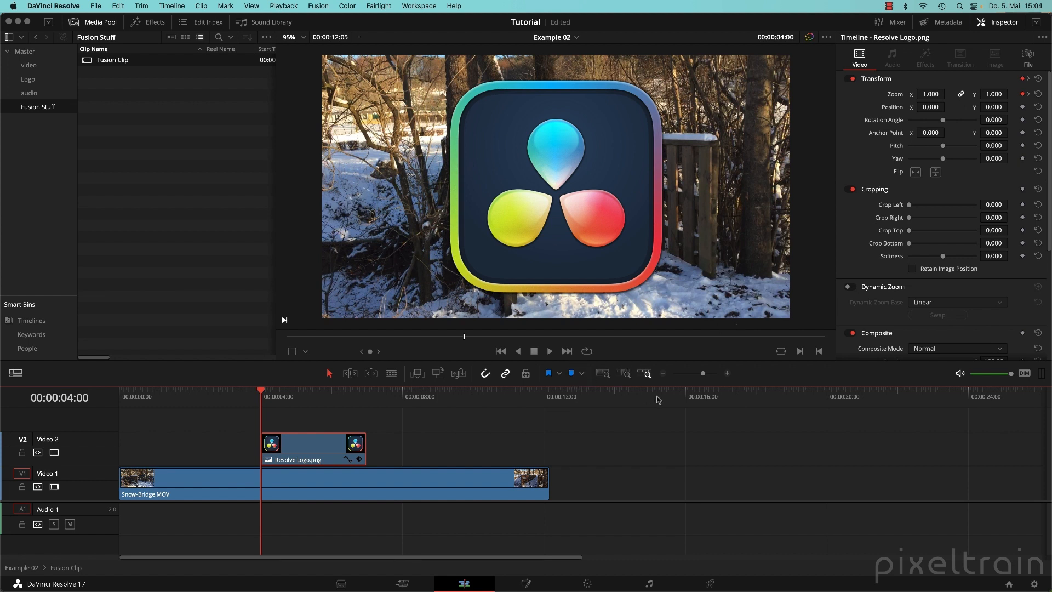
left_click_drag(661, 387, 662, 366)
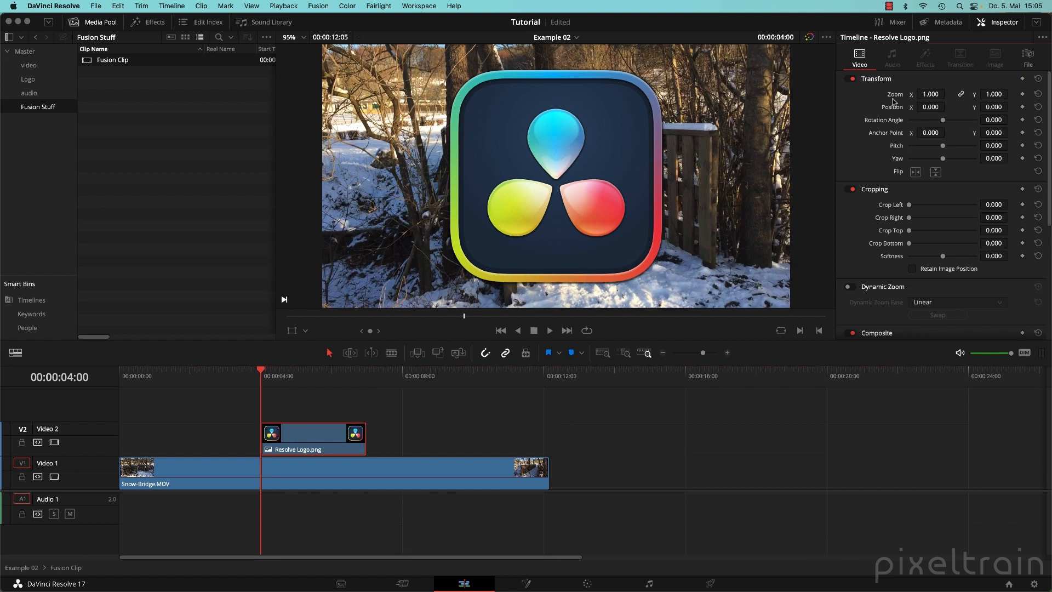
mouse_move(253, 377)
left_mouse_down()
mouse_move(353, 378)
mouse_move(265, 381)
left_mouse_up()
Place Fusion Logo.png from the Logo bin on a new Video 3 track, then return to Example 02.
left_click(27, 80)
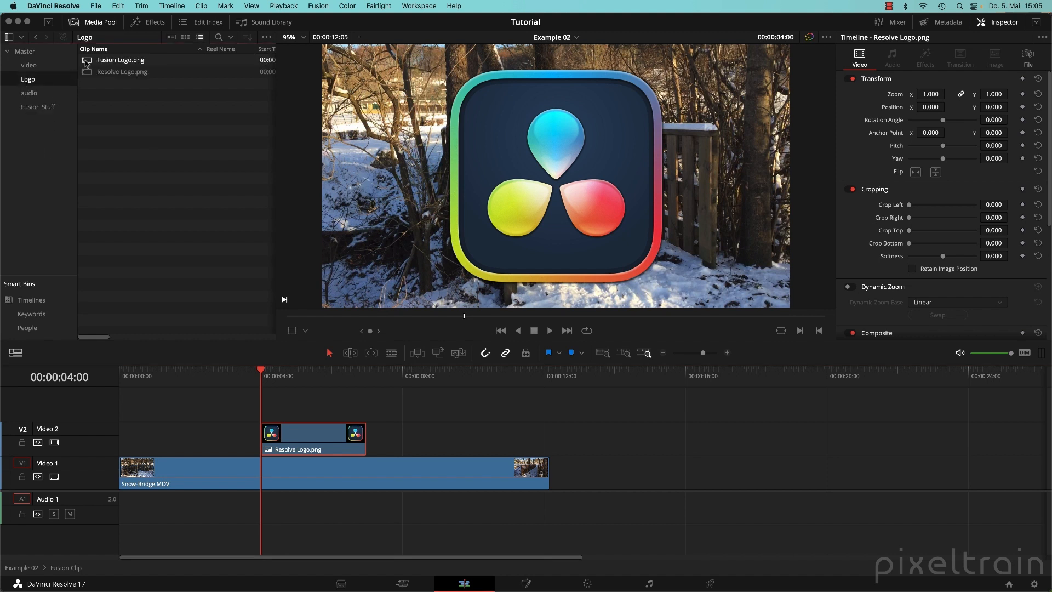
left_click_drag(87, 61, 261, 399)
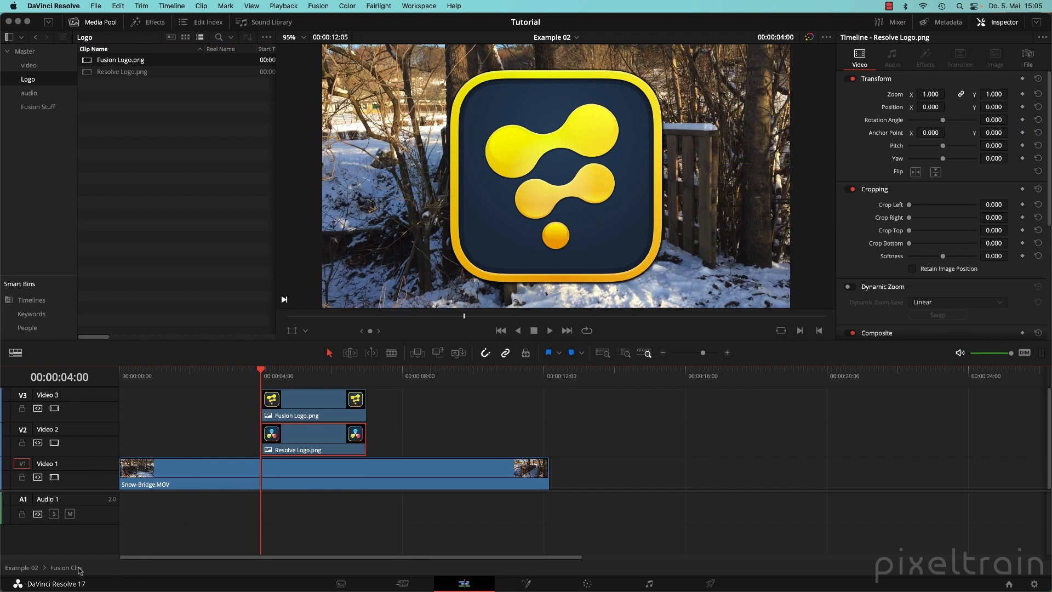
left_click(19, 570)
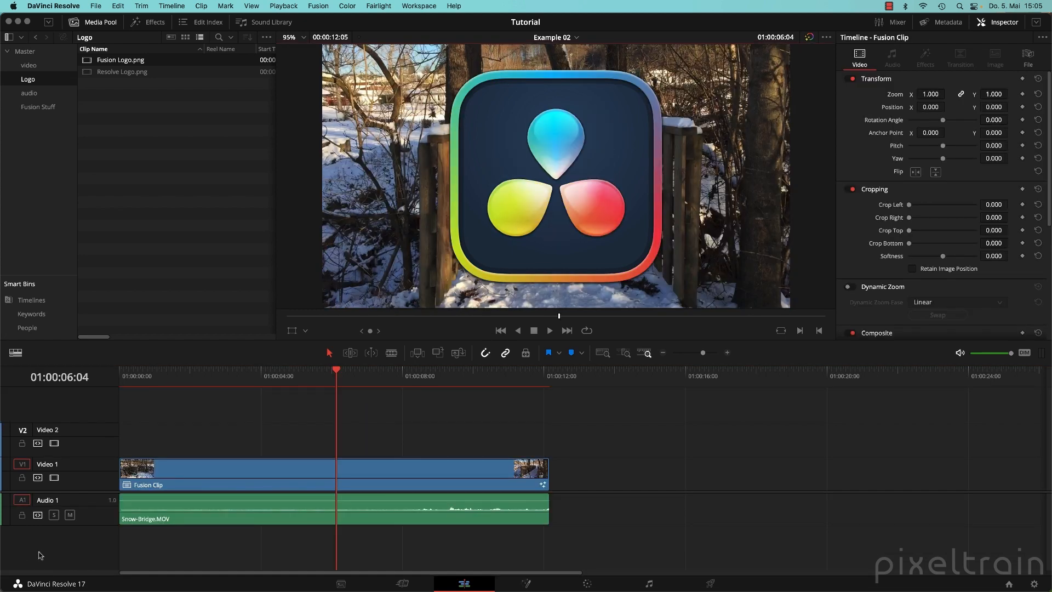
On the Fusion page, select the Logo node and play the composite from the start to frame 200.
left_click(525, 583)
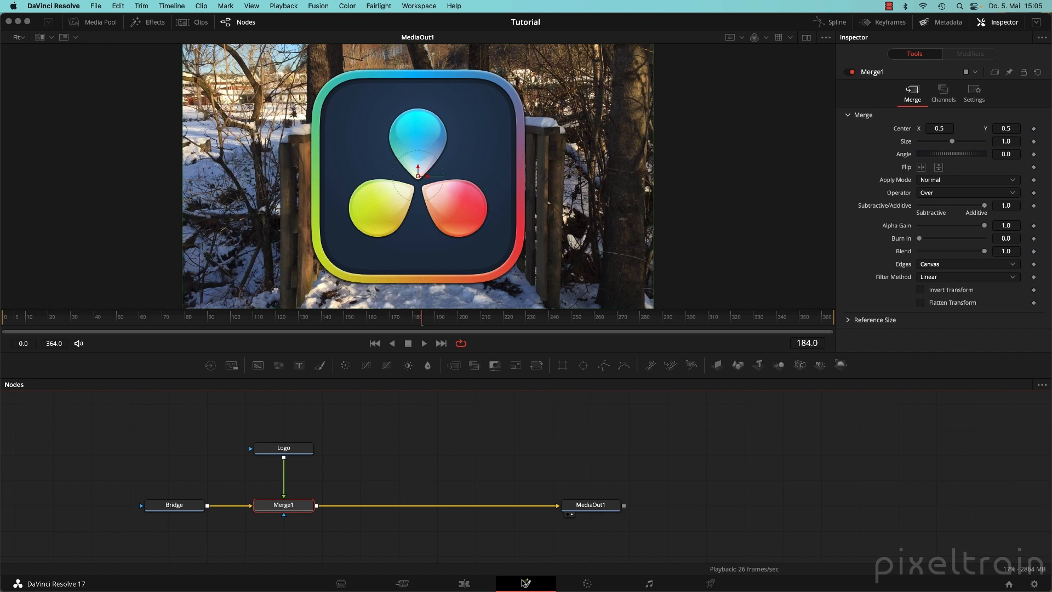
left_click(297, 453)
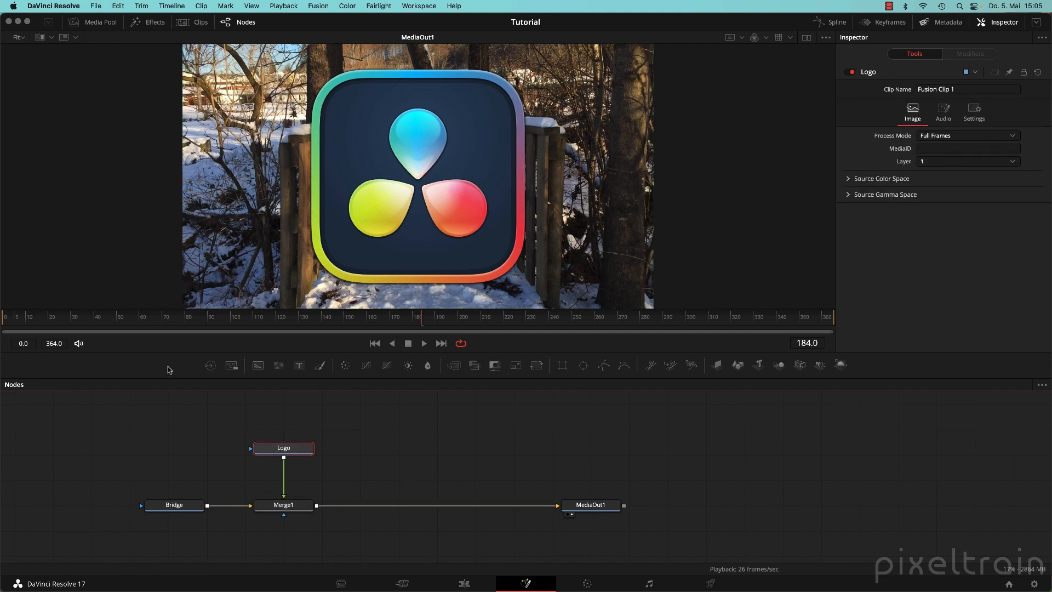
left_click(375, 344)
left_click(424, 343)
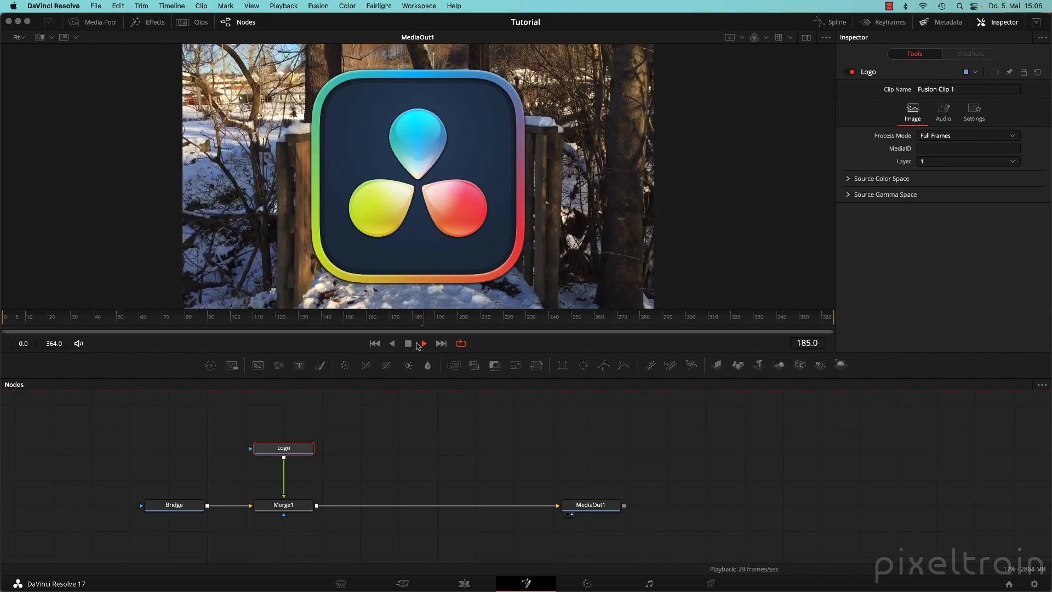
left_click(408, 343)
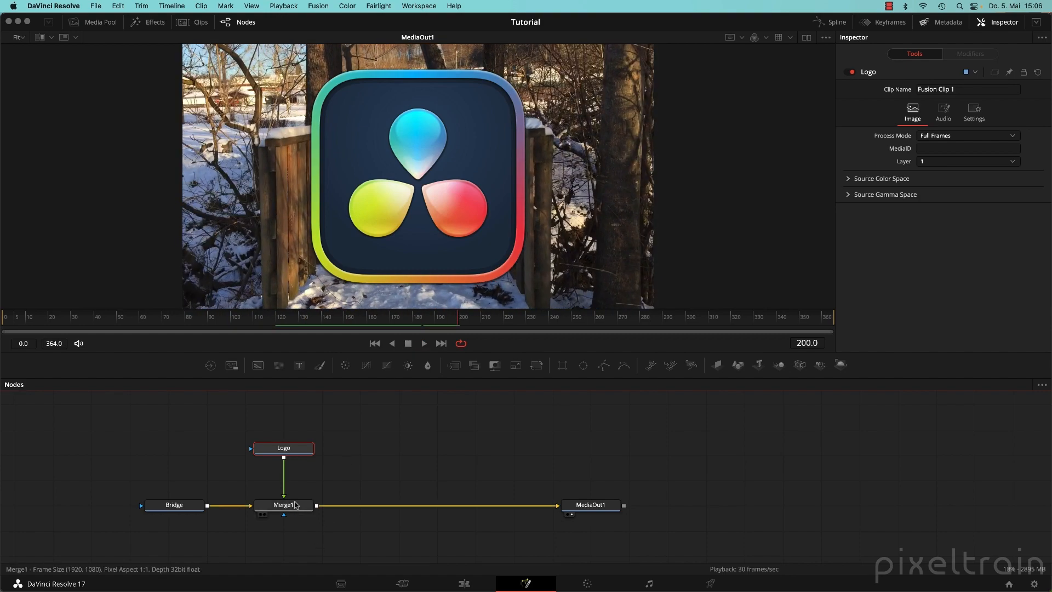
Shrink the logo via Merge1, centre it lower-left at X 0.319073, Y 0.209302, and show the Media Pool.
left_click(285, 505)
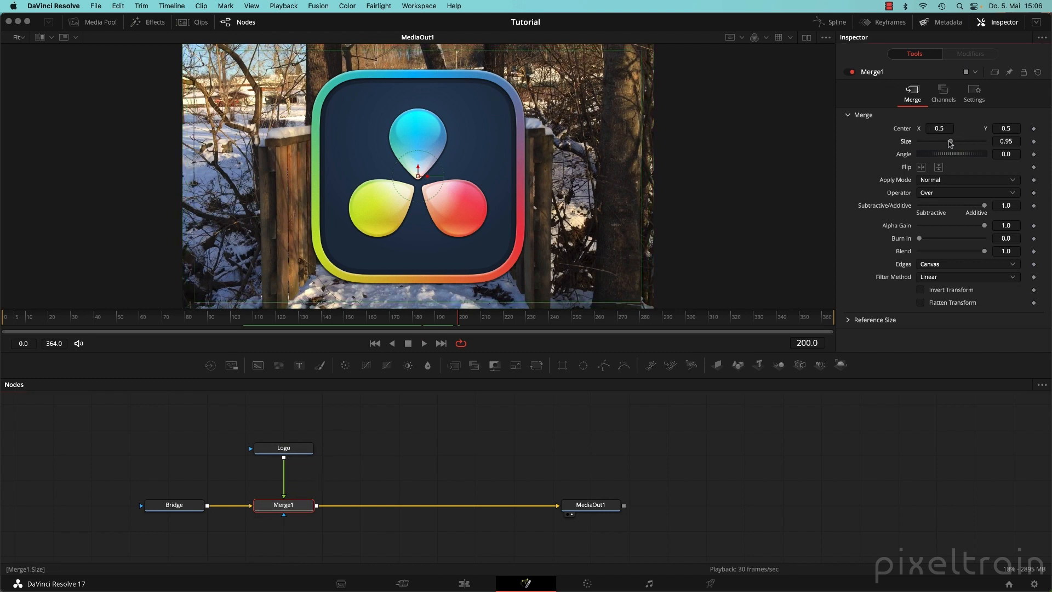
left_click_drag(952, 142, 939, 142)
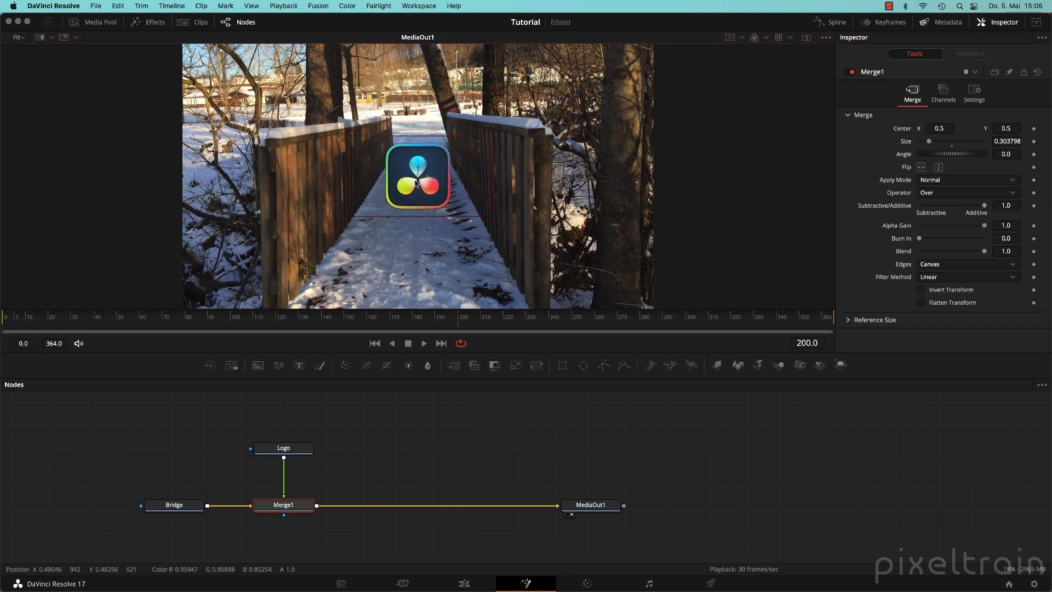
left_click_drag(416, 176, 333, 255)
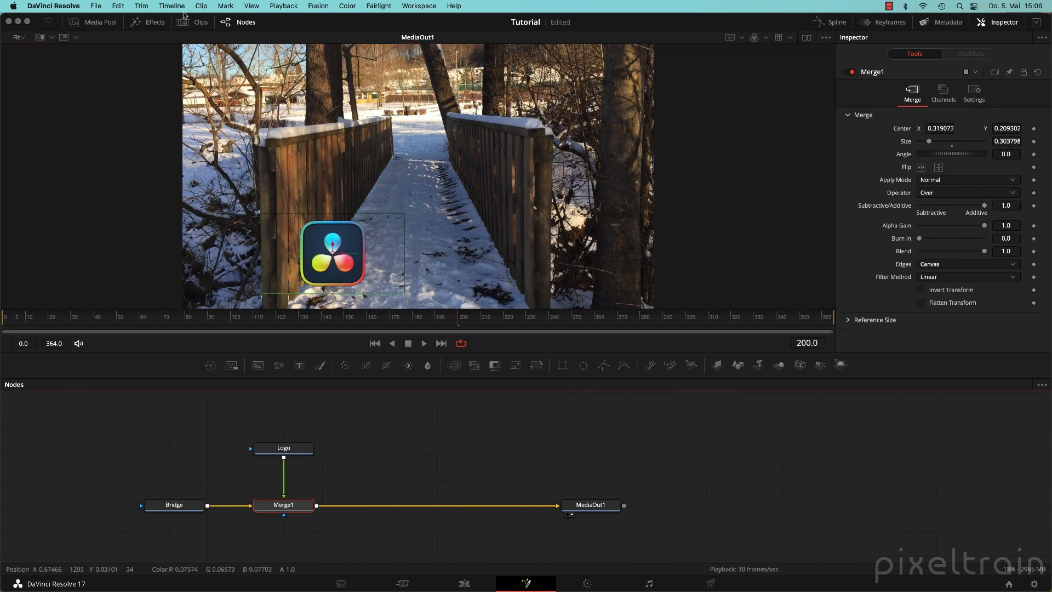
left_click(95, 22)
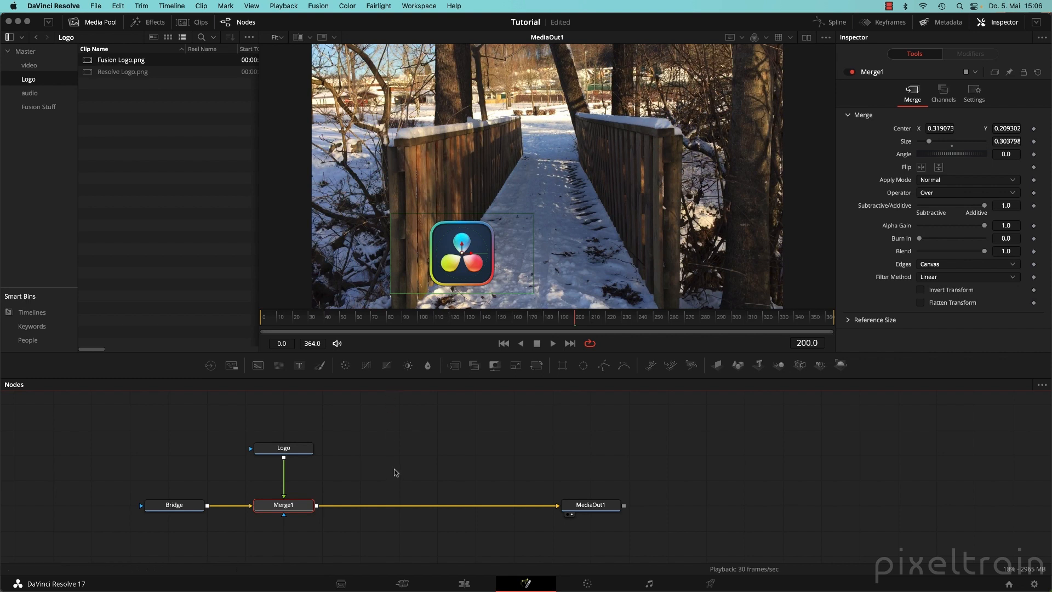
Show the I/O tools in the Effects library and browse the node editor's options.
left_click(438, 432)
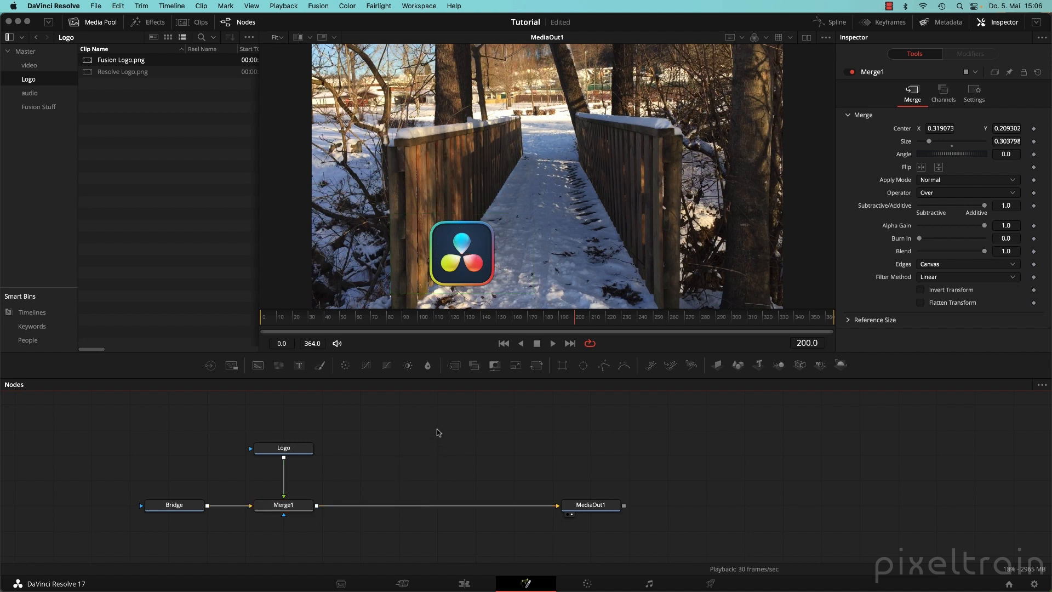
left_click(146, 25)
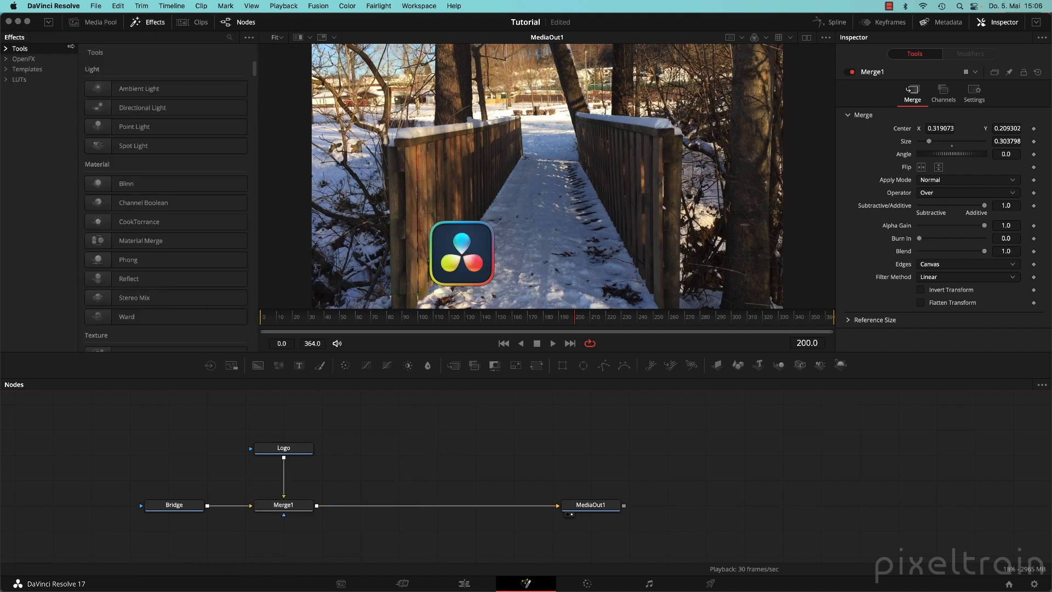
left_click(7, 49)
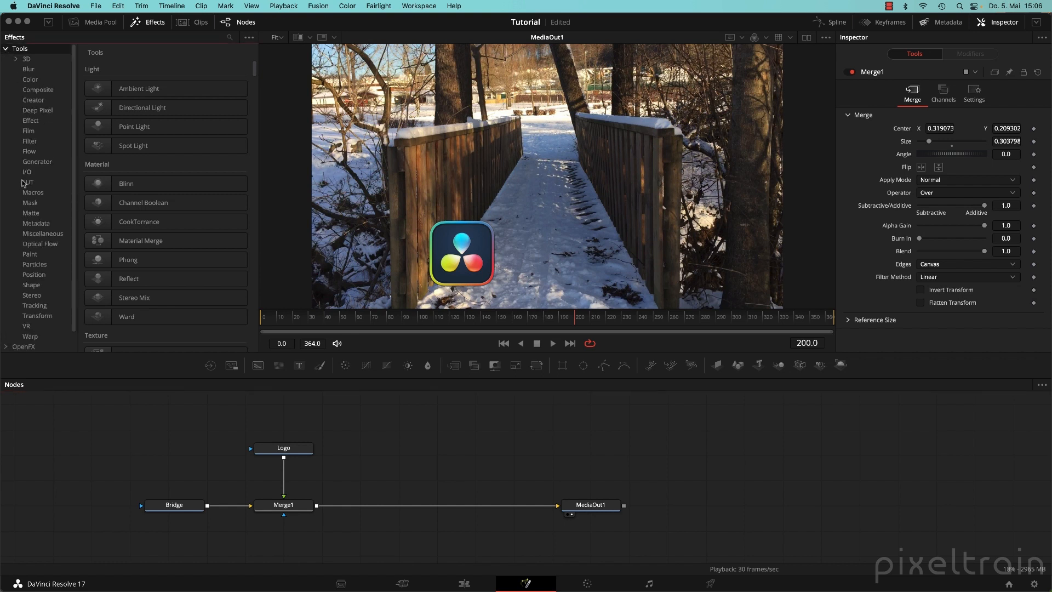
left_click(28, 172)
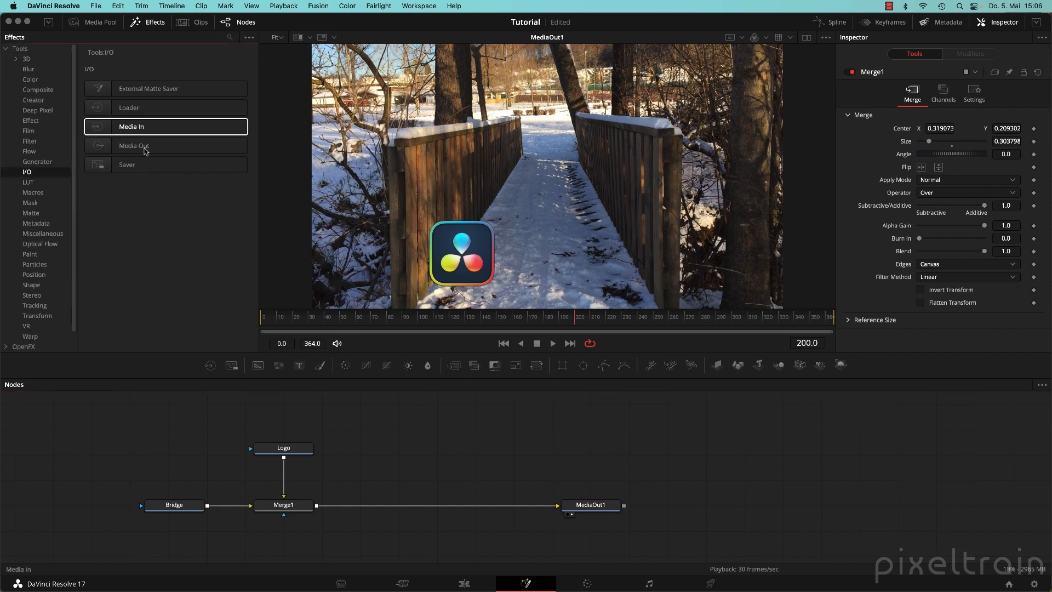
right_click(418, 414)
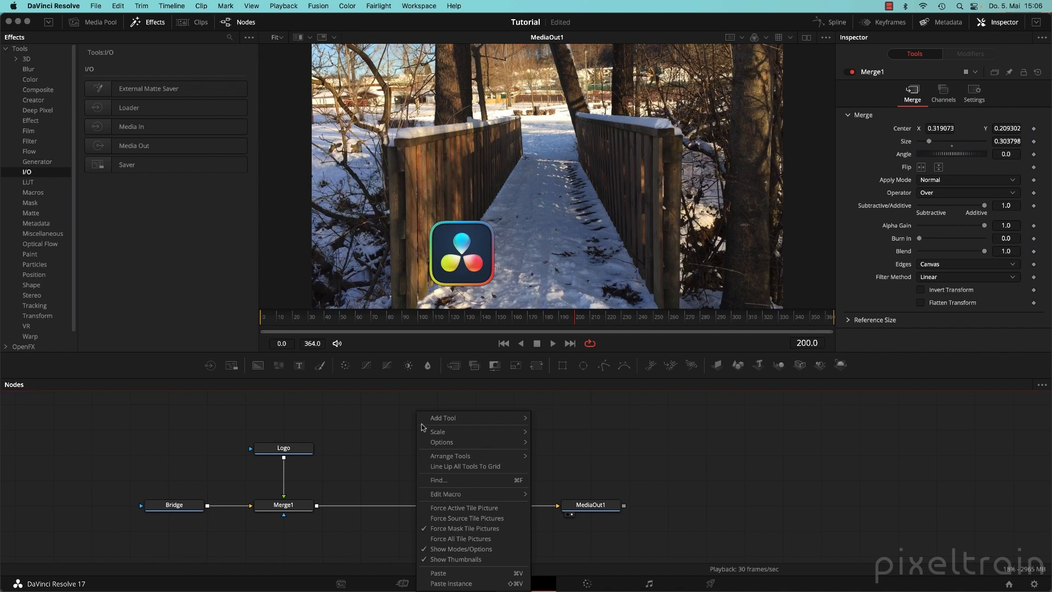
mouse_move(445, 421)
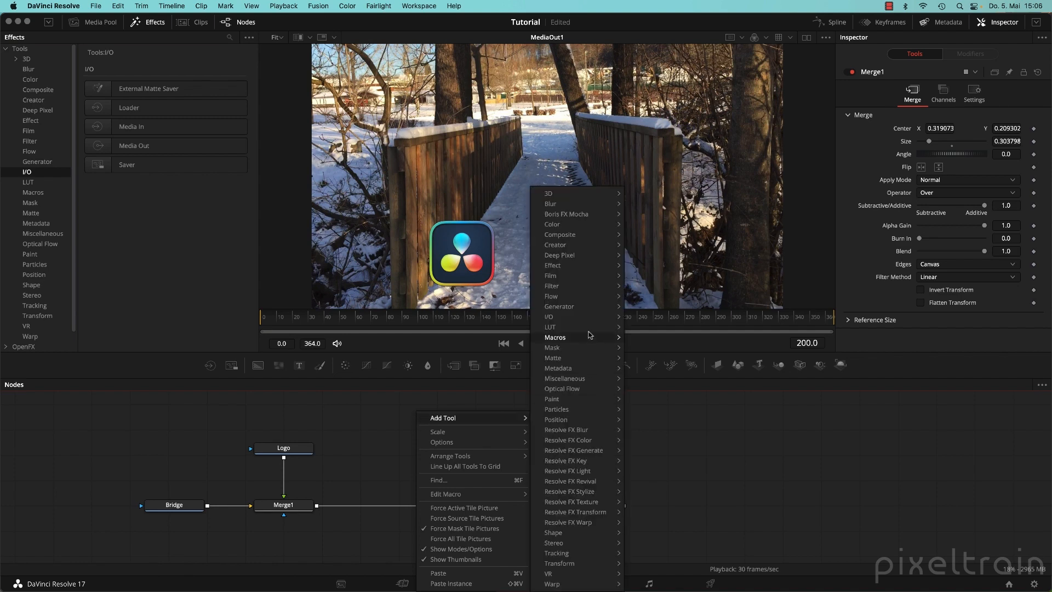
mouse_move(553, 317)
left_click(644, 347)
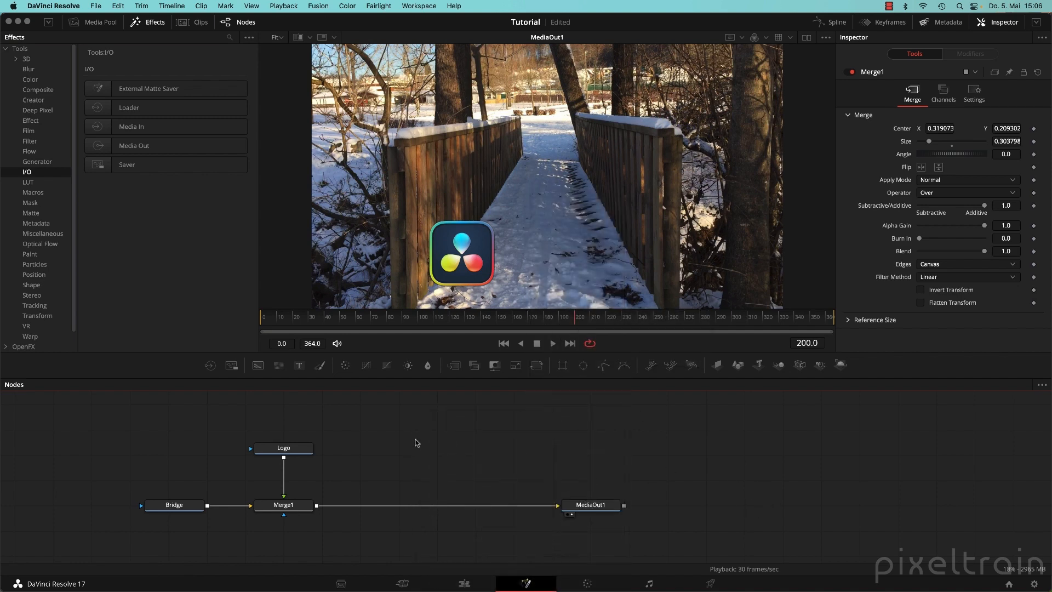
Add a Media In node via the 'medi' tool search and merge it over Merge1 as Merge2.
key("shift+space")
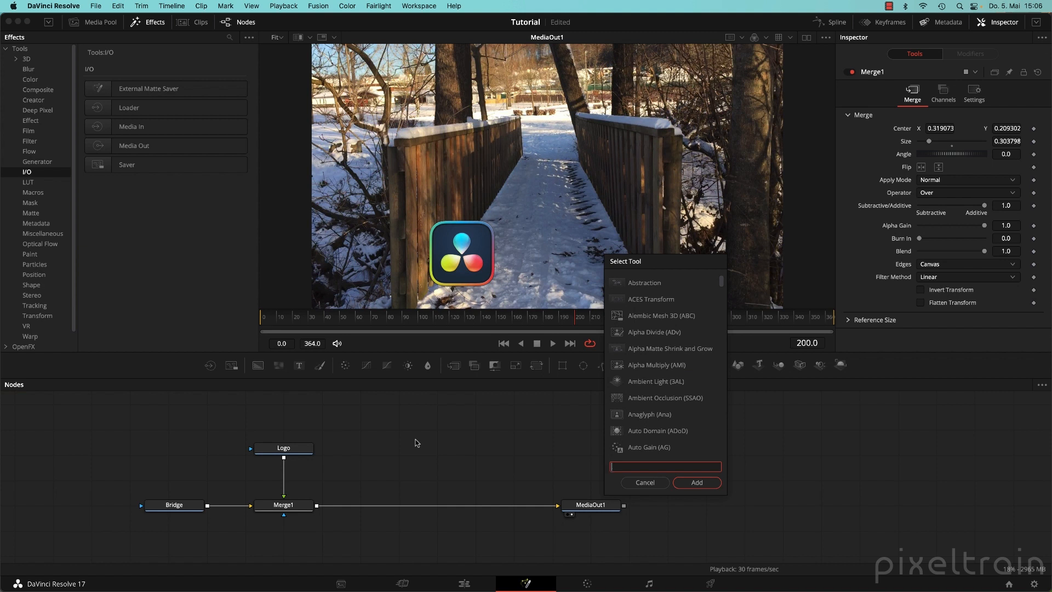
type("media")
key("Down")
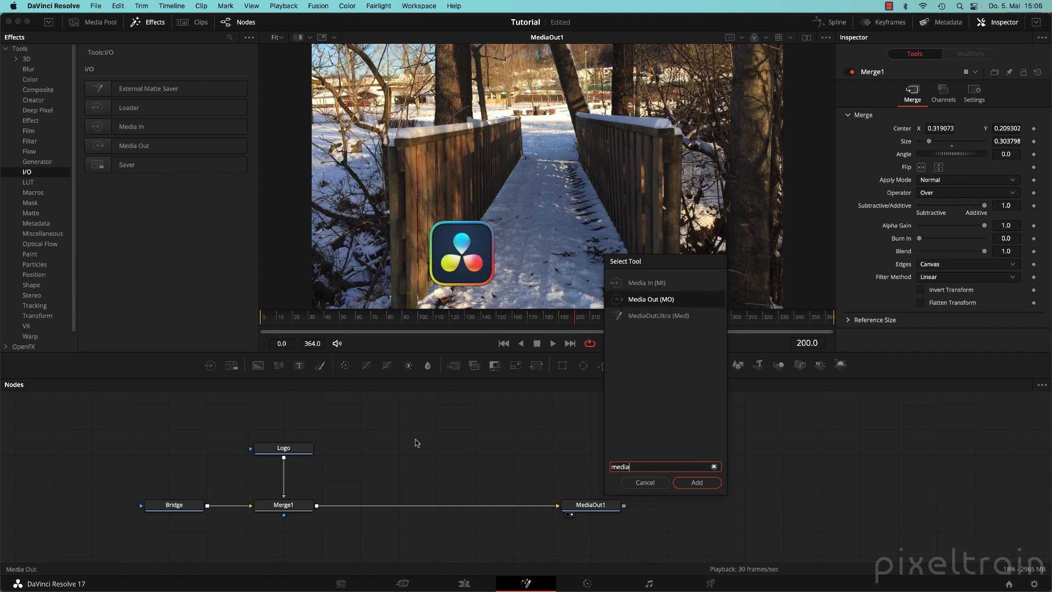
key("Up")
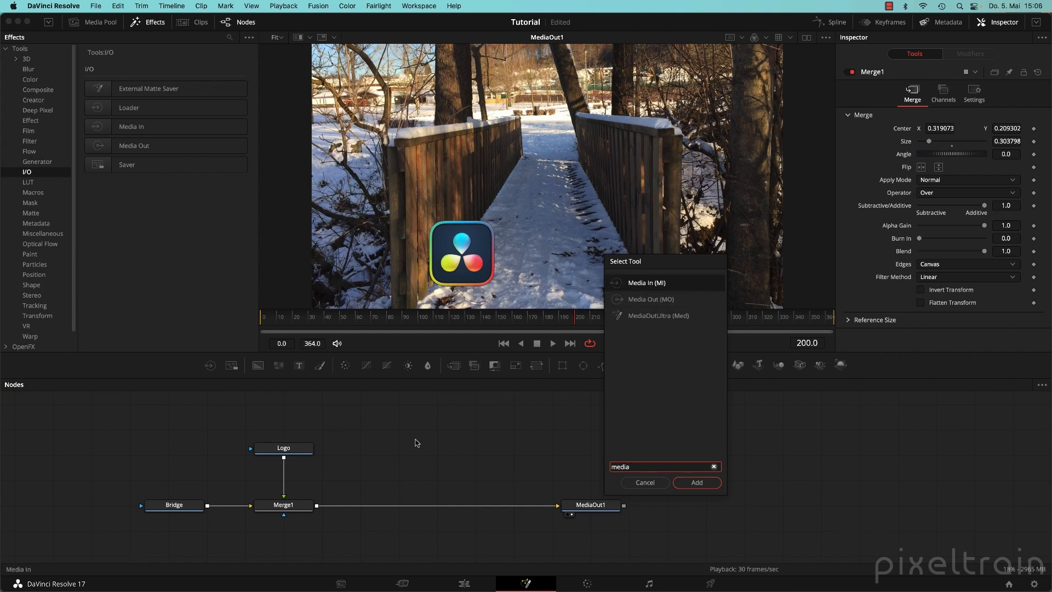
key("Return")
left_click_drag(416, 442, 319, 510)
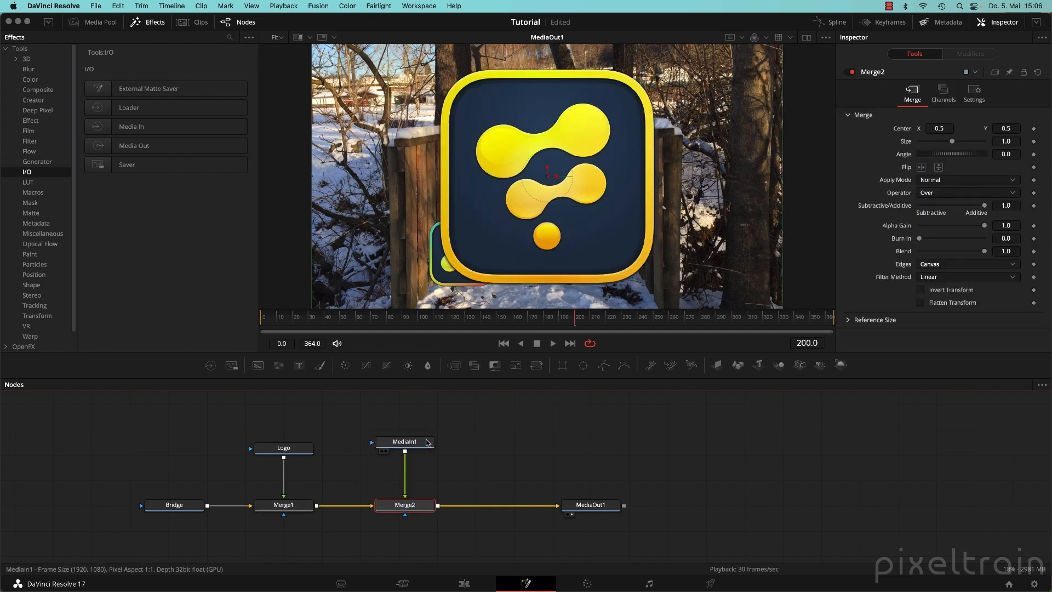
Toggle MediaIn1's Layer between 1 and 2, leaving it on 2, the yellow Fusion logo.
left_click_drag(427, 443, 428, 451)
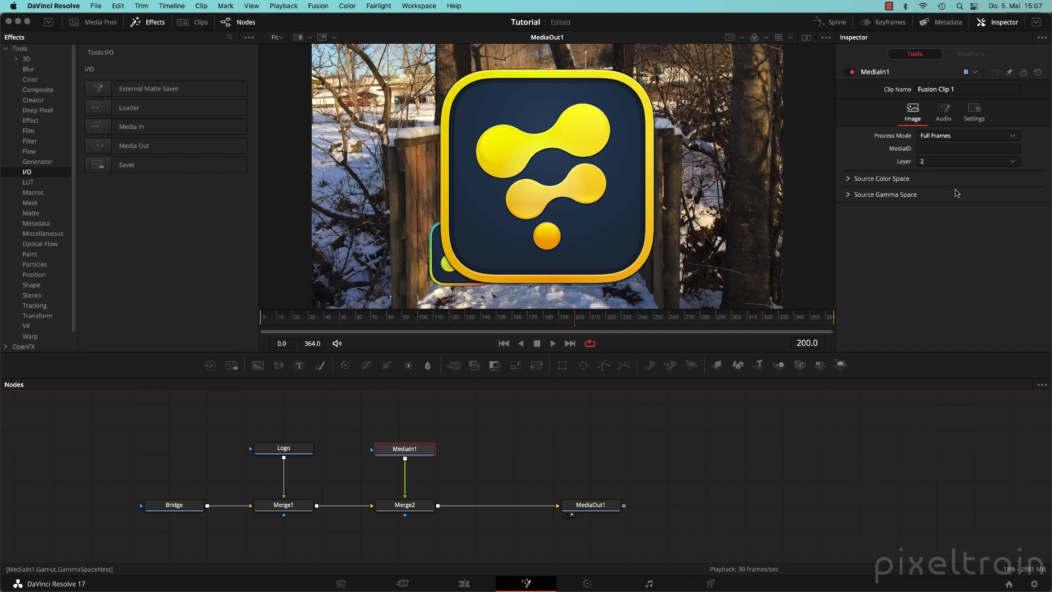
left_click(1015, 162)
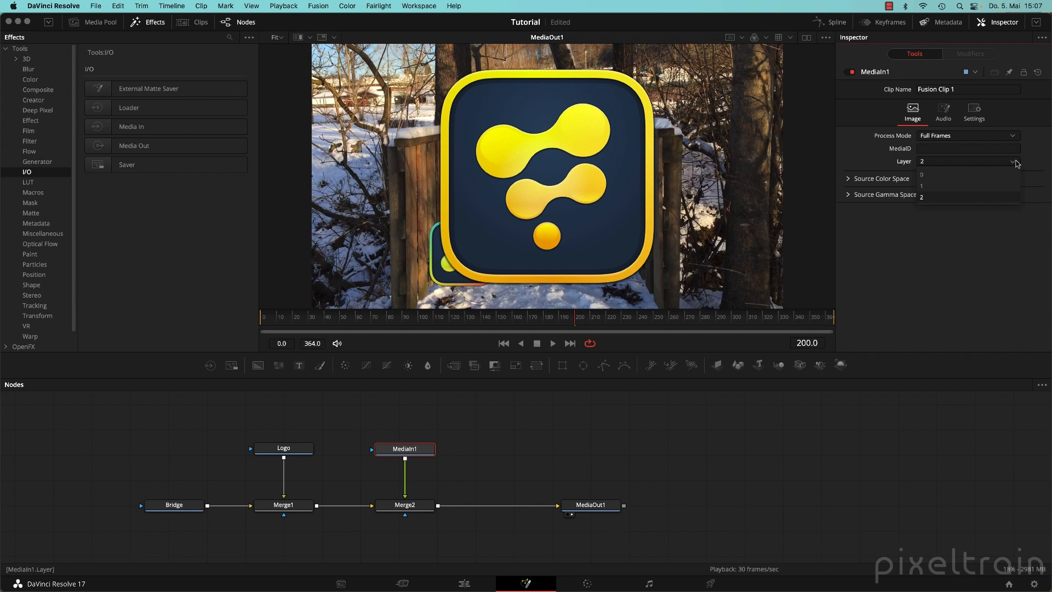
left_click(964, 184)
left_click(976, 163)
left_click(957, 198)
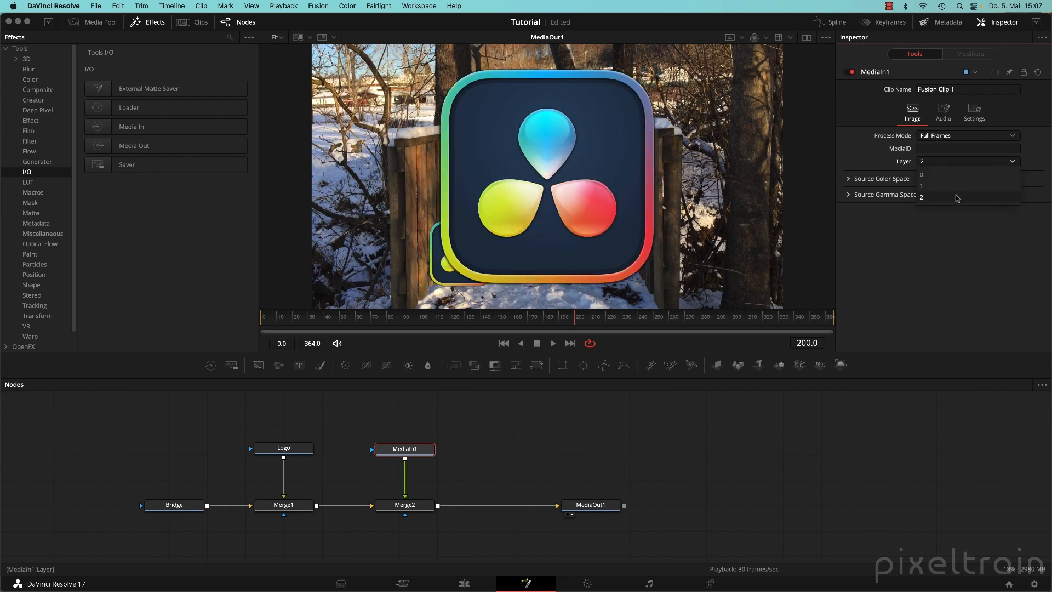
left_click(967, 165)
left_click(959, 184)
left_click(965, 166)
left_click(952, 196)
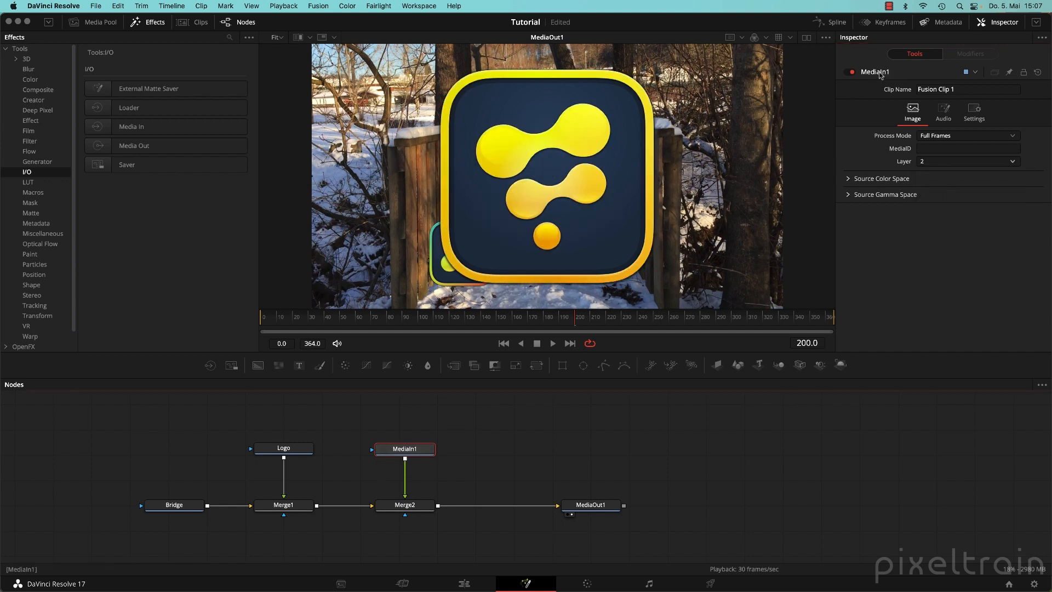
right_click(881, 75)
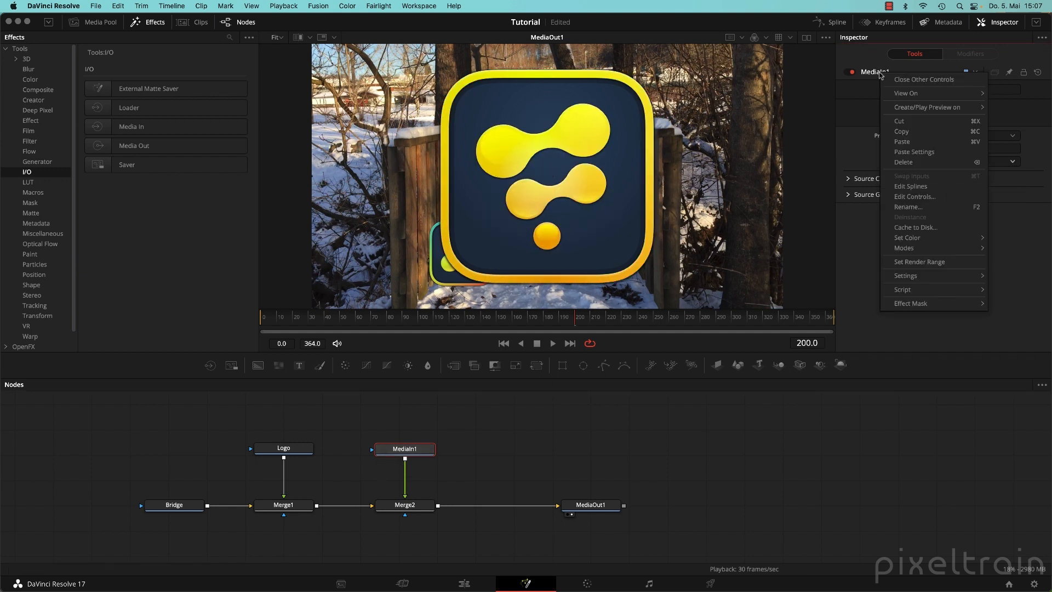
Rename the MediaIn1 node to 'Logo2'.
left_click(907, 207)
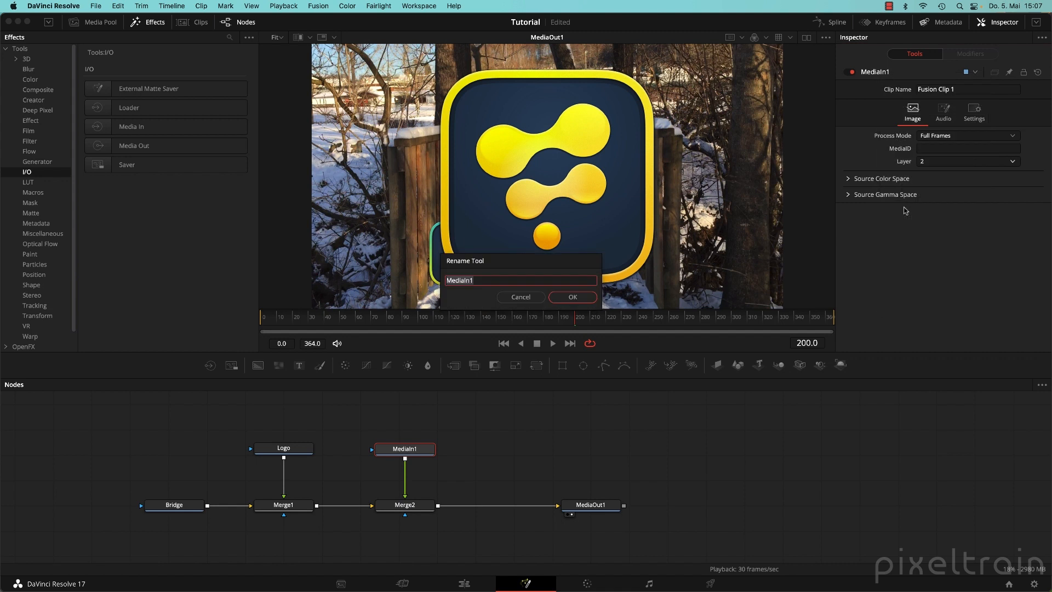
type("Logo2")
key("Return")
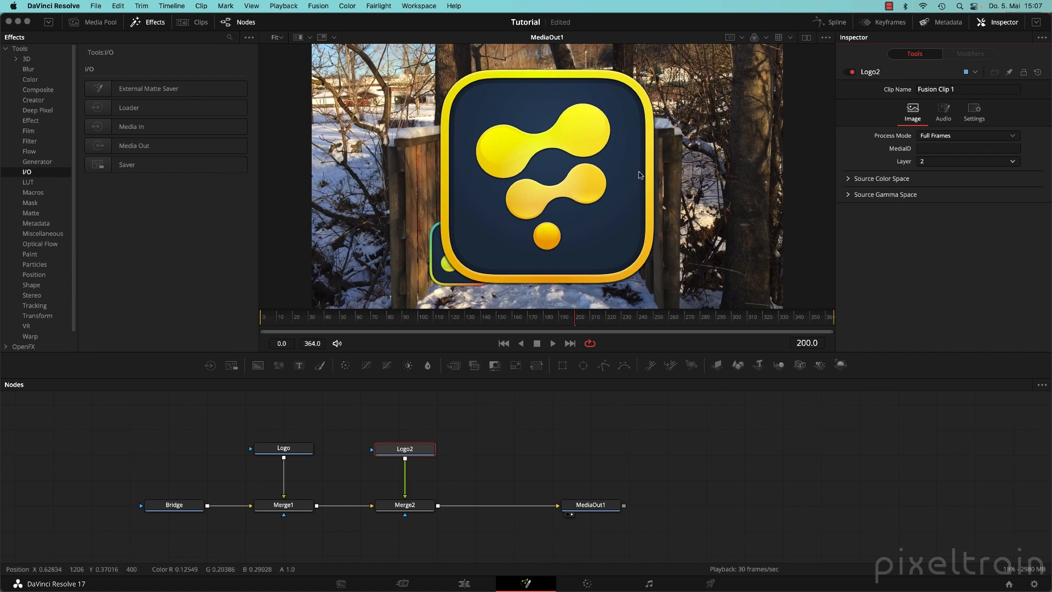
Shrink the yellow logo via Merge2, place it beside the Resolve logo, and preview on the Edit page.
left_click(405, 504)
scroll(633, 176, "down", 2)
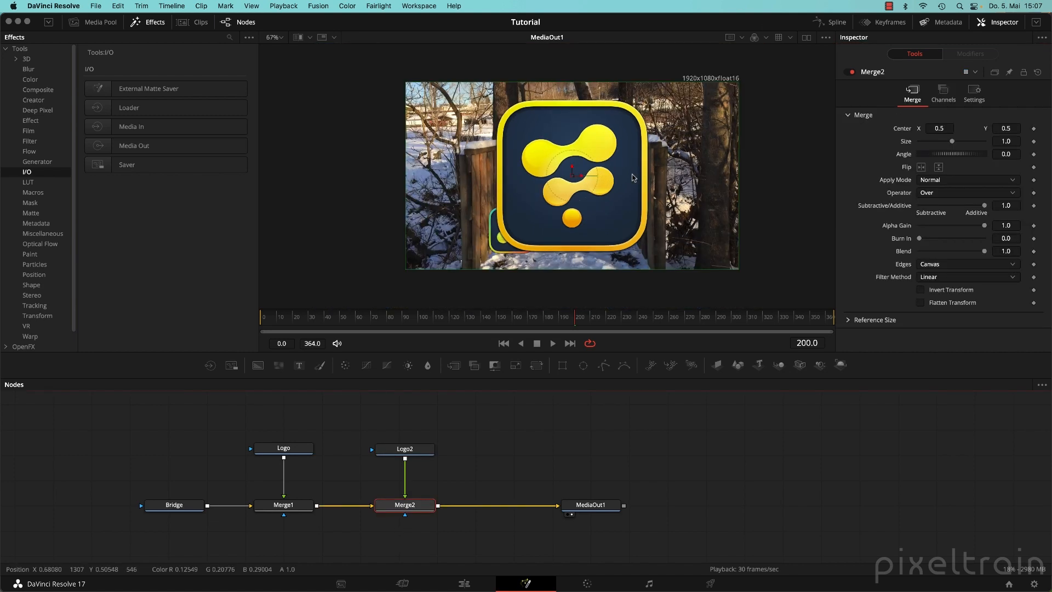
left_click_drag(738, 82, 613, 140)
left_click_drag(560, 180, 591, 233)
left_click_drag(659, 191, 642, 204)
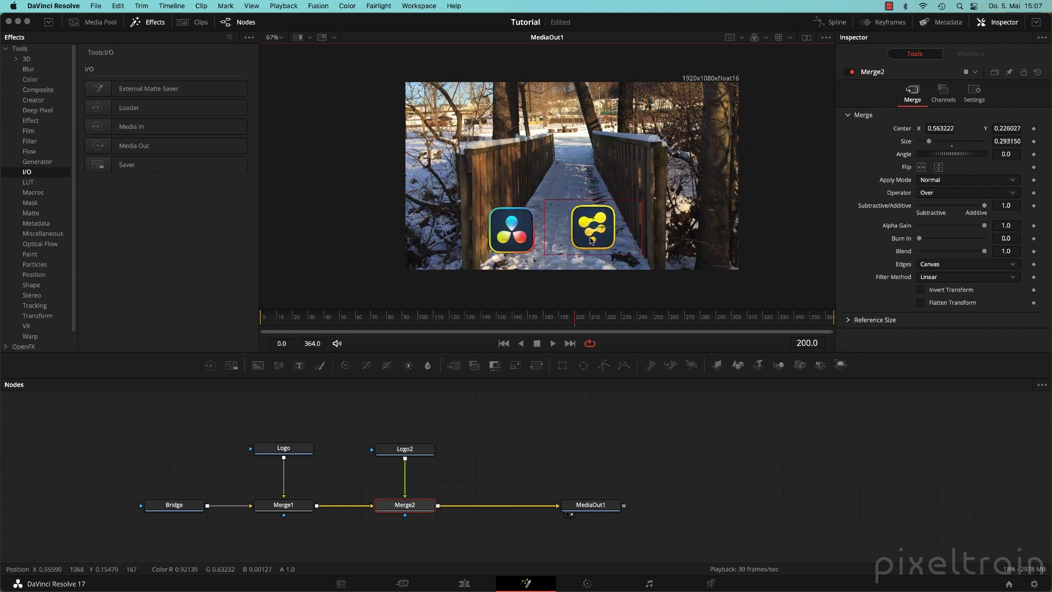
left_click_drag(593, 228, 591, 229)
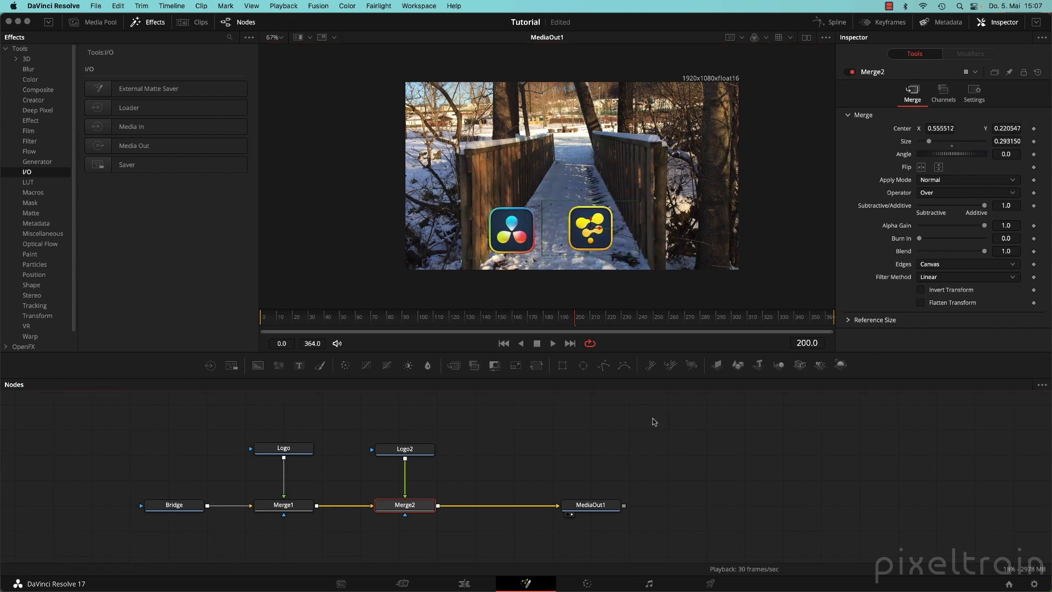
left_click(465, 584)
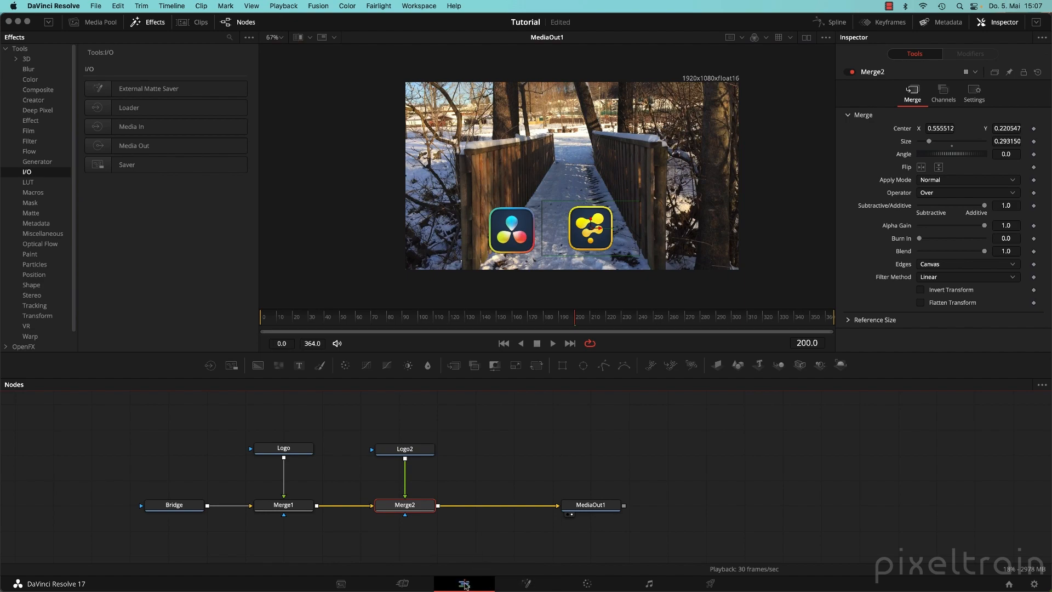
left_click_drag(182, 376, 328, 372)
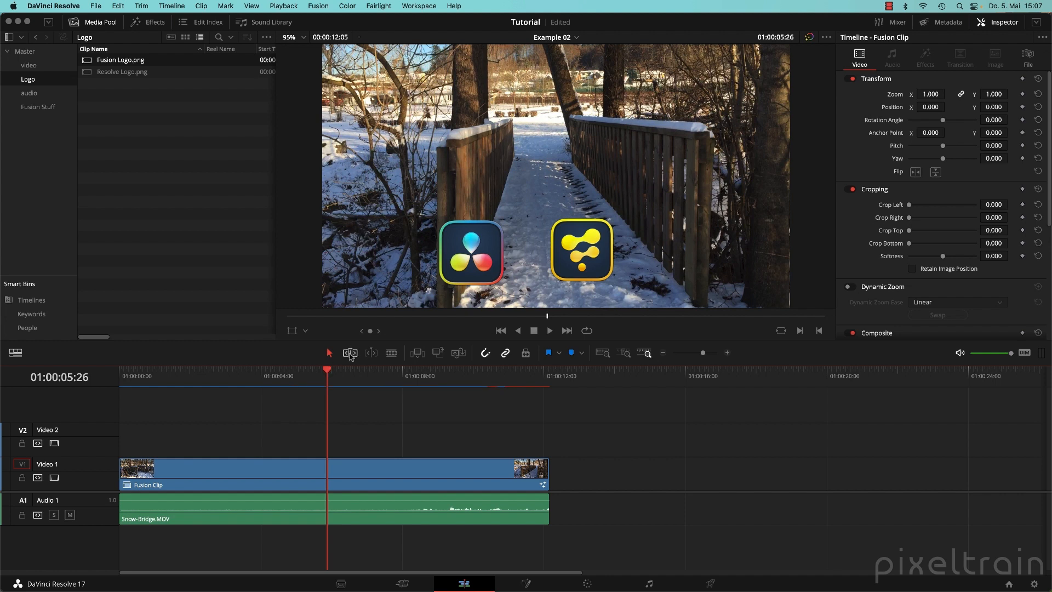
Open the Example 01 timeline from the Master bin and lower the track divider.
left_click(12, 50)
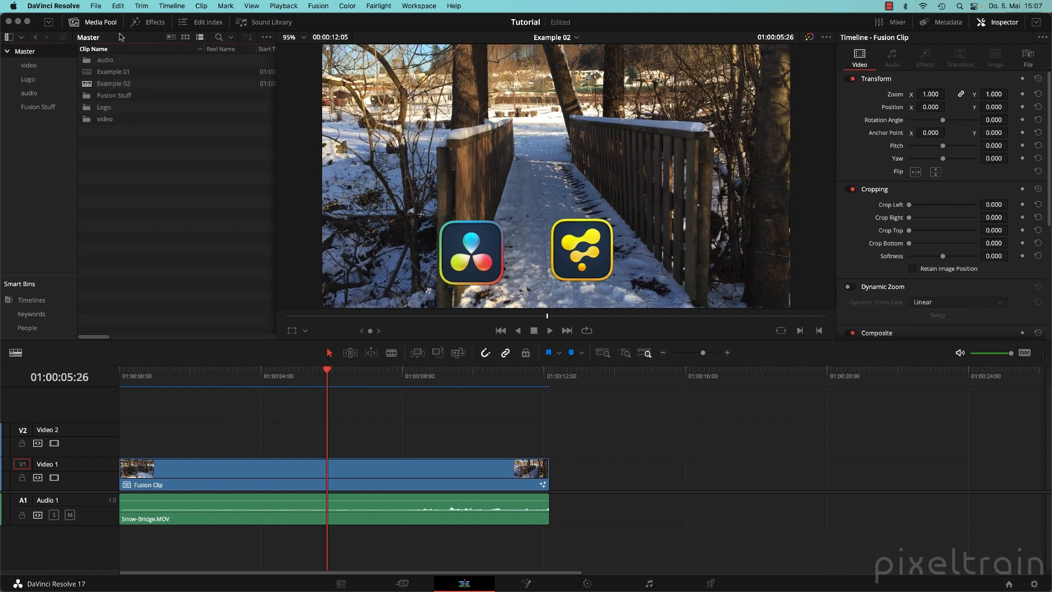
double_click(90, 72)
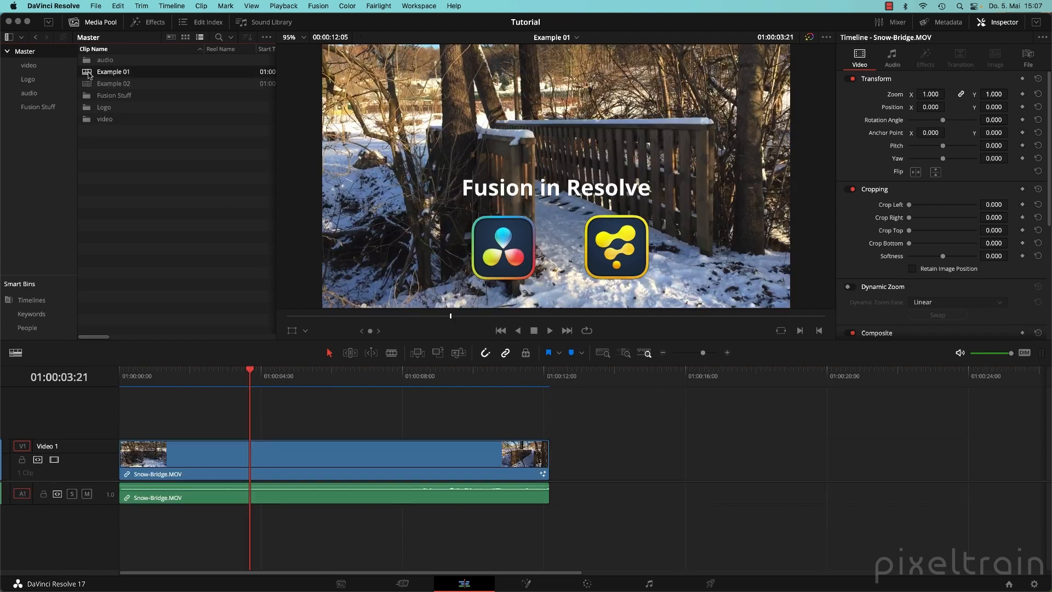
left_click_drag(78, 481, 78, 506)
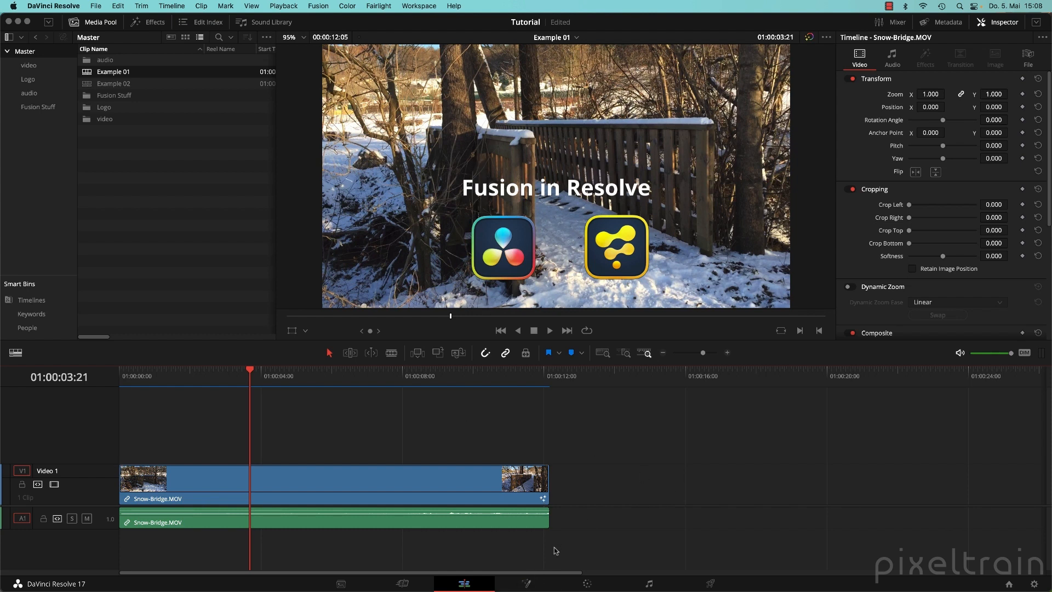
Enlarge the node area for Example 01's graph, hiding the Effects library, and revisit it from the Edit page.
left_click(526, 584)
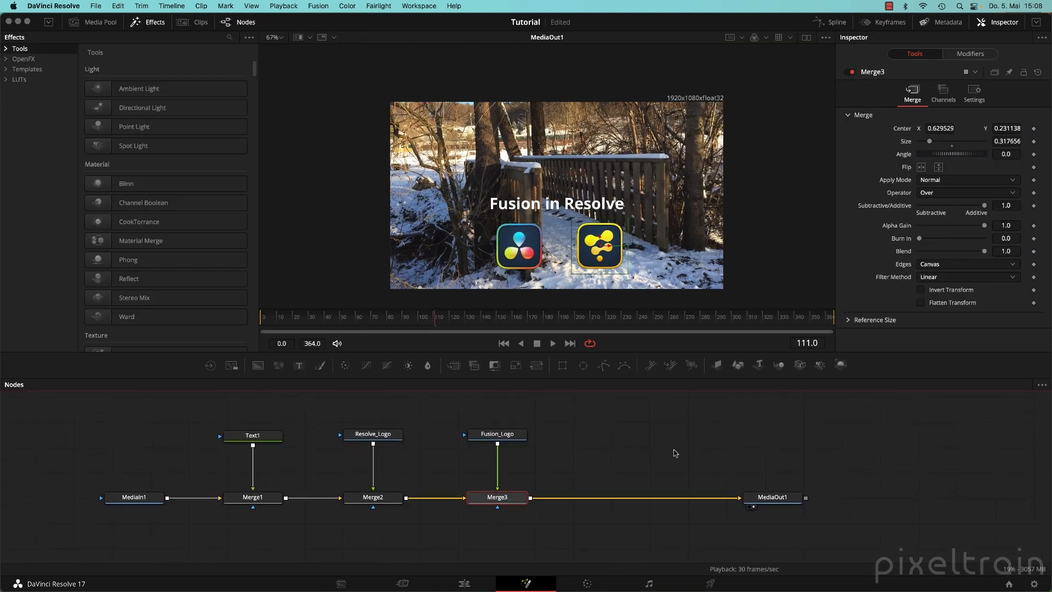
left_click(162, 23)
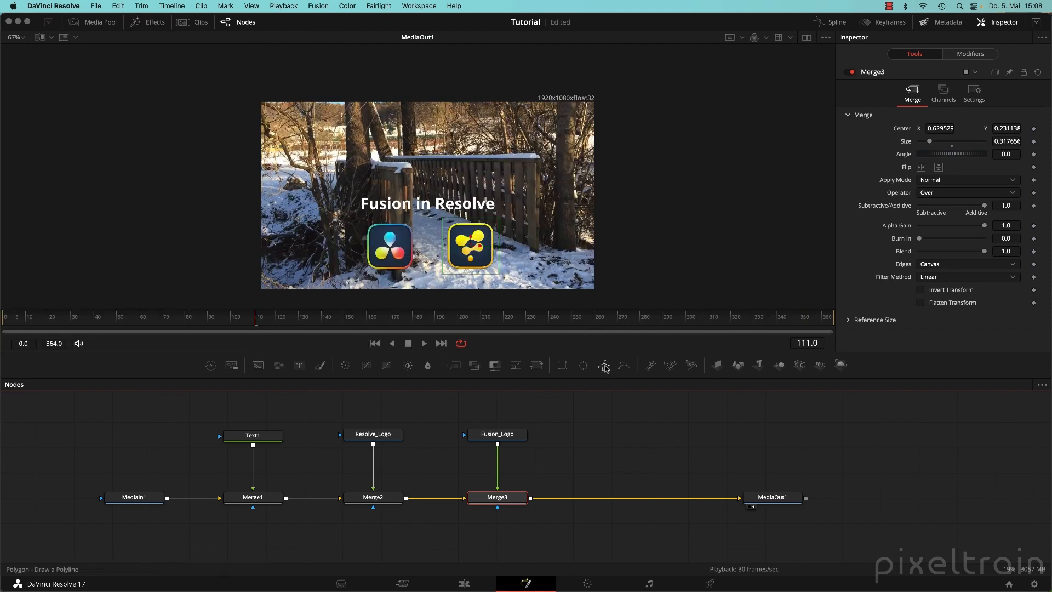
left_click_drag(605, 377, 605, 357)
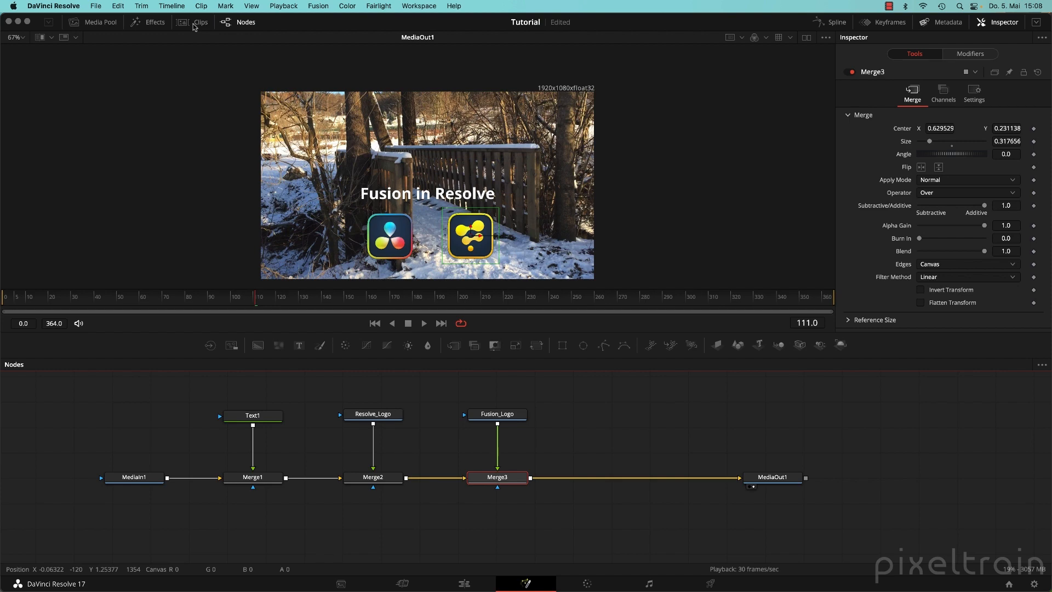
left_click(466, 585)
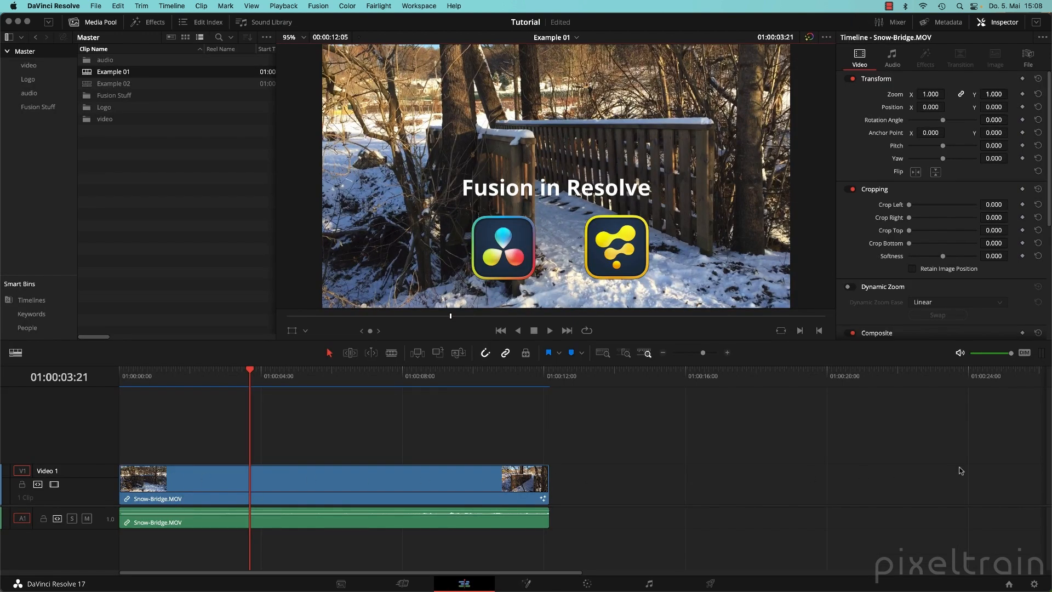
left_click(527, 584)
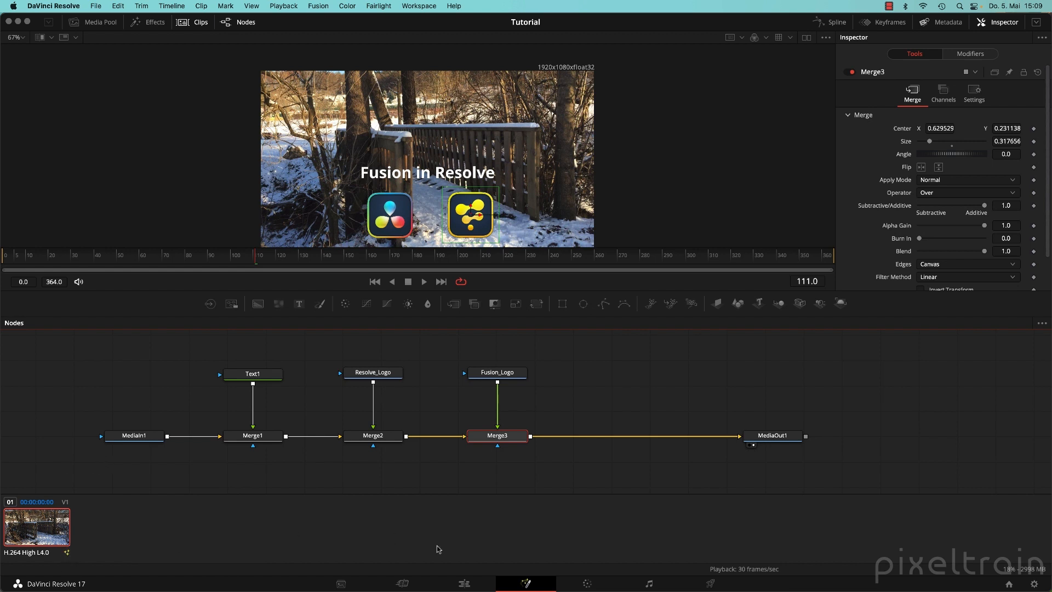
Place a second Snow-Bridge.MOV clip after the first one on the Edit timeline.
left_click(465, 585)
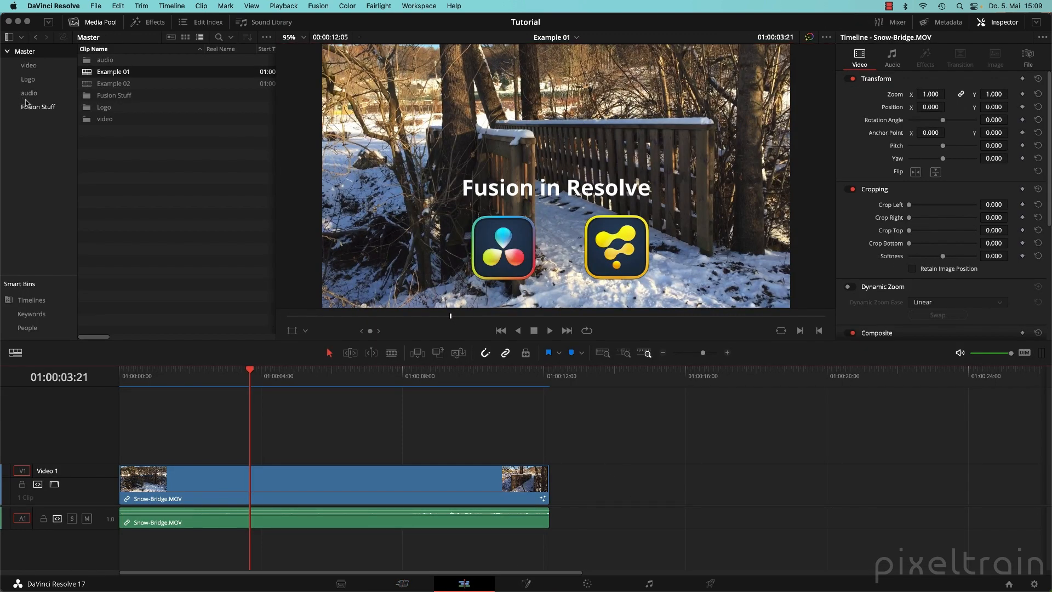
left_click(29, 65)
left_click_drag(93, 61, 558, 488)
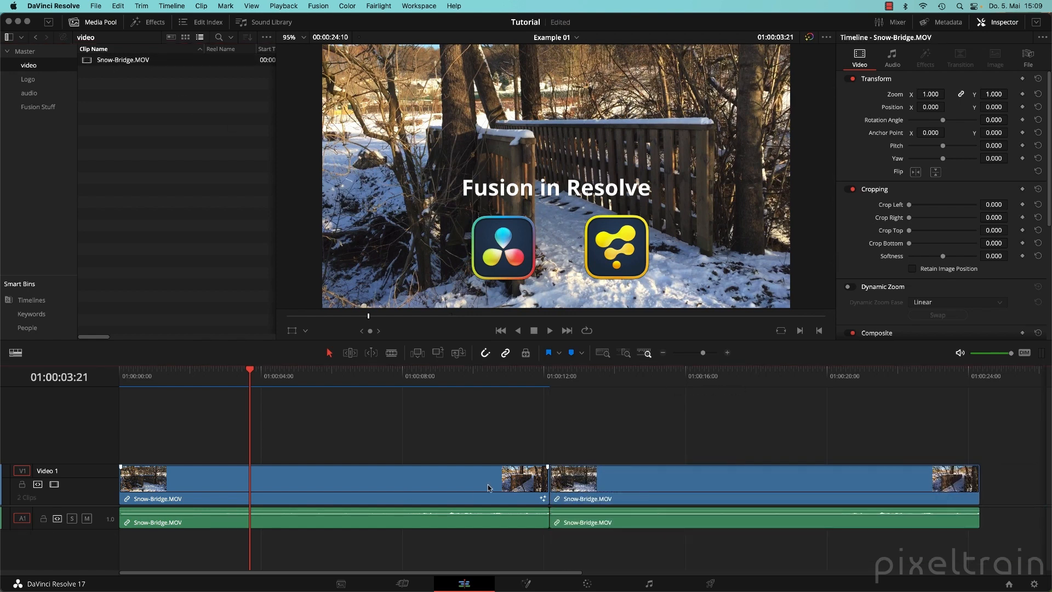
On the Fusion page, switch back and forth between clip 01's and clip 02's compositions.
left_click(526, 583)
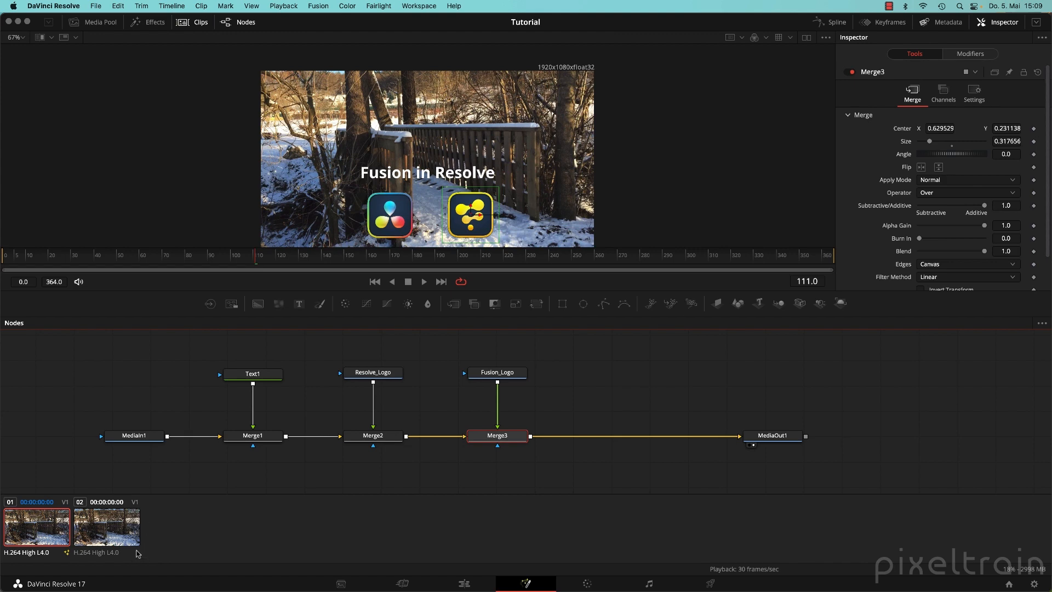
left_click(108, 526)
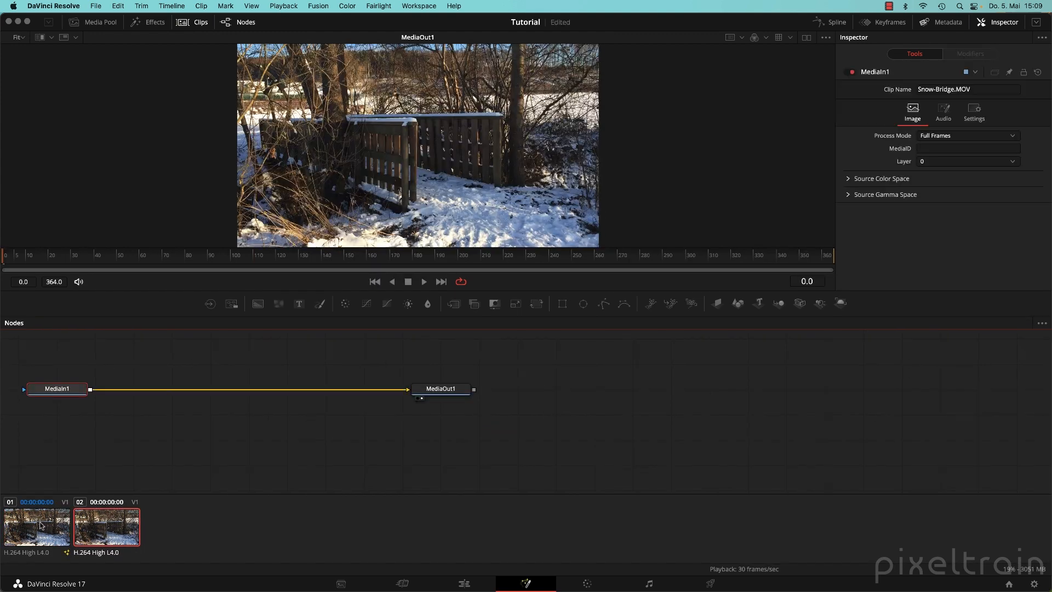
left_click(42, 525)
left_click(88, 526)
left_click(30, 526)
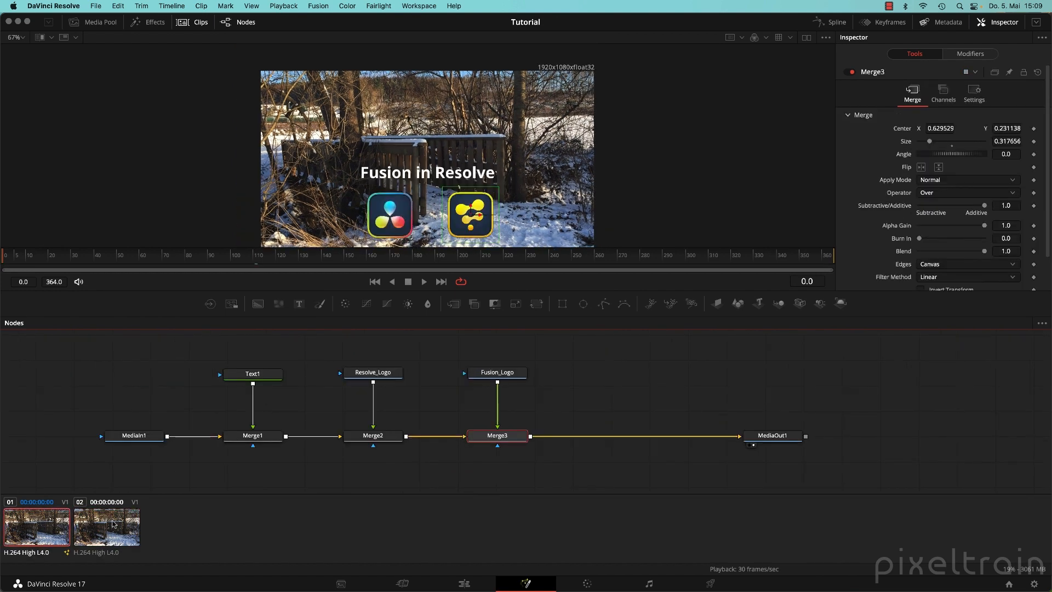
left_click(112, 524)
left_click(39, 525)
left_click(100, 525)
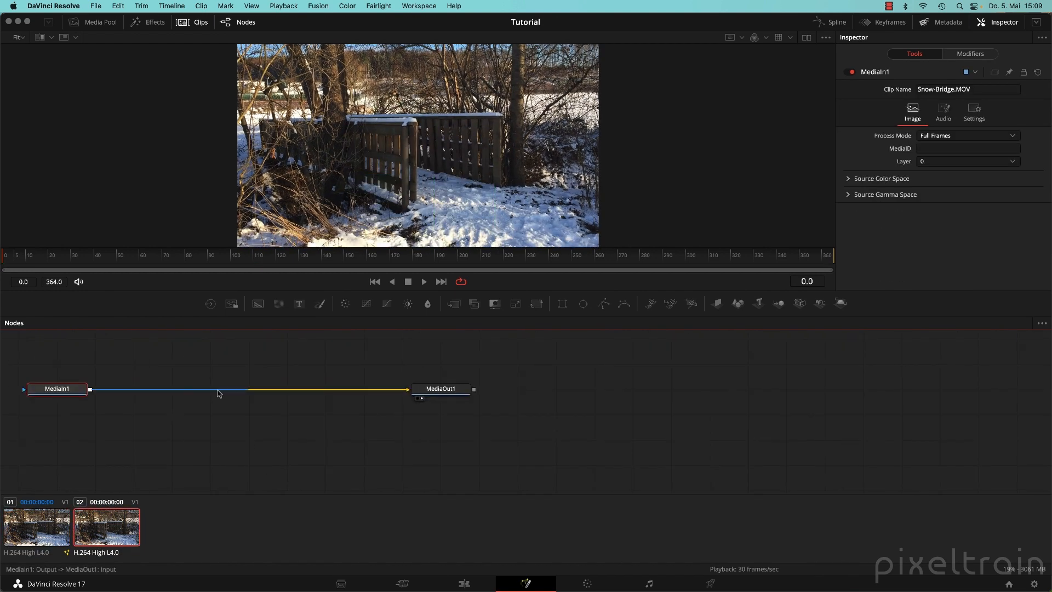
left_click(53, 510)
left_click(117, 526)
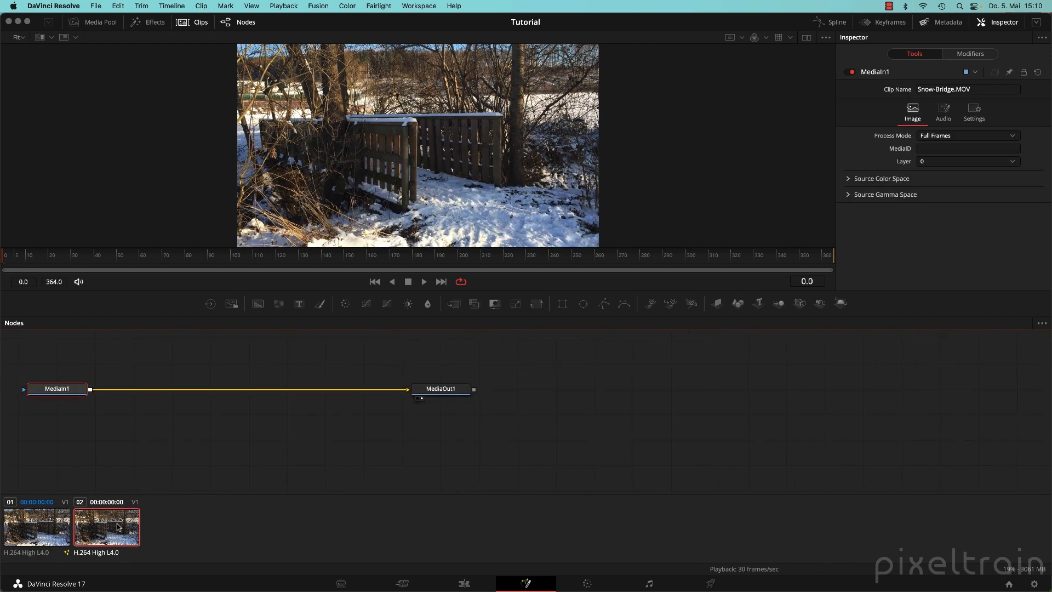
Check both clips on the Edit timeline, then load clip 01's composition in Fusion.
left_click(472, 580)
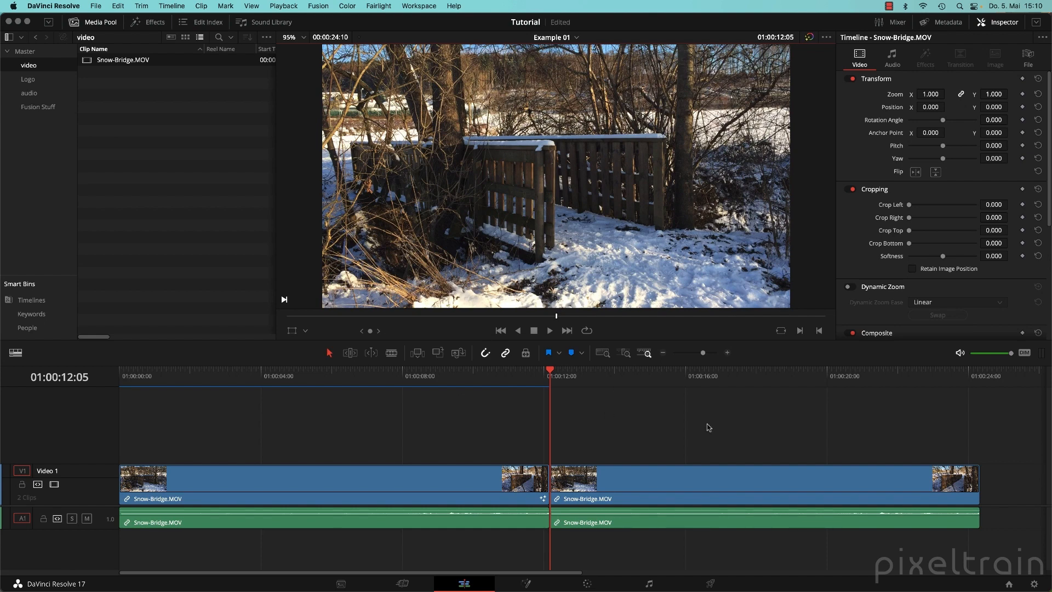
left_click(527, 583)
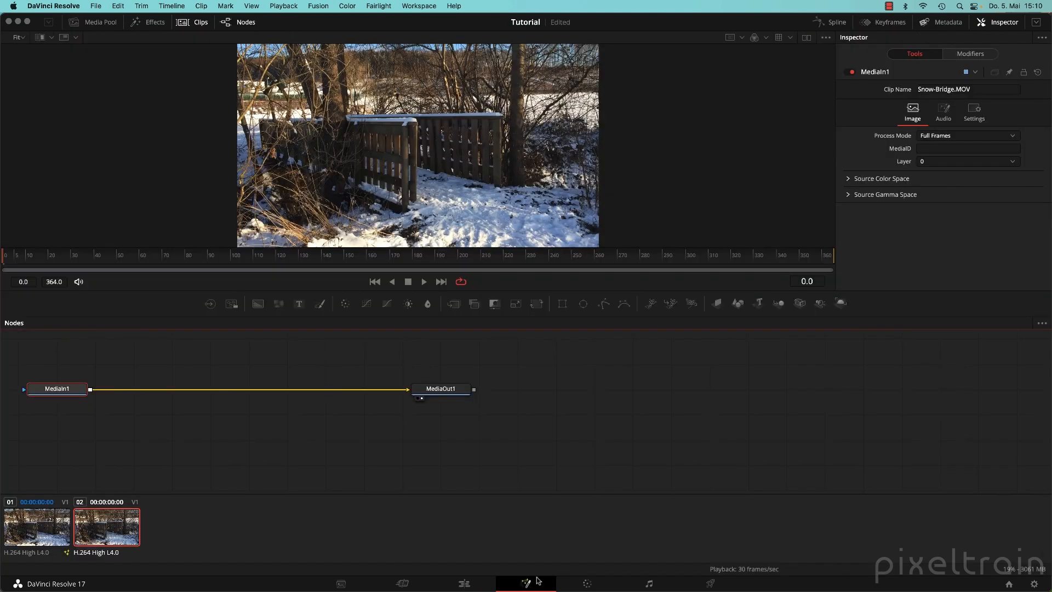
left_click(60, 540)
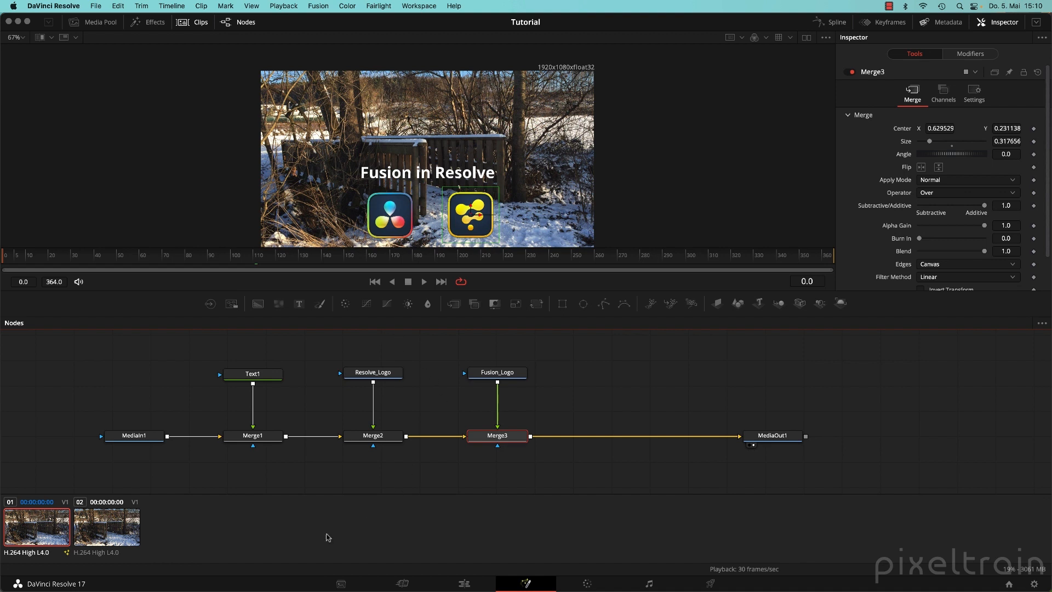
Rename clip 01's Composition 1 to 'Text with Logos'.
right_click(45, 523)
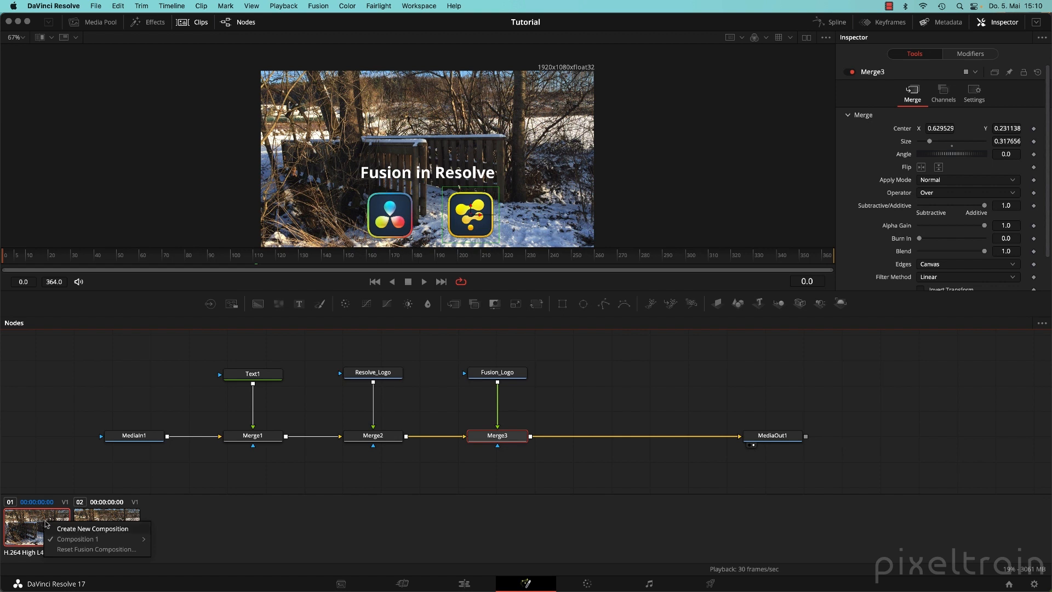
mouse_move(67, 541)
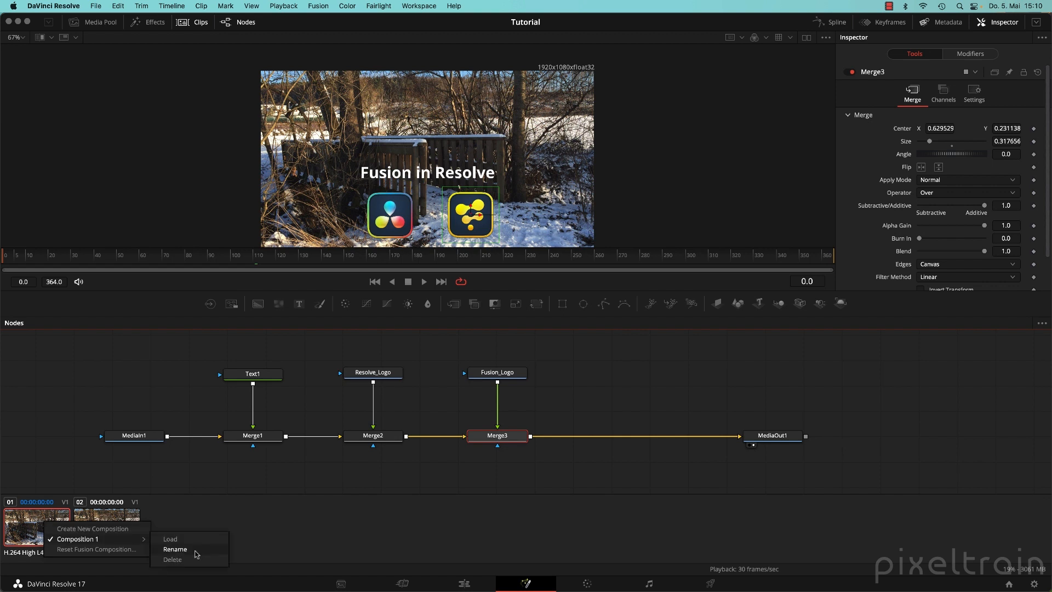
left_click(196, 550)
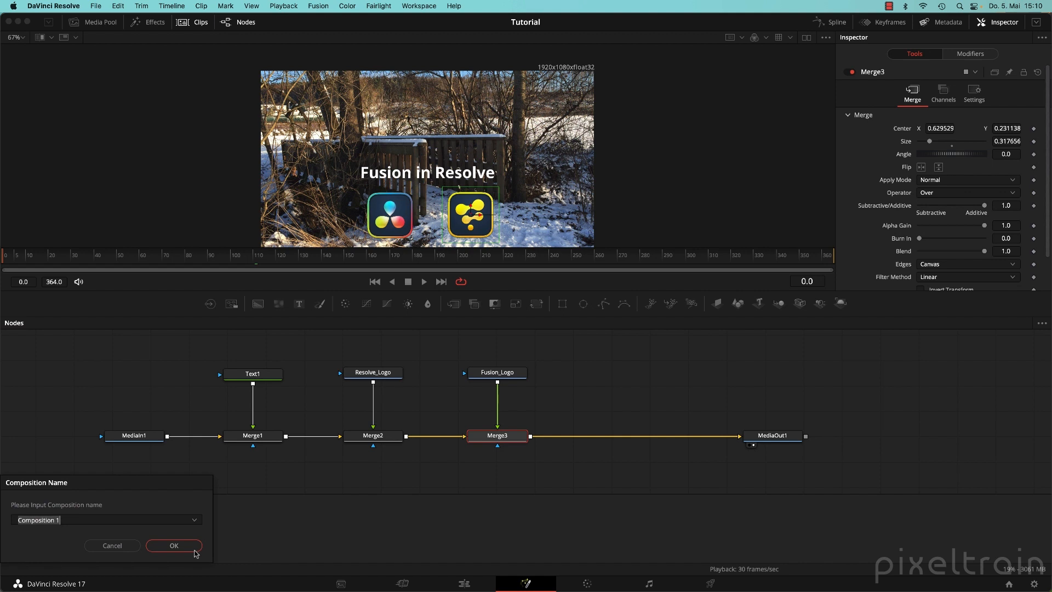
type("TExt")
key("BackSpace")
key("BackSpace")
key("BackSpace")
type("ext with Logos")
left_click(174, 545)
right_click(66, 530)
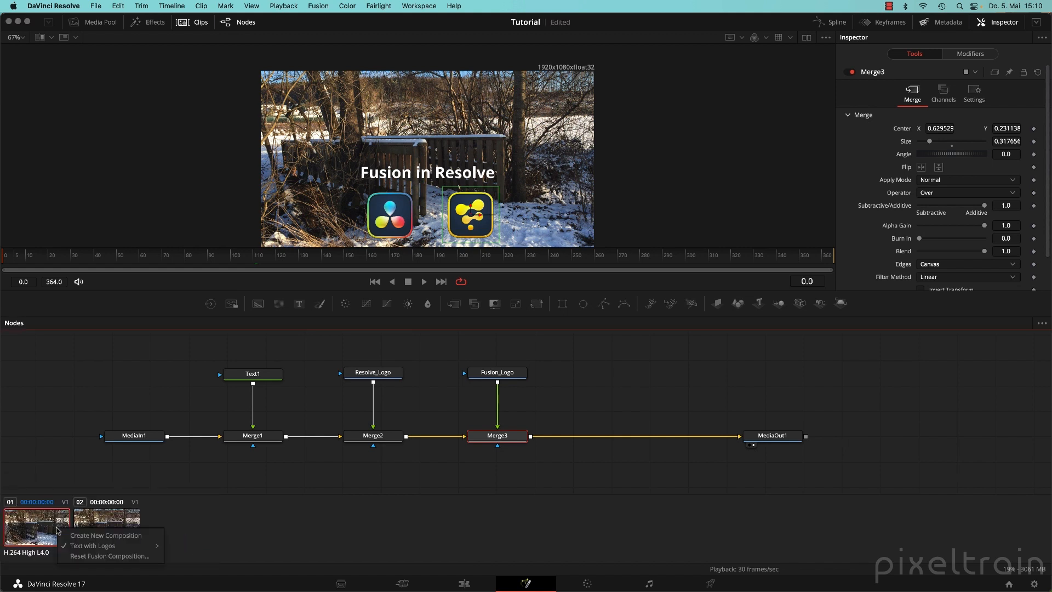
Create a new Composition 2 for clip 01 and rename it 'Only Logo'.
mouse_move(84, 546)
left_click(88, 536)
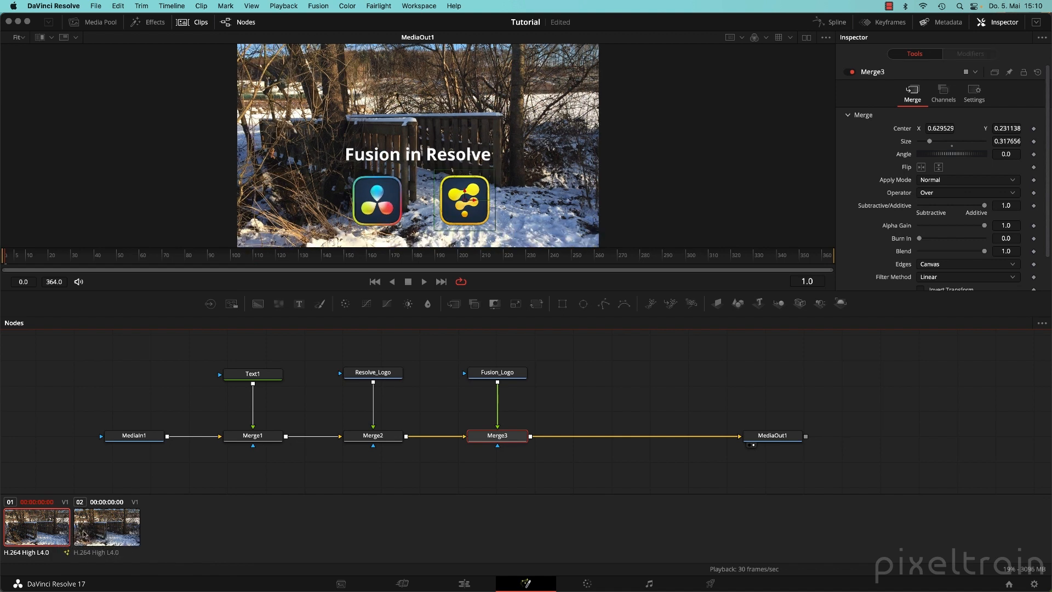
right_click(49, 531)
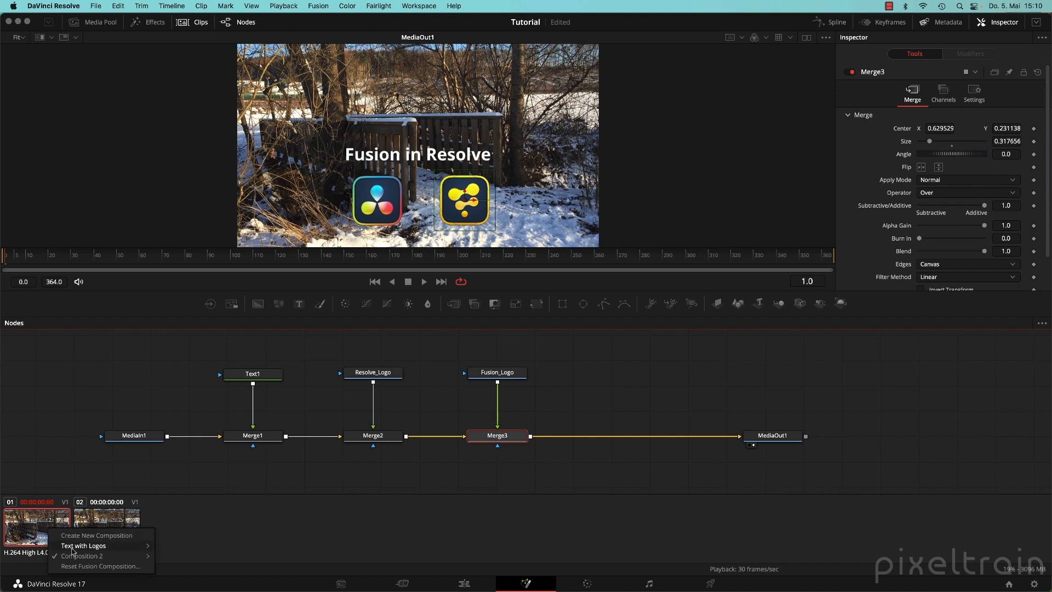
mouse_move(60, 557)
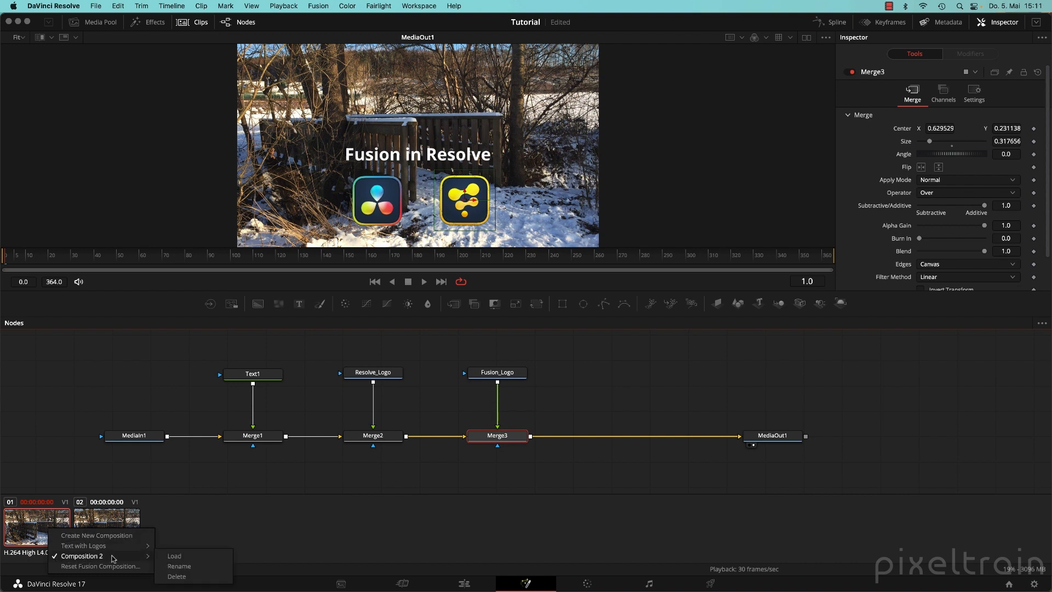
left_click(194, 567)
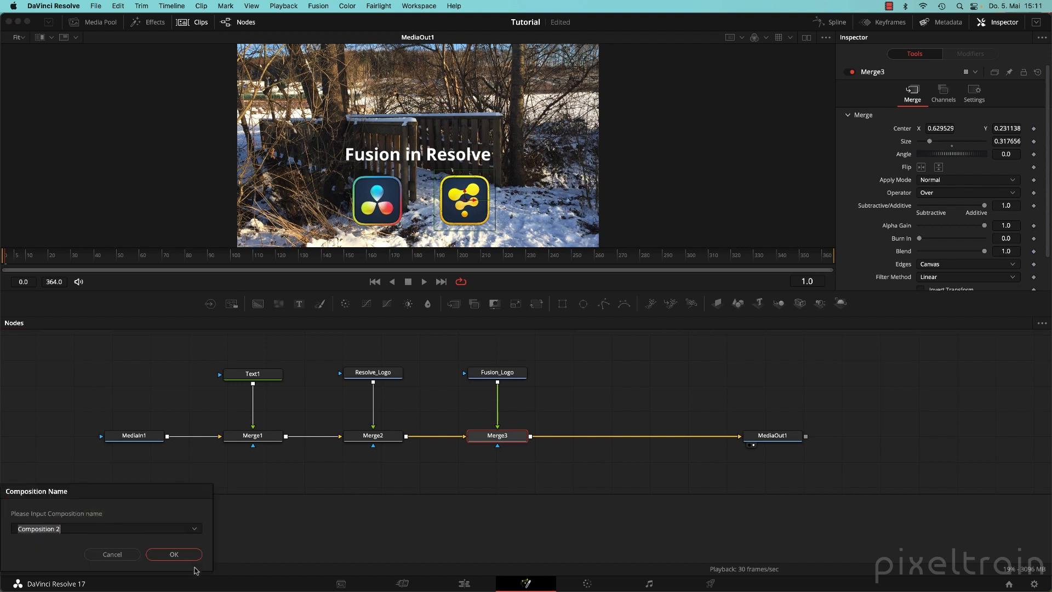
type("Only Logo")
key("Return")
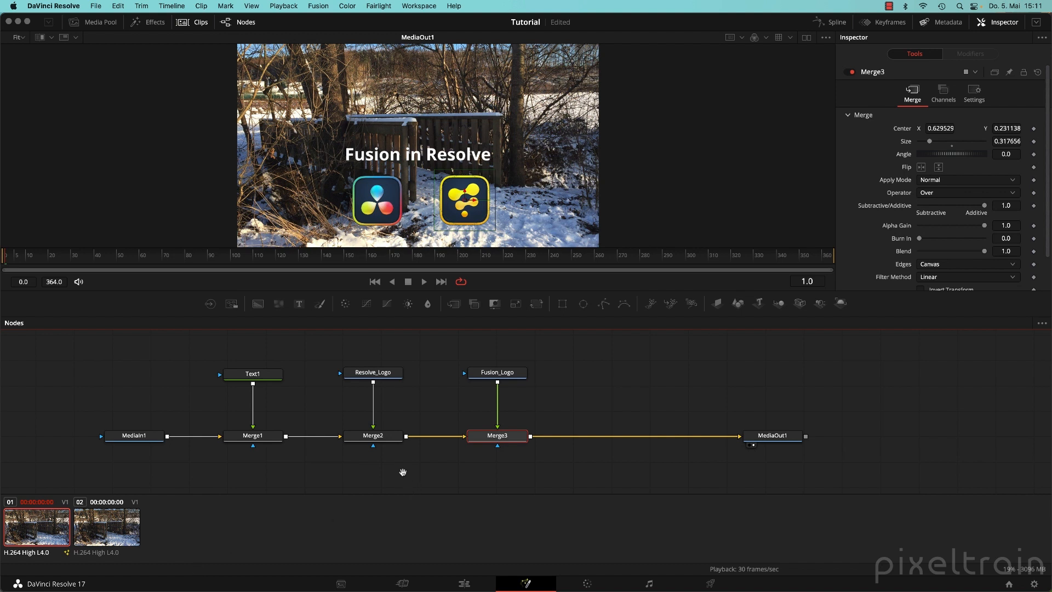
Delete the Text1 and Merge1 nodes and preview the logos-only result on the Edit timeline.
left_click_drag(404, 474, 472, 456)
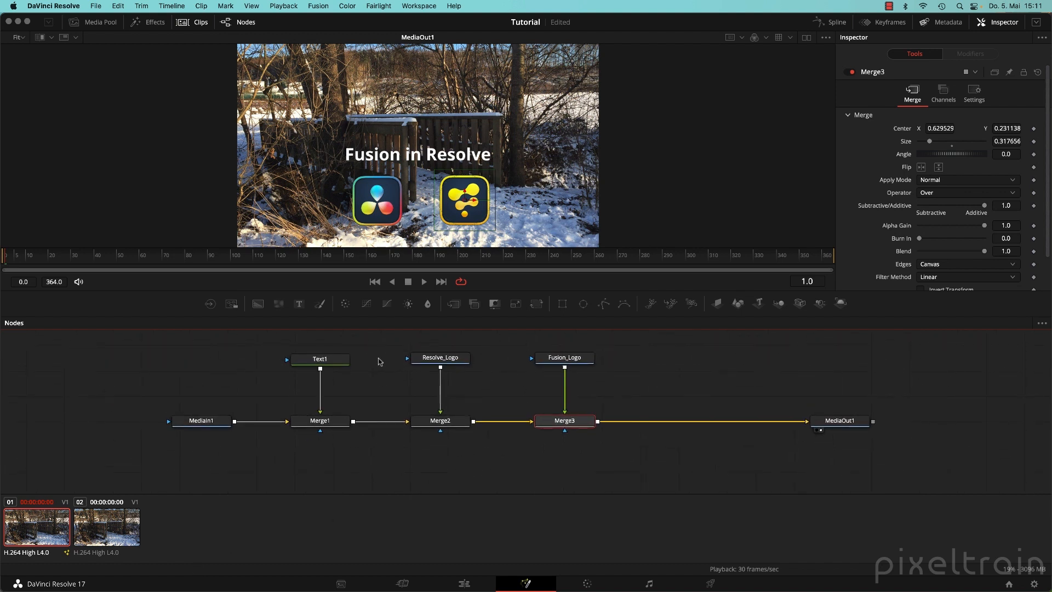
left_click_drag(383, 335, 280, 446)
key("Delete")
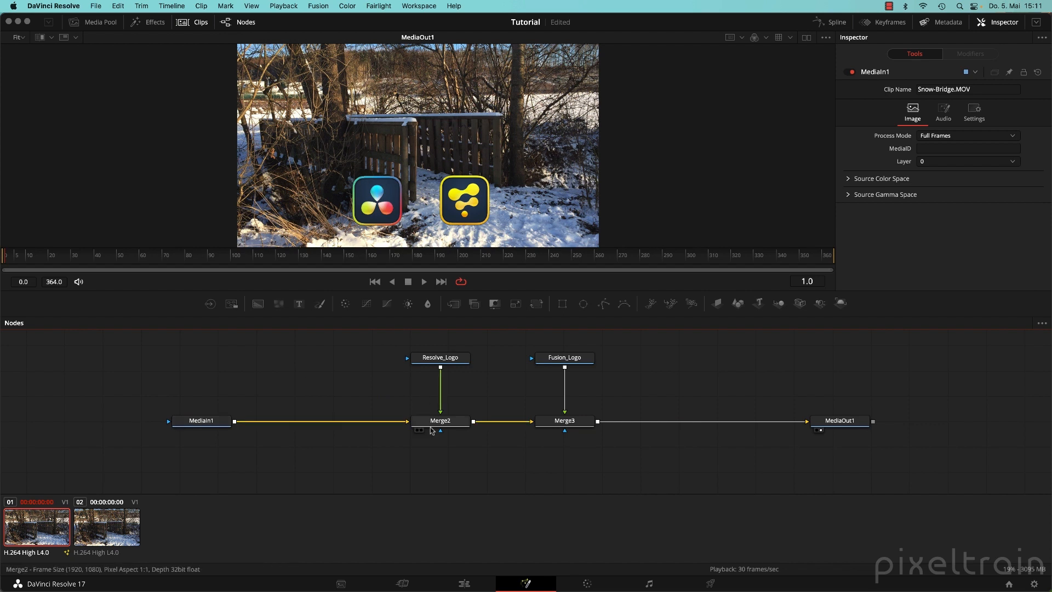
left_click_drag(293, 374, 246, 391)
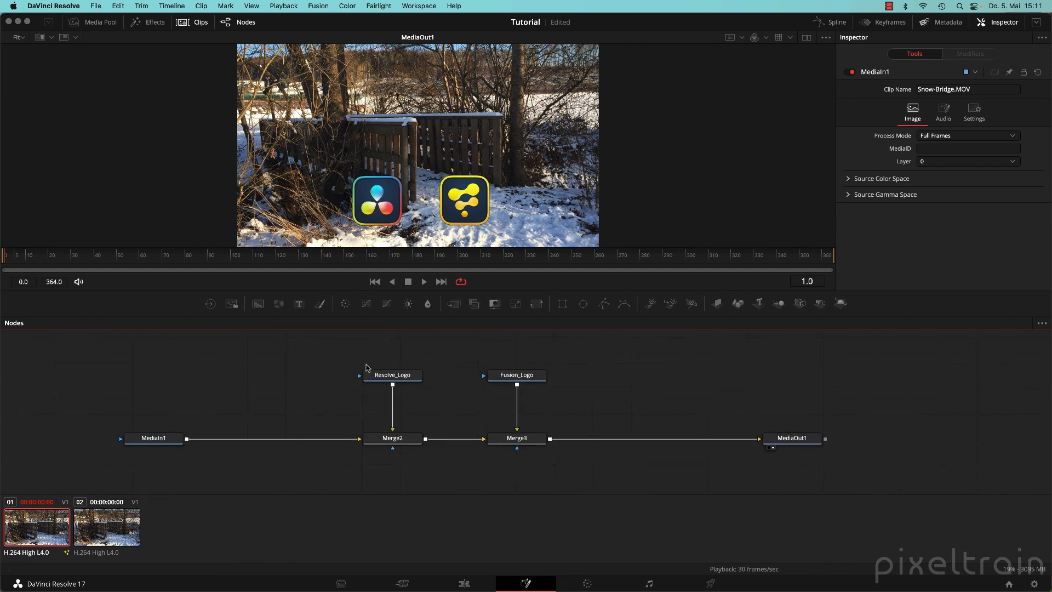
left_click(467, 583)
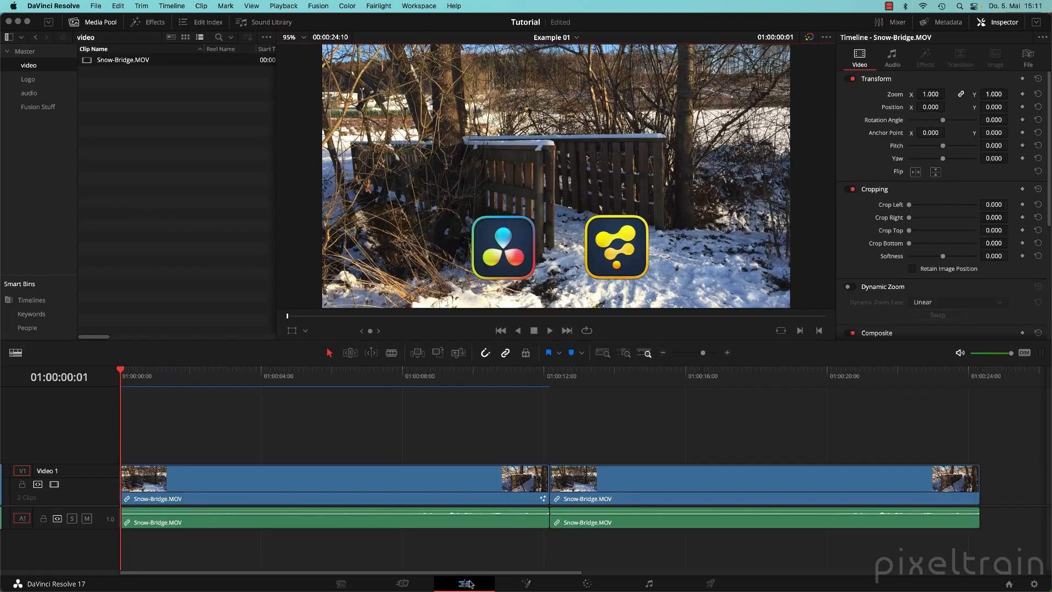
left_click_drag(477, 378, 246, 377)
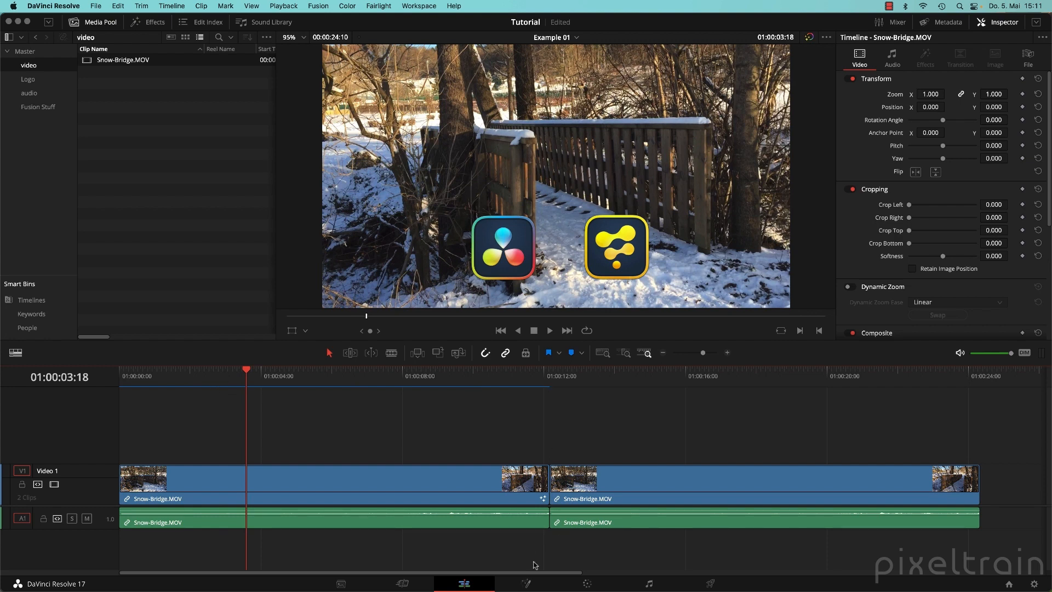
left_click(527, 583)
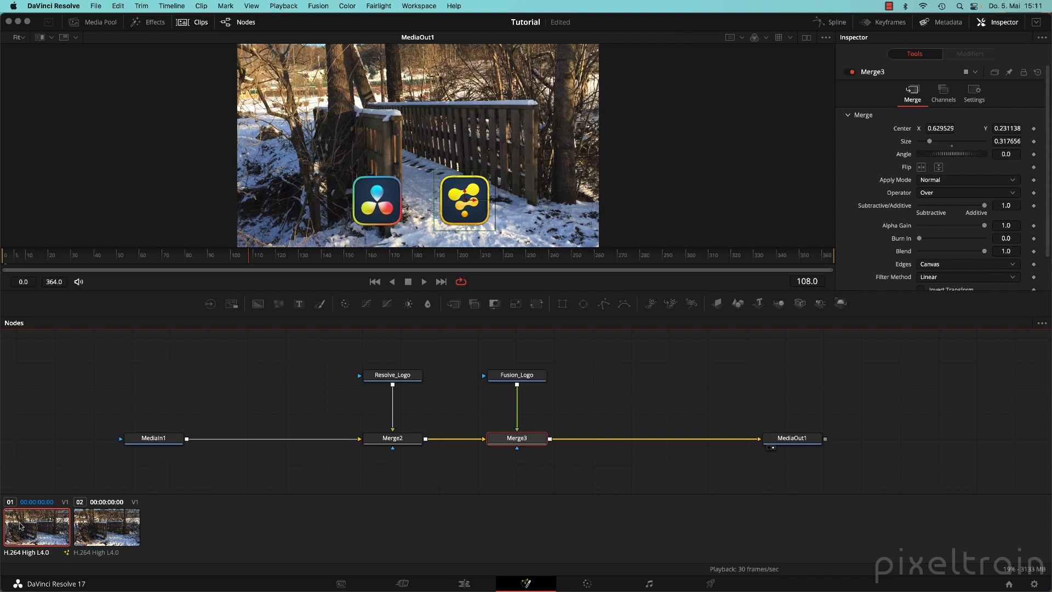
Load clip 01's Text with Logos composition and view it on the Edit timeline.
right_click(33, 526)
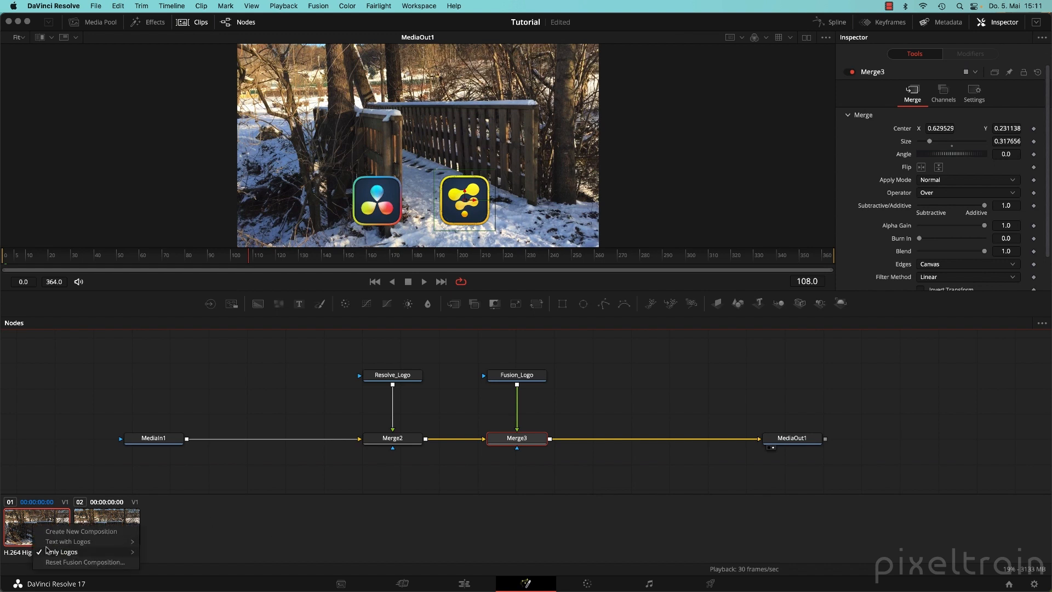
mouse_move(54, 552)
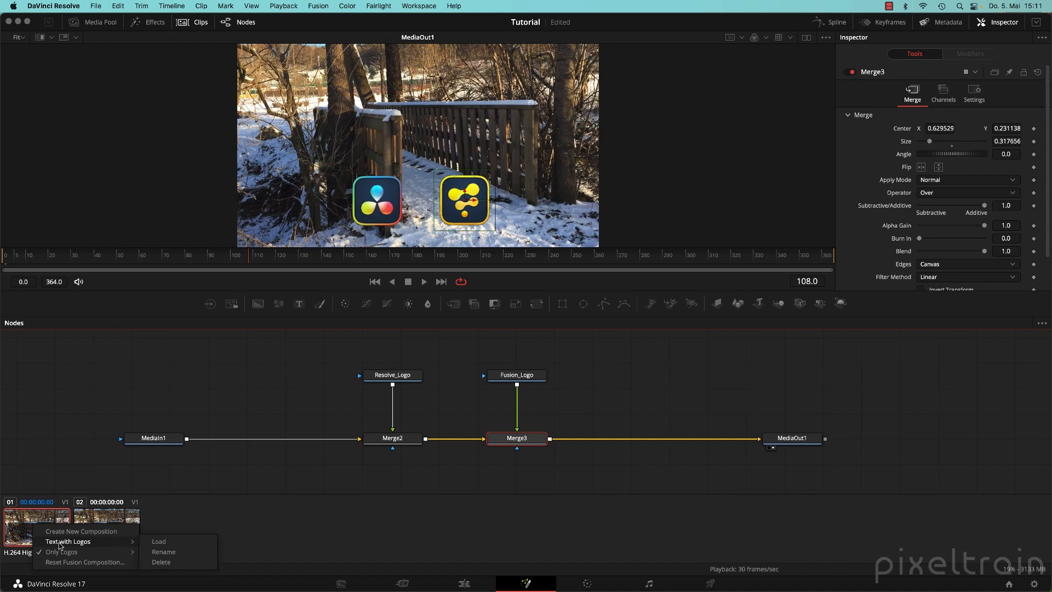
left_click(193, 544)
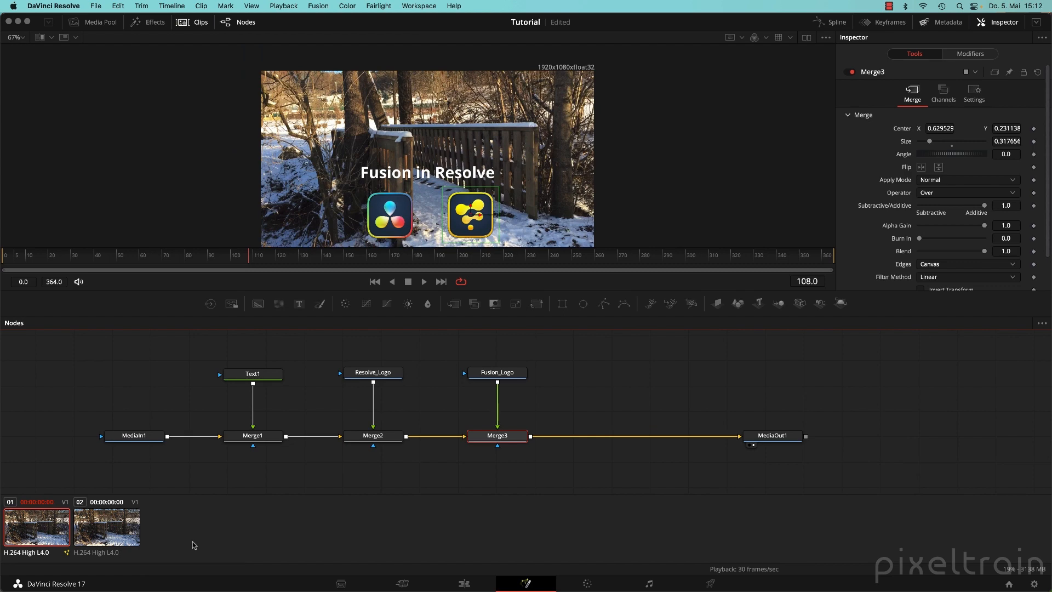
left_click(474, 586)
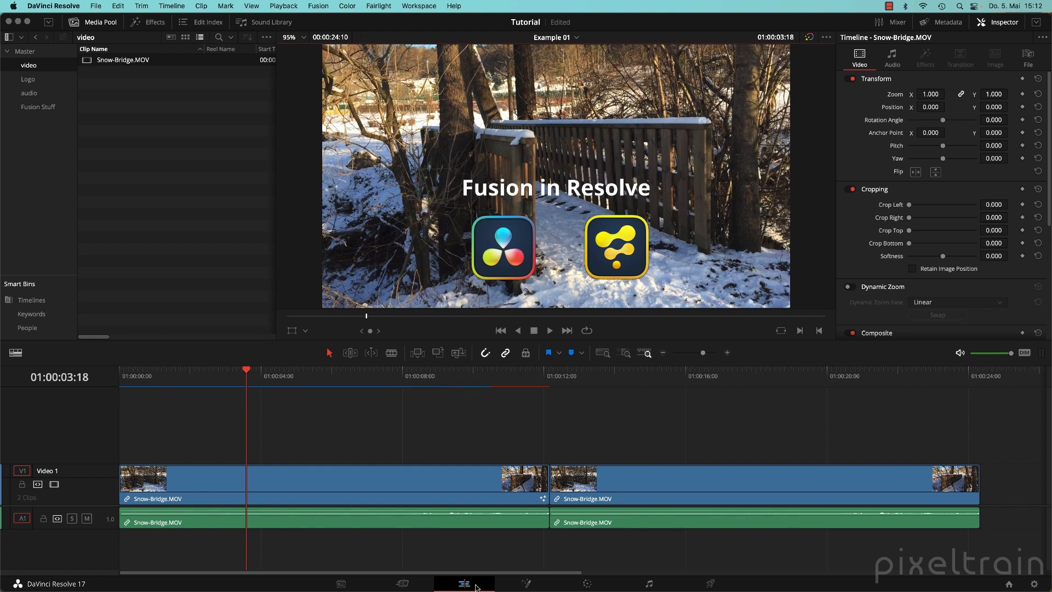
Load the Only Logos composition for clip 01 and reset the Fusion composition.
left_click(526, 584)
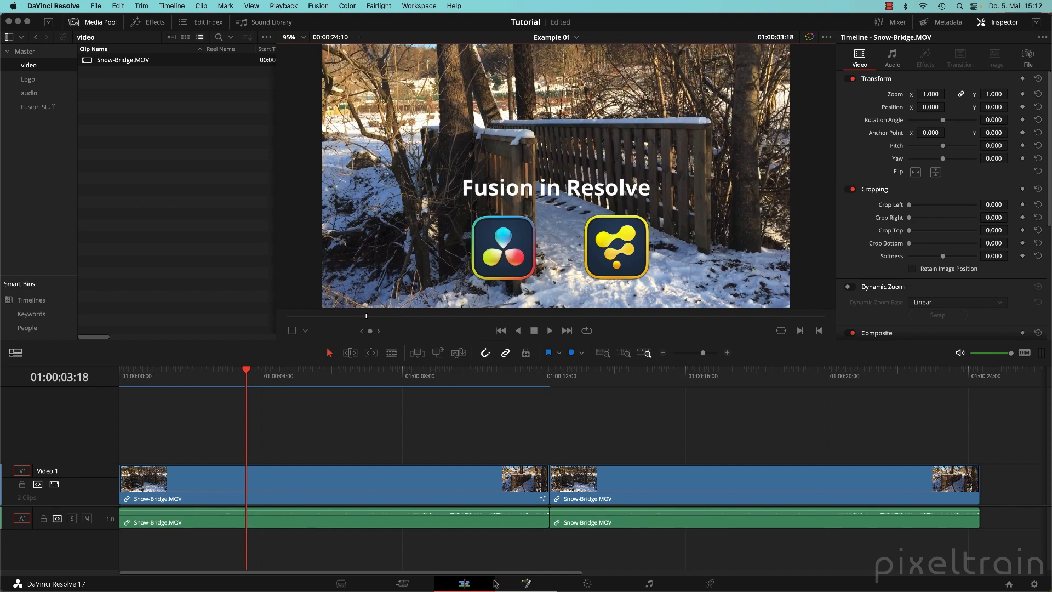
right_click(28, 523)
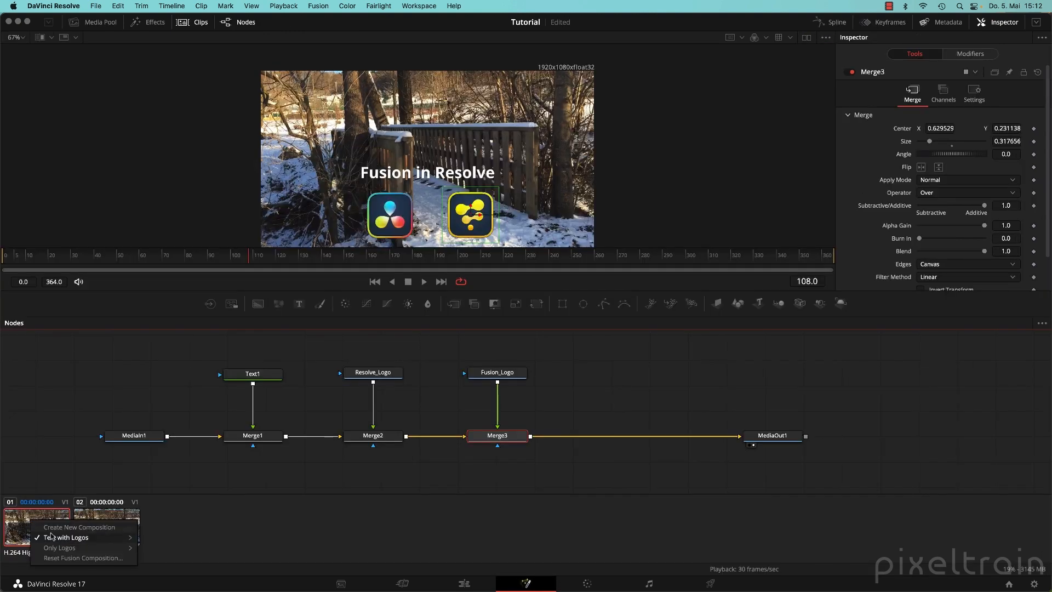
mouse_move(51, 536)
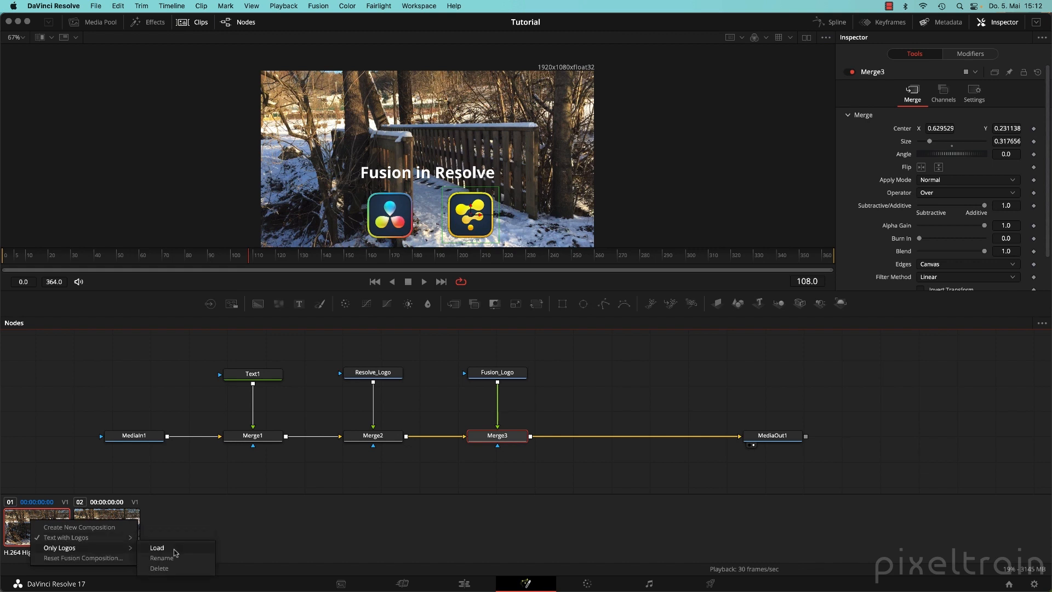
left_click(174, 550)
right_click(34, 535)
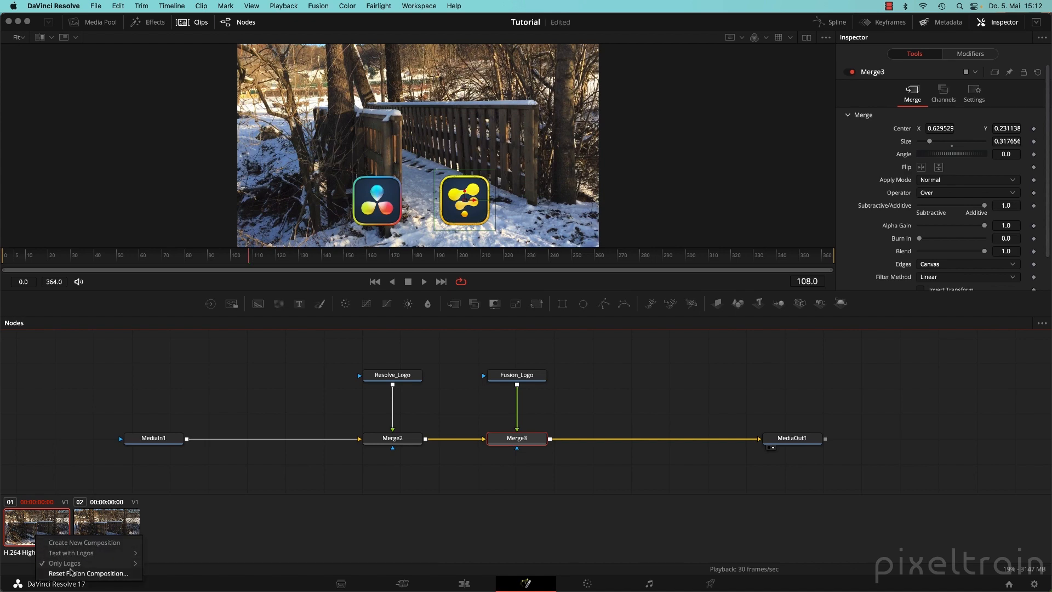
left_click(70, 572)
left_click(619, 332)
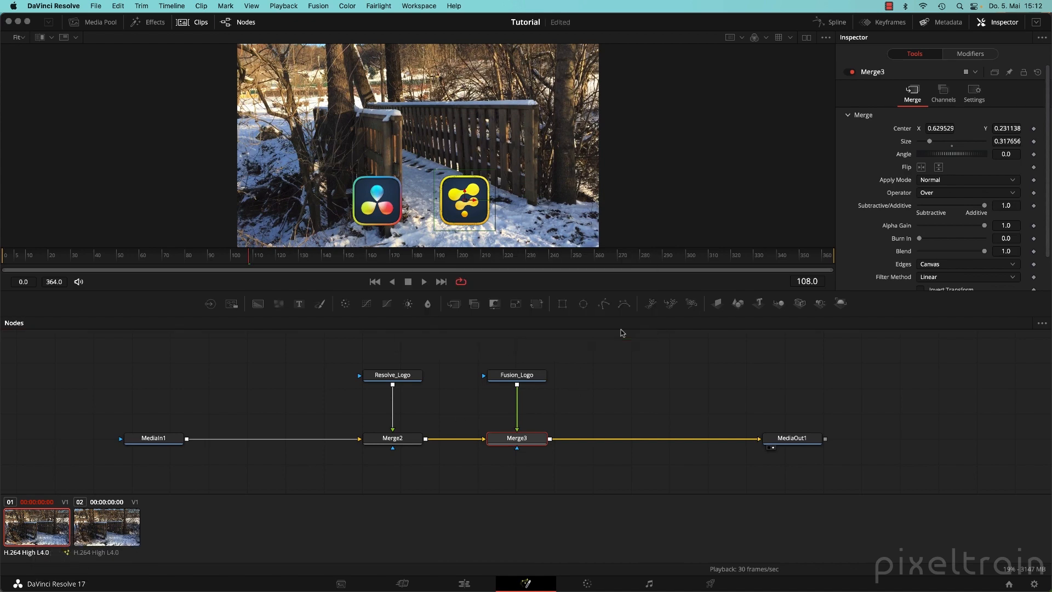
Reload the Text with Logos composition for clip 01 and go back to the Edit page.
right_click(39, 531)
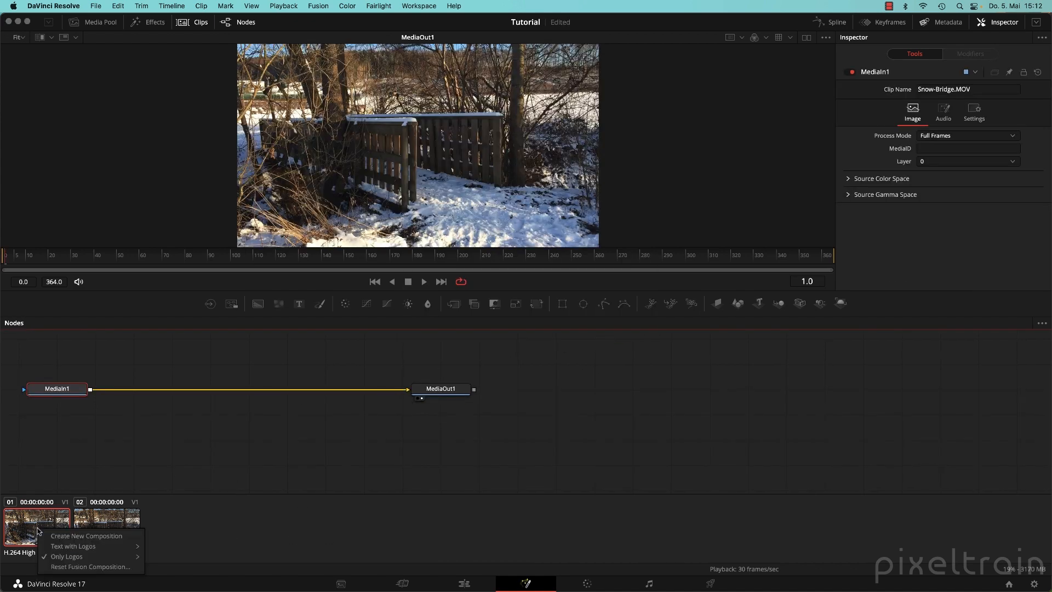
mouse_move(63, 558)
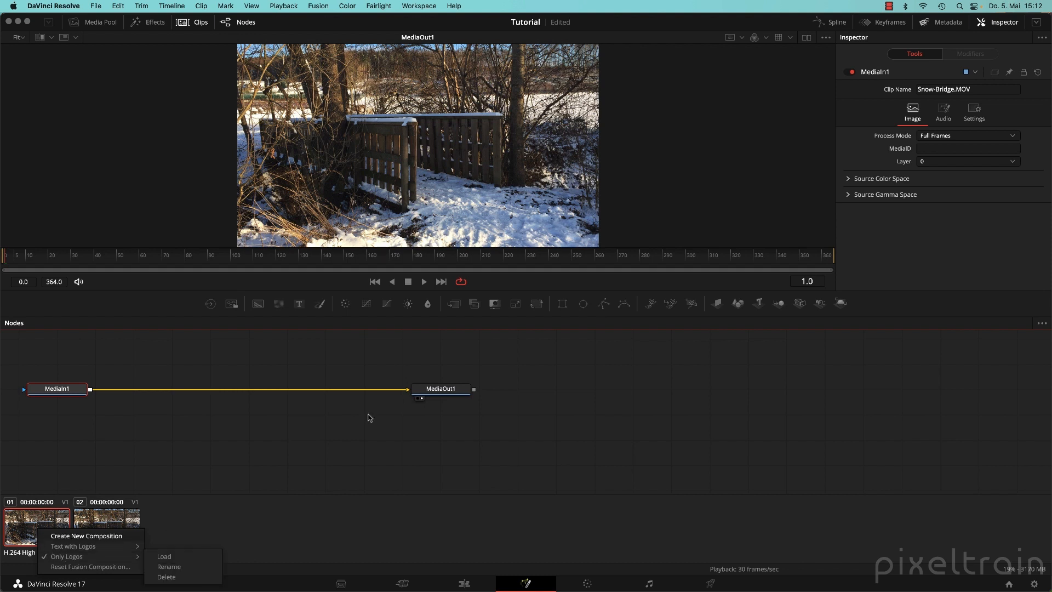
left_click(157, 448)
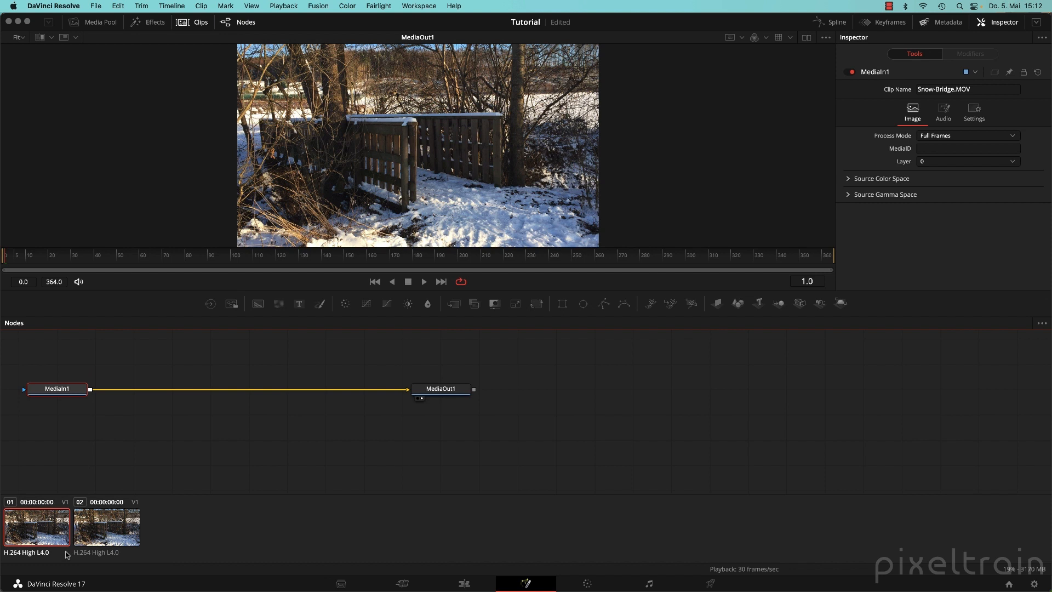
right_click(38, 523)
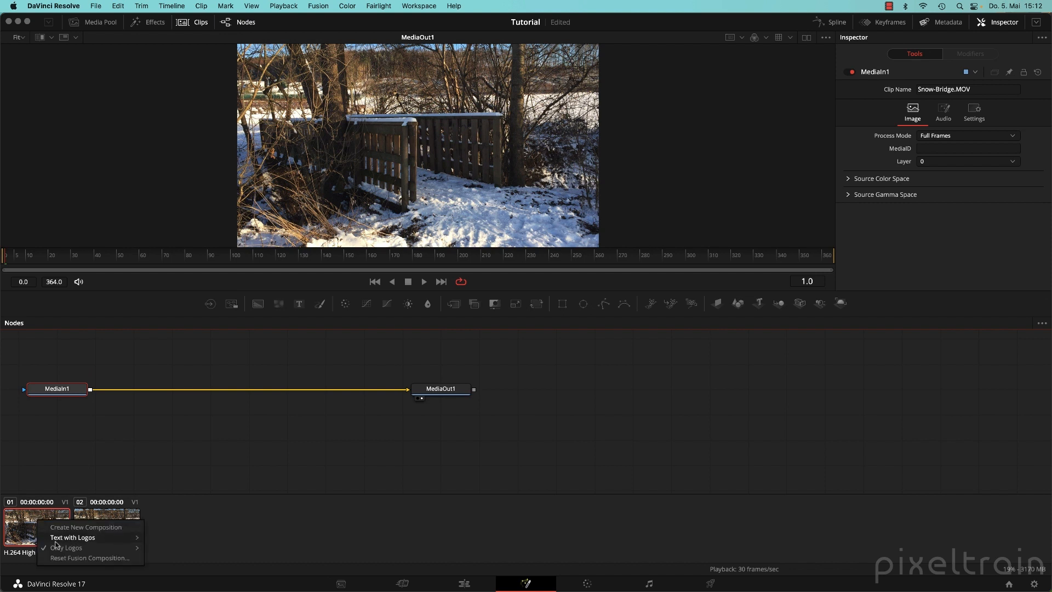
mouse_move(88, 537)
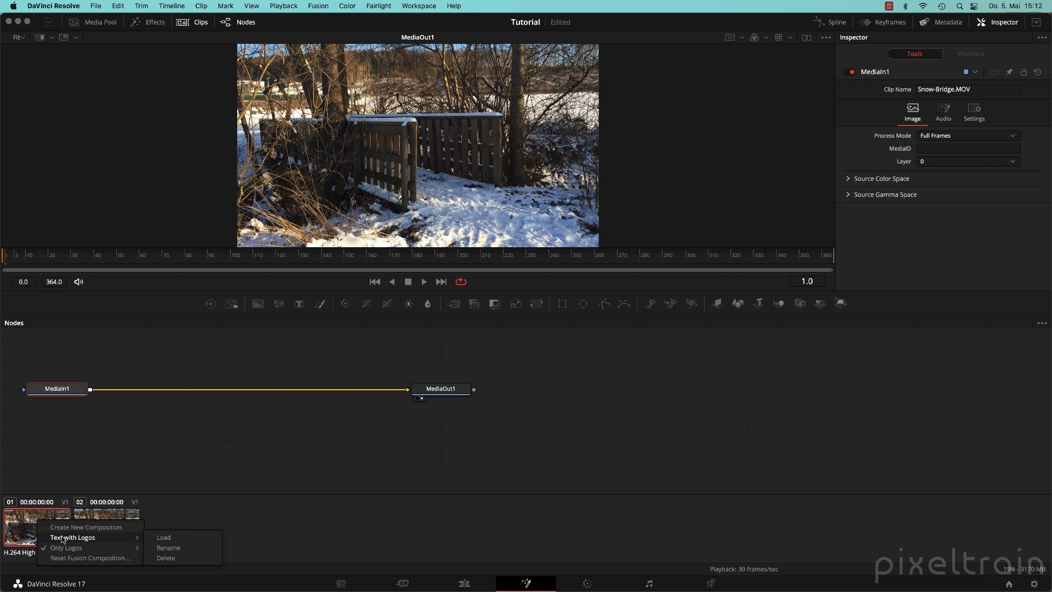
left_click(213, 538)
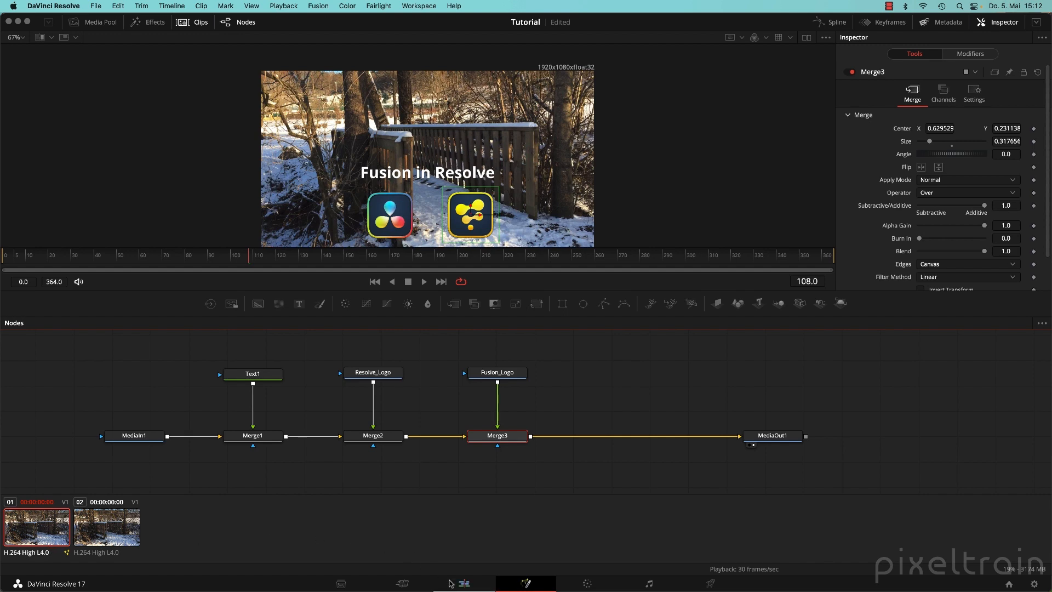
left_click(451, 583)
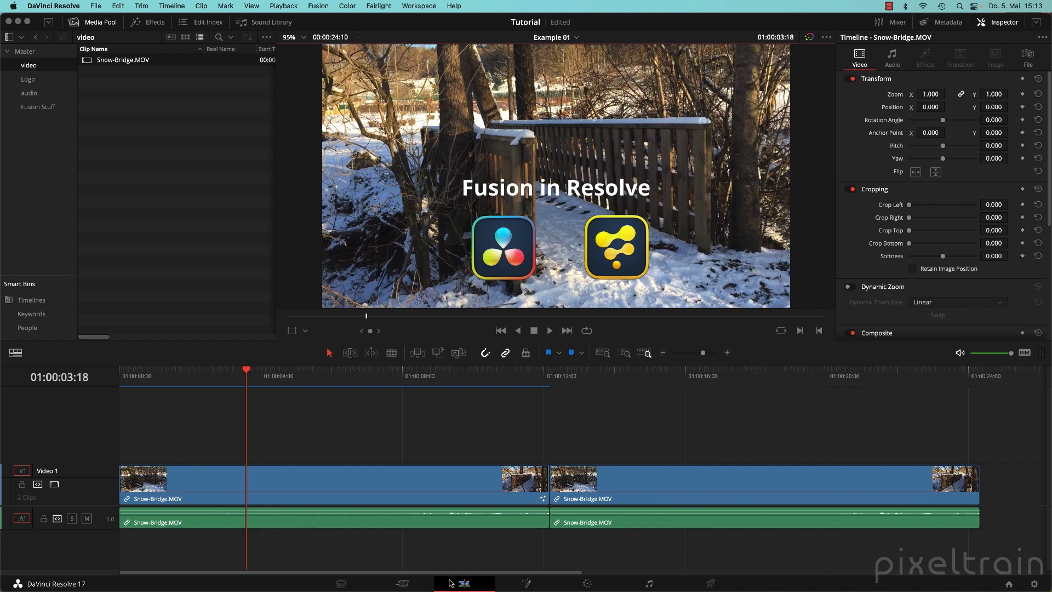
Start a new timeline in the Master bin named 'Example 03' with Mono audio tracks.
left_click(24, 51)
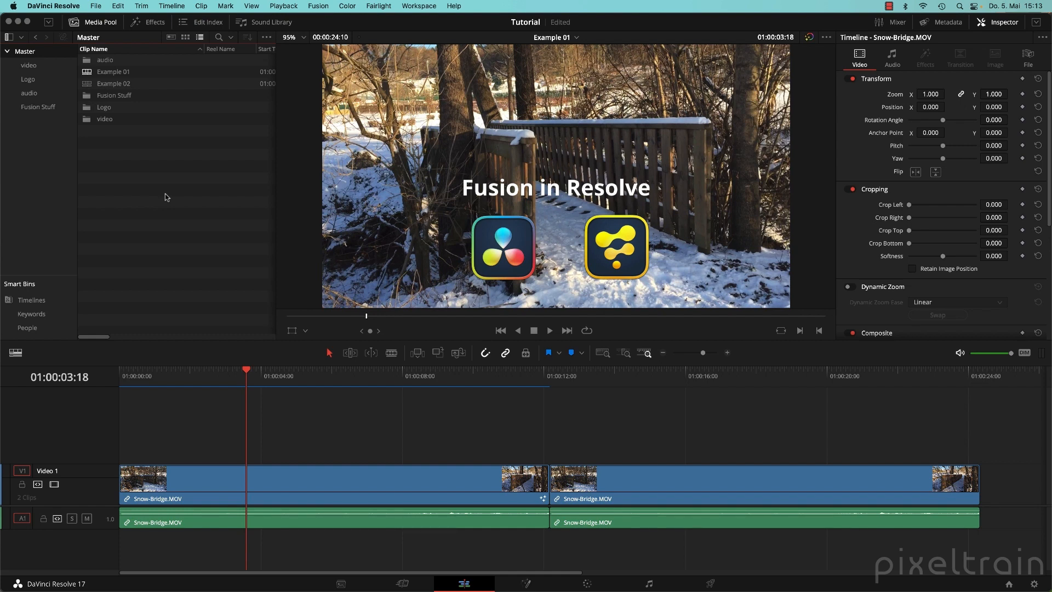
right_click(117, 159)
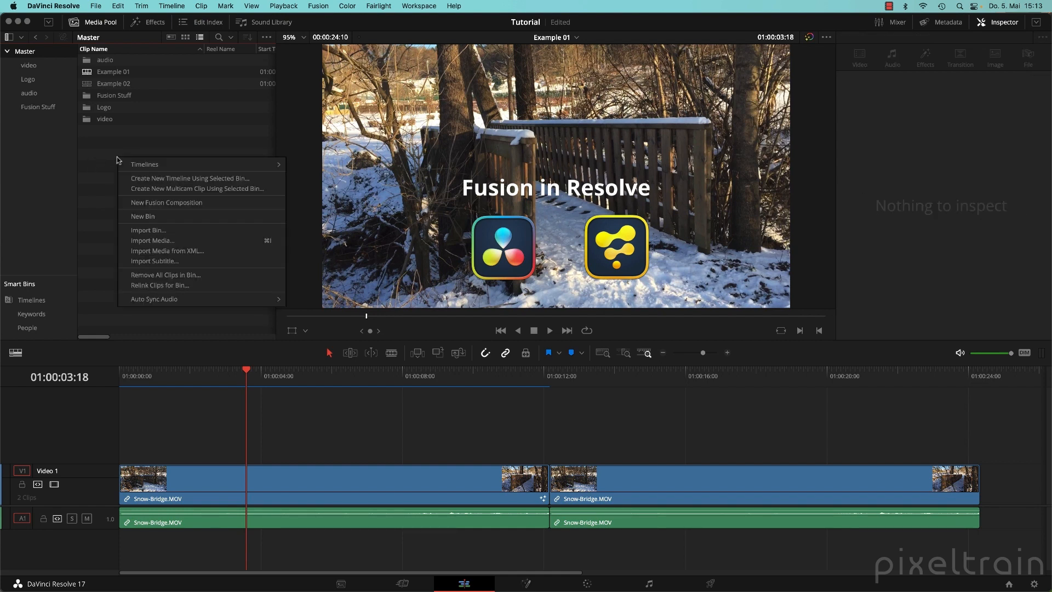
mouse_move(141, 170)
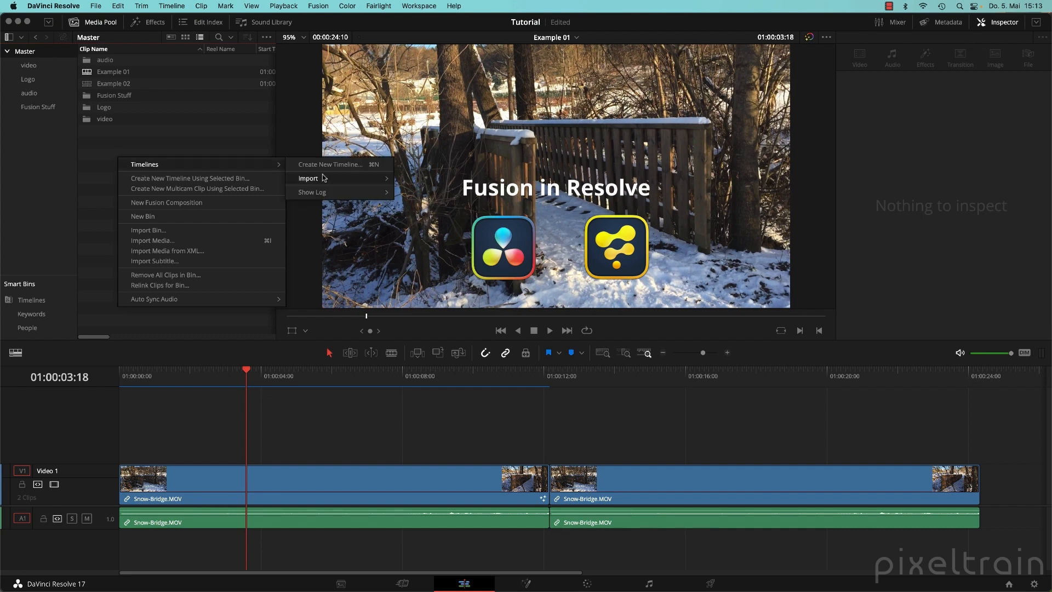
left_click(377, 165)
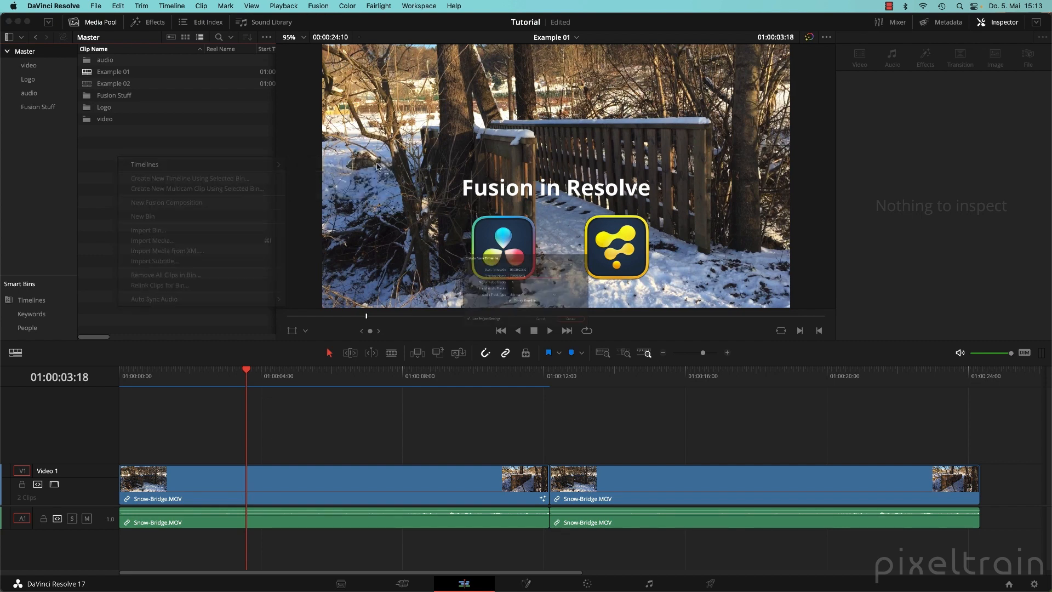
type("Example 03")
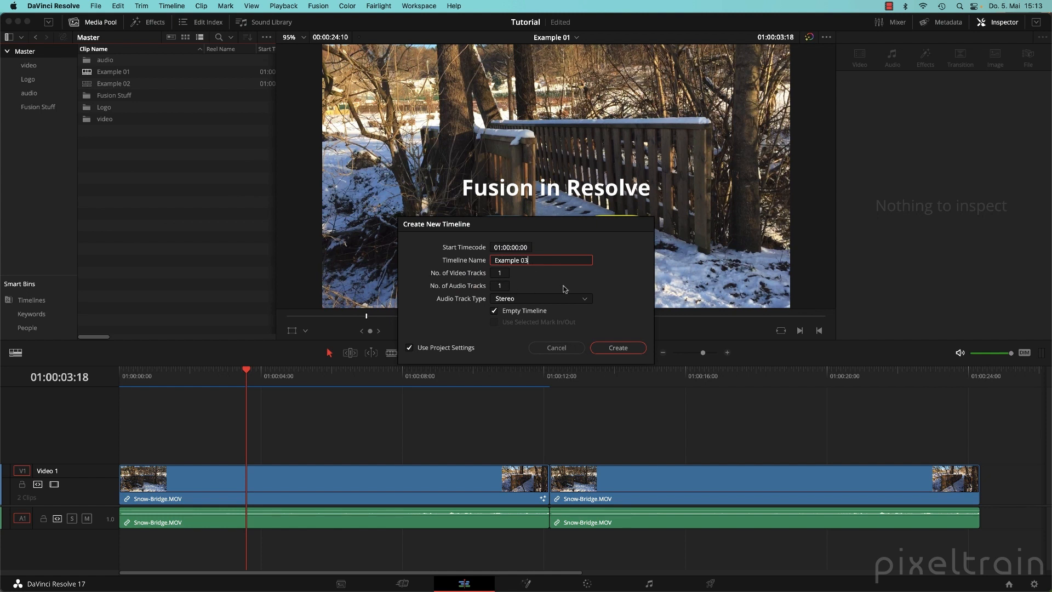
left_click(550, 298)
left_click(515, 311)
Turn off Use Project Settings, set the format to 2048 x 2048, and create the timeline.
left_click(411, 350)
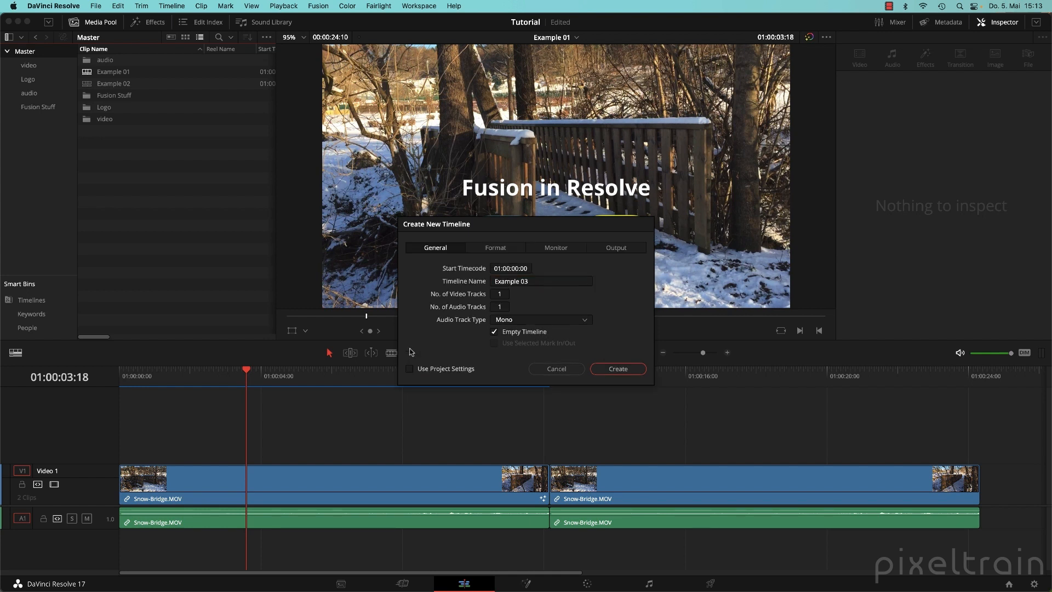
left_click(495, 247)
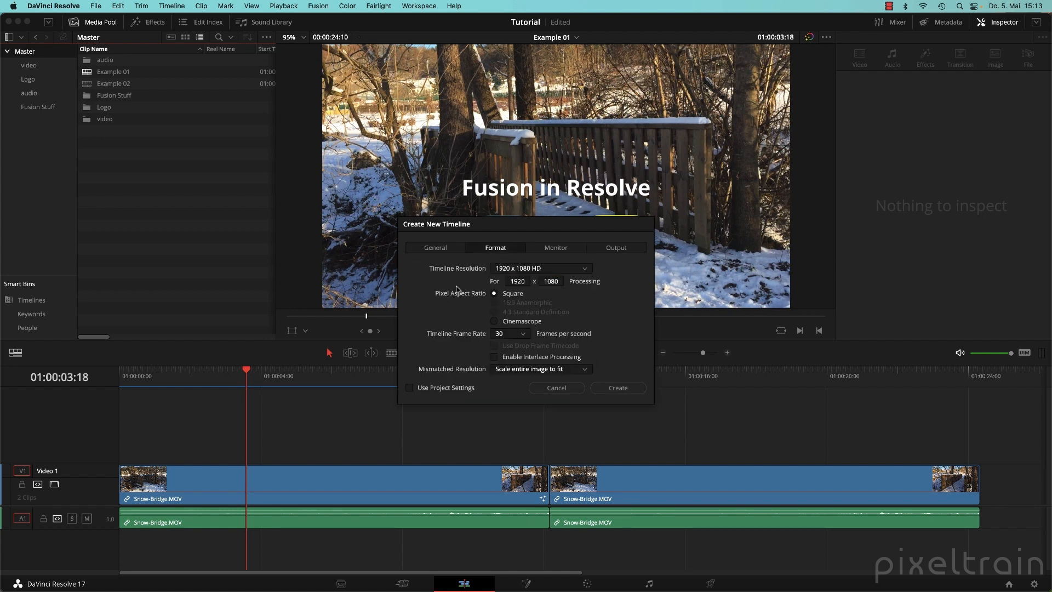
left_click(524, 282)
type("2048")
key("Tab")
type("2048")
left_click(610, 389)
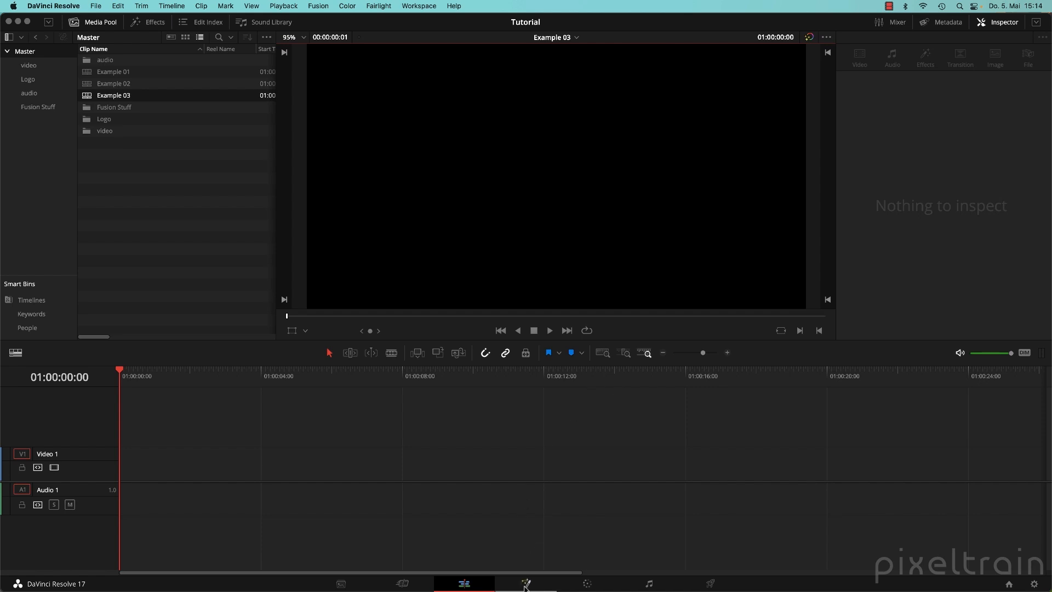
left_click(525, 585)
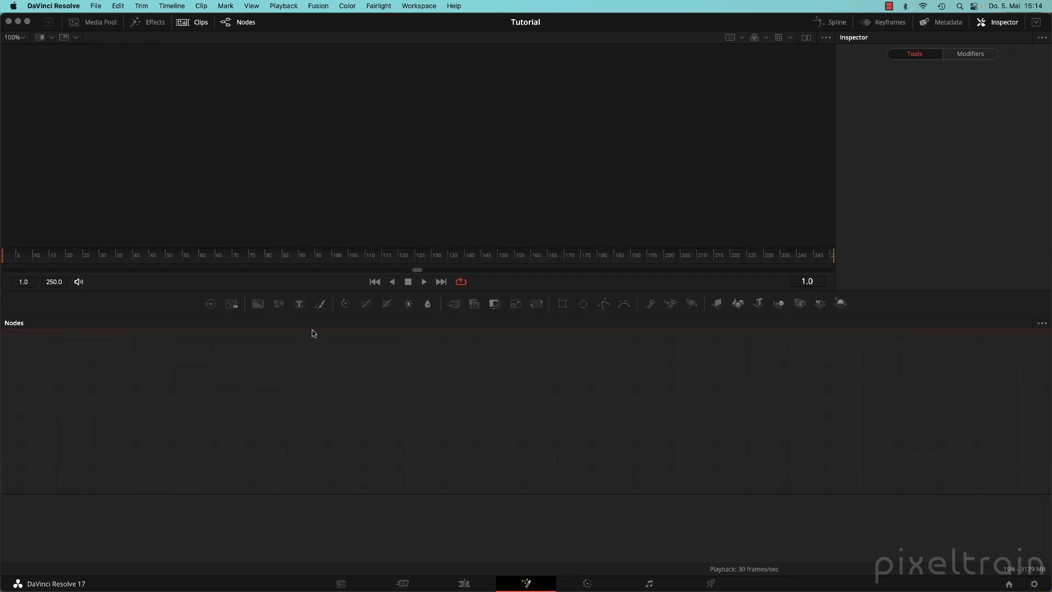
left_click_drag(256, 316, 645, 411)
left_click_drag(475, 437, 523, 440)
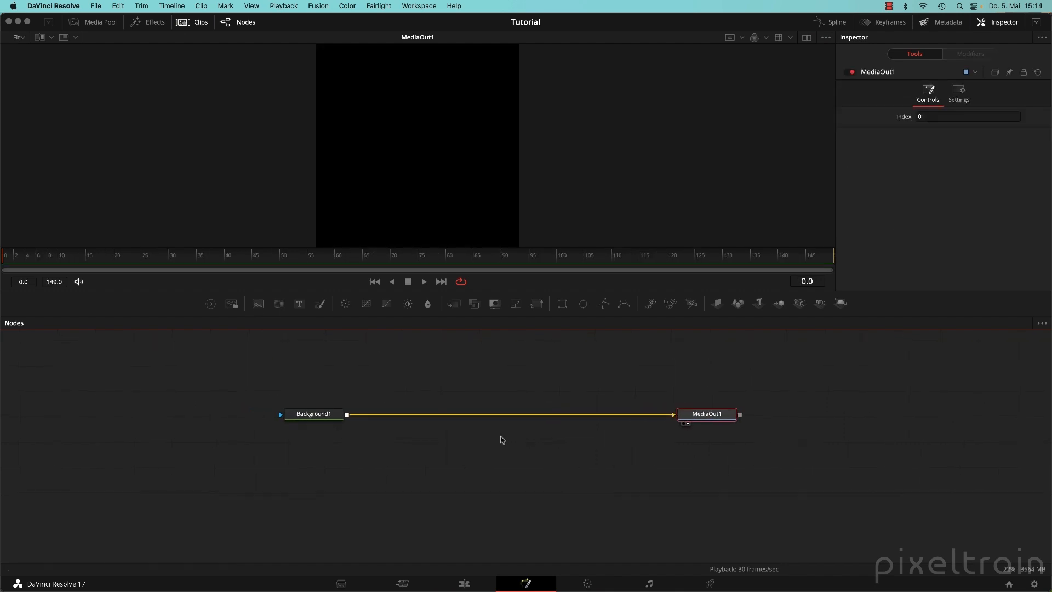
left_click(658, 384)
left_click_drag(660, 386, 799, 452)
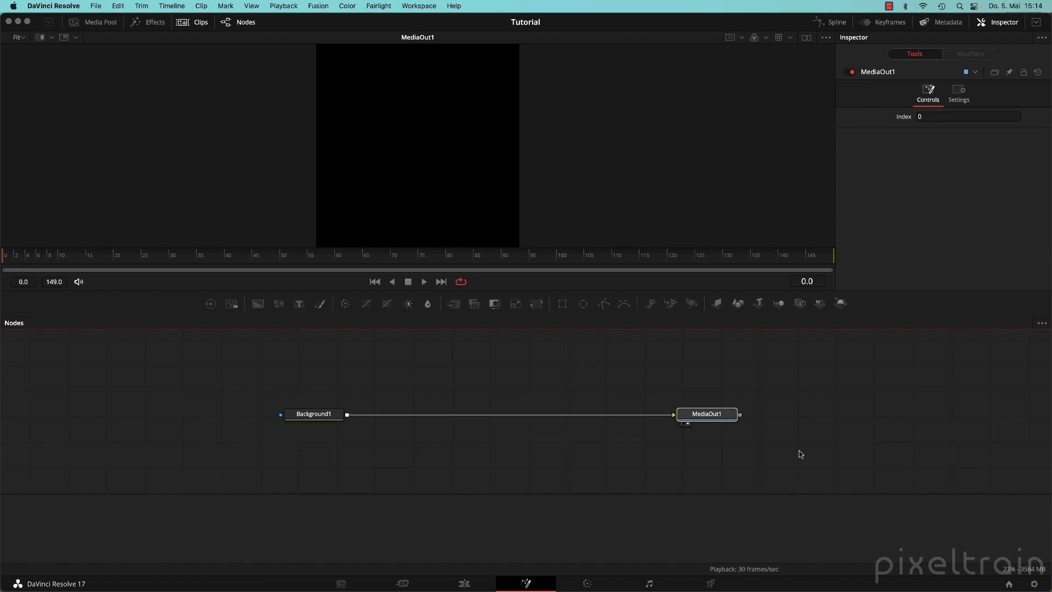
left_click(465, 583)
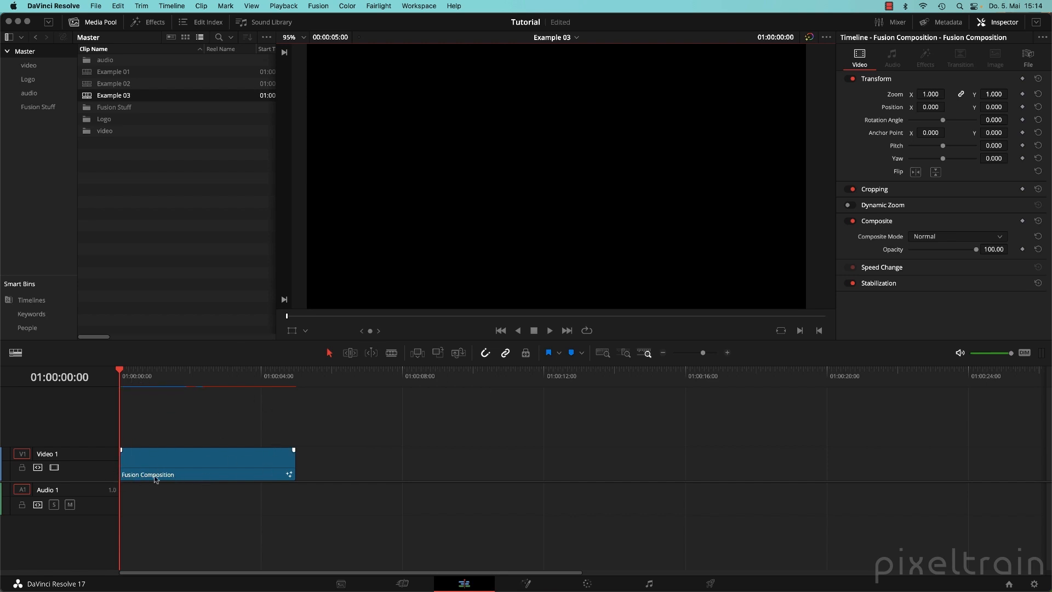
left_click(212, 477)
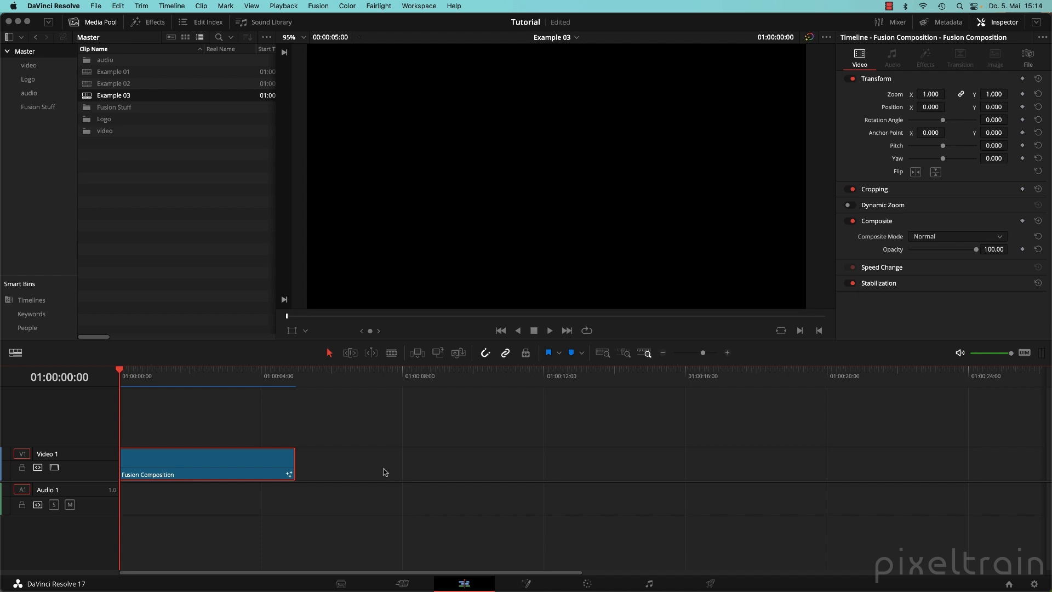
key("Delete")
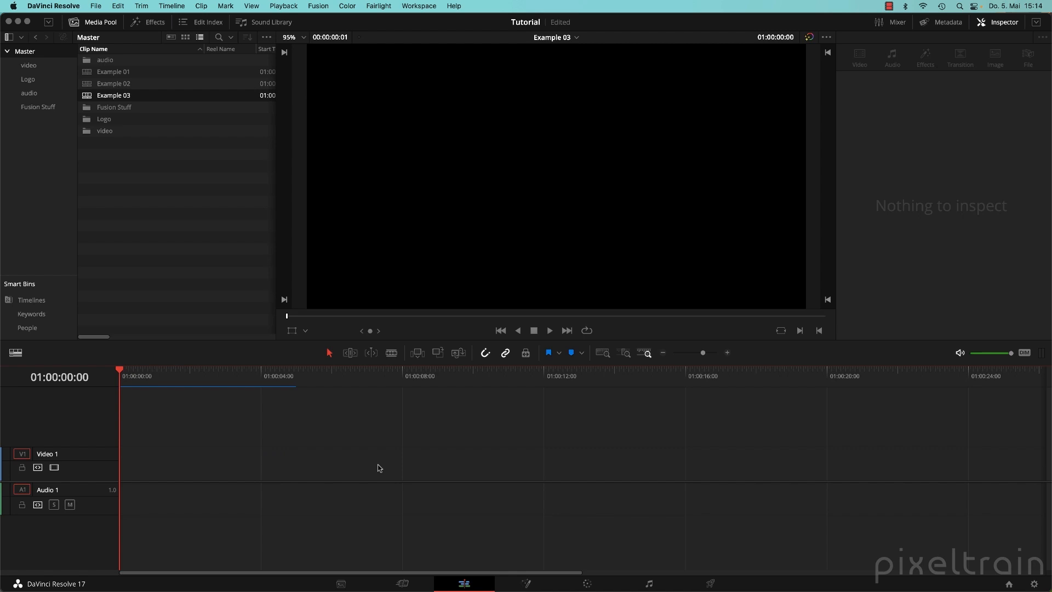
Drag a Fusion Composition from the Effects library to the start of Video 1.
left_click(151, 23)
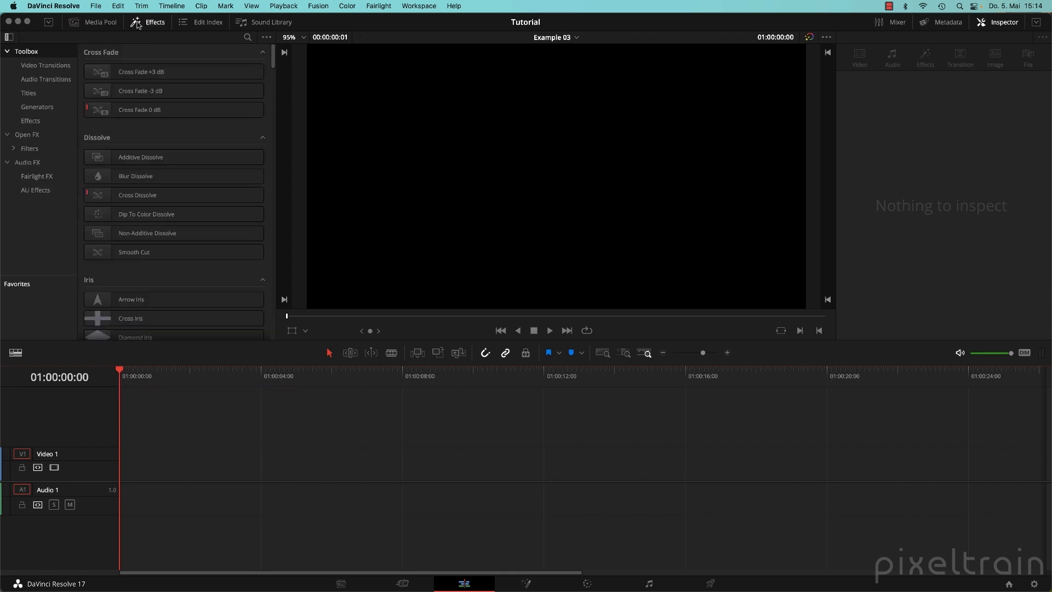
left_click(30, 122)
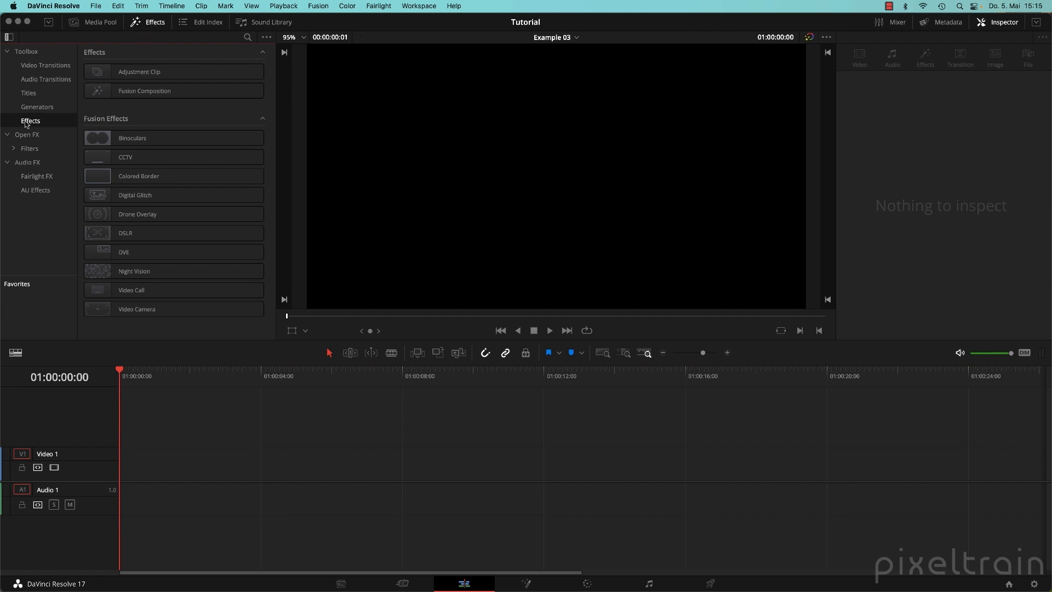
left_click(153, 91)
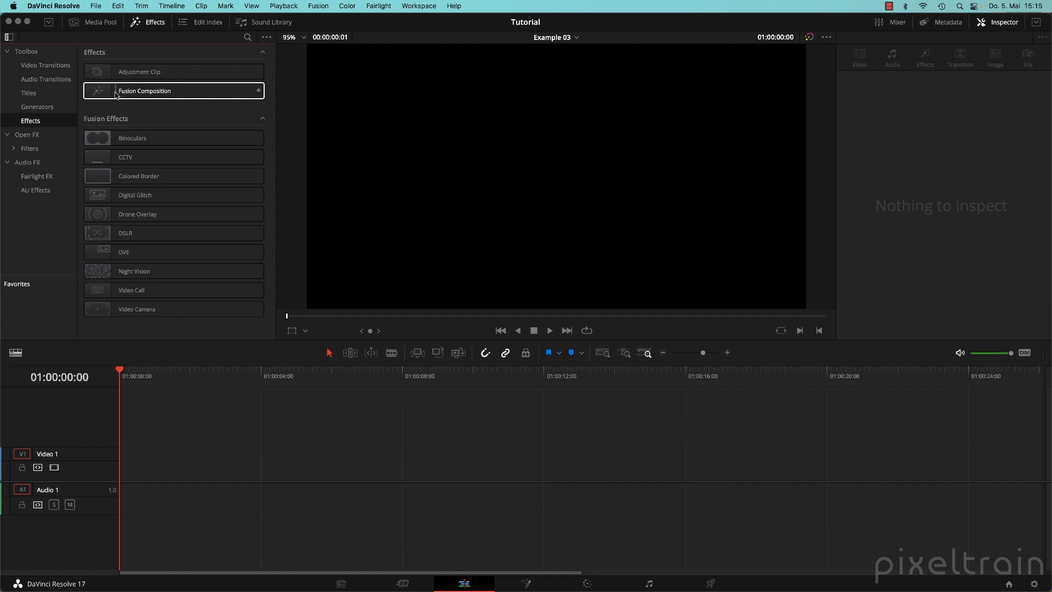
left_click_drag(102, 92, 128, 479)
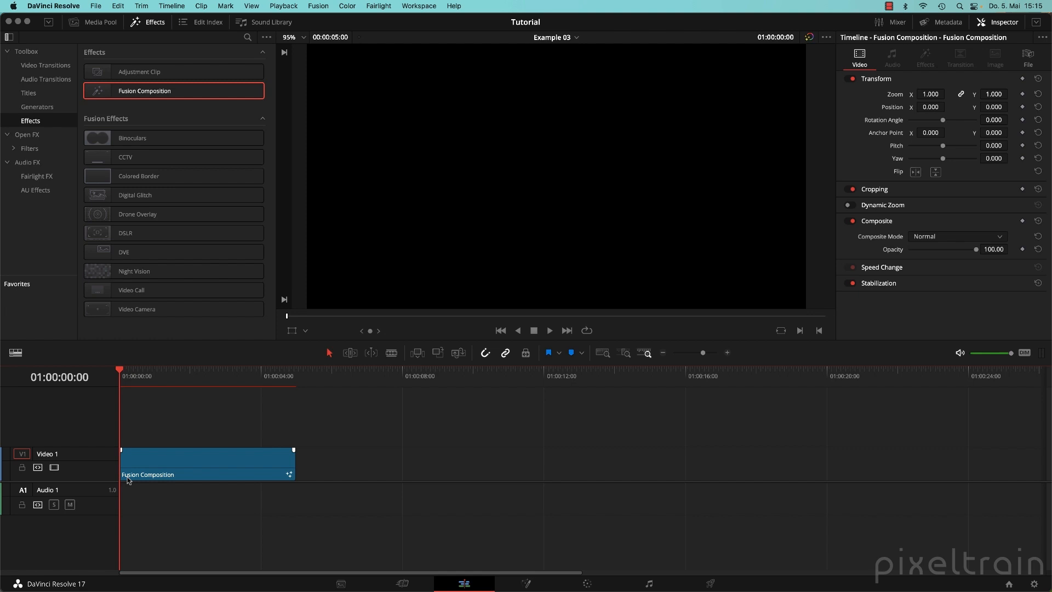
Add a second Fusion Composition clip, adjust the trims, then delete that second clip.
left_click(163, 476)
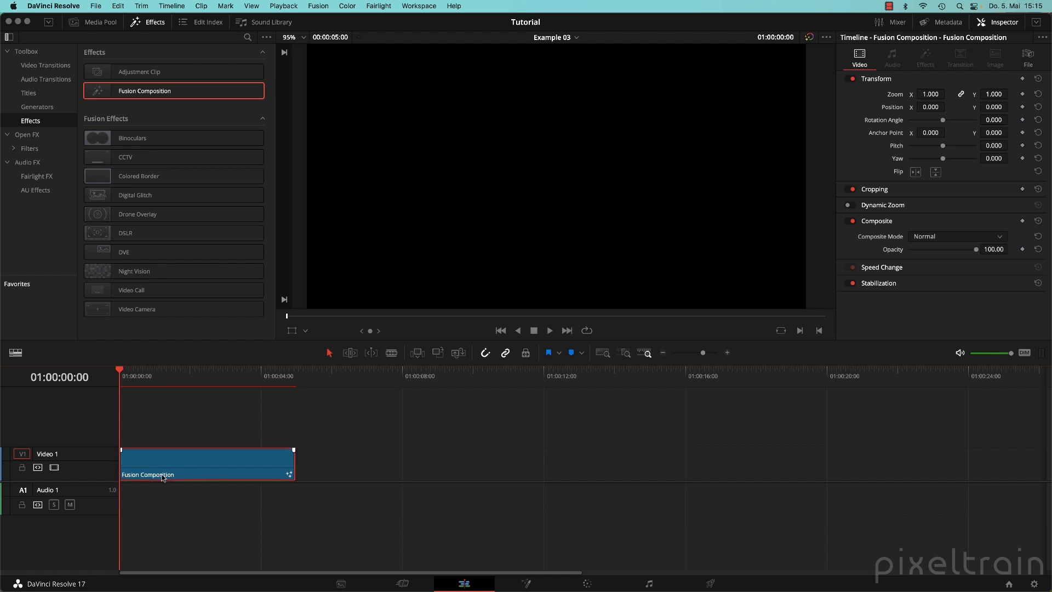
left_click_drag(145, 91, 299, 471)
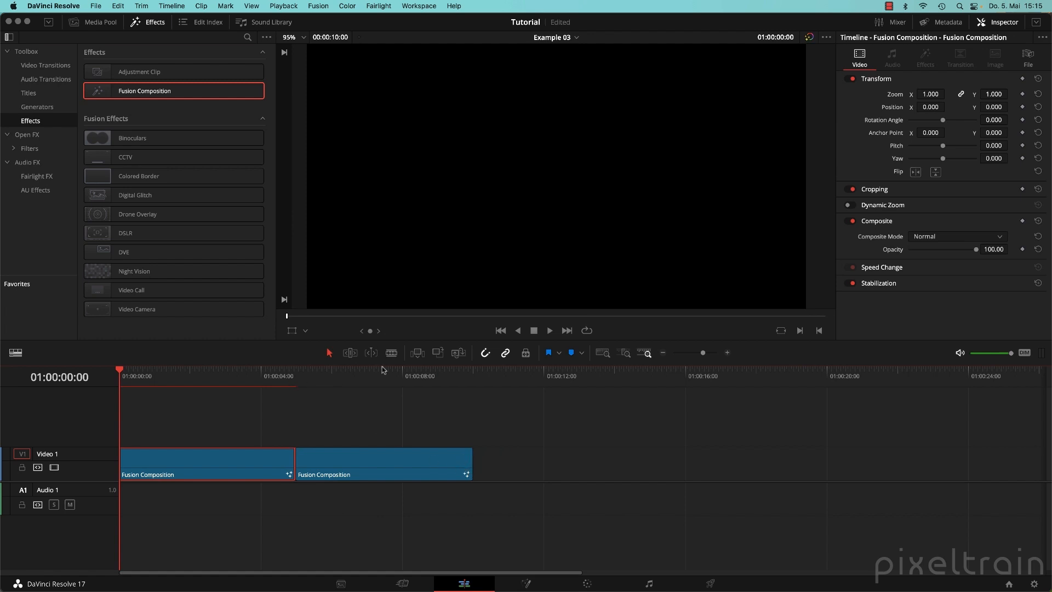
left_click_drag(471, 463, 244, 463)
left_click(325, 463)
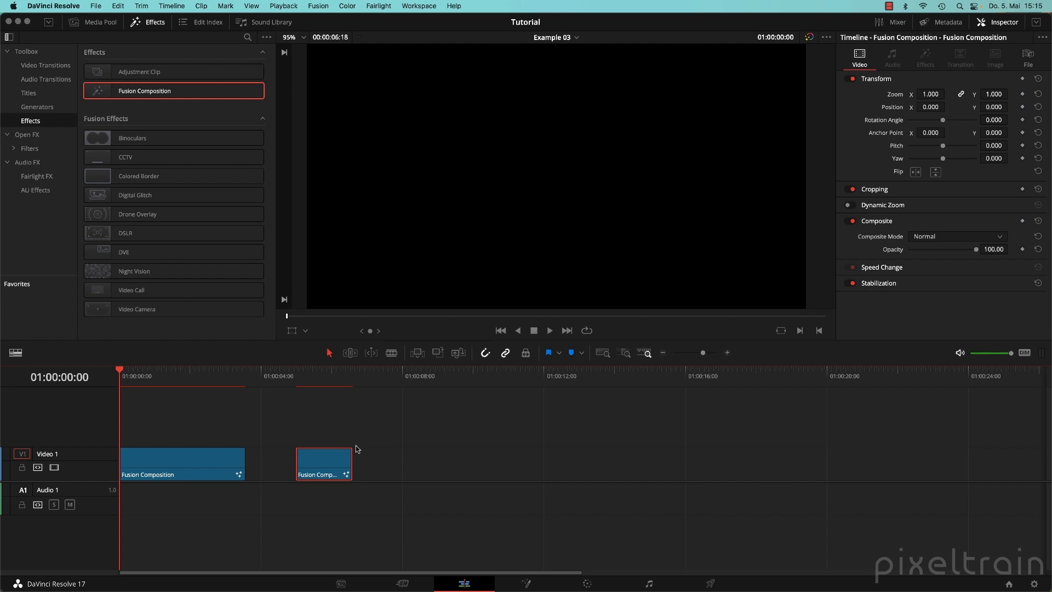
left_click_drag(244, 464, 276, 463)
left_click_drag(217, 382, 183, 382)
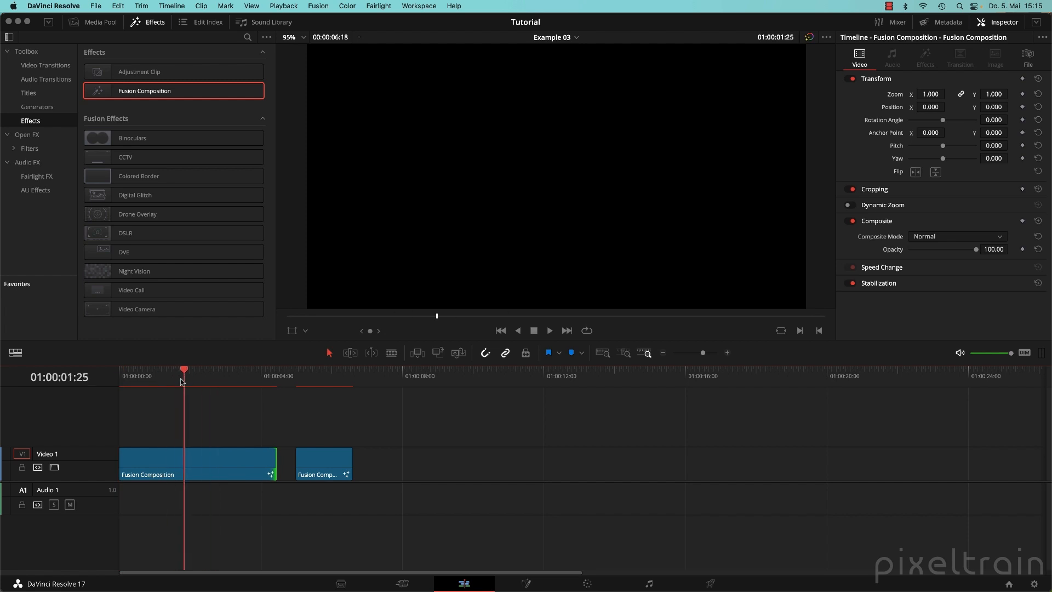
left_click_drag(329, 376, 334, 378)
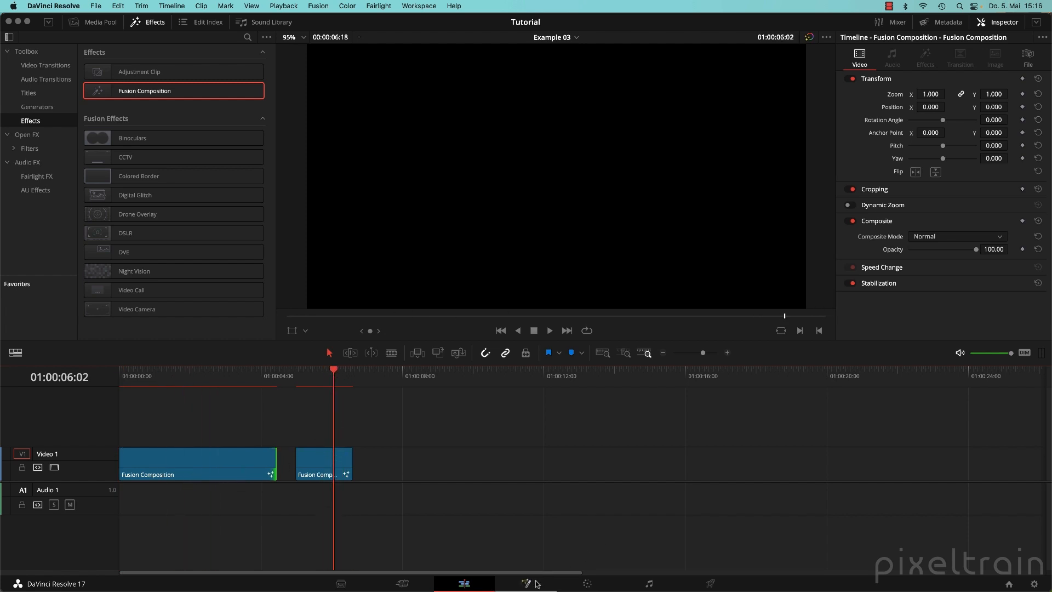
left_click(347, 467)
key("BackSpace")
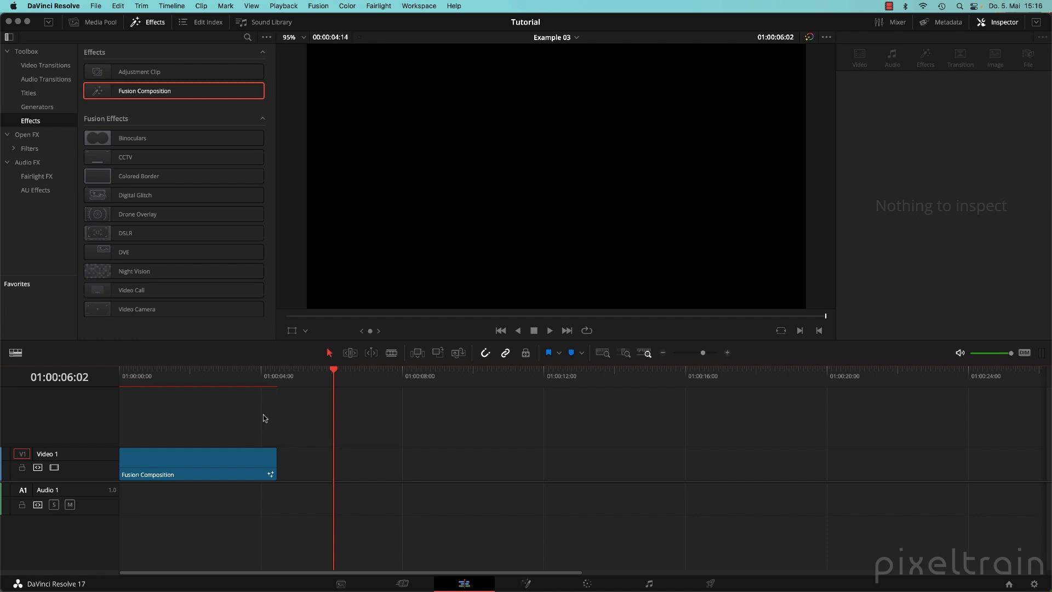
Extend the remaining Fusion Composition clip to end at 01:00:10:00 and open it in Fusion.
left_click_drag(173, 379, 122, 378)
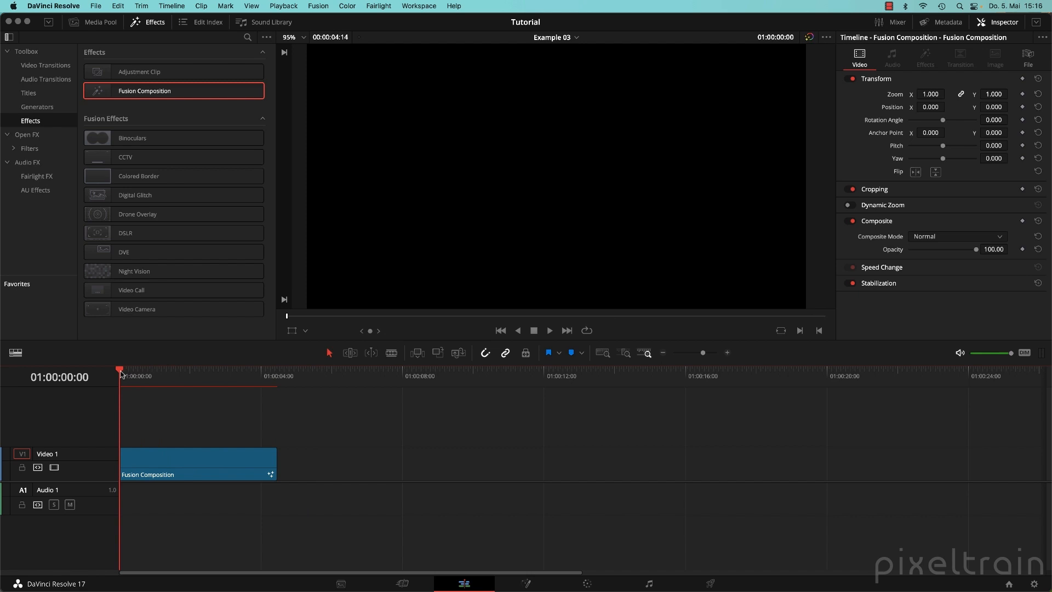
left_click_drag(120, 370, 472, 383)
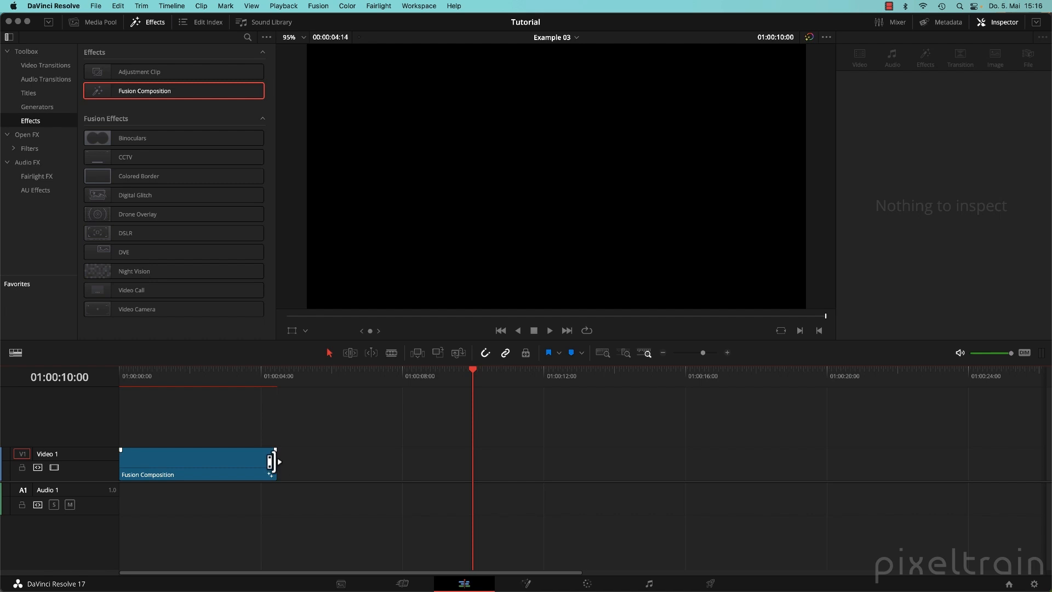
left_click_drag(276, 462, 466, 462)
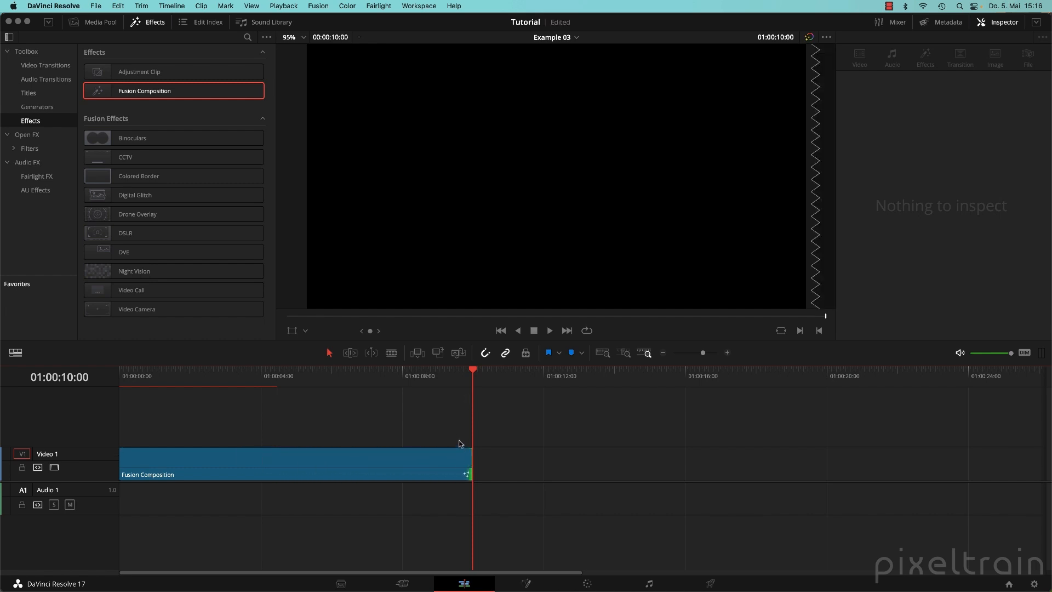
left_click(276, 376)
left_click(527, 581)
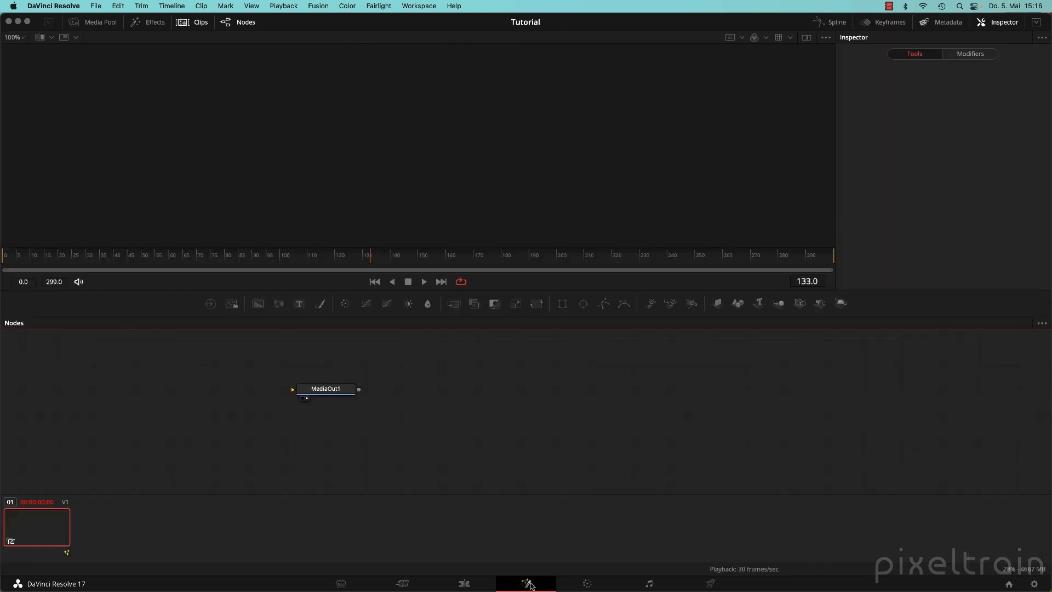
Hide the clip strip and move MediaOut1 to the right in the node graph.
left_click(186, 22)
left_click_drag(316, 430, 623, 456)
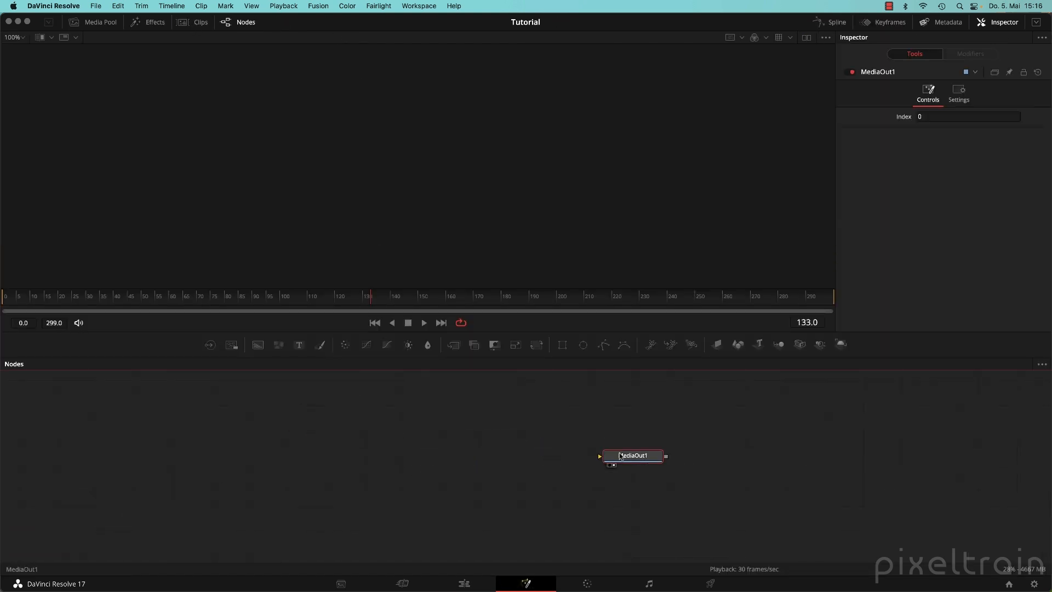
left_click(459, 463)
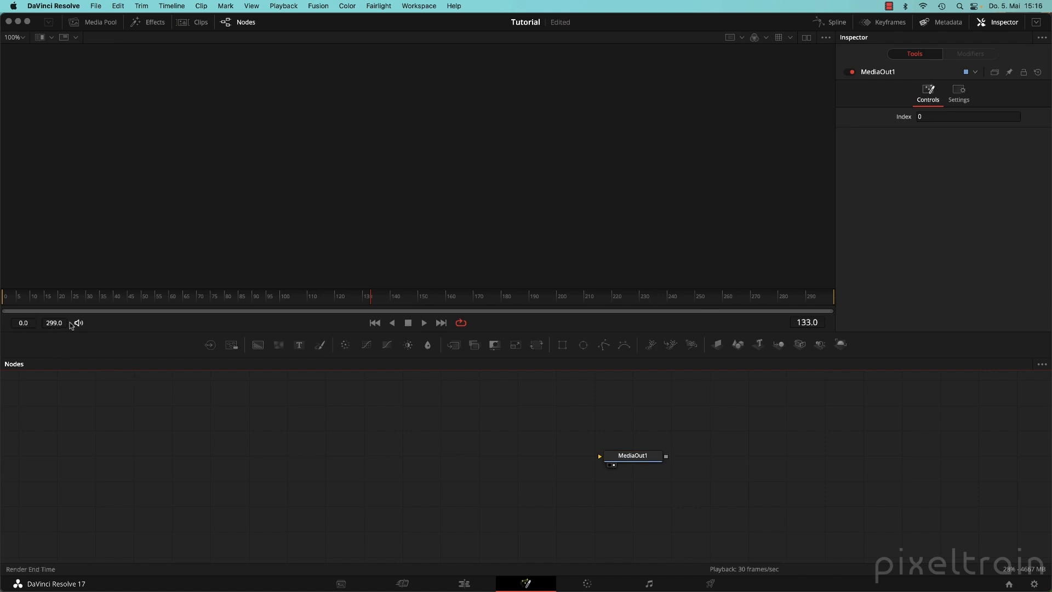
Trim the Fusion Composition clip's end back to the five-second mark on the Edit page.
left_click(464, 583)
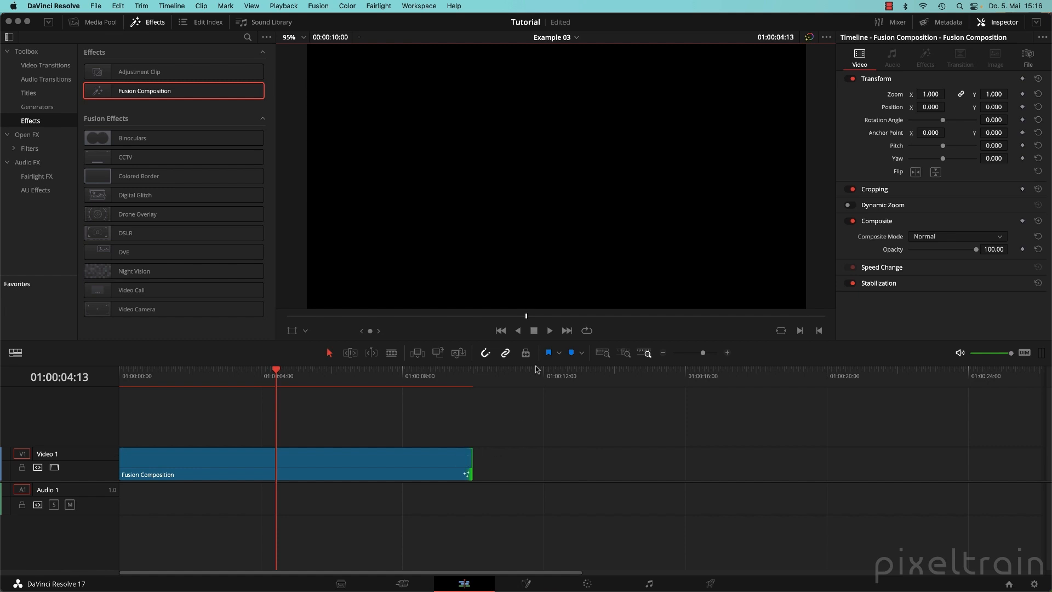
mouse_move(277, 374)
left_mouse_down()
mouse_move(308, 381)
mouse_move(296, 382)
left_mouse_up()
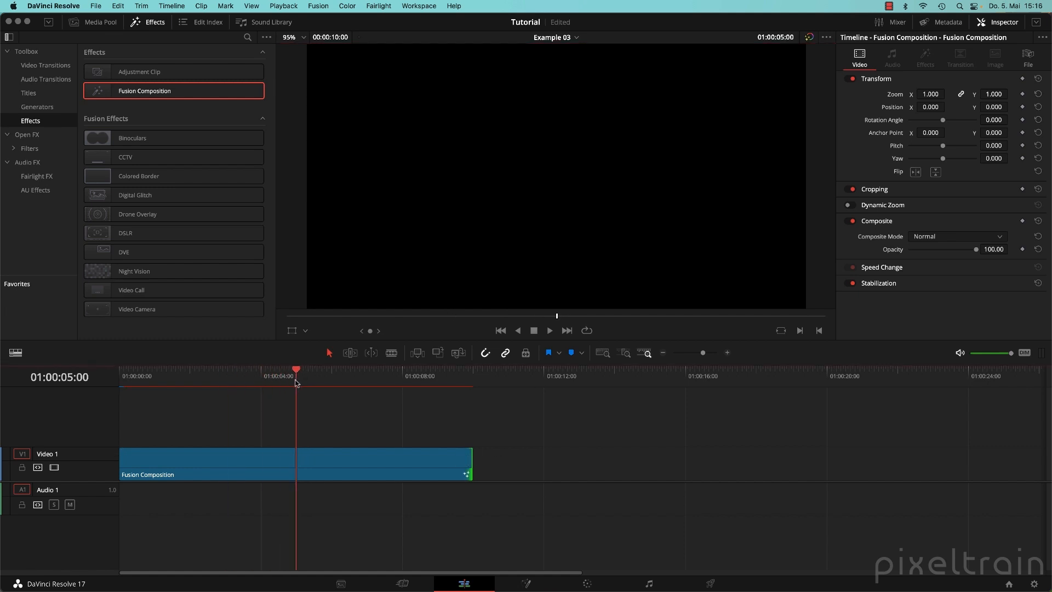
left_click_drag(471, 460, 296, 457)
left_click(526, 583)
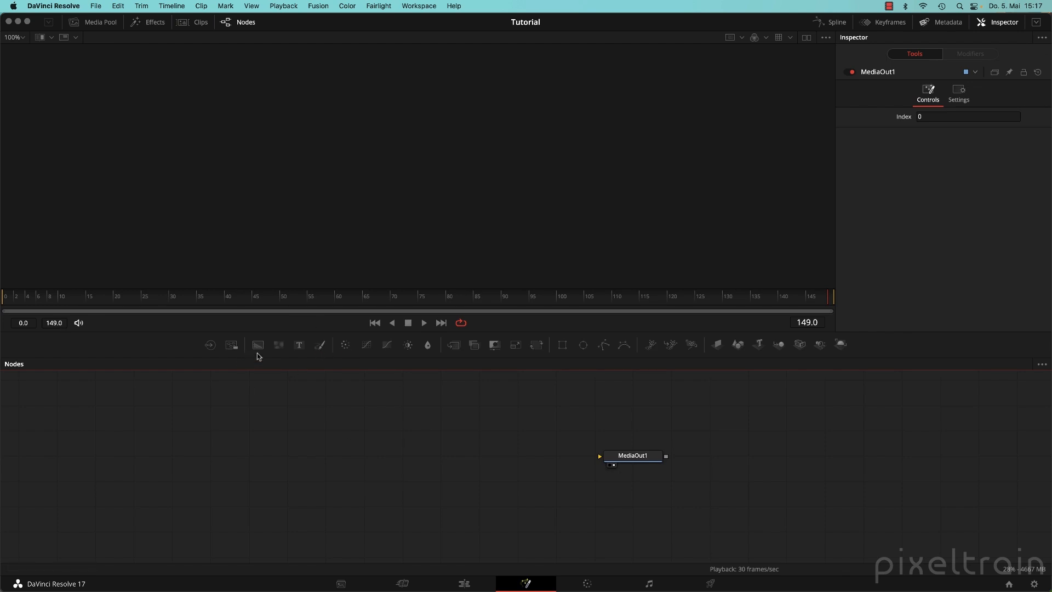
Add a Background node connected to MediaOut1 and set its colour to orange.
left_click_drag(257, 349, 601, 456)
left_click_drag(324, 440, 337, 466)
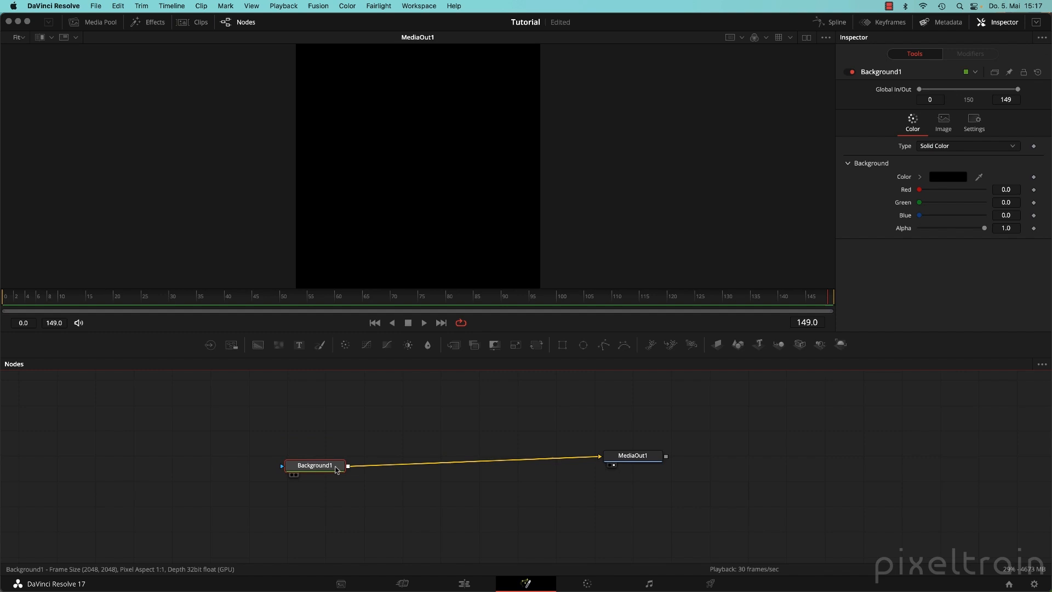
left_click(921, 177)
left_click_drag(1009, 199, 1009, 195)
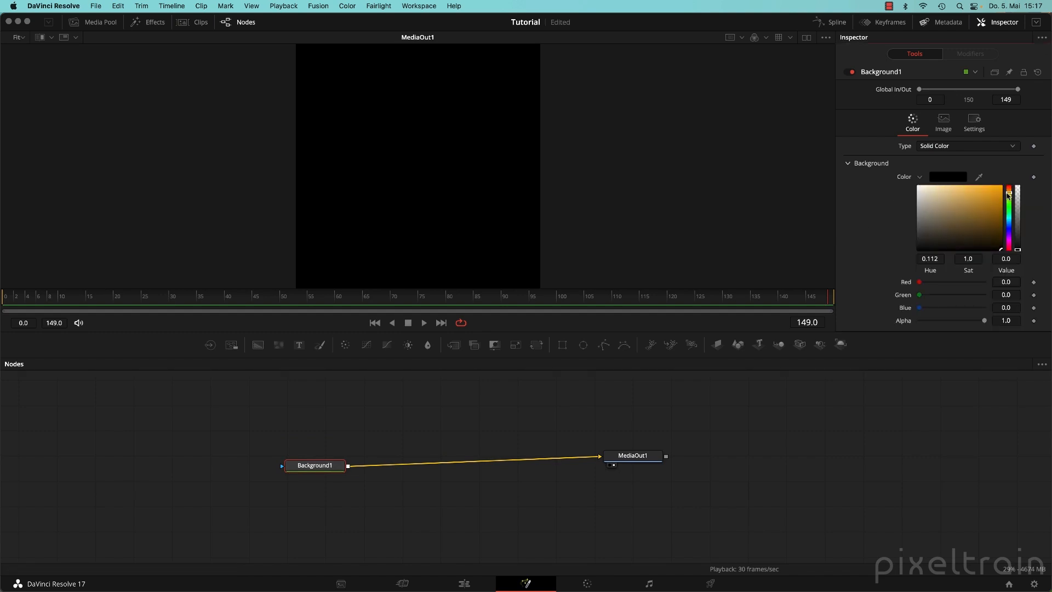
left_click_drag(1001, 247, 1002, 188)
left_click_drag(321, 470, 359, 460)
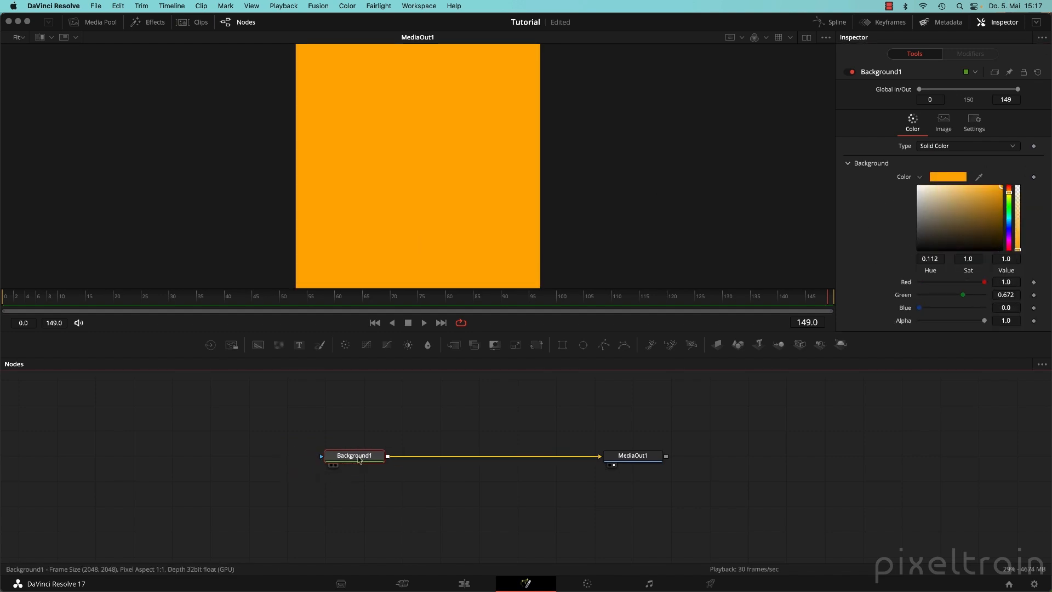
left_click(390, 406)
Merge a Text node over the background with the text 'Comp'.
left_click_drag(299, 344, 387, 456)
left_click_drag(388, 403, 431, 403)
left_click(903, 214)
type("Co")
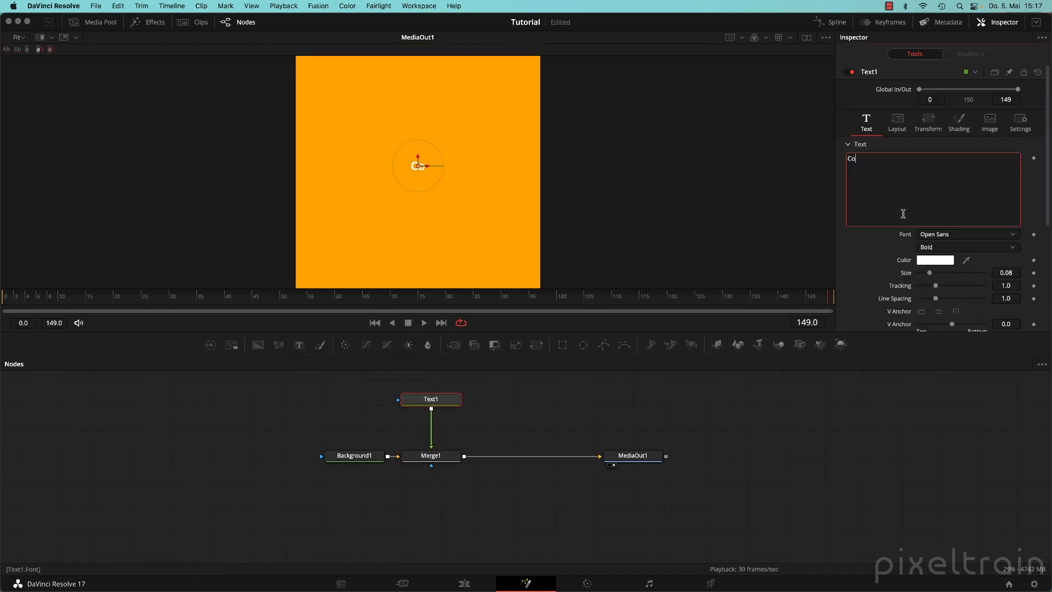
type("mp")
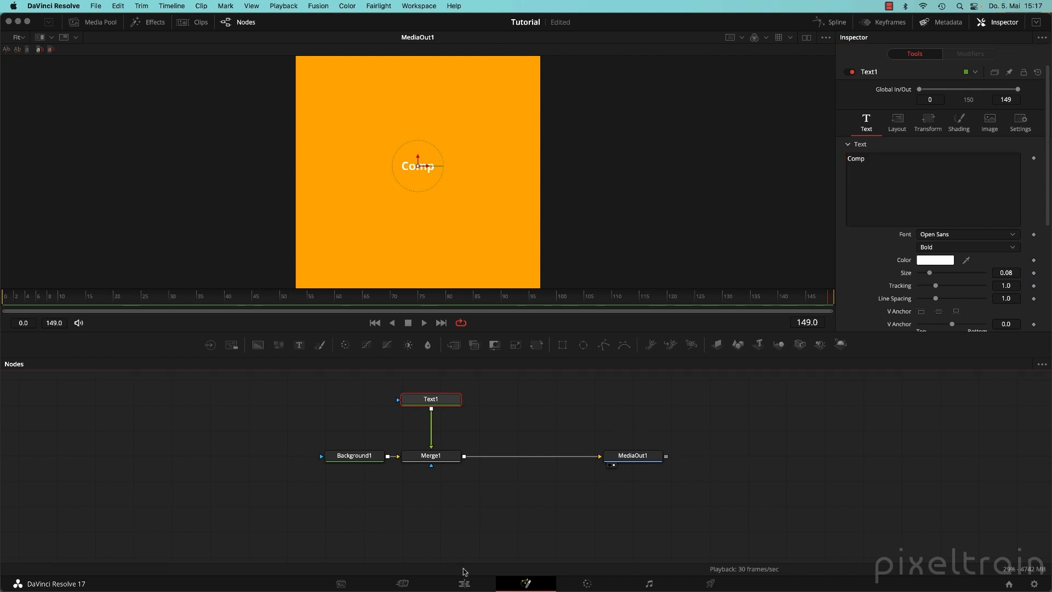
Preview the composite on the Edit timeline, then swap the Effects library for the Media Pool.
left_click(464, 583)
left_click_drag(261, 380, 190, 381)
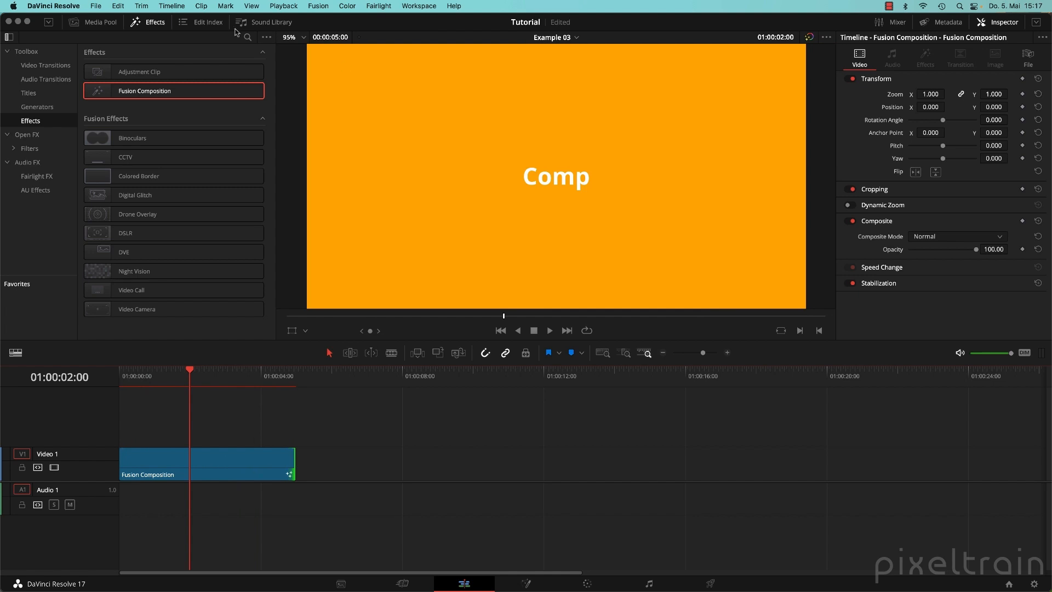
left_click(154, 26)
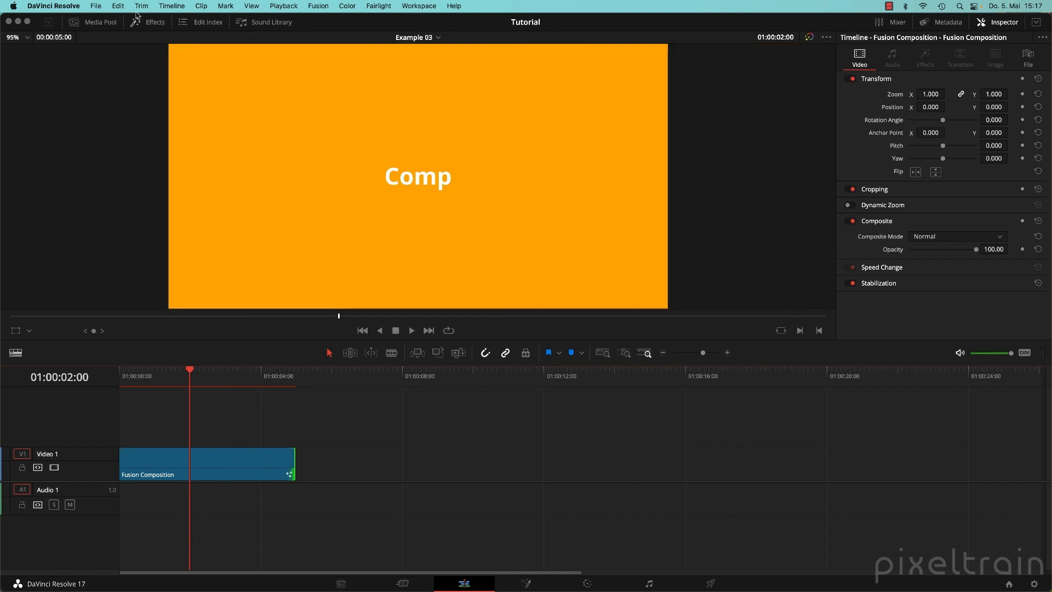
left_click(76, 25)
Slide the Fusion Composition clip later on V1, then delete it so Example 03 is empty.
left_click(181, 458)
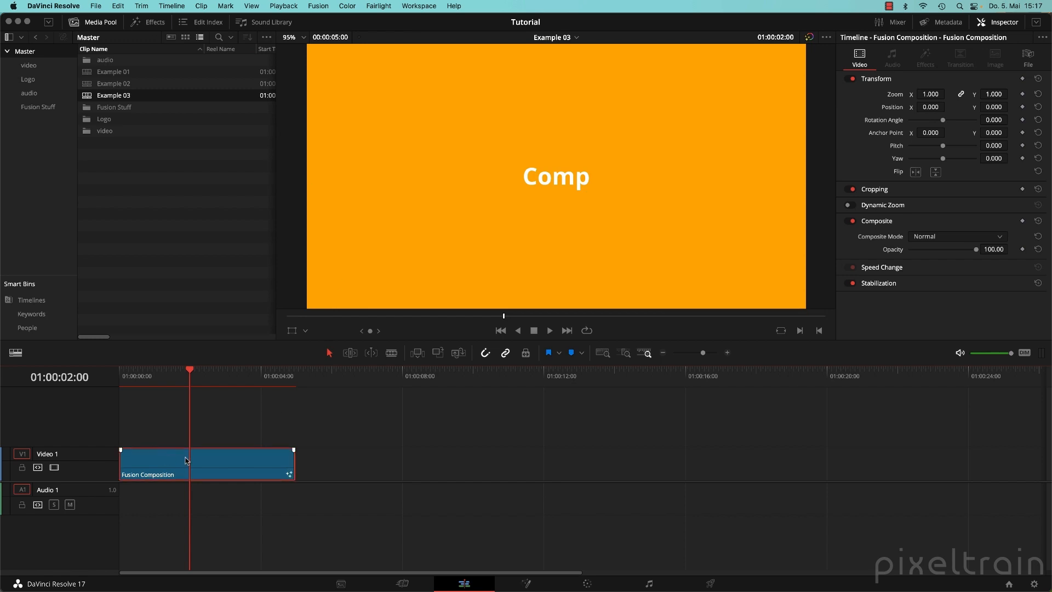
mouse_move(203, 396)
left_mouse_down()
mouse_move(287, 396)
mouse_move(211, 395)
left_mouse_up()
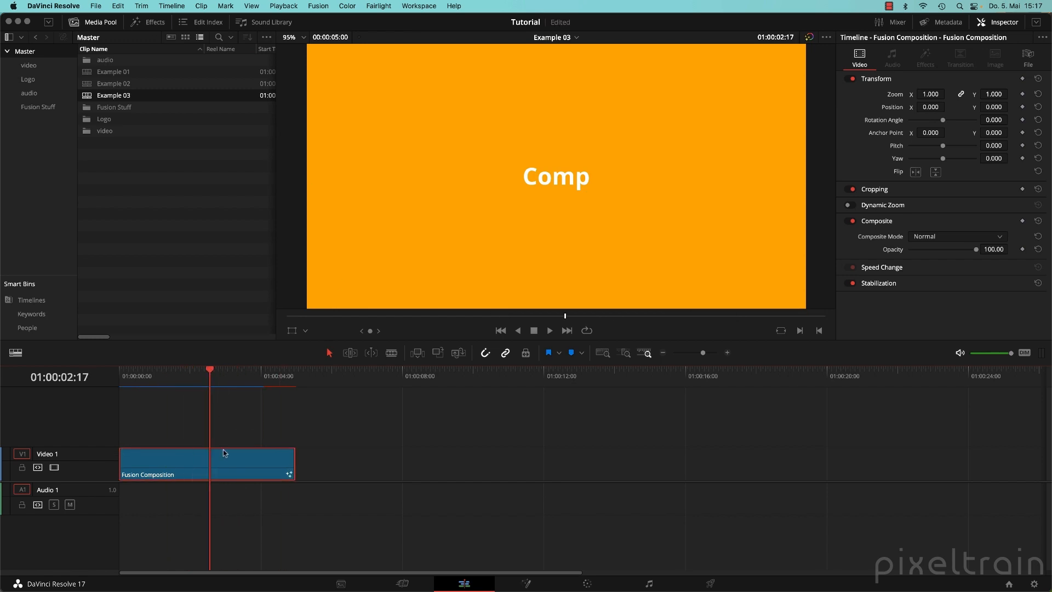
left_click_drag(203, 463, 485, 472)
left_click(524, 378)
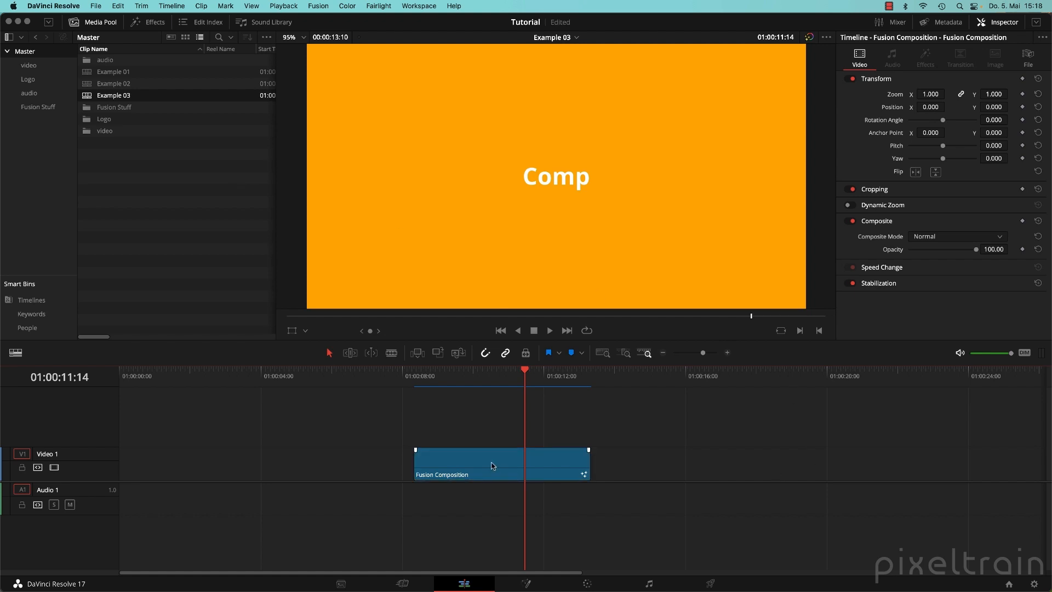
key("BackSpace")
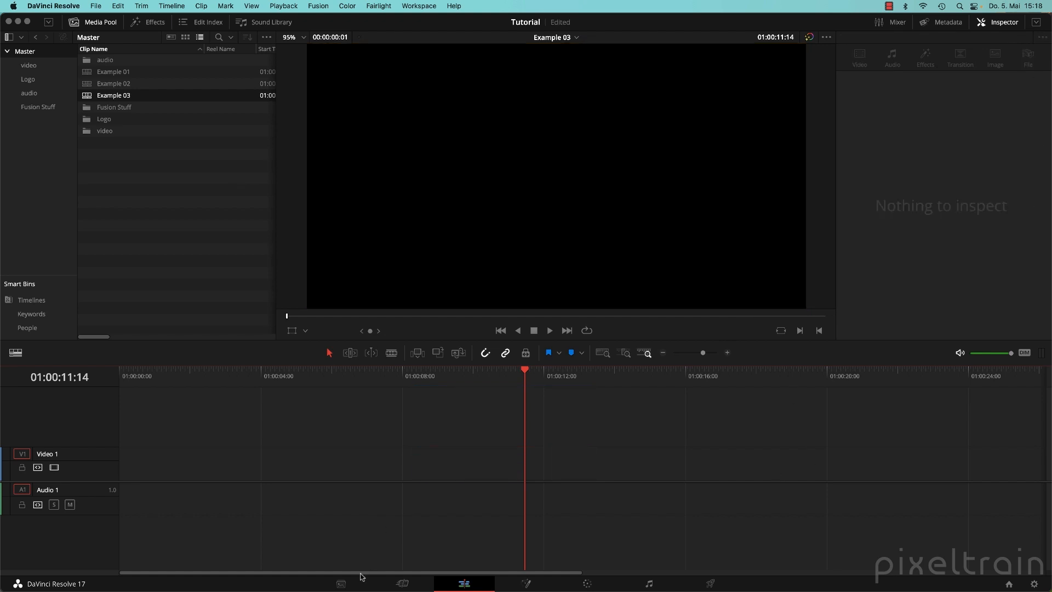
Return the playhead to the start and create a Fusion composition named MyFusionComp in the Fusion Stuff bin.
left_click(486, 382)
key("Home")
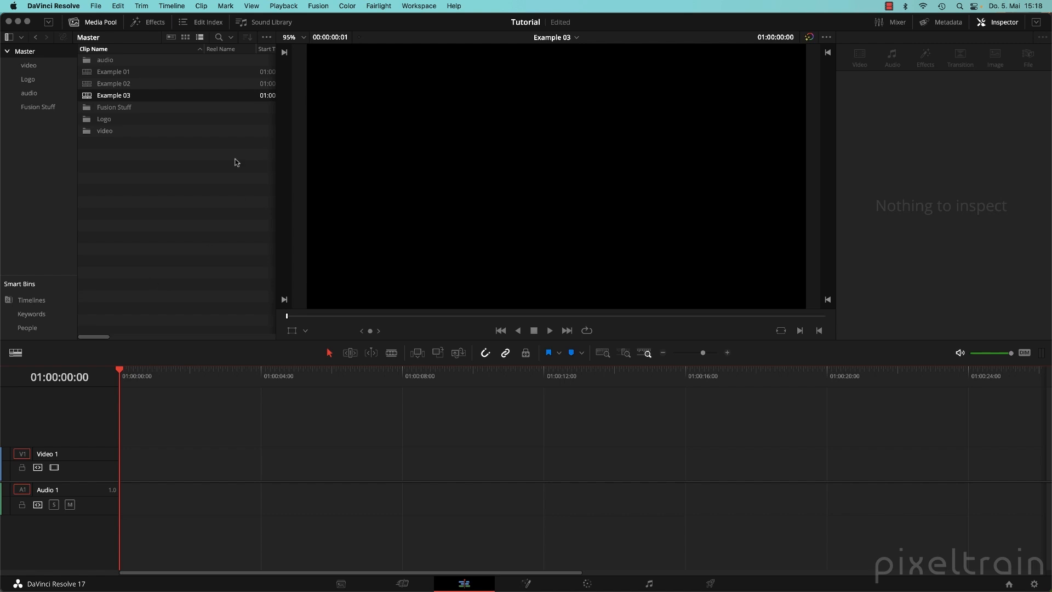
double_click(91, 108)
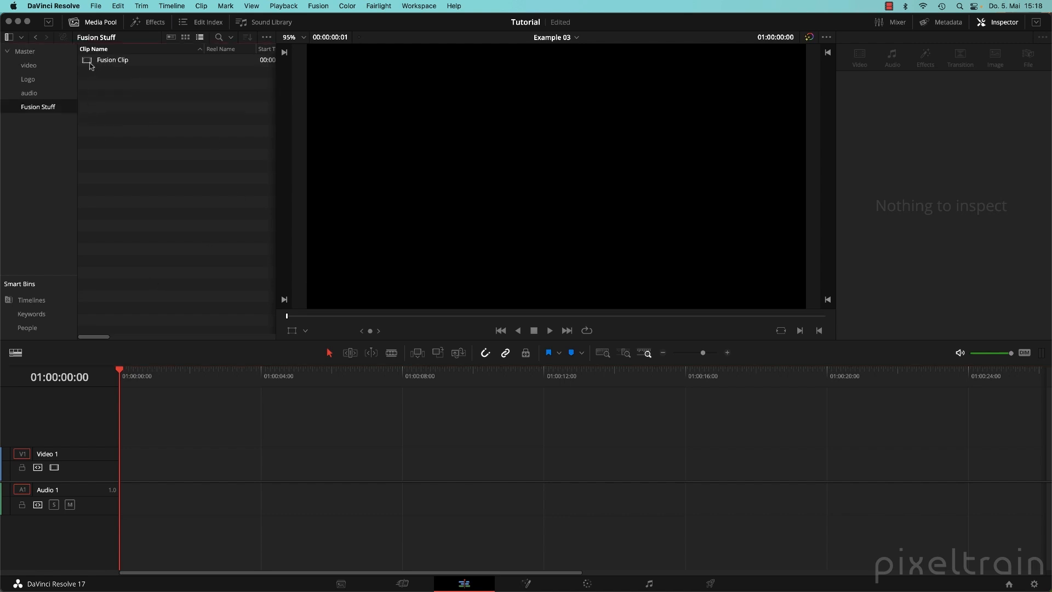
right_click(141, 120)
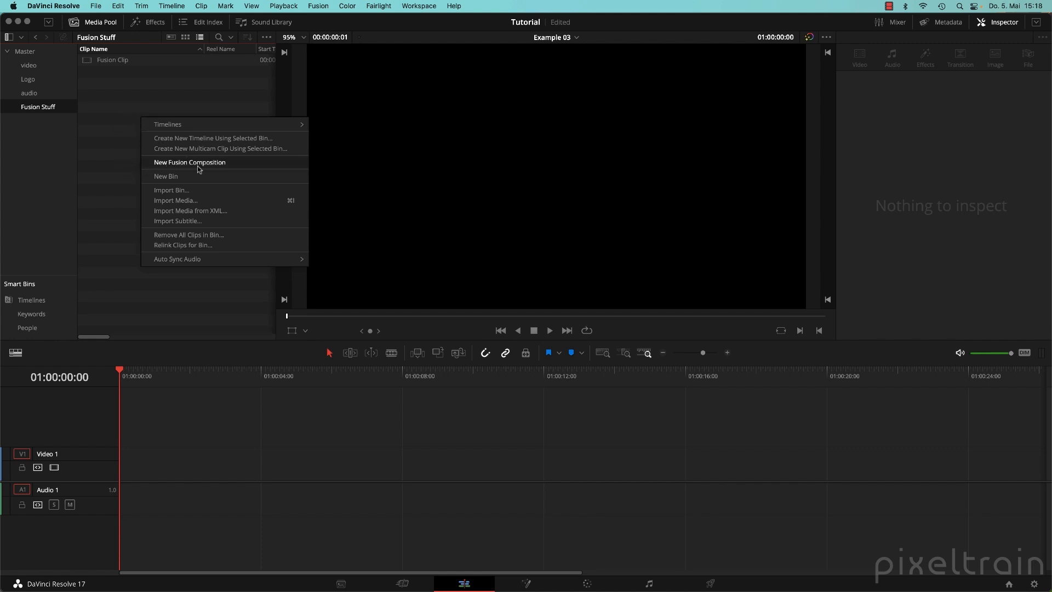
left_click(249, 163)
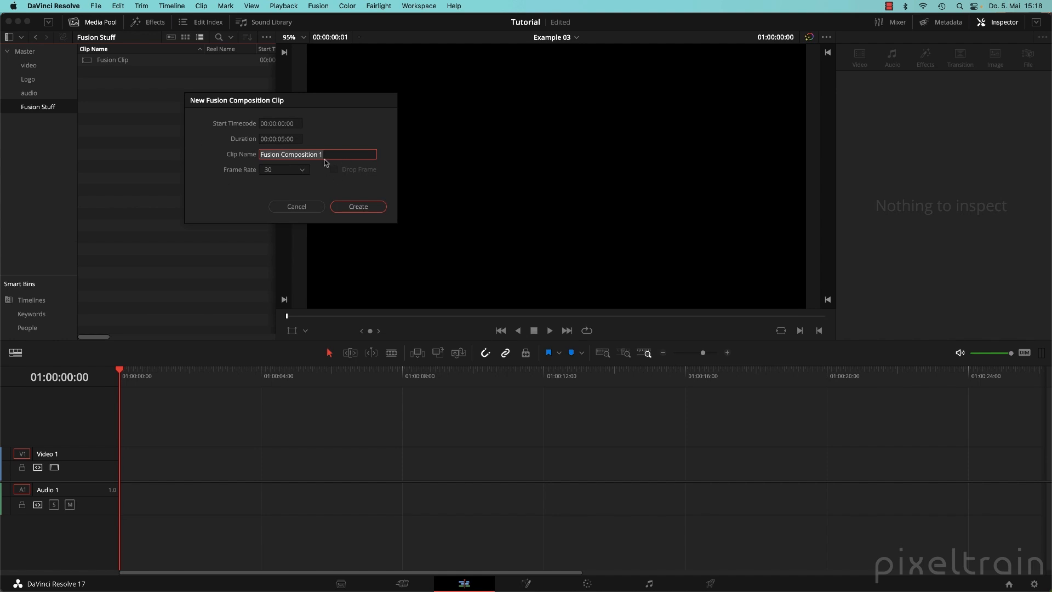
type("My")
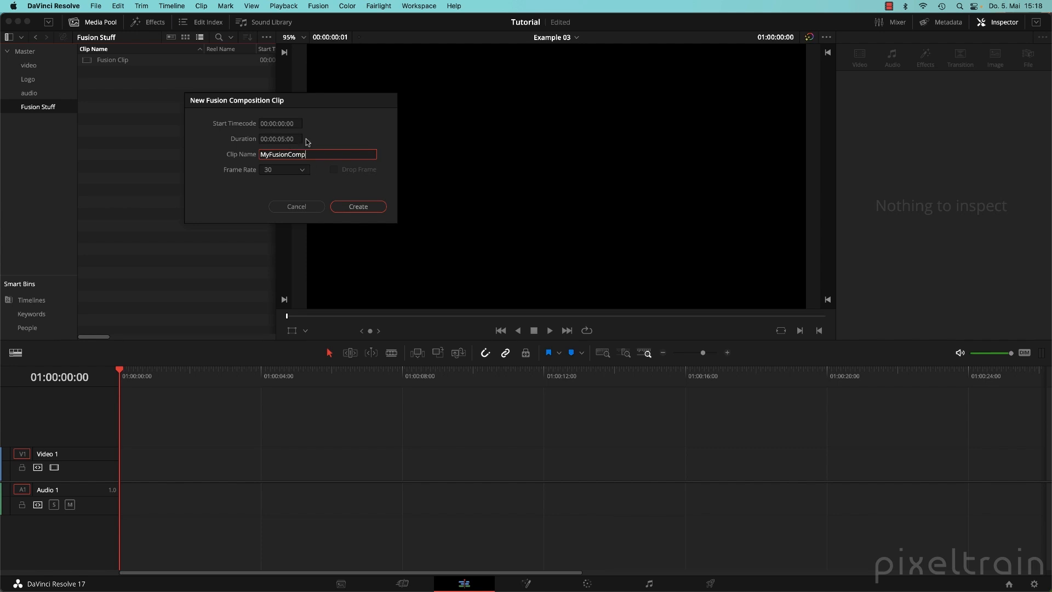
left_click(368, 208)
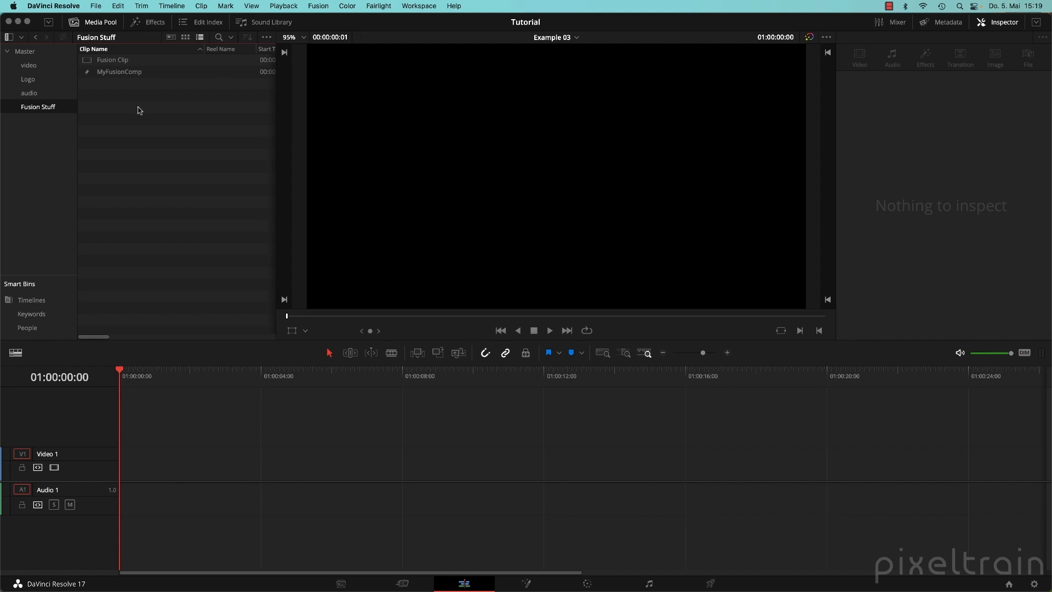
Drop MyFusionComp onto Video 1, then delete it from the timeline.
left_click_drag(86, 72, 246, 464)
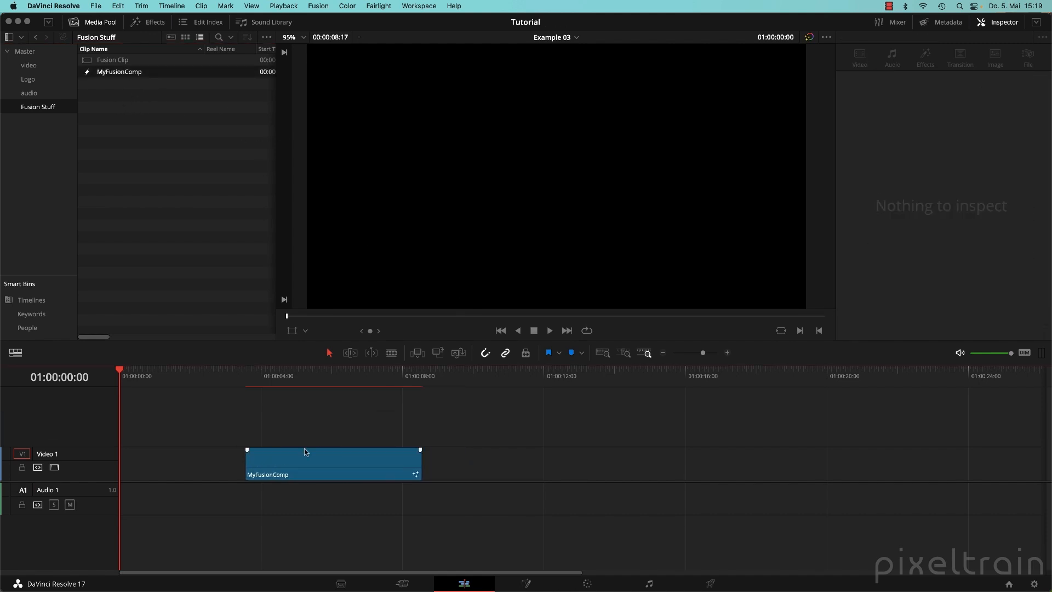
left_click(301, 464)
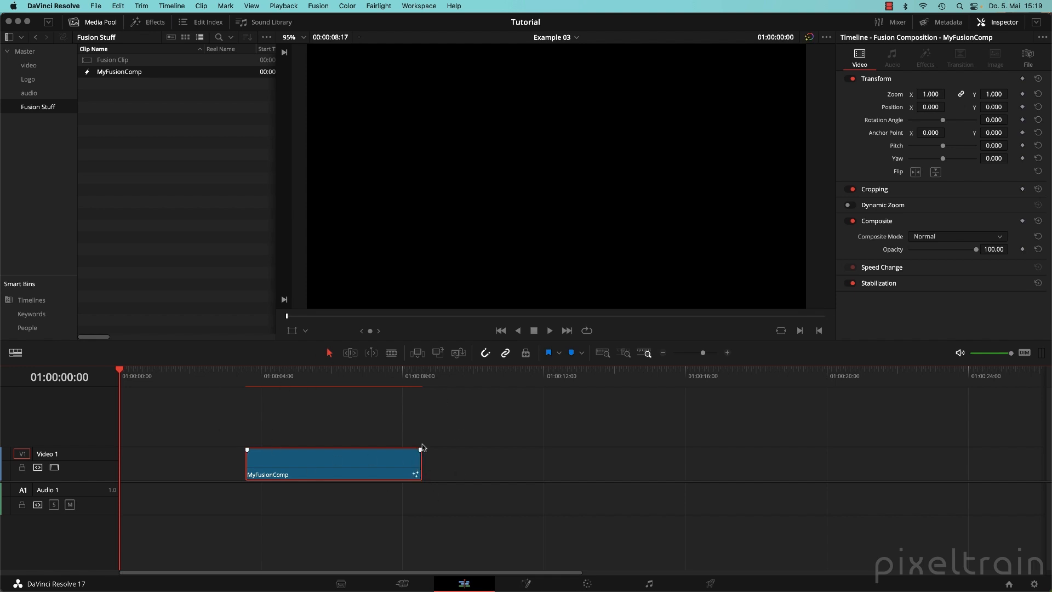
key("BackSpace")
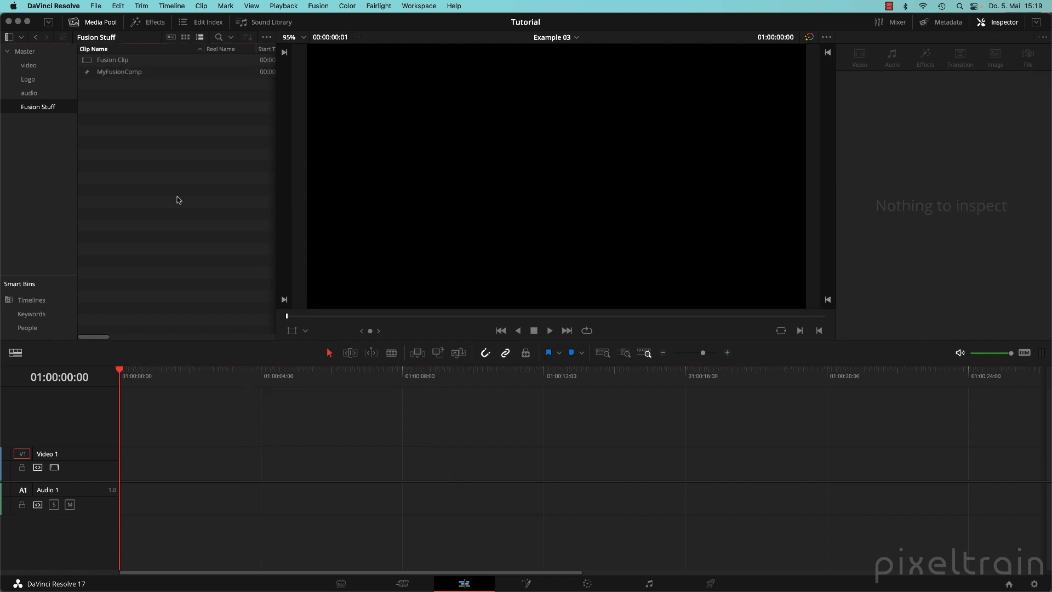
On the Media page, browse the audio and Fusion Stuff bins, then switch to the Fusion page.
left_click(333, 587)
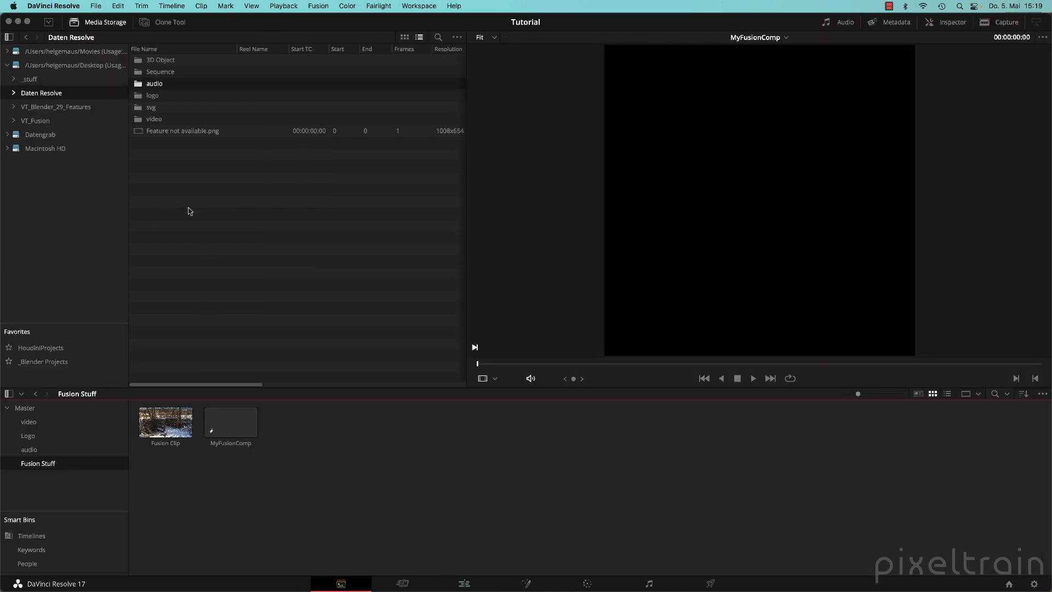
left_click(33, 450)
left_click(37, 465)
right_click(371, 475)
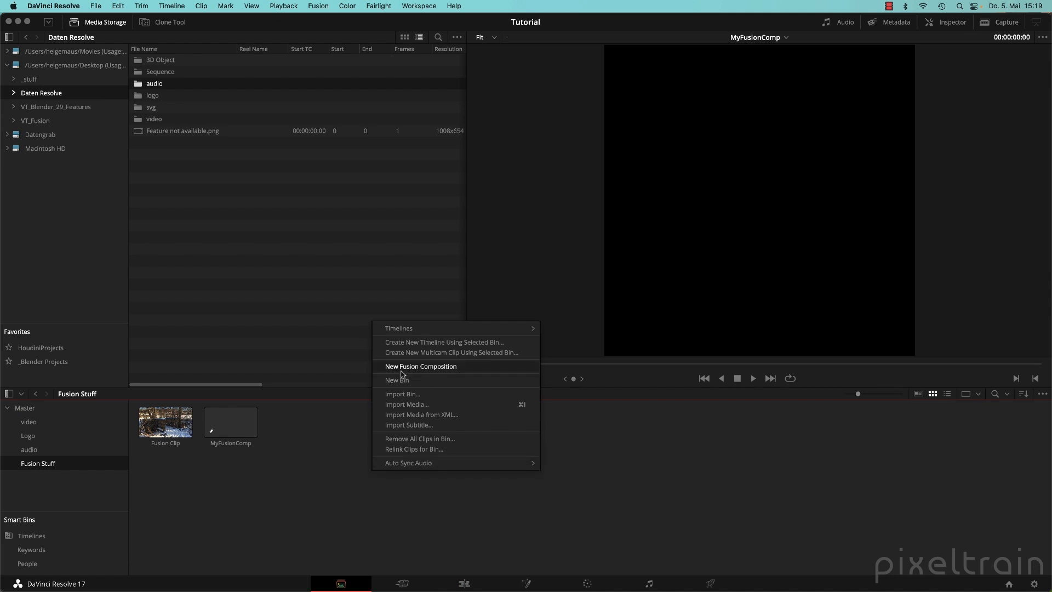
left_click(232, 458)
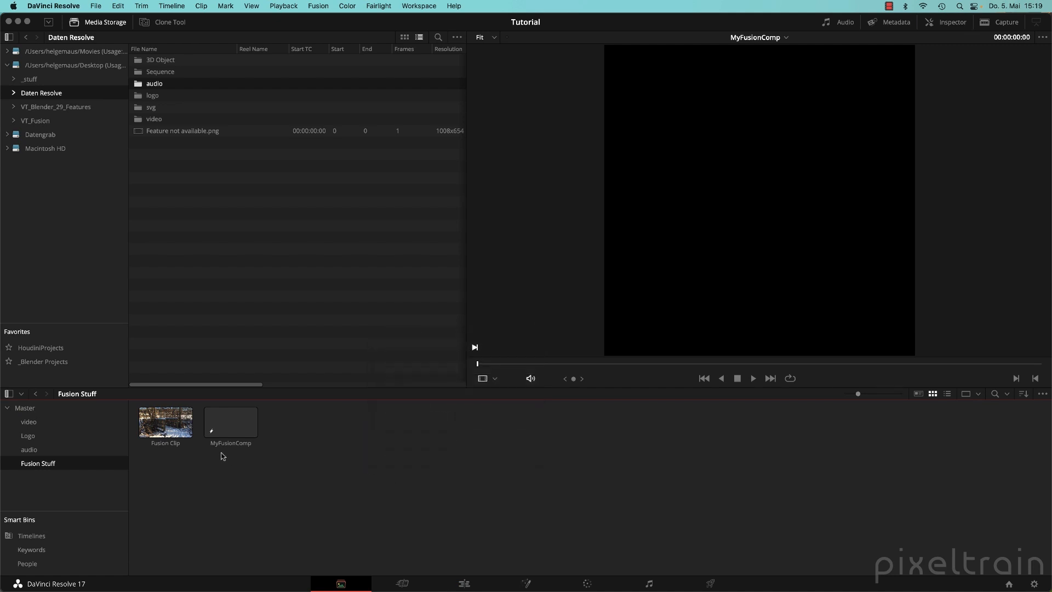
left_click(527, 584)
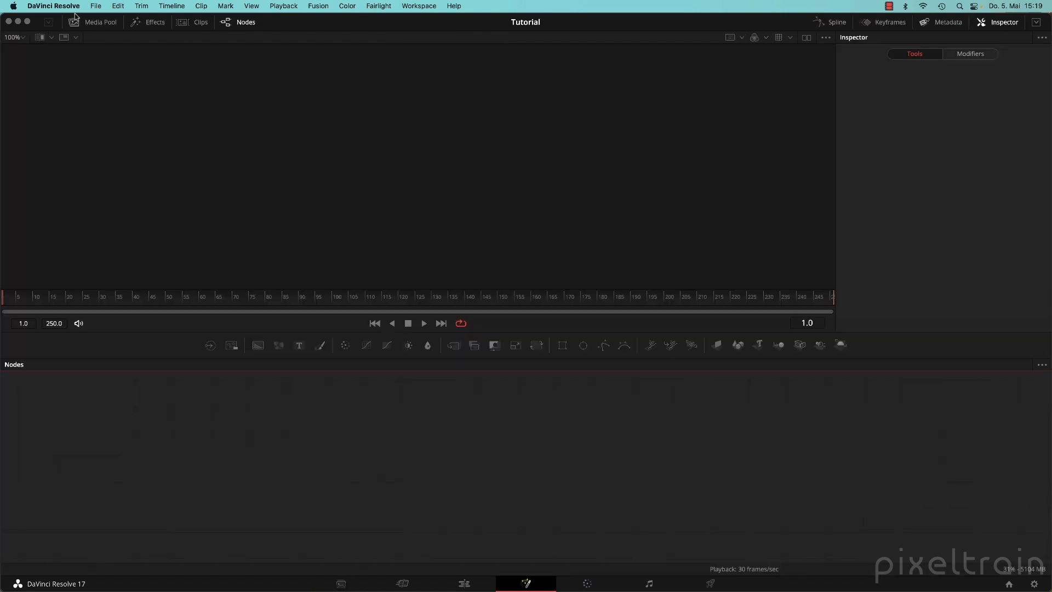
Show the Media Pool in Fusion and open MyFusionComp for compositing.
left_click(98, 24)
right_click(109, 161)
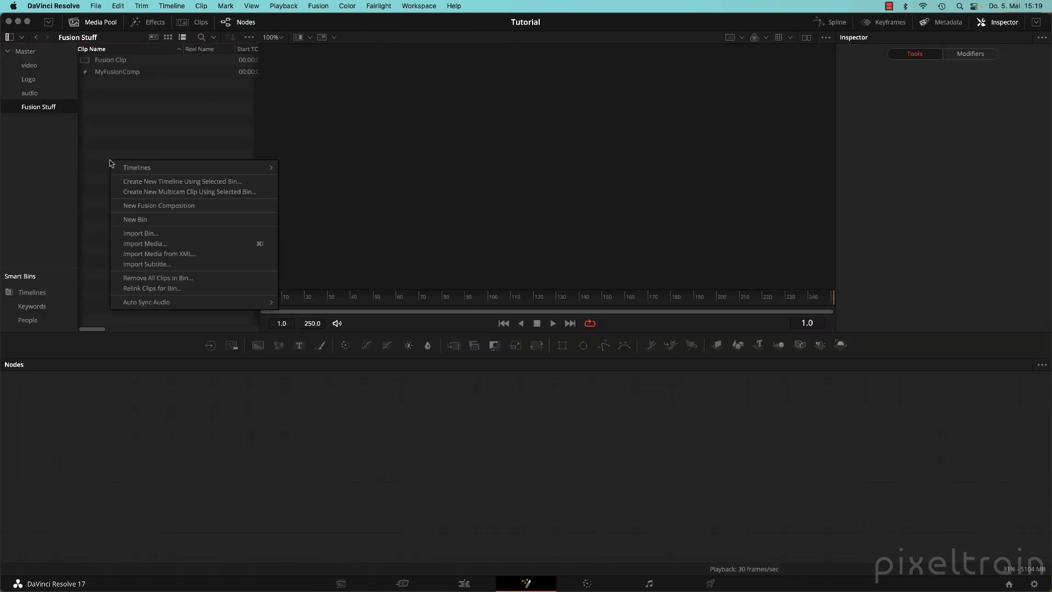
left_click(173, 129)
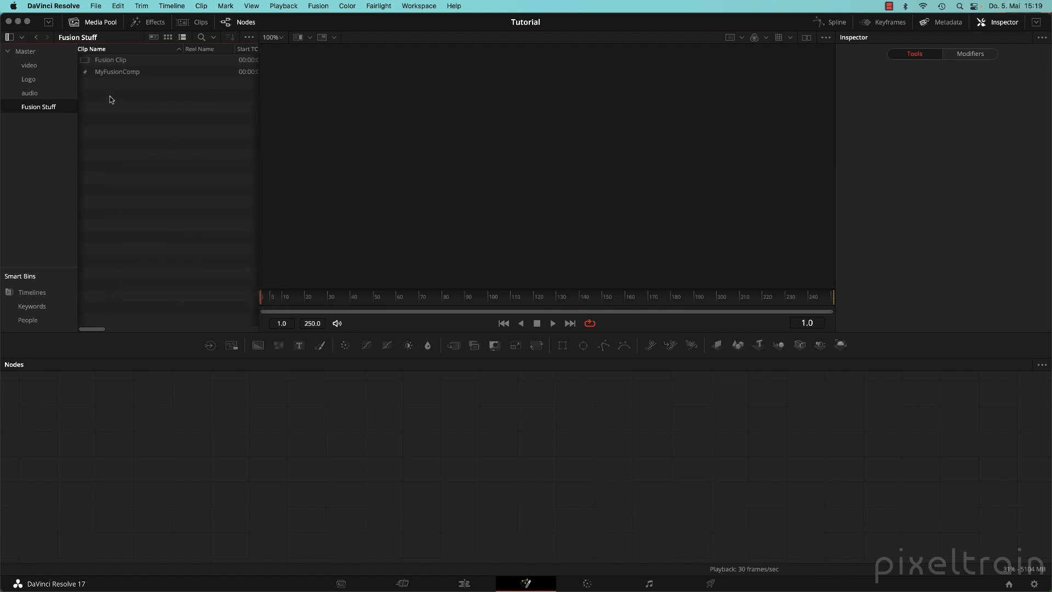
double_click(86, 74)
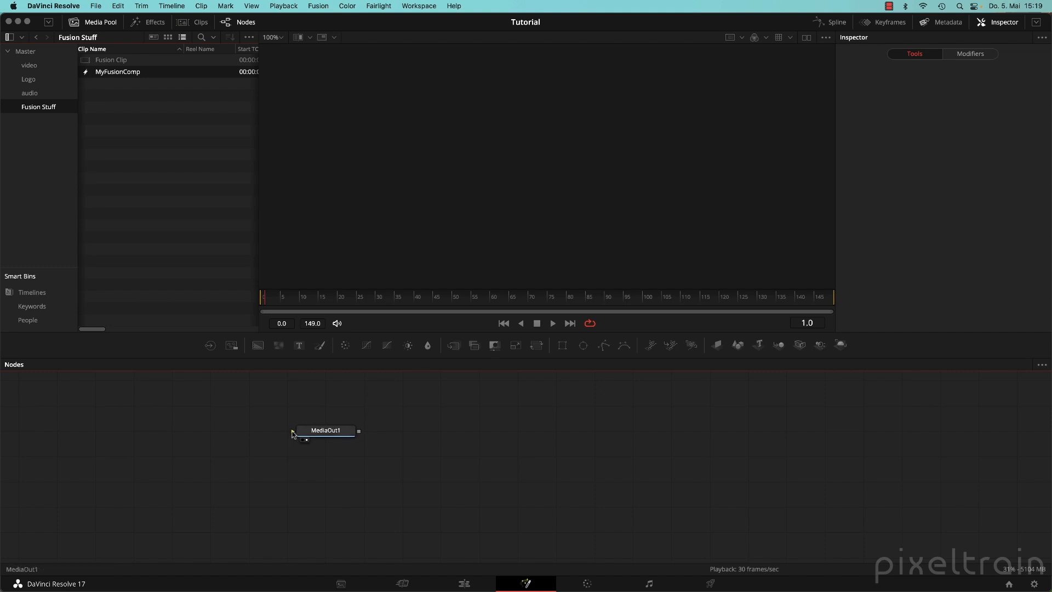
Add a Background node set to light blue, aligned with MediaOut1.
left_click_drag(330, 433, 806, 451)
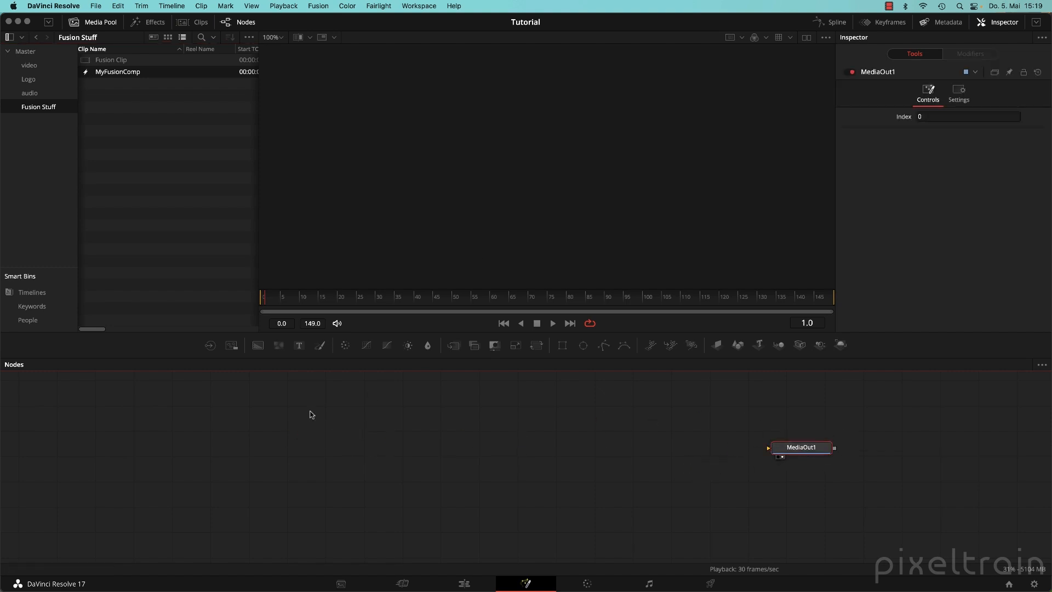
left_click_drag(257, 345, 769, 448)
left_click(919, 177)
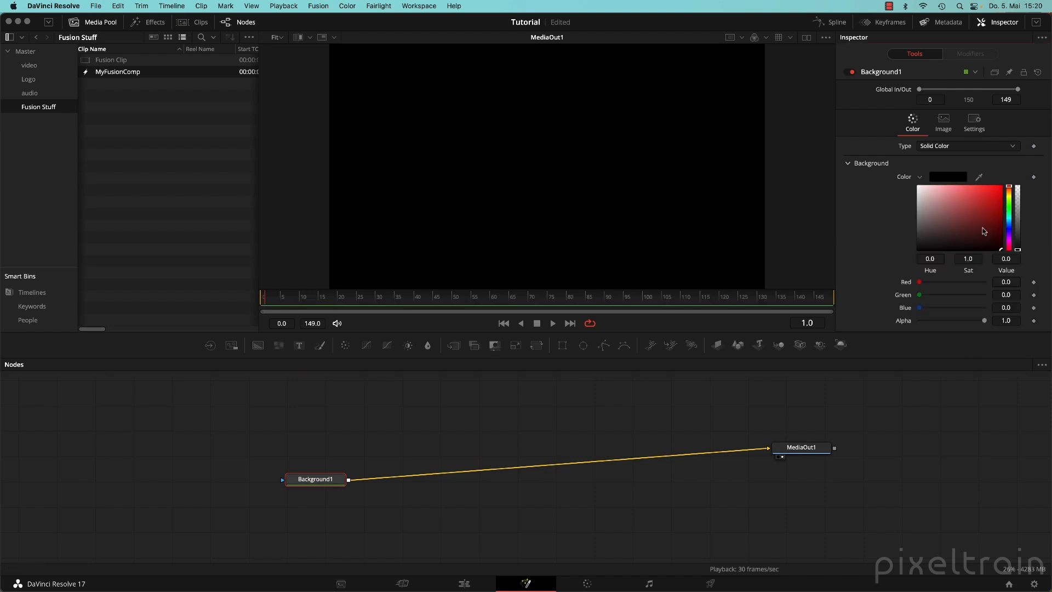
left_click(1002, 212)
left_click_drag(1009, 207, 974, 195)
left_click_drag(328, 480, 349, 449)
Merge a Text node reading 'Opened dir.' over the background, then return to the Edit page.
left_click_drag(299, 345, 388, 447)
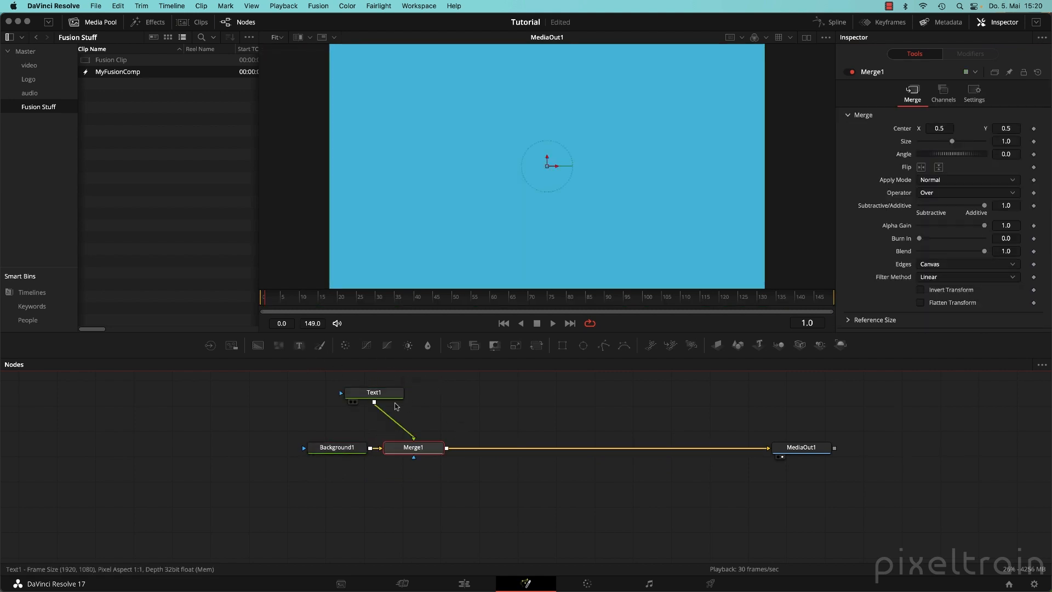
left_click_drag(374, 401, 414, 401)
left_click(414, 401)
left_click(928, 210)
type("Op")
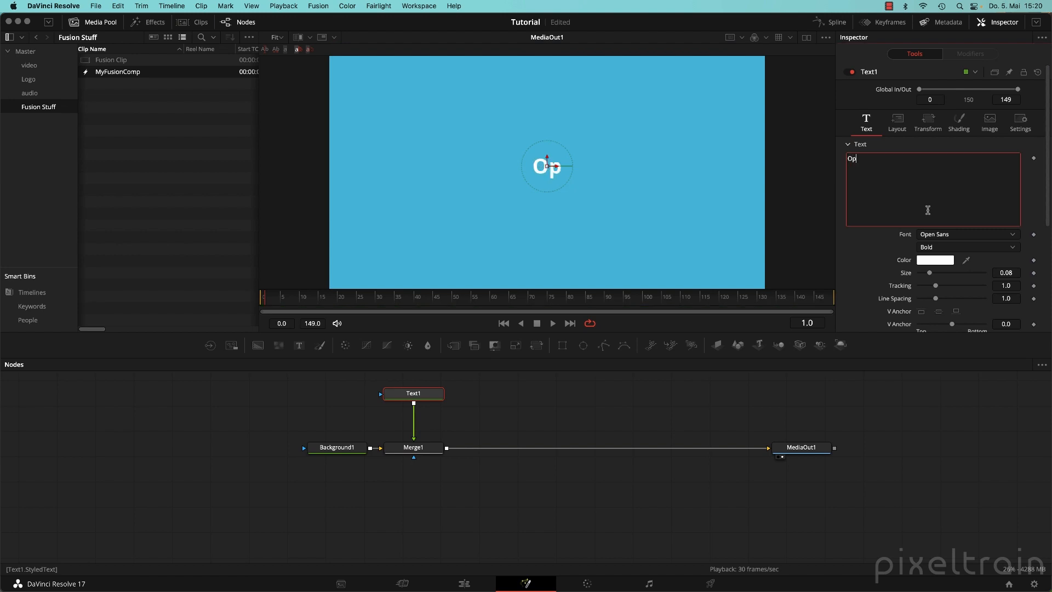
type("ened")
key("BackSpace")
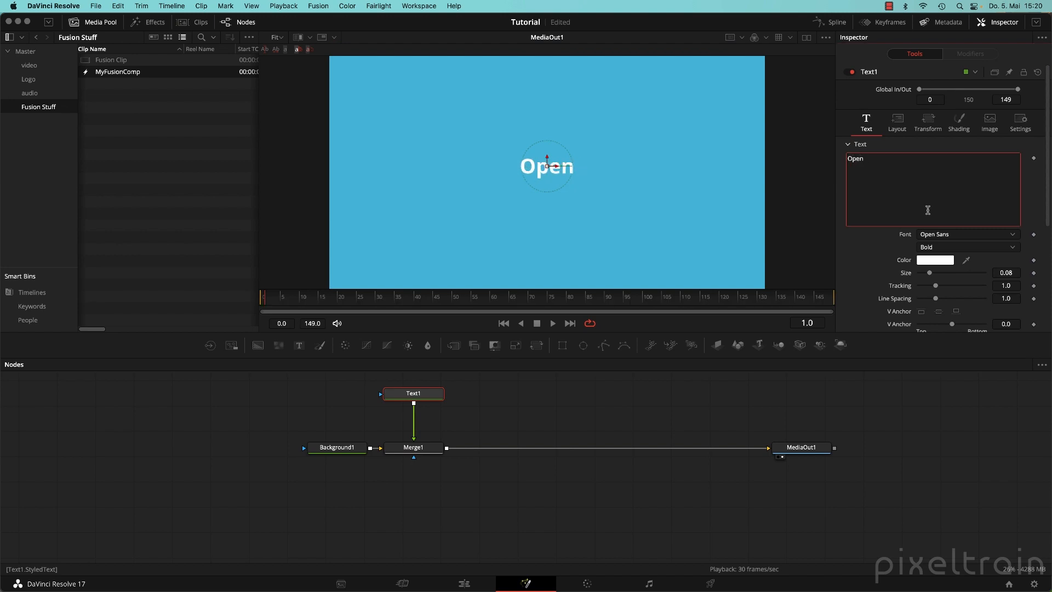
type("ed dir.")
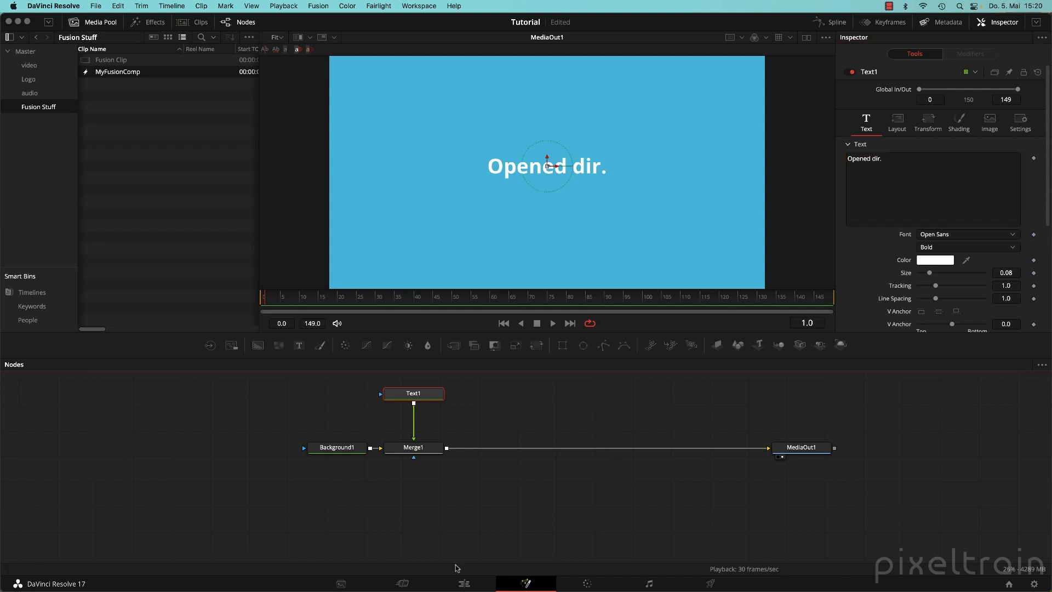
left_click(493, 575)
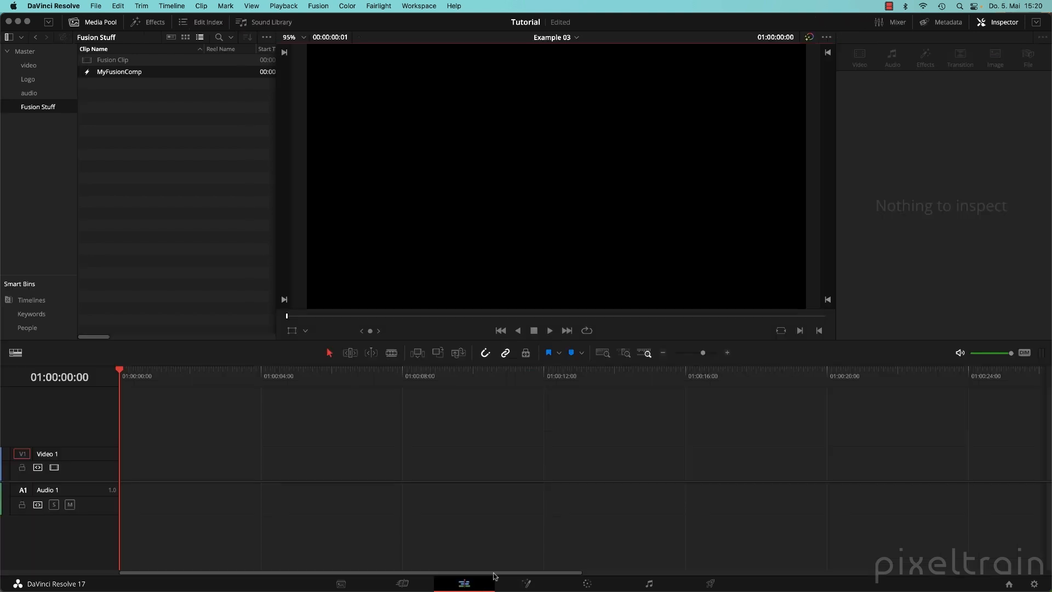
Place two MyFusionComp clips back to back at the start of Video 1.
left_click(170, 172)
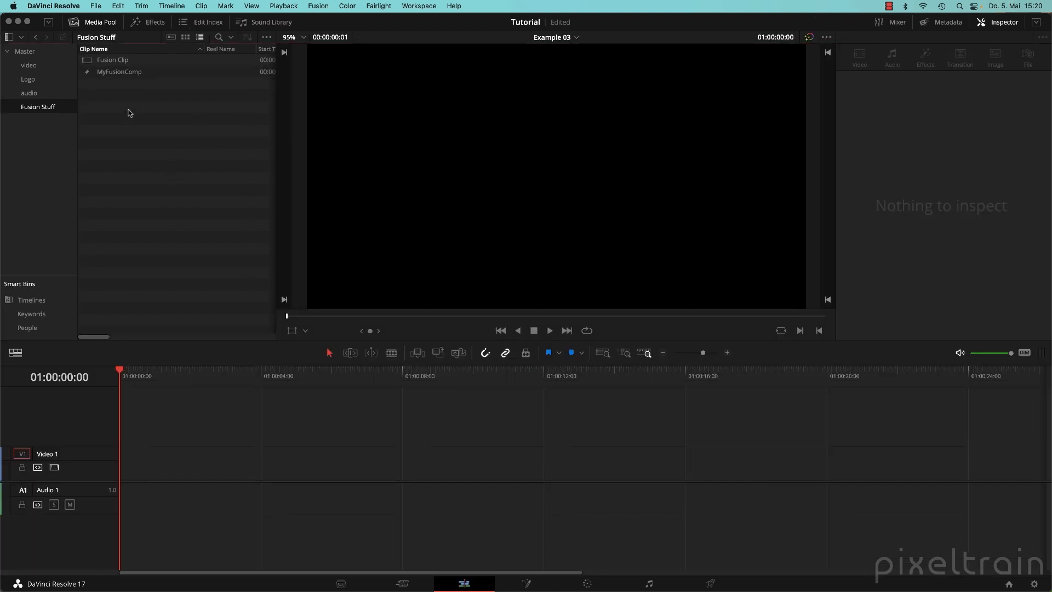
left_click_drag(99, 73, 142, 464)
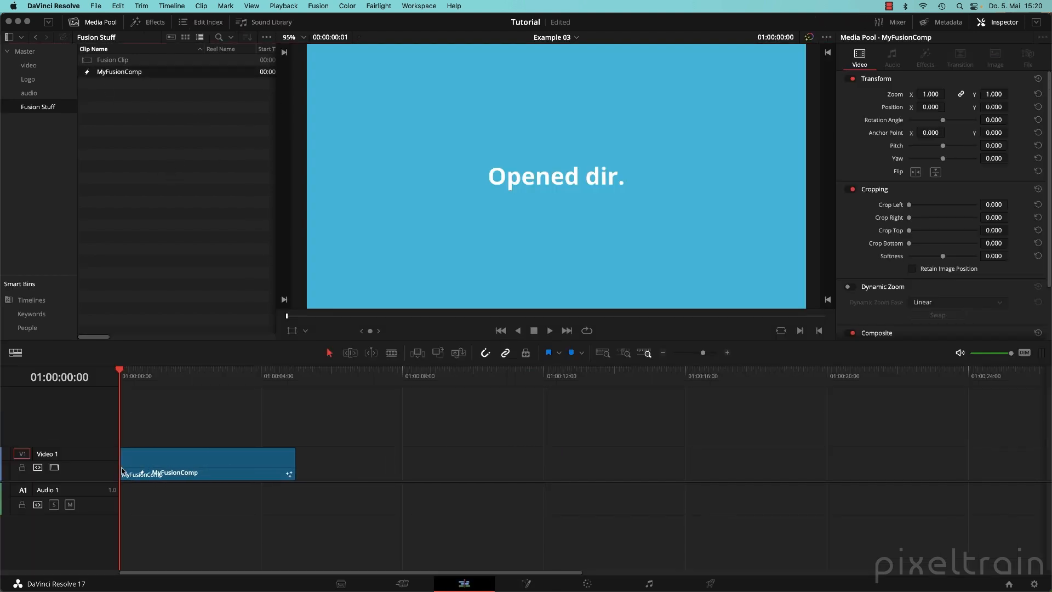
left_click_drag(241, 377, 183, 386)
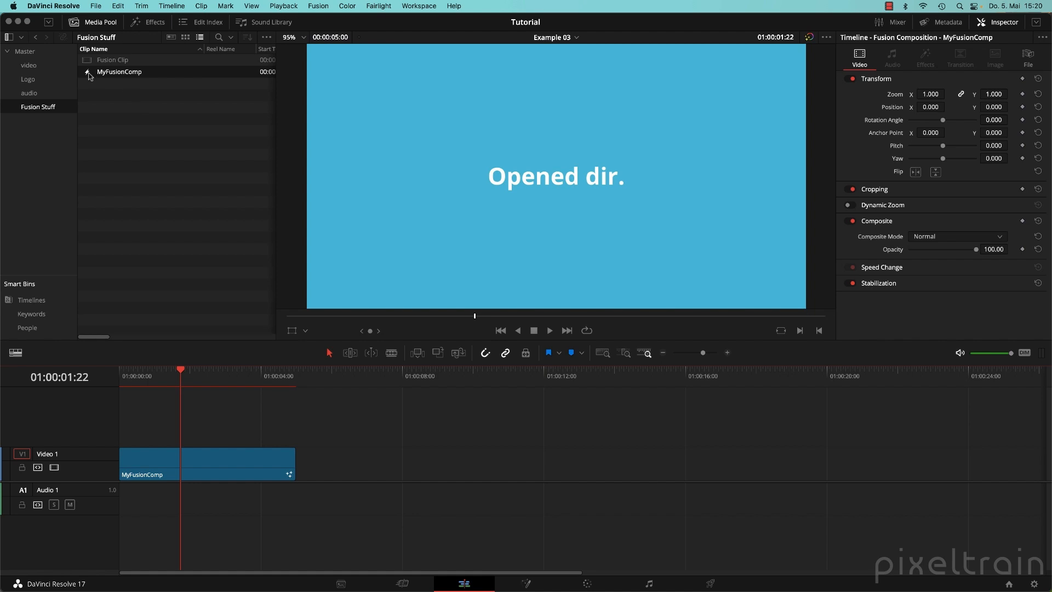
left_click_drag(91, 75, 297, 476)
Change the bin MyFusionComp's Background1 colour to green, then scrub the timeline clips.
double_click(119, 72)
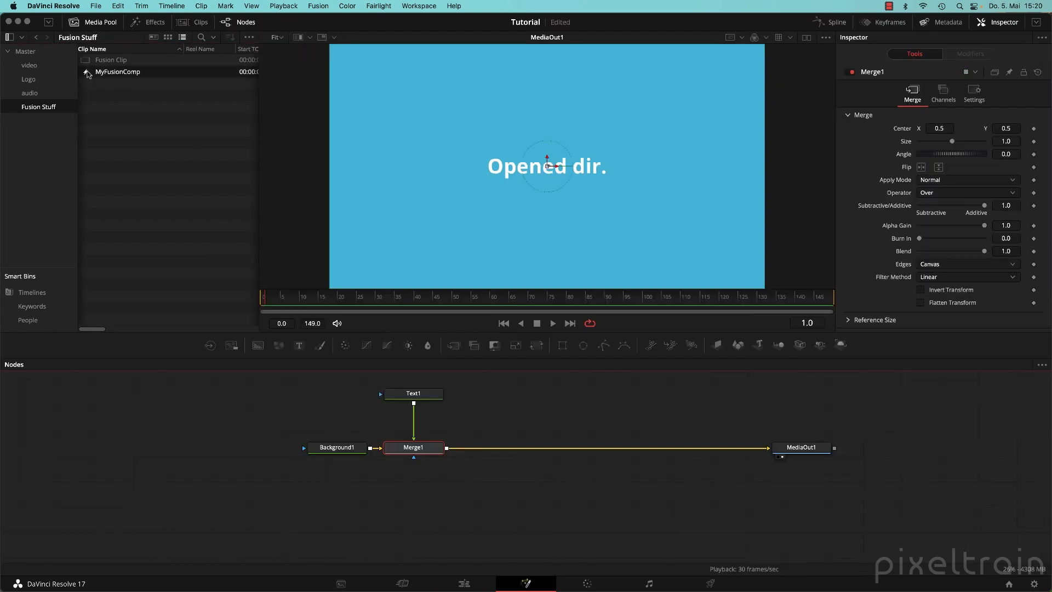
left_click(339, 449)
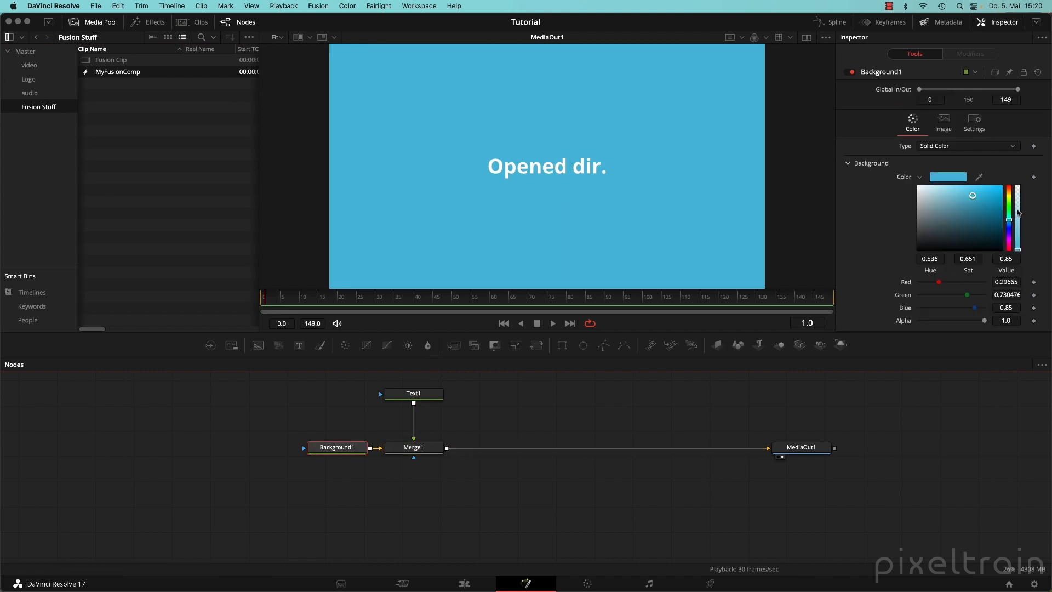
left_click_drag(1011, 219, 1012, 207)
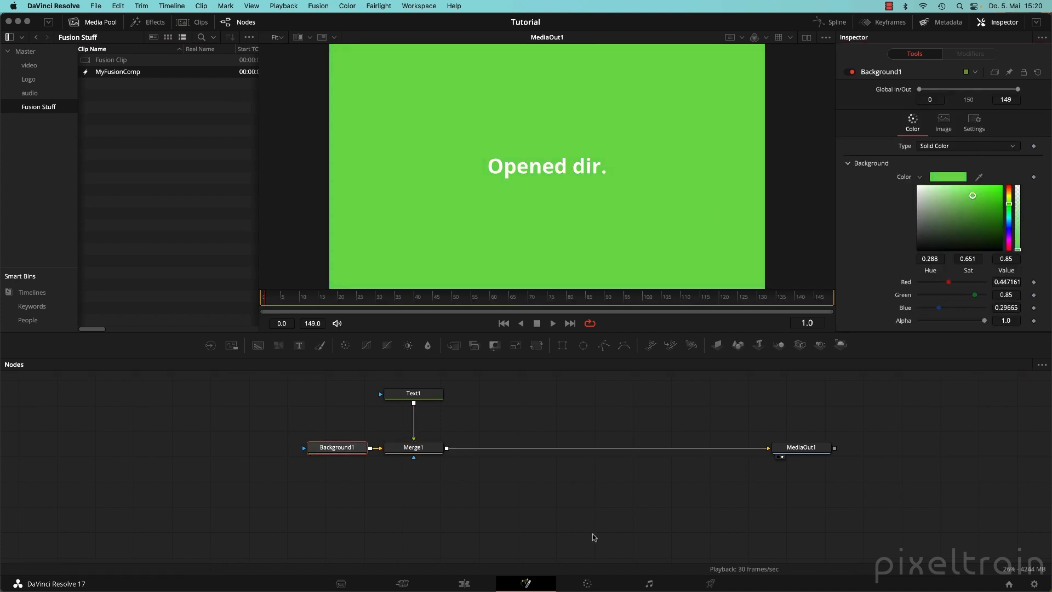
left_click(465, 581)
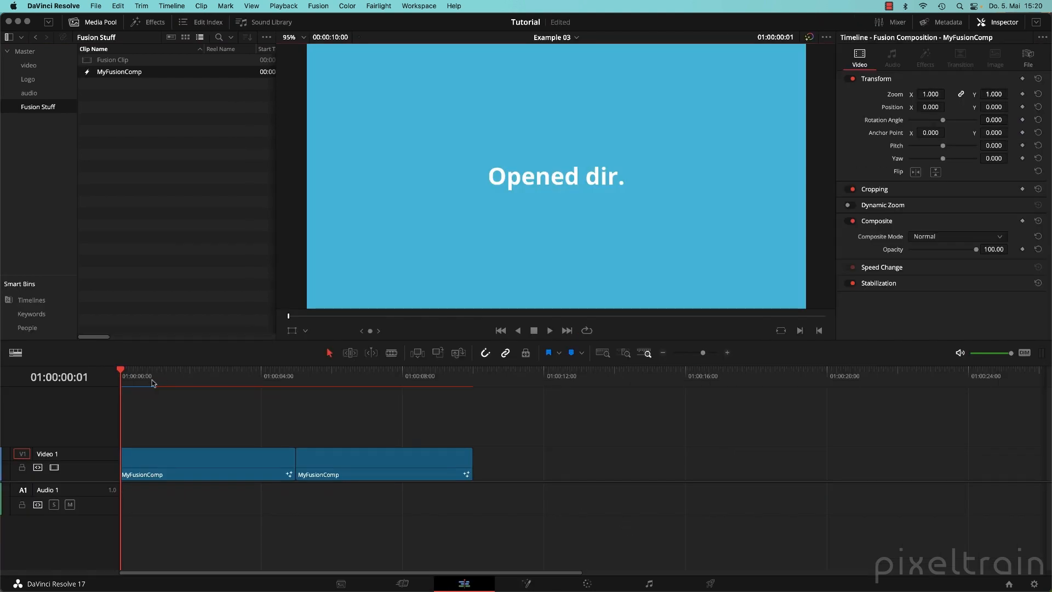
left_click_drag(151, 378, 171, 380)
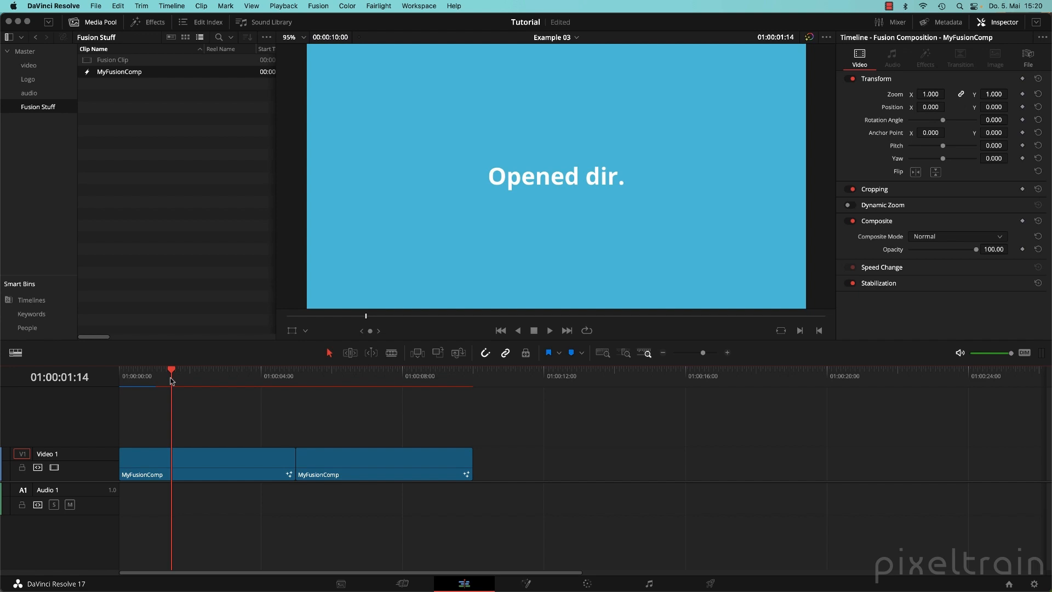
Reopen MyFusionComp's node graph, return to Edit, and review the two clips again.
left_click(87, 75)
double_click(87, 75)
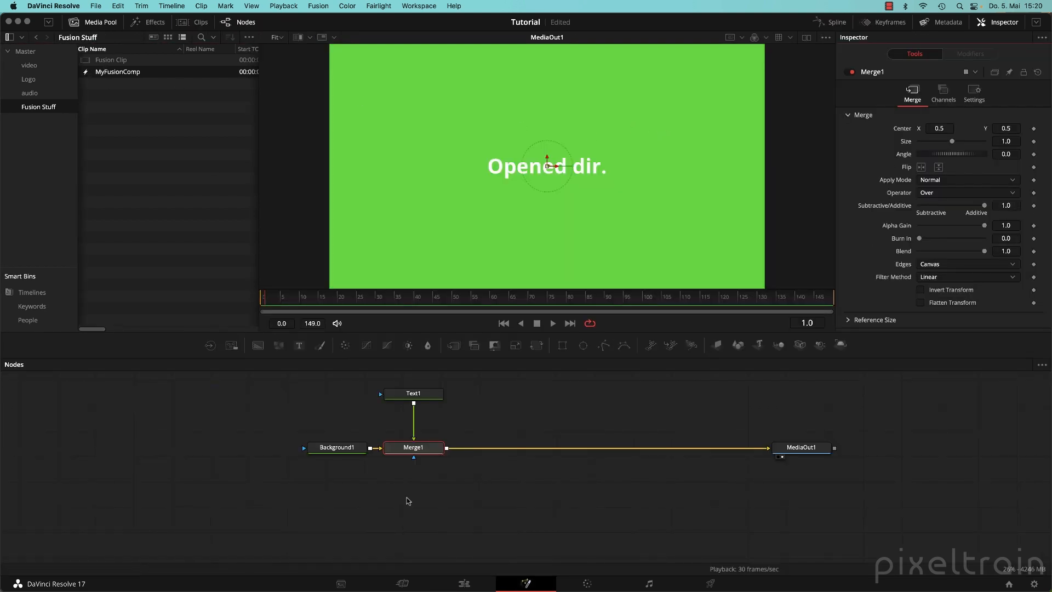
left_click(460, 582)
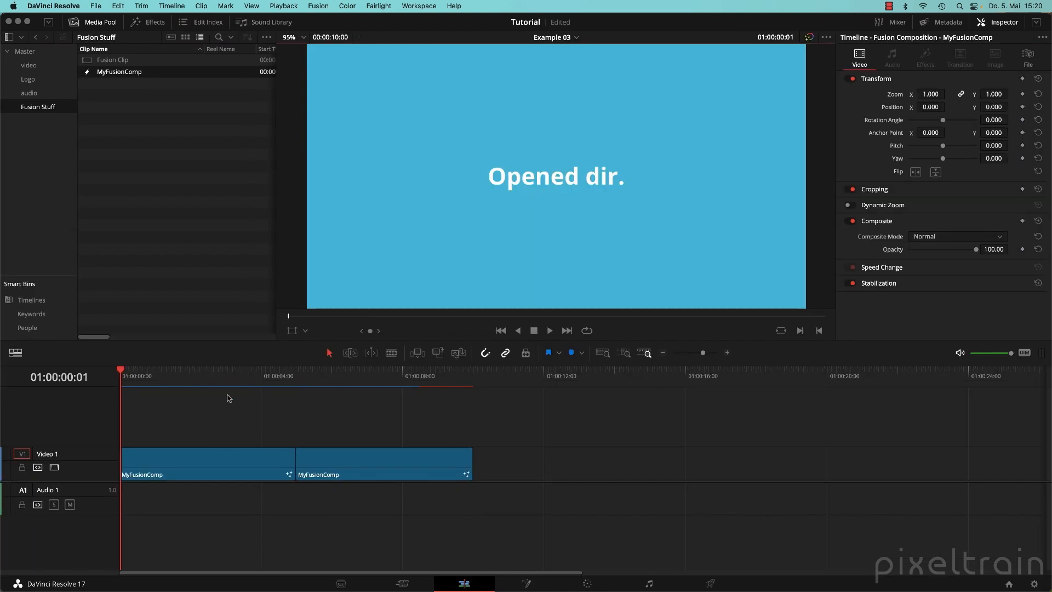
left_click_drag(244, 382, 426, 384)
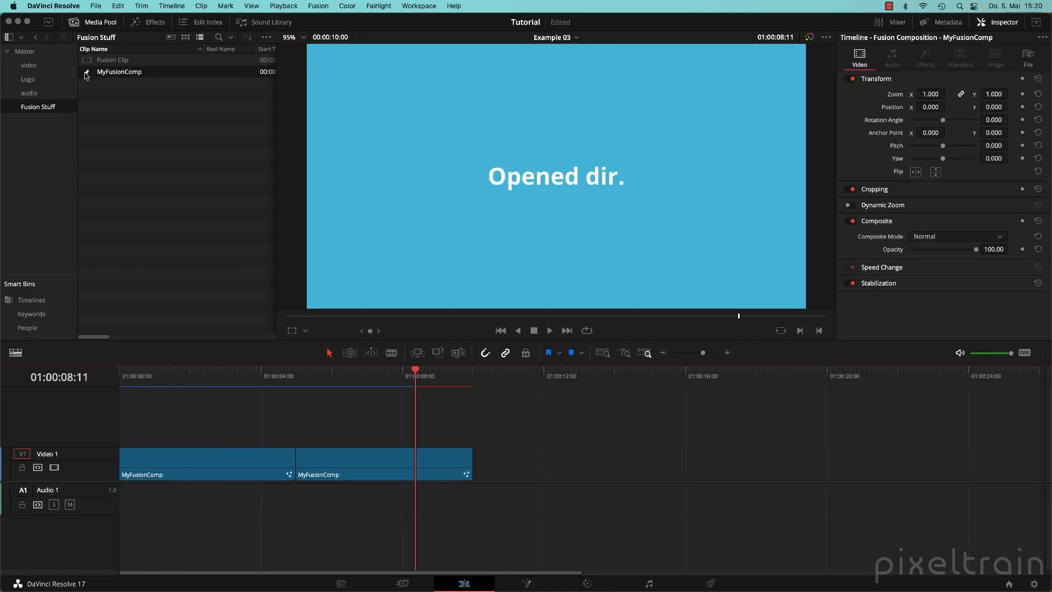
Open the second timeline clip in Fusion to inspect its Background1 settings.
right_click(100, 112)
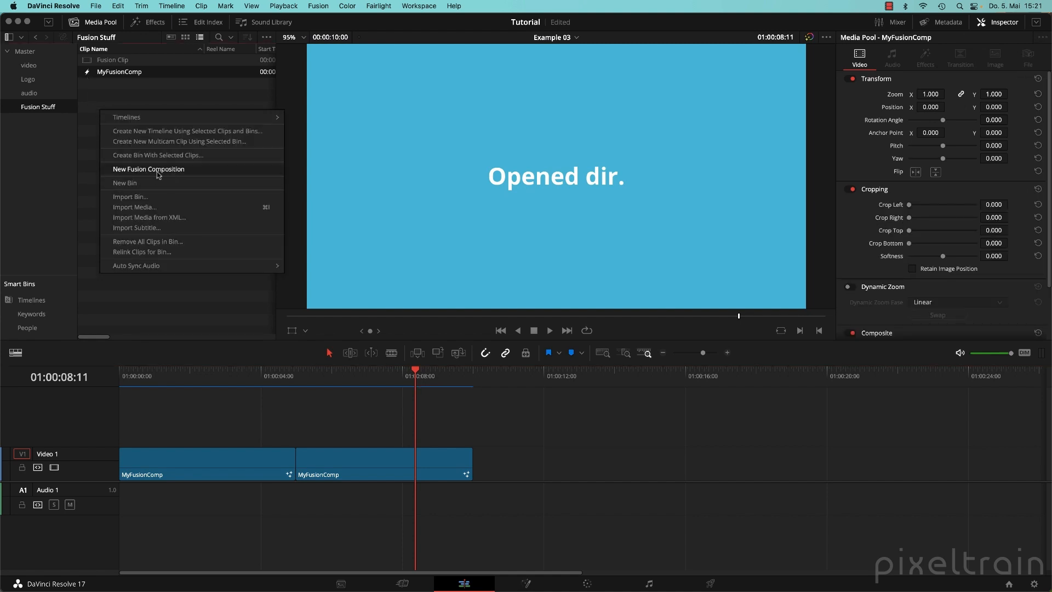
left_click(86, 90)
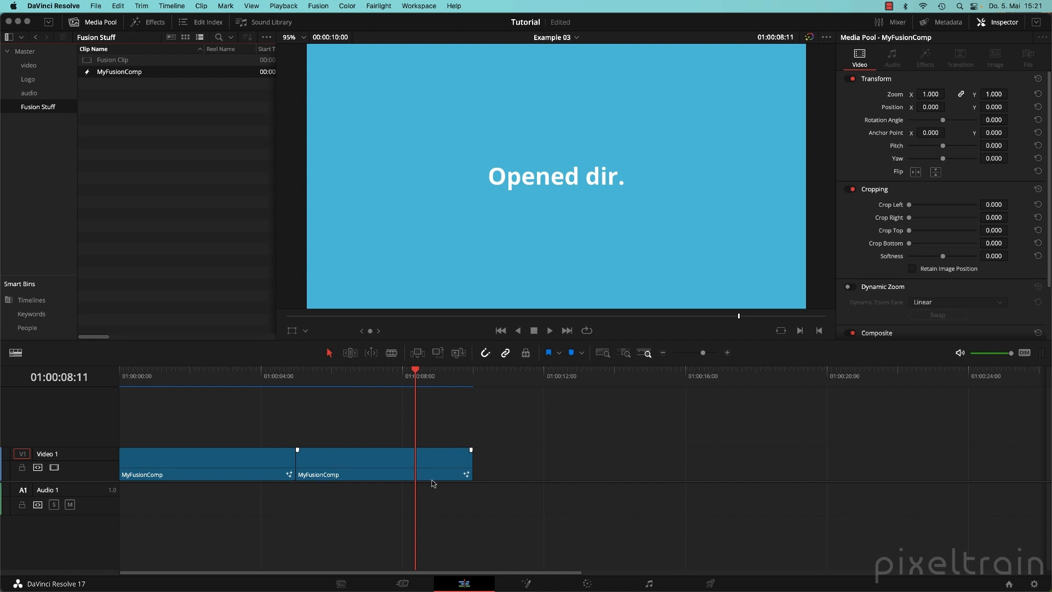
left_click(381, 466)
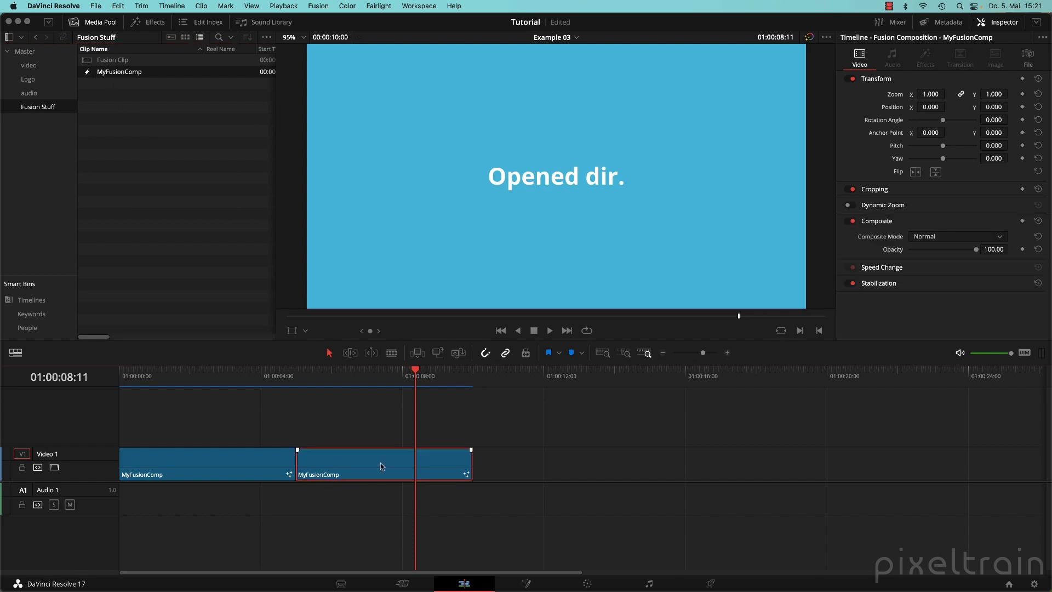
left_click(535, 583)
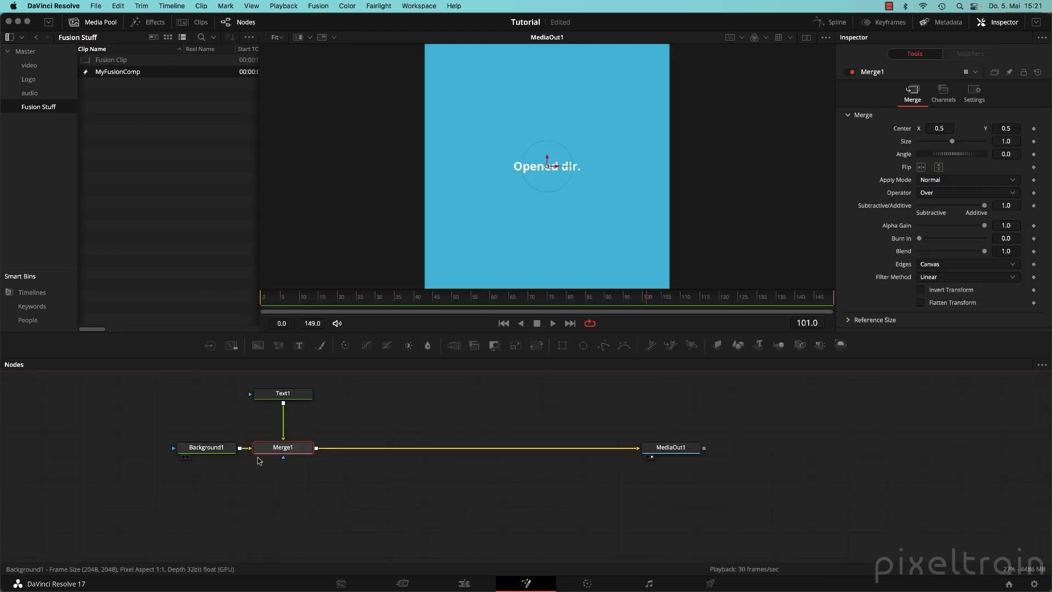
left_click(216, 449)
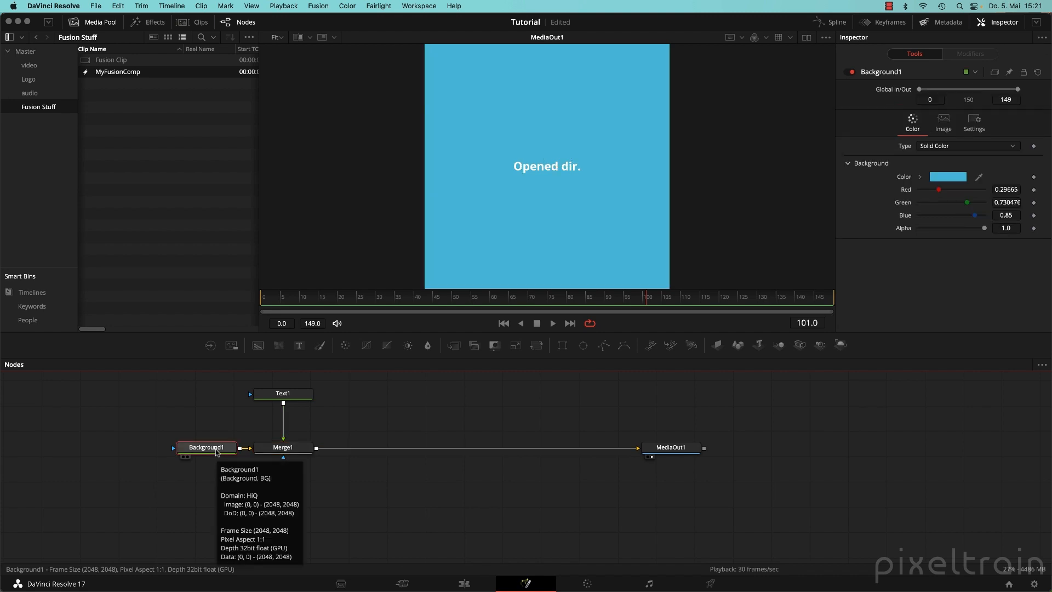
left_click(465, 582)
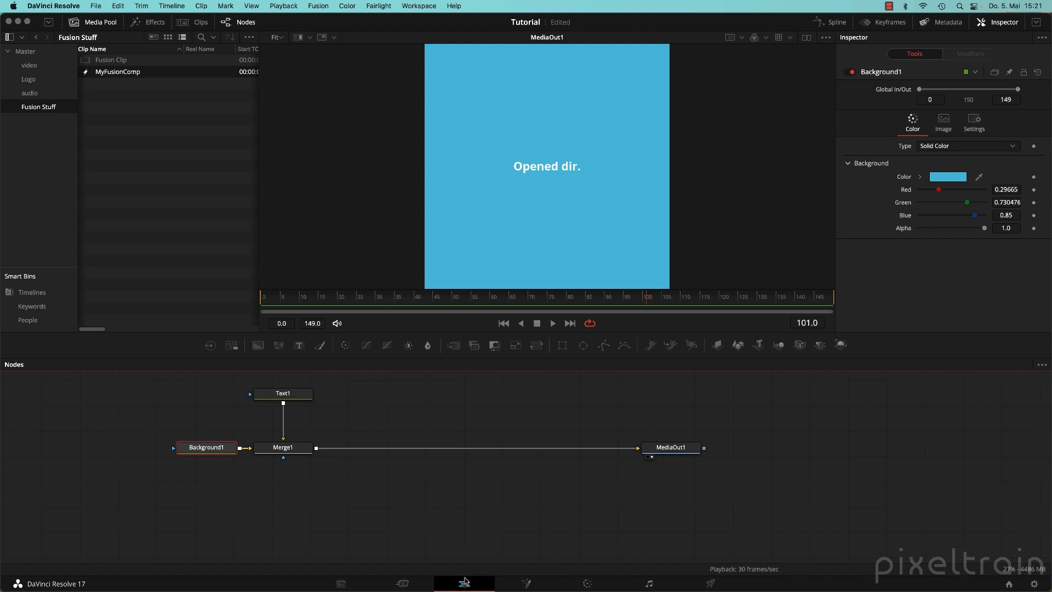
Check the bin MyFusionComp in Fusion, then add a third copy after the second clip.
left_click(132, 153)
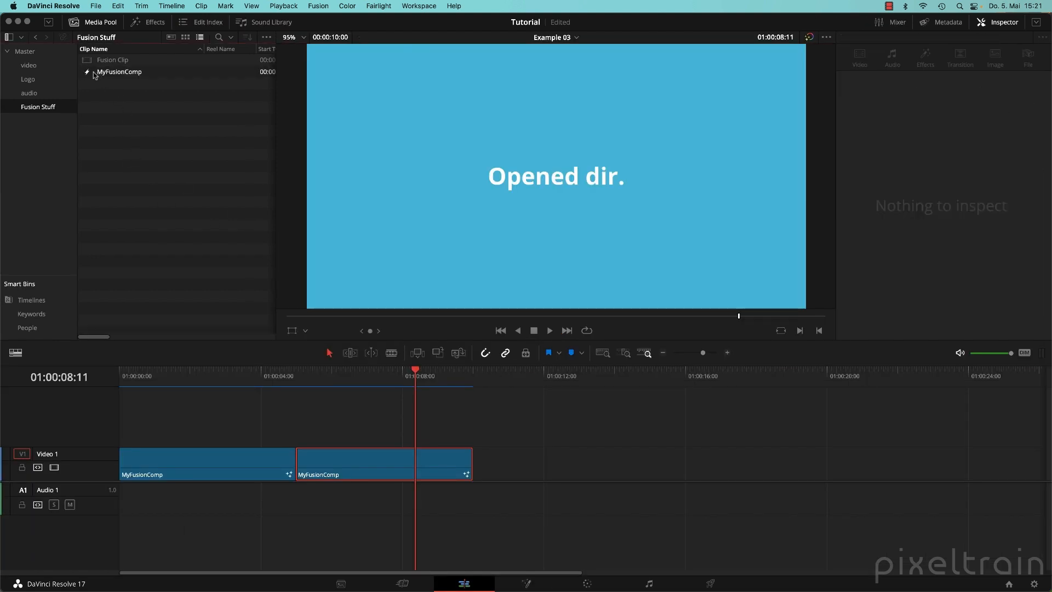
double_click(88, 74)
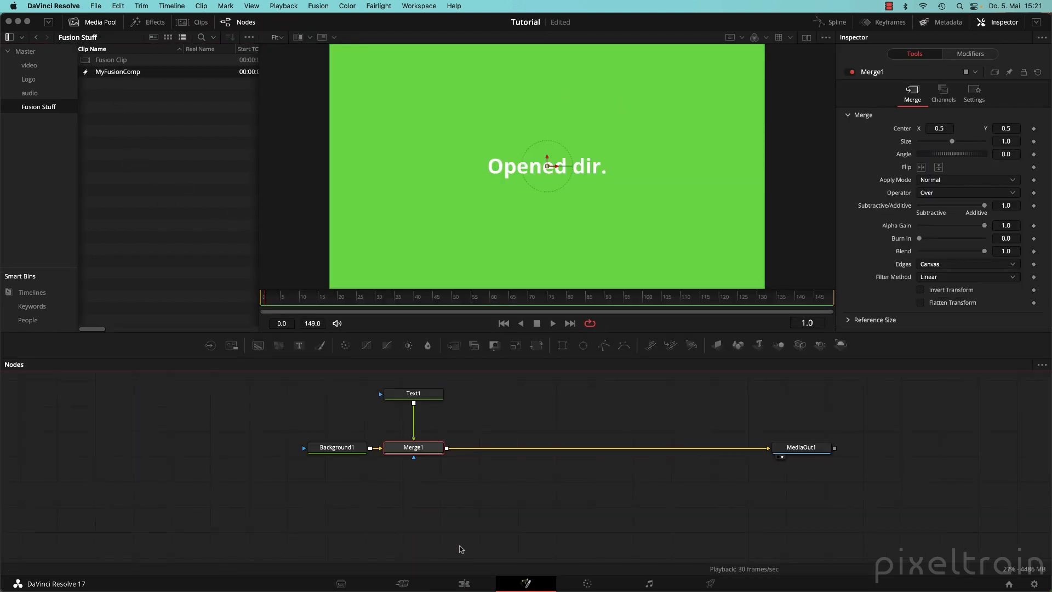
left_click(464, 582)
left_click_drag(96, 73, 474, 470)
left_click_drag(416, 378, 201, 380)
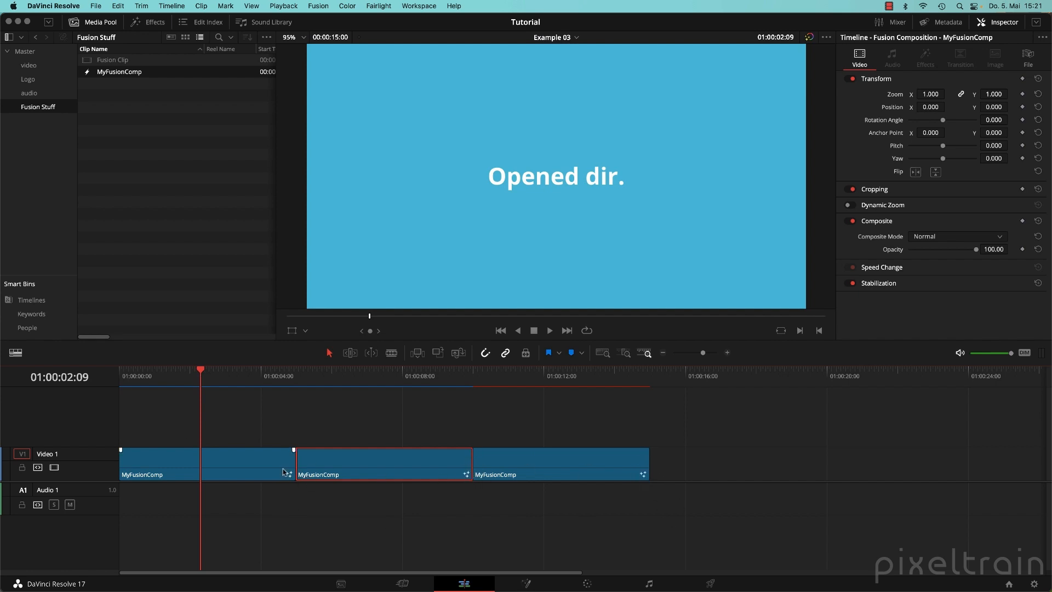
Marquee-select all three MyFusionComp clips and delete them, emptying the timeline.
left_click(558, 377)
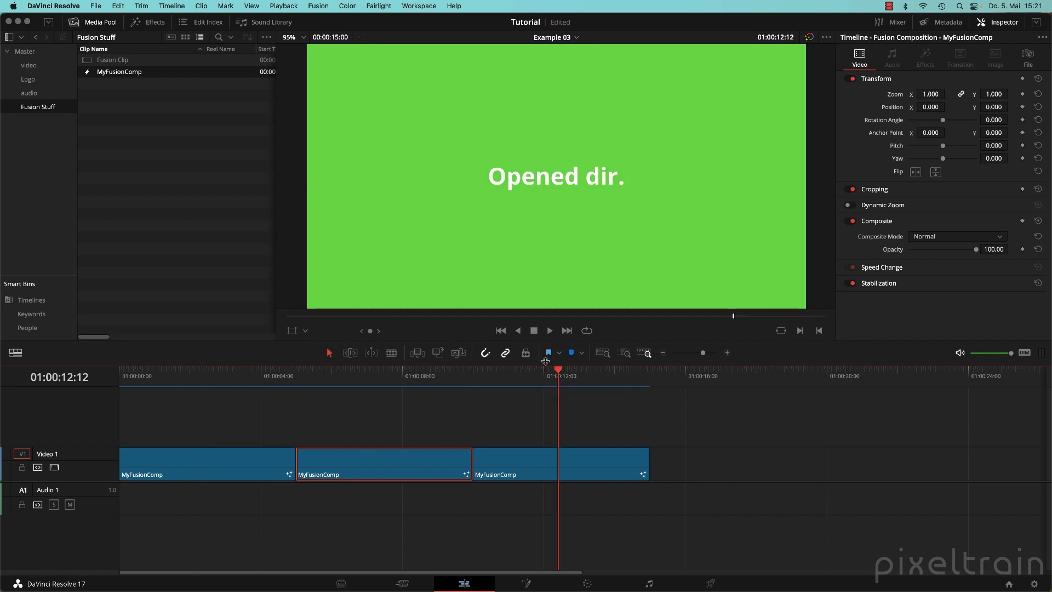
left_click_drag(759, 459, 187, 469)
key("BackSpace")
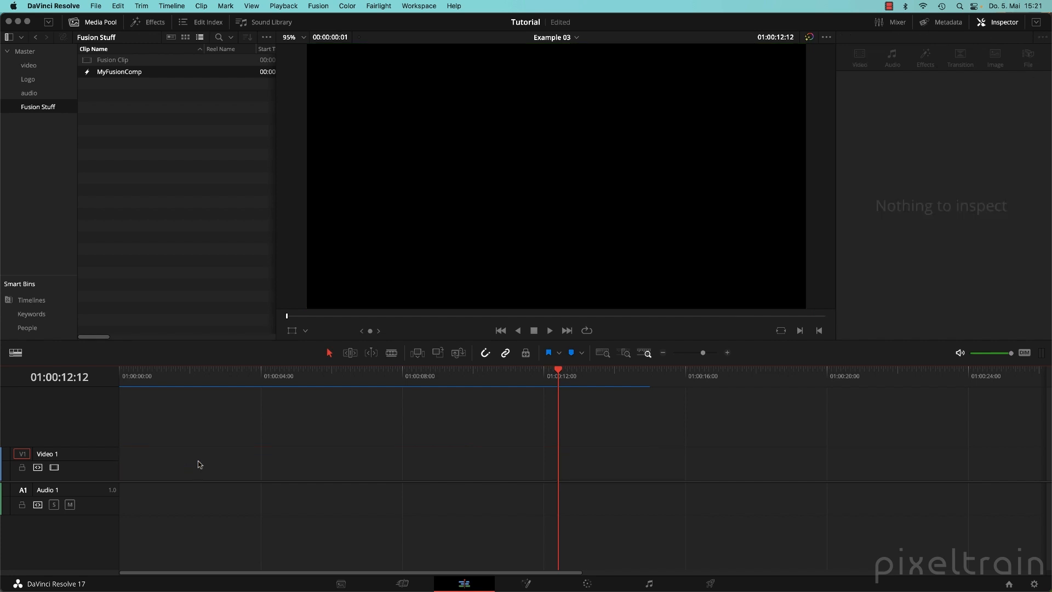
Clear the Media Pool selection and switch through the Media page to the Fusion page.
left_click(107, 89)
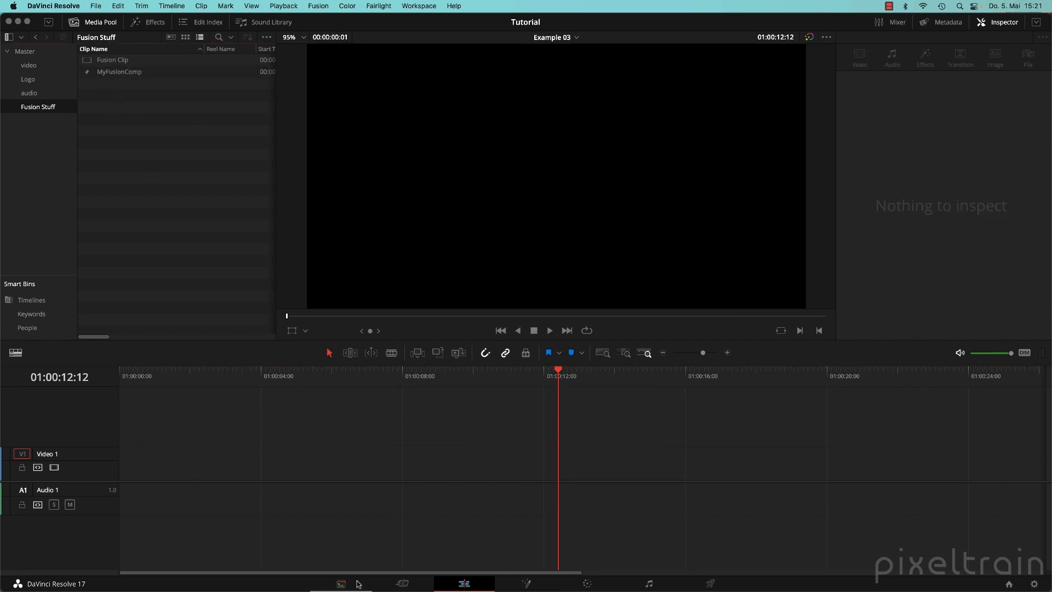
left_click(341, 583)
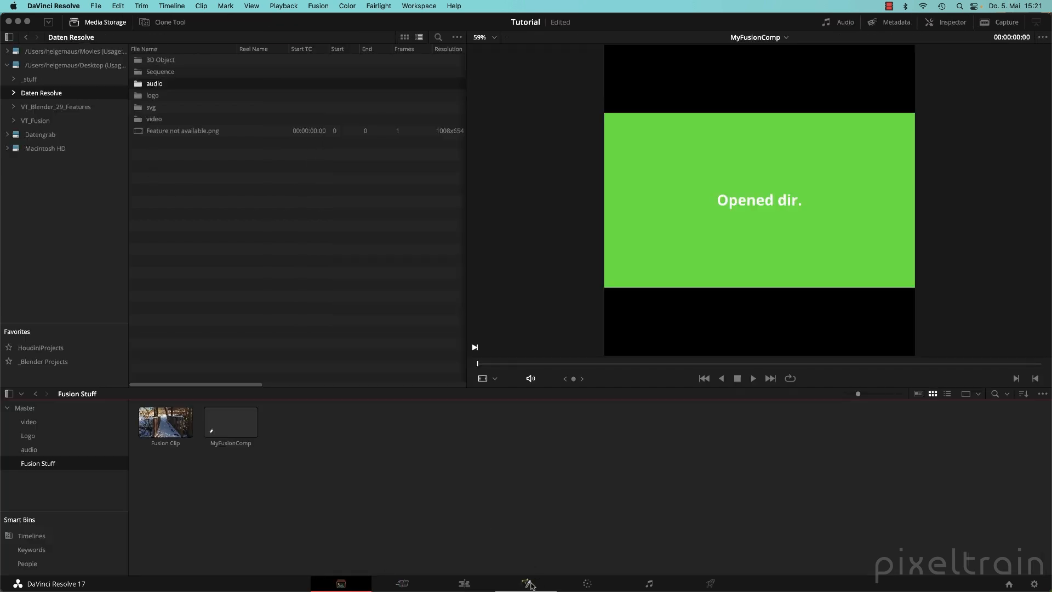
left_click(530, 584)
Open MyFusionComp in the node editor and move MediaOut1 up and left.
double_click(86, 75)
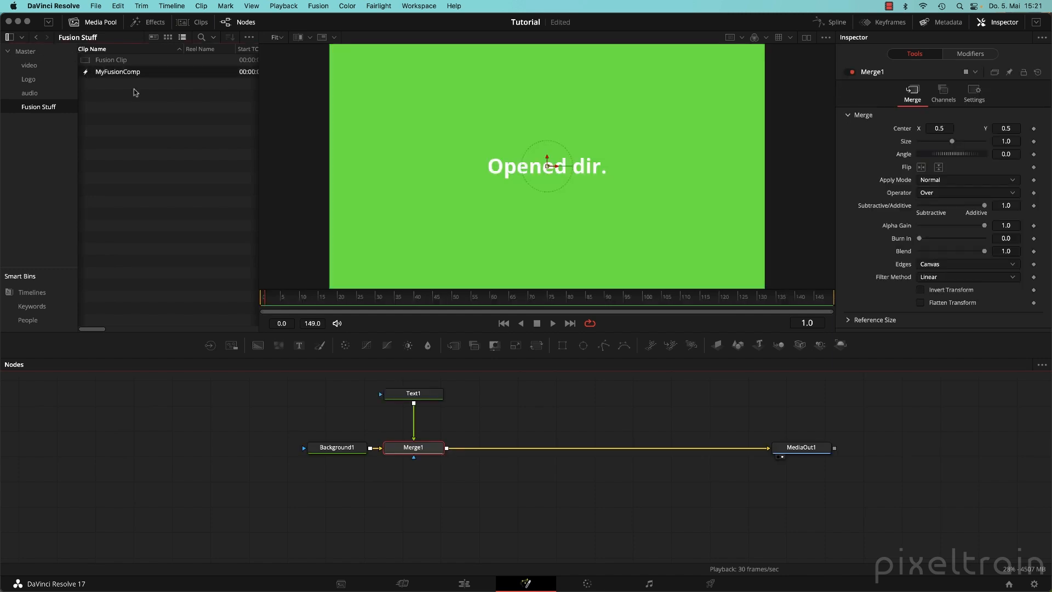
left_click_drag(644, 469, 482, 491)
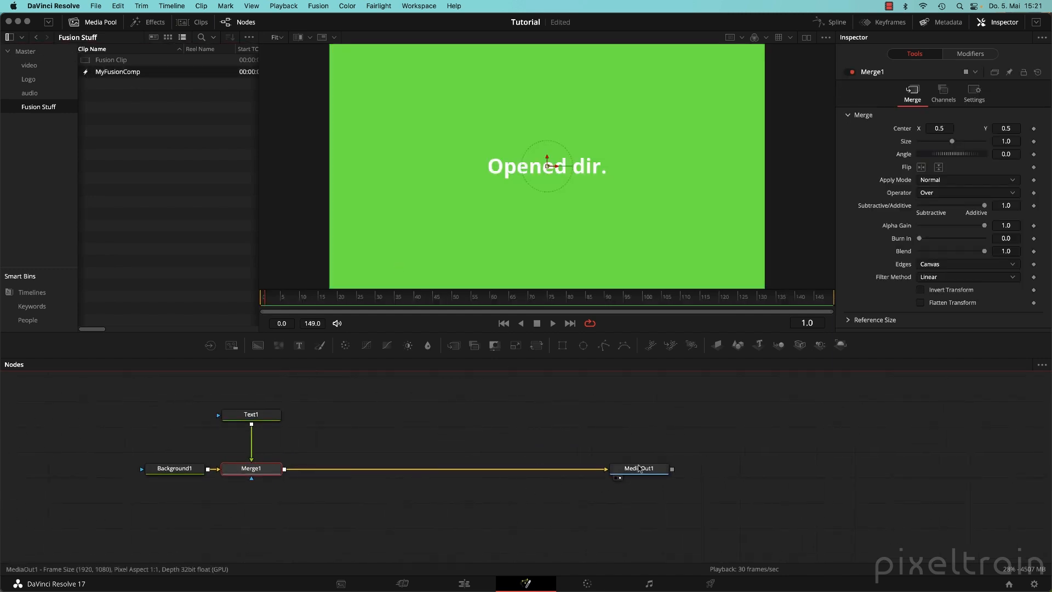
left_click_drag(639, 468, 530, 422)
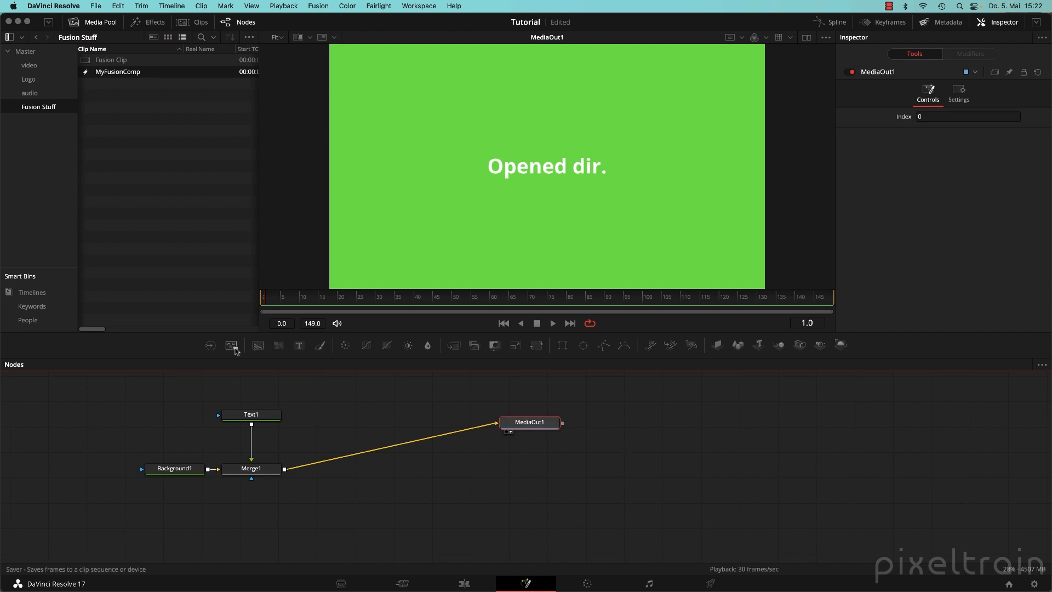
Add a Saver1 node fed from Merge1, cancel its file browse, and return to Edit.
left_click_drag(232, 345, 533, 478)
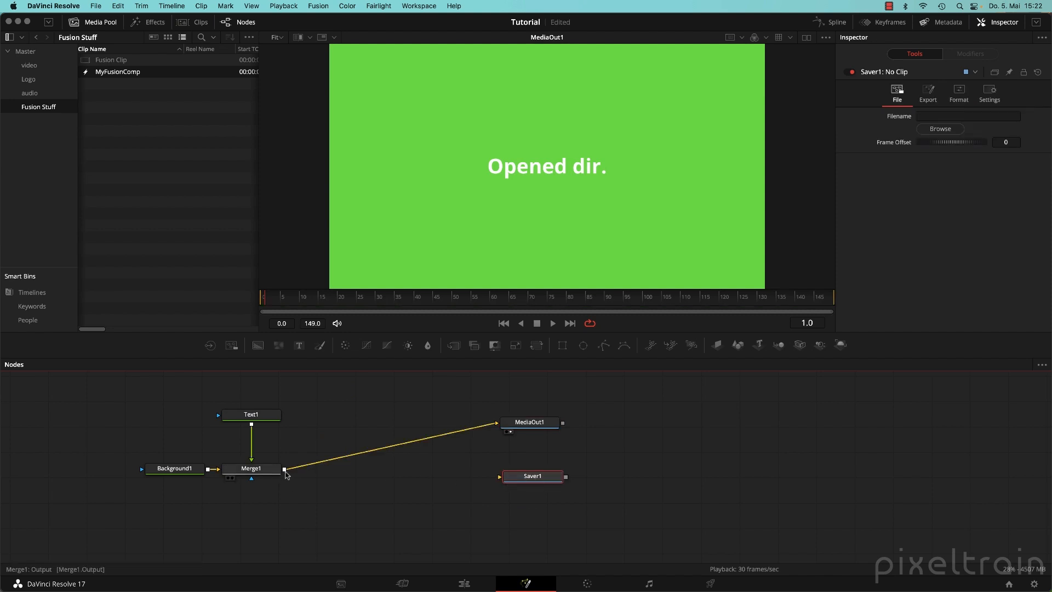
right_click(152, 349)
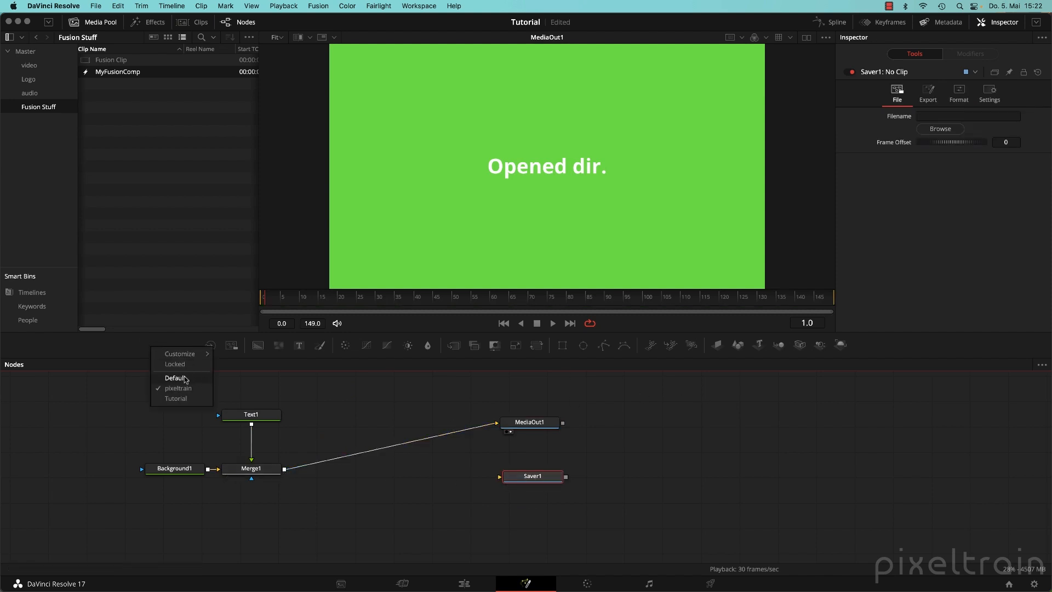
left_click(347, 393)
left_click_drag(285, 469, 487, 473)
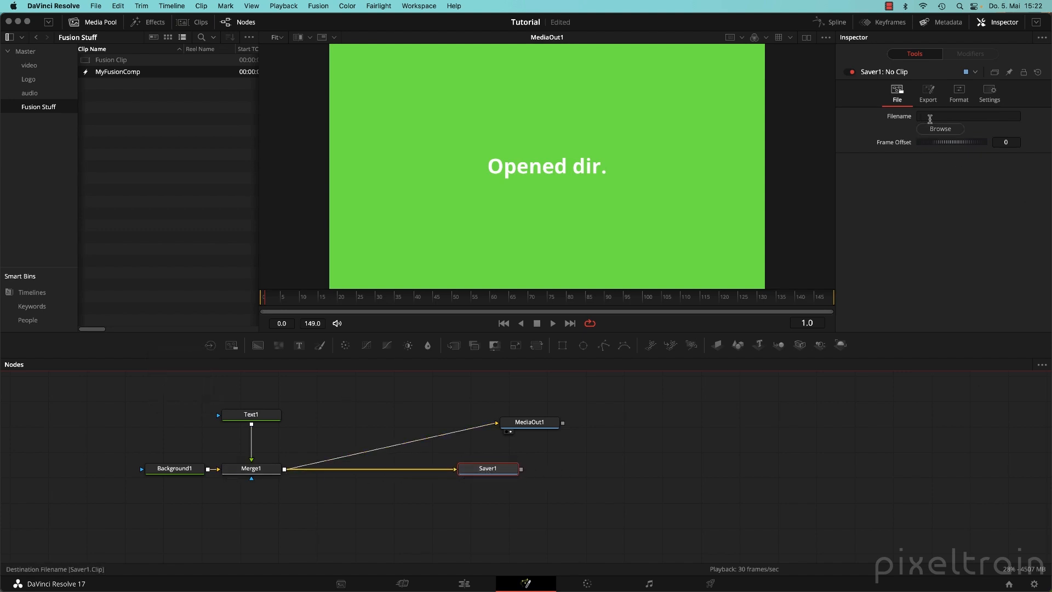
left_click(935, 129)
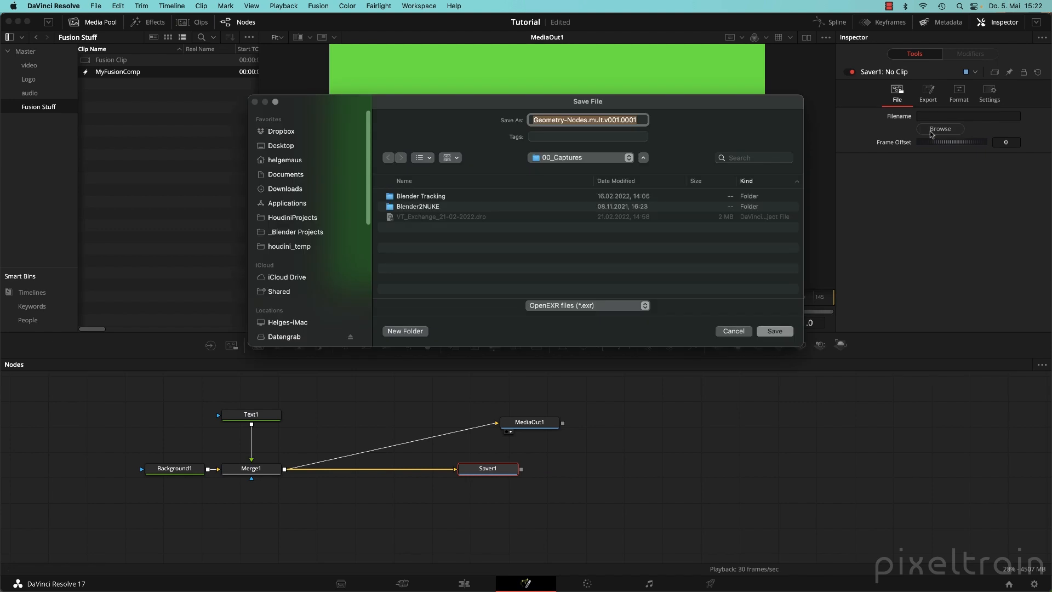
left_click(730, 333)
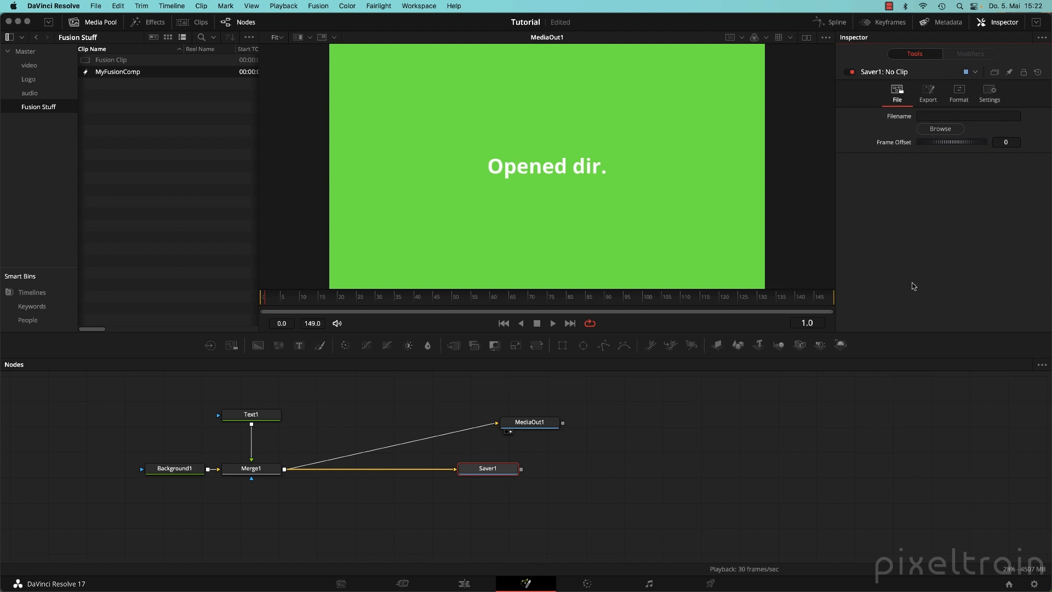
left_click(465, 583)
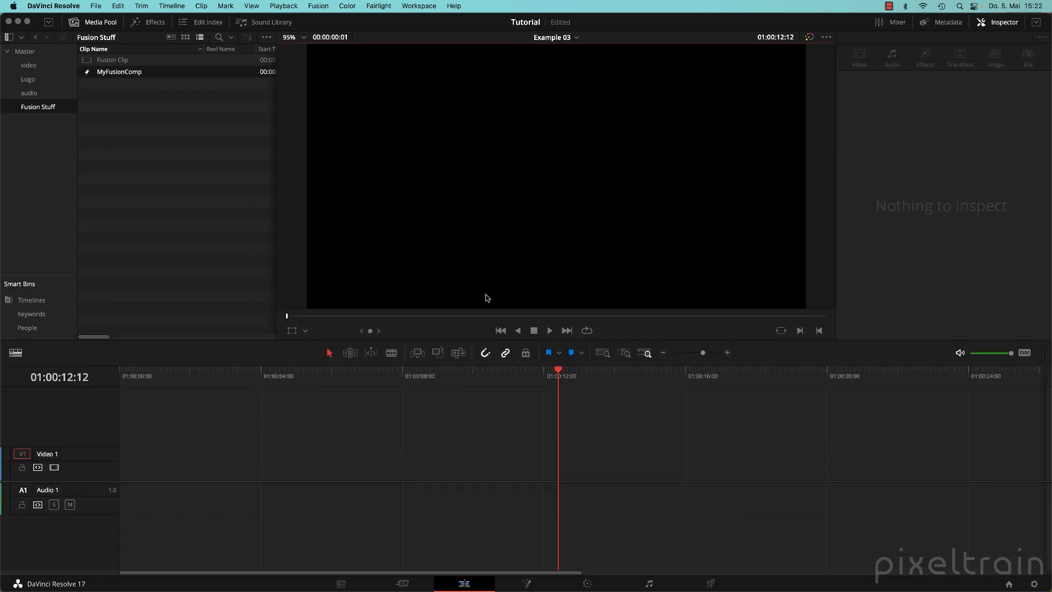
View the audio bin, then open Master to list the Example 01–03 timelines and bins.
left_click(35, 94)
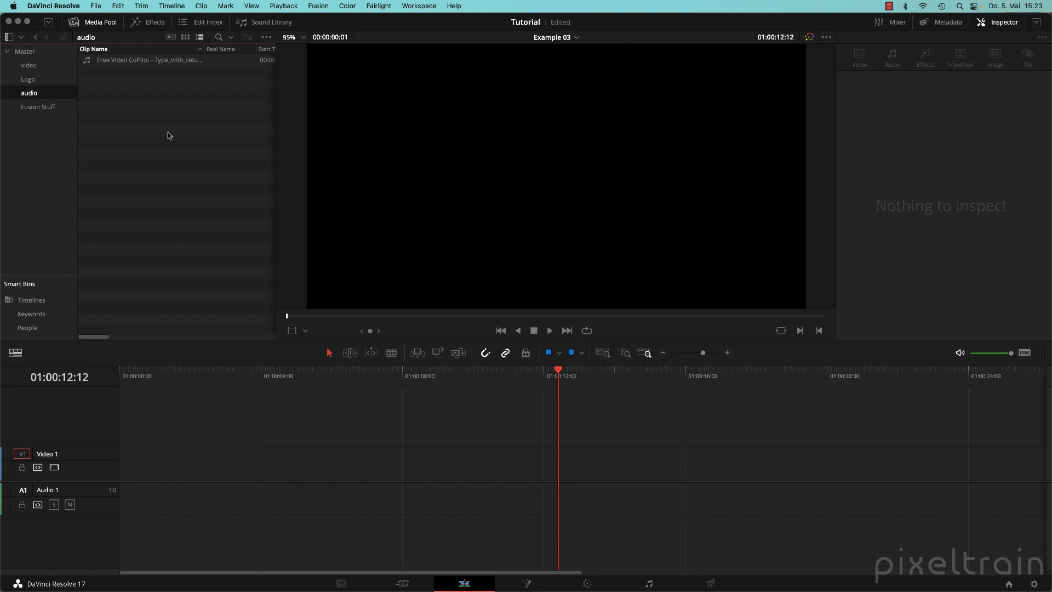
left_click(25, 51)
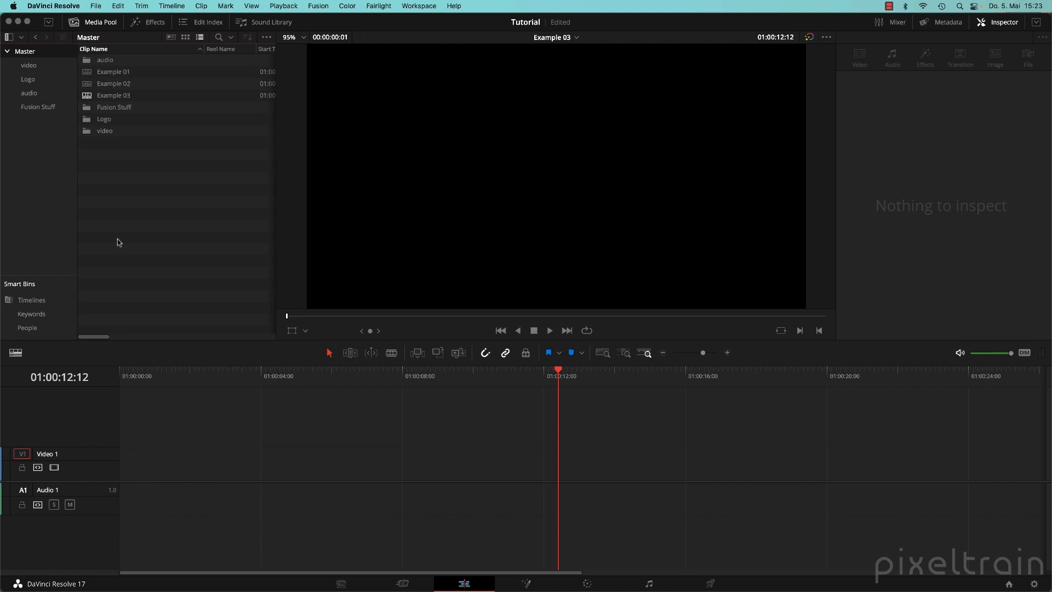
Create a new timeline named Example 04 with Stereo audio tracks.
right_click(140, 205)
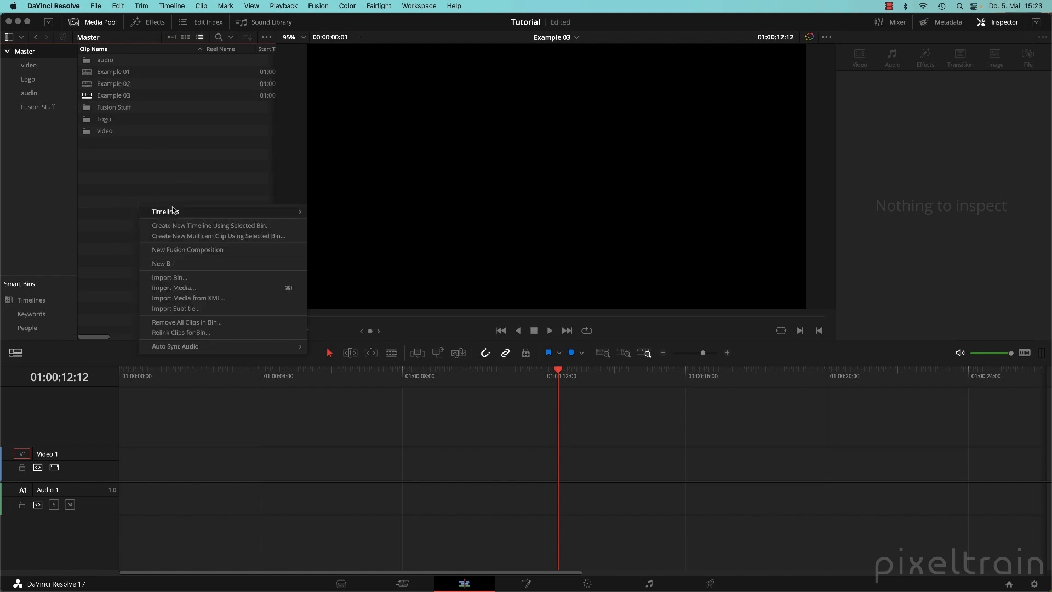
mouse_move(173, 210)
left_click(367, 214)
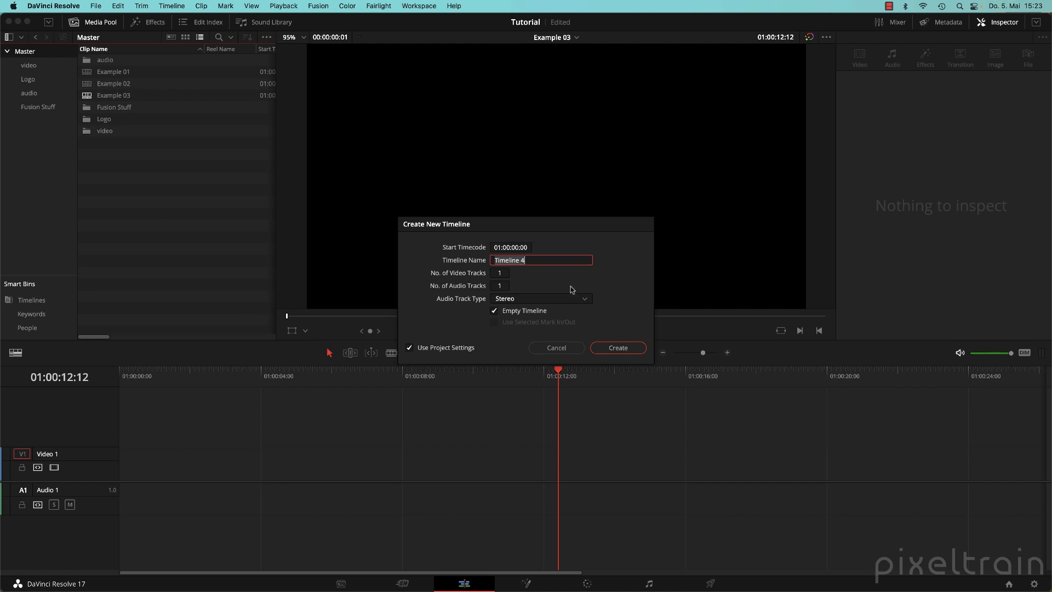
type("Example 04")
left_click(508, 303)
left_click(523, 307)
left_click(618, 348)
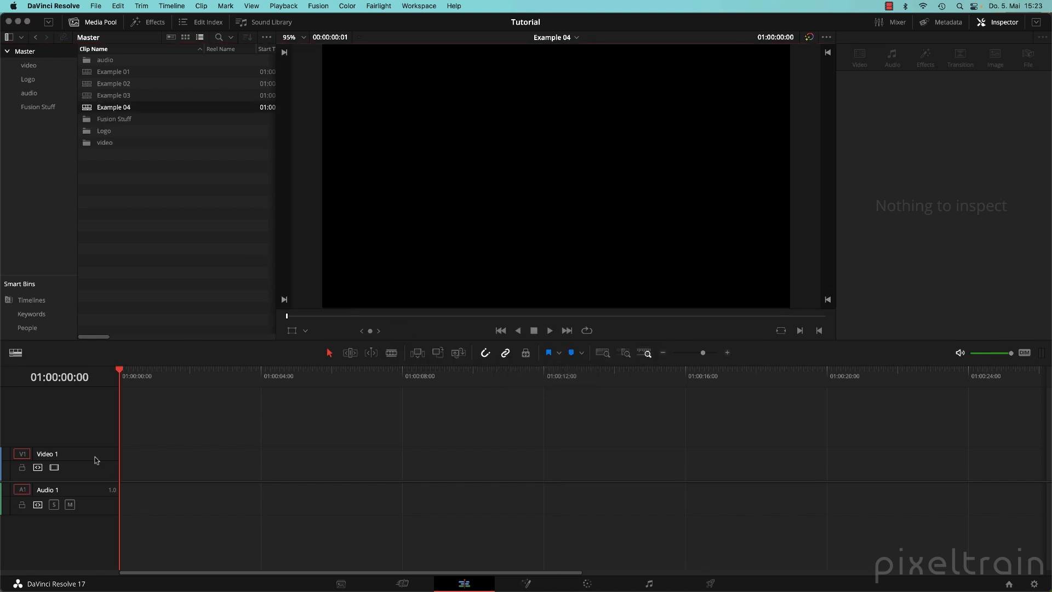
Add an Effects Fusion Composition clip to the start of Video 1 and open it on the Fusion page.
right_click(156, 465)
left_click(167, 439)
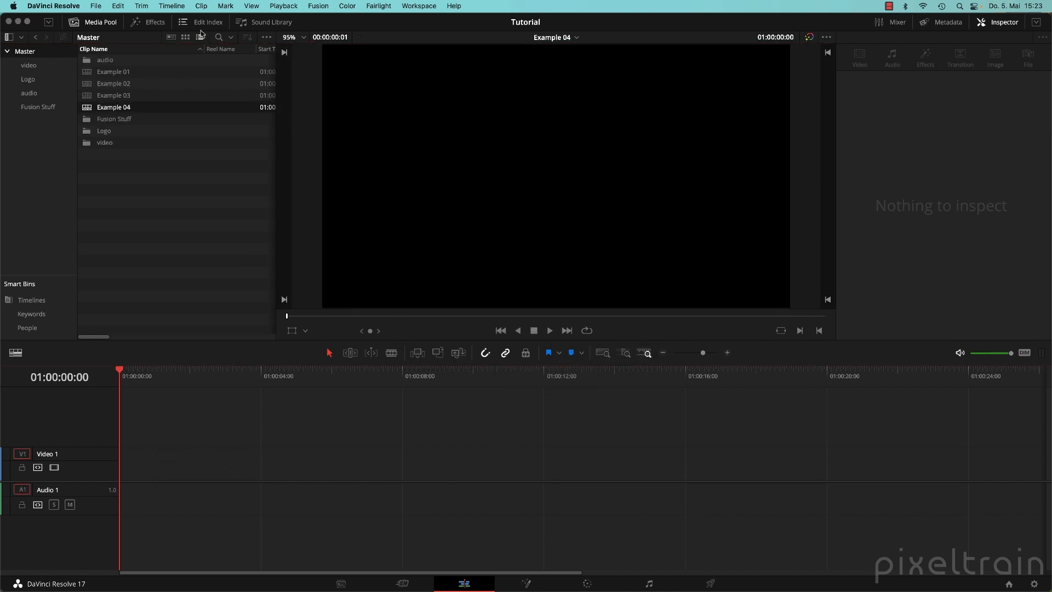
left_click(145, 22)
left_click_drag(100, 91, 122, 470)
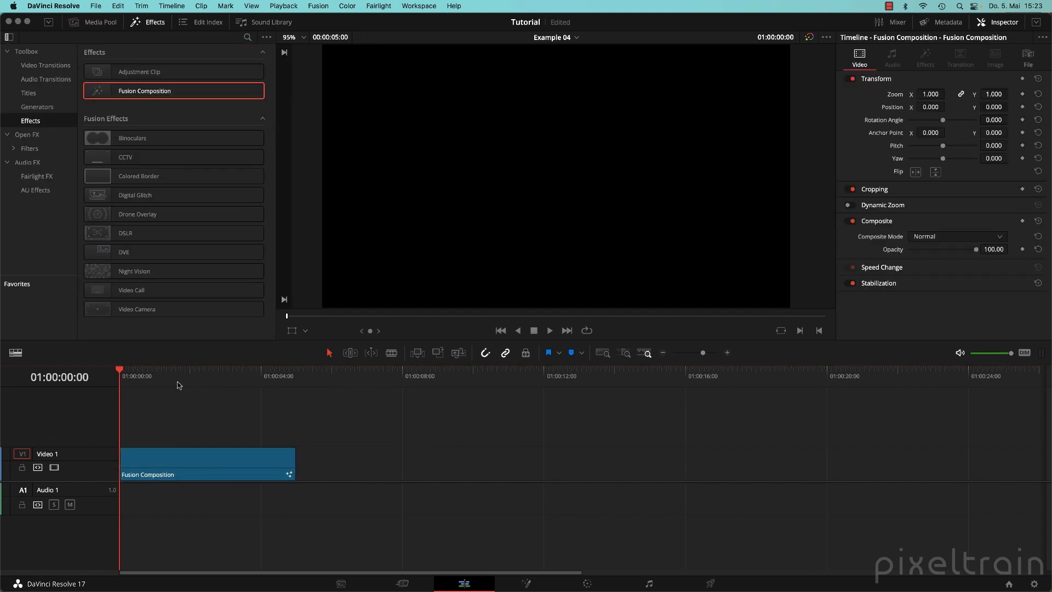
left_click_drag(180, 386, 168, 386)
left_click(222, 471)
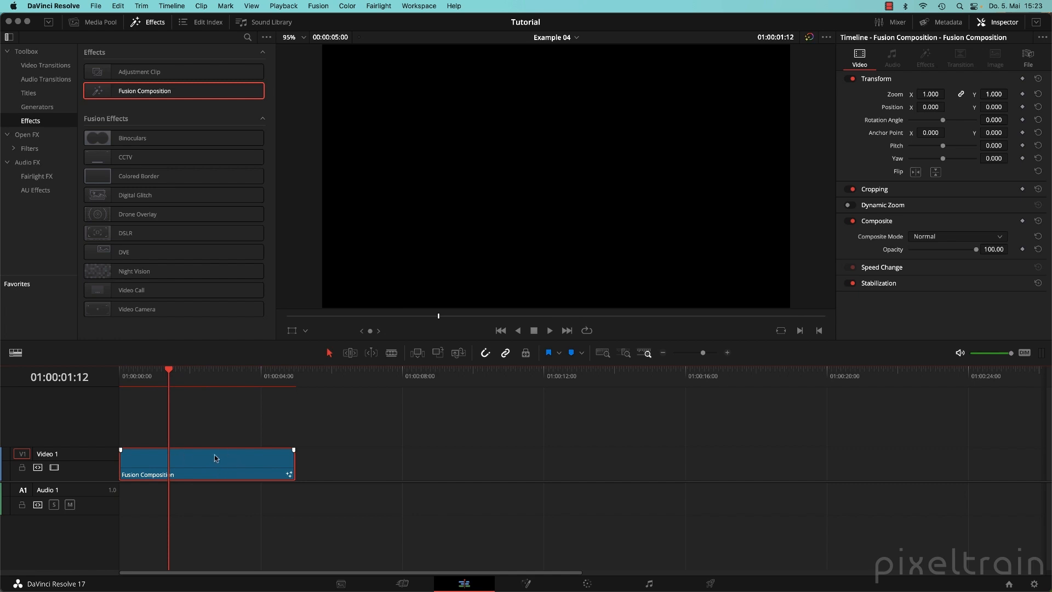
left_click(100, 23)
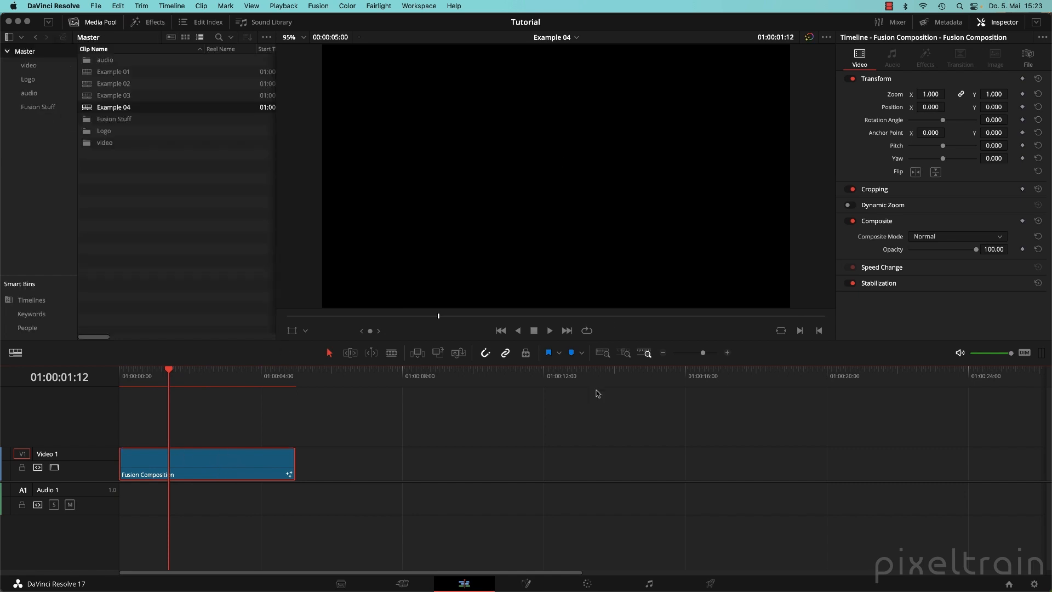
key("shift+5")
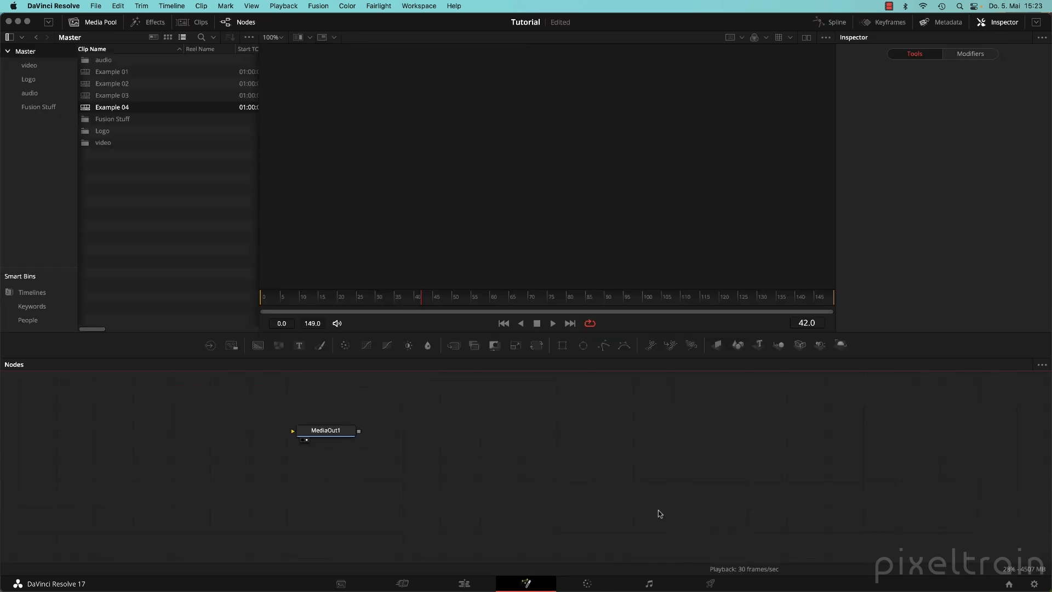
Move MediaOut1 right and widen the Media Pool's clip list and bin list.
left_click_drag(317, 432, 613, 447)
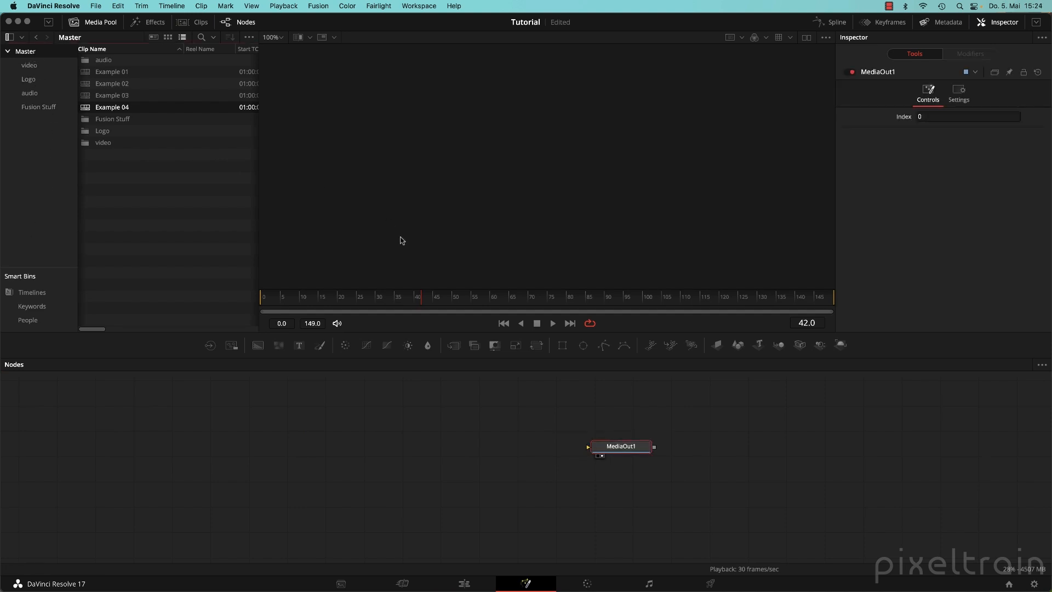
left_click_drag(258, 251, 409, 253)
left_click(182, 216)
mouse_move(79, 195)
left_mouse_down()
mouse_move(220, 193)
mouse_move(94, 197)
left_mouse_up()
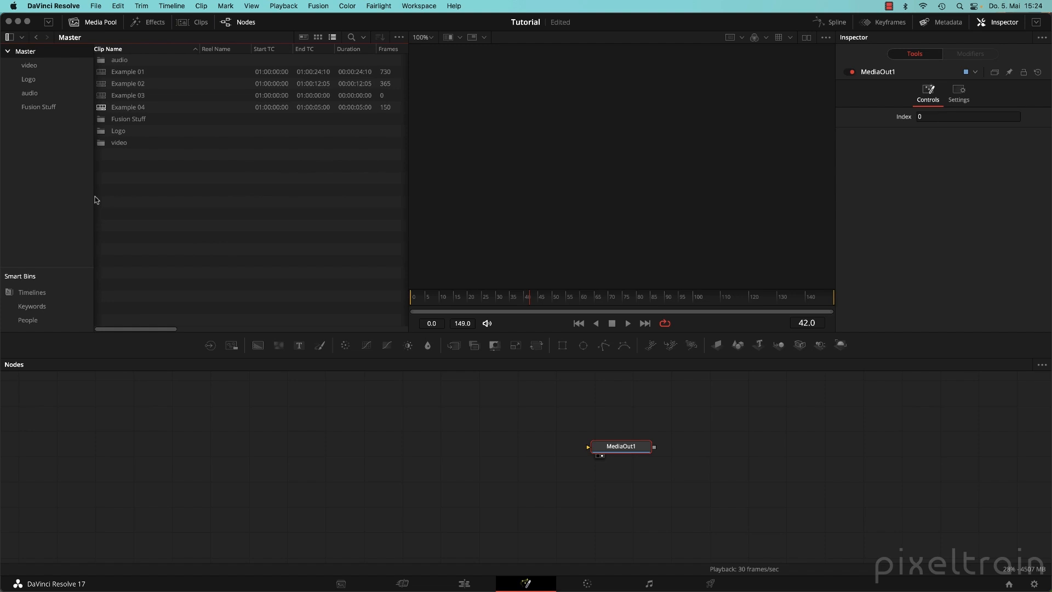
Create a new bin named seq inside Master and open it.
right_click(21, 51)
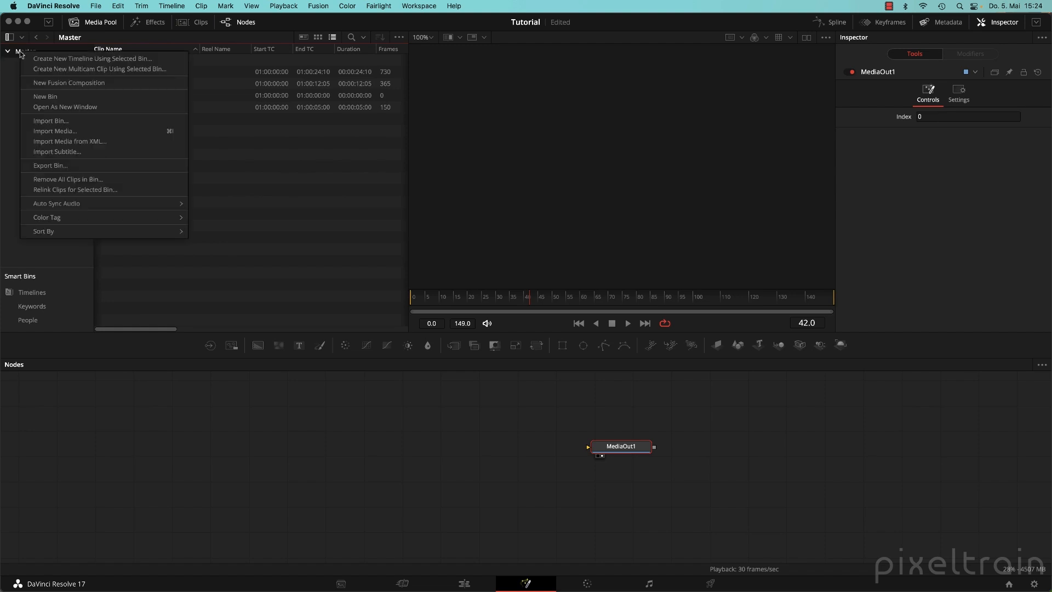
left_click(73, 98)
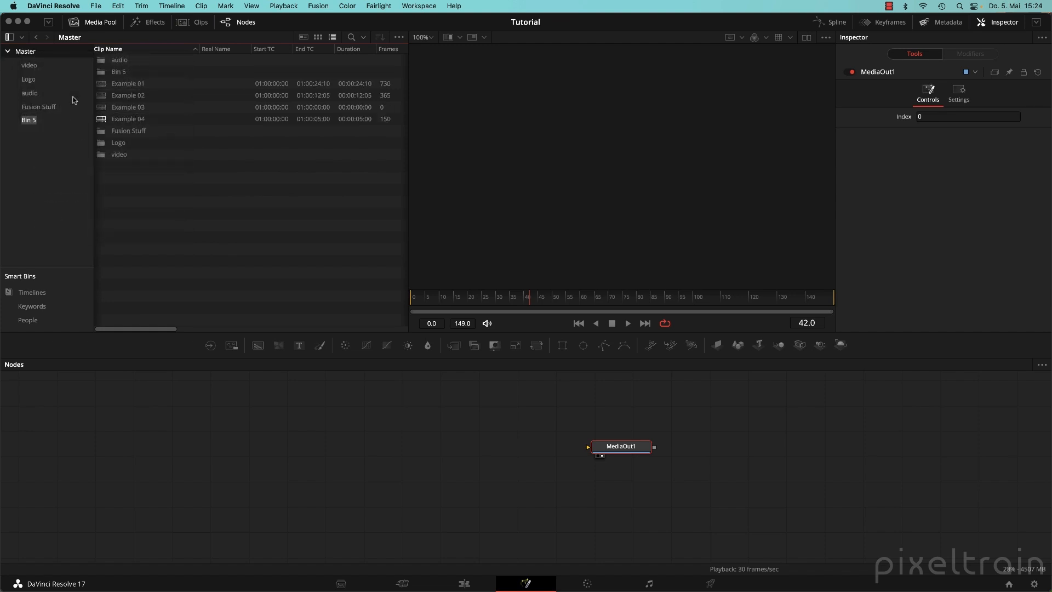
type("seq")
key("Return")
left_click(82, 121)
right_click(235, 124)
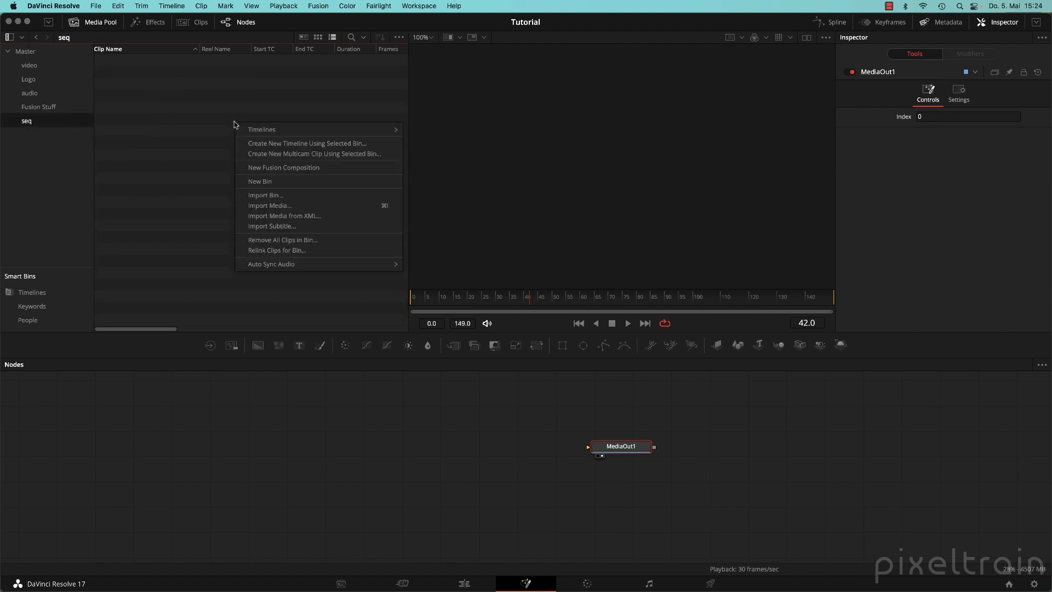
Import the single frame Car_VFXv005_00001.exr from Sequence/Car Animation (EXR) into the seq bin.
left_click(277, 207)
left_click(548, 97)
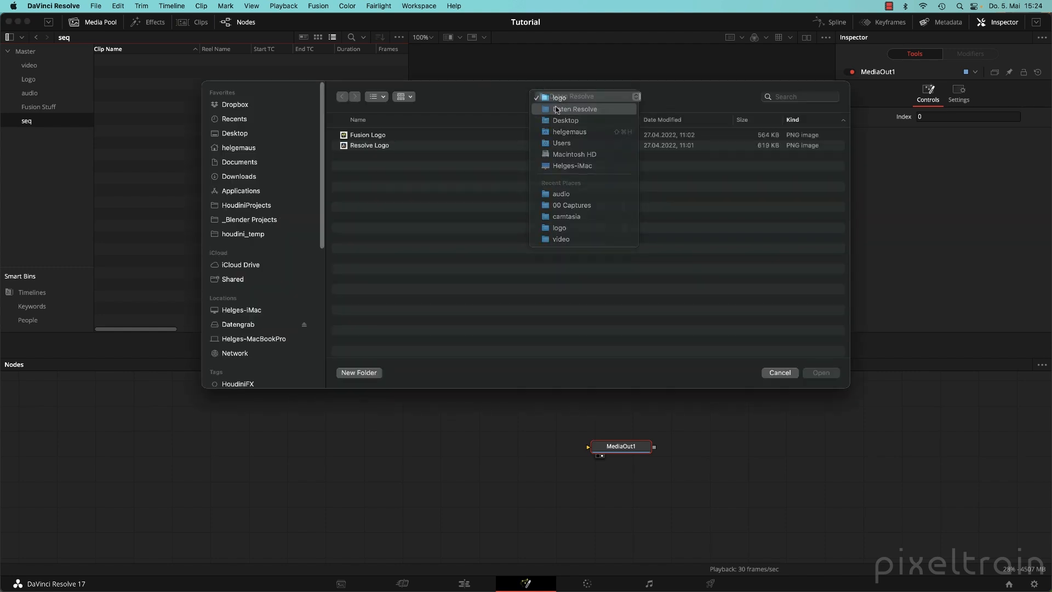
left_click(556, 110)
left_click(344, 167)
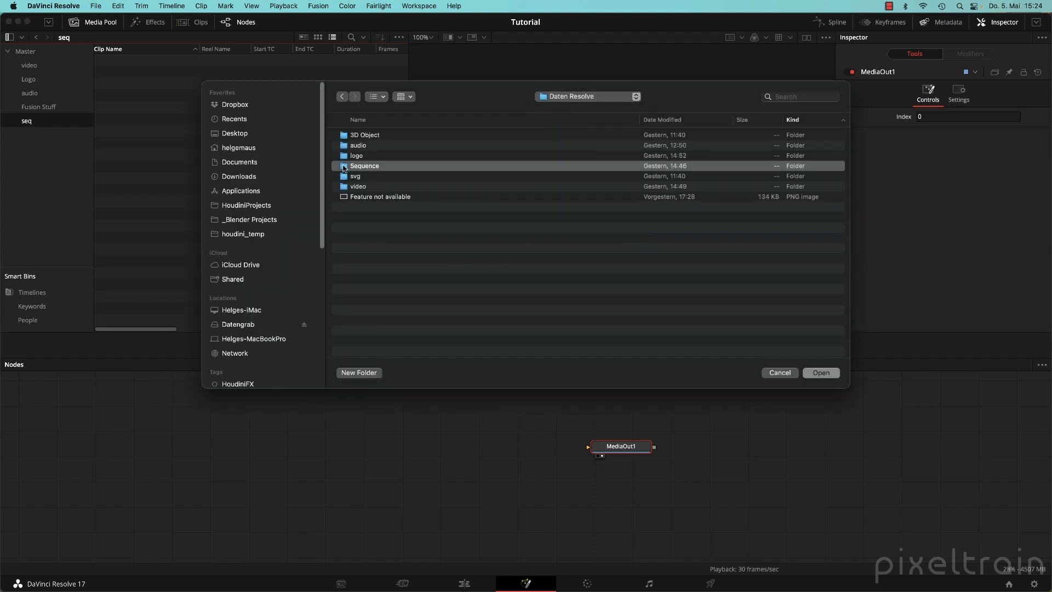
double_click(344, 168)
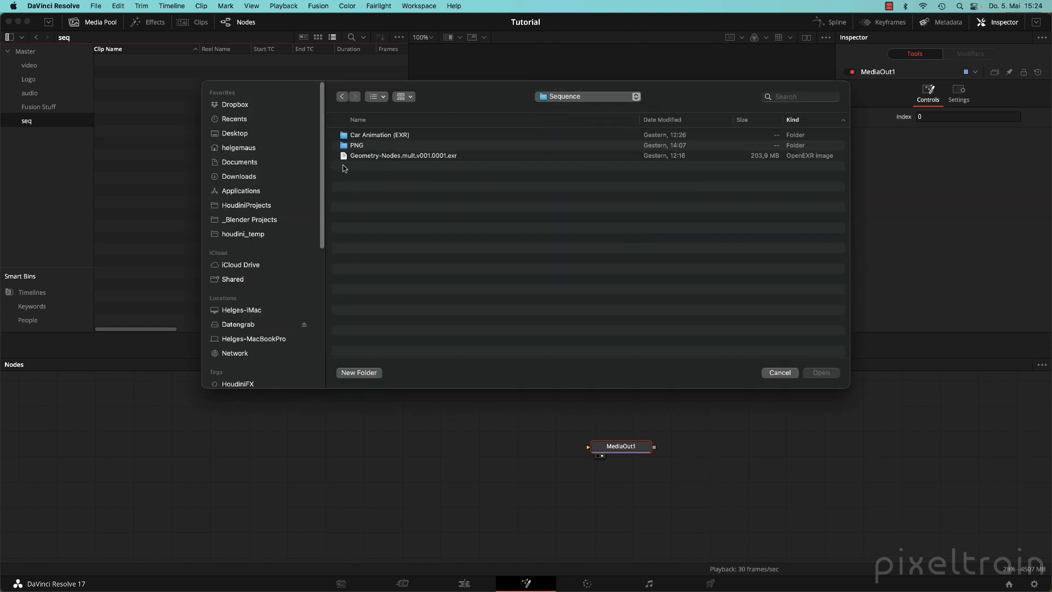
double_click(344, 137)
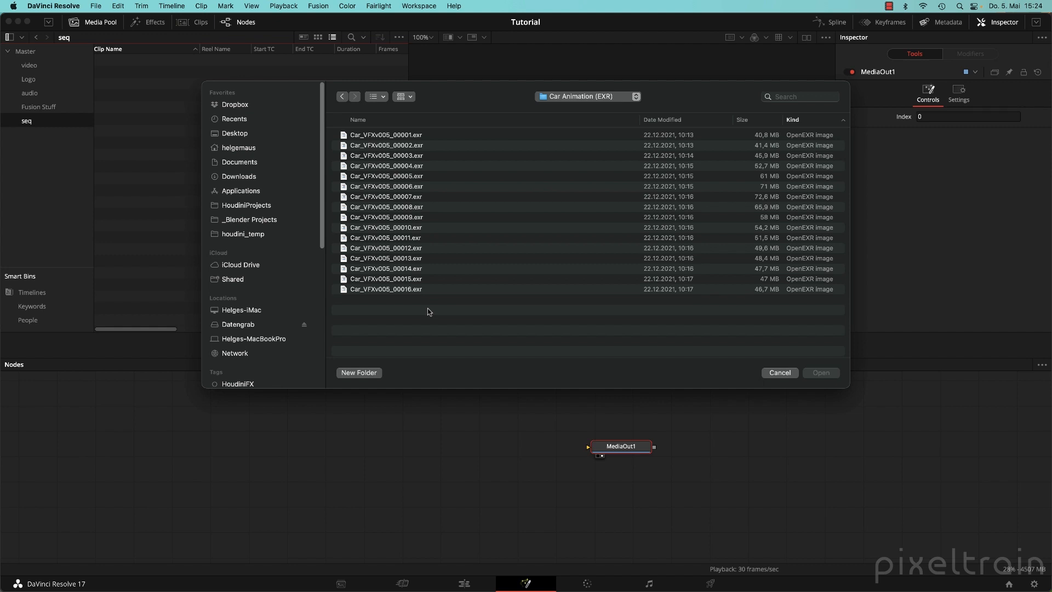
left_click(392, 136)
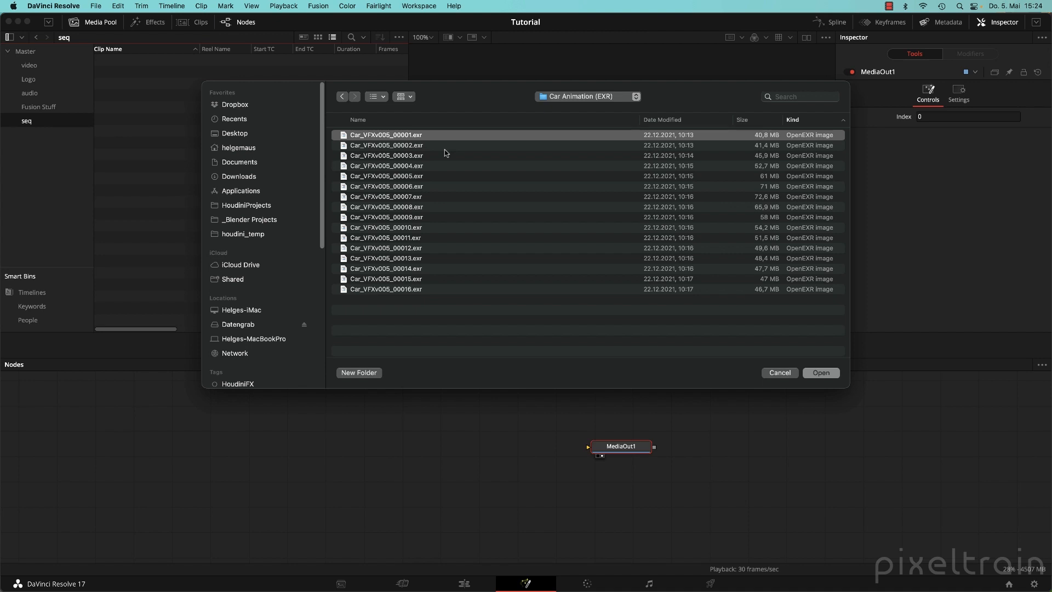
left_click(822, 373)
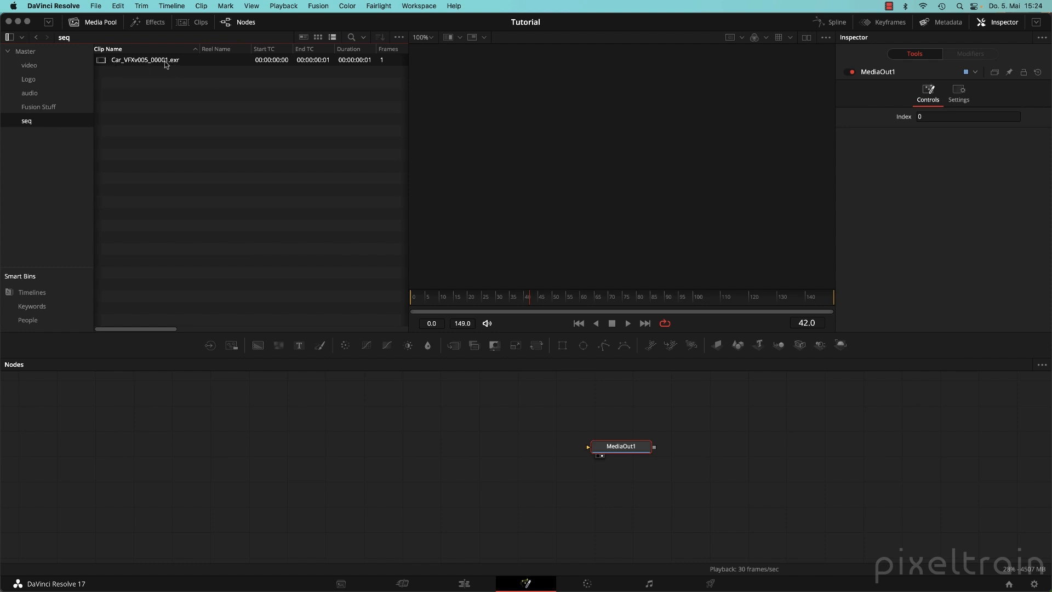
Replace the single-frame clip with EXR frames 00001–00016 imported as one Car_VFXv005 sequence.
left_click(165, 93)
left_click(100, 61)
key("BackSpace")
double_click(177, 150)
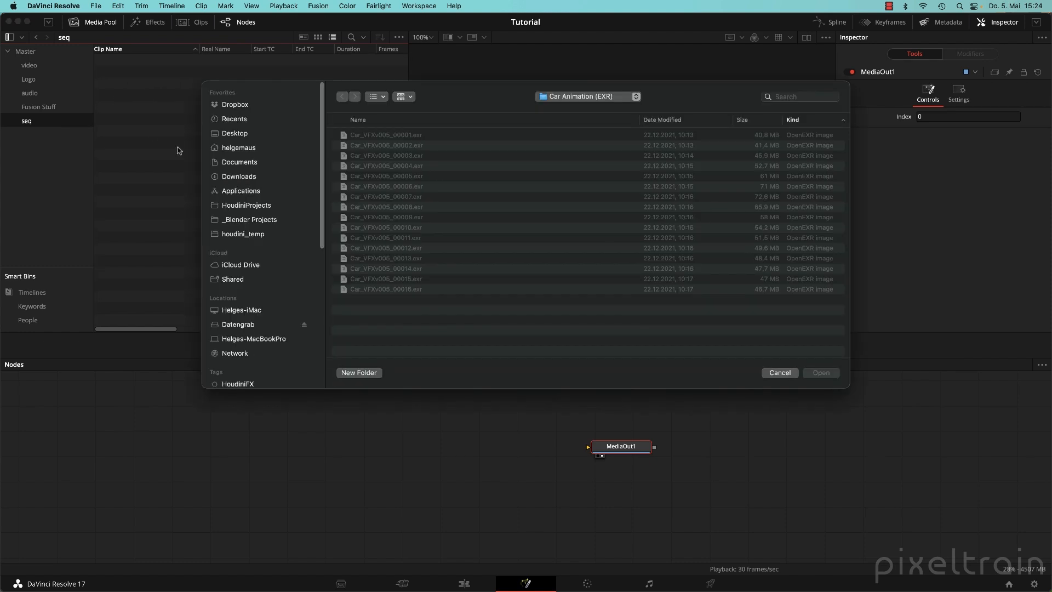
left_click(415, 137)
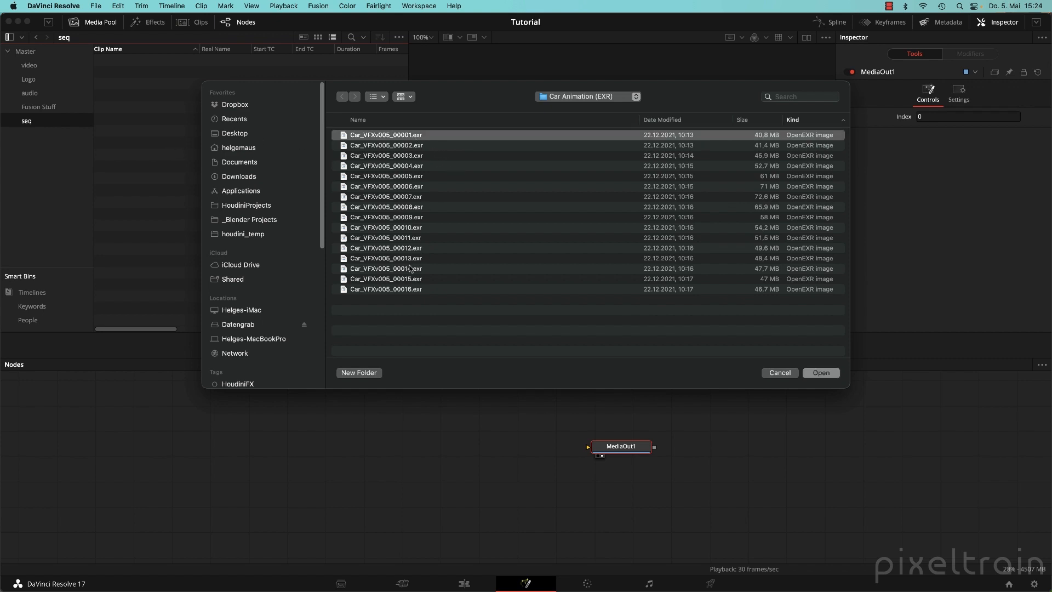
left_click(404, 290, "shift")
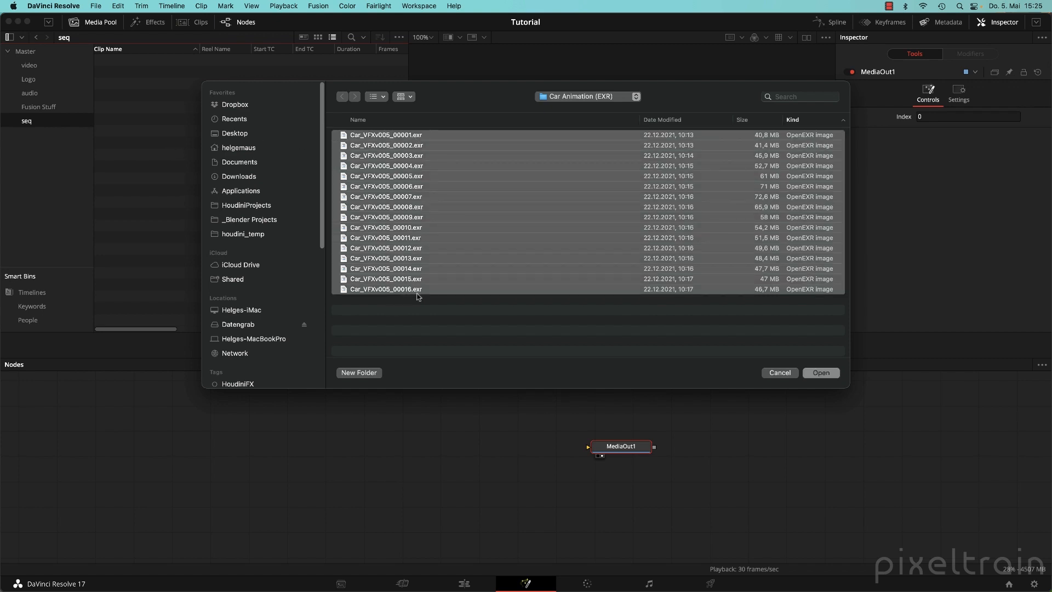
left_click(826, 373)
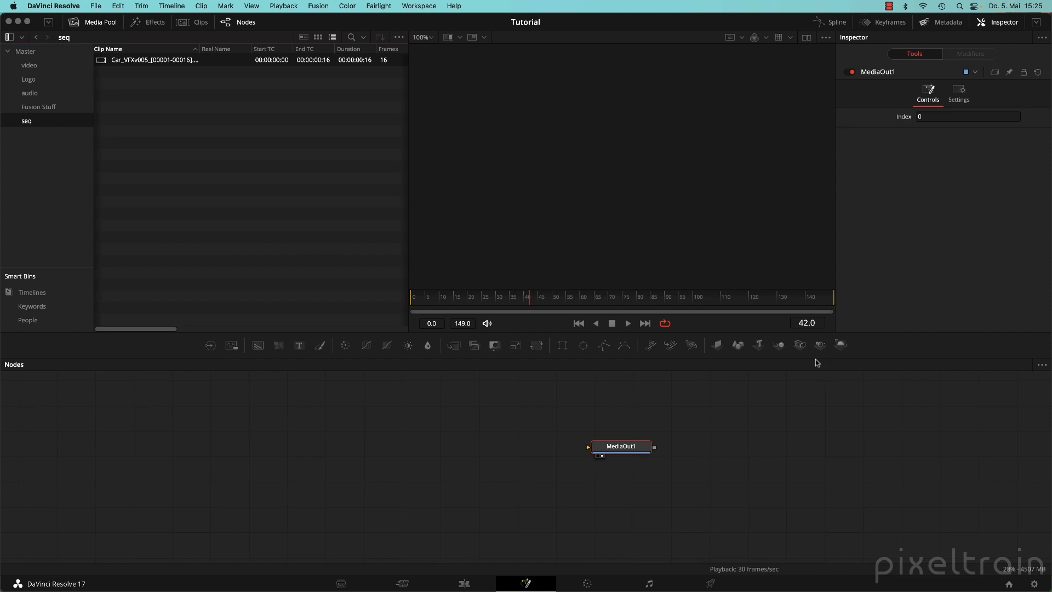
Widen the Clip Name column to show the full sequence name, then check thumbnail view and return to list view.
left_click_drag(200, 48, 221, 49)
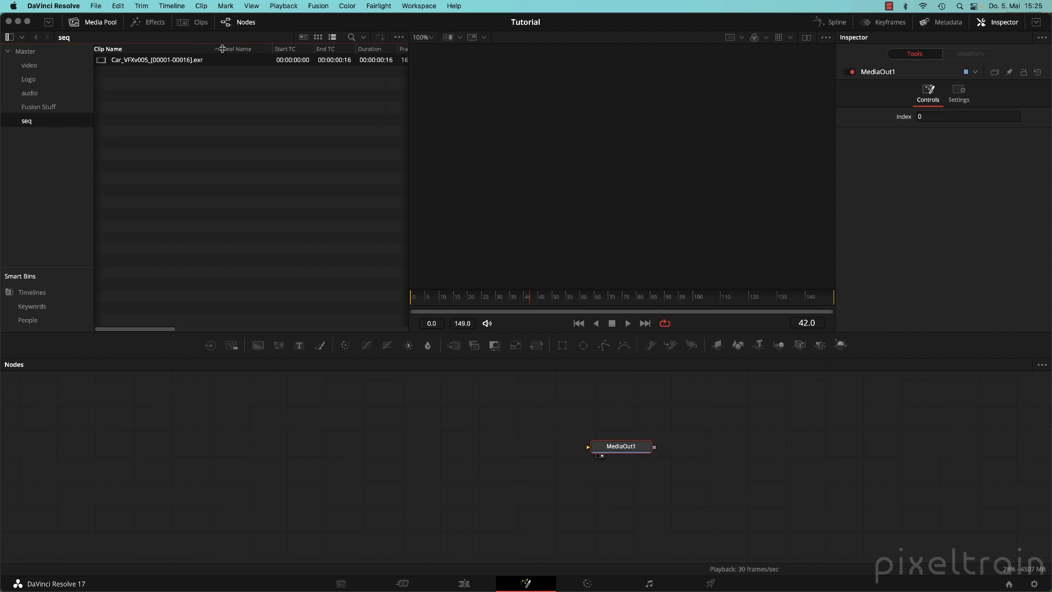
left_click(317, 37)
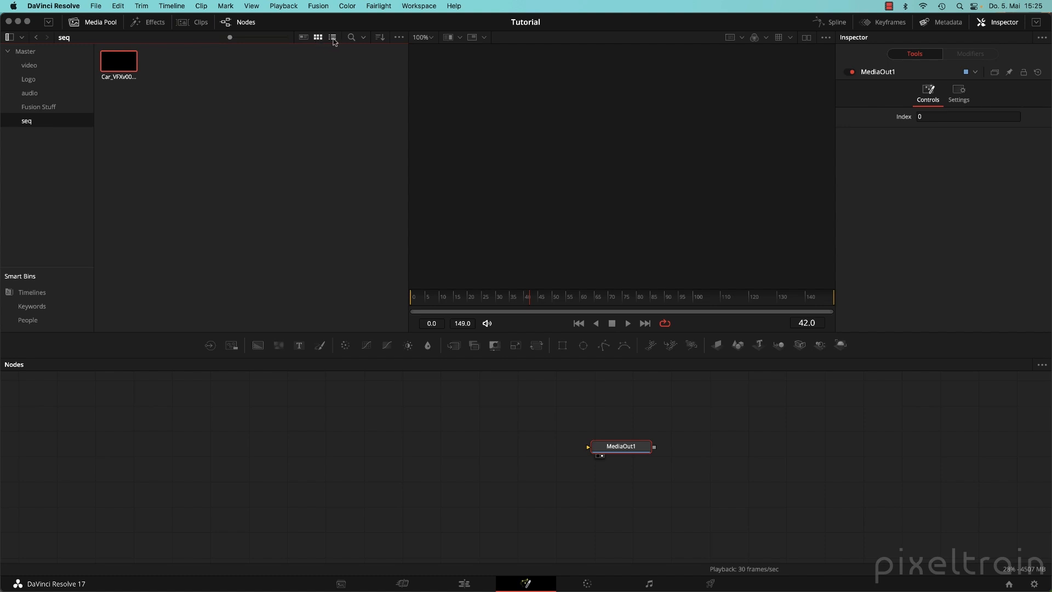
left_click(333, 37)
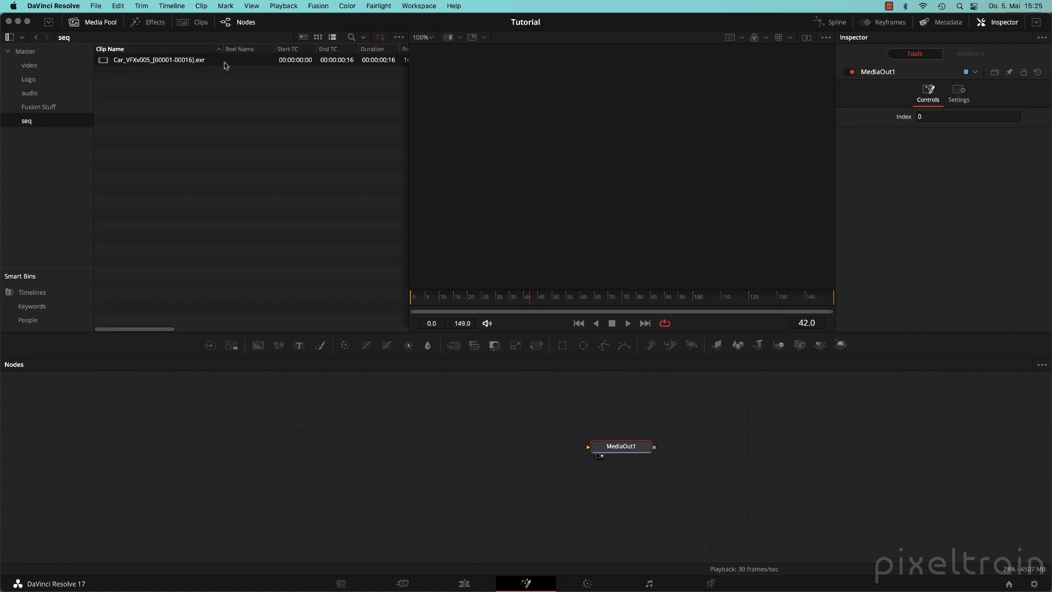
Import all four Car_VFXv005 PNG frames from the Sequence/PNG folder.
left_click(158, 152)
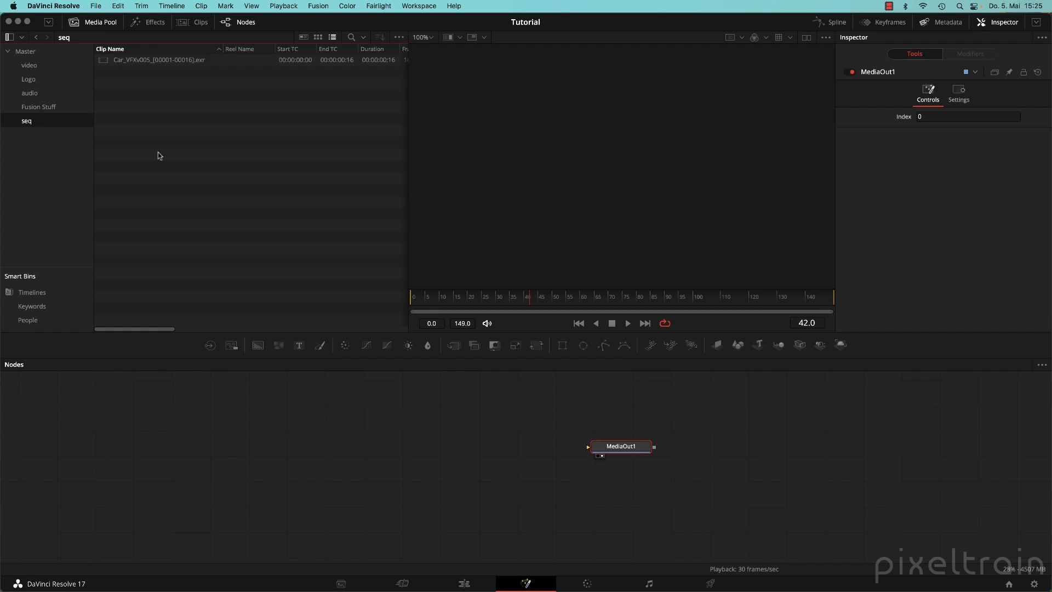
key("super+i")
left_click(603, 98)
left_click(596, 98)
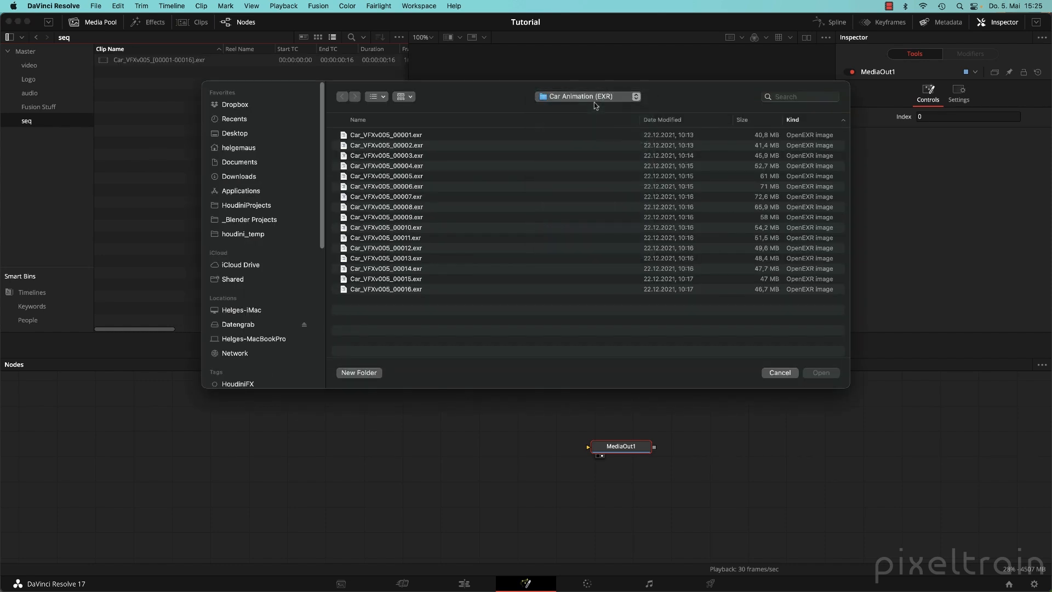
left_click(596, 98)
left_click(586, 109)
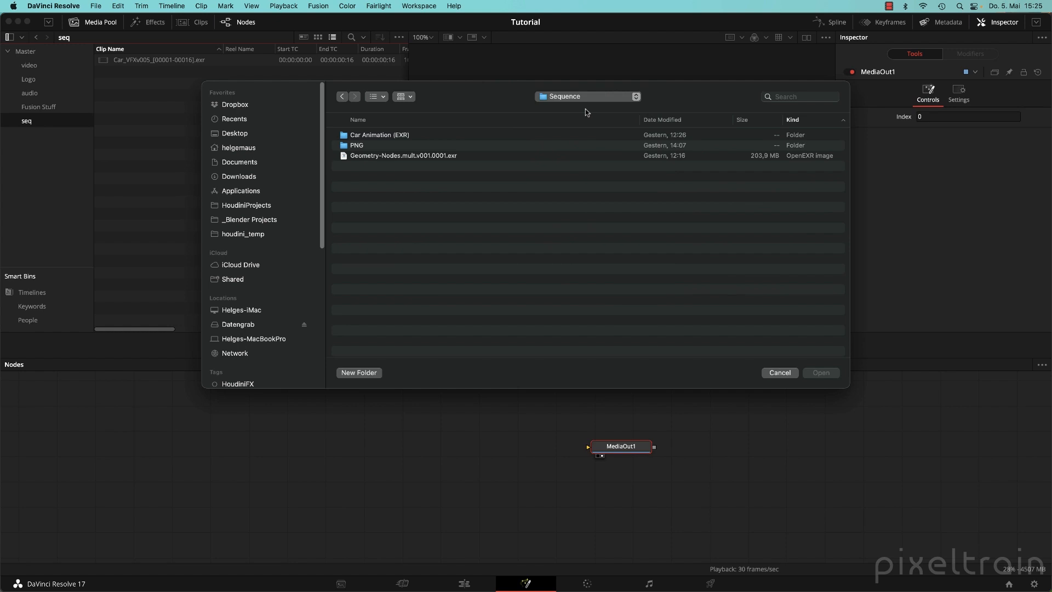
double_click(356, 145)
left_click(388, 137)
left_click(395, 166, "shift")
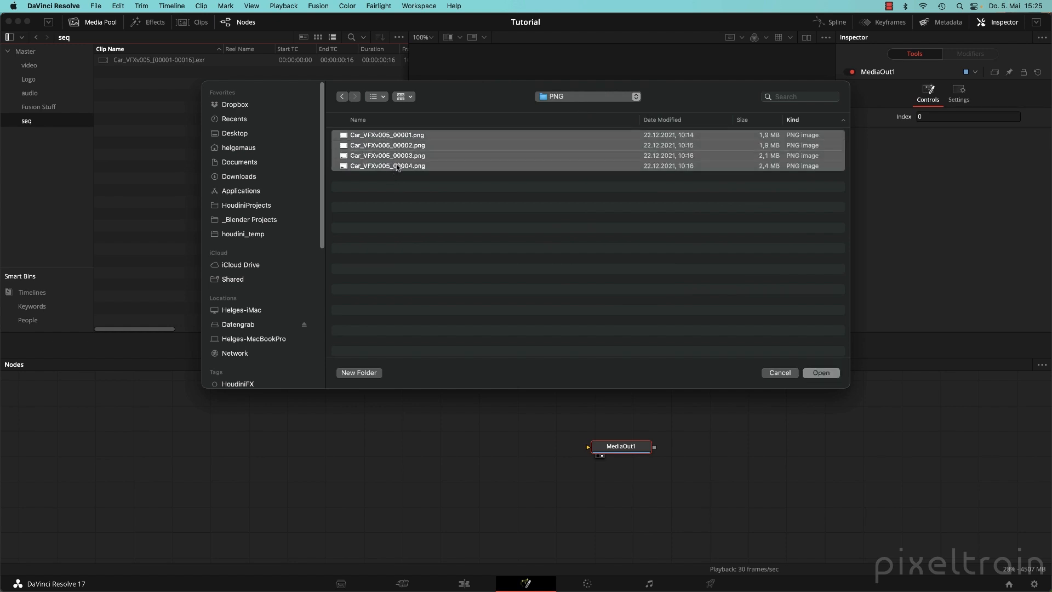
left_click(816, 374)
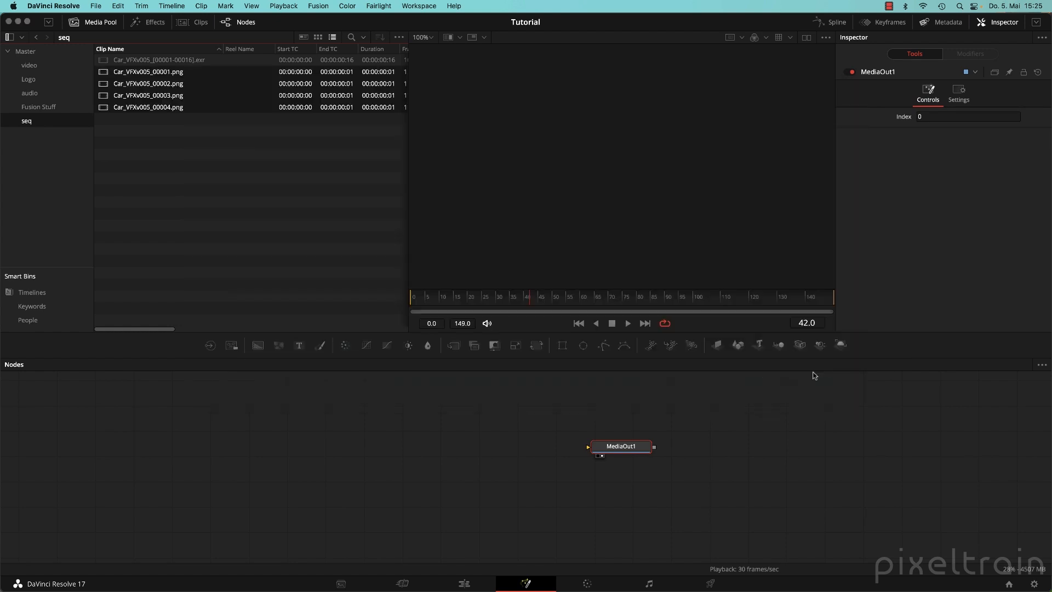
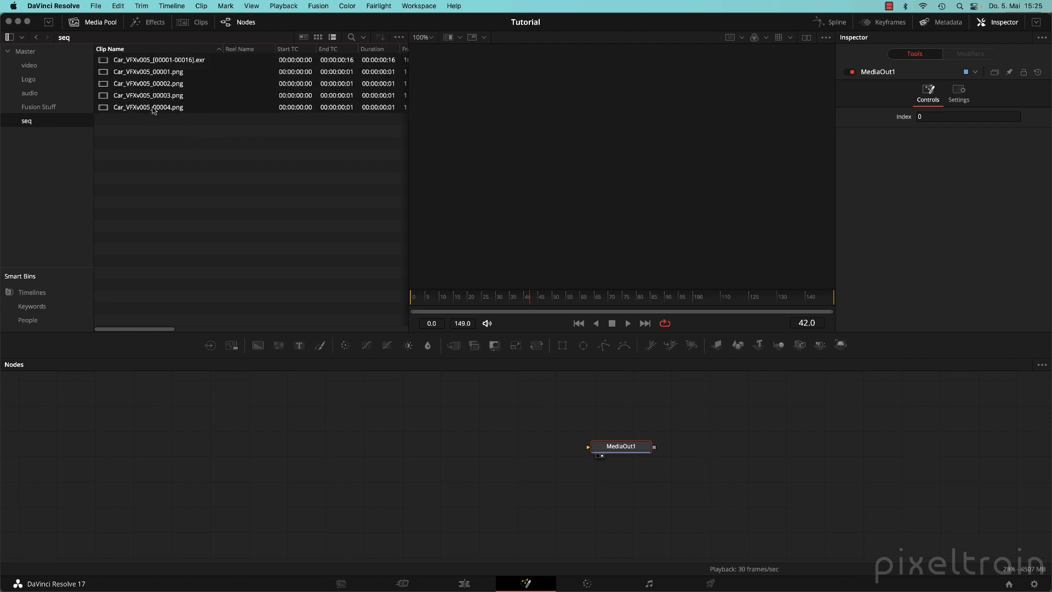
Delete the five car clips from the seq bin and switch to the Media page.
key("Delete")
left_click(340, 584)
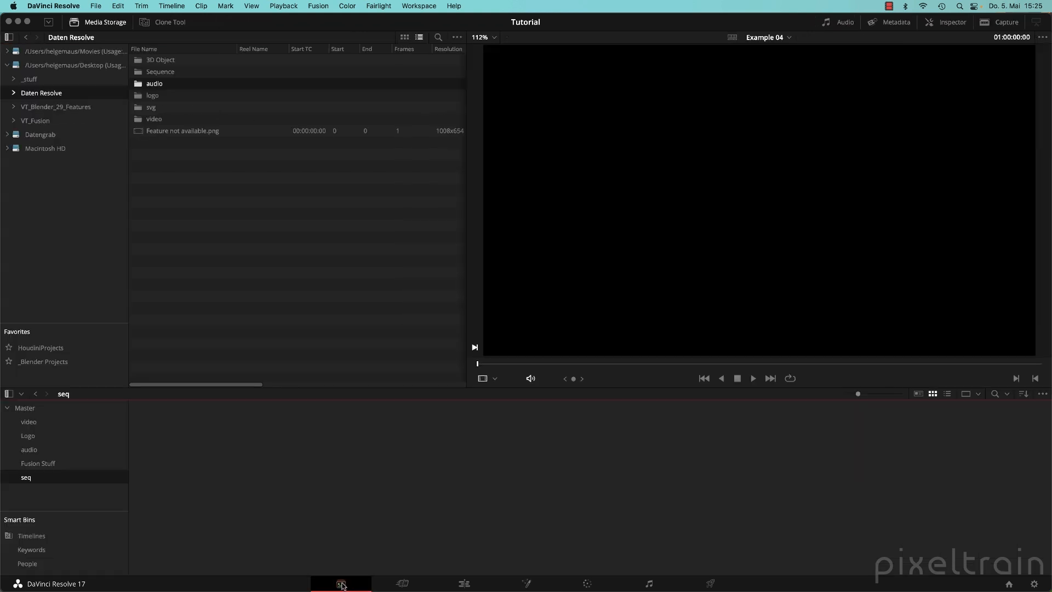
Browse media storage into Sequence > Car Animation (EXR) and widen the file list.
left_click(258, 274)
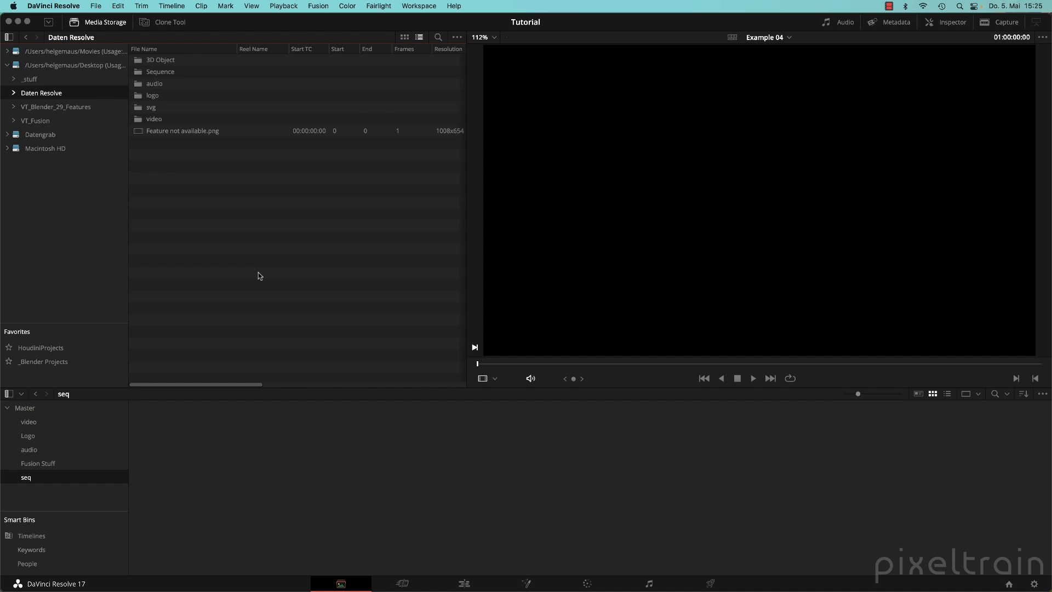
double_click(146, 73)
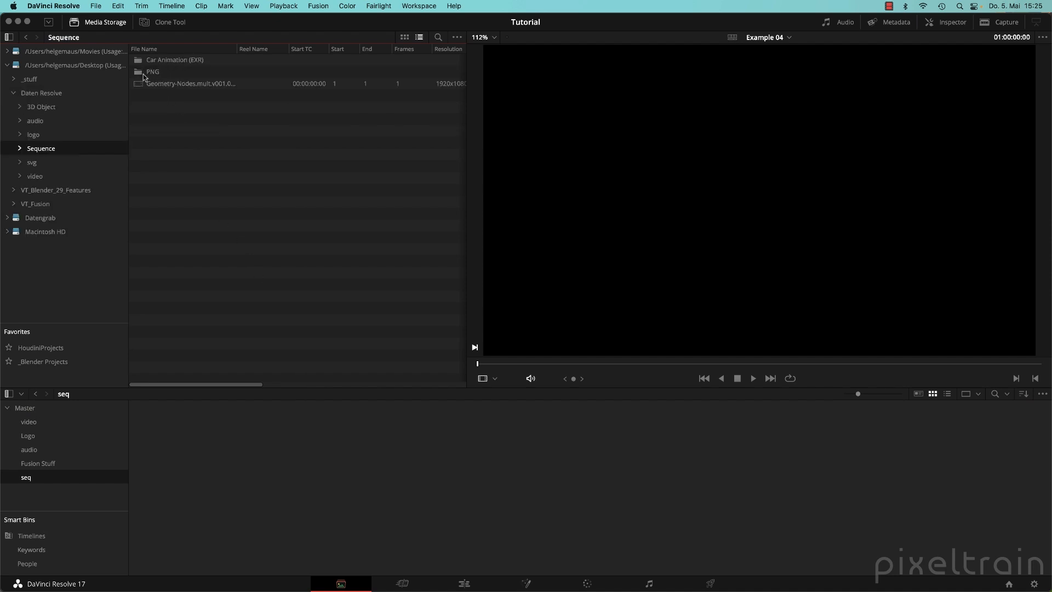
double_click(156, 60)
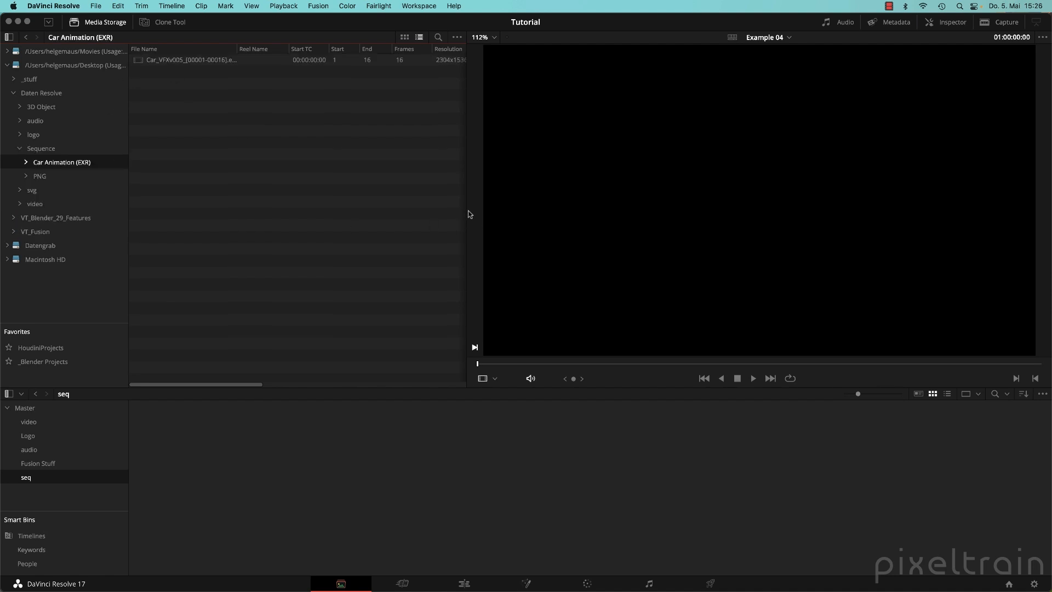
left_click_drag(465, 210, 557, 202)
Preview the EXR car animation clip at frame 9, then open the PNG folder.
left_click(495, 37)
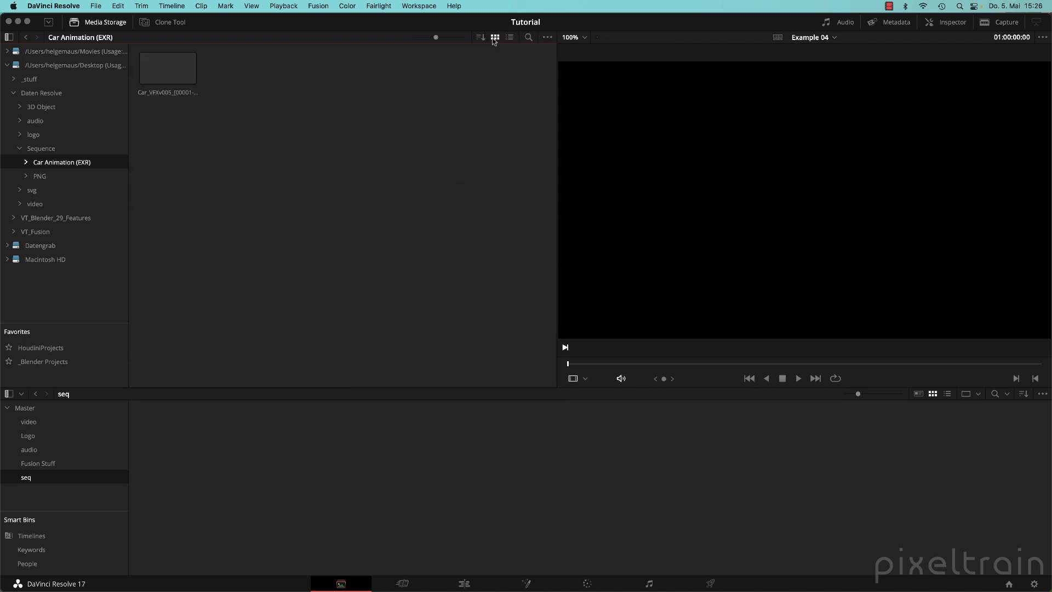
left_click(510, 37)
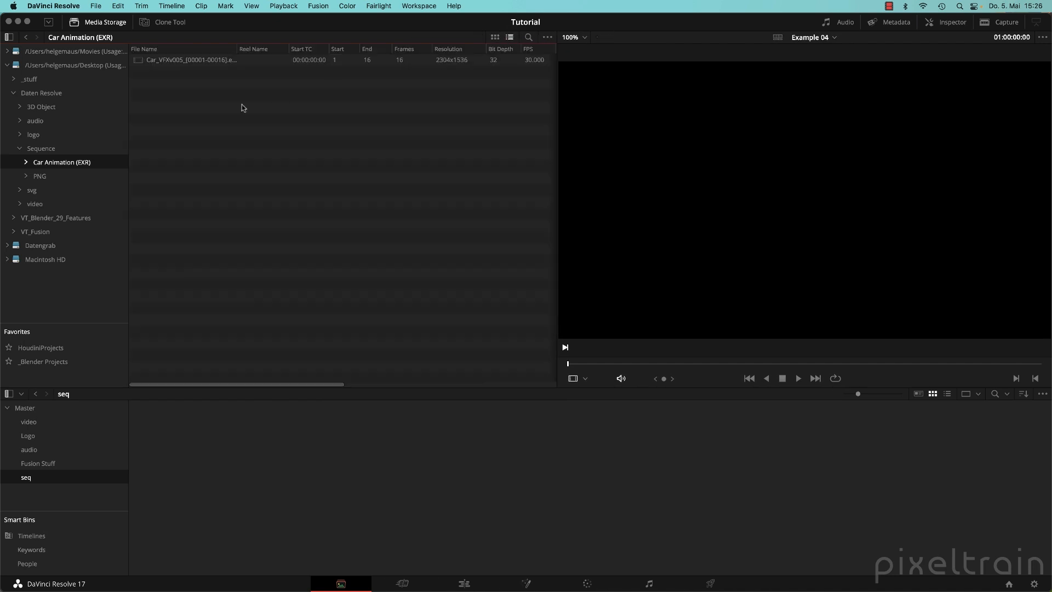
left_click(137, 61)
left_click(852, 364)
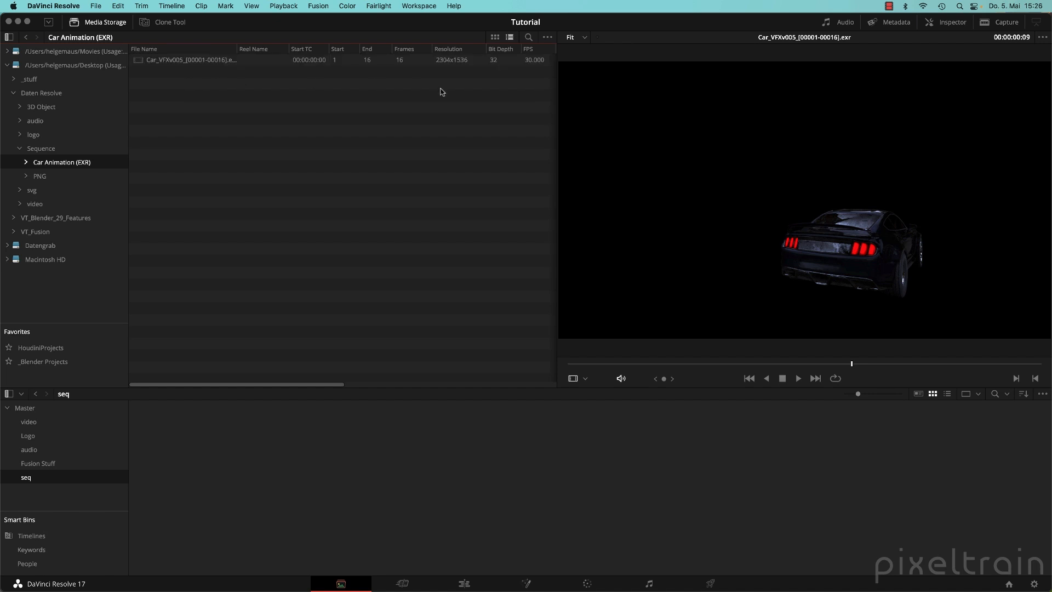
left_click(42, 178)
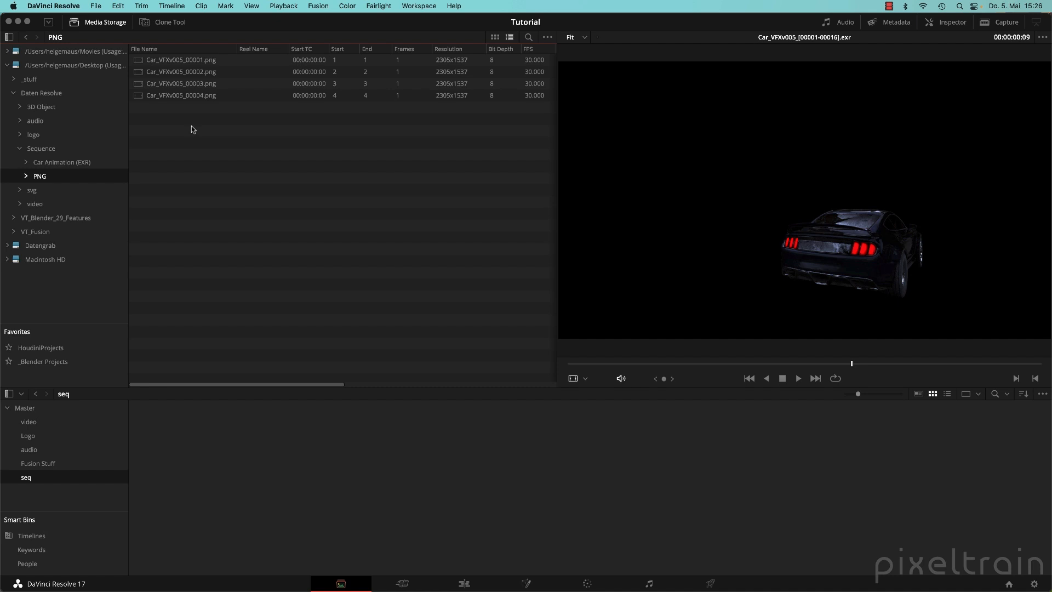
Set the media storage Frame Display Mode to Sequence.
left_click(548, 37)
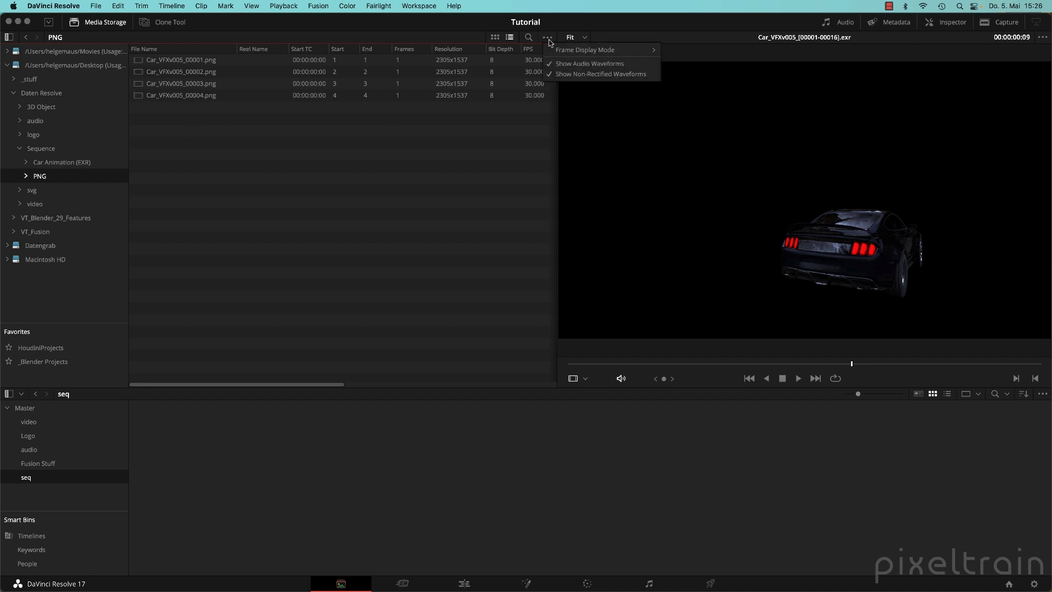
mouse_move(555, 52)
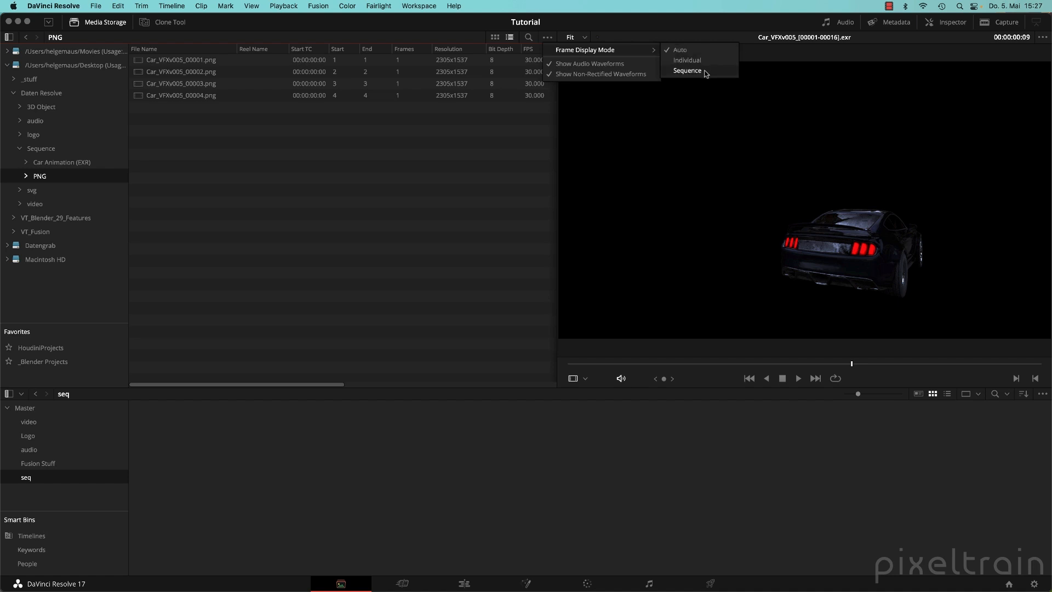
left_click(688, 71)
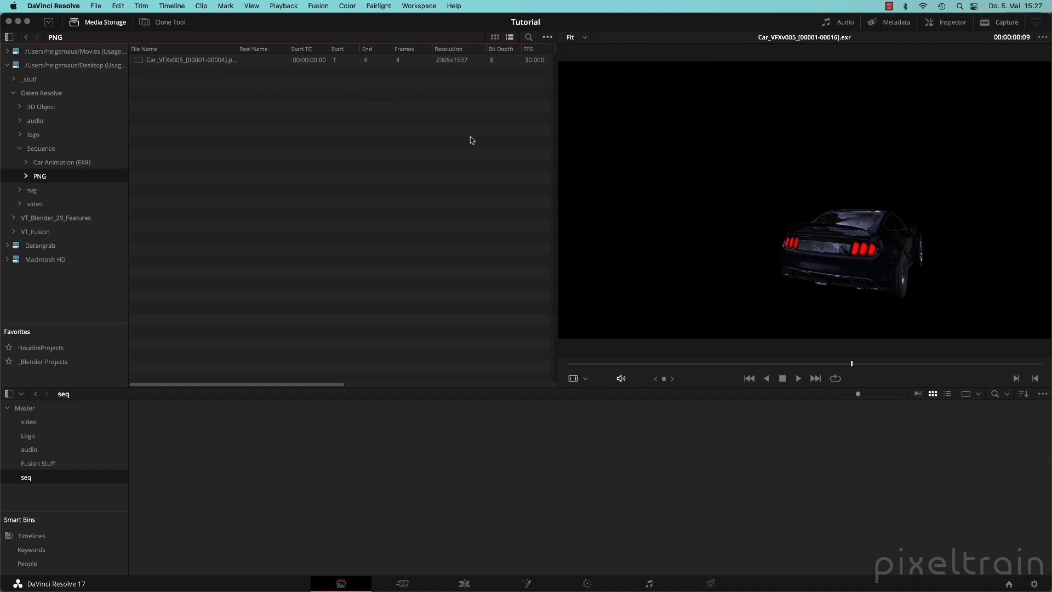
Add the PNG and EXR Car_VFXv005 sequences to the seq bin.
left_click(210, 63)
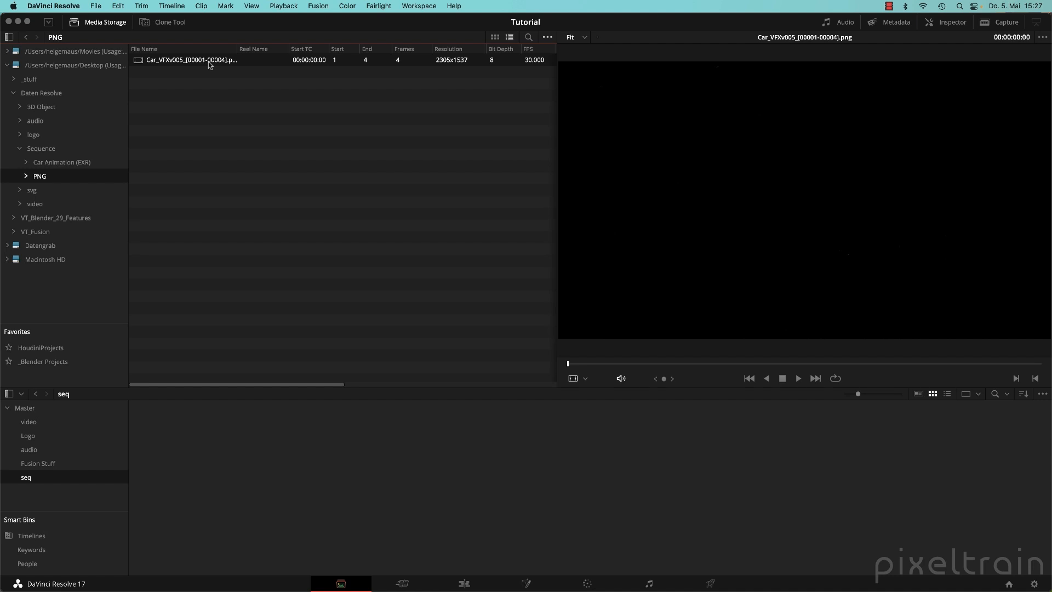
left_click_drag(208, 61, 208, 451)
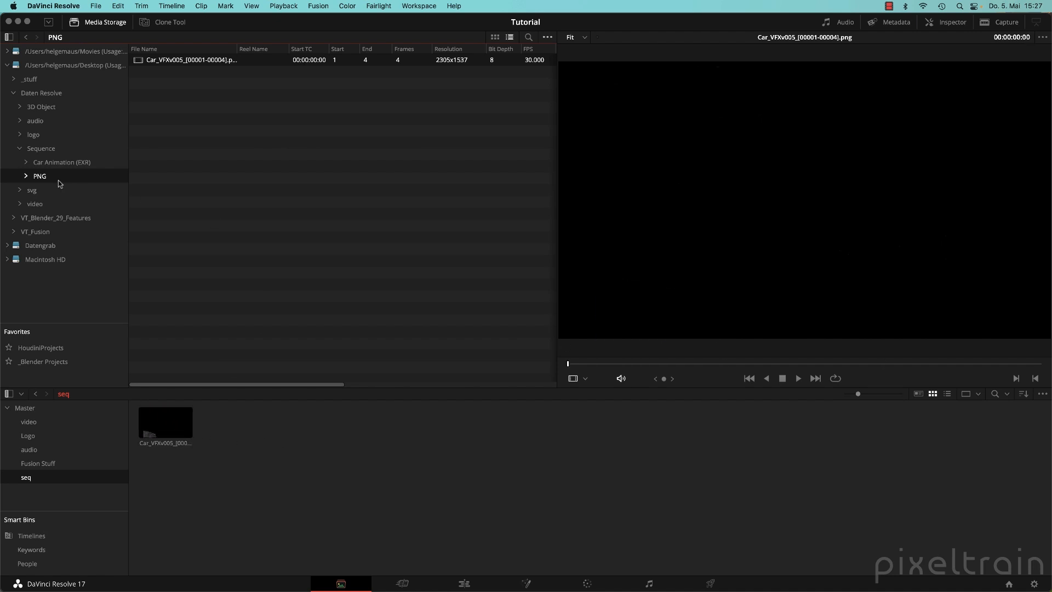
left_click(53, 163)
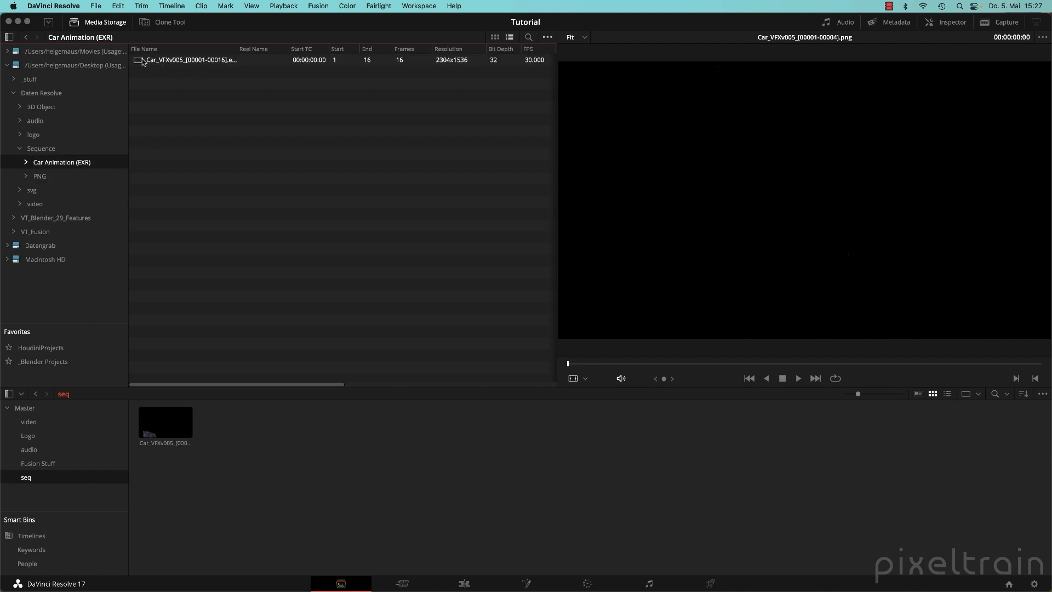
left_click_drag(142, 61, 274, 433)
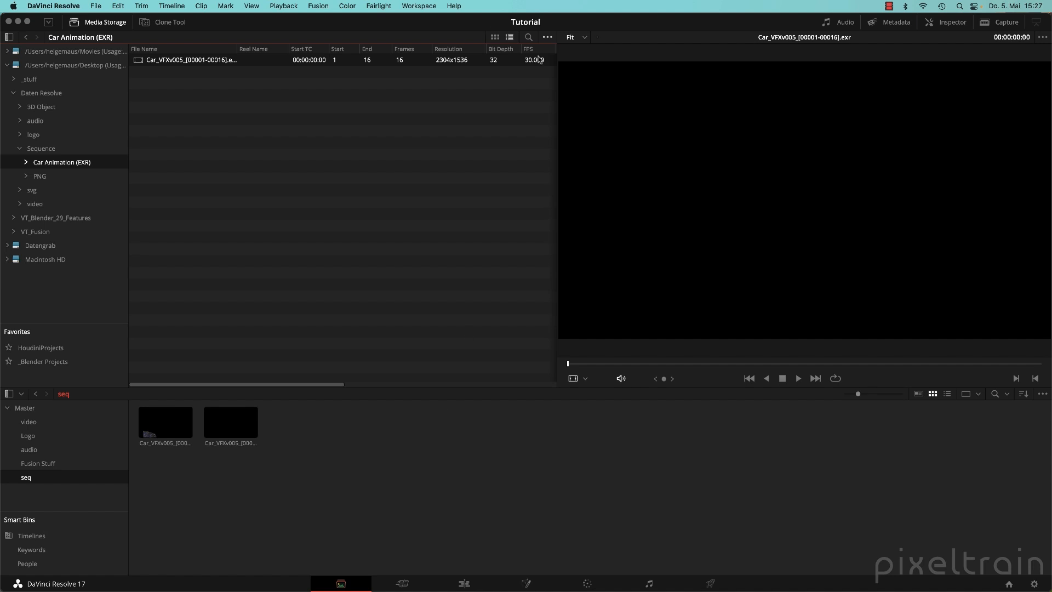
Remove both sequences from the seq bin and return to the Fusion page.
left_click(548, 37)
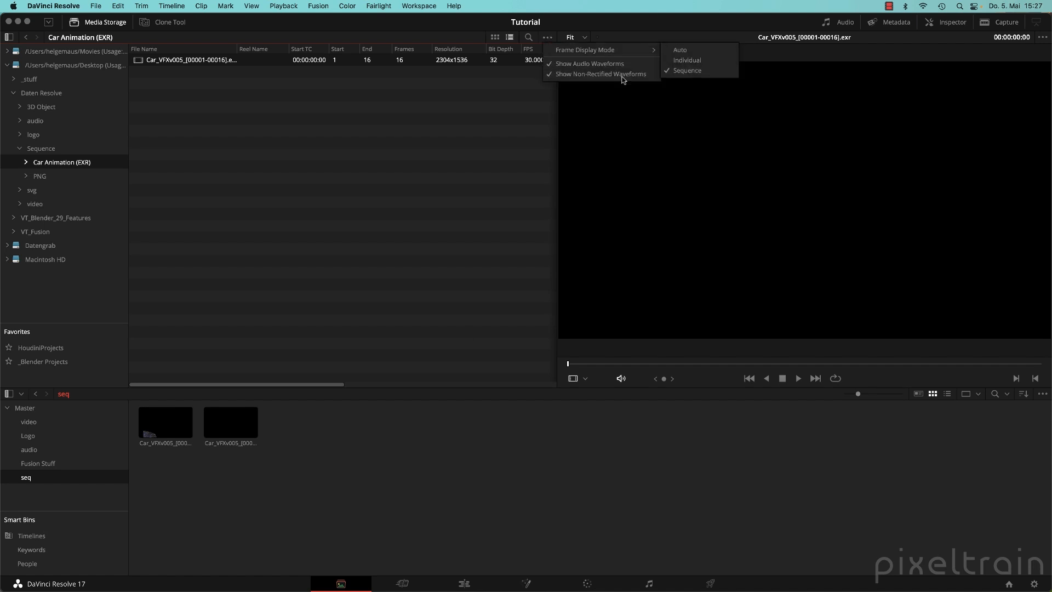
left_click(191, 92)
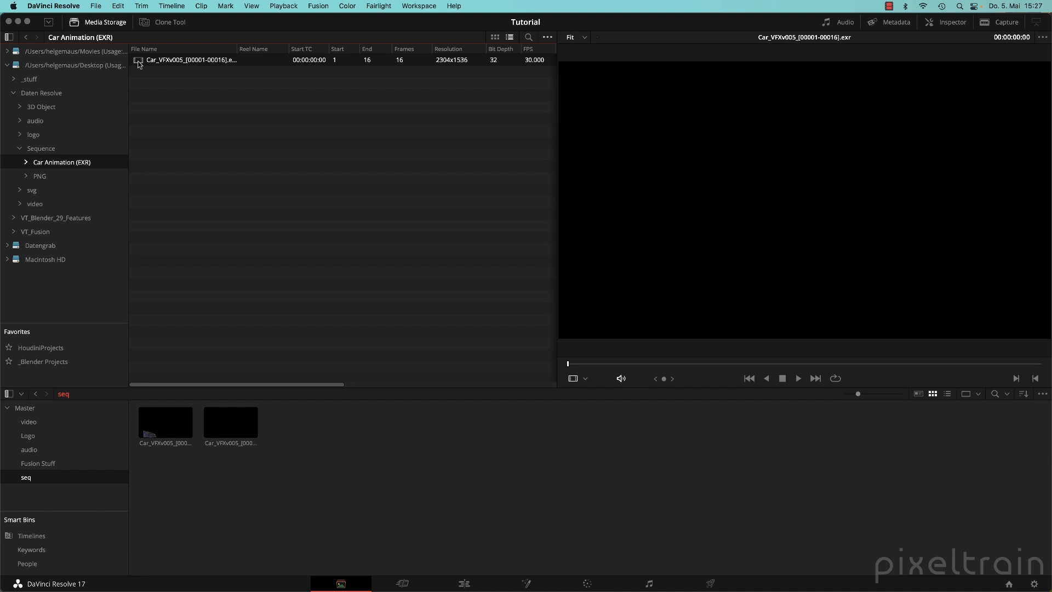
left_click_drag(328, 471, 165, 423)
key("Delete")
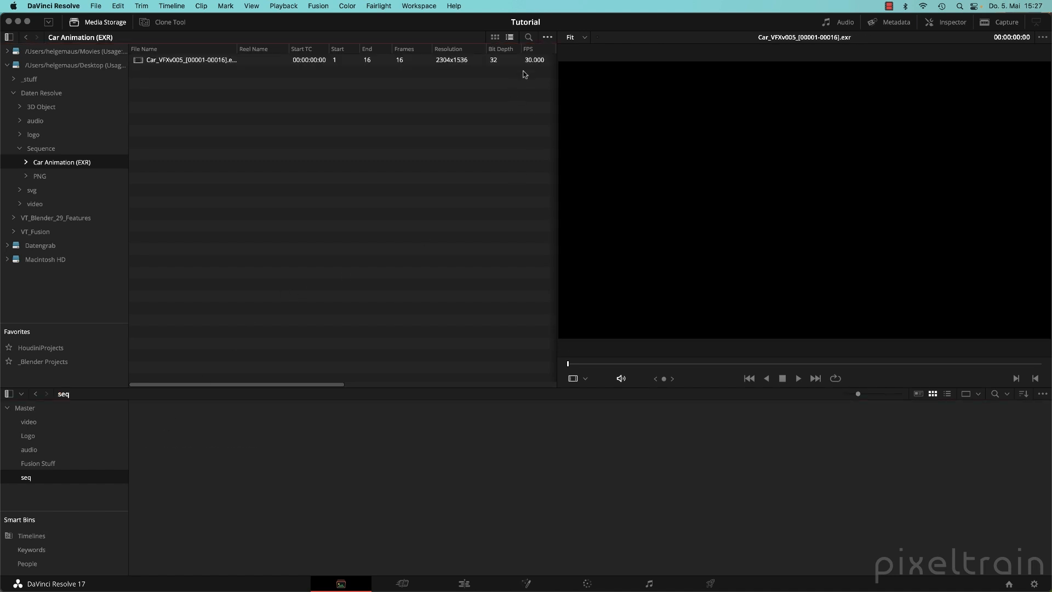
left_click(548, 37)
mouse_move(587, 52)
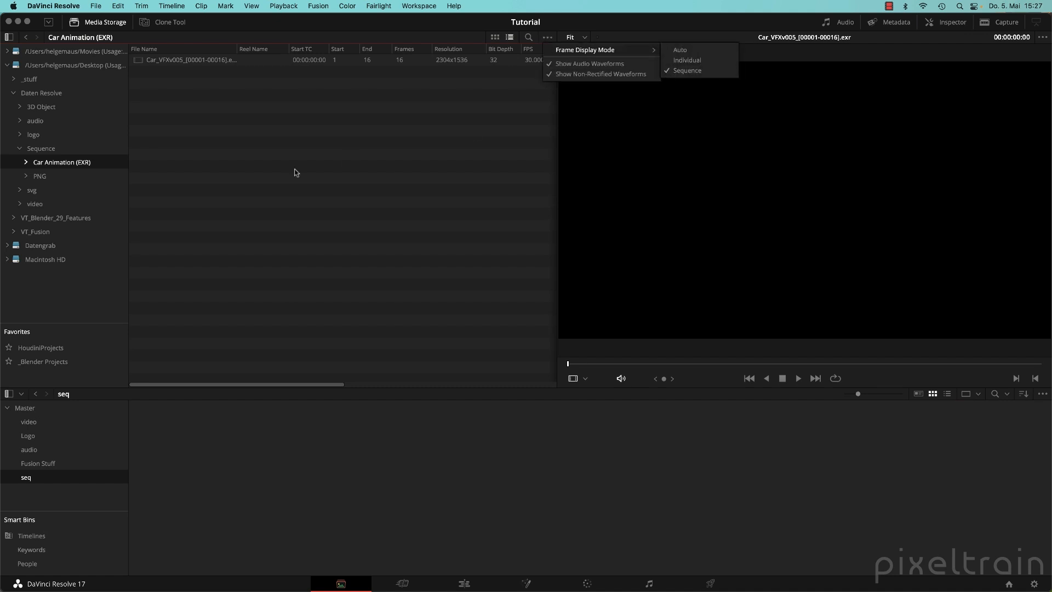
left_click(294, 172)
left_click(527, 584)
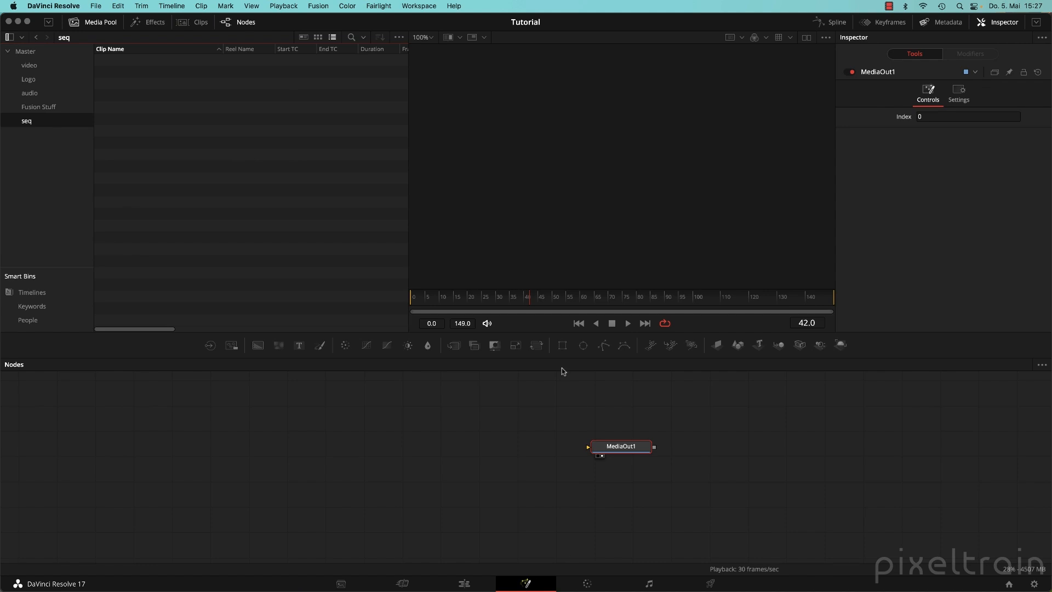
Import the four Car_VFXv005 PNG frames into the seq bin as one sequence.
left_click(99, 25)
left_click(99, 26)
left_click(399, 37)
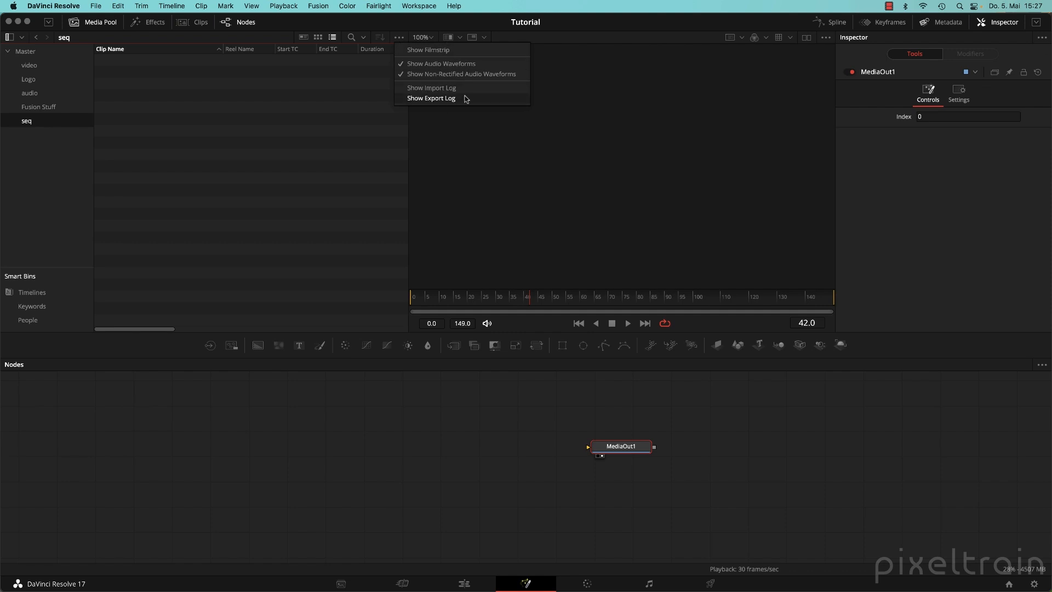
left_click(427, 101)
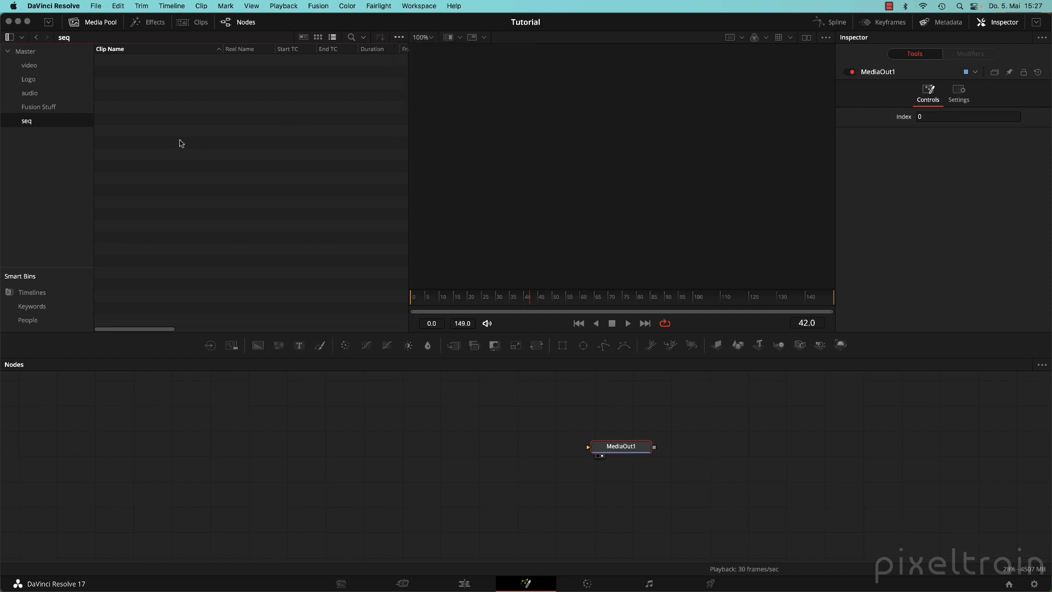
key("super+i")
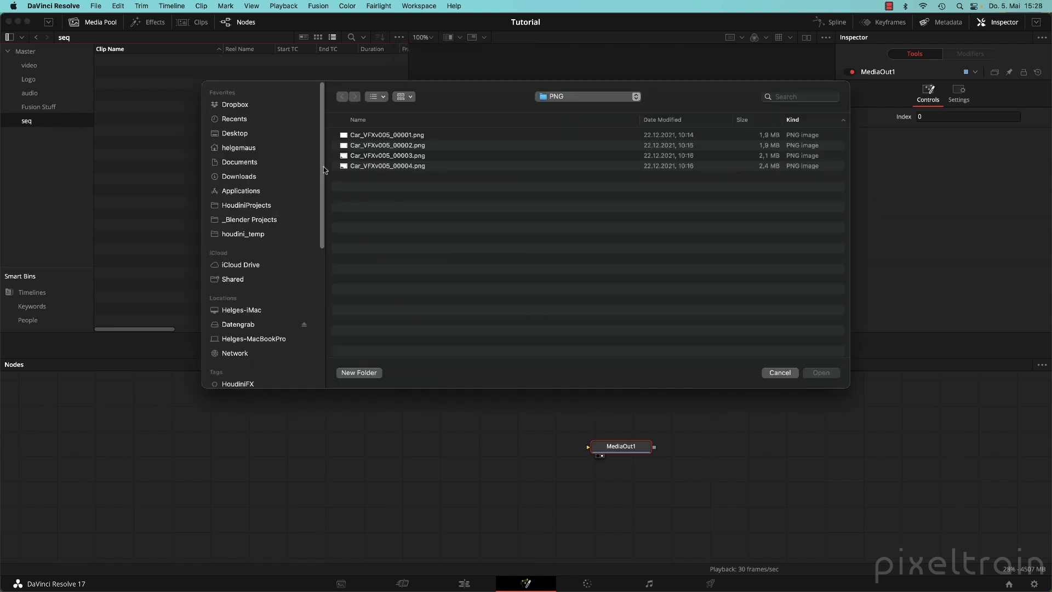
left_click(421, 135)
key("super+a")
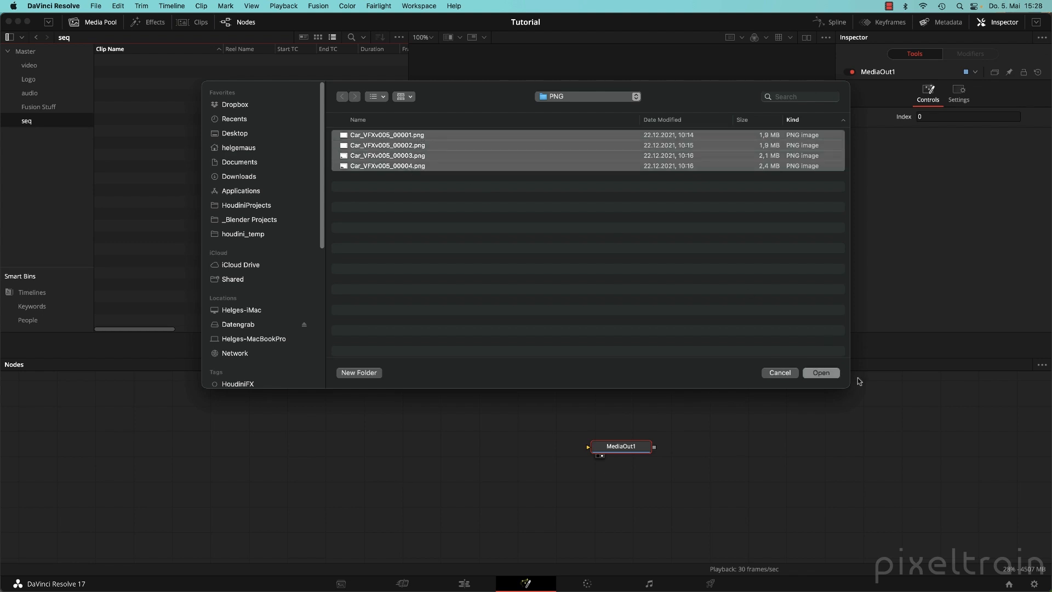
left_click(821, 372)
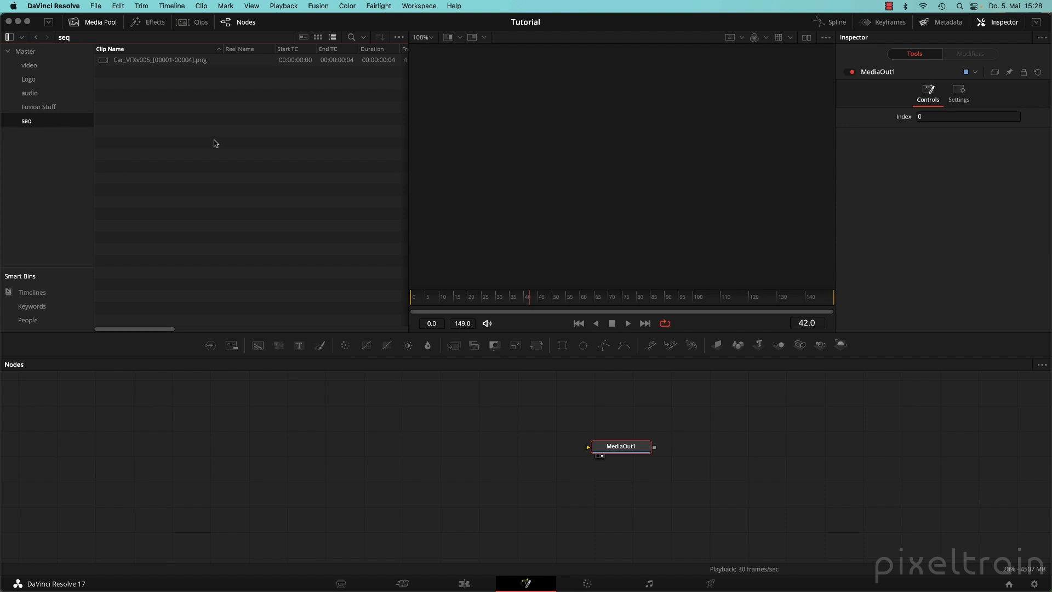
Import all 16 Car_VFXv005 EXR frames from Car Animation (EXR) as one sequence.
key("super+i")
left_click(590, 99)
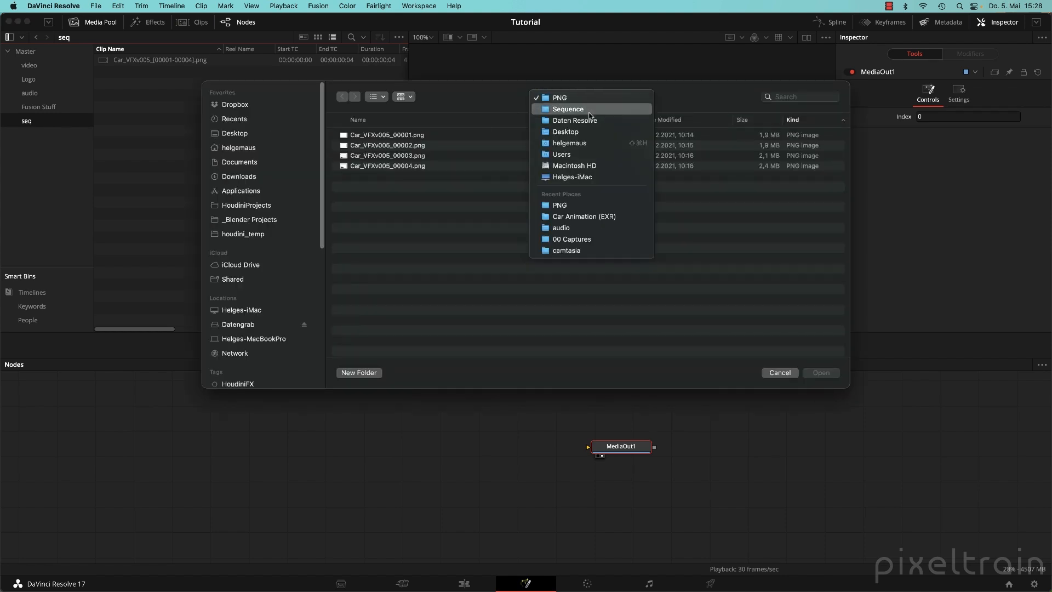
left_click(589, 111)
double_click(374, 136)
left_click(377, 136)
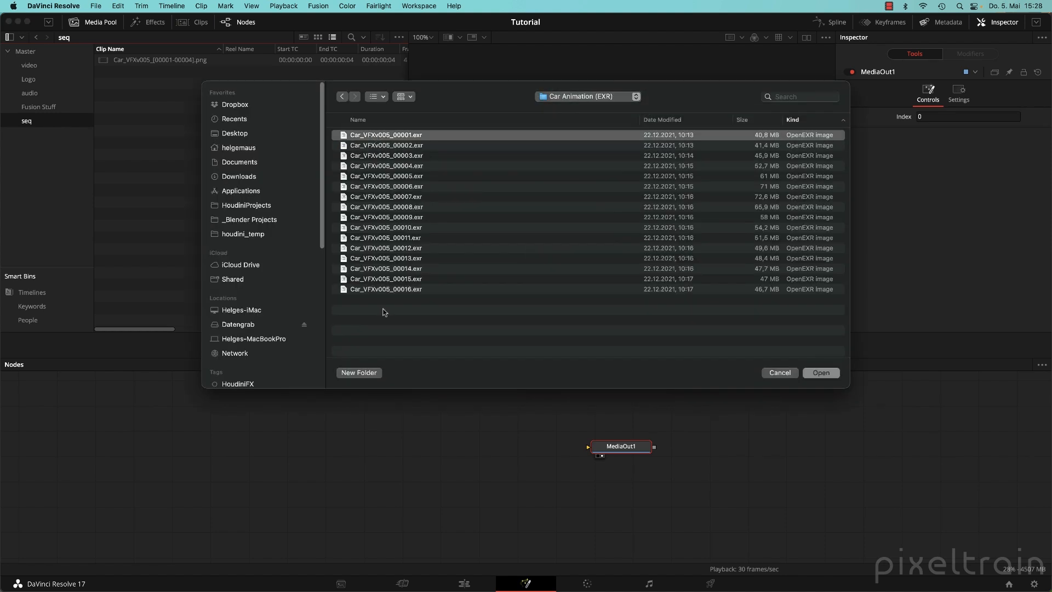
left_click(396, 289, "shift")
left_click(821, 373)
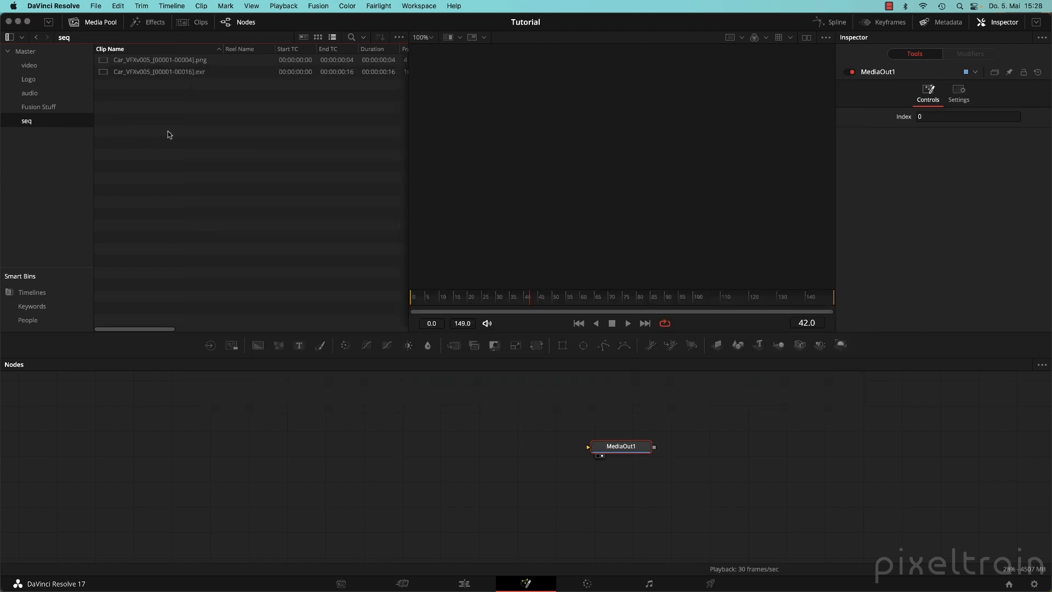
Check Frame Display Mode on the Media page, visit Edit, and return to Fusion.
left_click(322, 583)
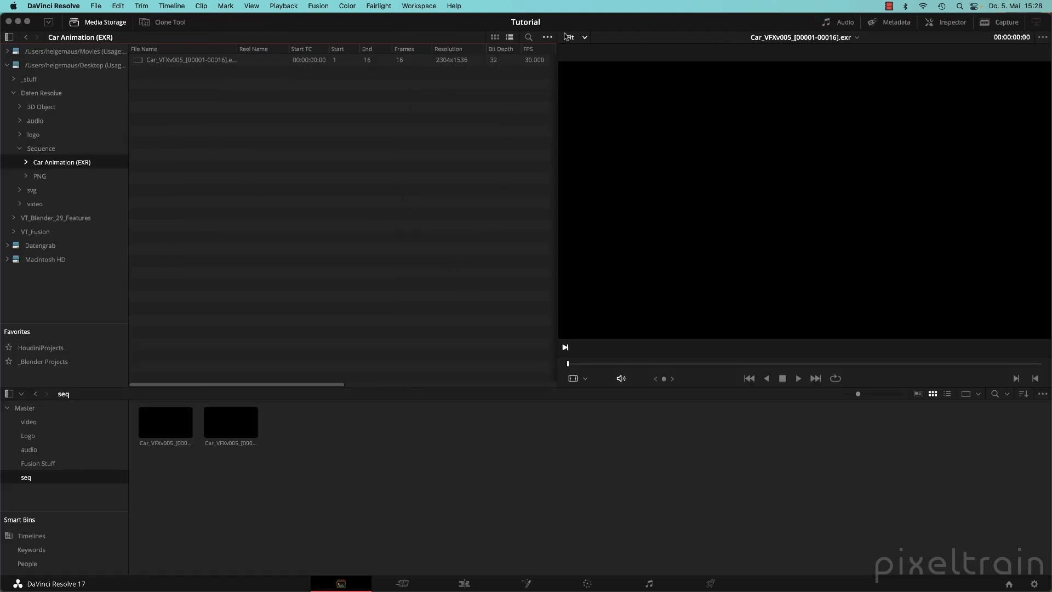
left_click(547, 37)
mouse_move(595, 52)
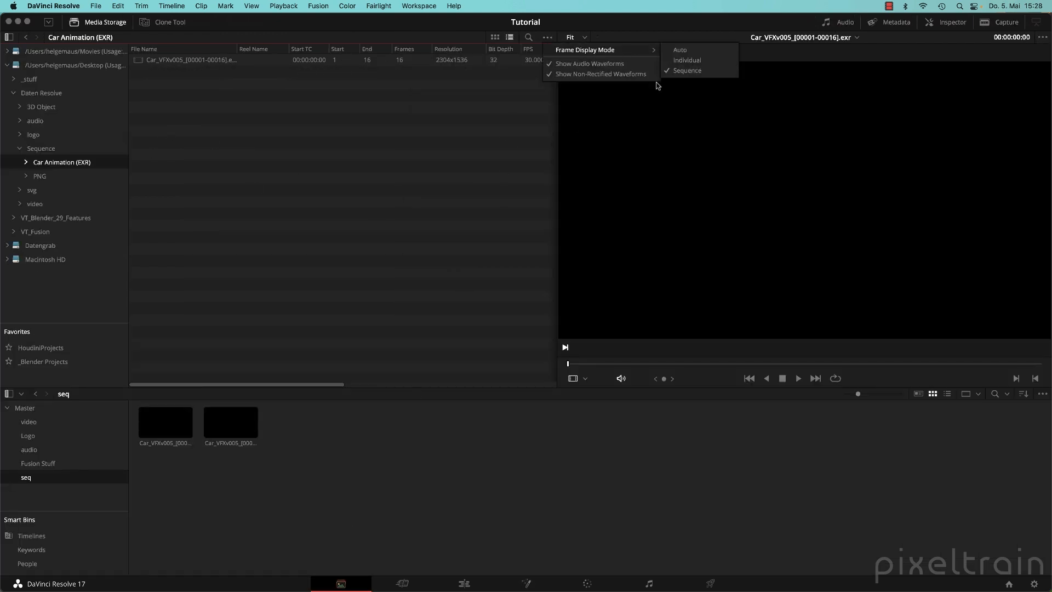
left_click(658, 86)
left_click(464, 583)
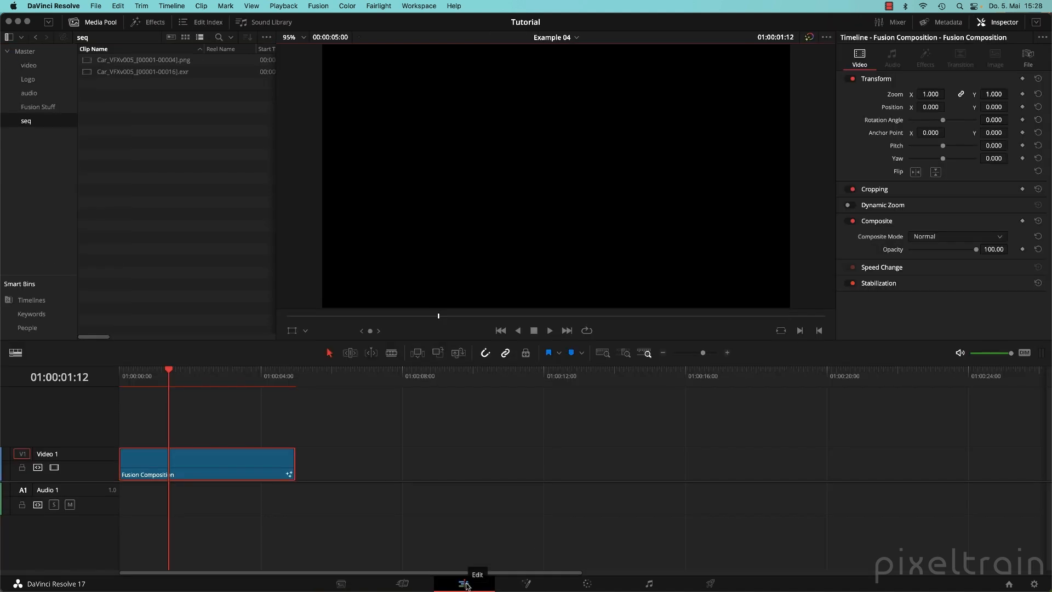
left_click(526, 583)
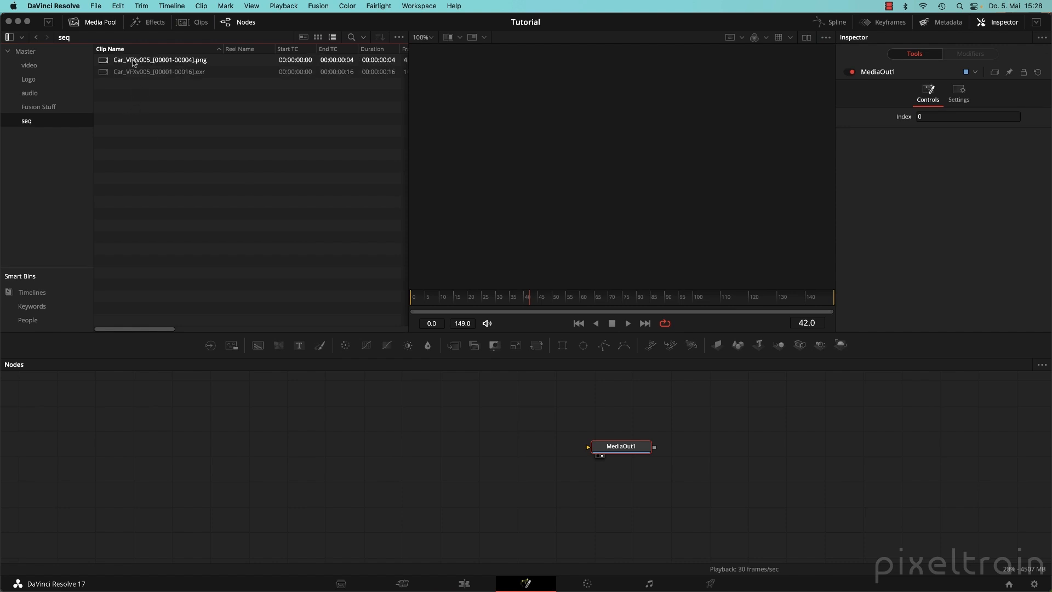
left_click_drag(230, 131, 127, 62)
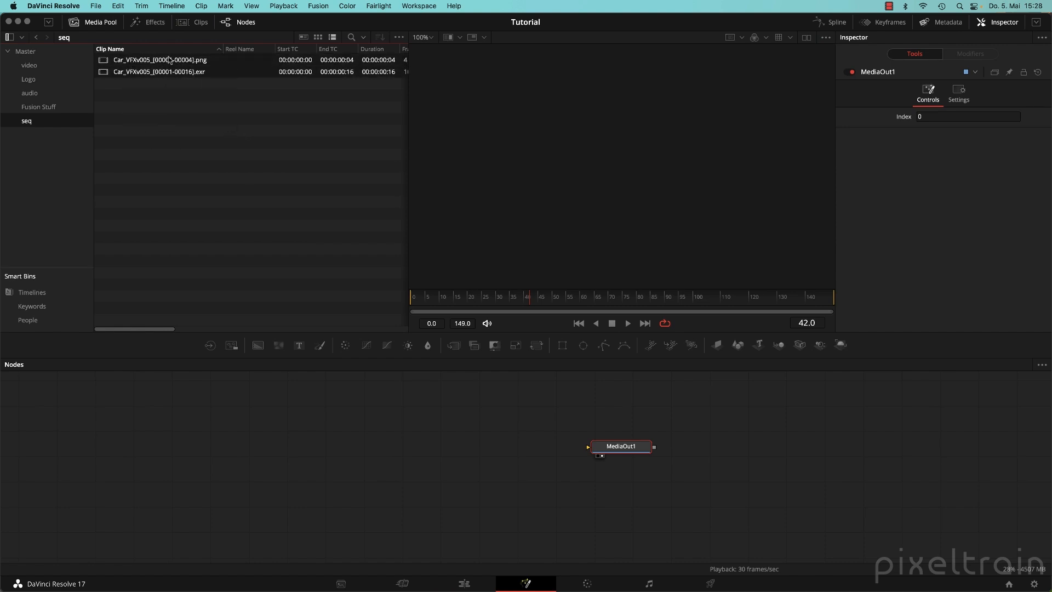
left_click(186, 113)
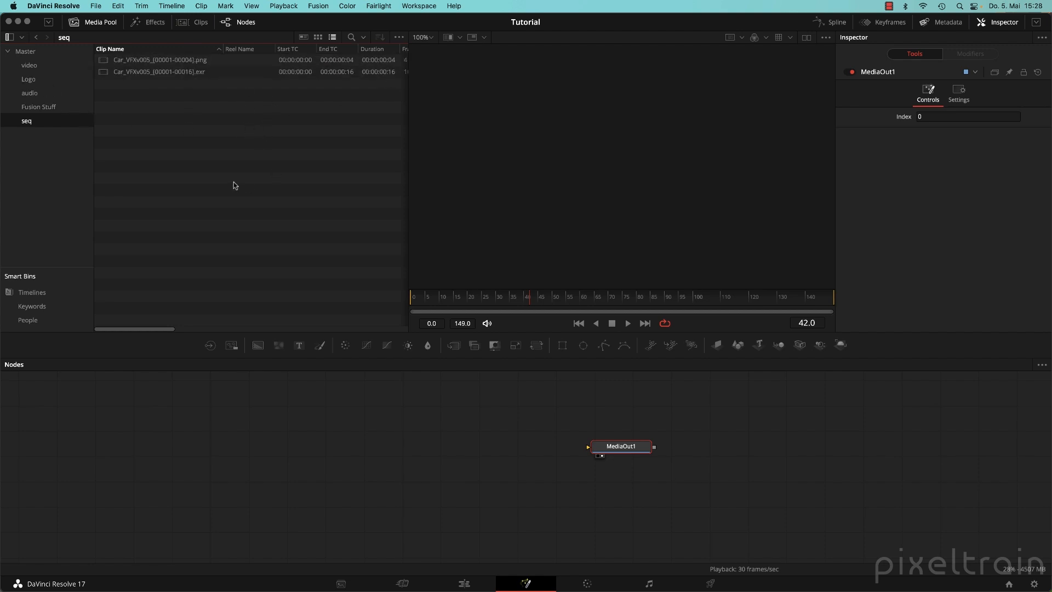
Import Geometry-Nodes.mult.v001.0001.exr from the Sequence folder into the media pool.
key("super+i")
left_click(630, 98)
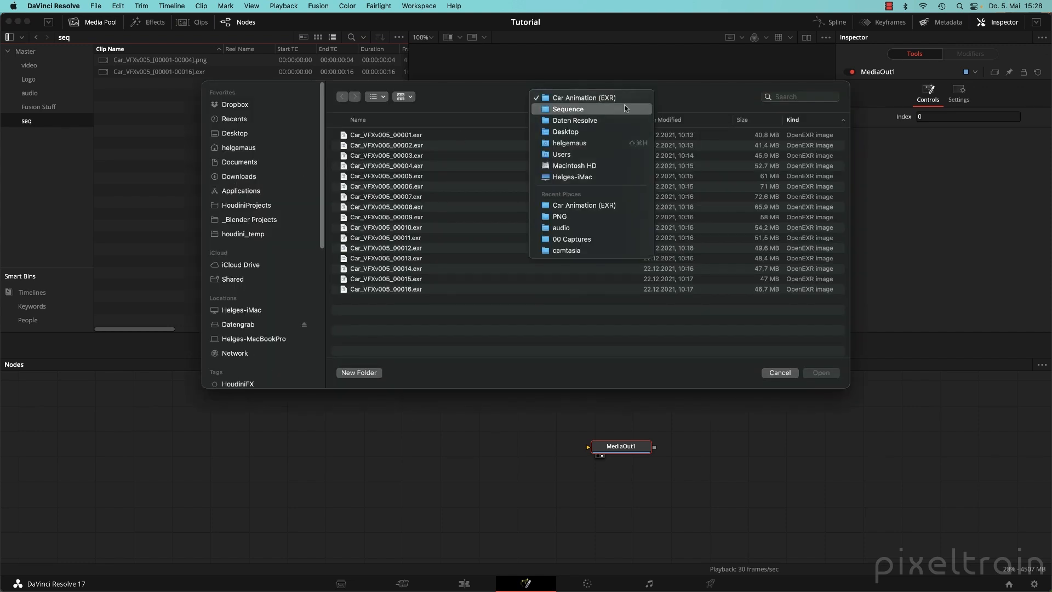
left_click(627, 109)
left_click(400, 158)
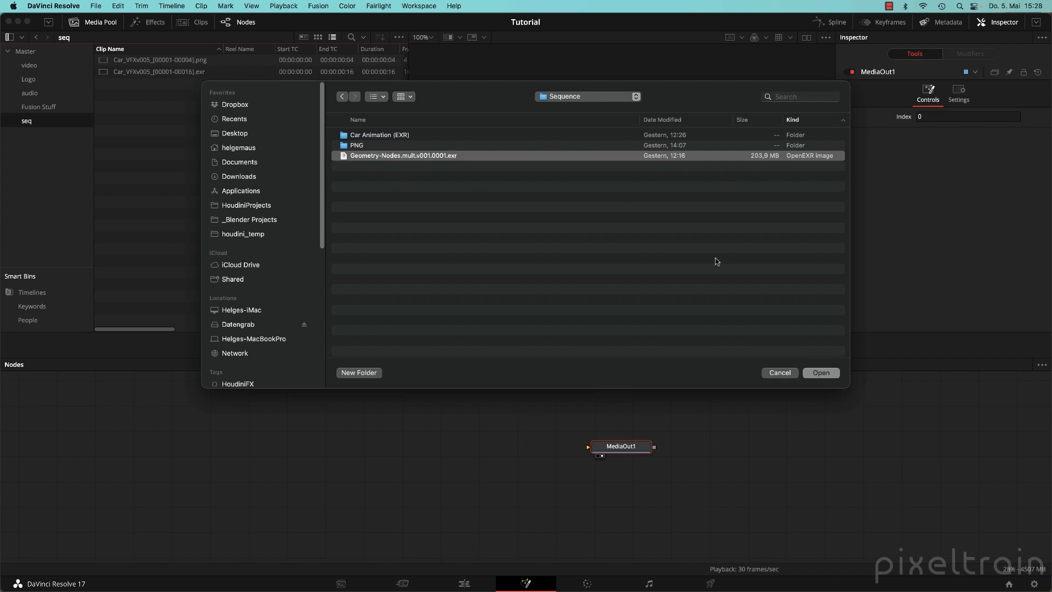
left_click(821, 373)
Add the Geometry-Nodes clip to the node graph as MediaIn1 and narrow the media pool.
left_click_drag(129, 85, 589, 448)
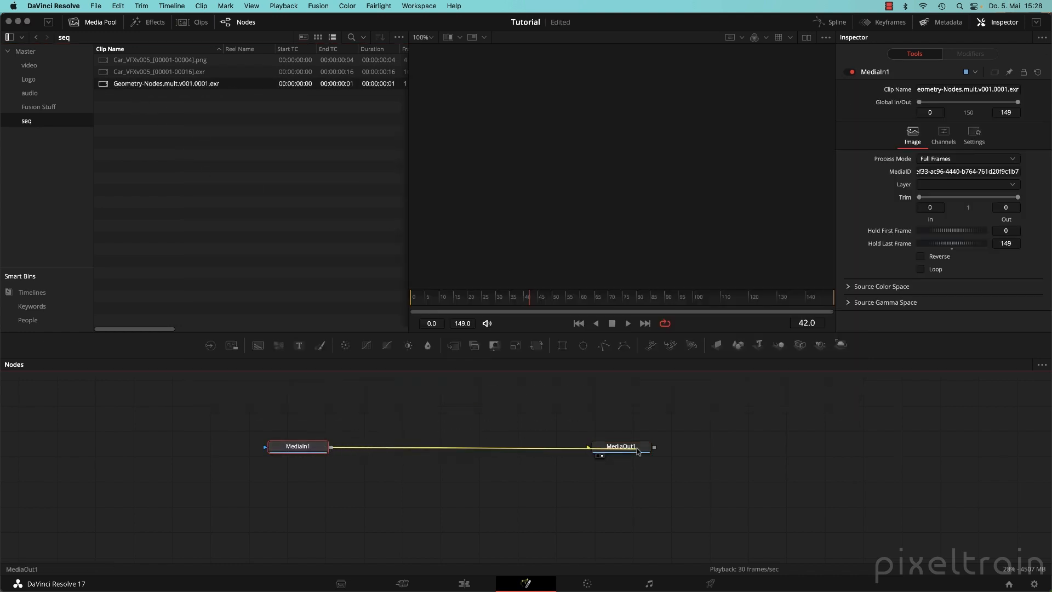
left_click_drag(297, 446, 321, 446)
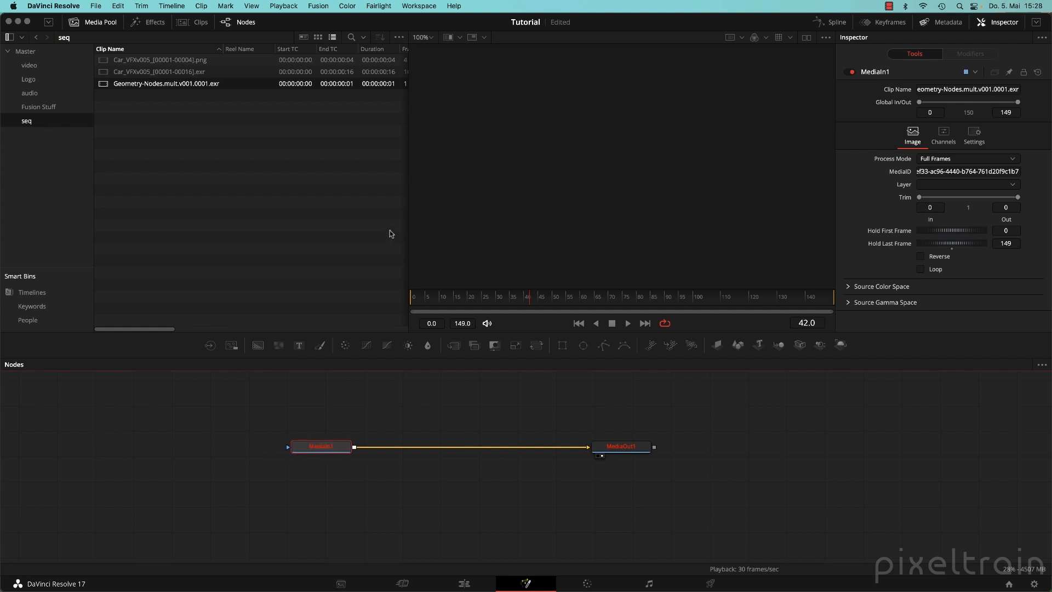
left_click_drag(406, 220, 360, 204)
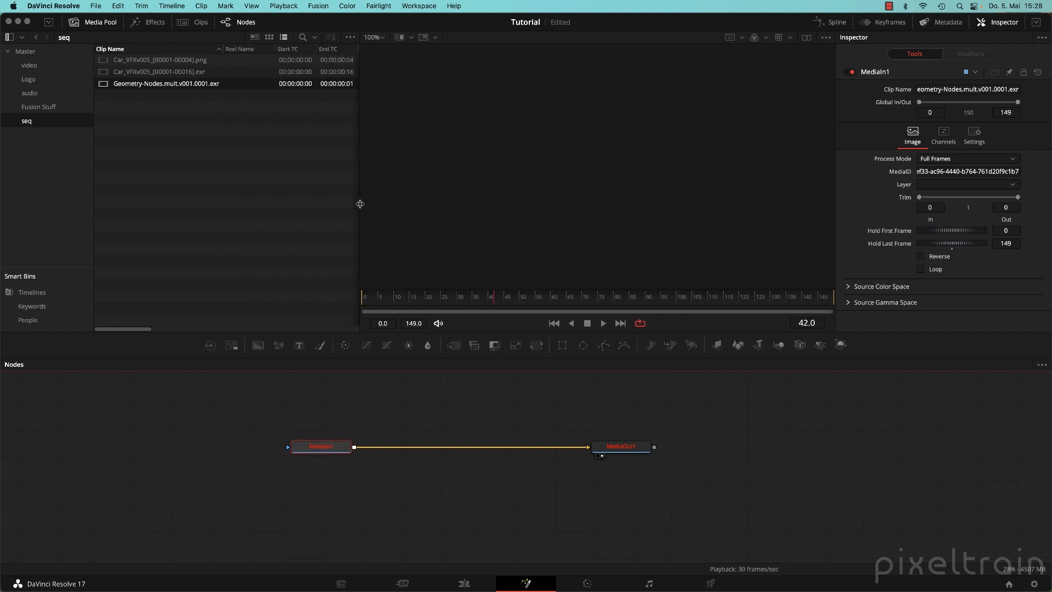
Show the seq bin clips as enlarged thumbnails.
left_click(268, 37)
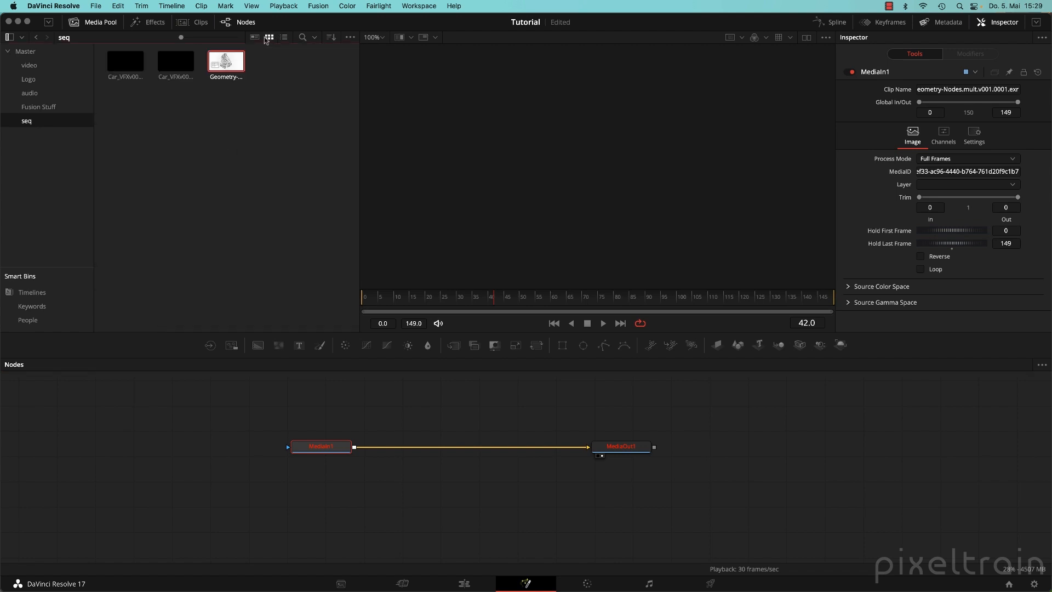
left_click(234, 115)
left_click_drag(182, 38, 217, 39)
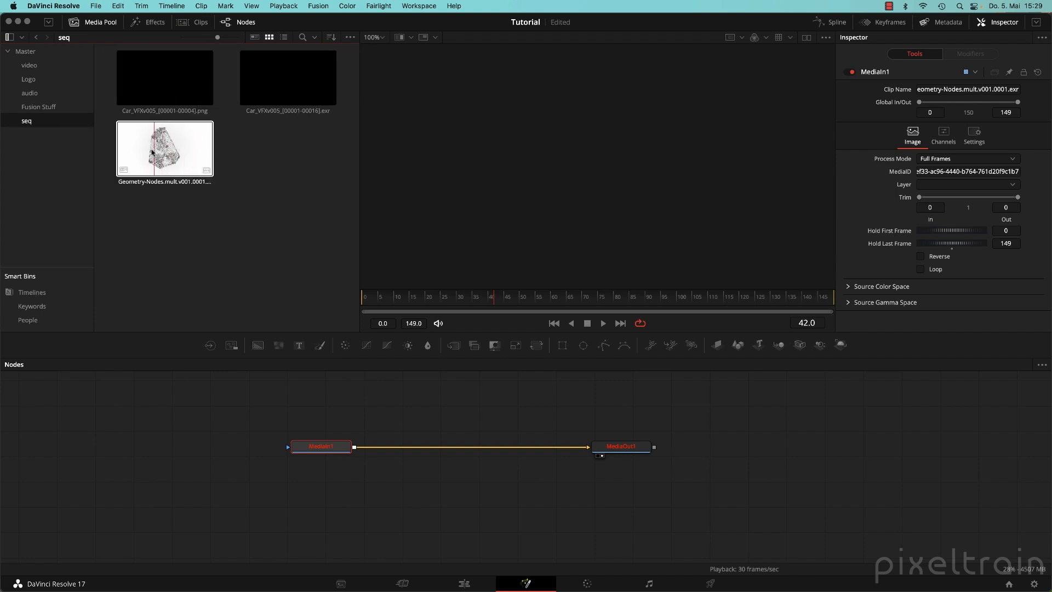
Move MediaIn1 further left in the Fusion node graph.
left_click(341, 583)
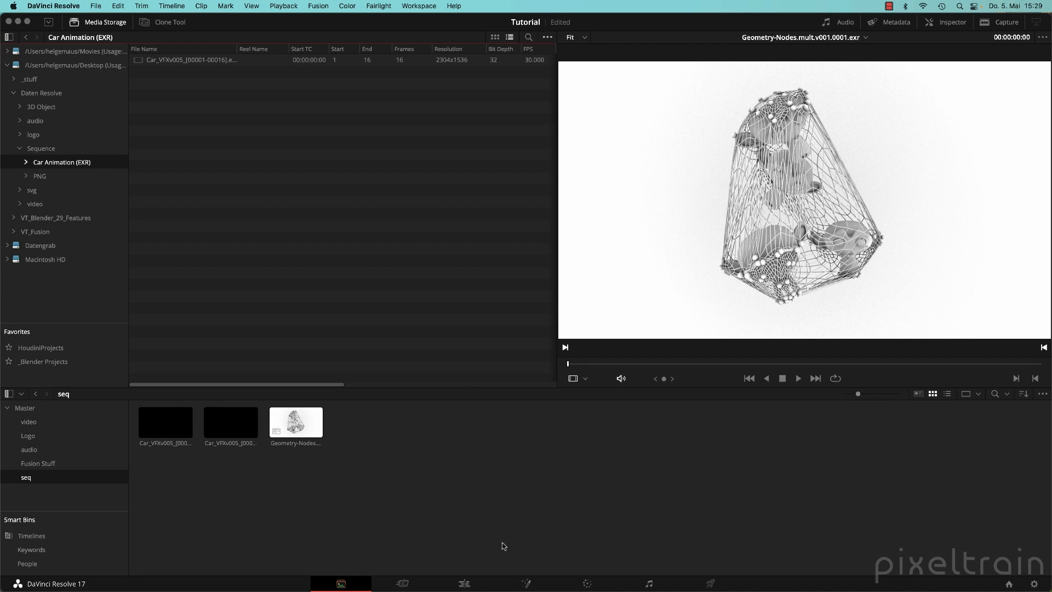
left_click(526, 583)
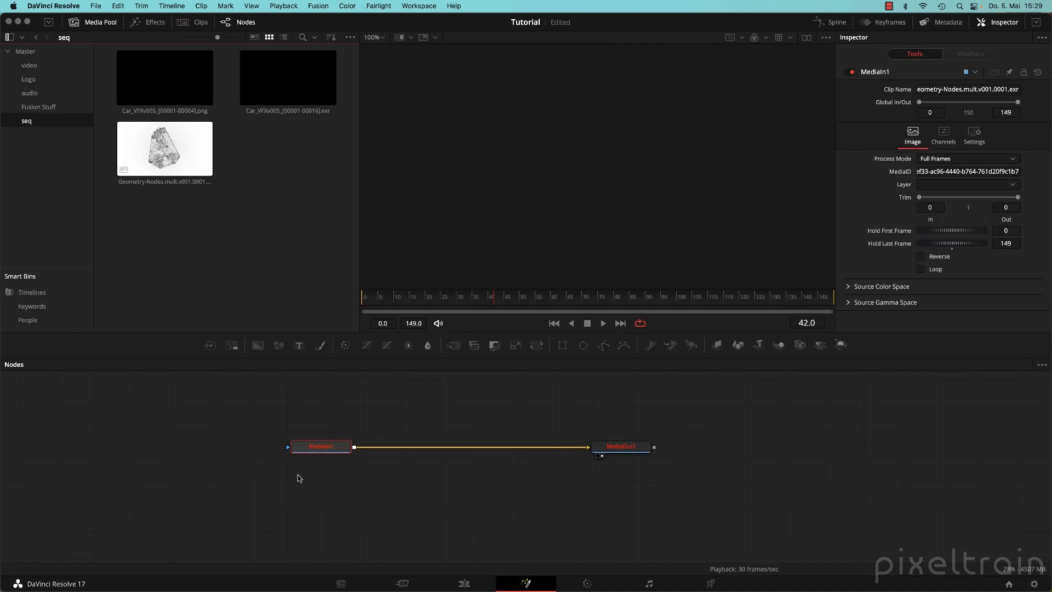
left_click_drag(323, 447, 180, 448)
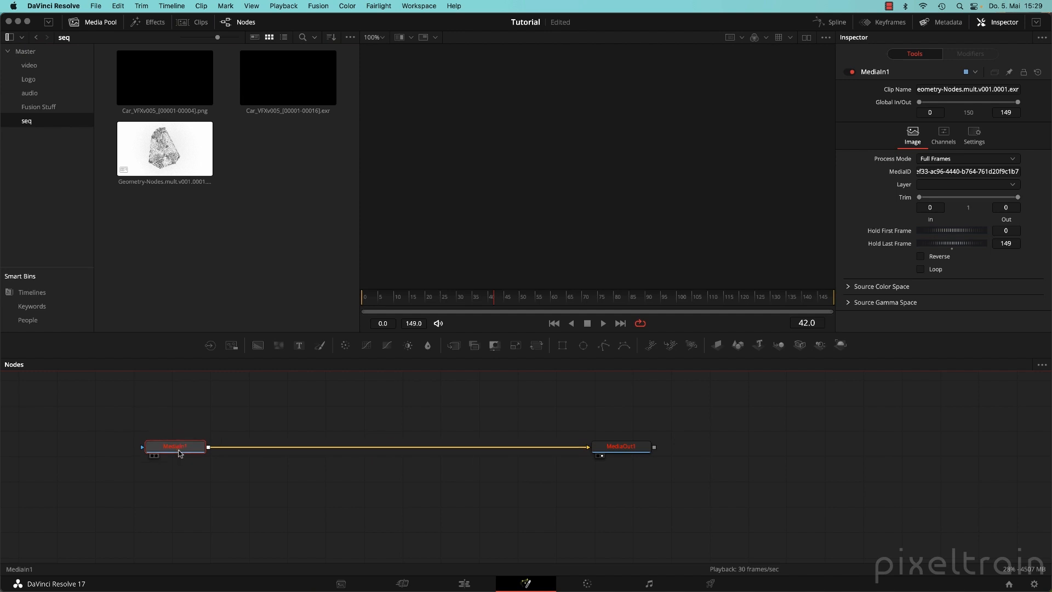
Show MediaIn1's Geometry-Nodes clip settings in a widened Inspector with a larger viewer.
left_click(617, 452)
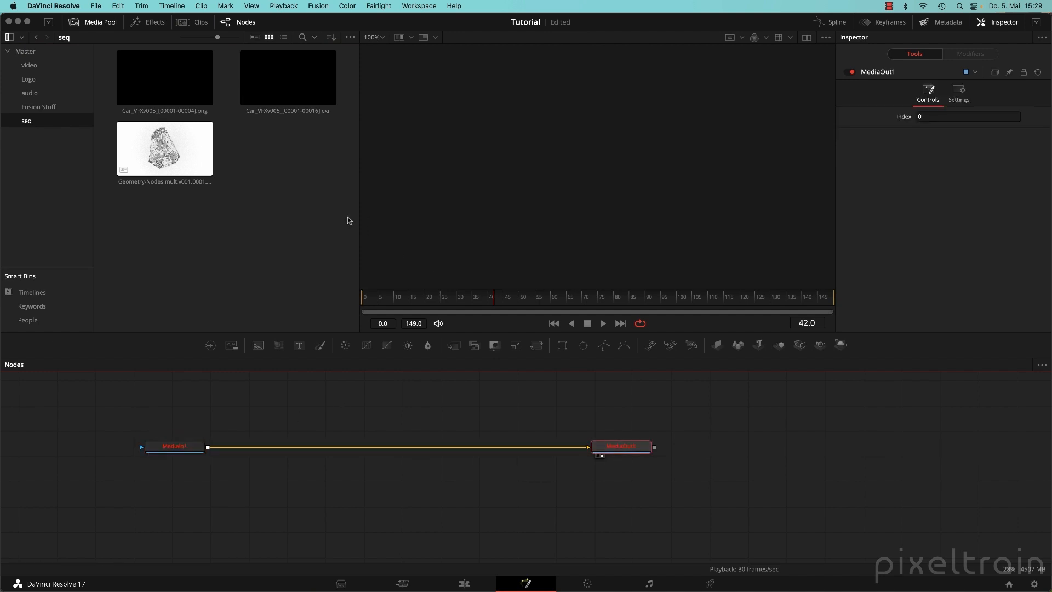
left_click_drag(359, 214, 224, 204)
left_click(239, 388)
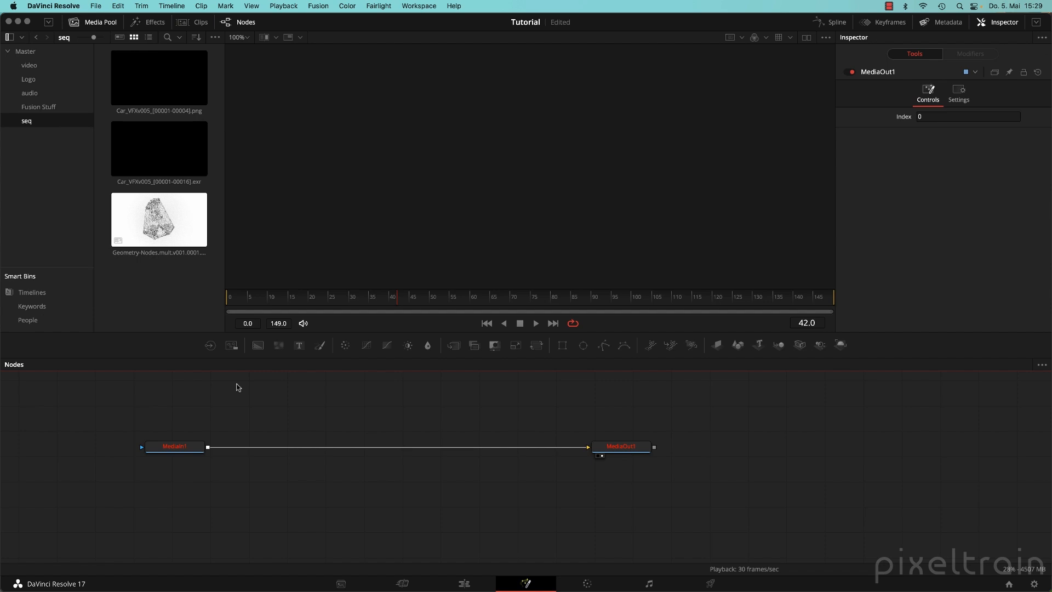
left_click(174, 447)
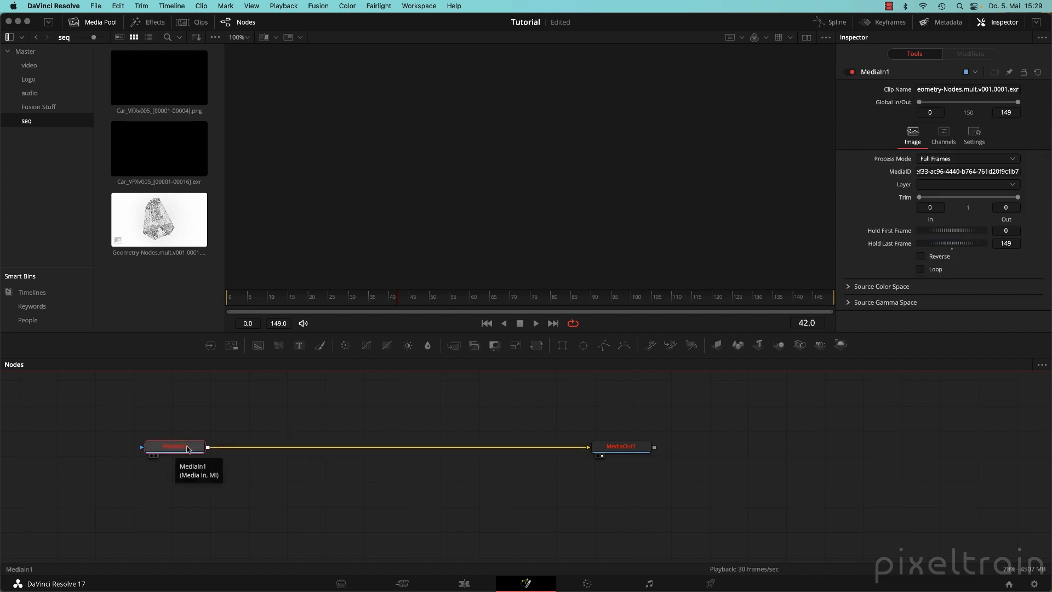
left_click_drag(834, 224, 746, 228)
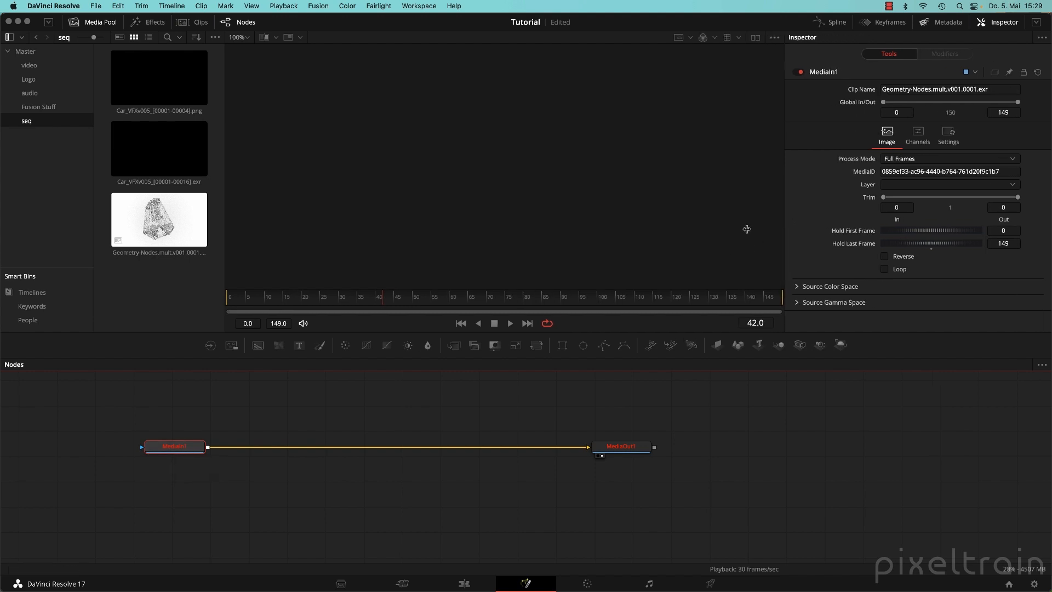
left_click_drag(883, 330, 902, 410)
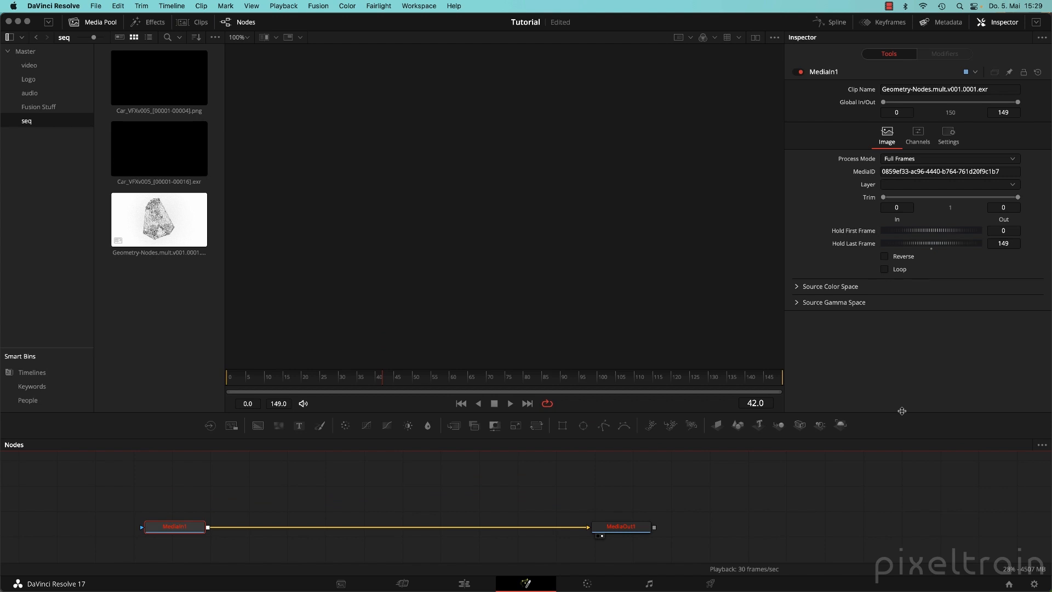
Map MediaIn1's Red, Green, Blue and Alpha channels to ViewLayer.Combined.R, G, B and A.
left_click(919, 132)
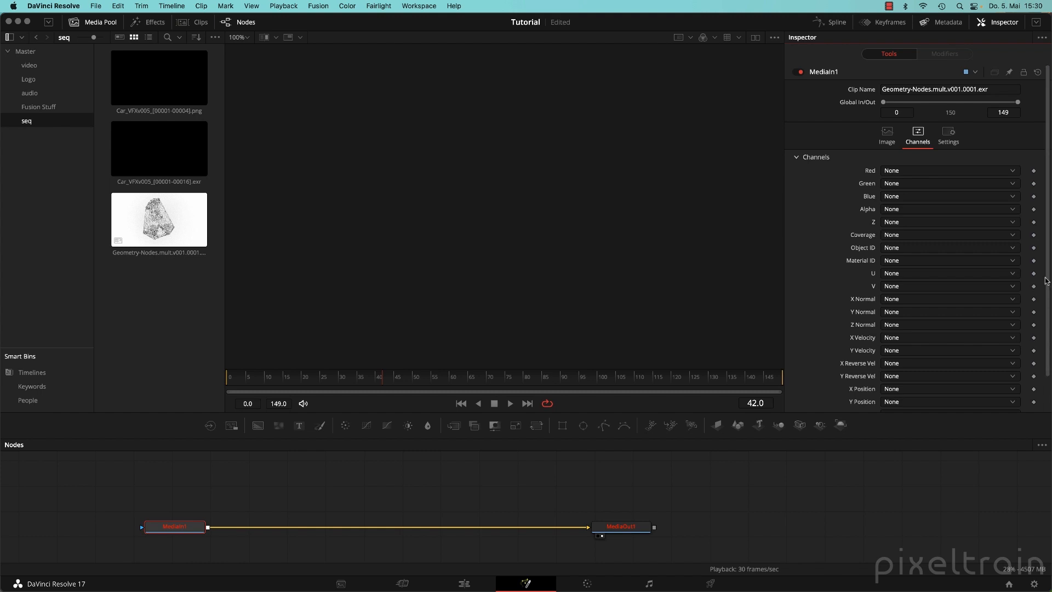
left_click_drag(1047, 280, 1045, 213)
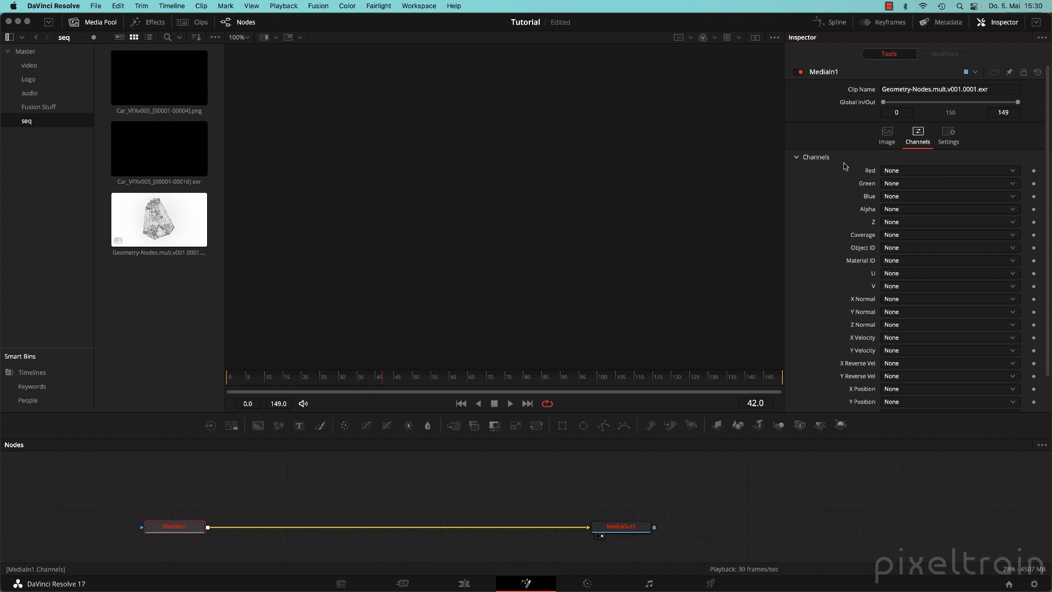
left_click(1006, 175)
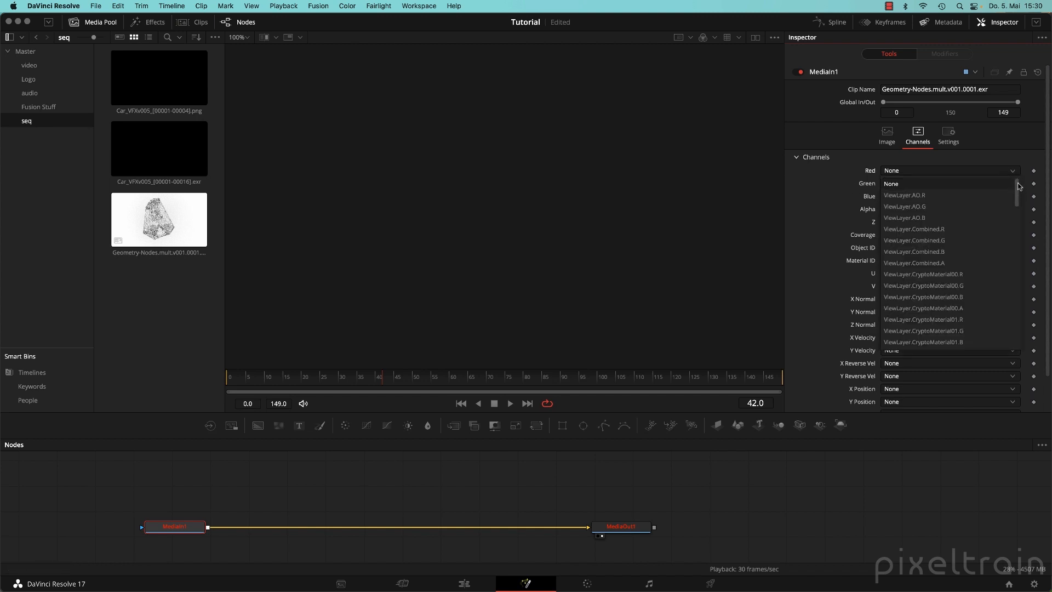
mouse_move(1018, 189)
left_mouse_down()
mouse_move(1017, 334)
mouse_move(1020, 170)
left_mouse_up()
left_click(934, 231)
left_click(942, 184)
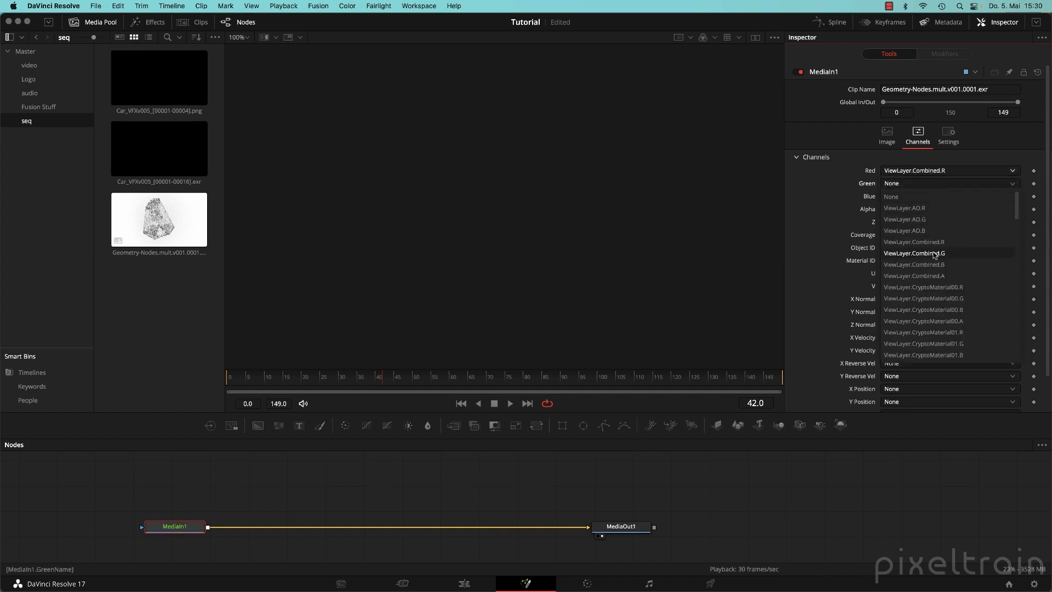
left_click(943, 253)
left_click(943, 199)
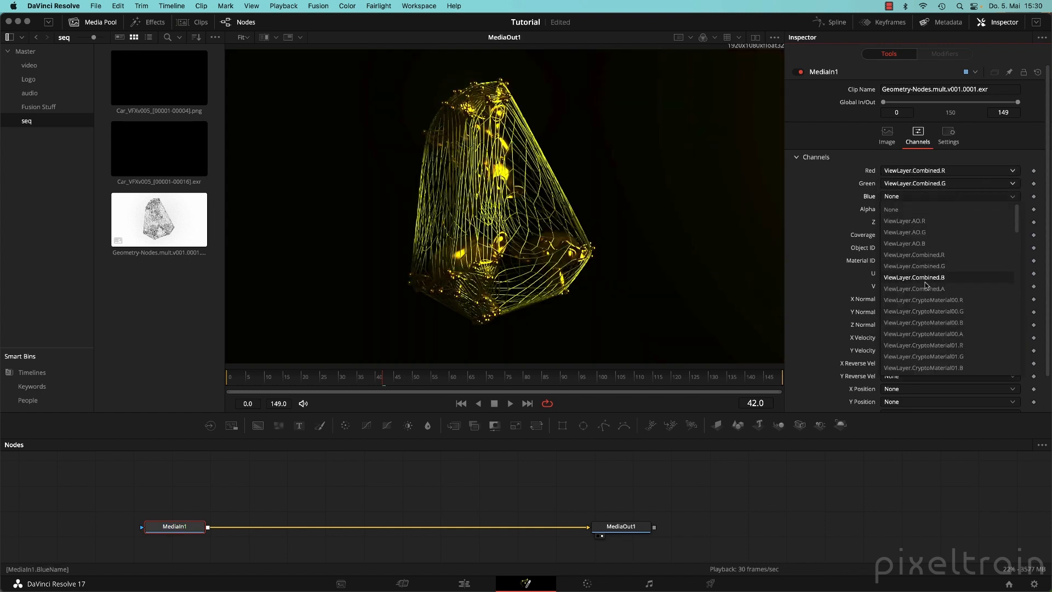
left_click(869, 188)
left_click(927, 199)
left_click(921, 278)
left_click(917, 211)
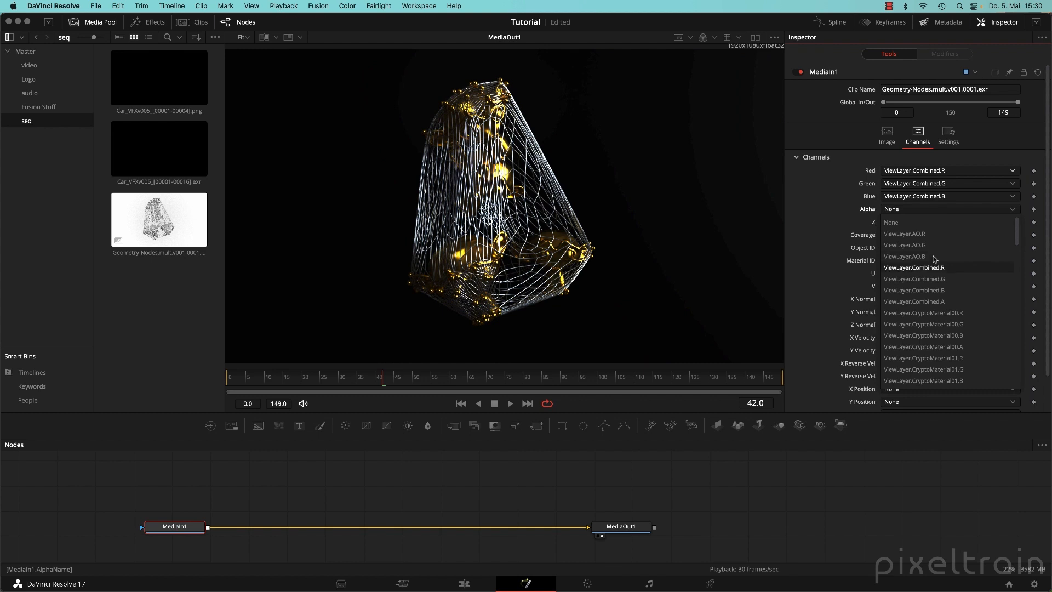
left_click(921, 302)
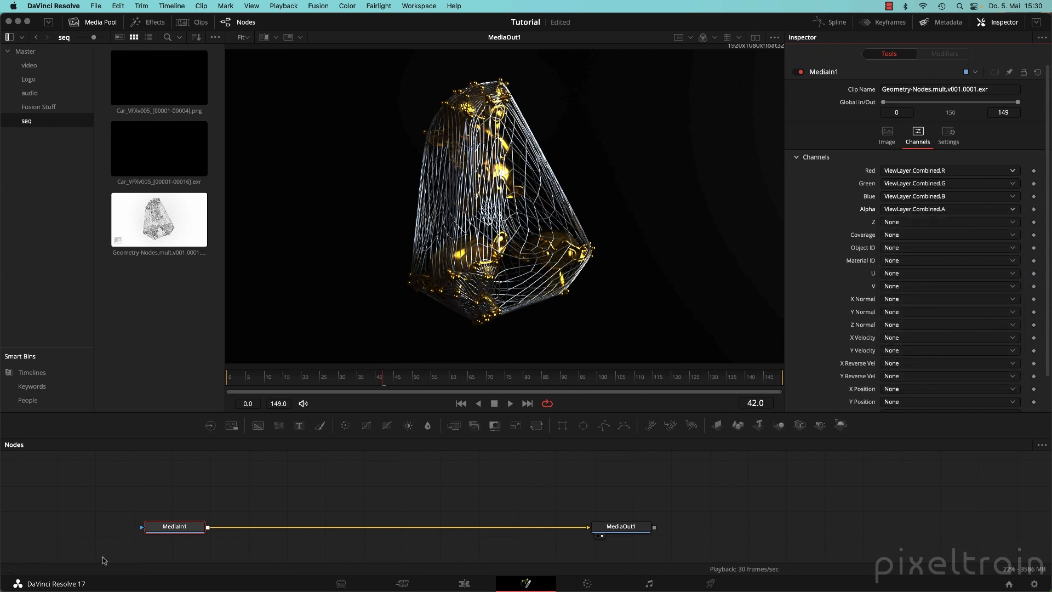
Nudge MediaIn1 slightly right, leaving its Z channel at None, and reselect it.
left_click_drag(176, 530, 200, 532)
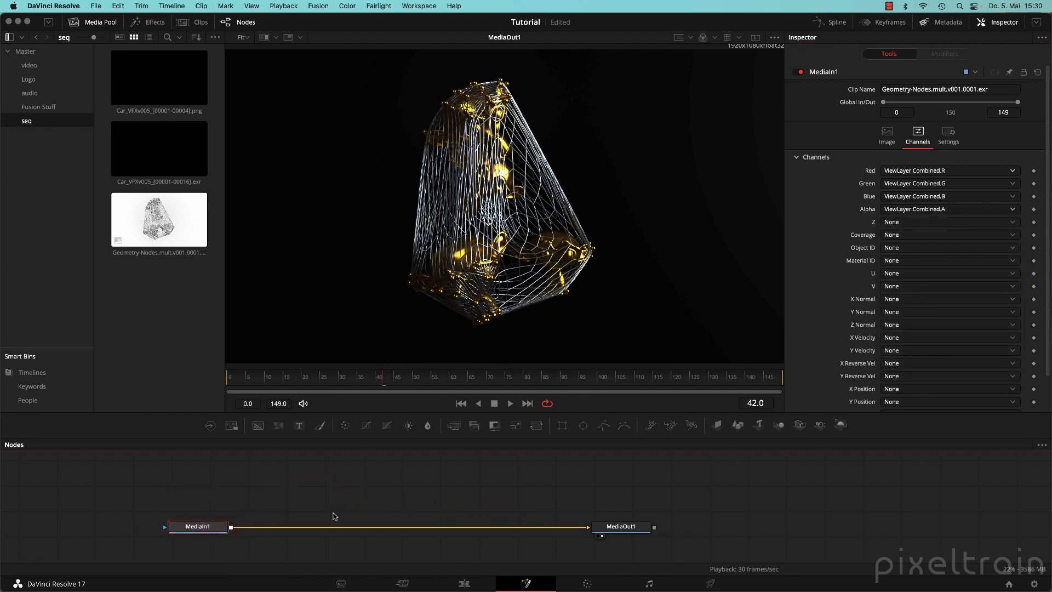
left_click(916, 223)
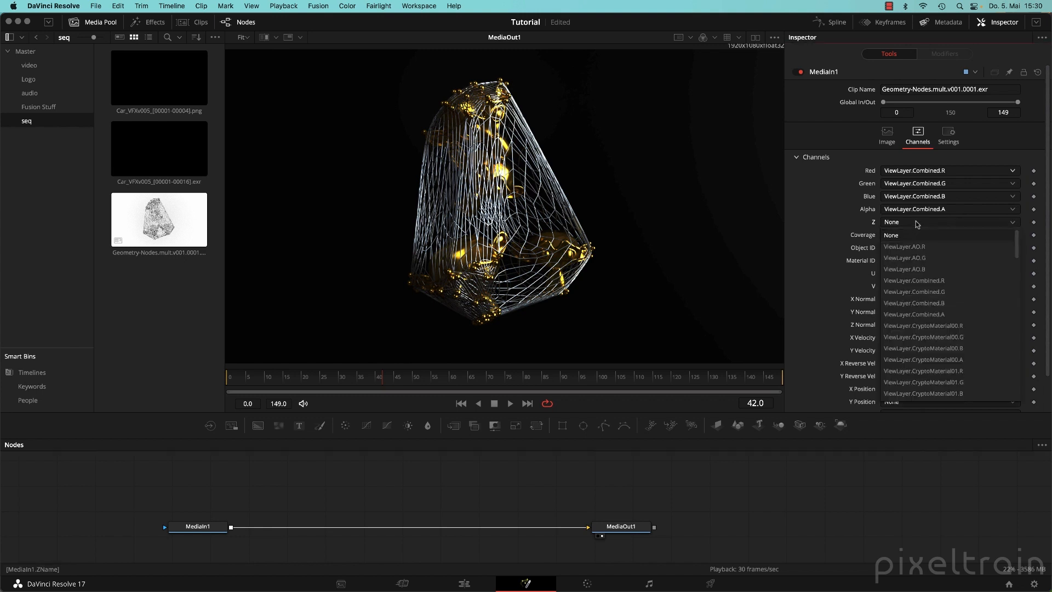
left_click(812, 210)
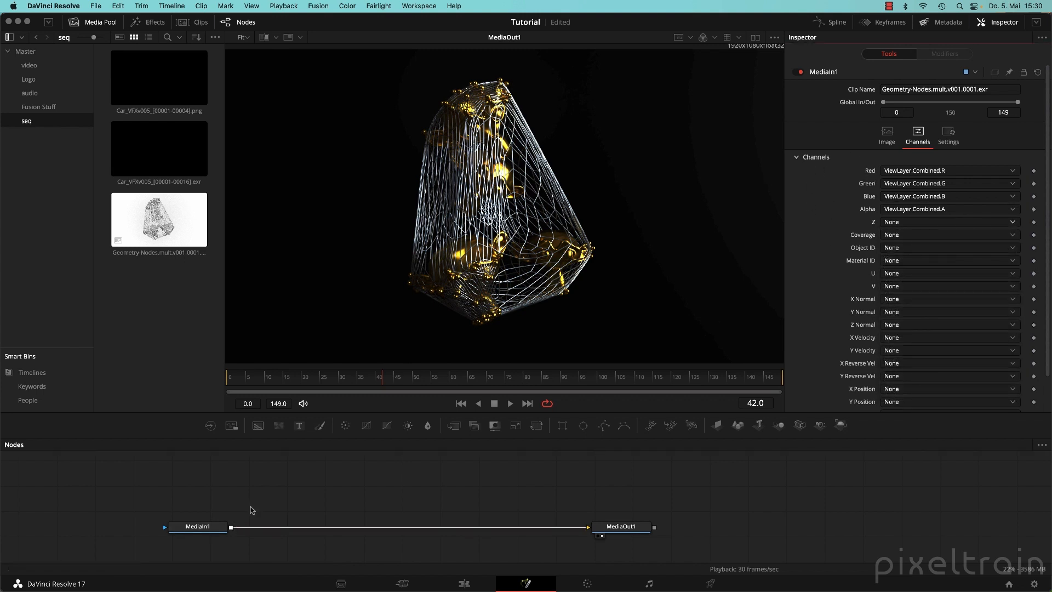
left_click(202, 527)
Replace MediaIn1 with a new Geometry-Nodes clip node linked to MediaOut1.
key("Delete")
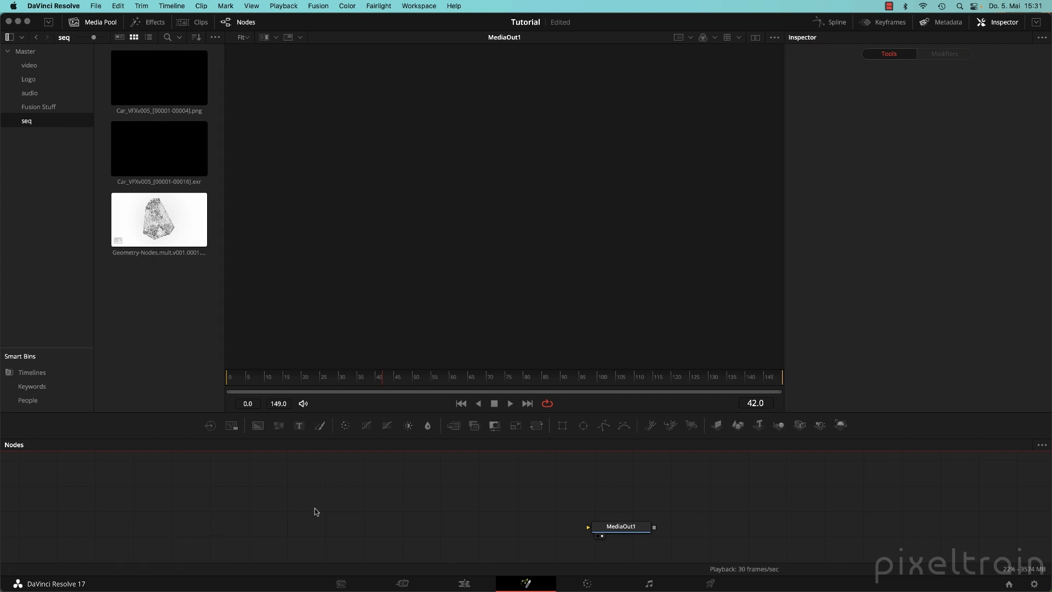
left_click_drag(225, 56, 305, 50)
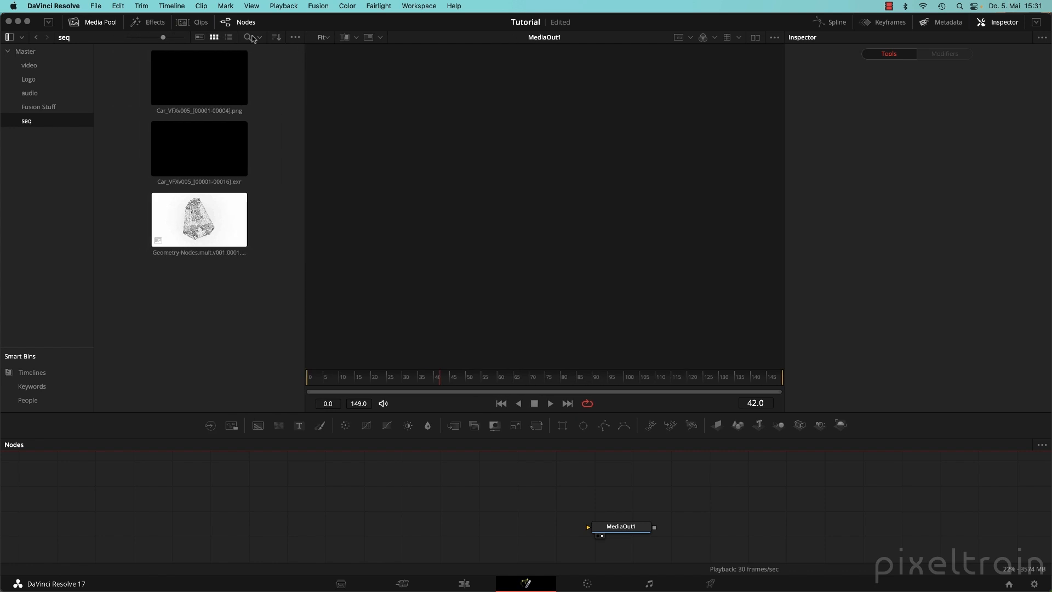
left_click(229, 36)
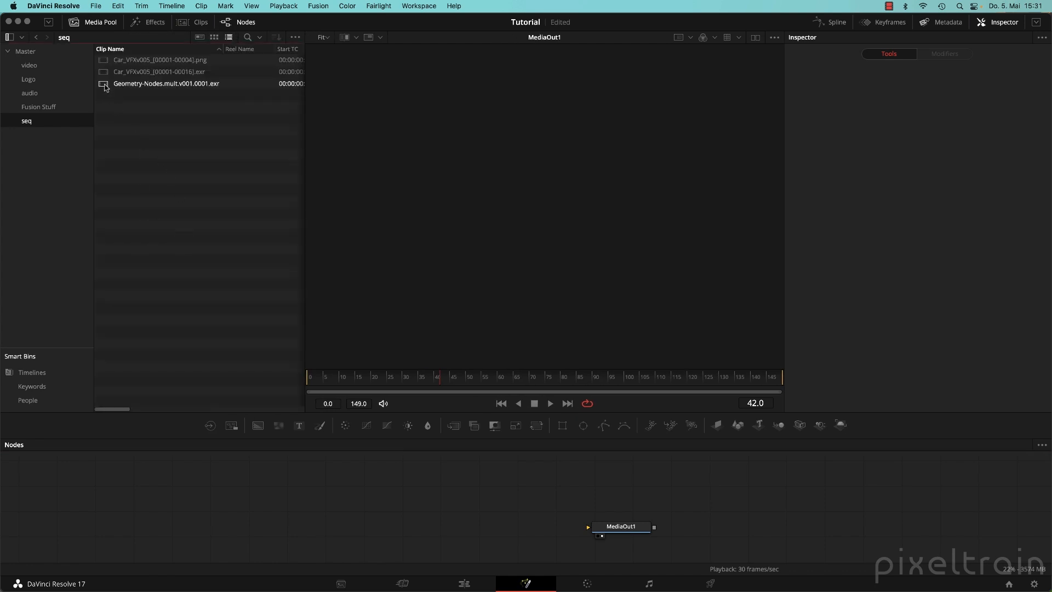
left_click_drag(106, 86, 588, 527)
left_click_drag(237, 511, 270, 530)
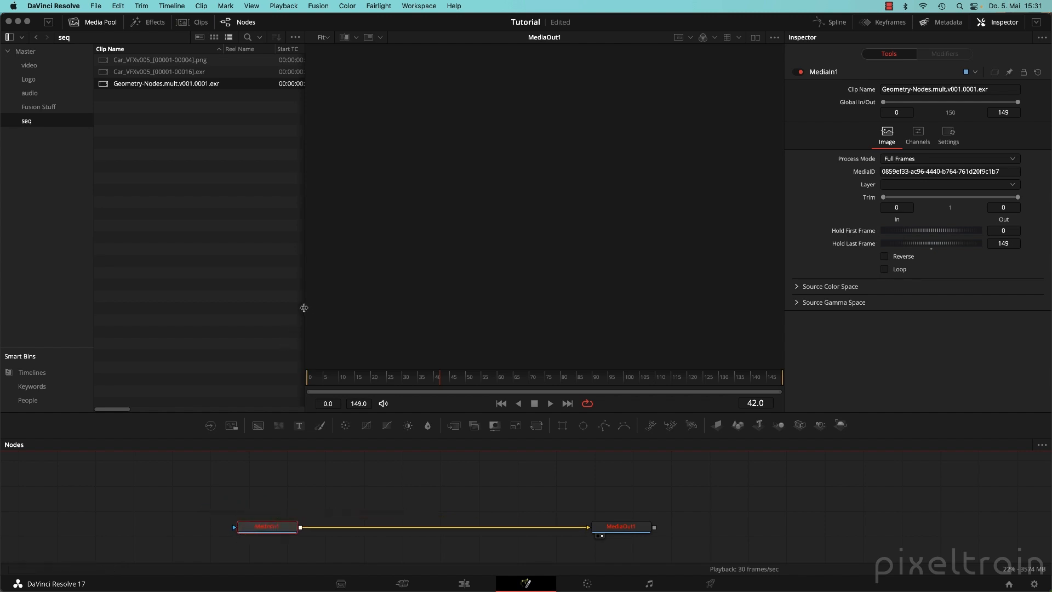
left_click_drag(304, 308, 217, 303)
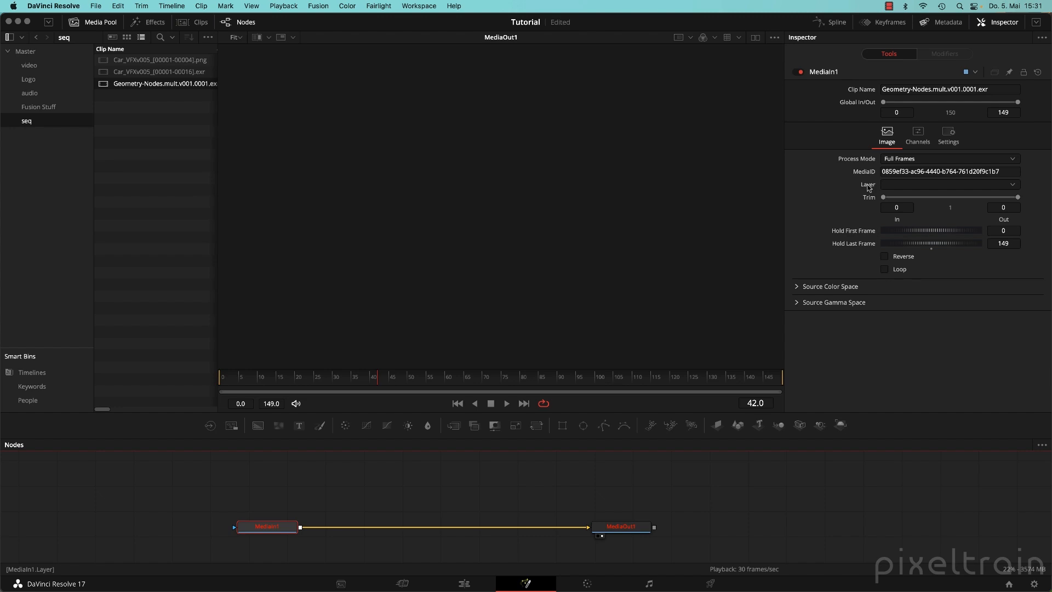
Set MediaIn1's Layer to ViewLayer.Combined and check the resulting channel assignments.
left_click(918, 135)
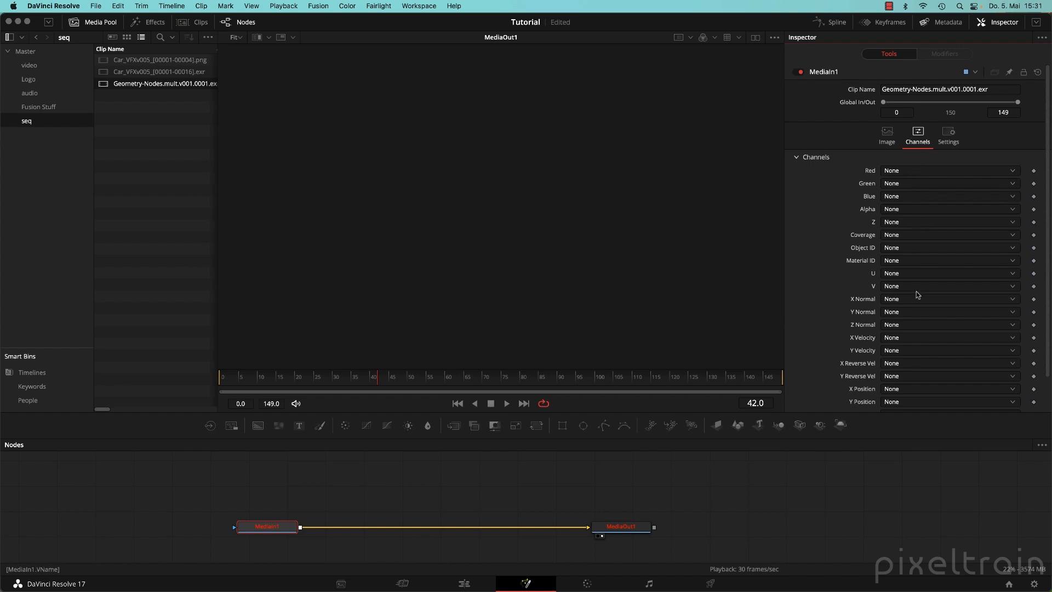
left_click(887, 133)
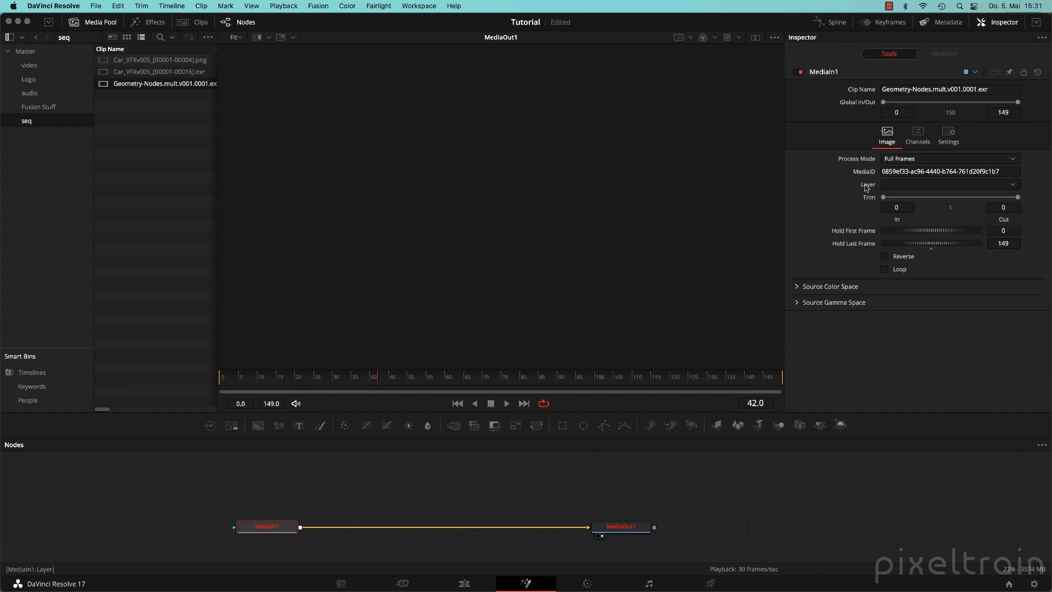
left_click(1014, 186)
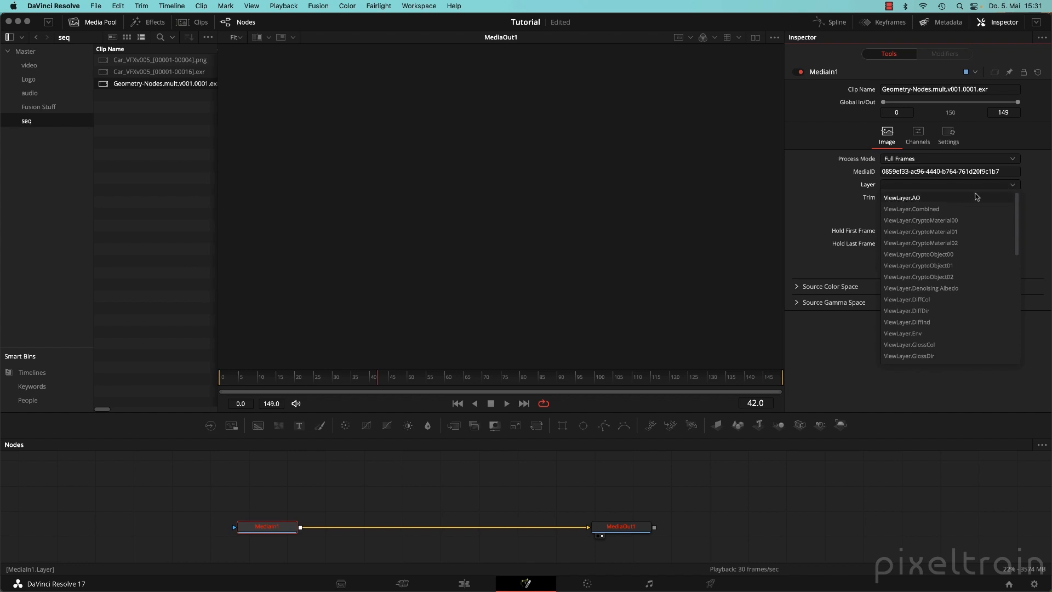
left_click(927, 210)
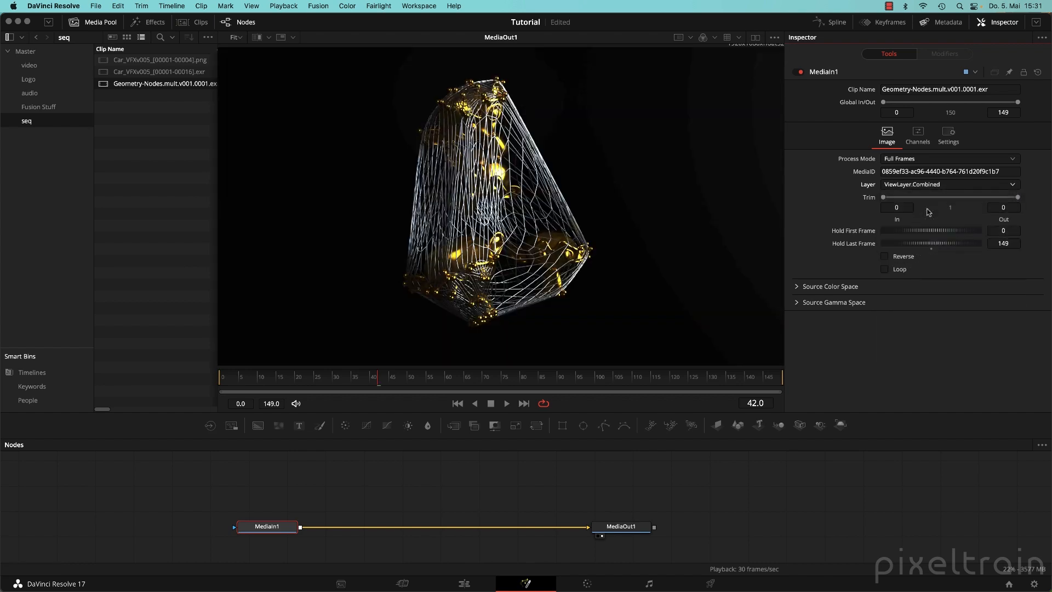
left_click(919, 138)
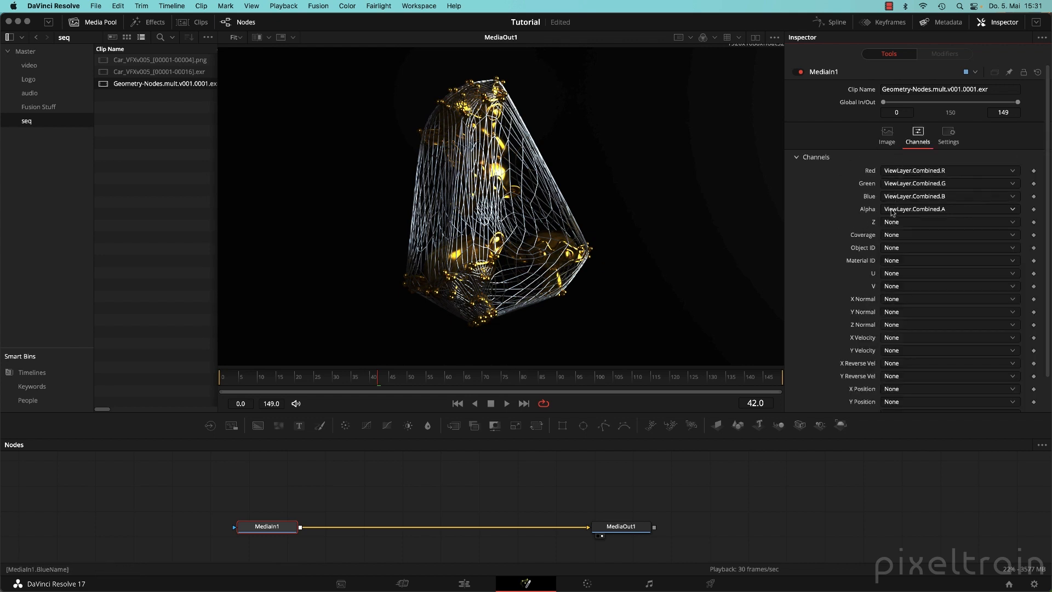
left_click(887, 136)
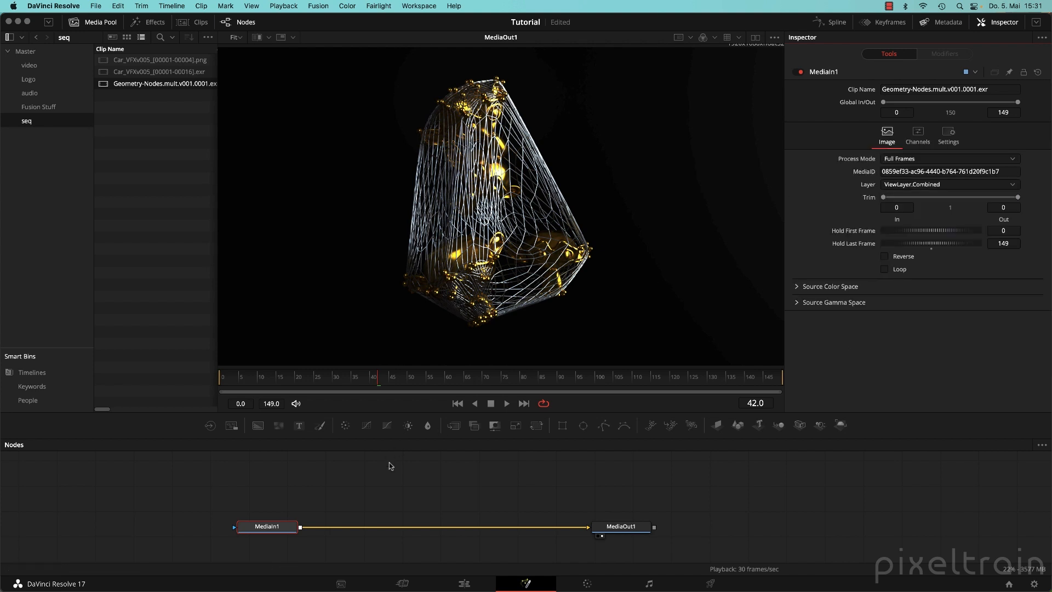
Resize the node graph and viewer panels.
left_click_drag(436, 446, 435, 415)
left_click_drag(289, 504, 261, 503)
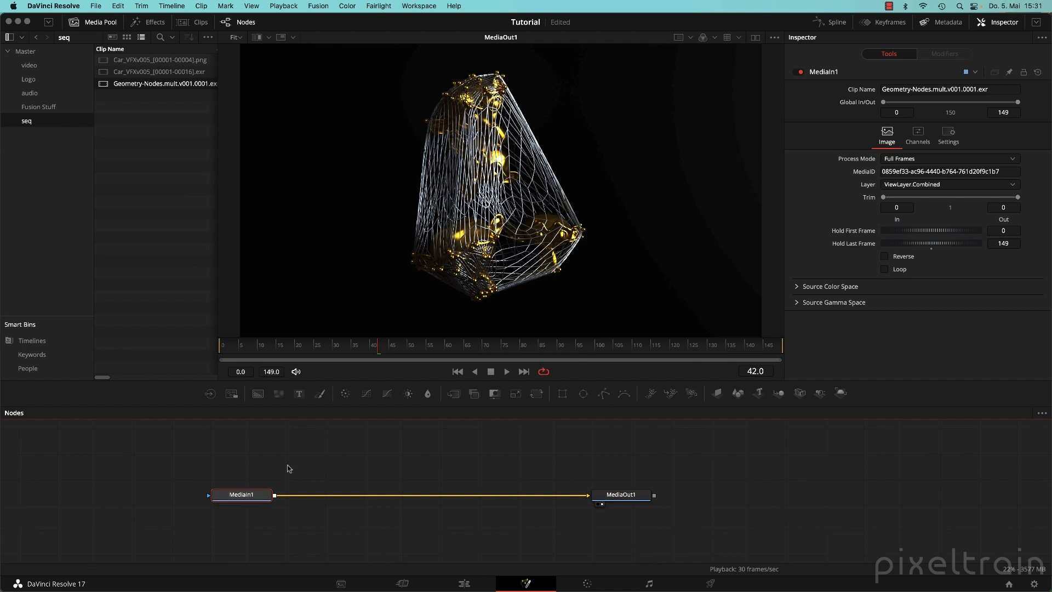
left_click_drag(709, 408, 708, 426)
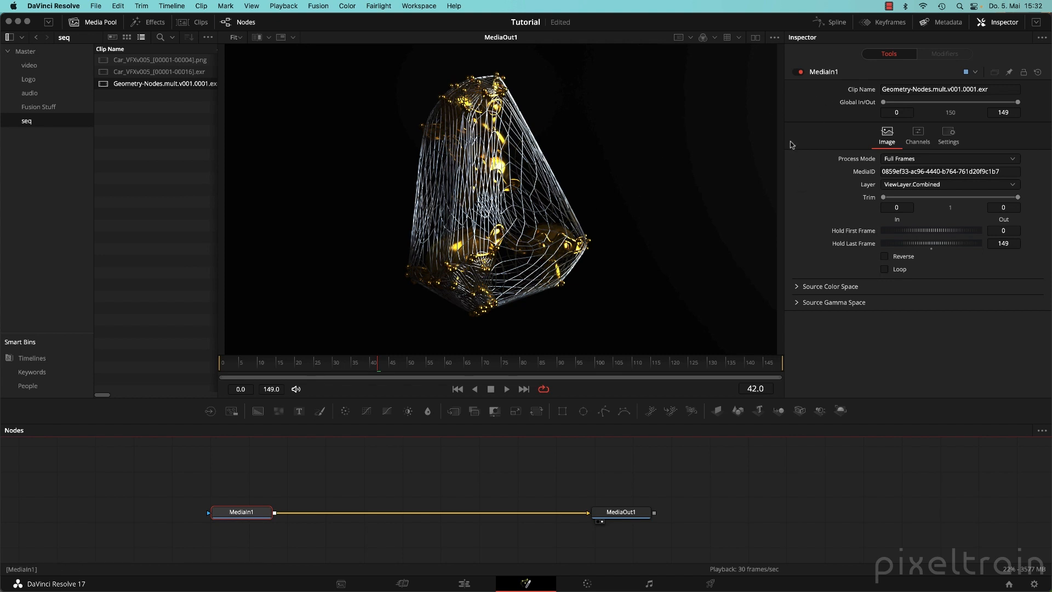
Widen the viewer area, shift MediaIn1 left in the graph, and hide the Media Pool.
left_click_drag(784, 140, 835, 140)
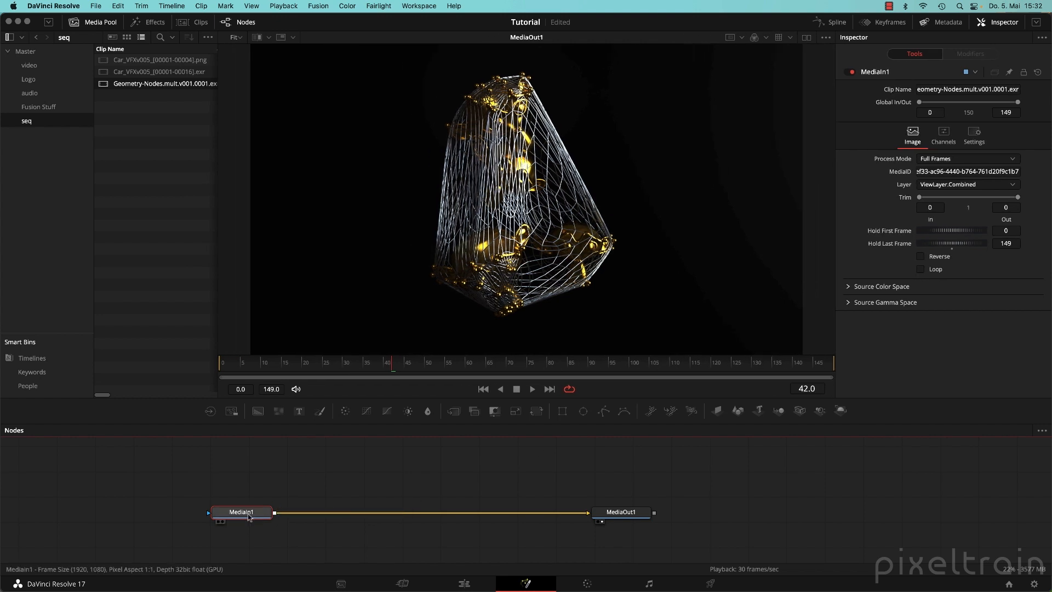
left_click_drag(241, 522, 173, 522)
mouse_move(185, 519)
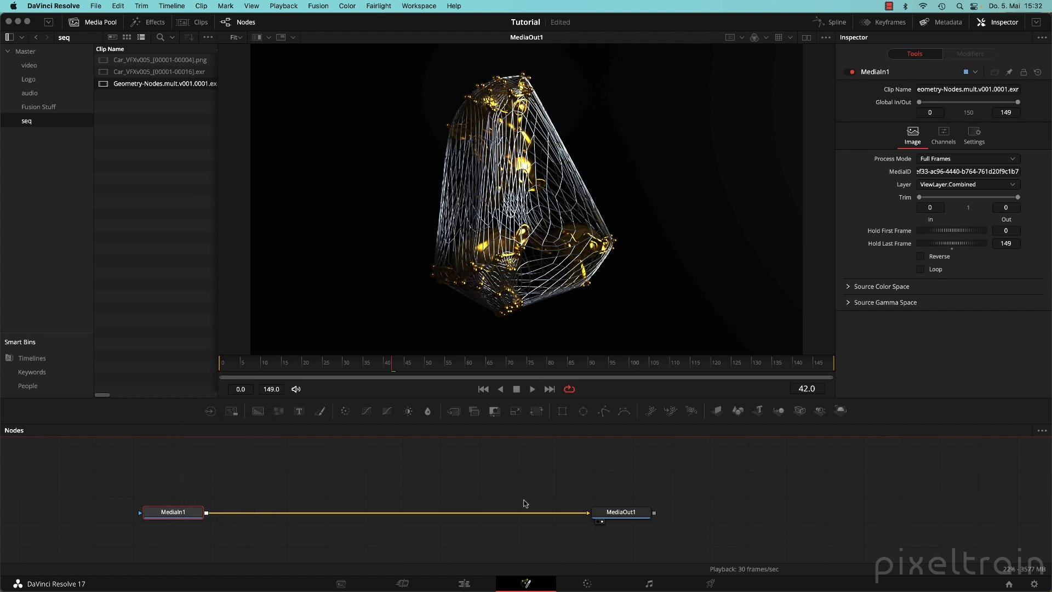
left_click(93, 22)
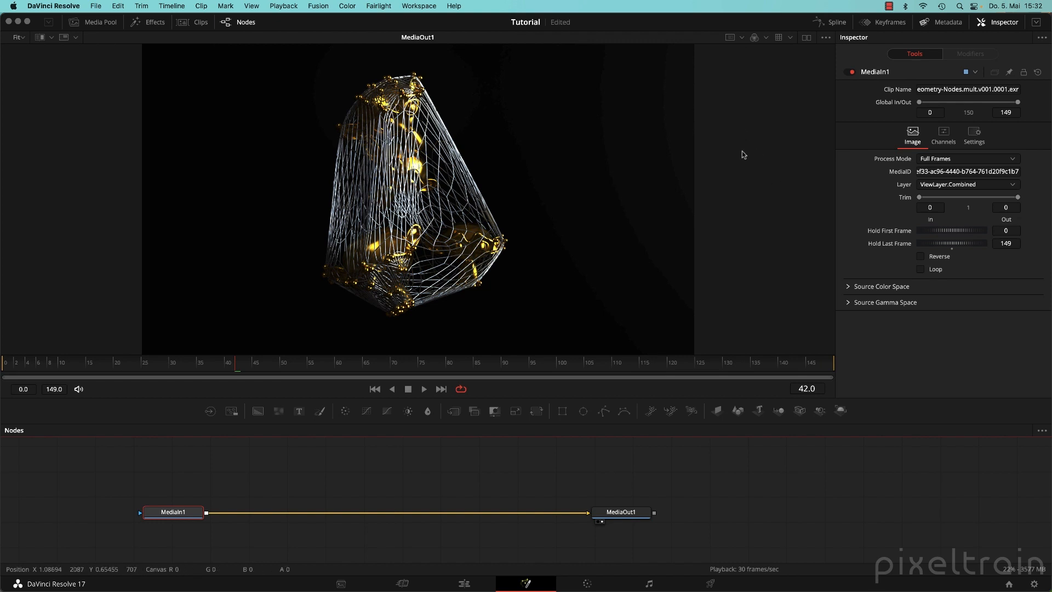
Set the viewer LUT to rec709 and VFX IO Linear to Rec.709, then split viewers with MediaIn1.
left_click(790, 38)
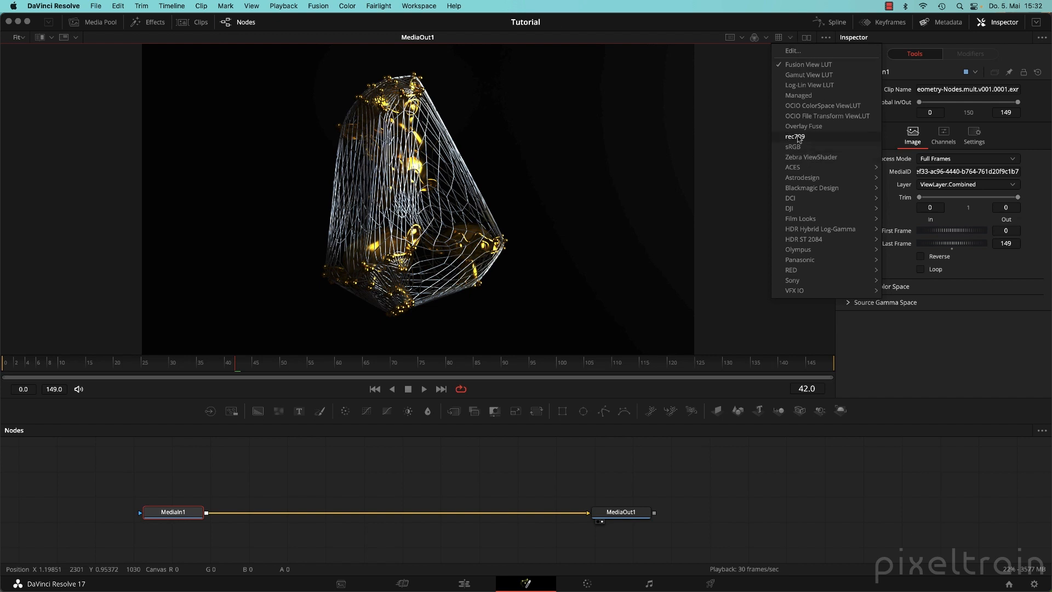
left_click(828, 148)
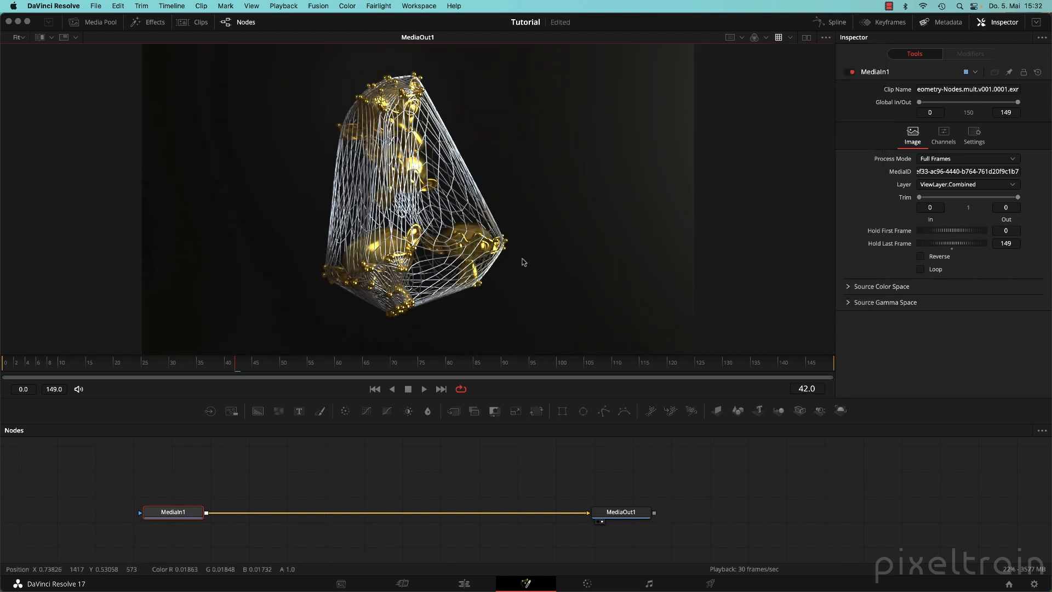
left_click(790, 37)
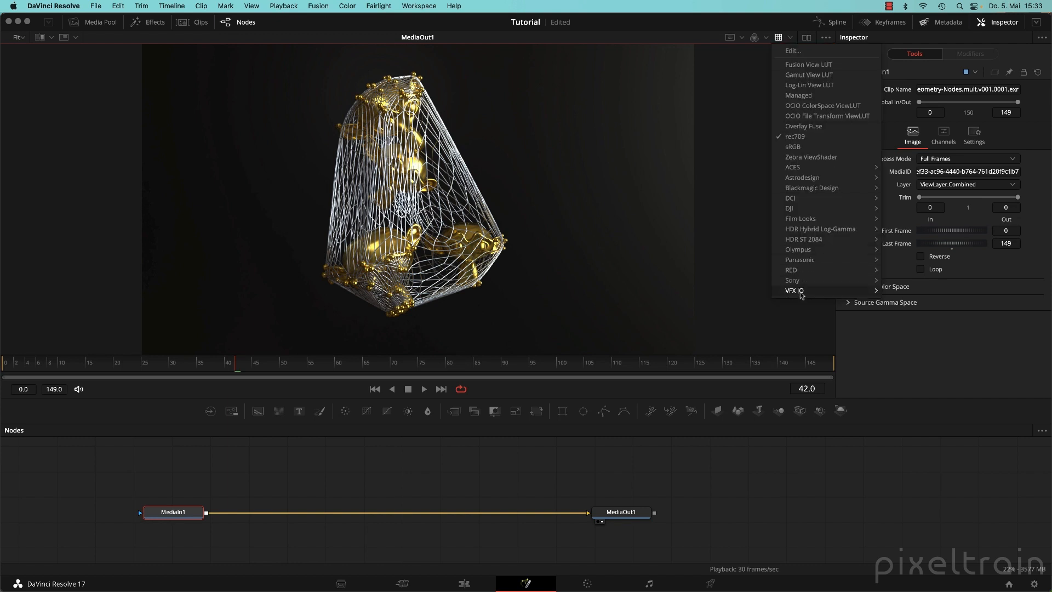
mouse_move(790, 293)
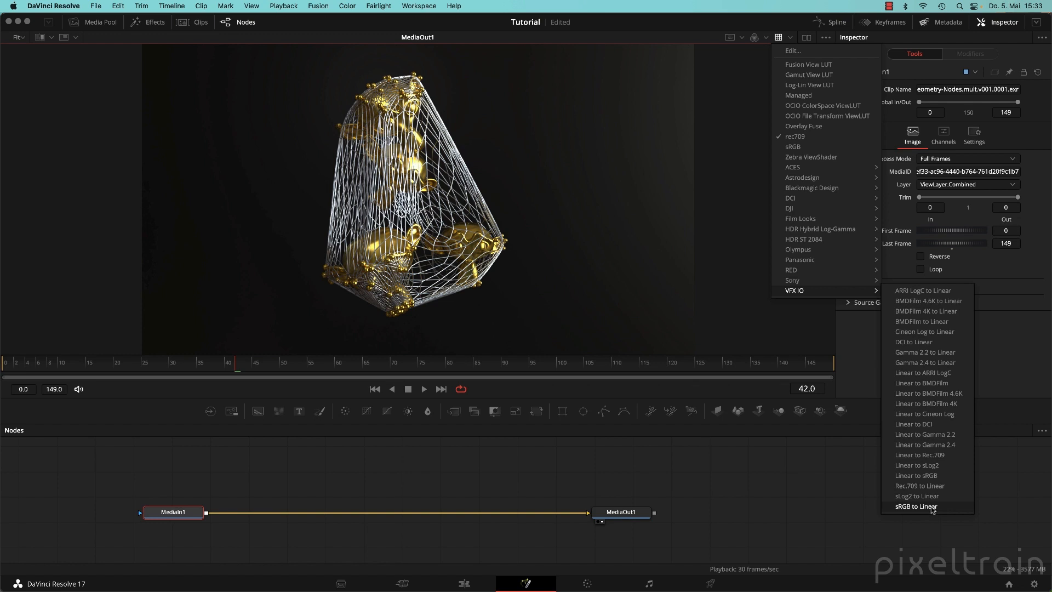
left_click(946, 455)
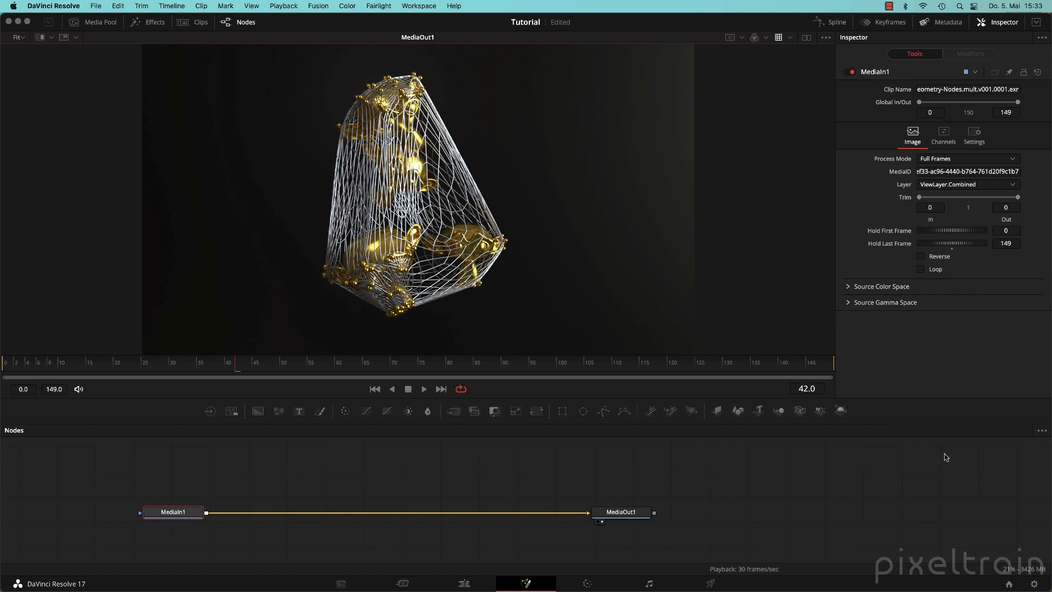
left_click(791, 39)
mouse_move(832, 291)
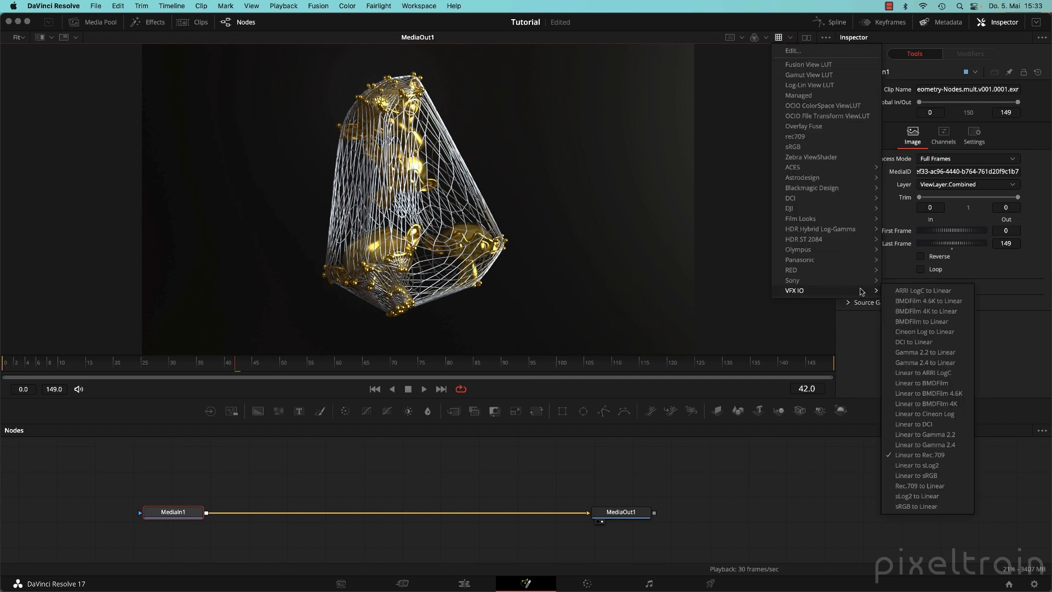
left_click(944, 461)
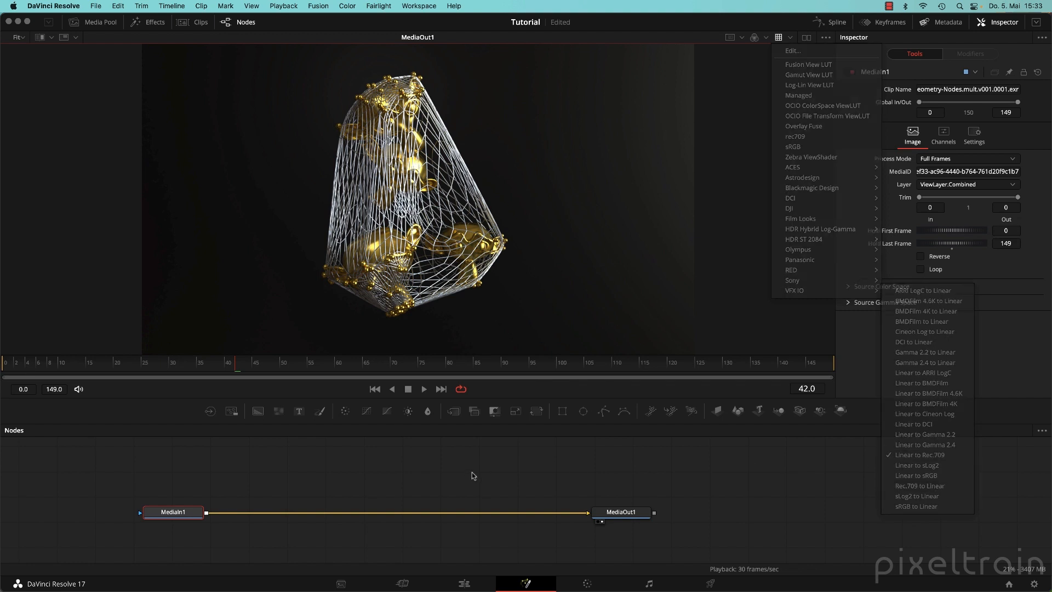
left_click(169, 514)
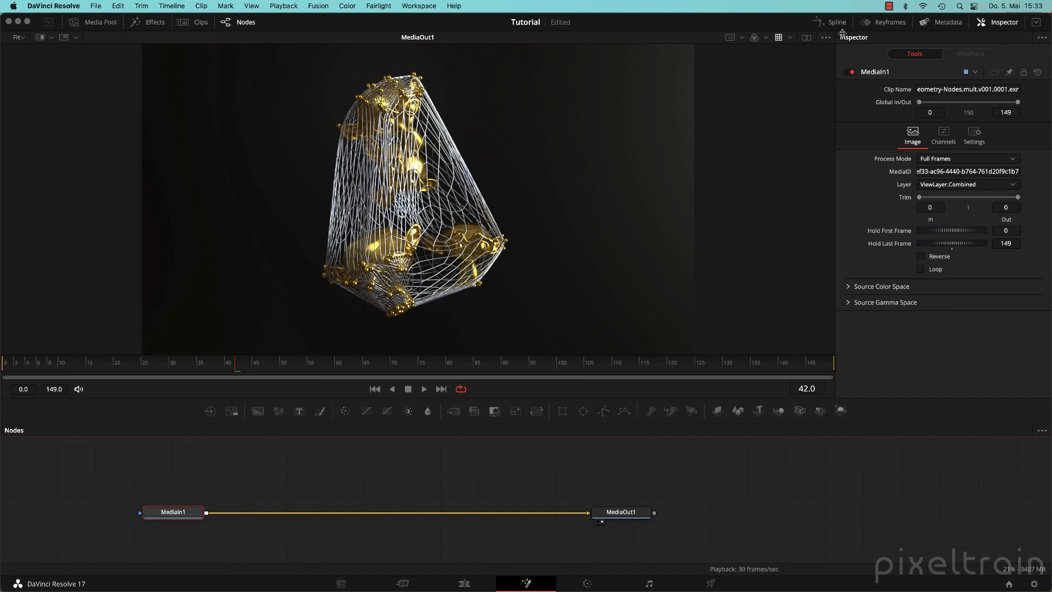
left_click(806, 37)
Show MediaIn1 in the left viewer, bring back a widened Media Pool, and select Geometry-Nodes.mult.v001.0001.exr.
left_click_drag(175, 522, 230, 263)
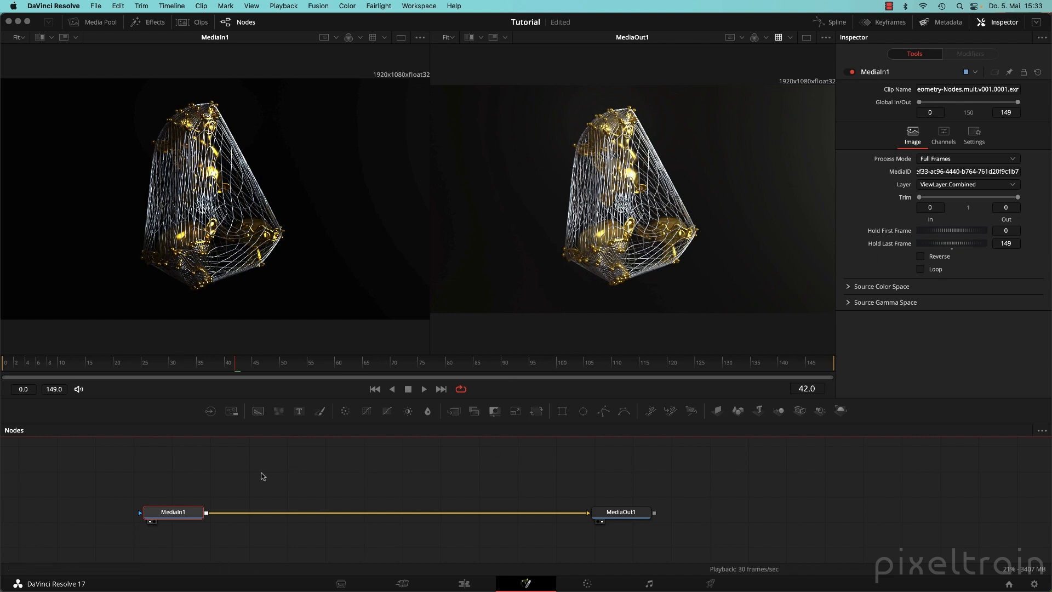
left_click_drag(262, 476, 321, 466)
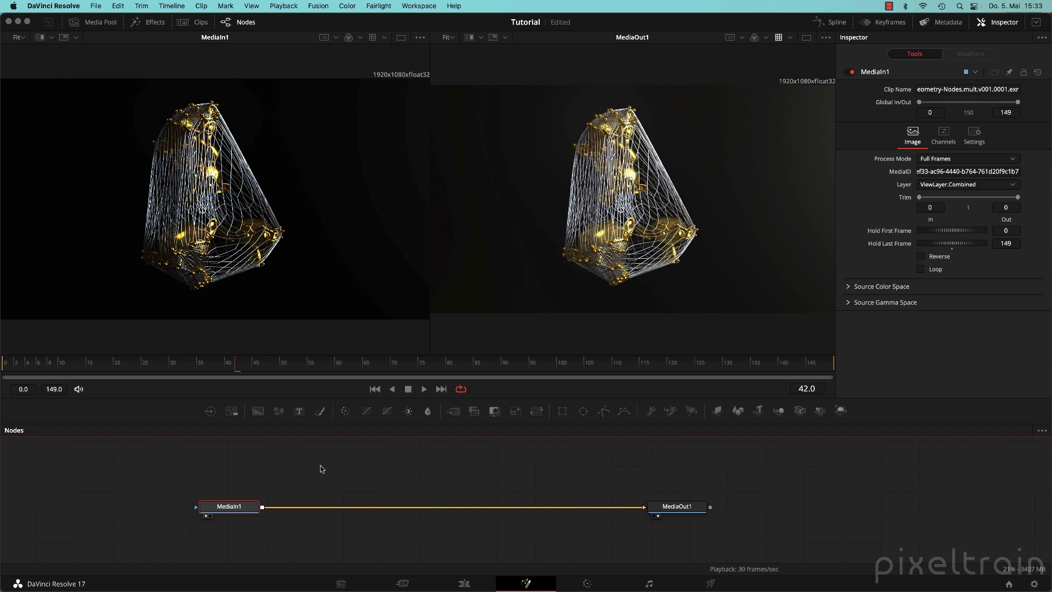
left_click(85, 23)
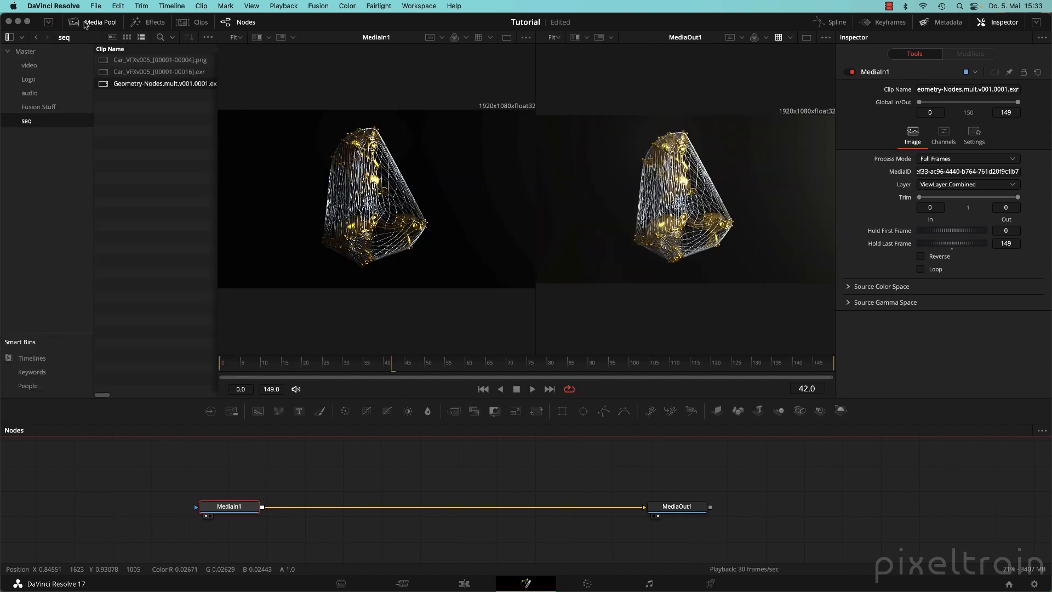
left_click_drag(218, 100, 283, 96)
left_click(198, 130)
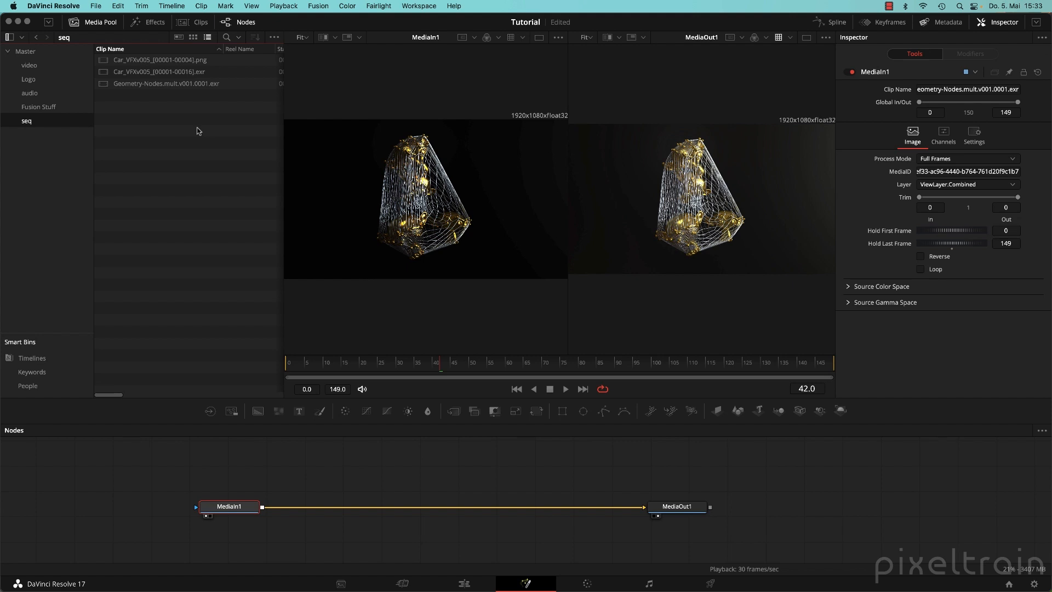
left_click(104, 87)
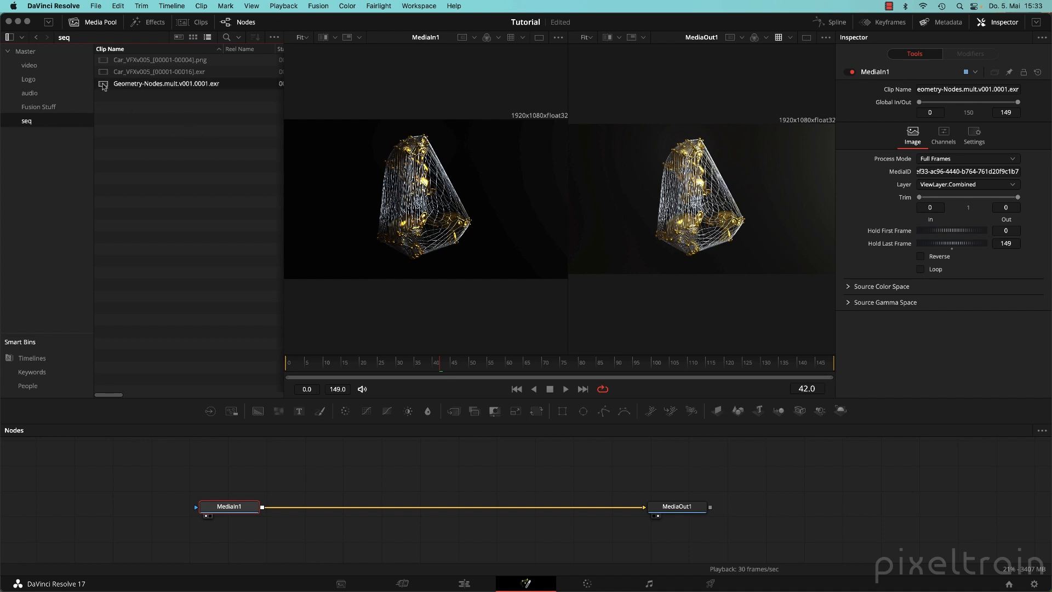
Apply a VFX IO conversion LUT to the Geometry-Nodes clip.
right_click(104, 86)
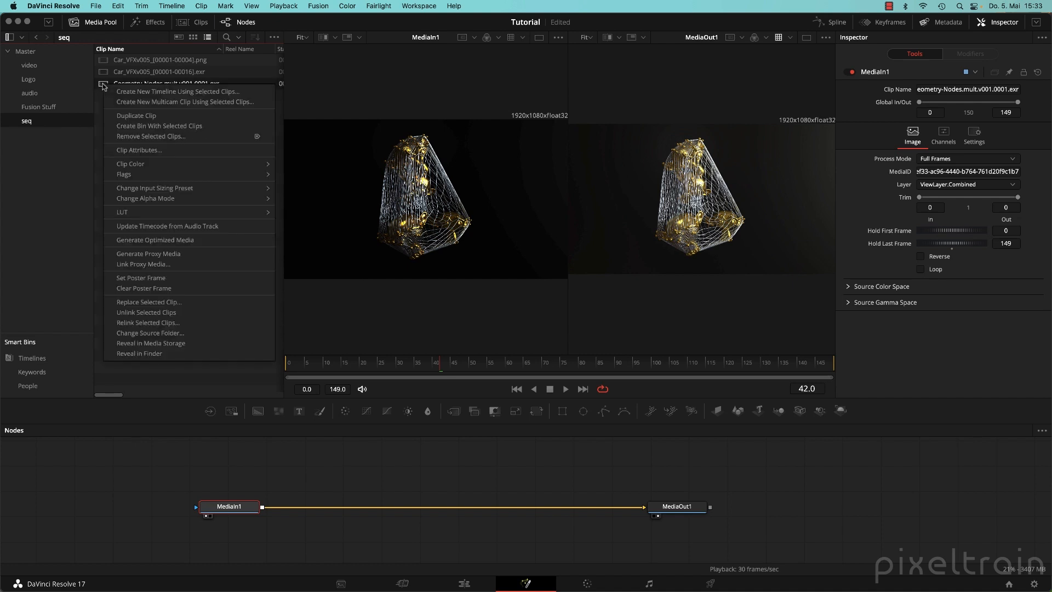
mouse_move(168, 216)
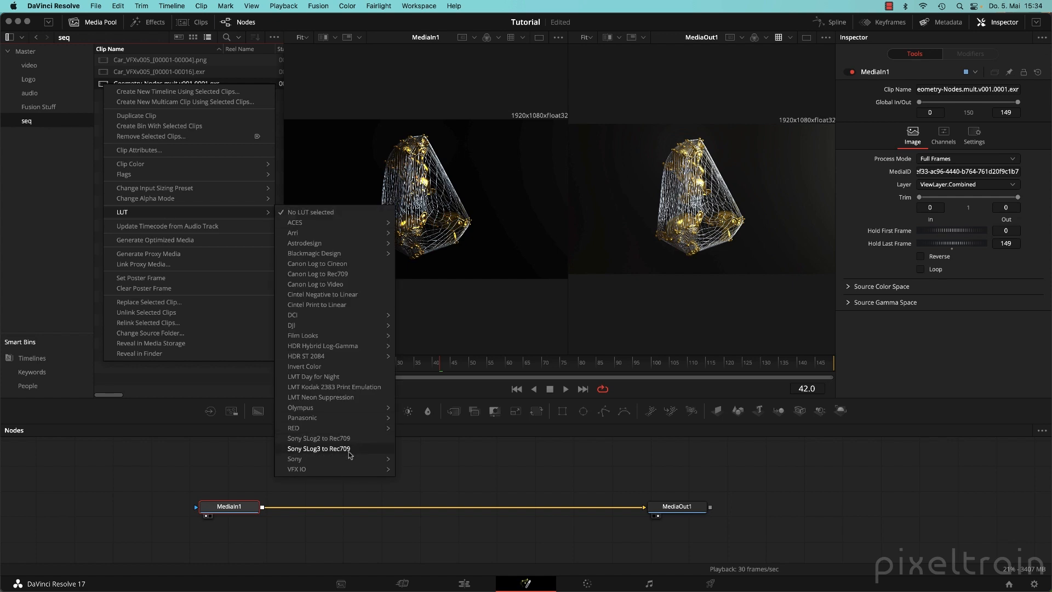
mouse_move(294, 474)
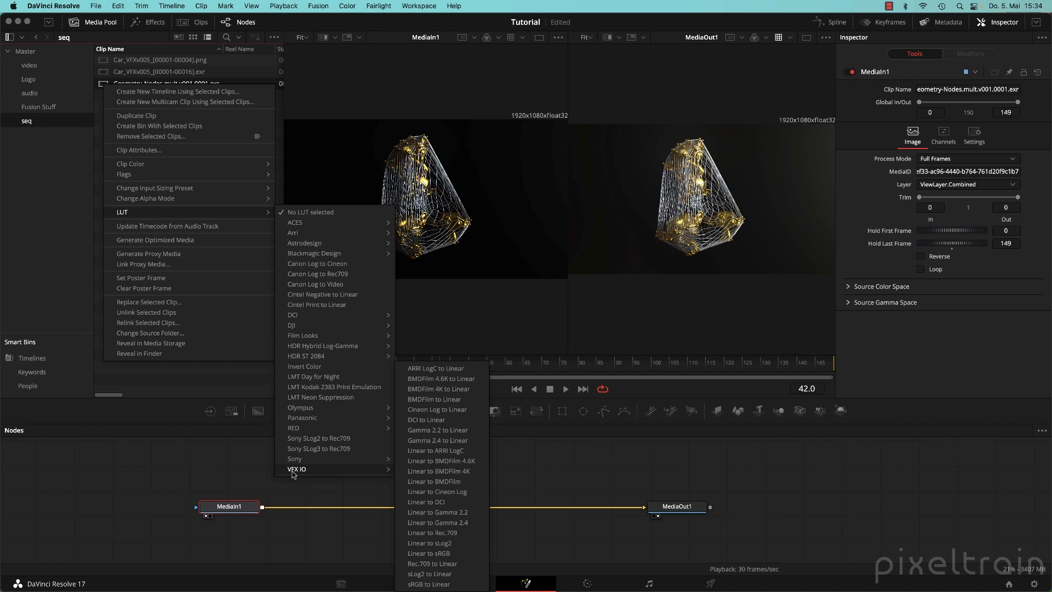
left_click(454, 539)
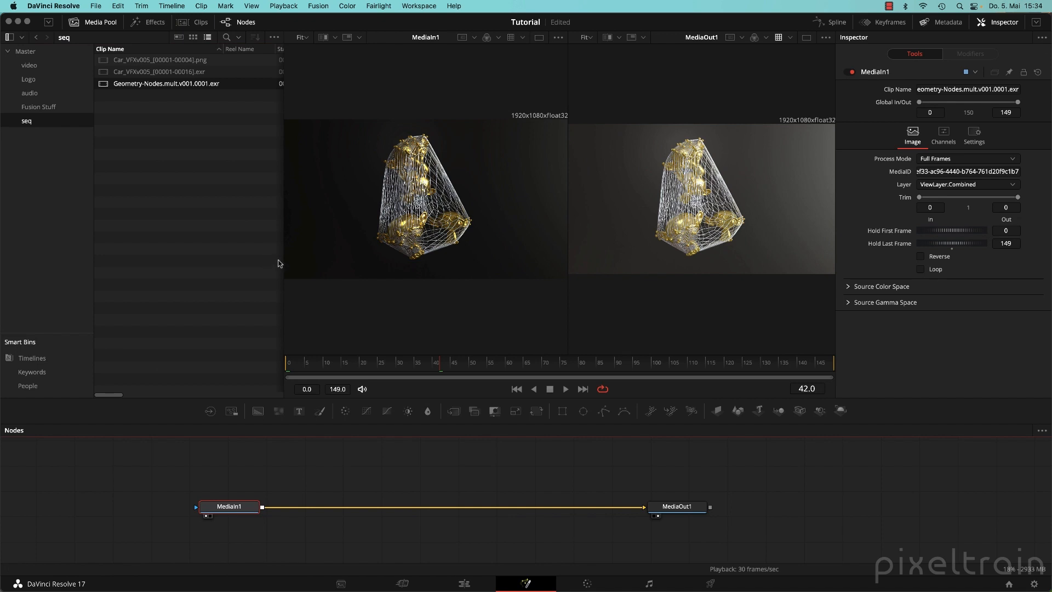
Turn off the MediaOut1 viewer LUT, resize the panels, and switch to a single MediaOut1 viewer.
left_click_drag(280, 264, 175, 263)
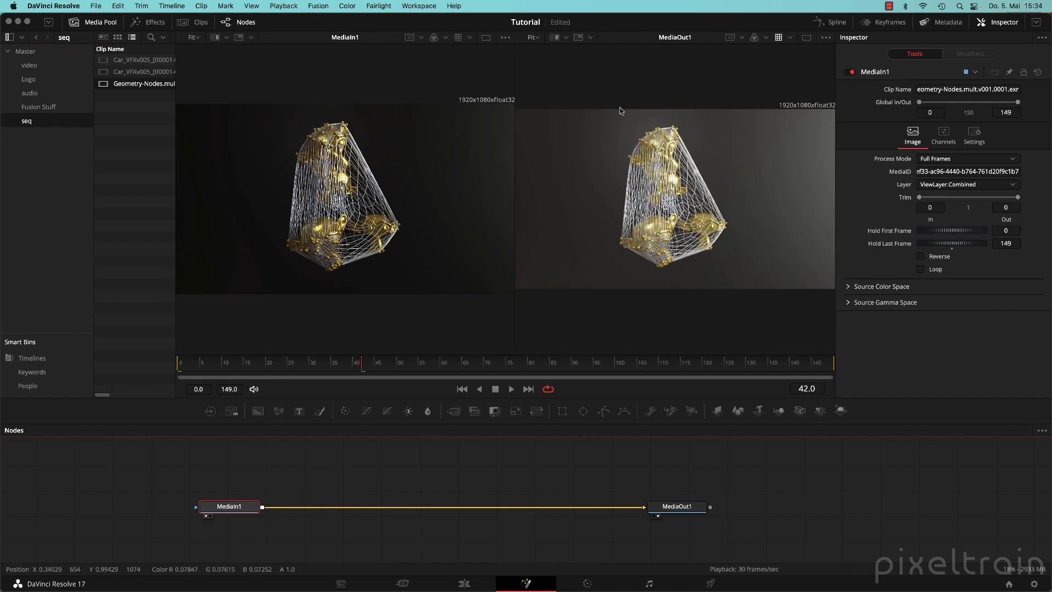
left_click(790, 37)
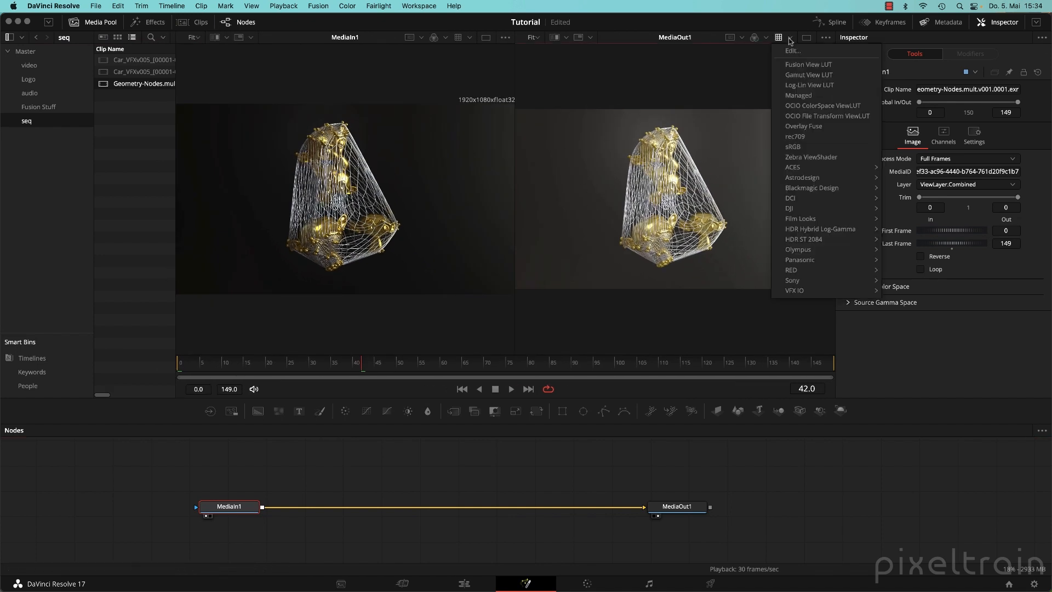
left_click(790, 41)
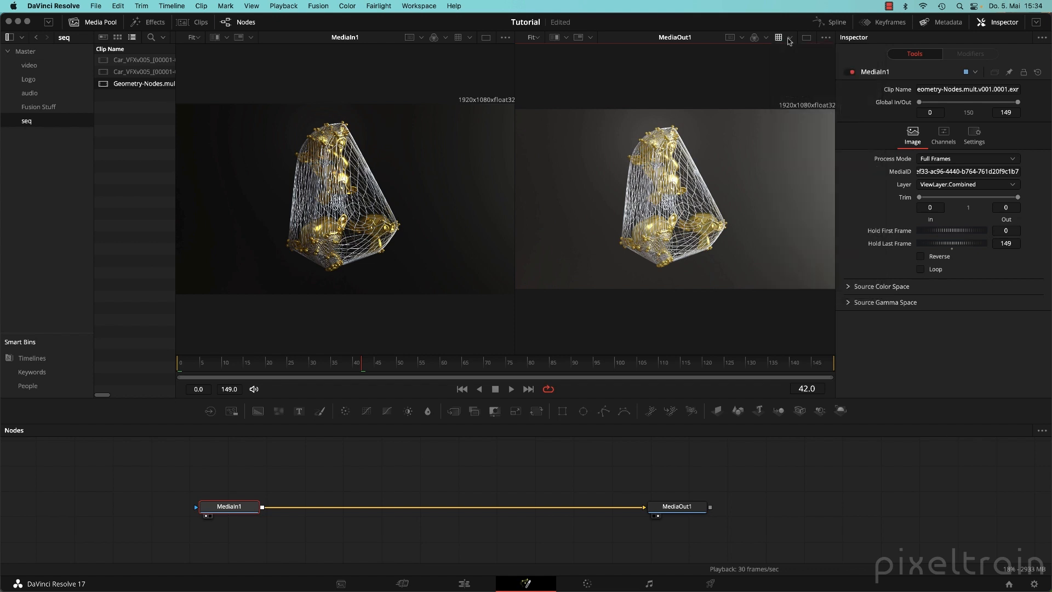
left_click(779, 39)
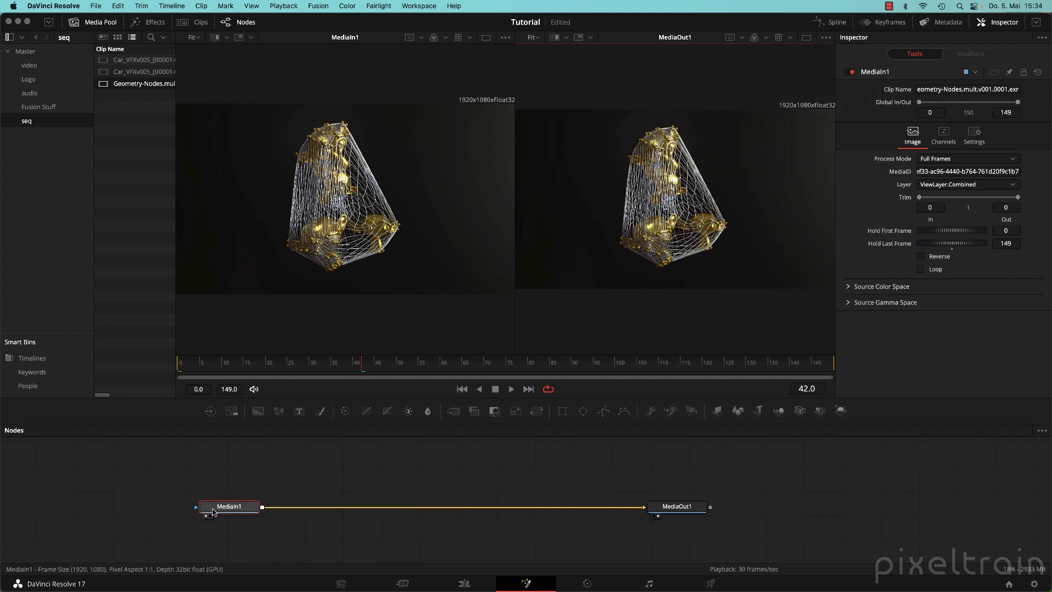
left_click_drag(238, 507, 268, 496)
left_click_drag(175, 90, 317, 90)
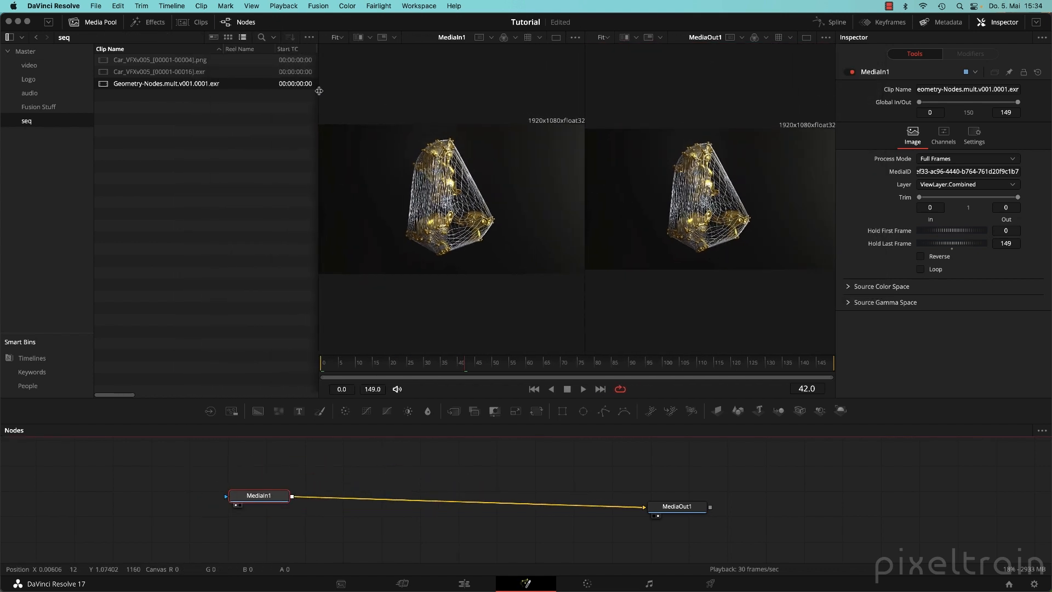
left_click(213, 170)
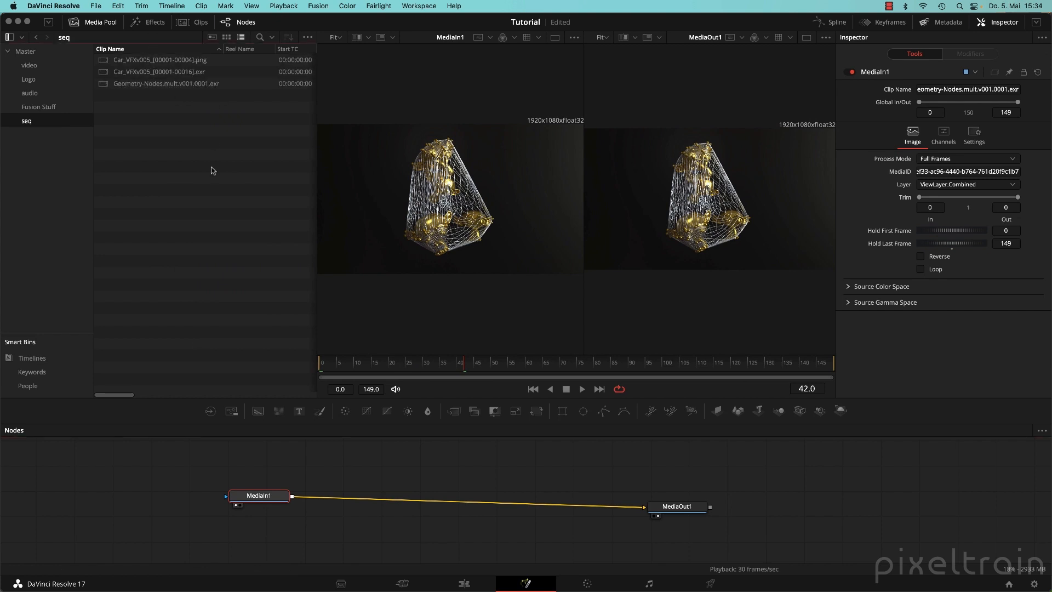
left_click_drag(830, 379, 830, 342)
left_click(806, 37)
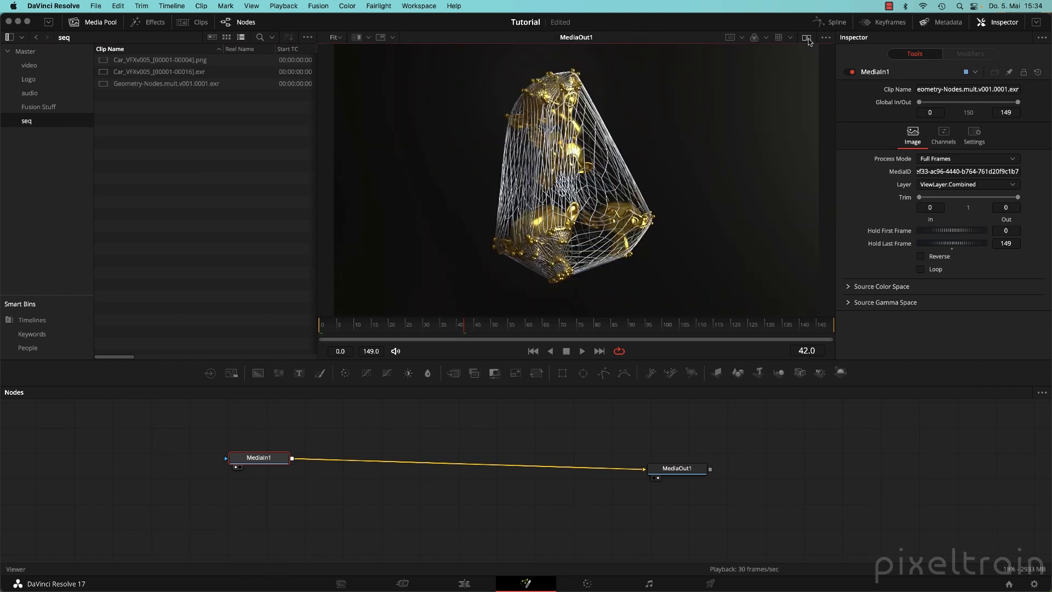
Level MediaOut1 with MediaIn1 and show MediaIn1's channels, with RGBA from ViewLayer.Combined.
left_click_drag(677, 468, 689, 458)
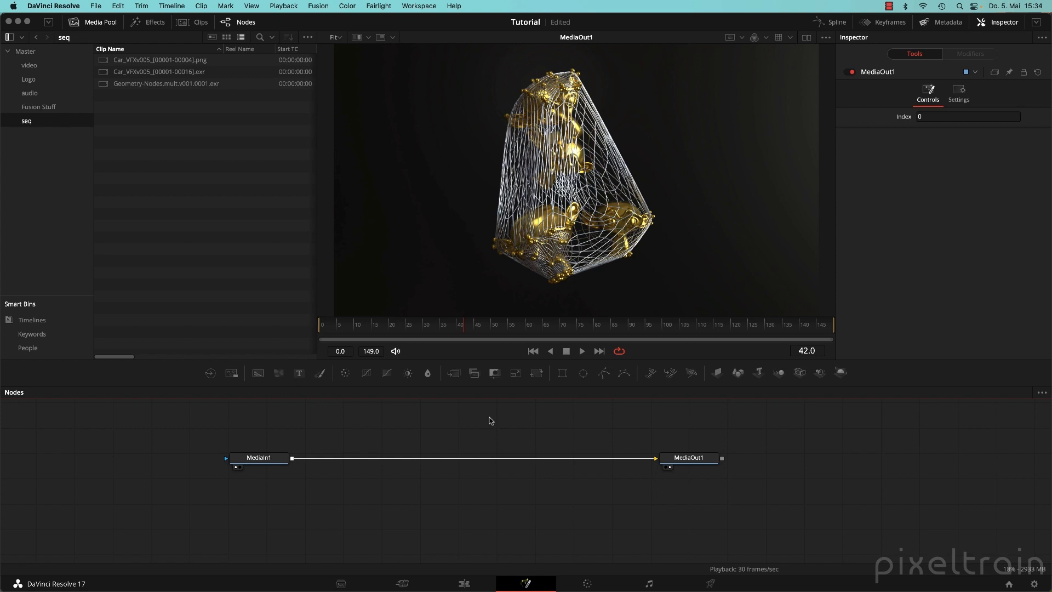
left_click_drag(267, 460, 207, 453)
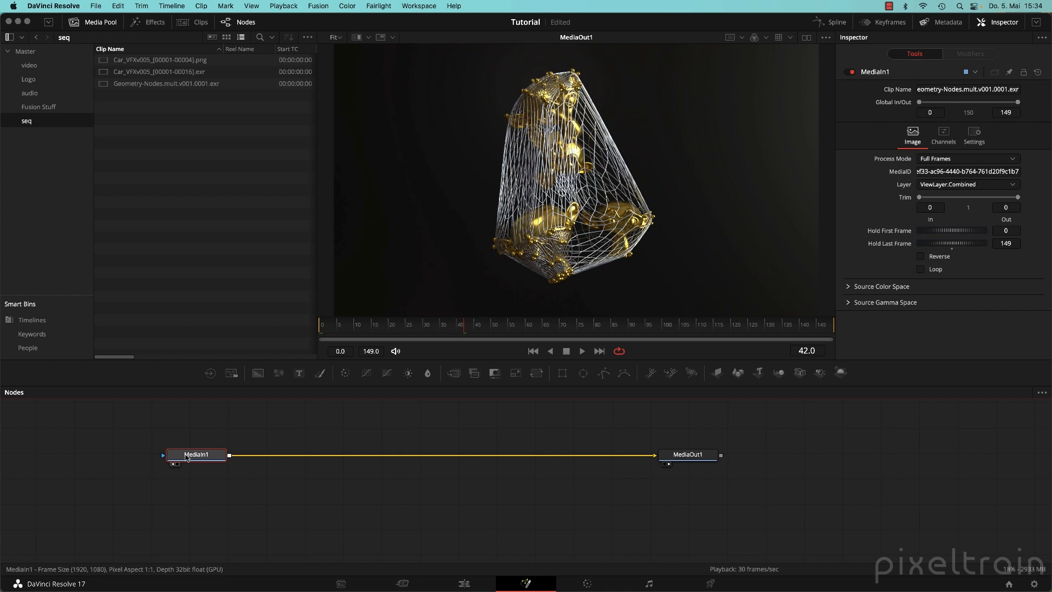
left_click(953, 144)
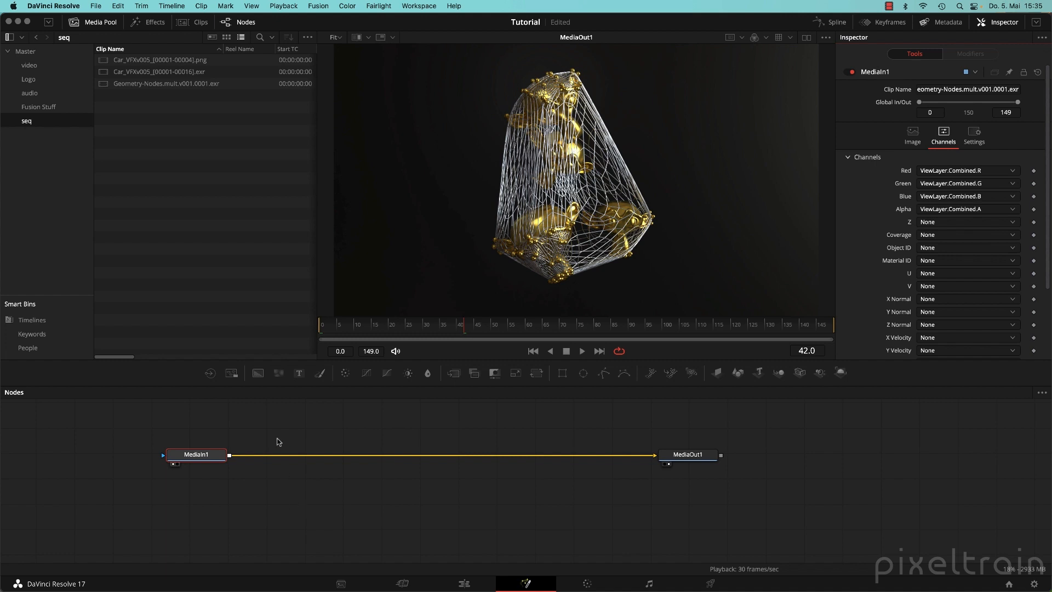
left_click_drag(277, 437, 300, 398)
right_click(236, 428)
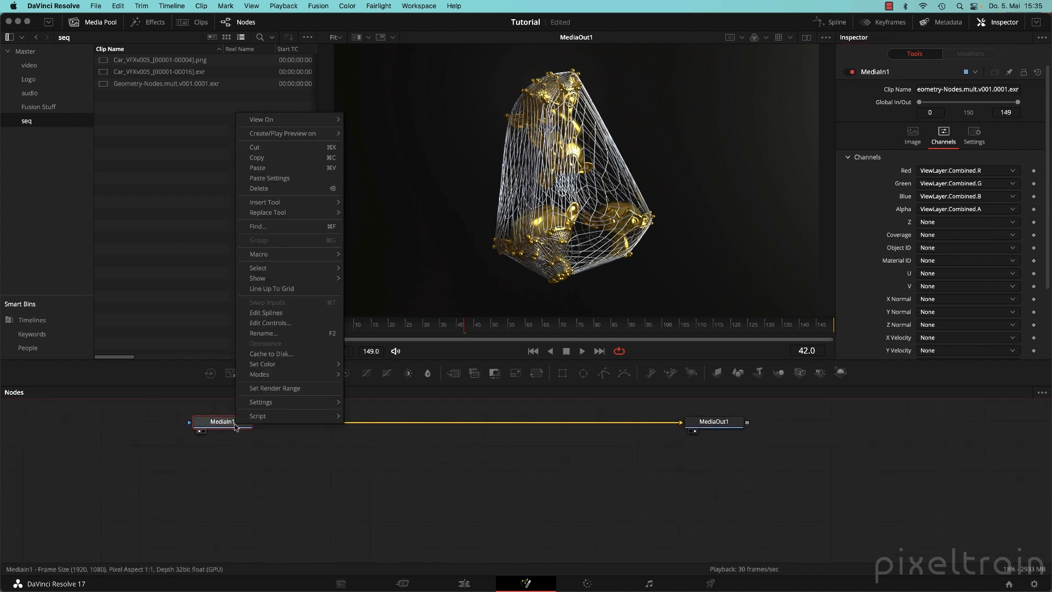
mouse_move(275, 419)
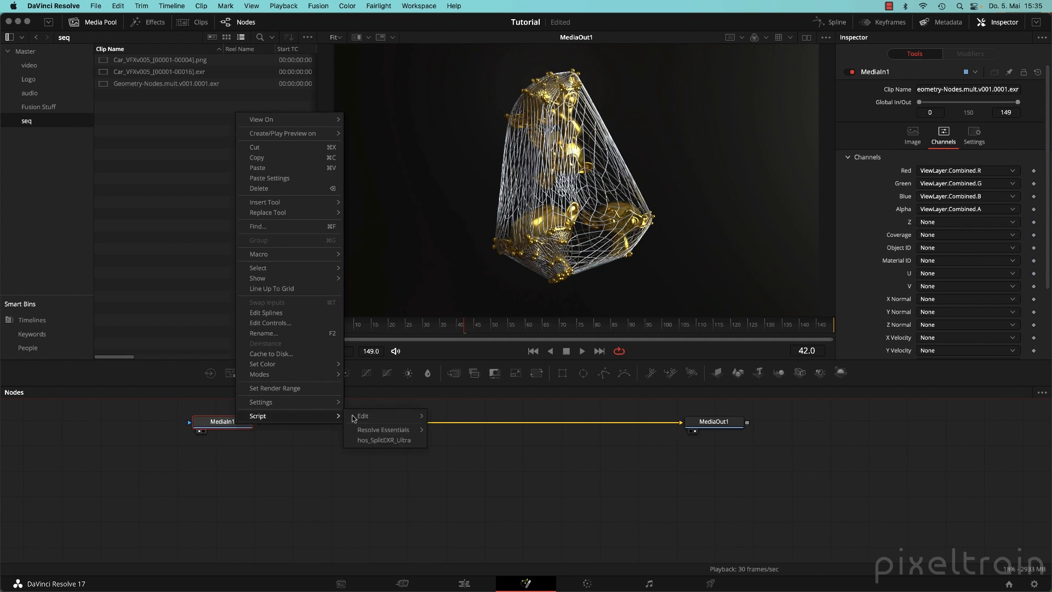
left_click(399, 442)
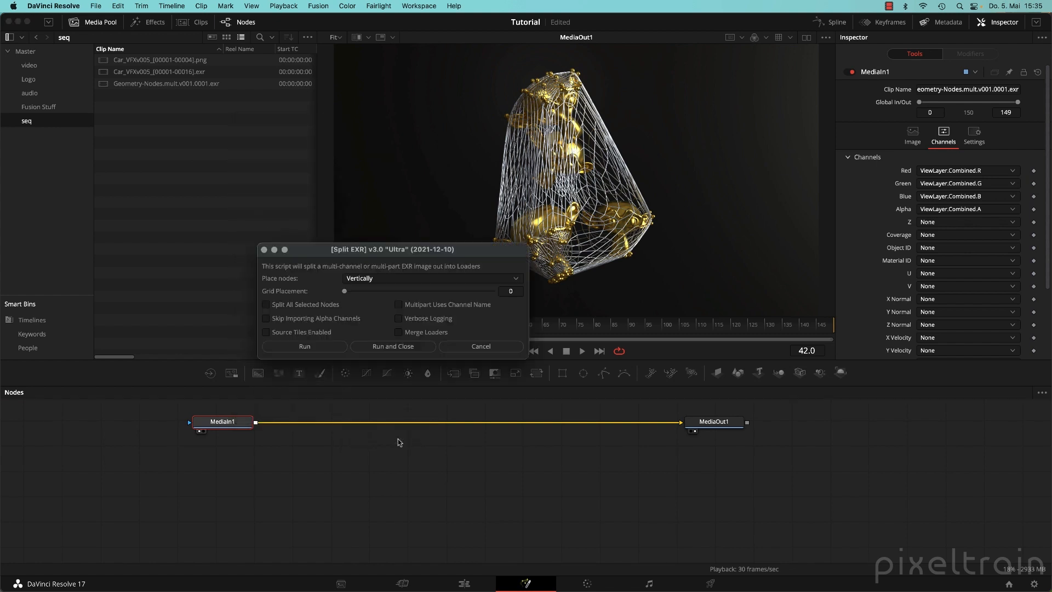
left_click(415, 347)
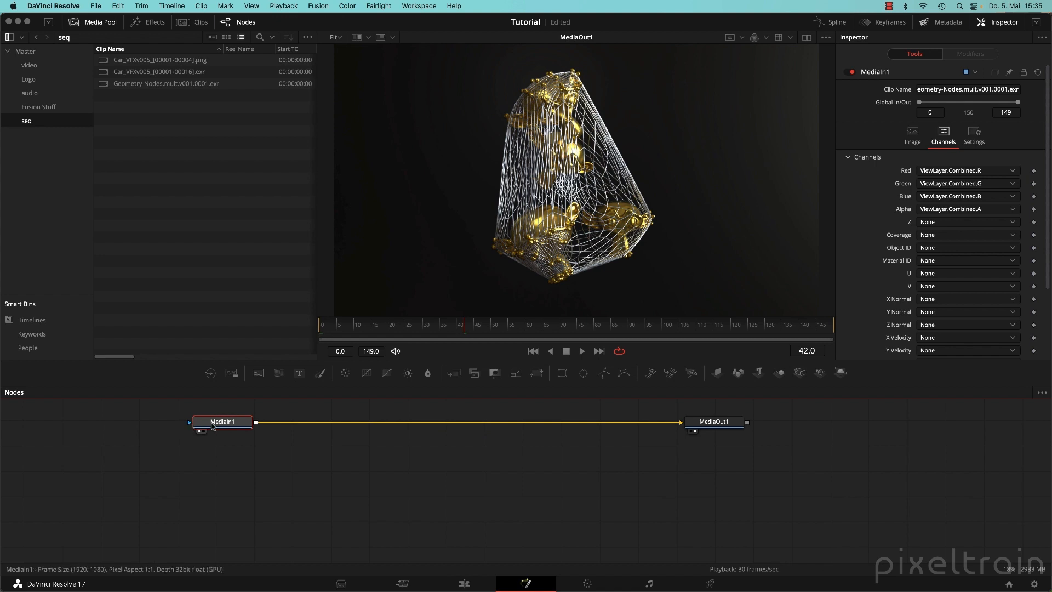
mouse_move(217, 426)
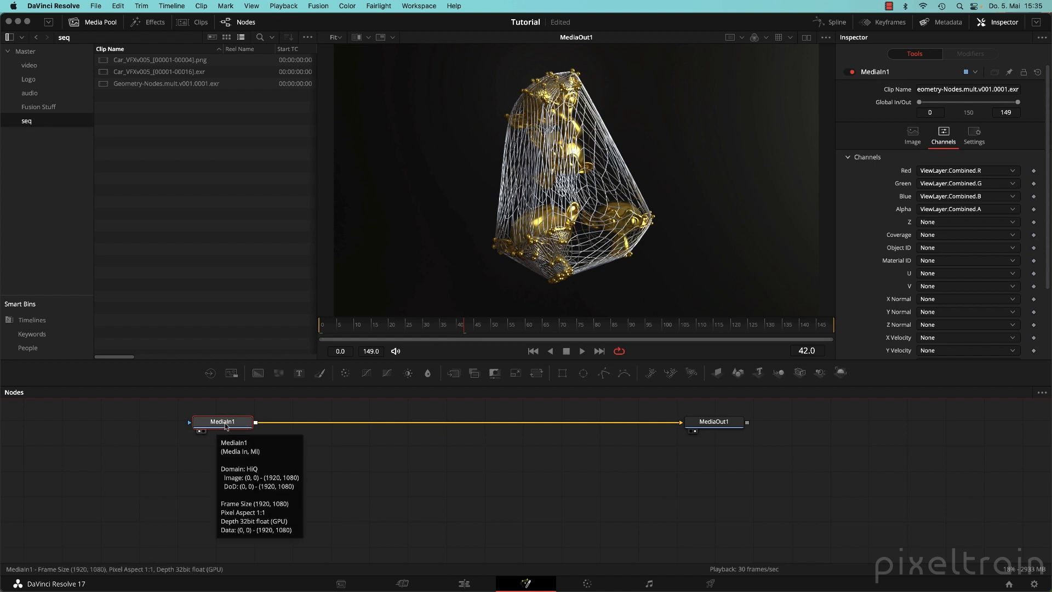
Paste a MediaIn1_1 copy below MediaIn1 and set its EXR layer to ViewLayer.AO.
mouse_move(227, 425)
left_mouse_down()
mouse_move(224, 449)
mouse_move(223, 426)
left_mouse_up()
key("ctrl+v")
left_click_drag(229, 495, 226, 475)
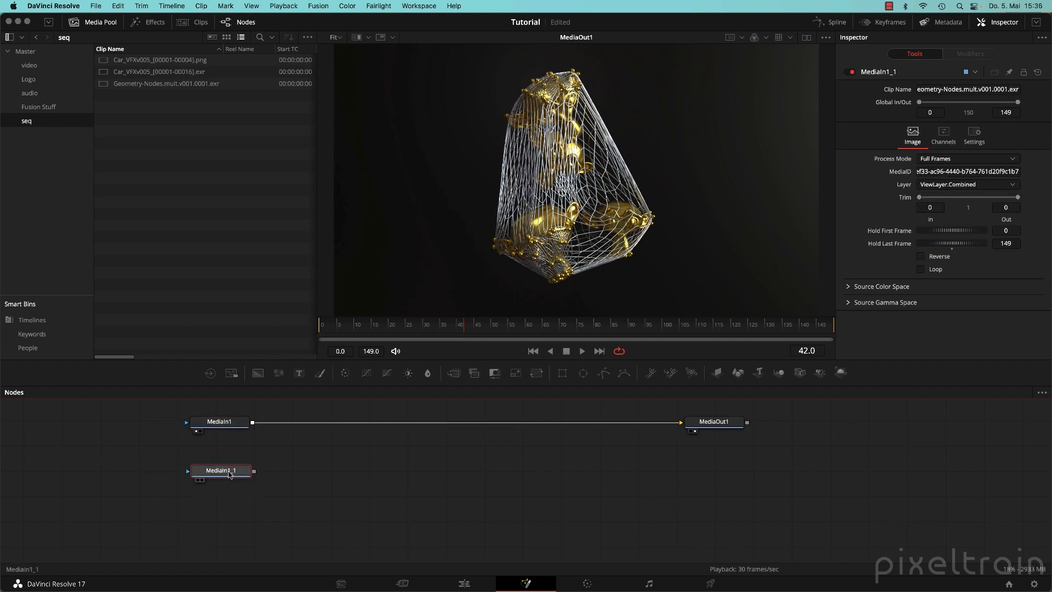
key("1")
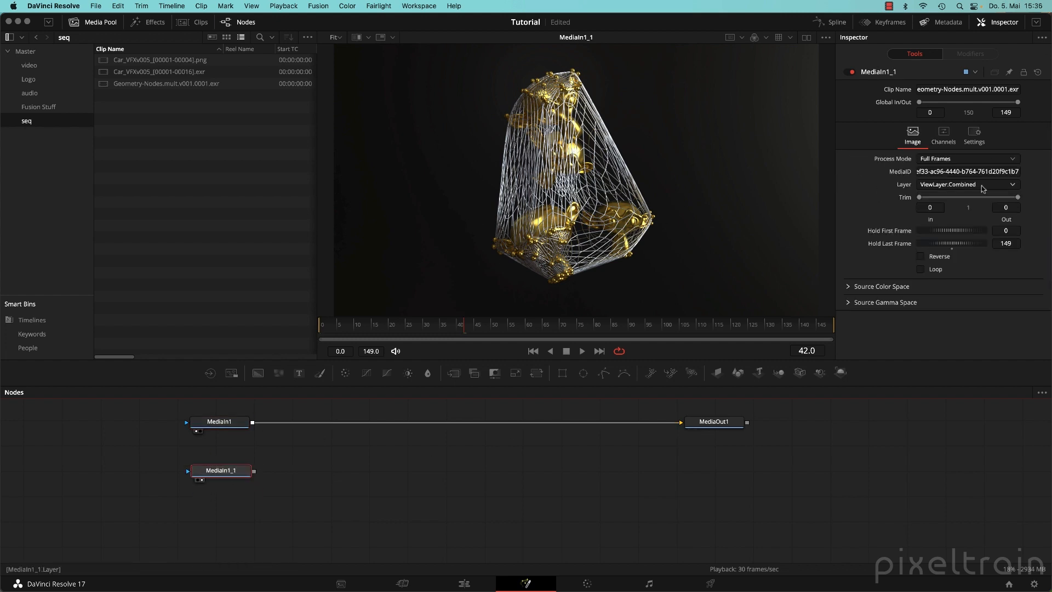
left_click(968, 185)
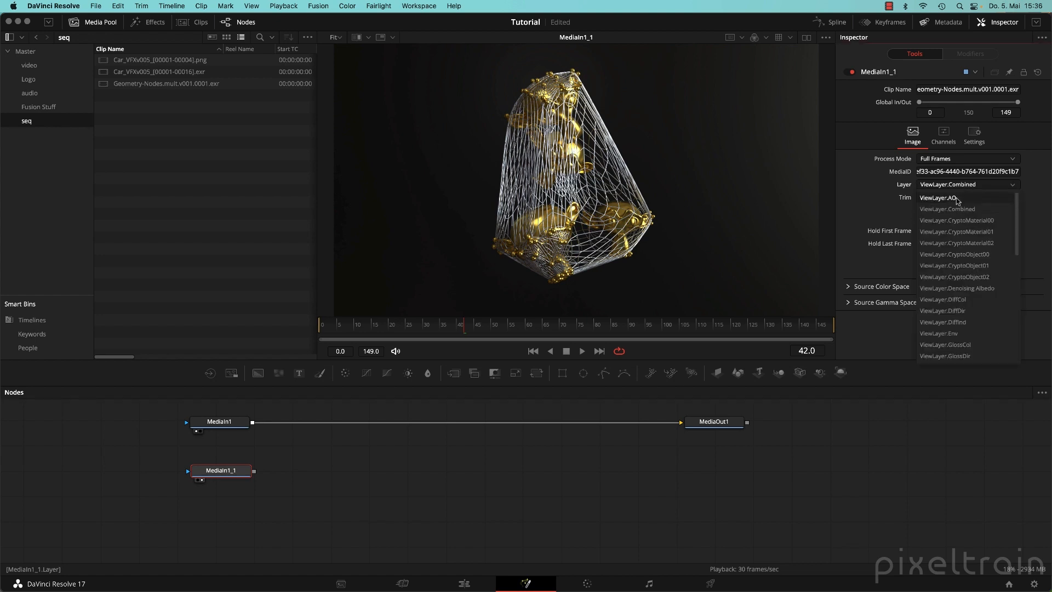
left_click(960, 198)
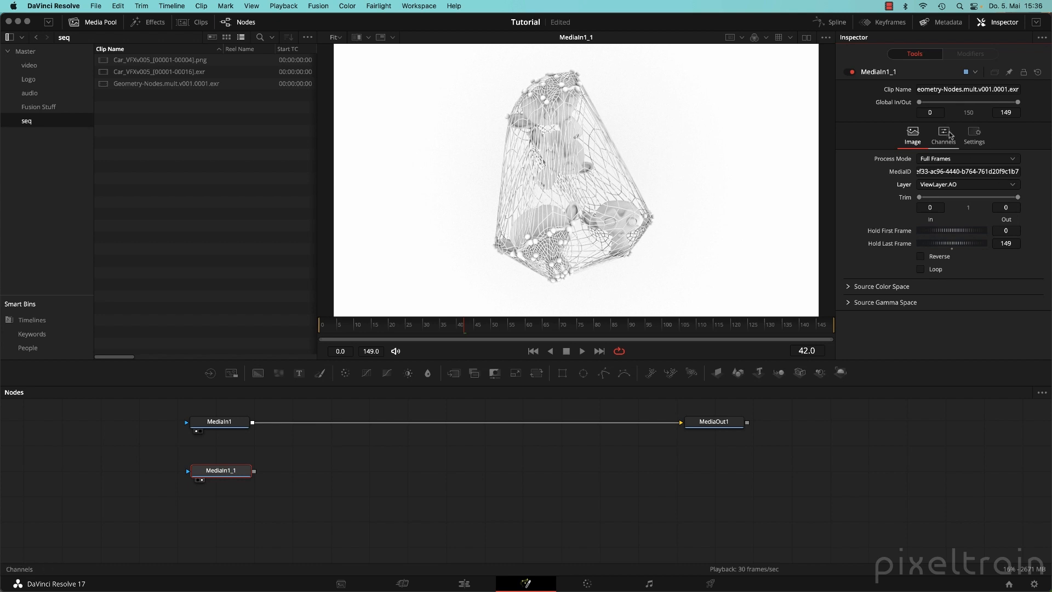
left_click(944, 134)
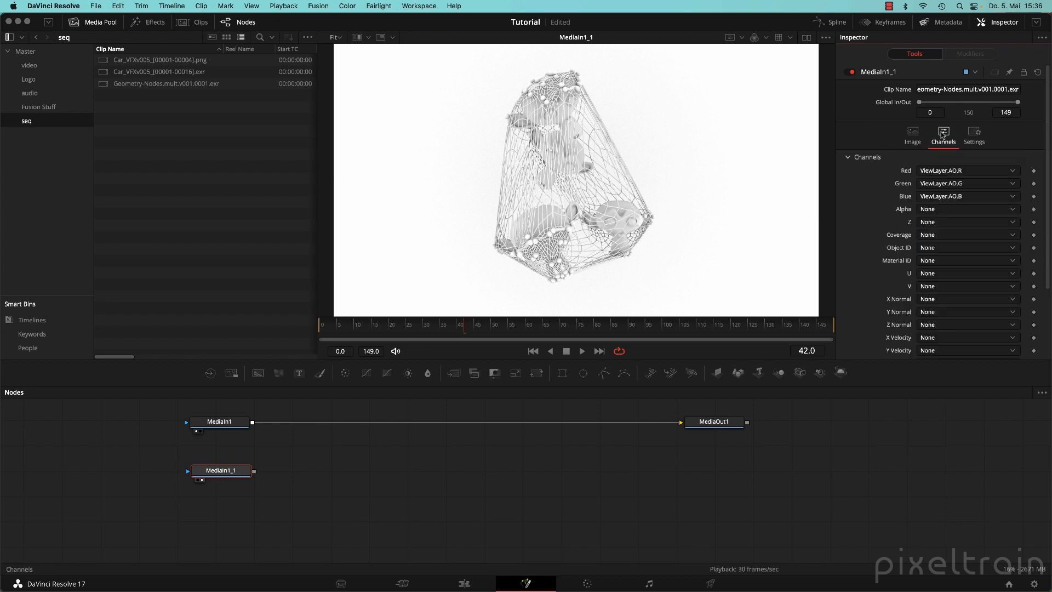
left_click(913, 135)
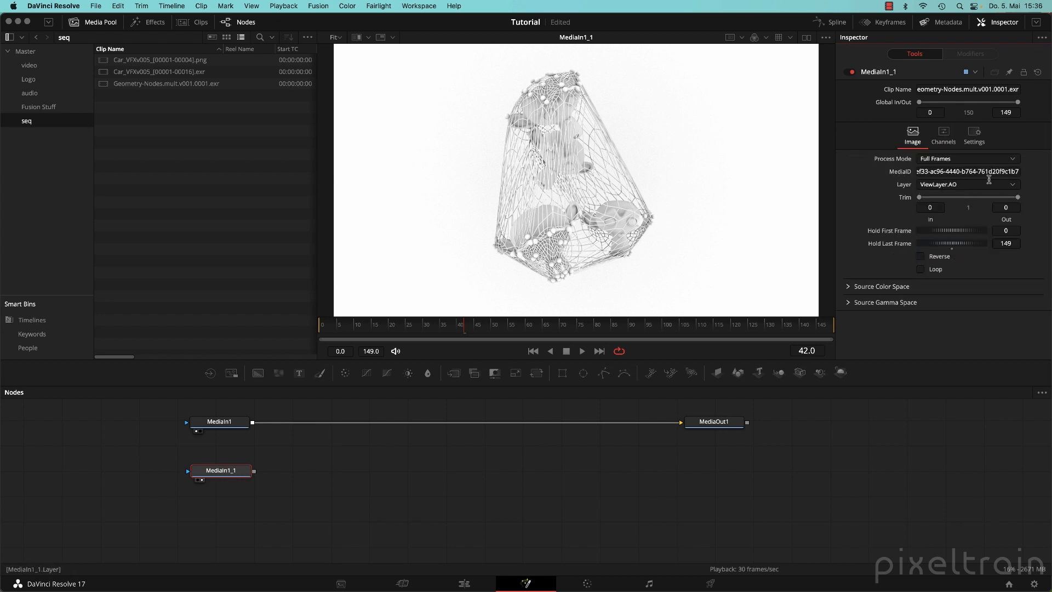
scroll(418, 521, "up", 3)
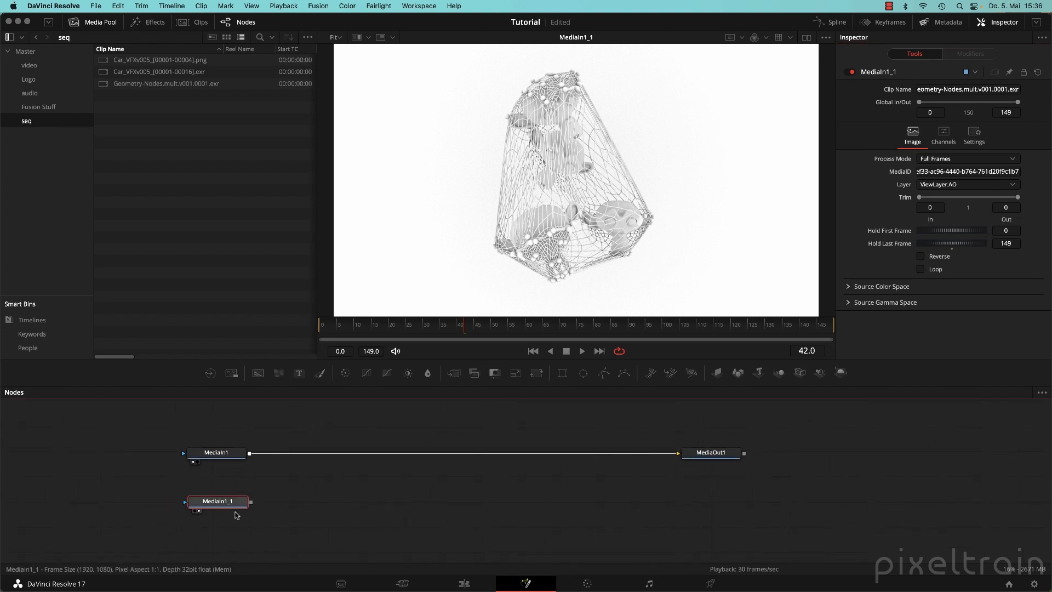
Rename the MediaIn1_1 node to Ao.
right_click(236, 507)
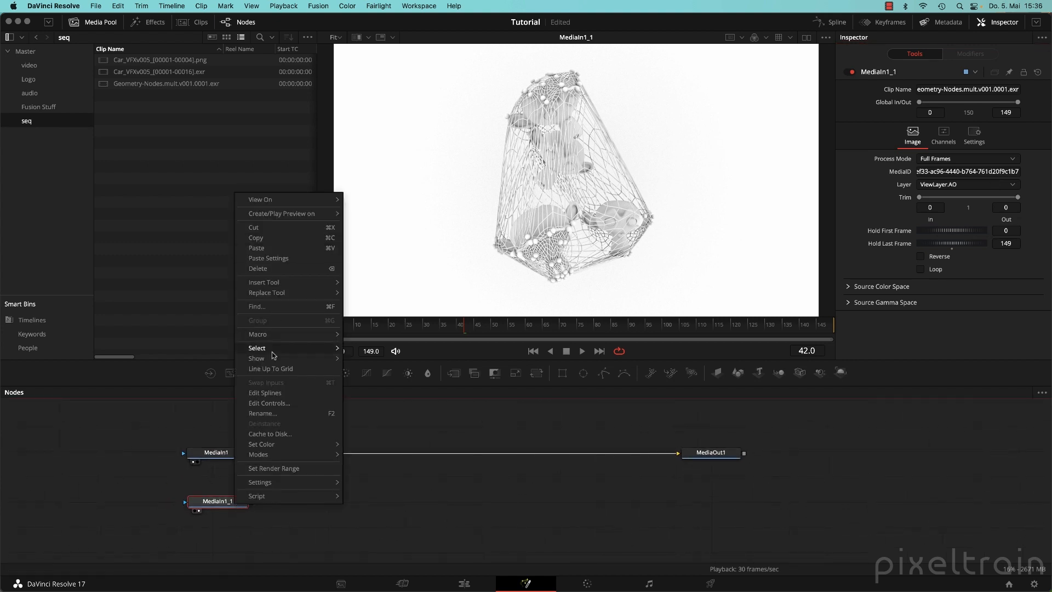
left_click(284, 413)
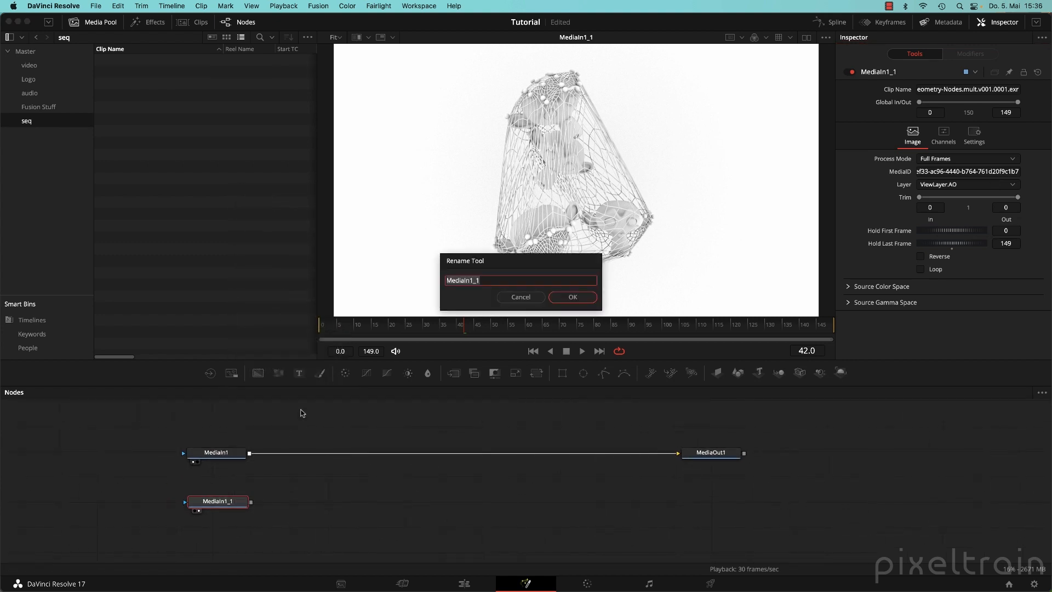
type("Ao")
key("Return")
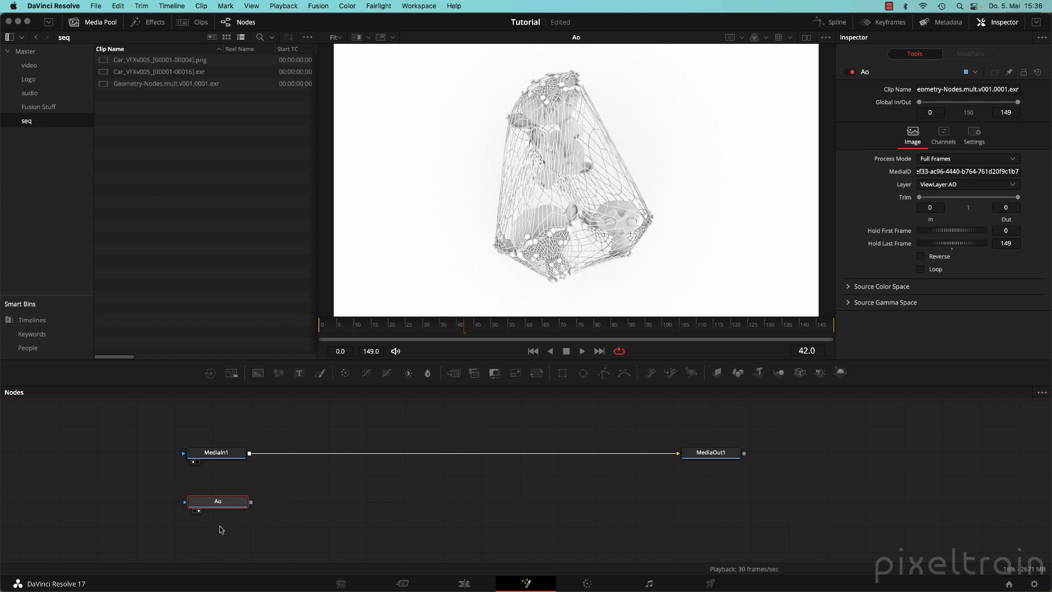
mouse_move(225, 504)
left_mouse_down()
mouse_move(234, 503)
mouse_move(226, 506)
left_mouse_up()
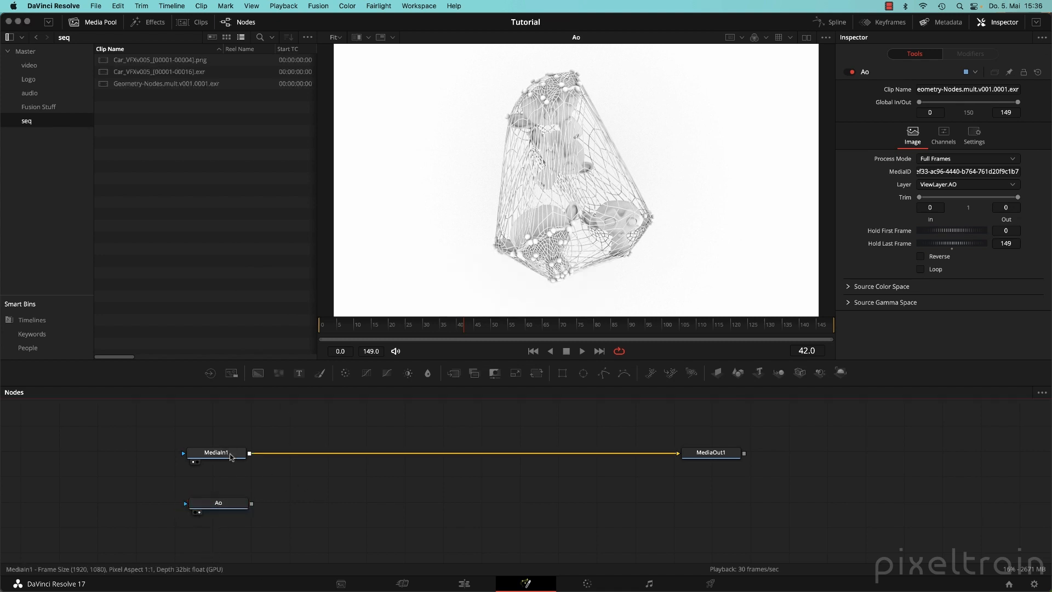
Rename the MediaIn1 node to Beauty.
left_click(198, 462)
left_click(222, 456)
right_click(222, 456)
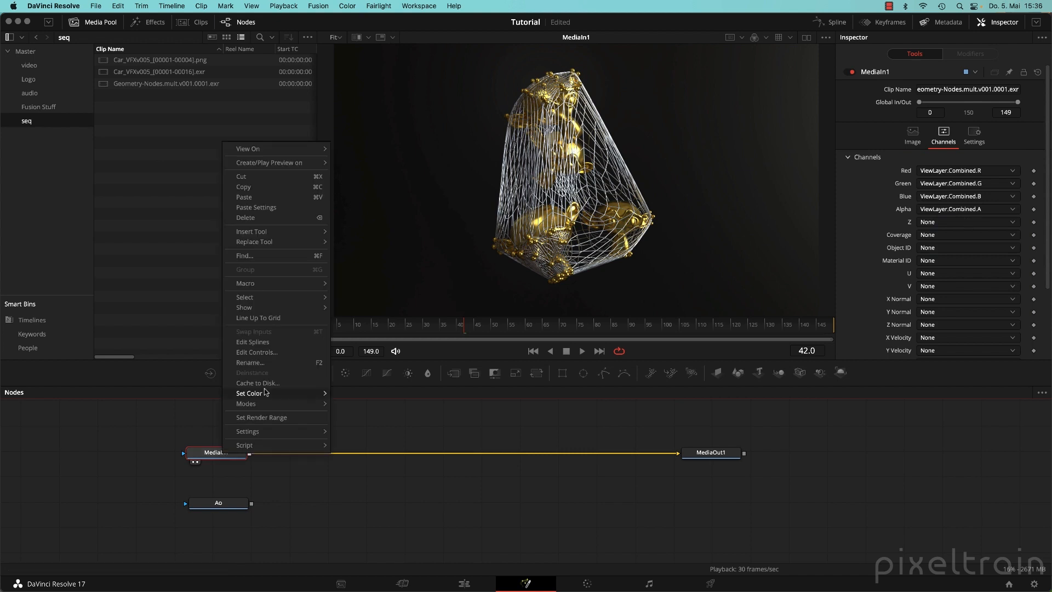
left_click(258, 351)
type("Beauty")
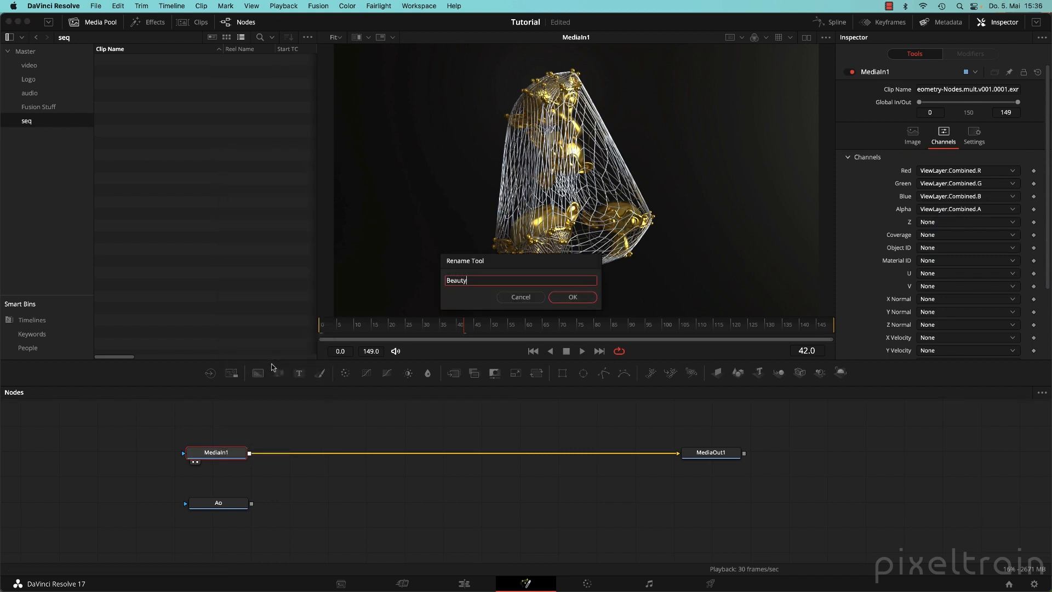
key("Return")
left_click(328, 513)
Select the Ao node and delete it from the graph.
left_click_drag(219, 502, 219, 492)
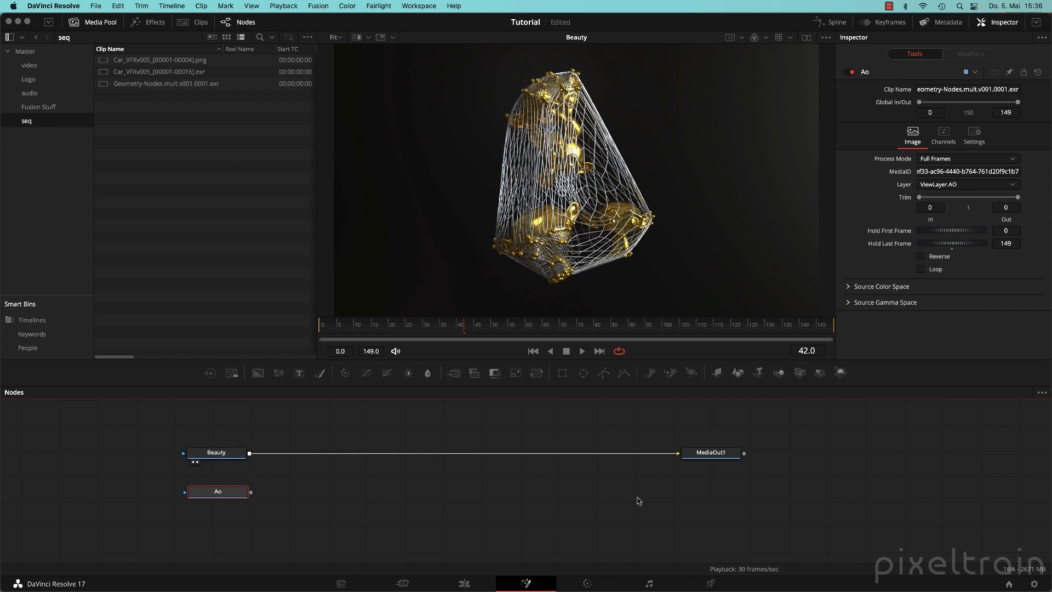
left_click(217, 508)
left_click_drag(146, 484, 323, 523)
key("Delete")
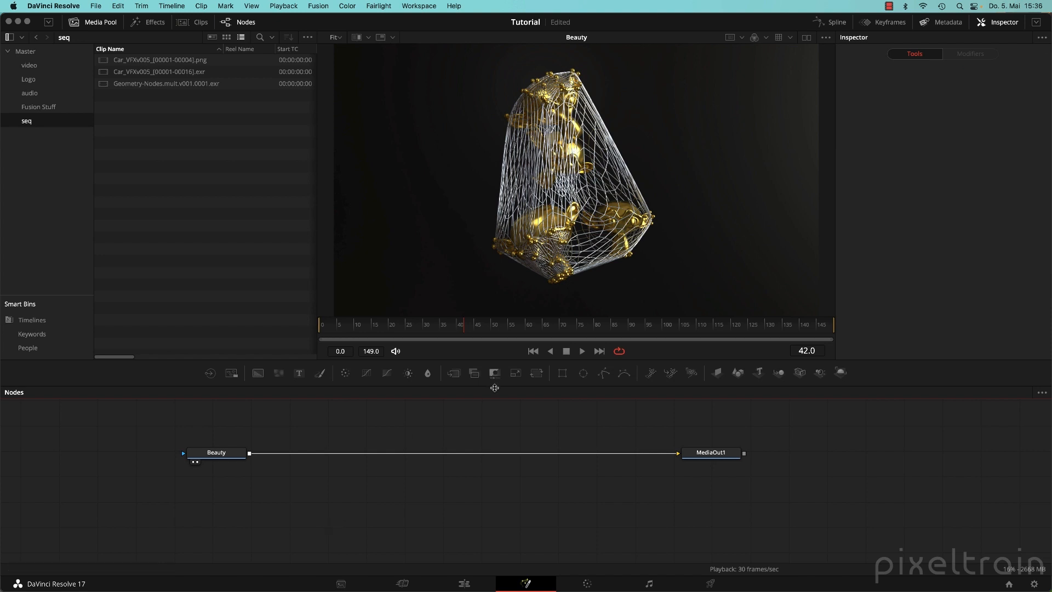
Add a Loader node reading Geometry-Nodes.mult.v001.0001.exr.
left_click_drag(495, 386, 513, 307)
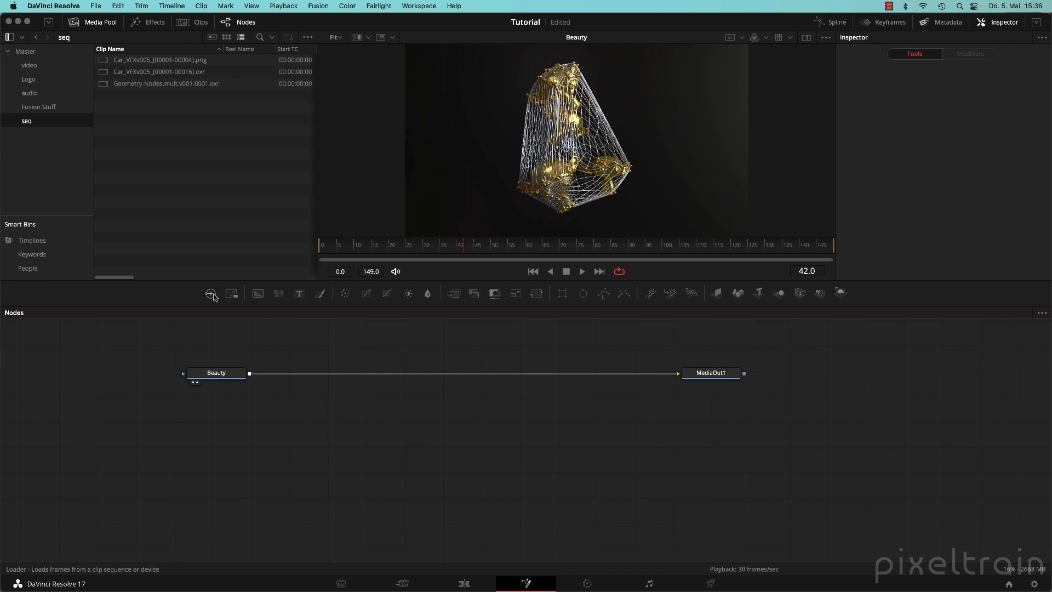
key("shift+space")
type("load")
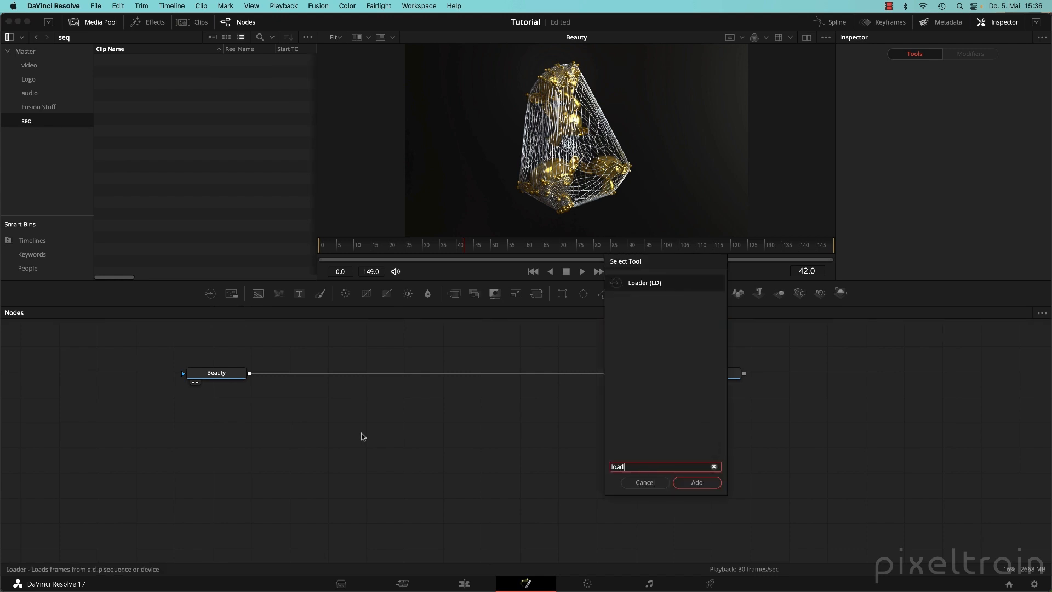
key("Escape")
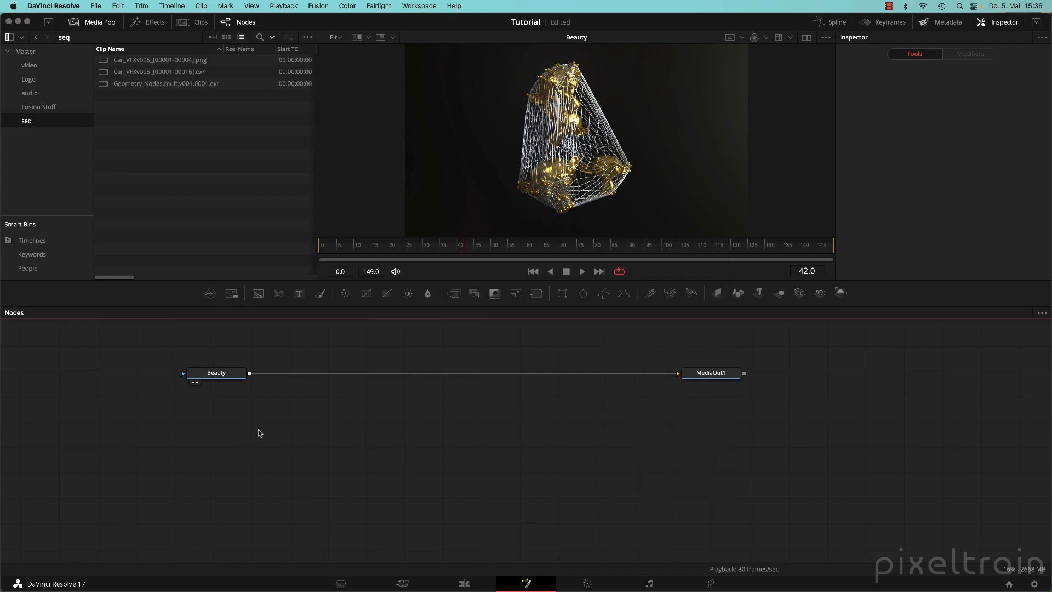
left_click(210, 294)
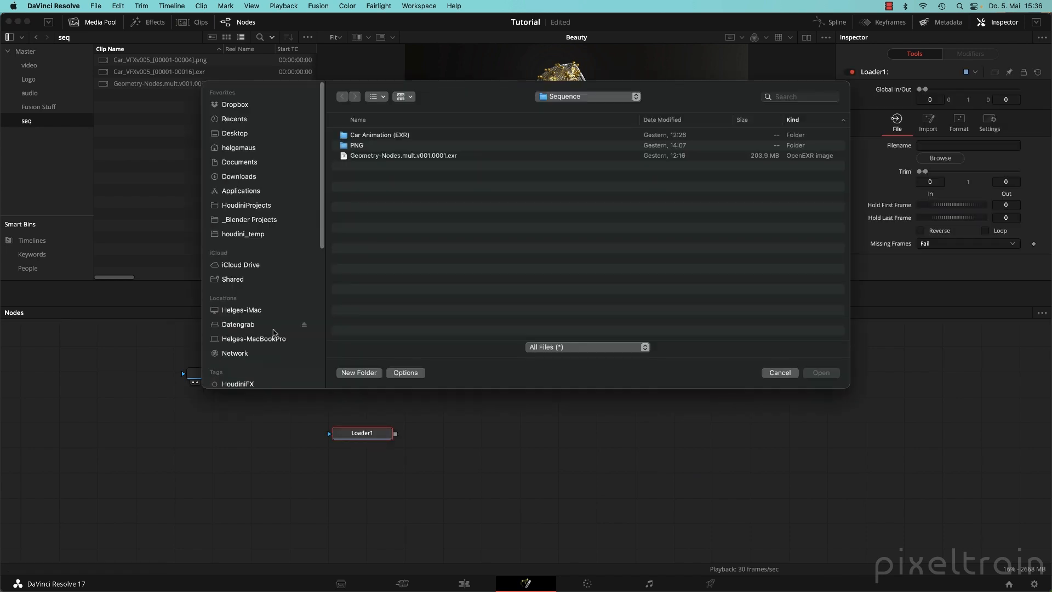
left_click(390, 156)
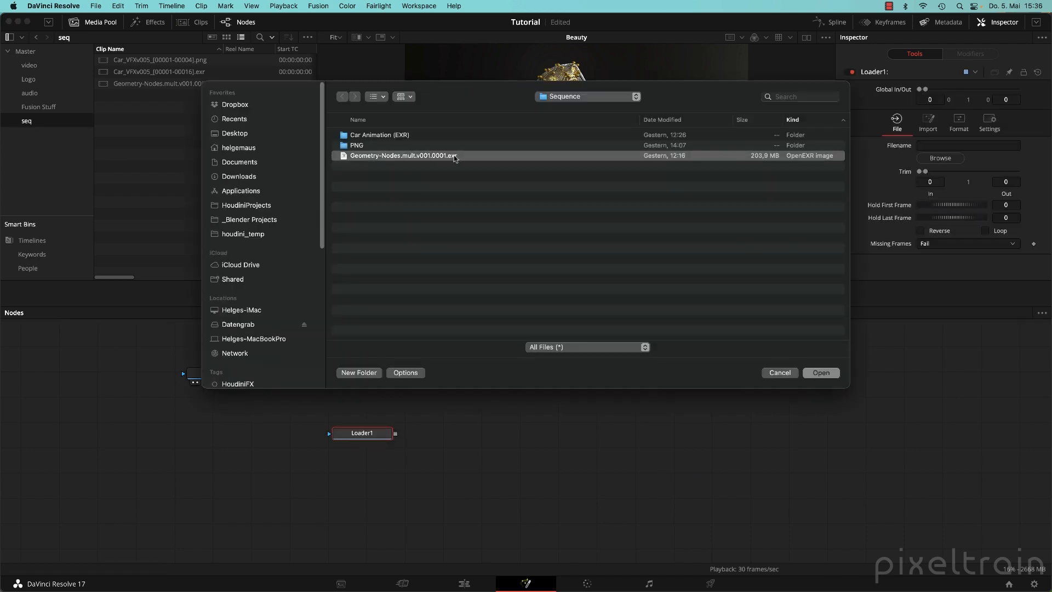
left_click(818, 375)
Show Loader1's image in the viewer and place the node below Beauty.
left_click(493, 469)
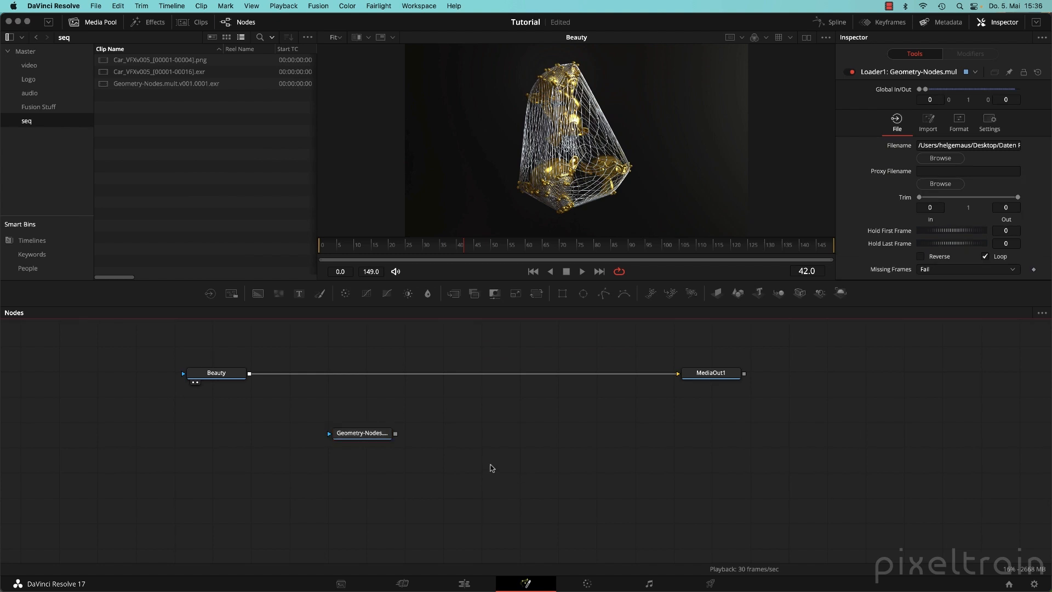
left_click_drag(359, 434, 683, 102)
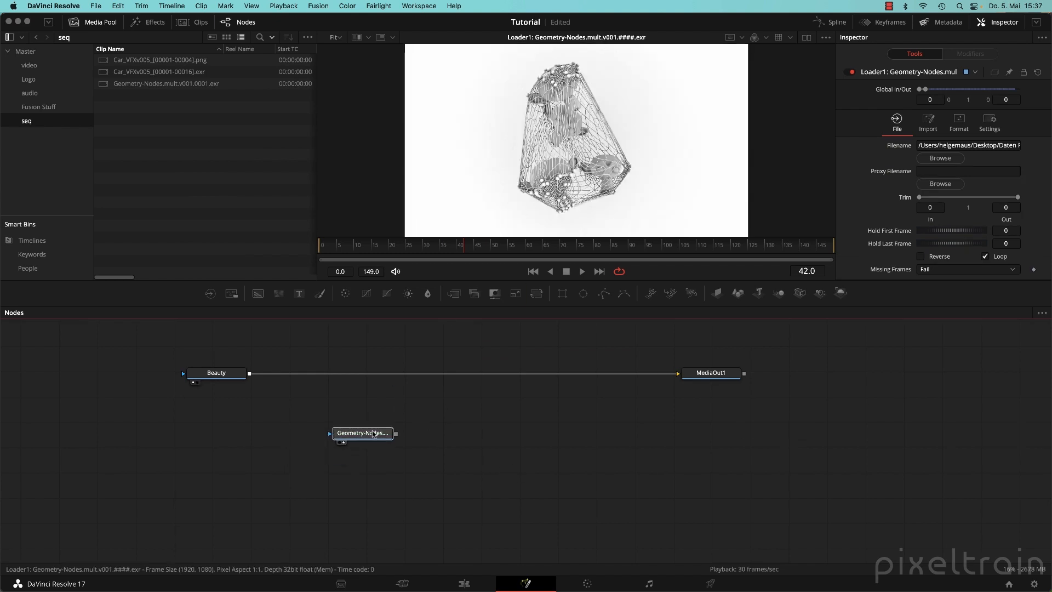
left_click_drag(359, 434, 207, 468)
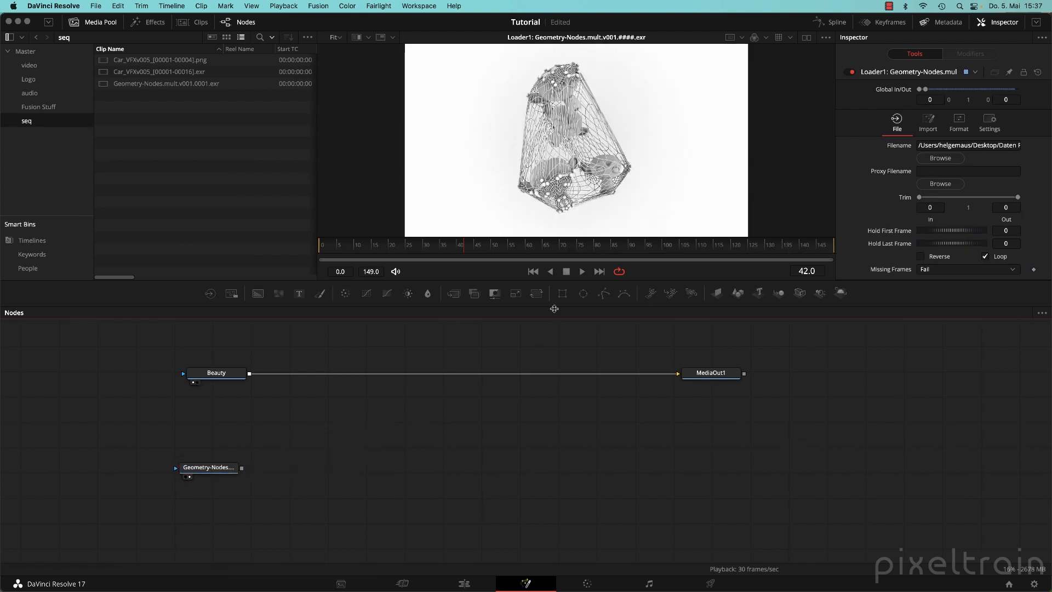
left_click_drag(553, 306, 553, 352)
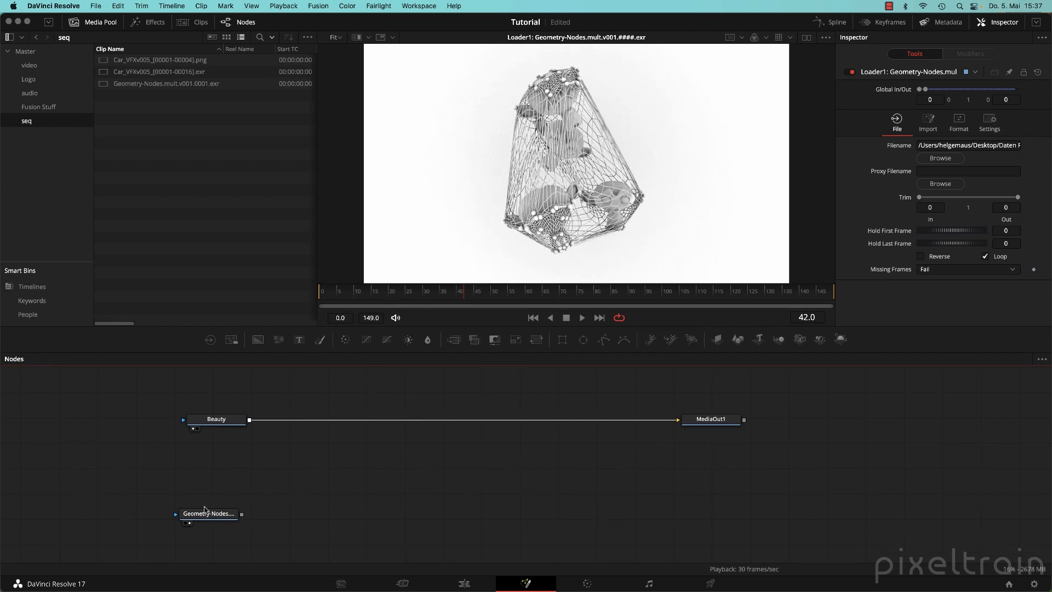
left_click_drag(211, 515, 225, 492)
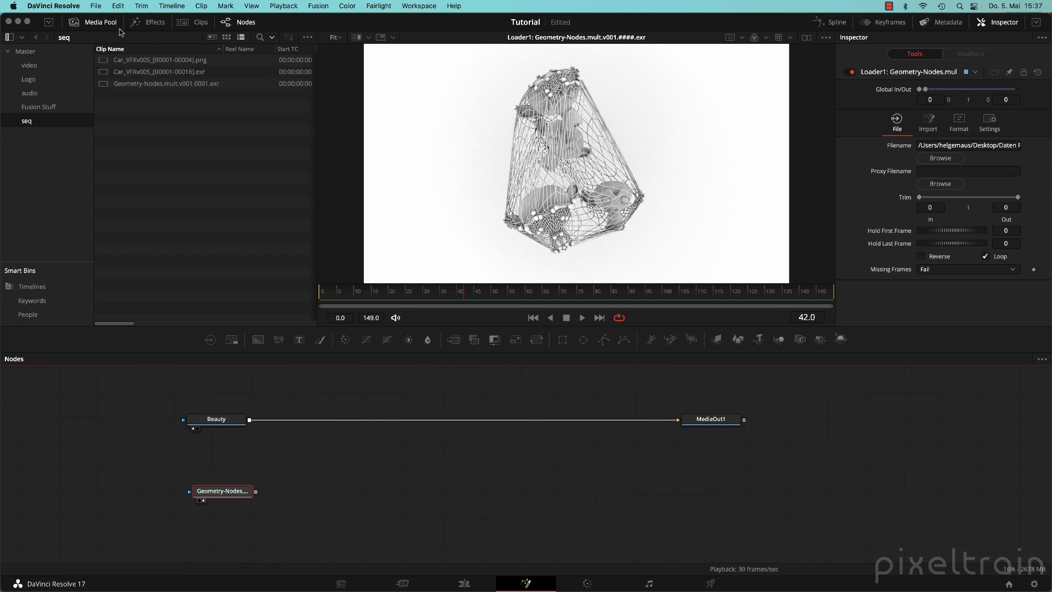
Hide the Media Pool, widen the Inspector, and check Loader1's Format settings and EXR channels.
left_click(104, 23)
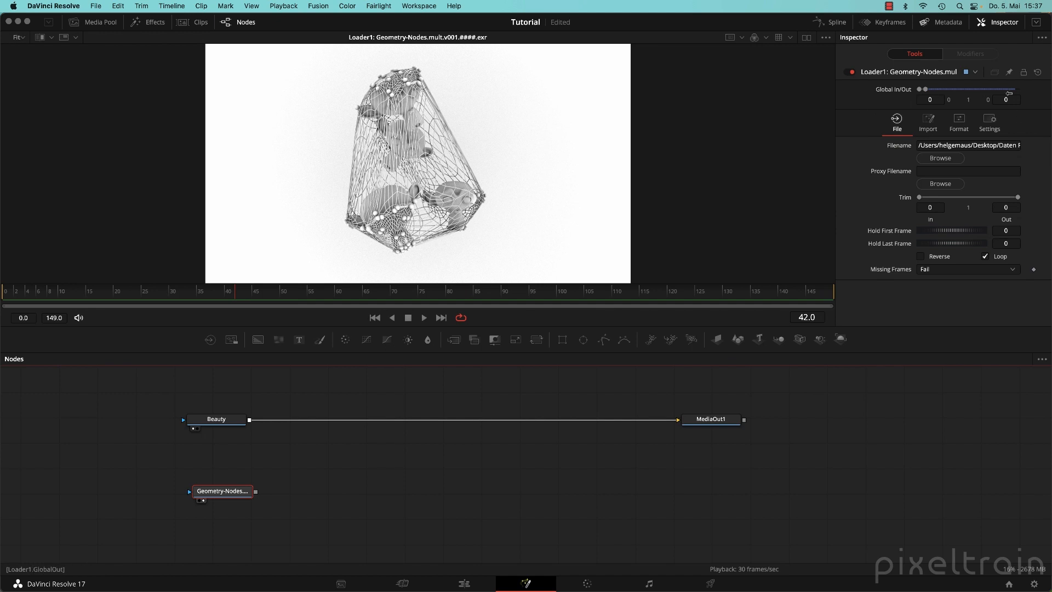
left_click_drag(835, 241, 812, 241)
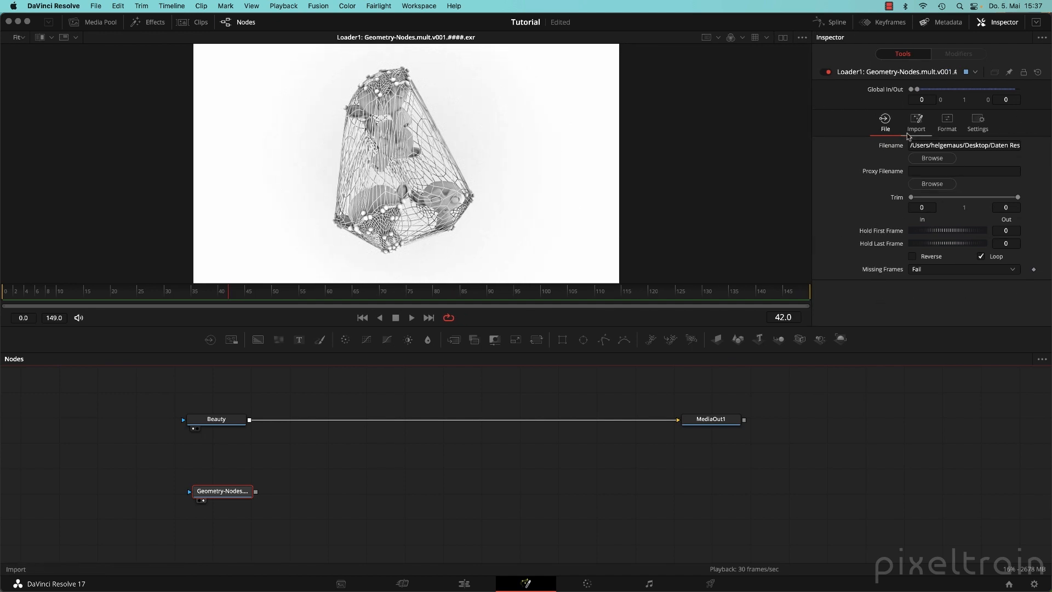
left_click(916, 121)
left_click(947, 120)
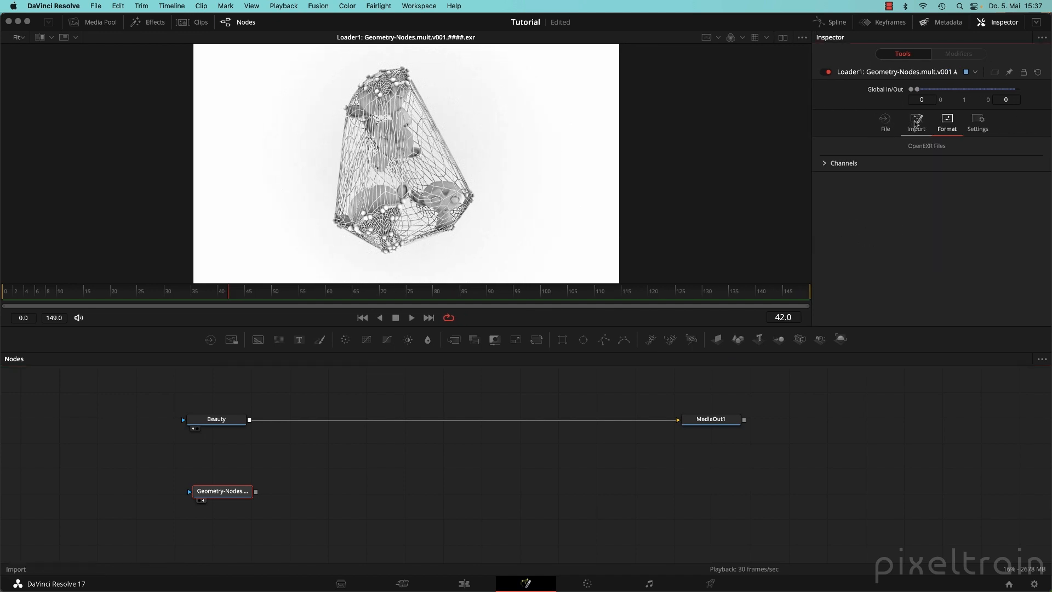
left_click(839, 163)
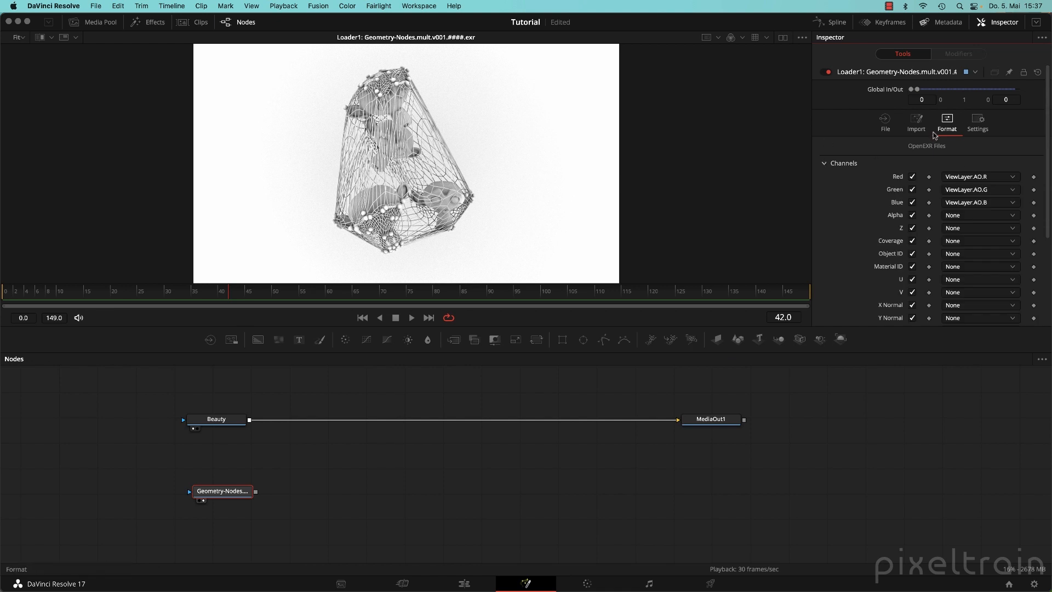
left_click(825, 164)
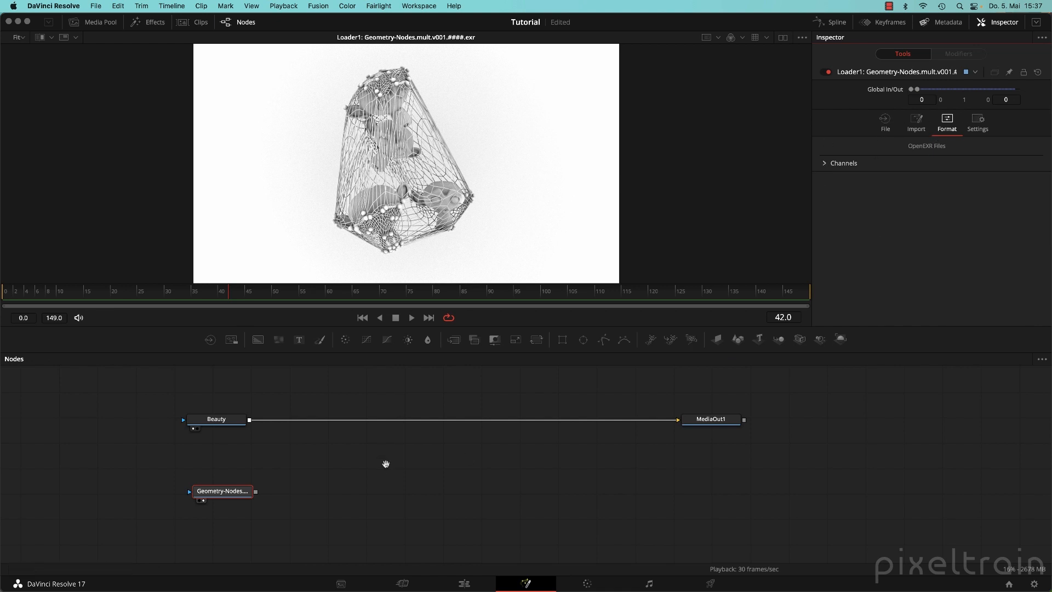
left_click_drag(386, 465, 472, 408)
left_click_drag(325, 428, 307, 415)
right_click(307, 415)
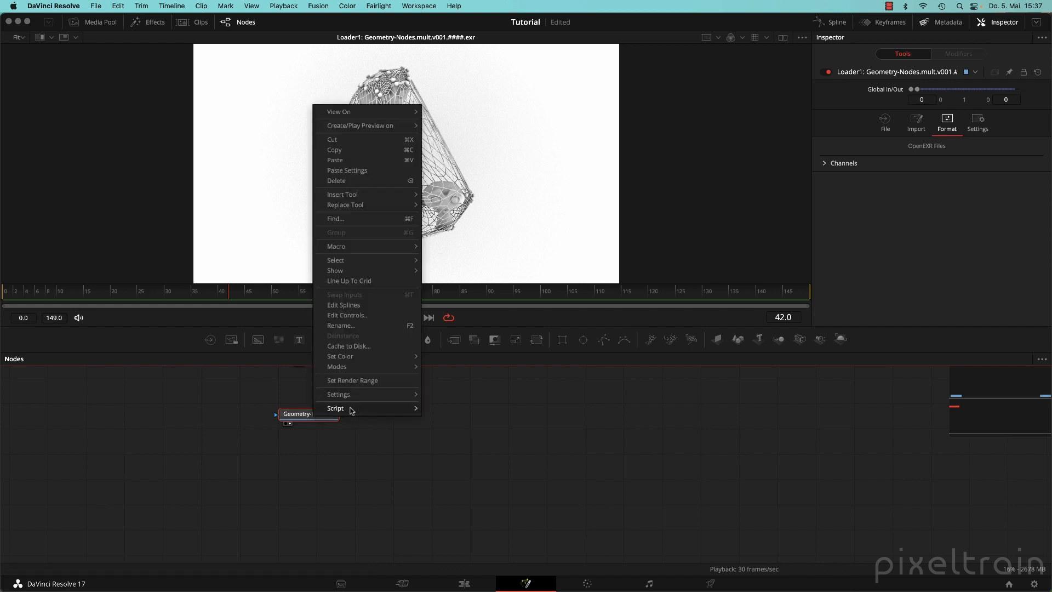
mouse_move(397, 409)
left_click(468, 433)
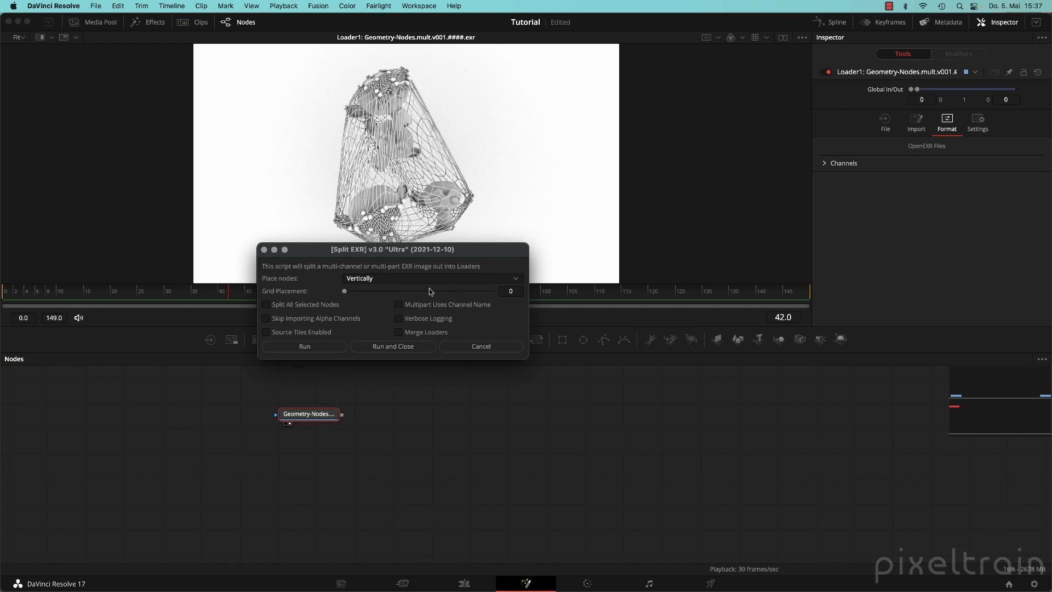
left_click(403, 347)
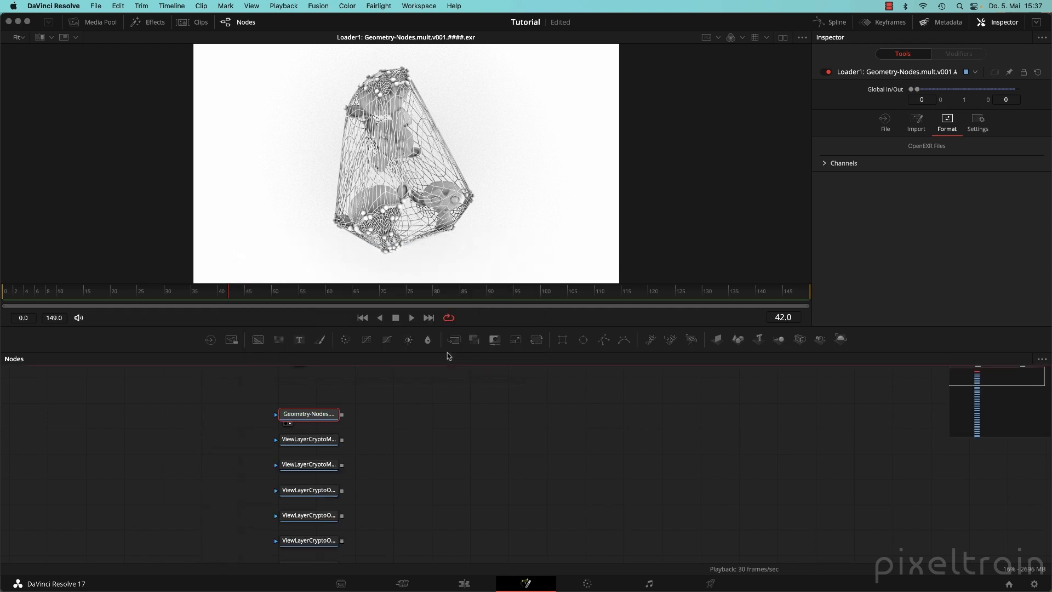
Move the Geometry-Nodes loader left and delete the five ViewLayerCrypto nodes.
left_click(406, 428)
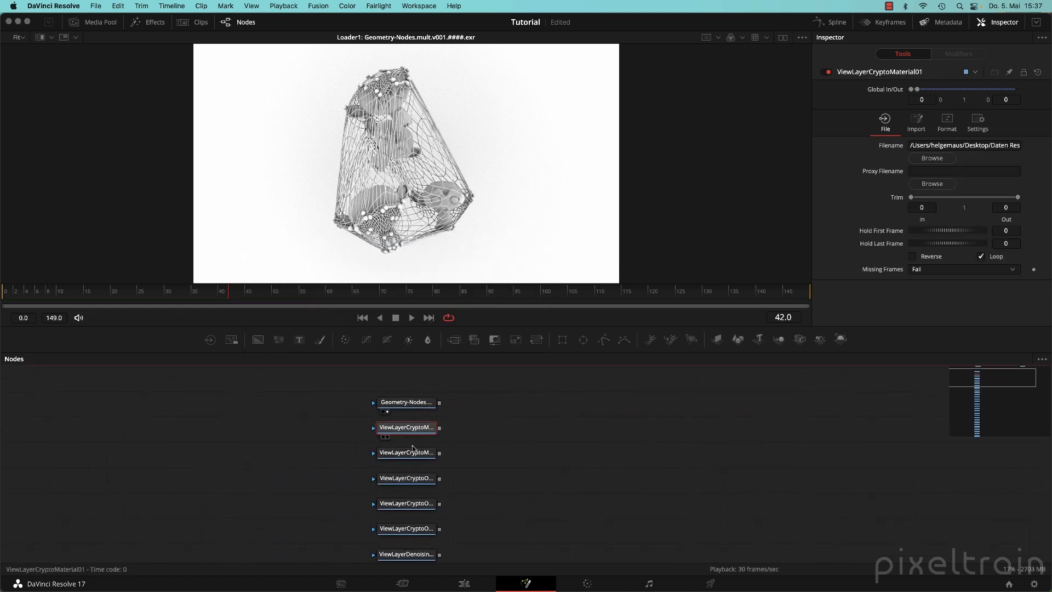
left_click_drag(423, 406, 313, 403)
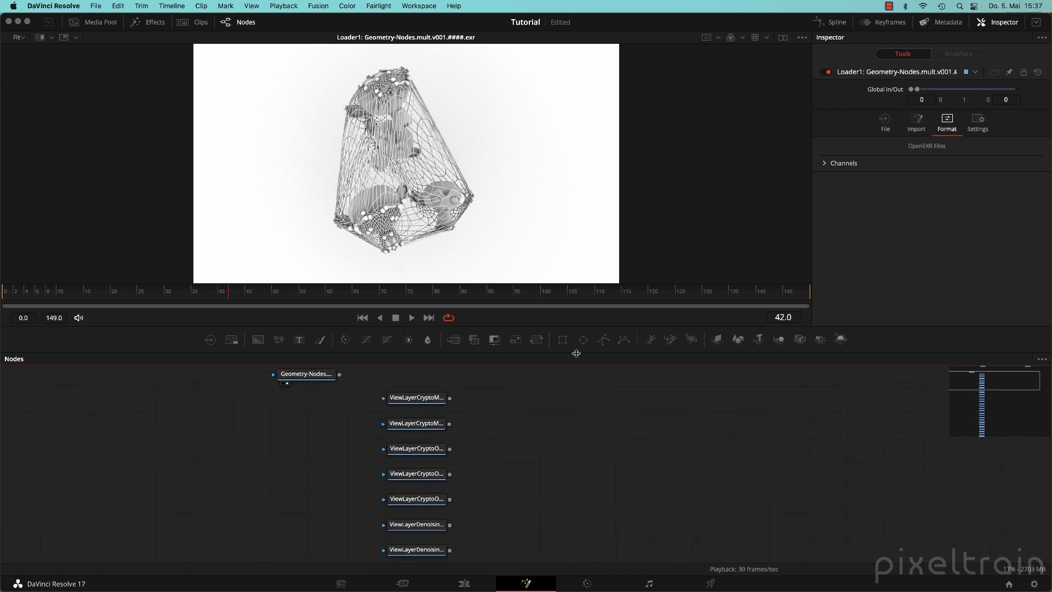
left_click_drag(574, 354, 585, 198)
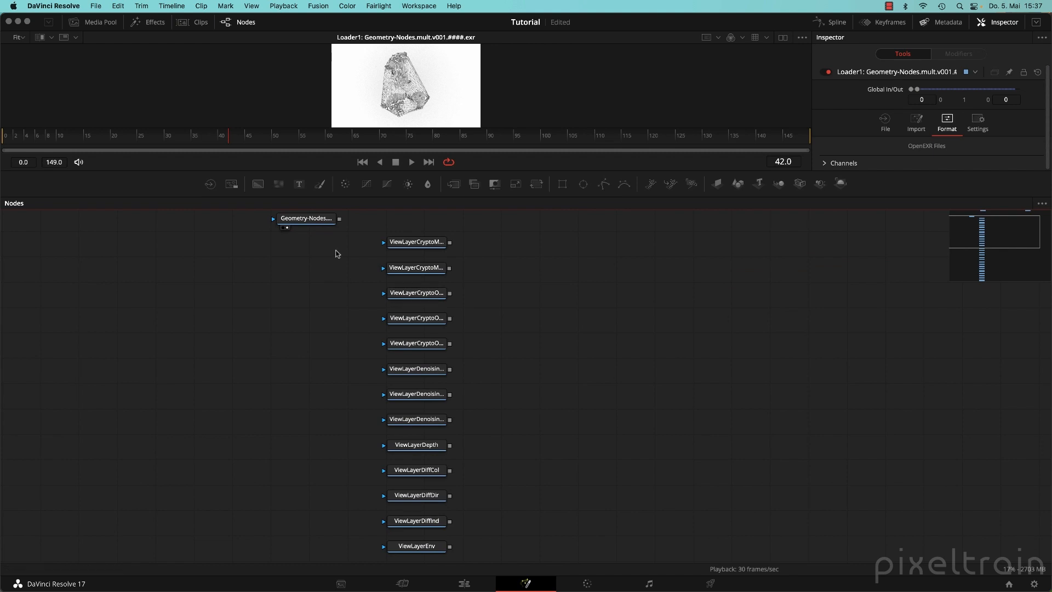
left_click_drag(358, 236, 150, 390)
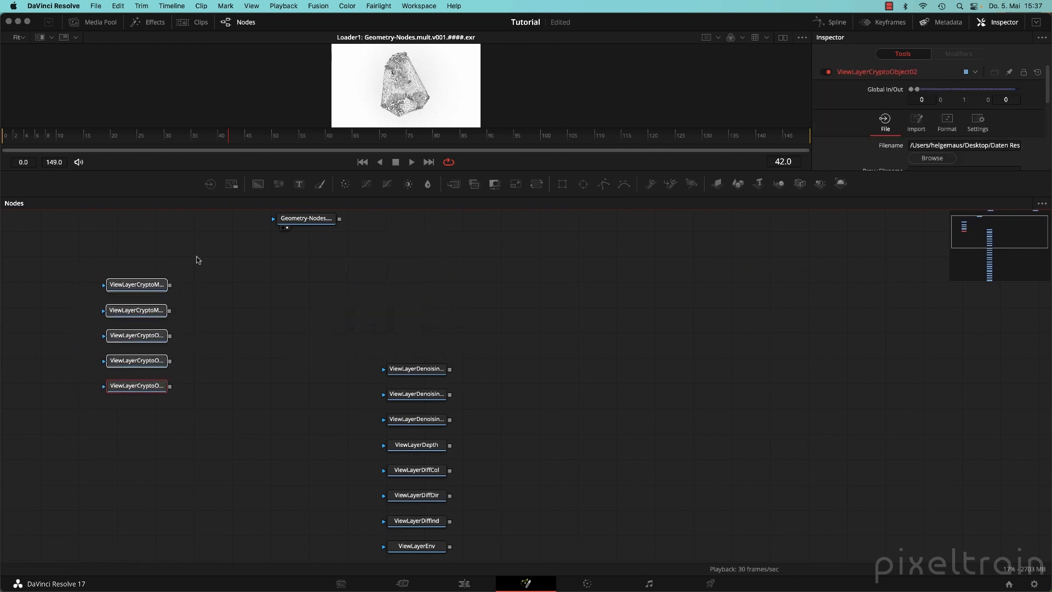
left_click(28, 235)
left_click_drag(55, 244, 190, 379)
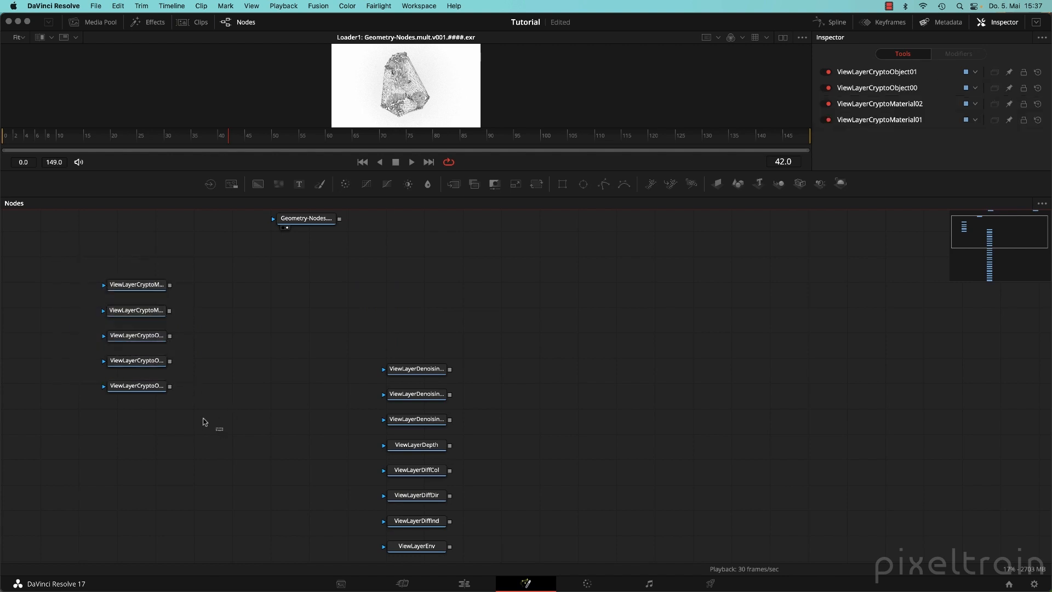
left_click_drag(204, 422, 77, 268)
key("Delete")
Reposition the Geometry-Nodes loader down-left and raise the top ViewLayerDenoising loader slightly.
left_click_drag(274, 342, 183, 277)
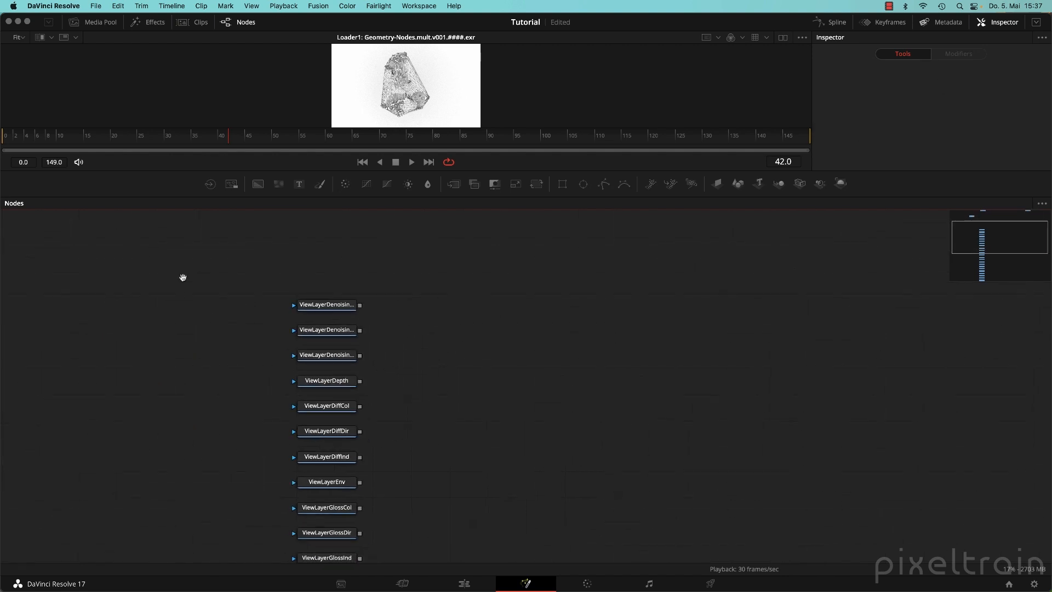
left_click_drag(381, 364, 443, 439)
left_click(280, 251)
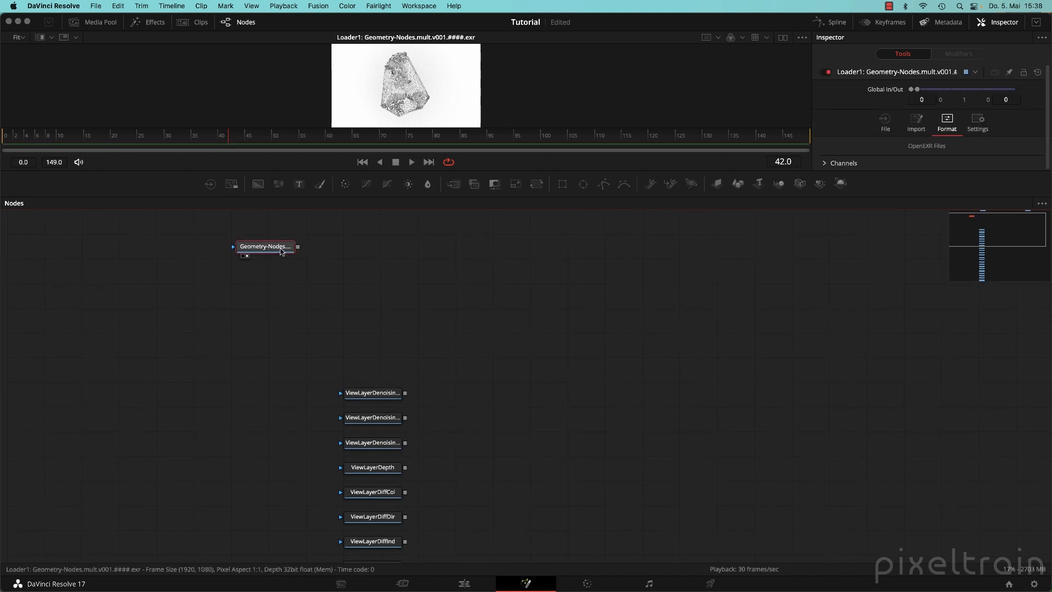
mouse_move(282, 252)
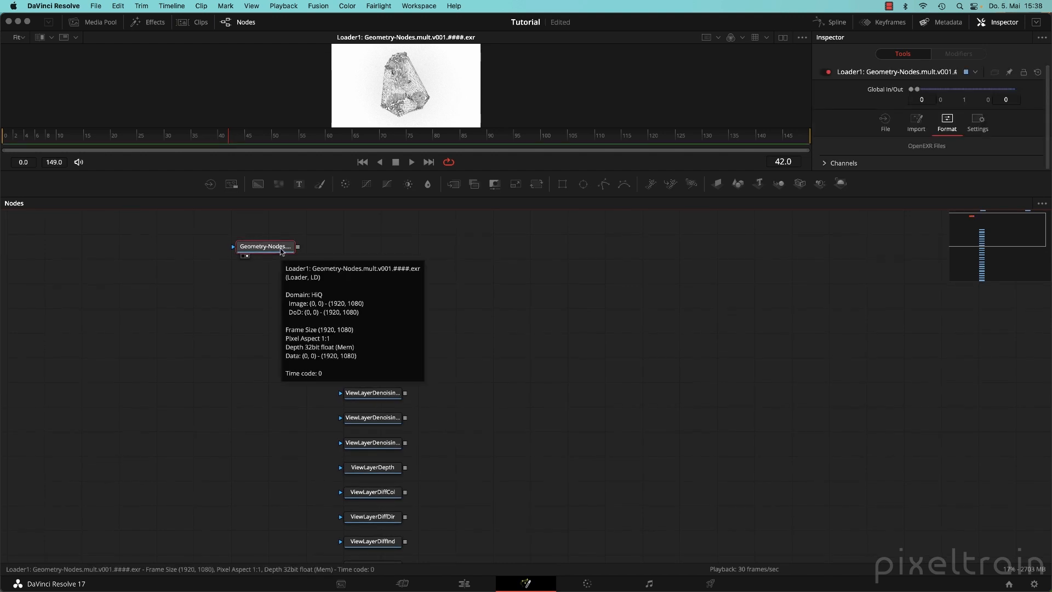
left_click_drag(281, 251, 210, 281)
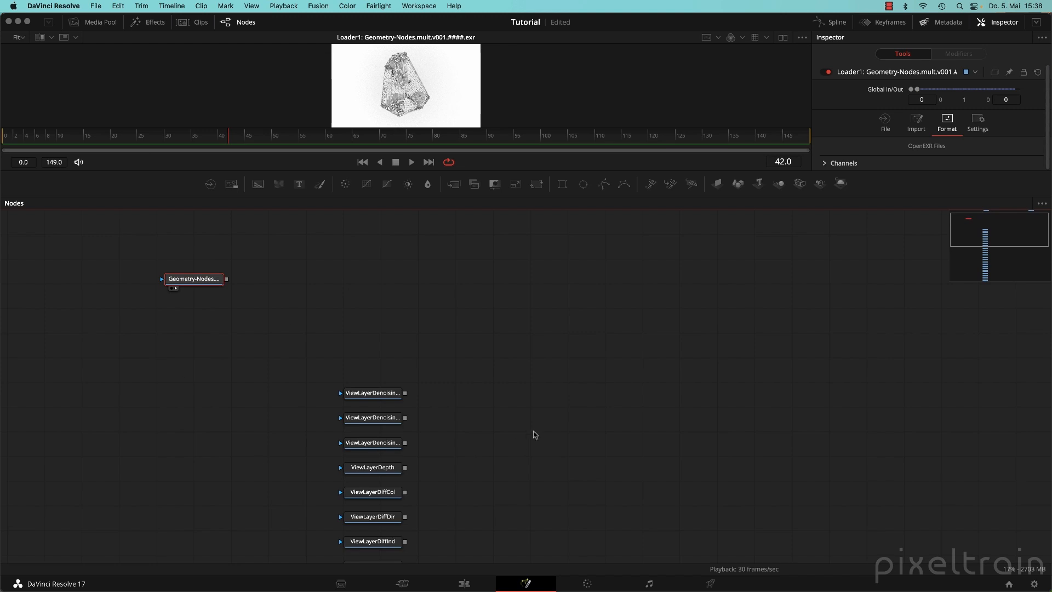
scroll(503, 369, "down", 3)
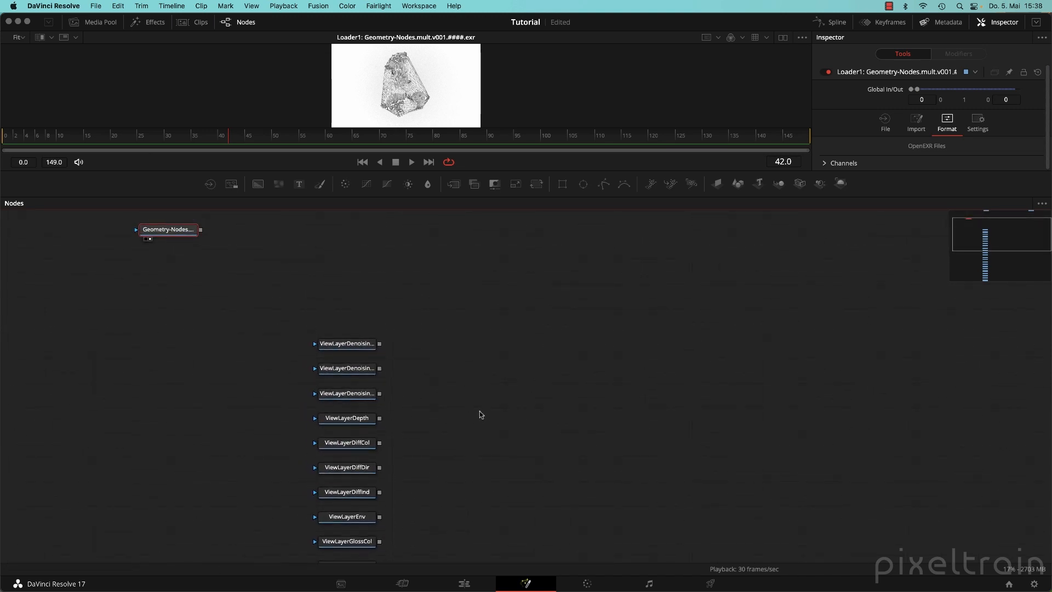
mouse_move(342, 343)
left_mouse_down()
mouse_move(317, 303)
mouse_move(369, 315)
mouse_move(342, 306)
mouse_move(347, 328)
left_mouse_up()
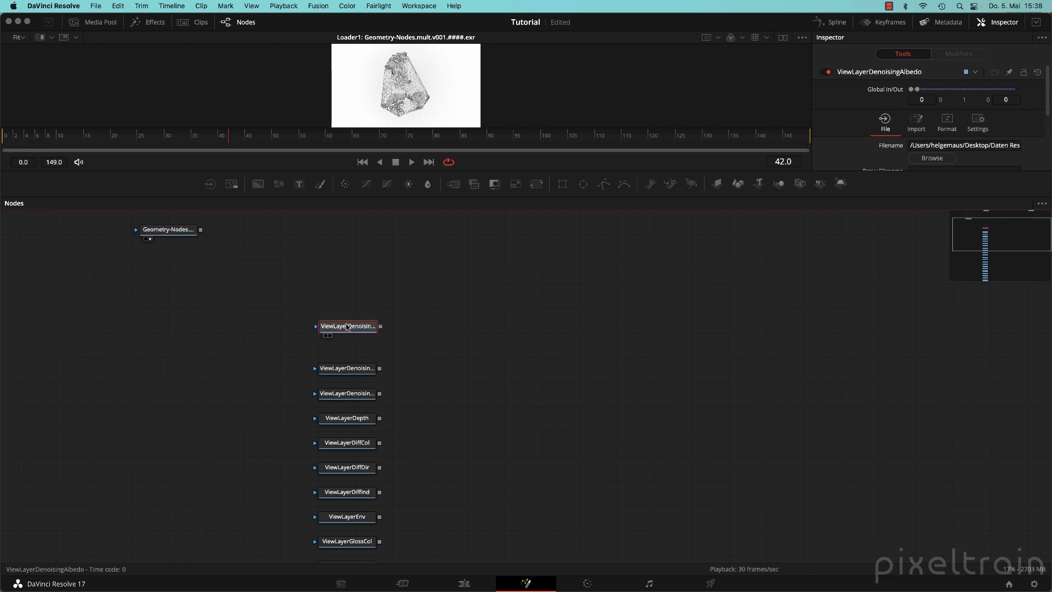
Turn on Show Tile Pictures for ViewLayerDiffCol, ViewLayerDiffDir and ViewLayerDiffInd.
right_click(550, 290)
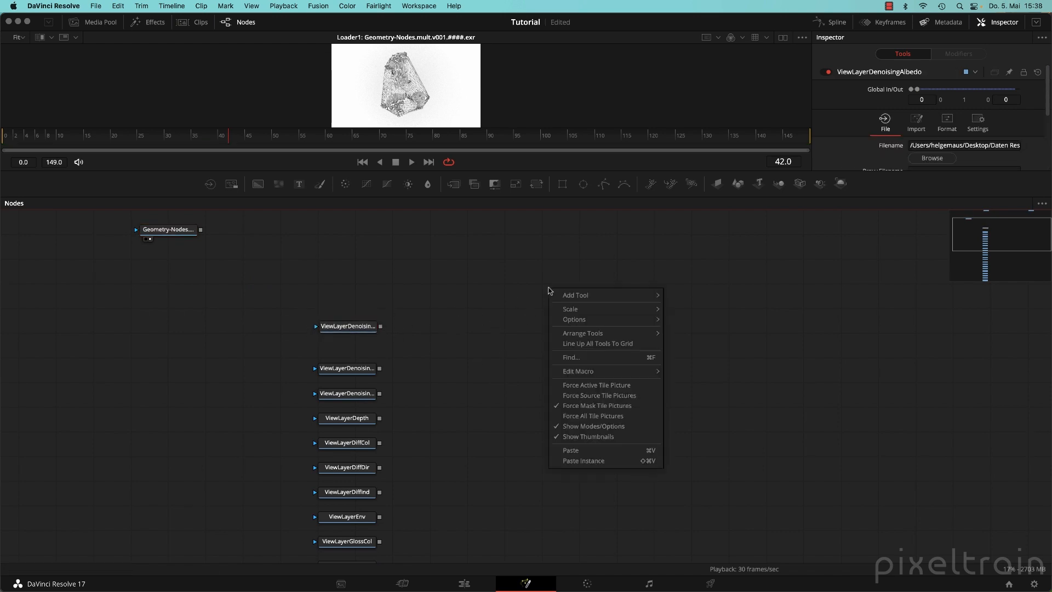
left_click(455, 279)
right_click(497, 281)
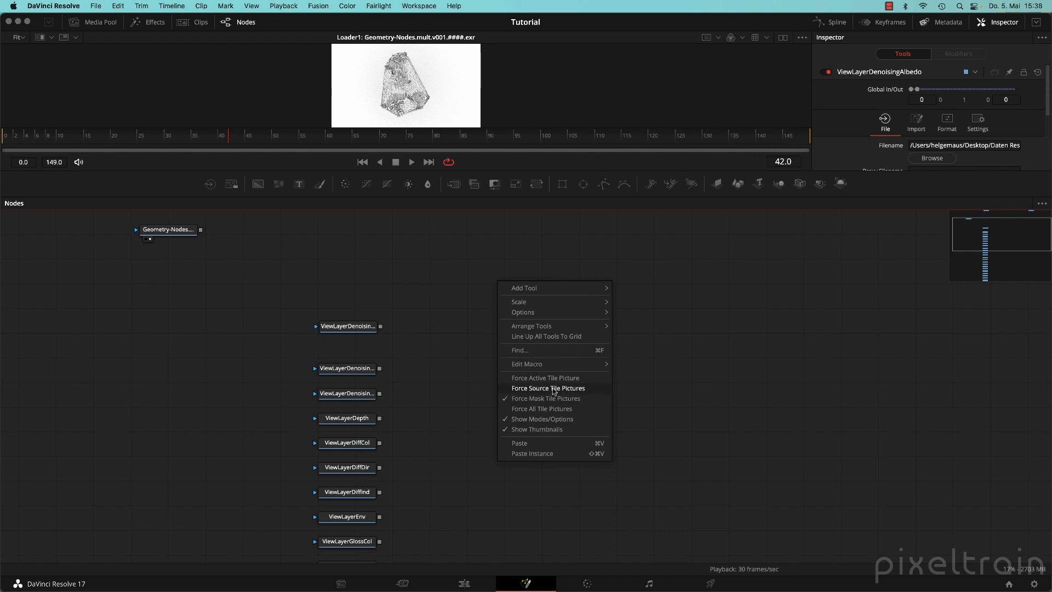
left_click(364, 326)
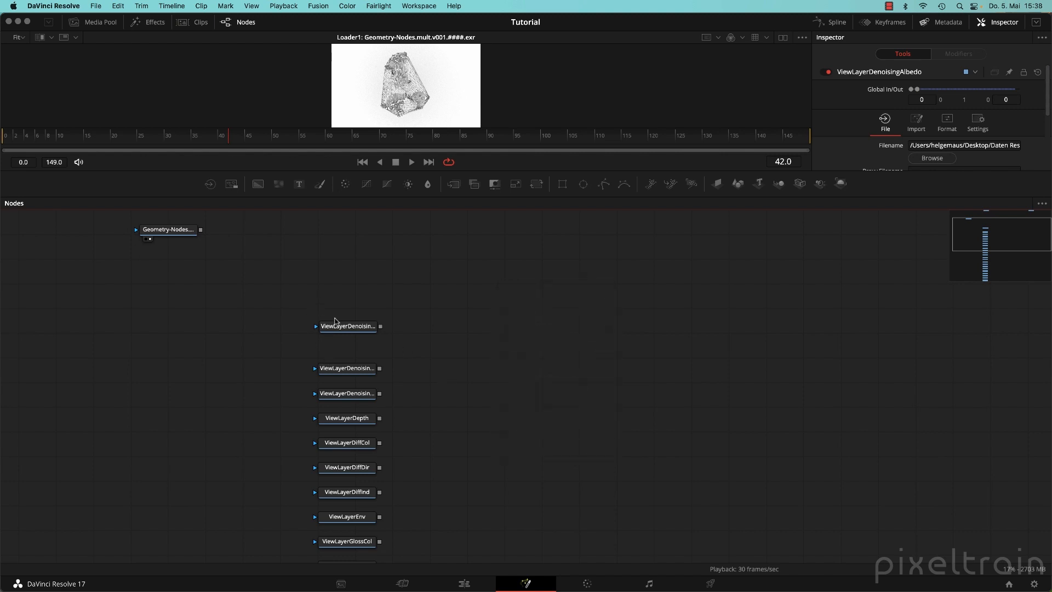
left_click_drag(462, 386, 527, 342)
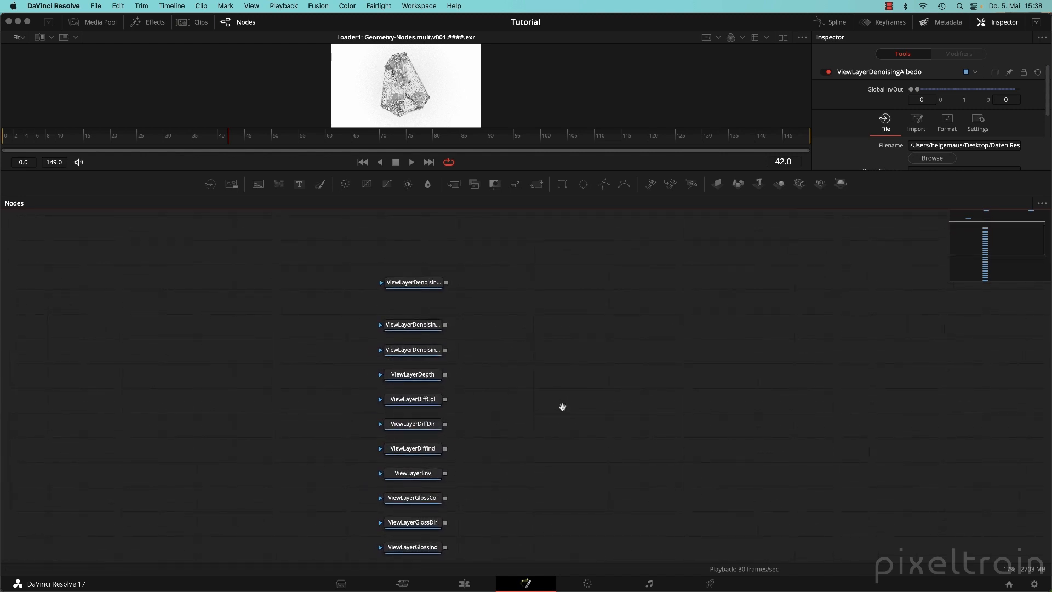
left_click_drag(561, 409, 568, 392)
left_click_drag(335, 374, 465, 442)
right_click(417, 385)
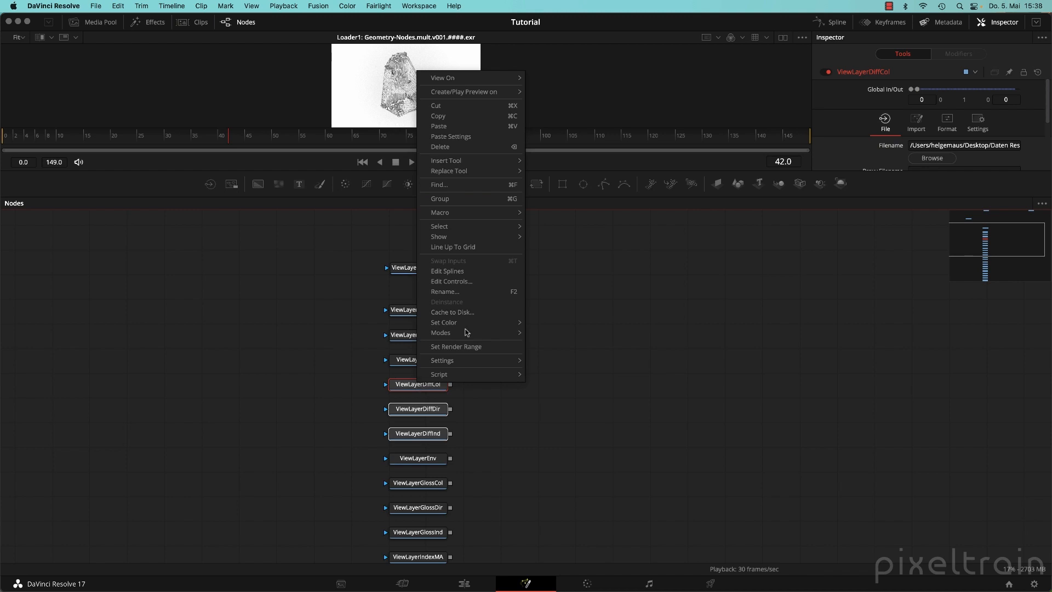
mouse_move(499, 238)
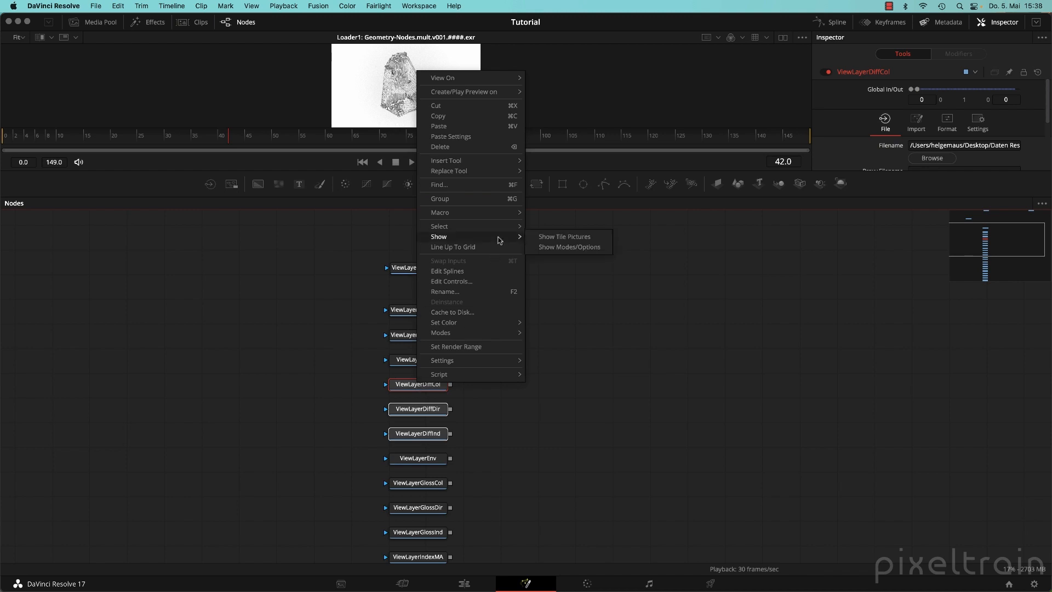
left_click(556, 237)
Move the three Diff loaders left into a single column.
left_click_drag(392, 386, 207, 369)
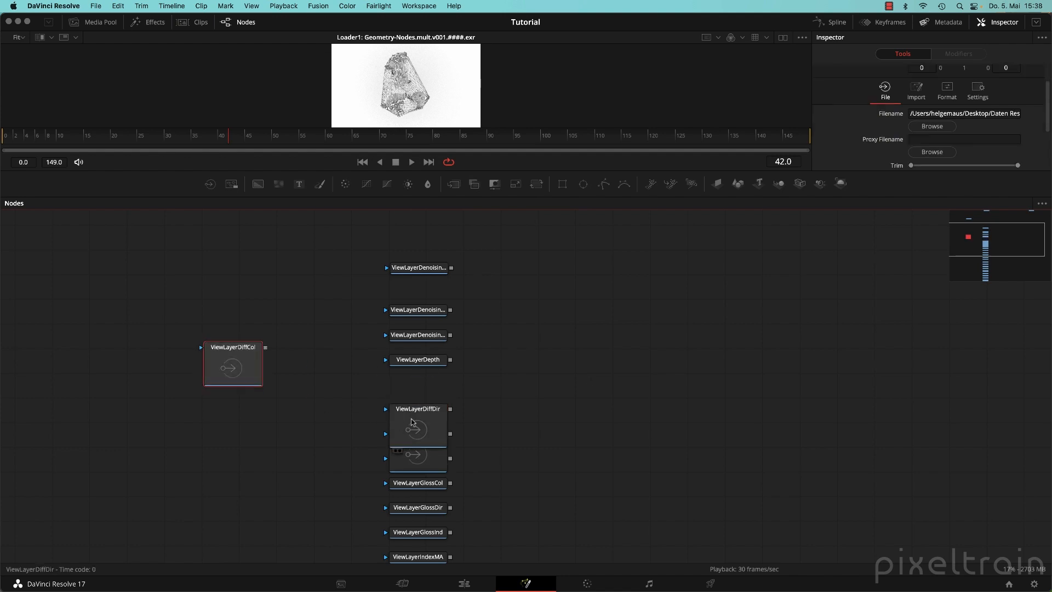
left_click_drag(416, 428, 235, 432)
left_click_drag(417, 460, 238, 502)
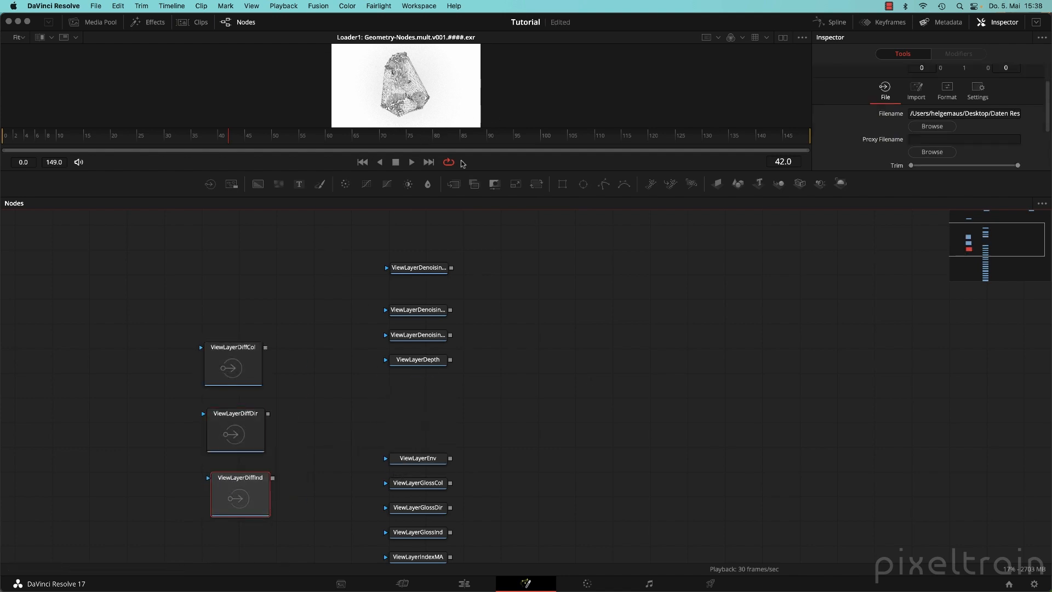
left_click(233, 369)
left_click(236, 424)
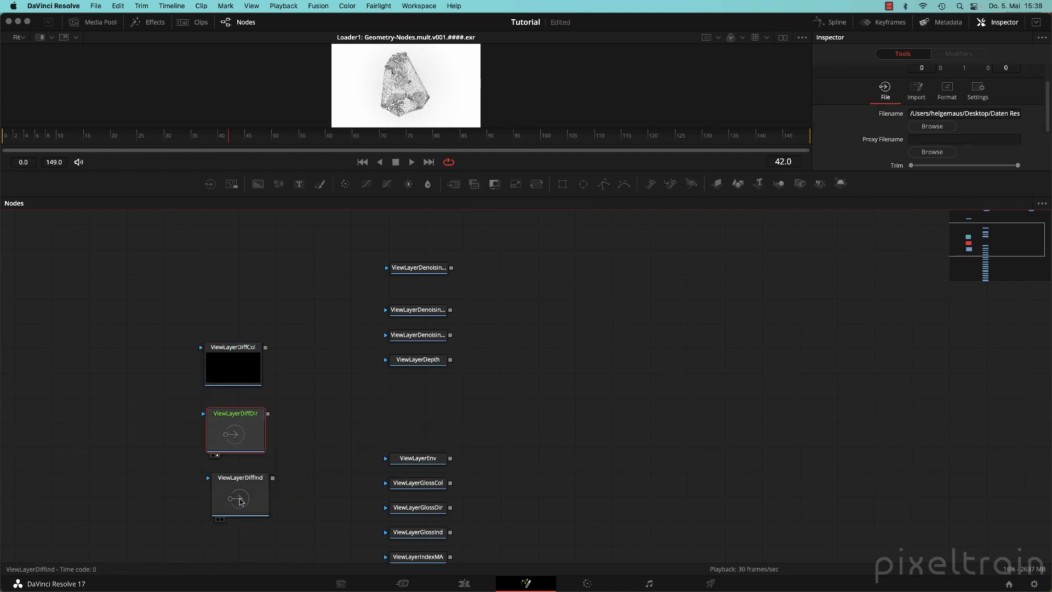
left_click(244, 487)
View ViewLayerDiffInd, DiffCol, DiffDir and DiffInd in turn in the viewer.
key("1")
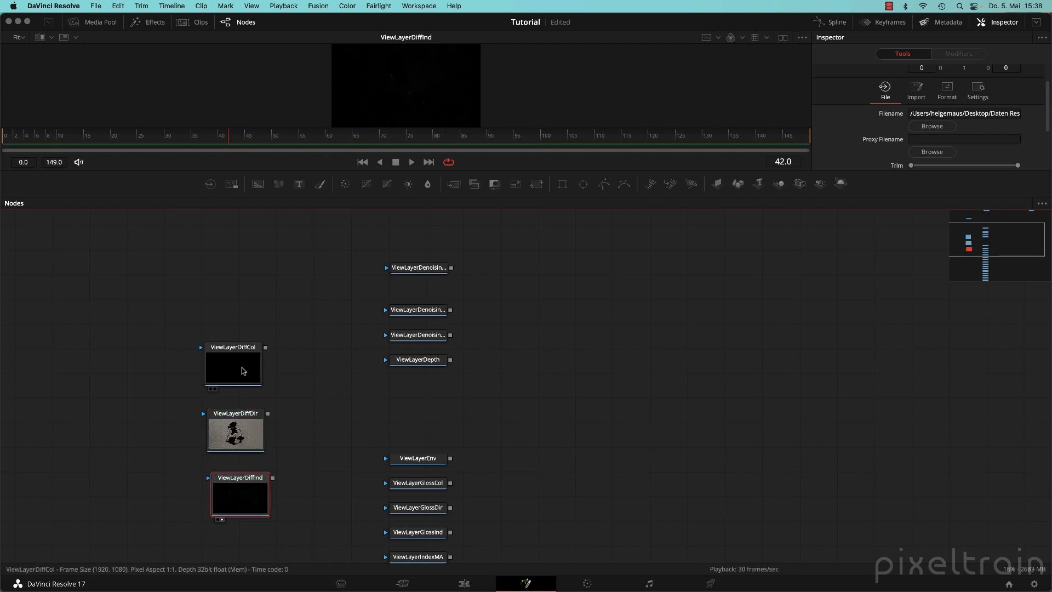
left_click(244, 386)
key("1")
left_click(245, 441)
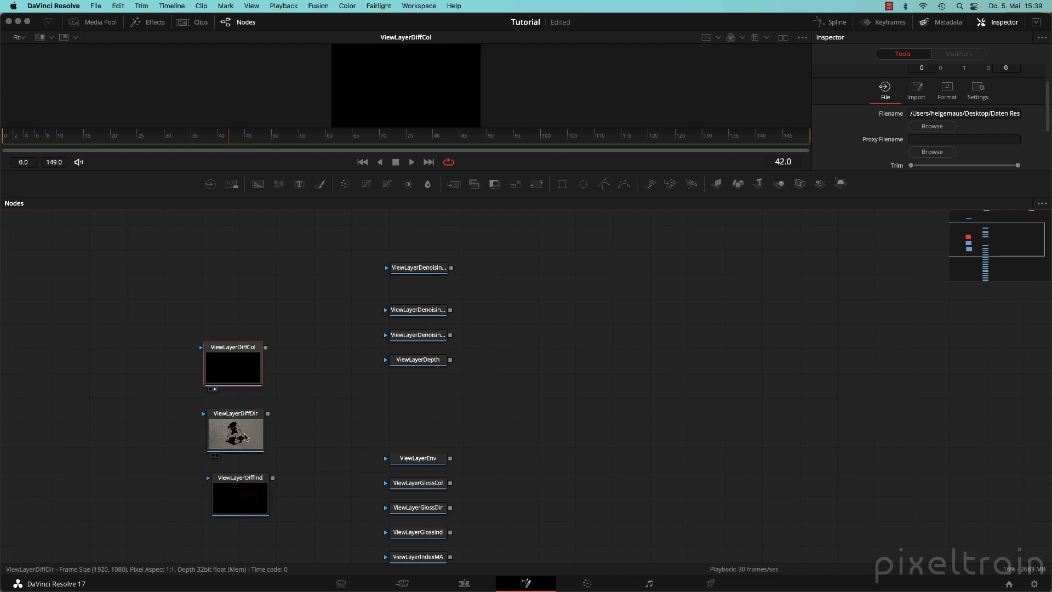
key("1")
left_click(243, 509)
key("1")
Tighten the Diff column by nudging all three loaders up and left.
left_click_drag(241, 496, 229, 497)
left_click_drag(253, 363, 237, 350)
left_click_drag(254, 449, 231, 434)
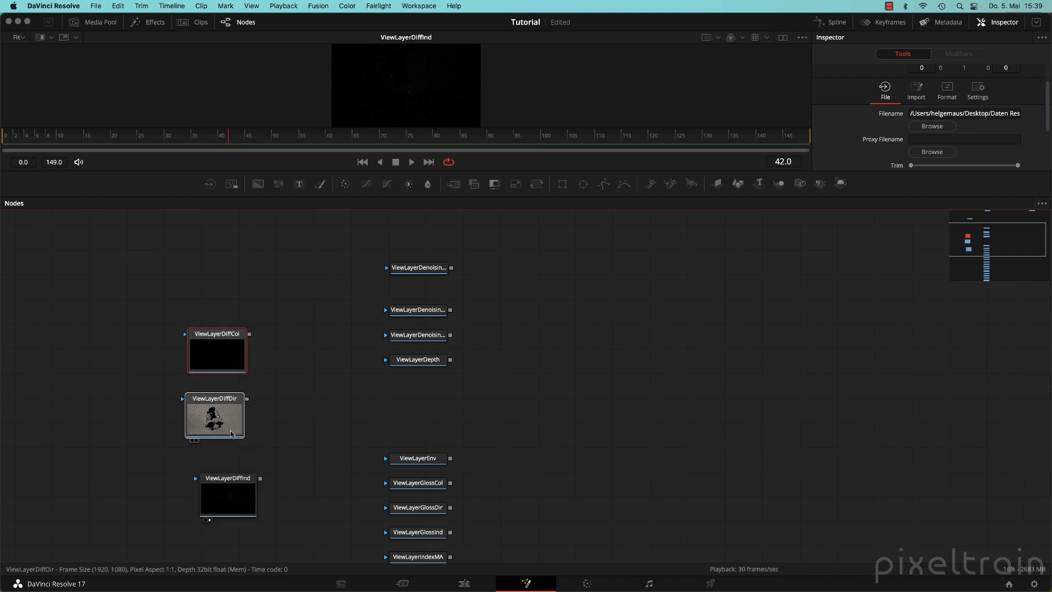
left_click_drag(230, 499, 222, 477)
Delete all remaining ViewLayer loader nodes in two marquee selections.
left_click(589, 428)
scroll(589, 428, "down", 5)
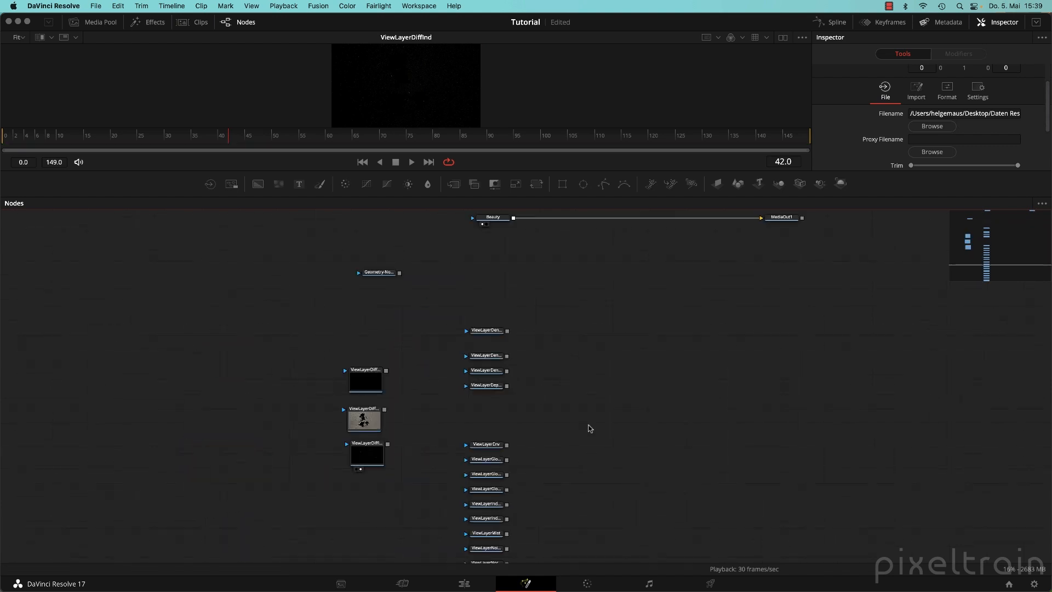
left_click_drag(626, 401, 479, 420)
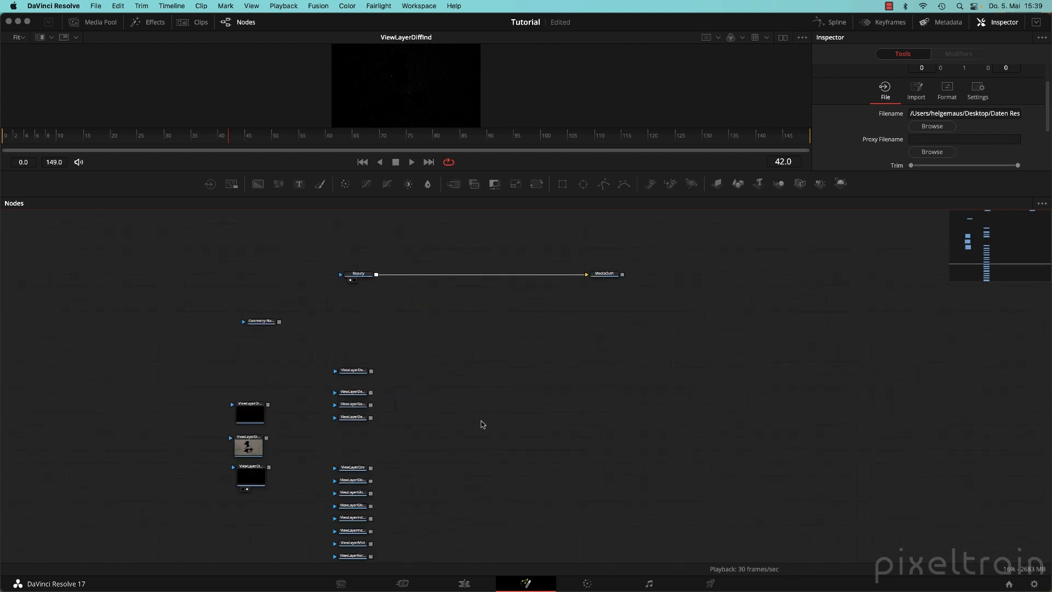
scroll(478, 419, "up", 1)
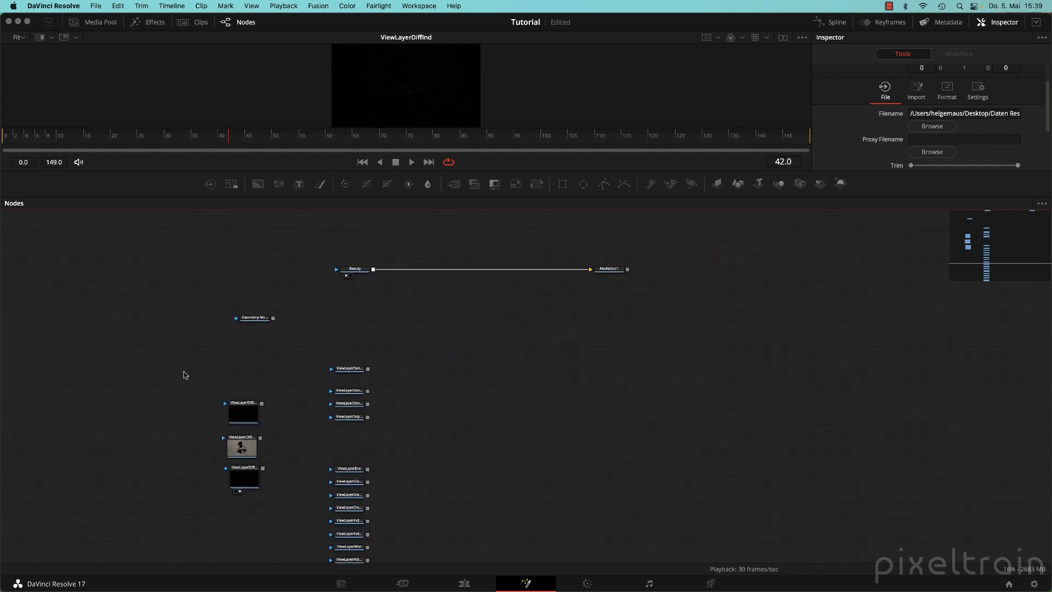
left_click_drag(183, 371, 452, 514)
key("Delete")
left_click_drag(462, 476, 319, 553)
key("Delete")
Frame Beauty, MediaOut1 and the Geometry-Nodes loader, then go to the Edit page.
left_click_drag(549, 337, 477, 420)
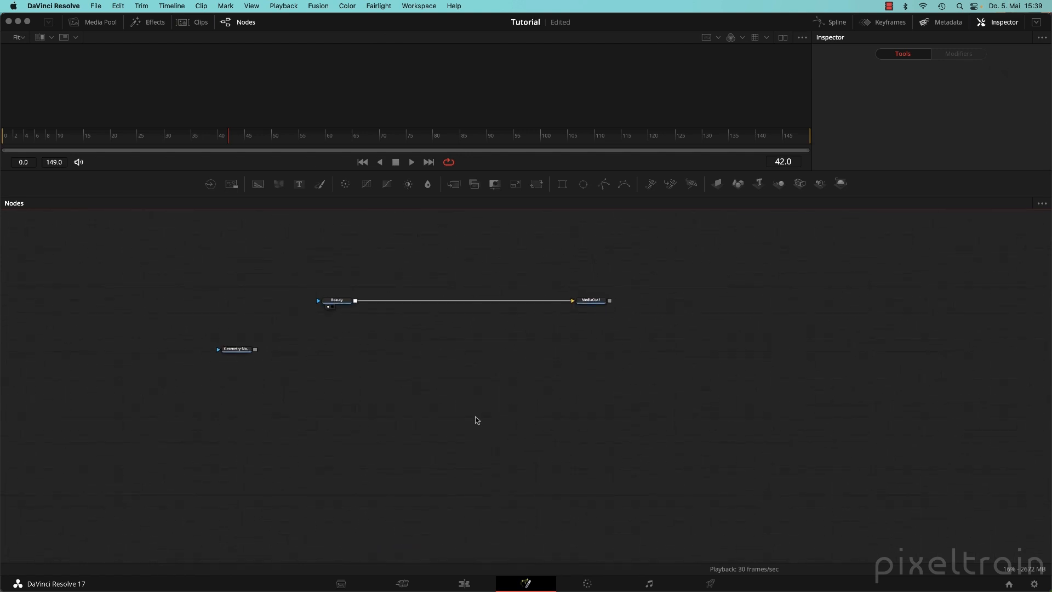
left_click_drag(462, 340, 503, 405)
scroll(503, 405, "up", 2)
left_click(460, 586)
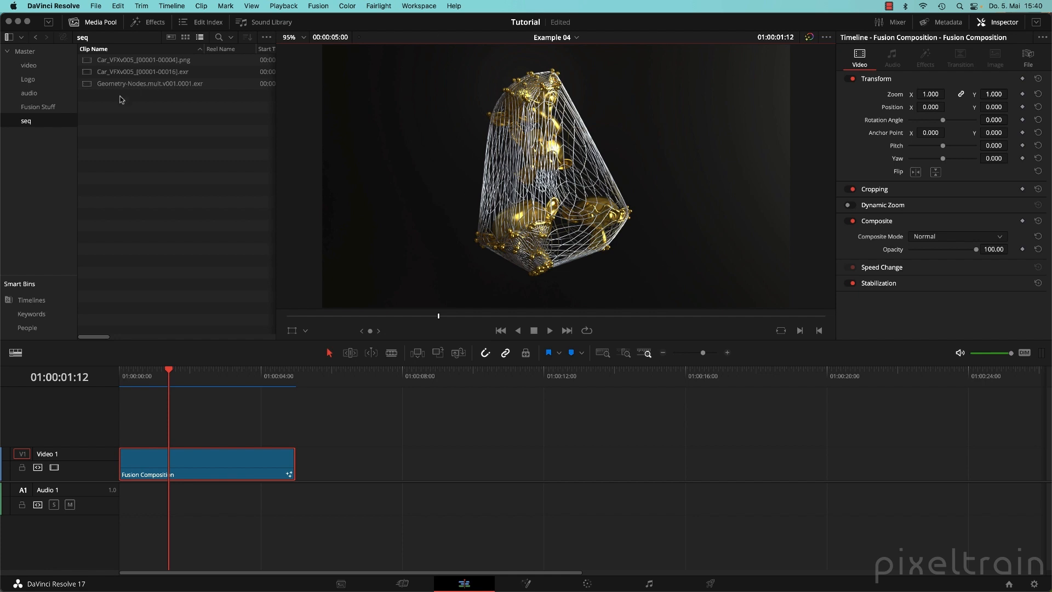
Switch to the Fusion page showing Beauty feeding MediaOut1, and make the viewer taller above the nodes.
left_click(136, 153)
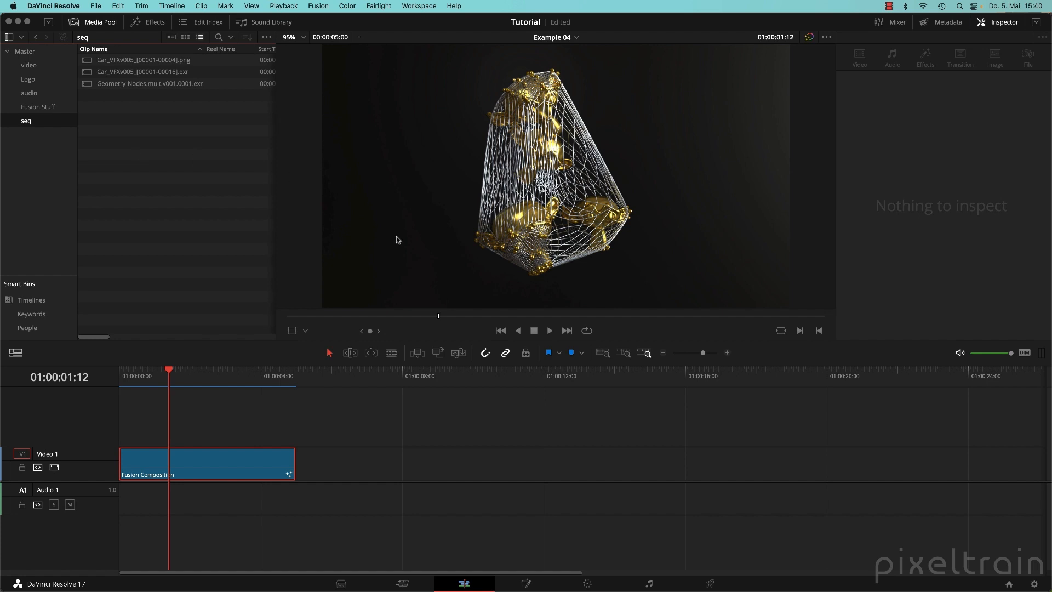
left_click(526, 584)
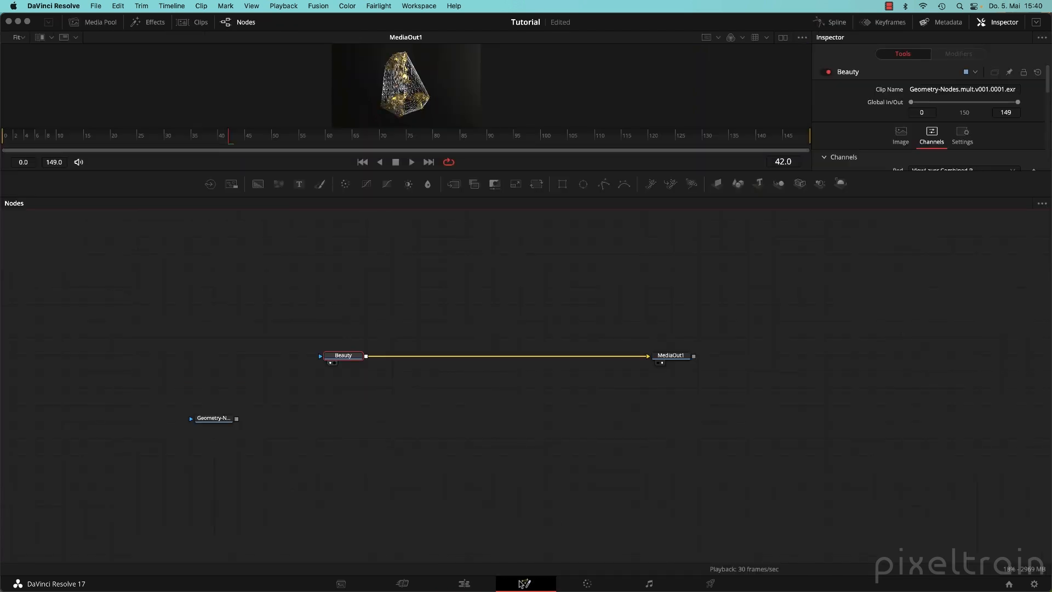
left_click_drag(526, 198, 567, 292)
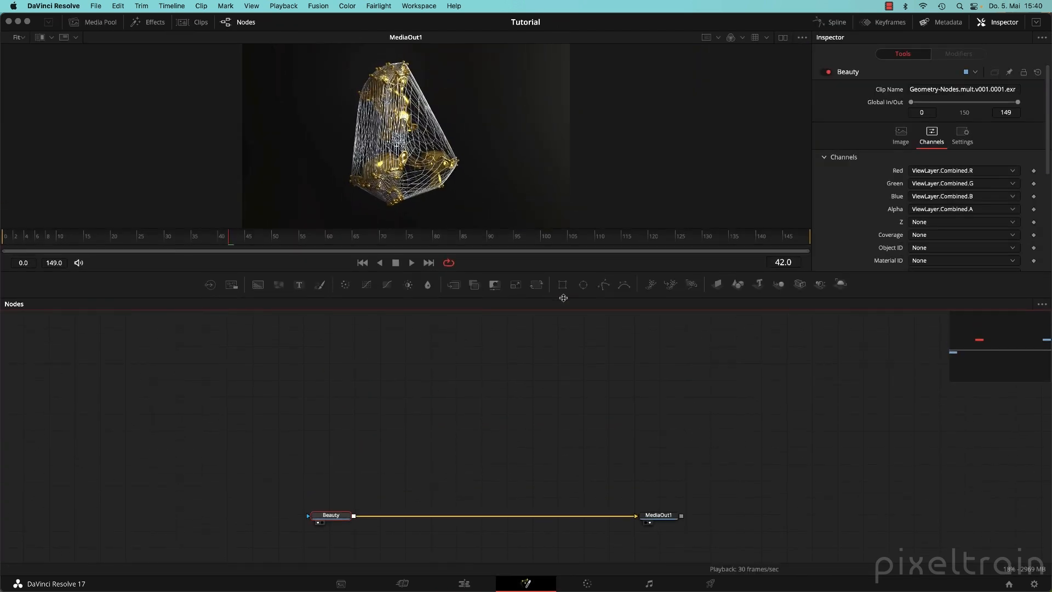
Open the Effects library, make the viewer and effects list taller, and expand OpenFX.
left_click(145, 24)
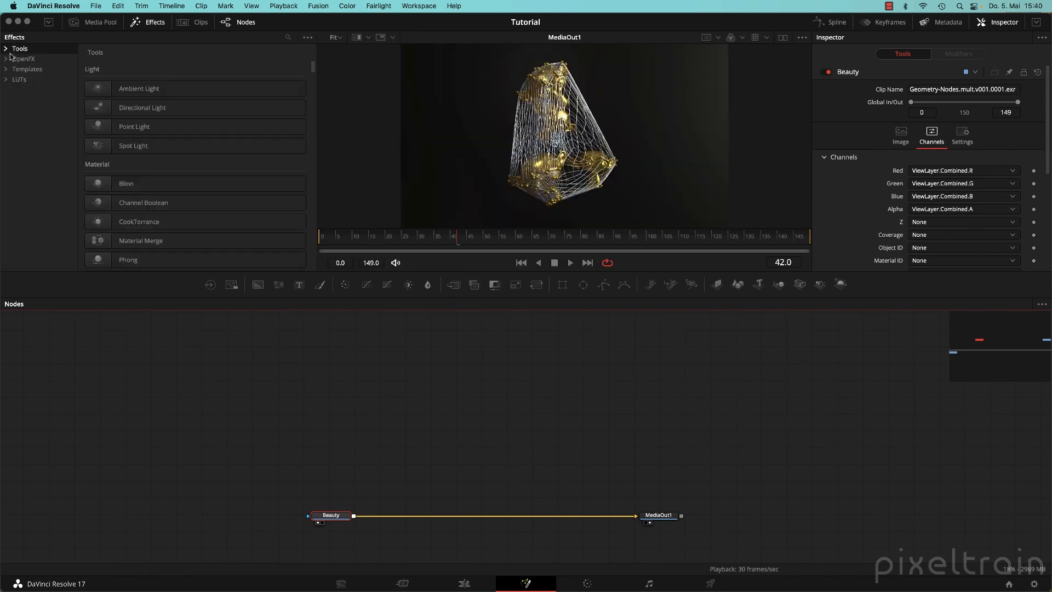
mouse_move(313, 68)
left_mouse_down()
mouse_move(320, 250)
mouse_move(326, 55)
left_mouse_up()
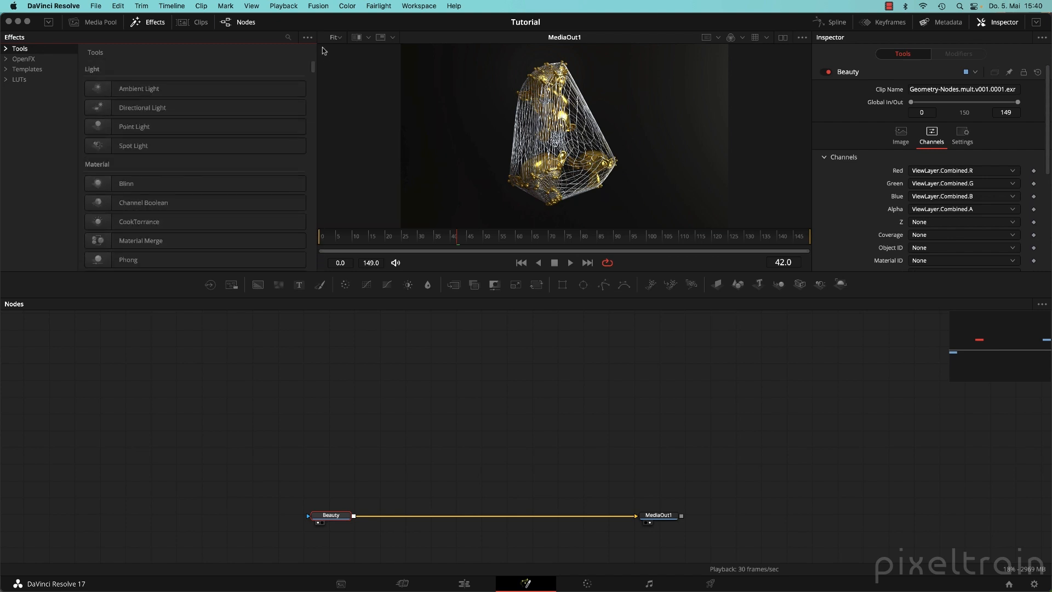
left_click_drag(271, 296, 300, 386)
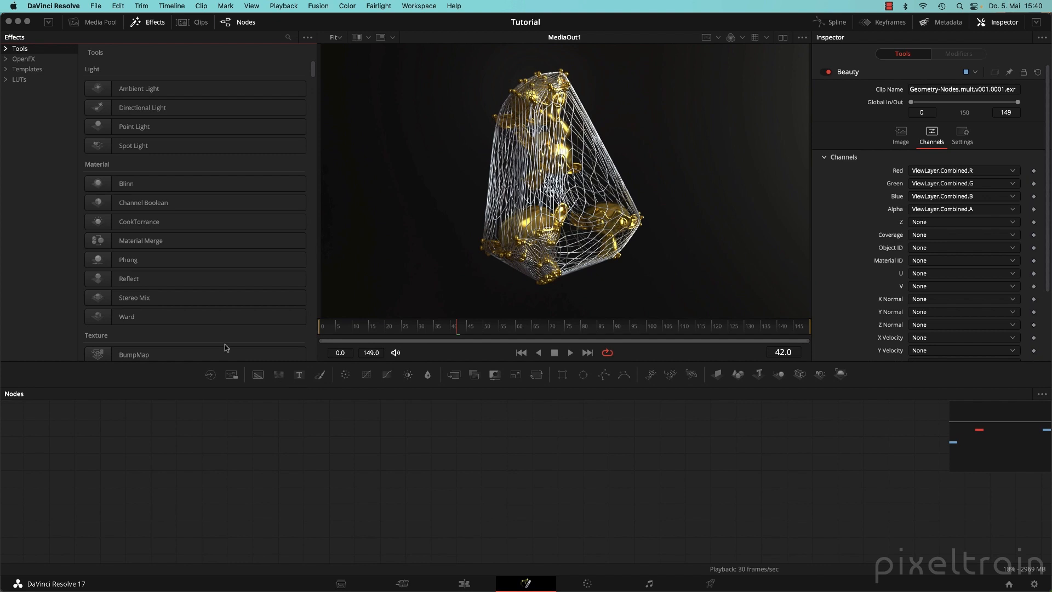
left_click(6, 59)
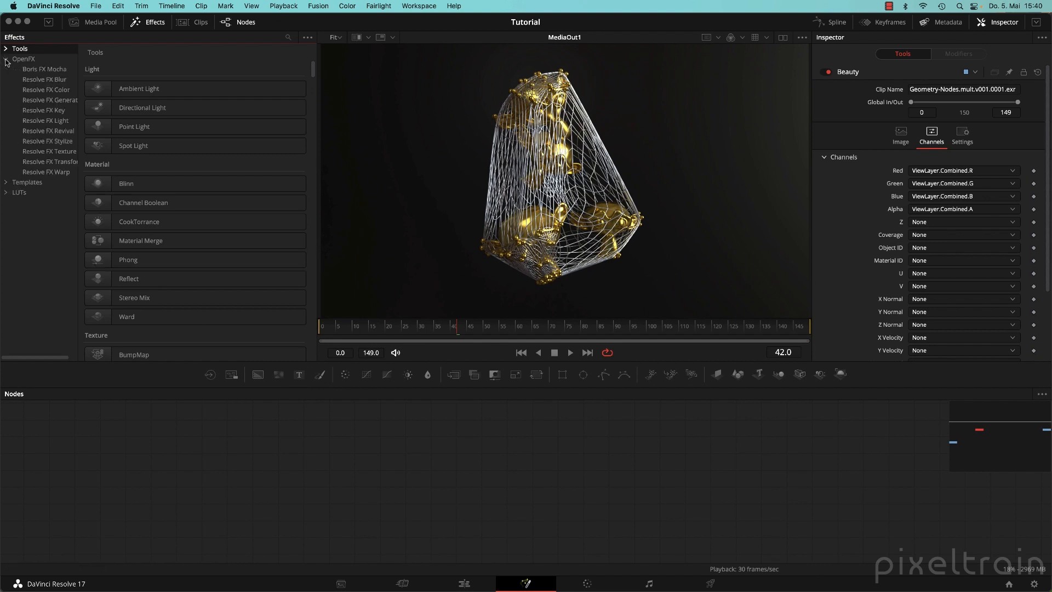
Browse the OpenFX categories from Boris FX Mocha down to Resolve FX Warp and back up to Blur.
left_click(42, 70)
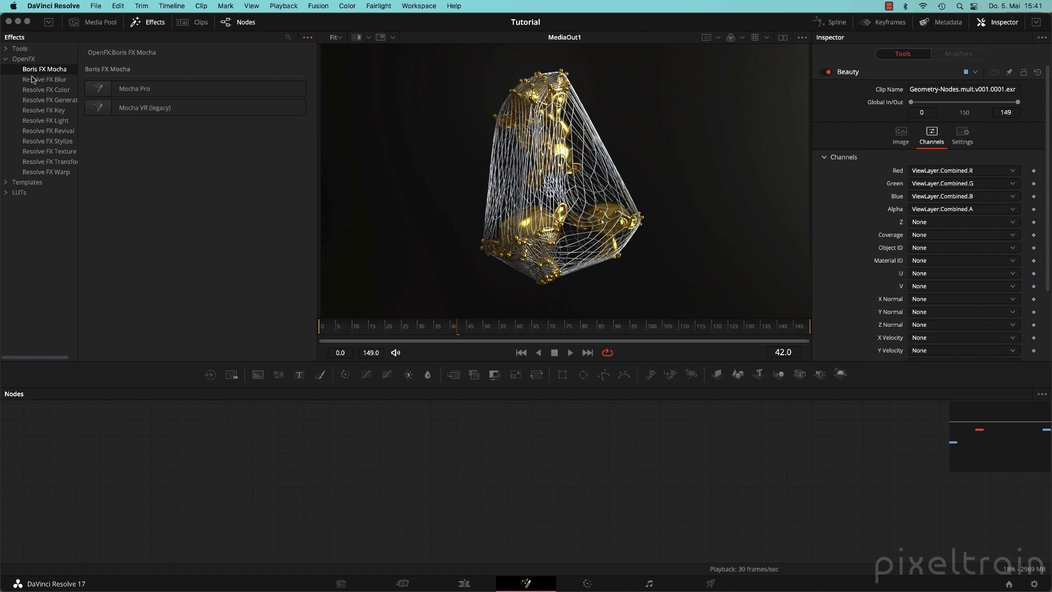
left_click(40, 80)
left_click(39, 90)
left_click(41, 101)
left_click(44, 121)
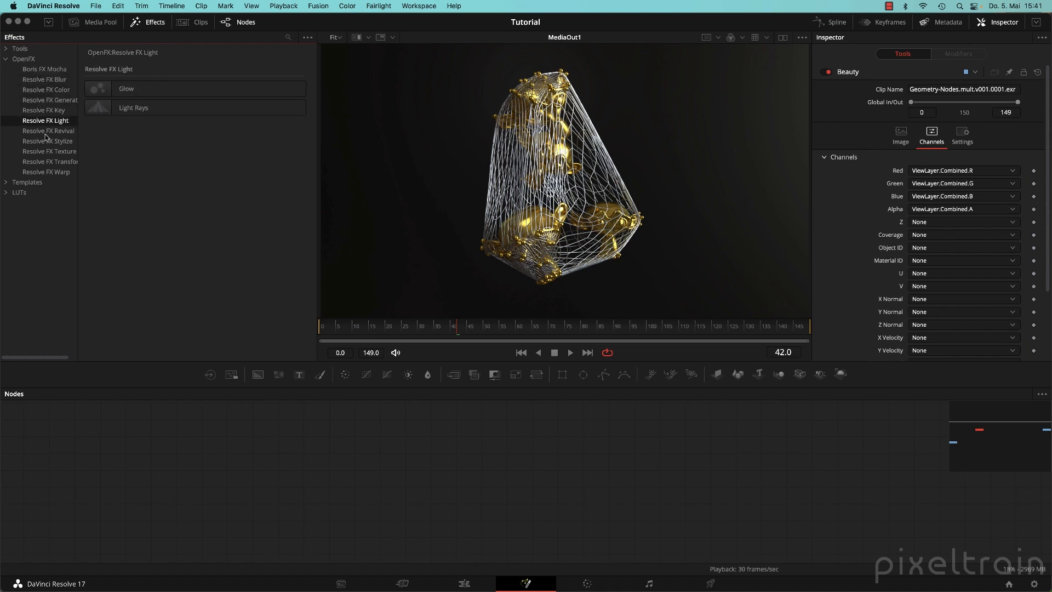
left_click(47, 142)
left_click(50, 152)
left_click(52, 162)
left_click(56, 172)
left_click(55, 161)
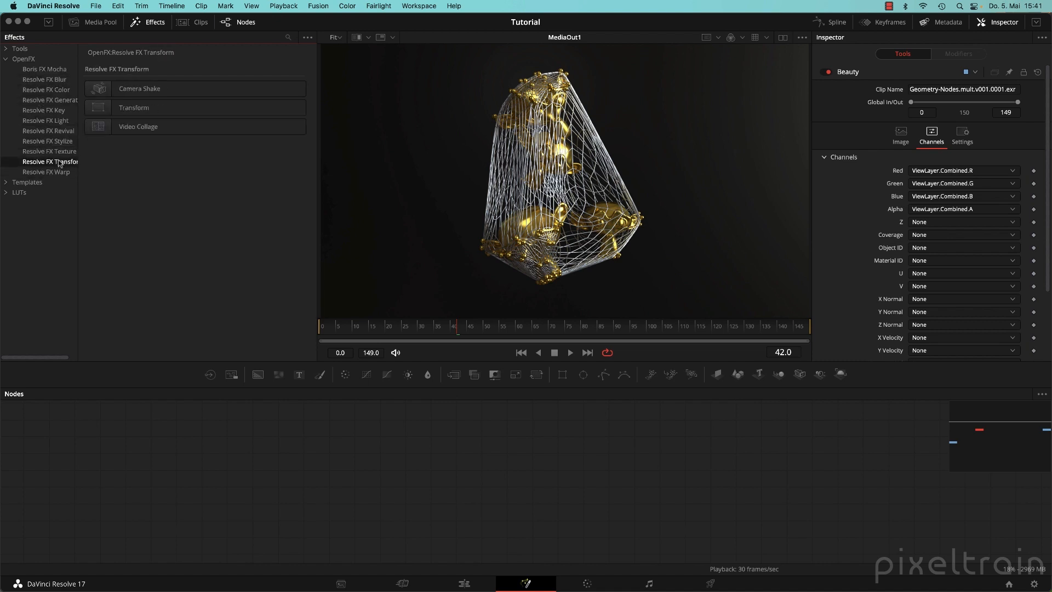
left_click(52, 141)
left_click(51, 131)
left_click(51, 120)
left_click(57, 110)
left_click(58, 100)
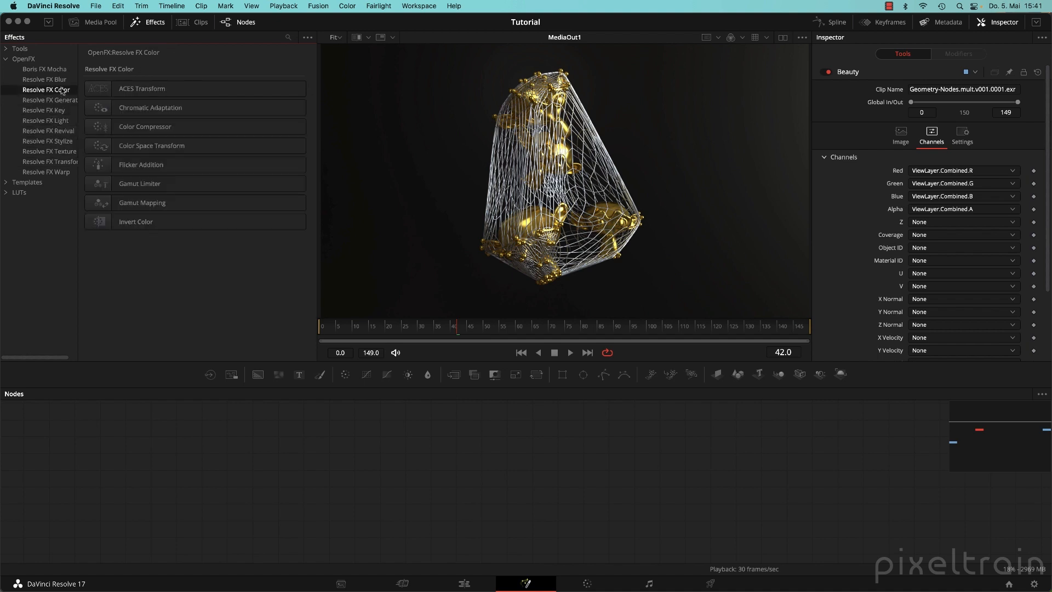
left_click(64, 81)
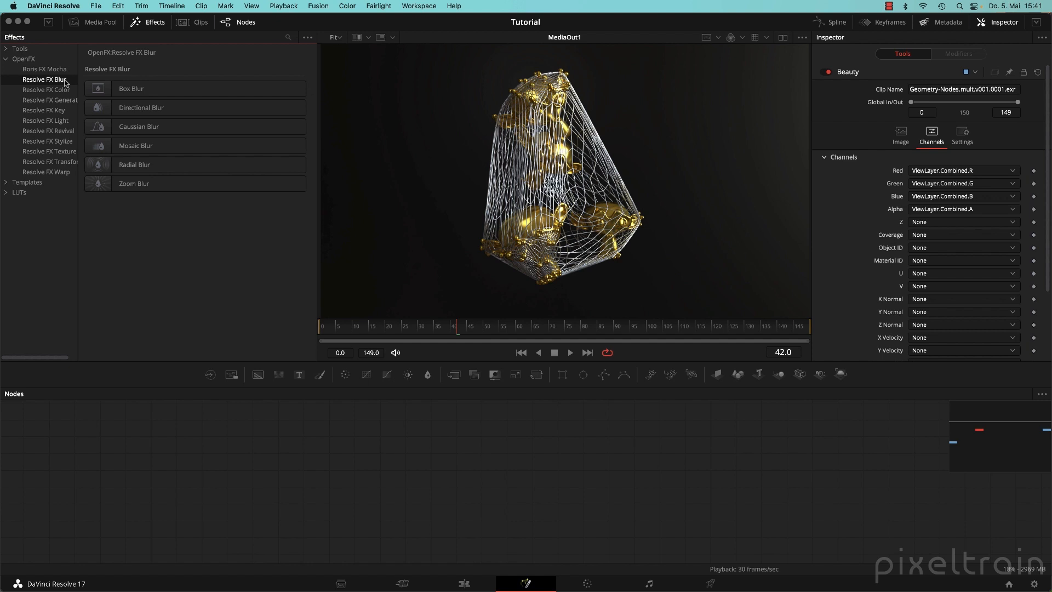
Enlarge and pan the node graph to reveal the loaders, then browse the Resolve FX categories from Warp up to Blur.
left_click_drag(296, 387, 301, 307)
left_click_drag(410, 440, 376, 400)
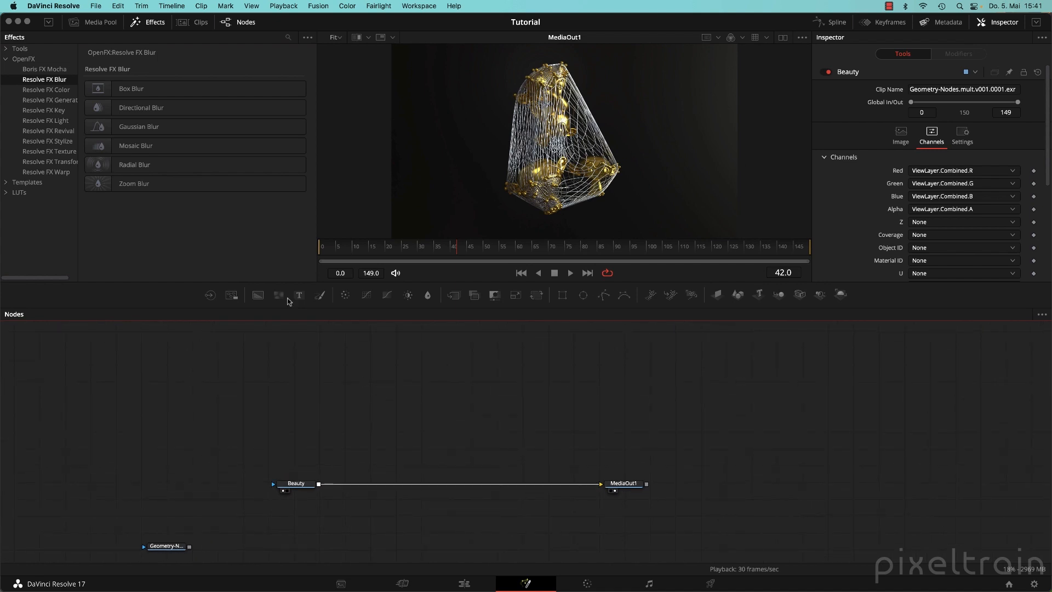
left_click(40, 172)
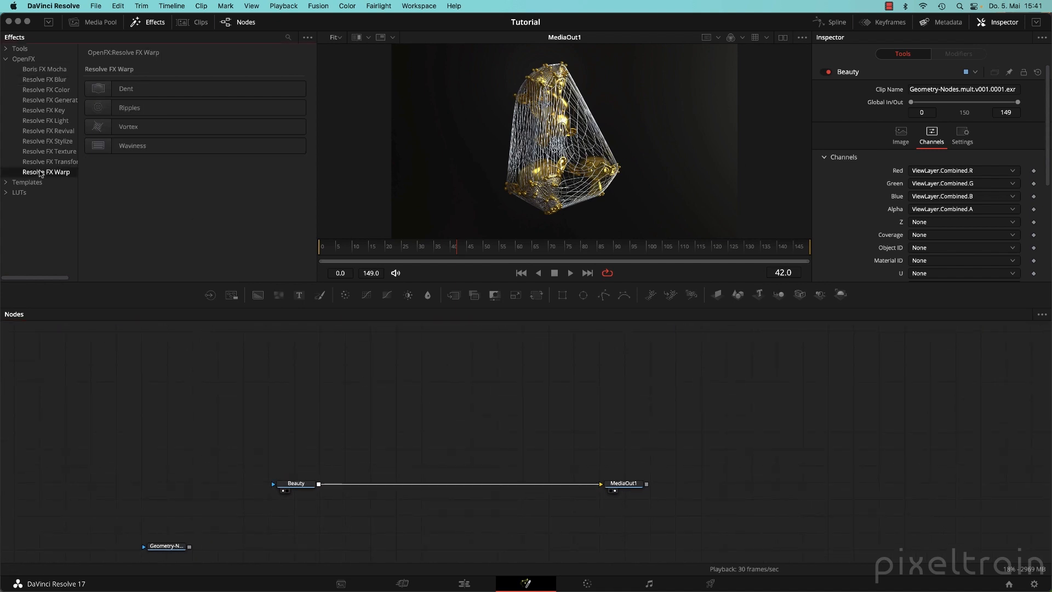
left_click(48, 163)
left_click(53, 142)
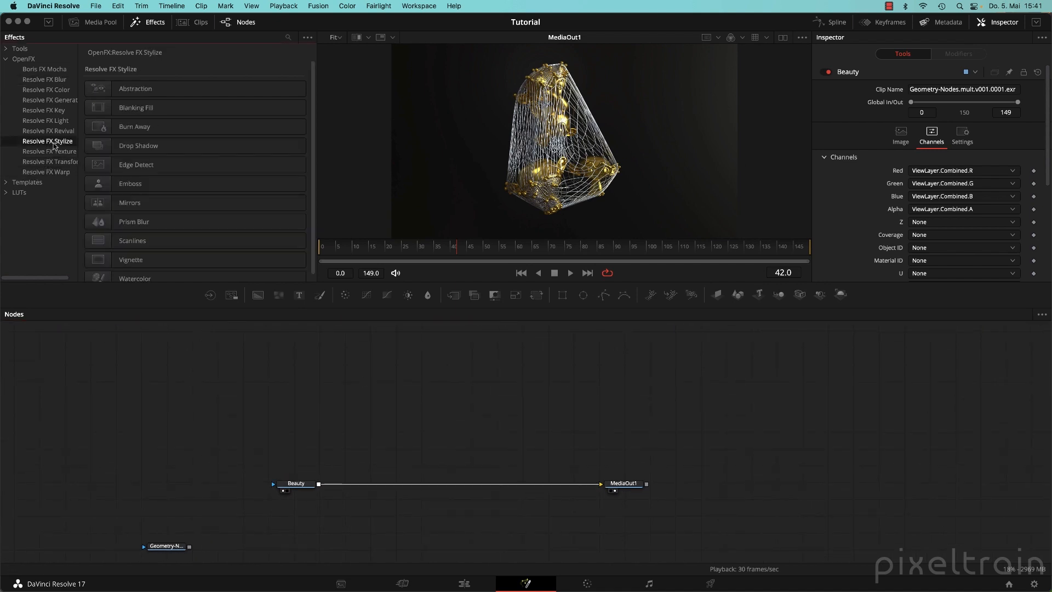
left_click(59, 121)
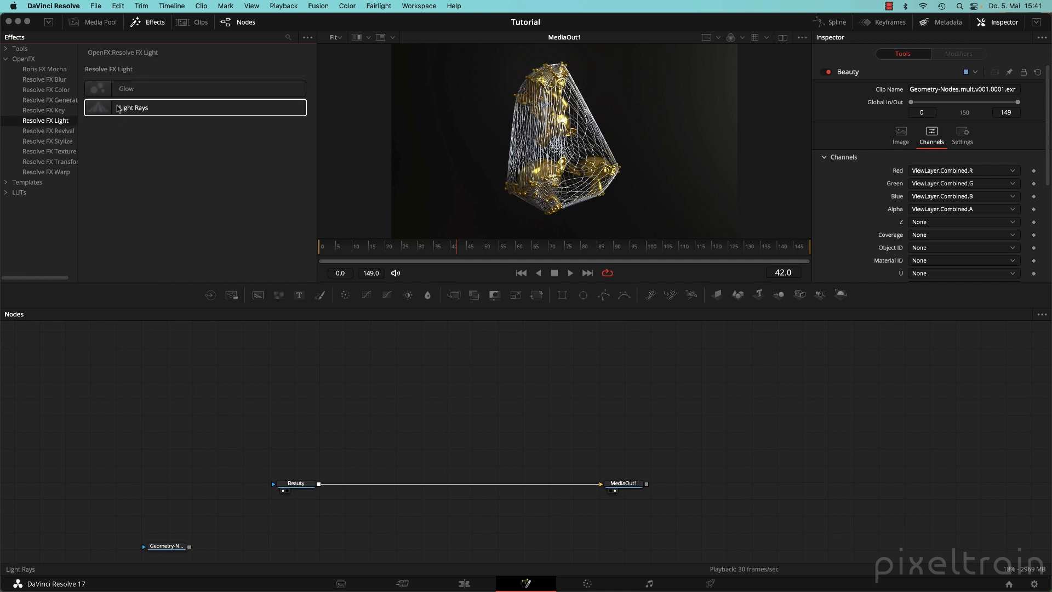
left_click(52, 111)
left_click(62, 100)
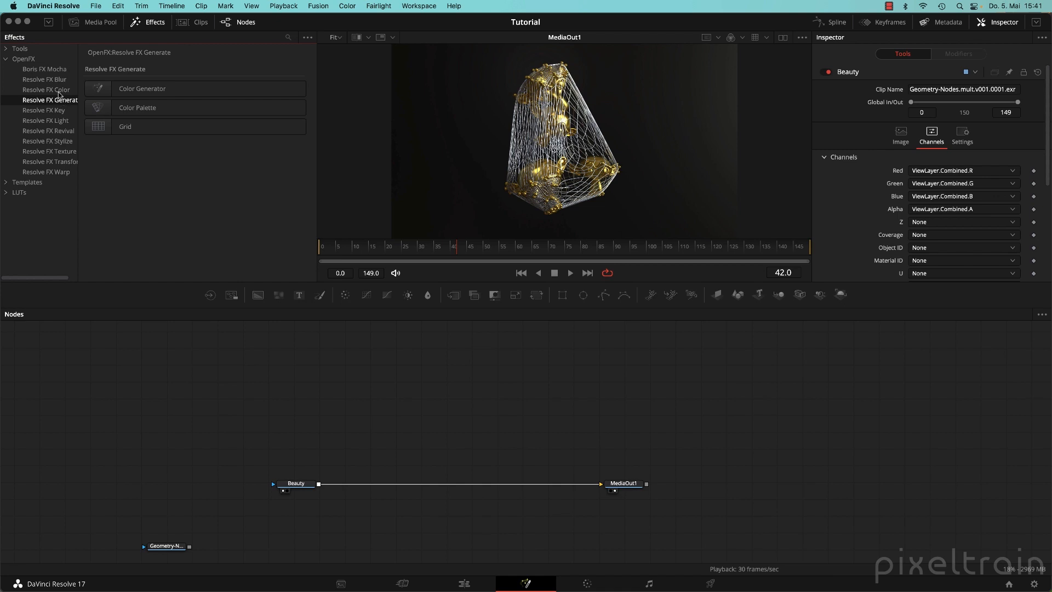
left_click(61, 91)
left_click(60, 81)
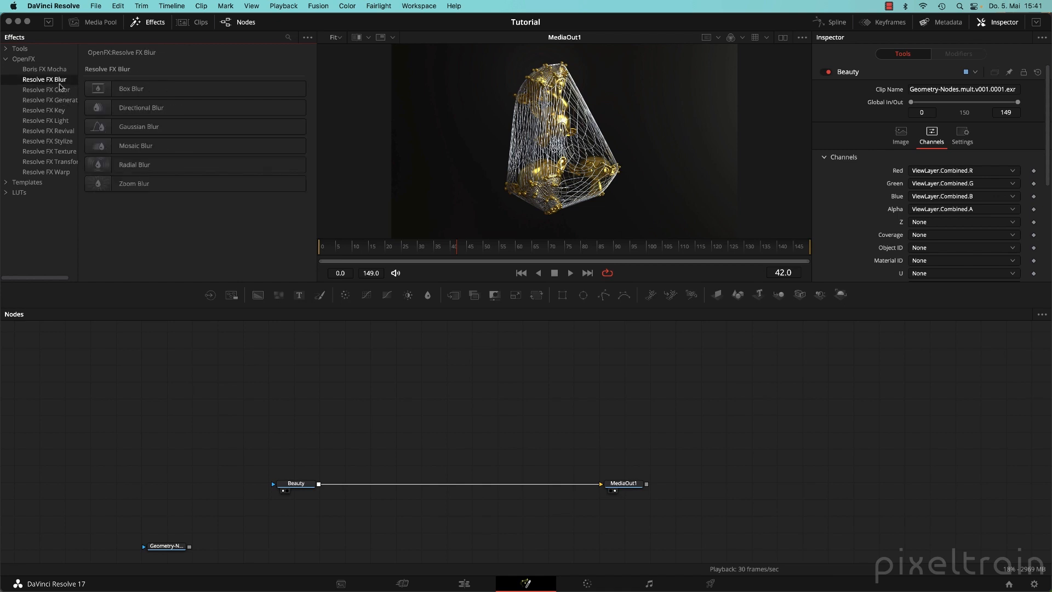
left_click(59, 72)
left_click(60, 80)
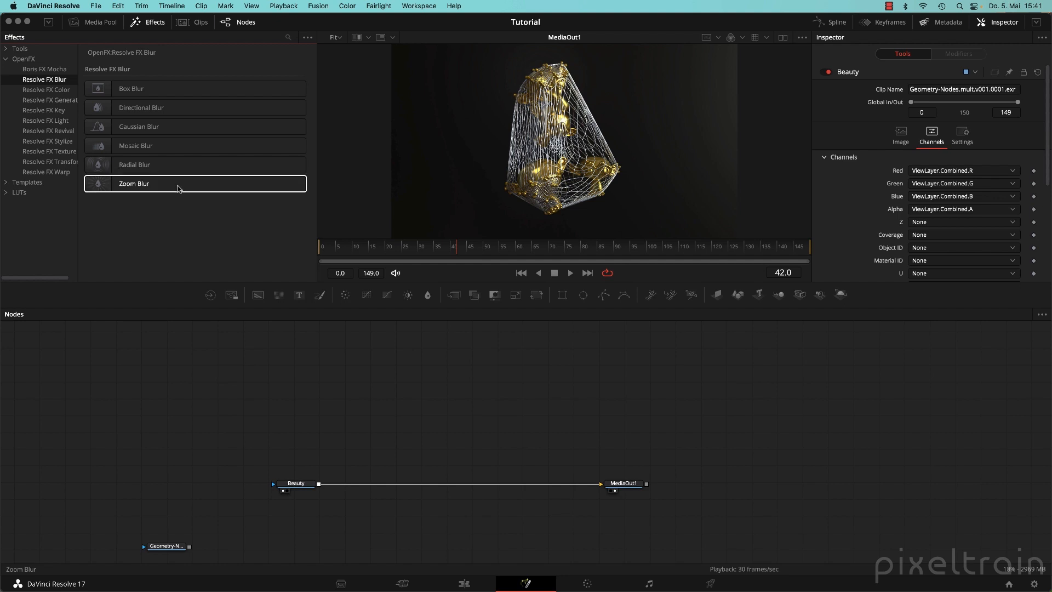
Check the Texture, Transform, Blur and Warp categories, then settle on Boris FX Mocha with the node graph focused.
left_click(52, 151)
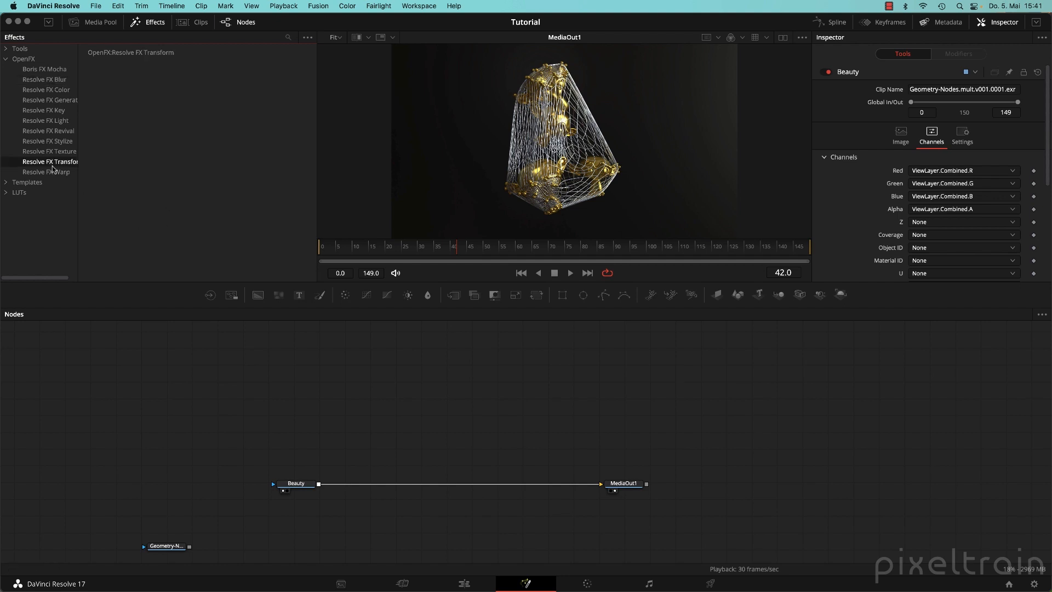
left_click(60, 89)
left_click(59, 80)
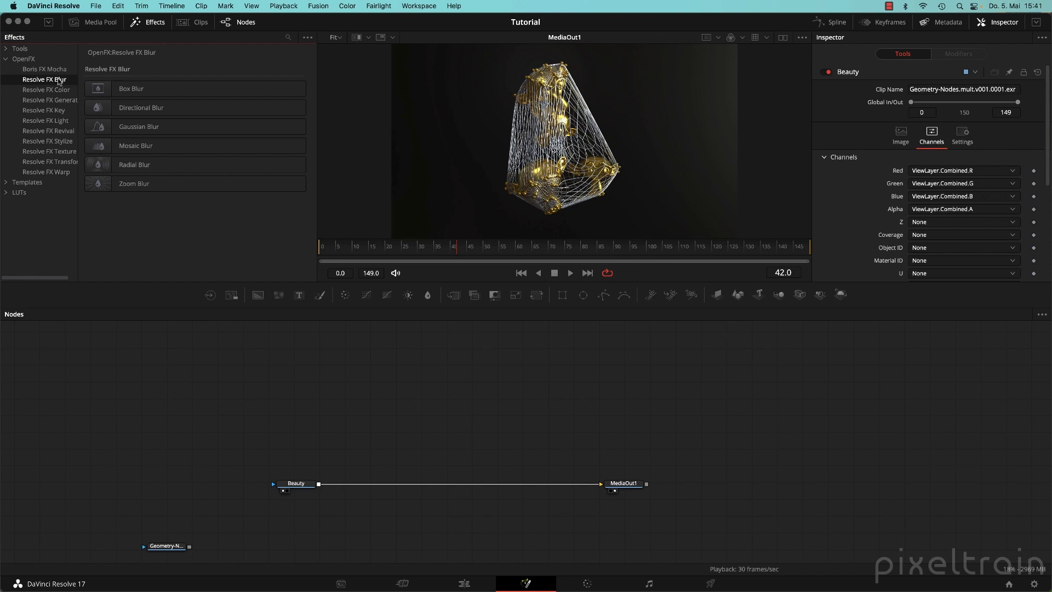
left_click(70, 172)
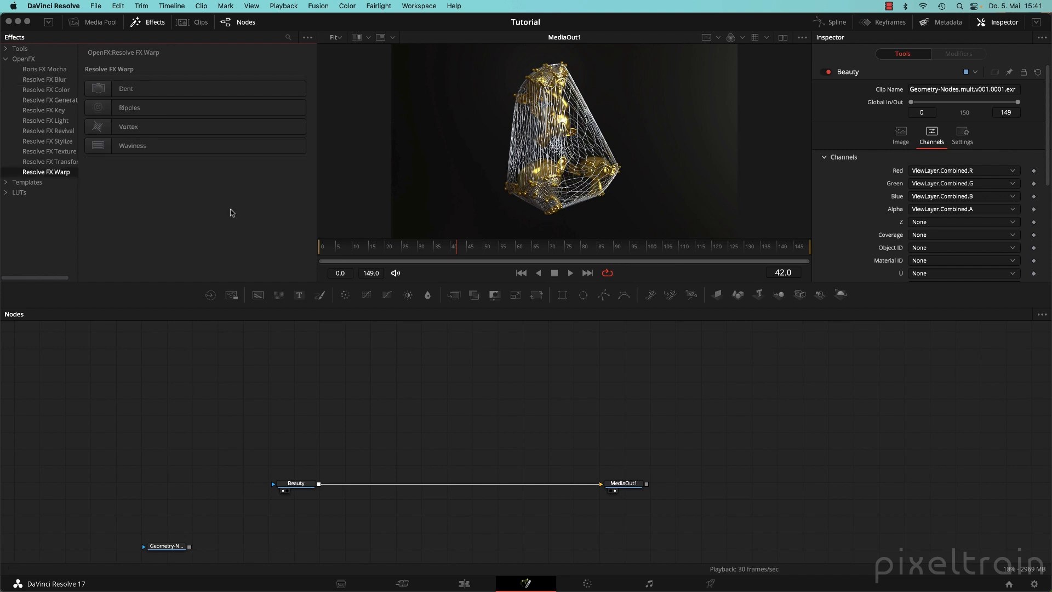
left_click(377, 410)
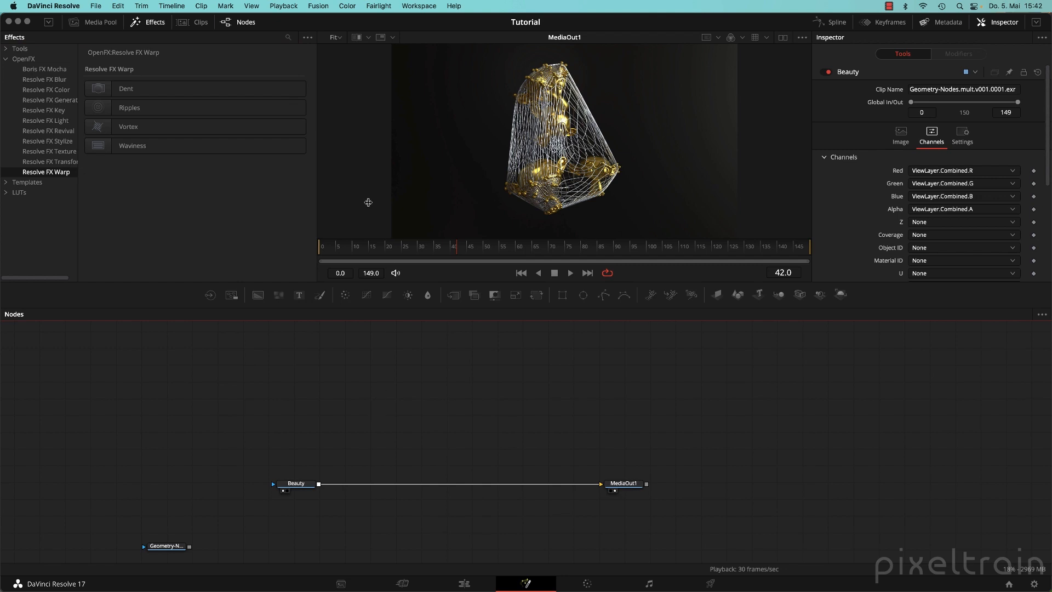
left_click(40, 71)
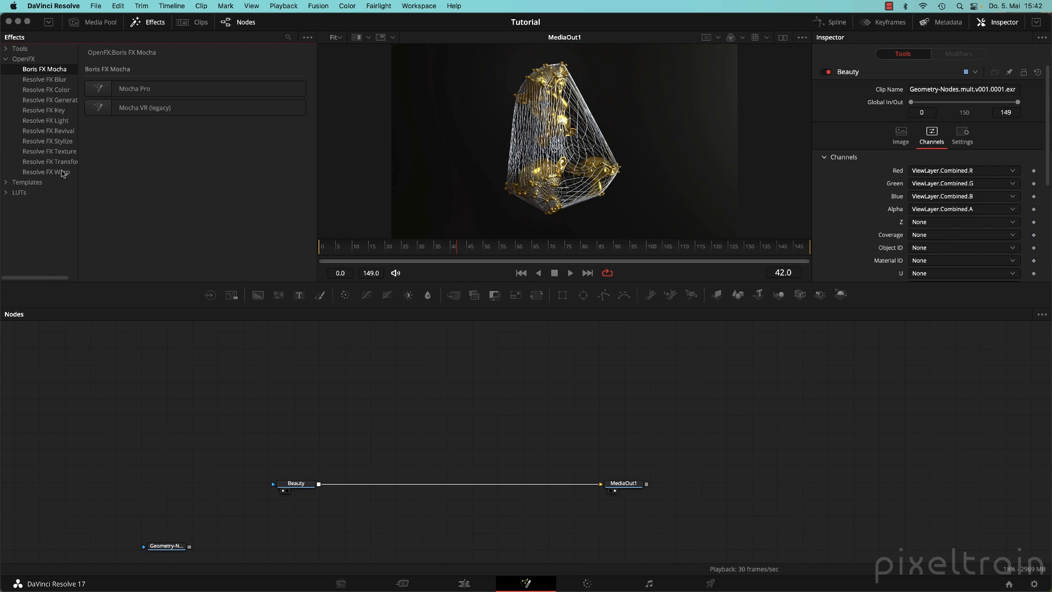
left_click(425, 433)
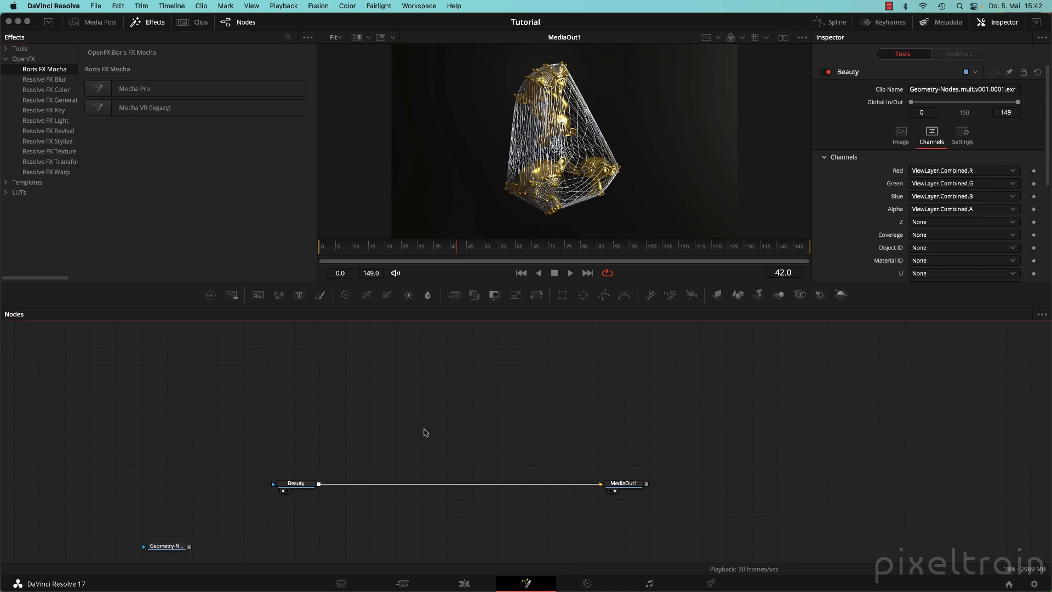